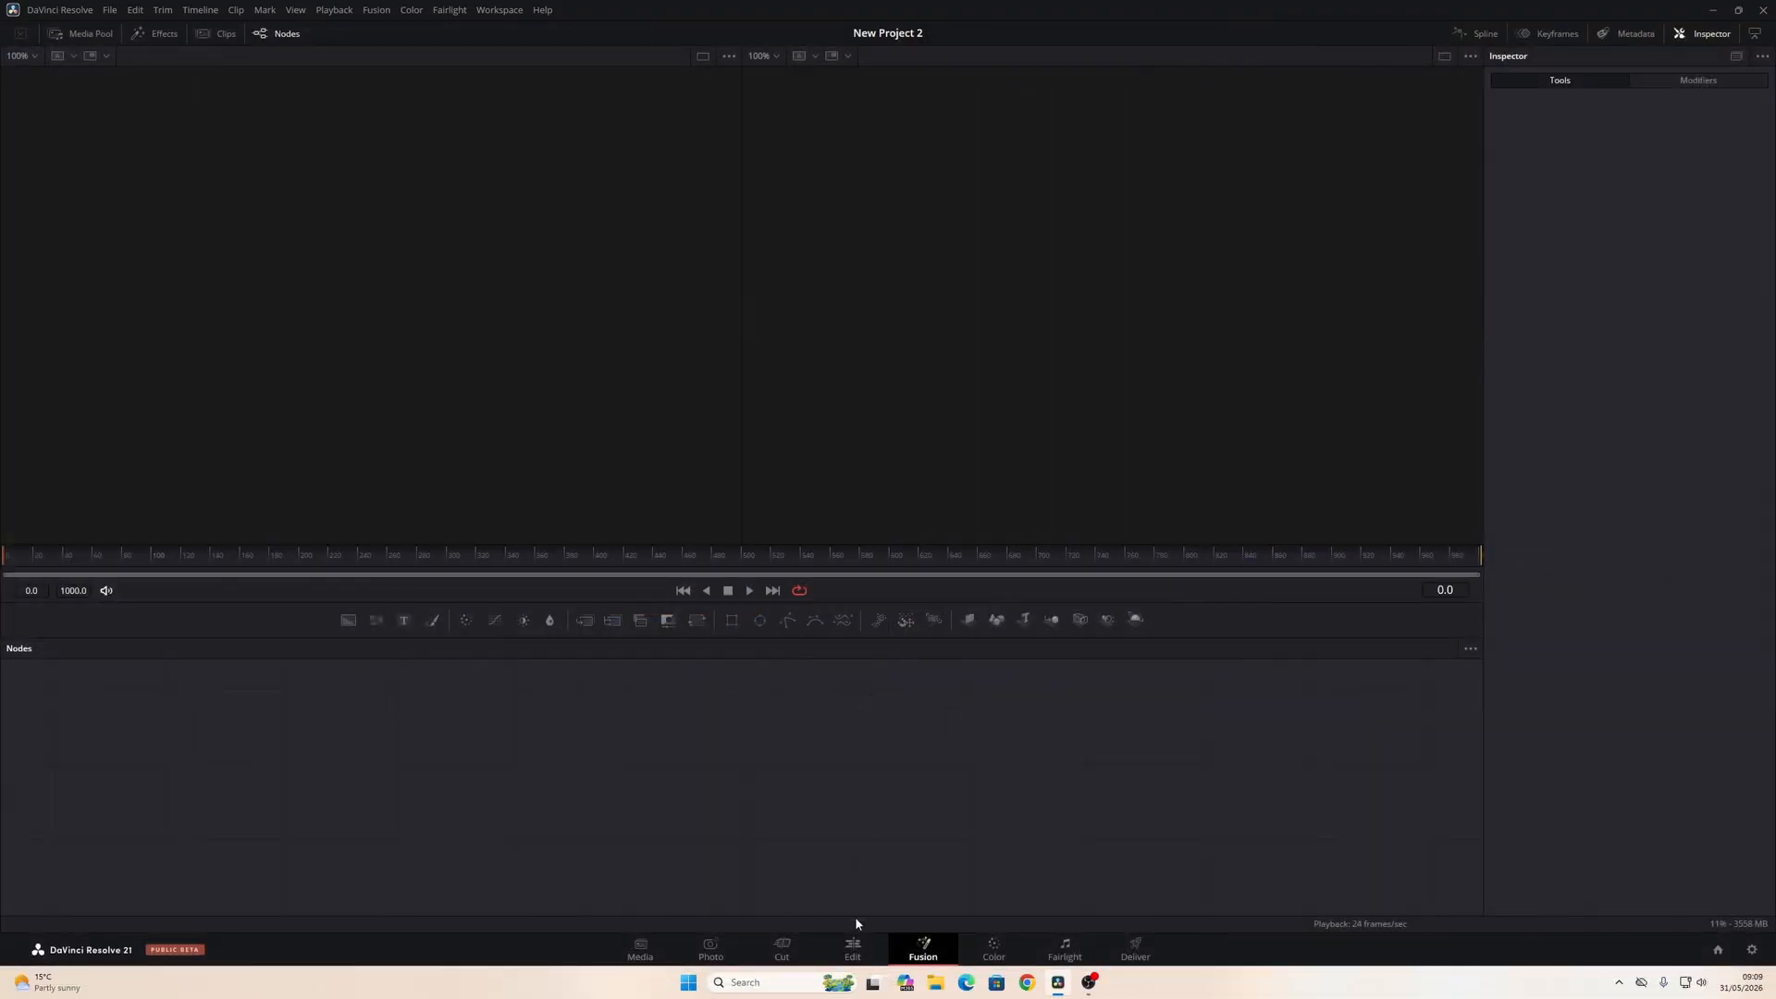
Step: Create a new Fusion composition clip named "myvideo" in the Edit page's media pool
click(853, 948)
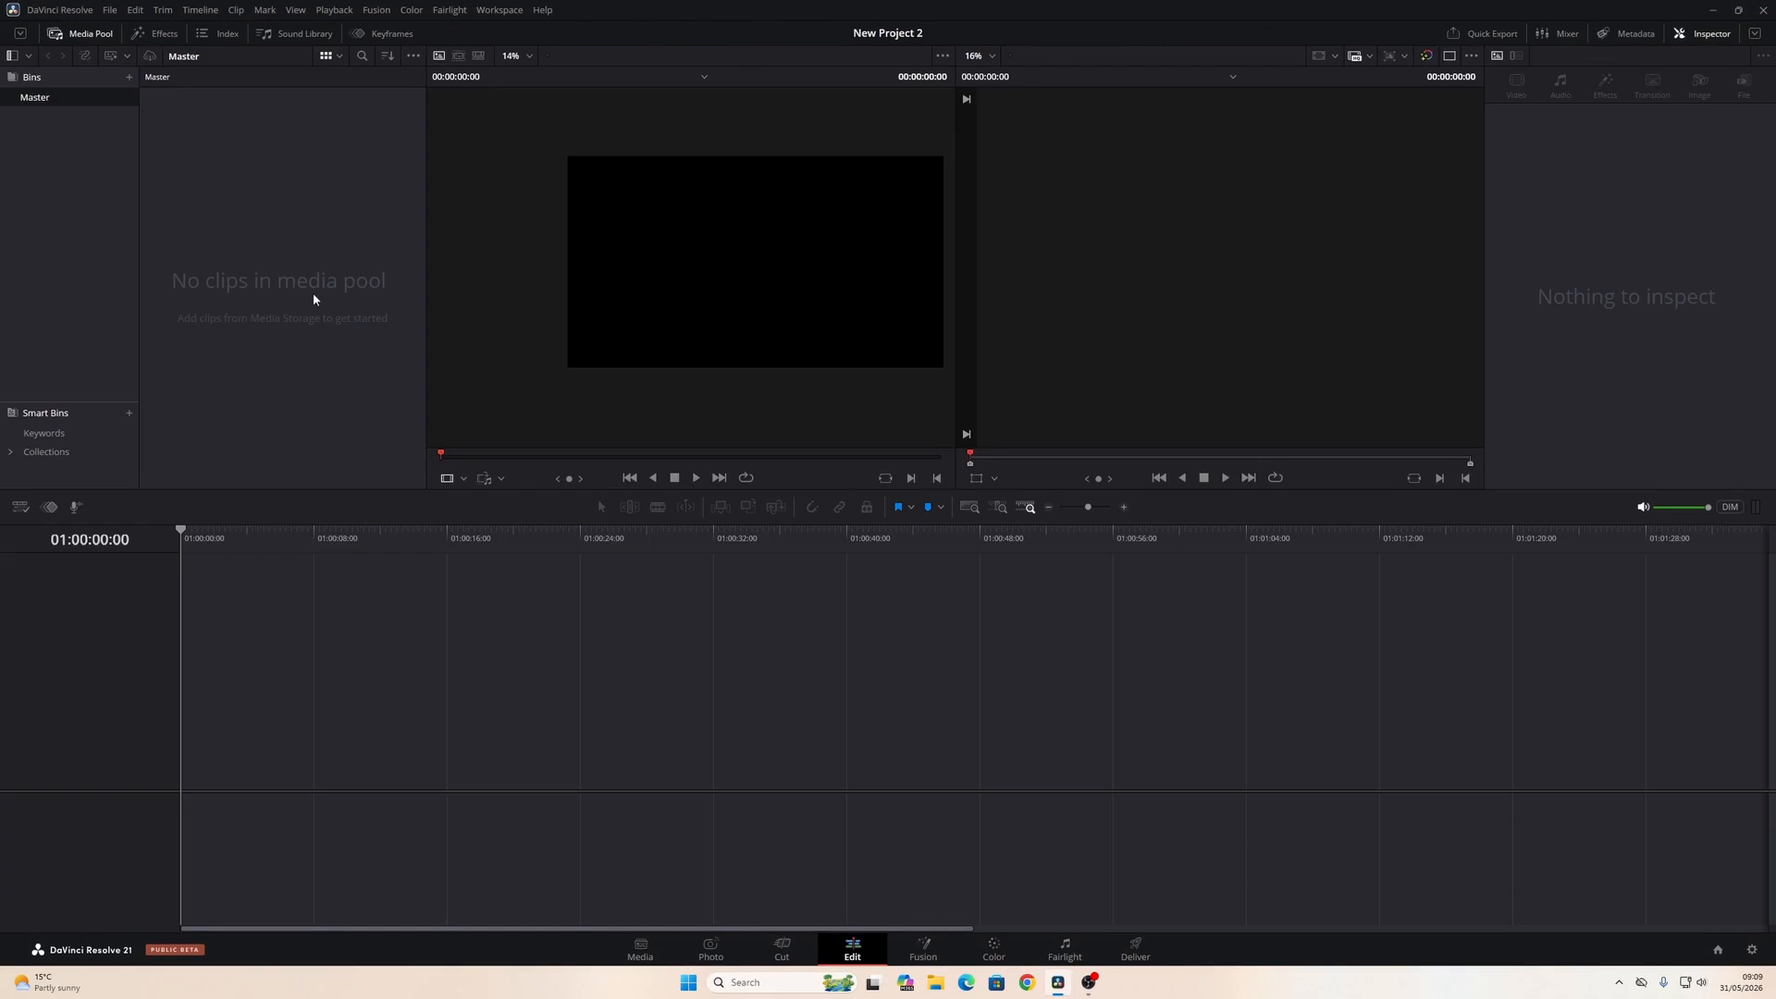
right_click(265, 226)
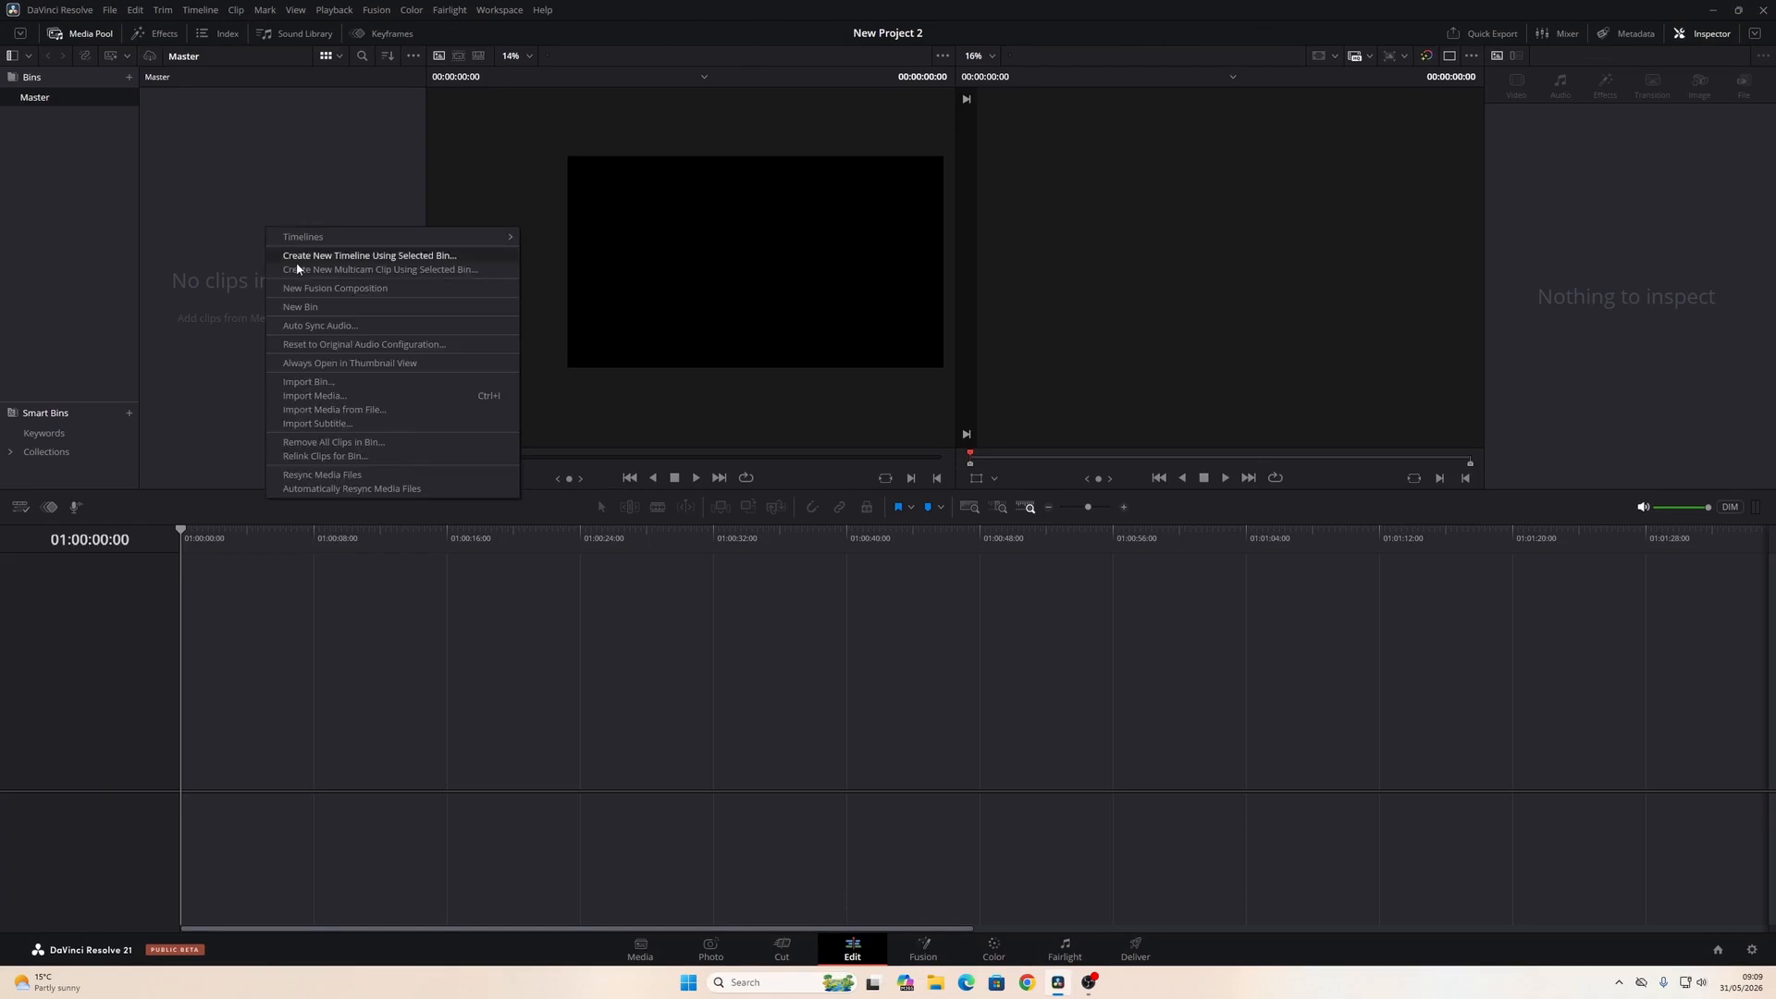
click(316, 289)
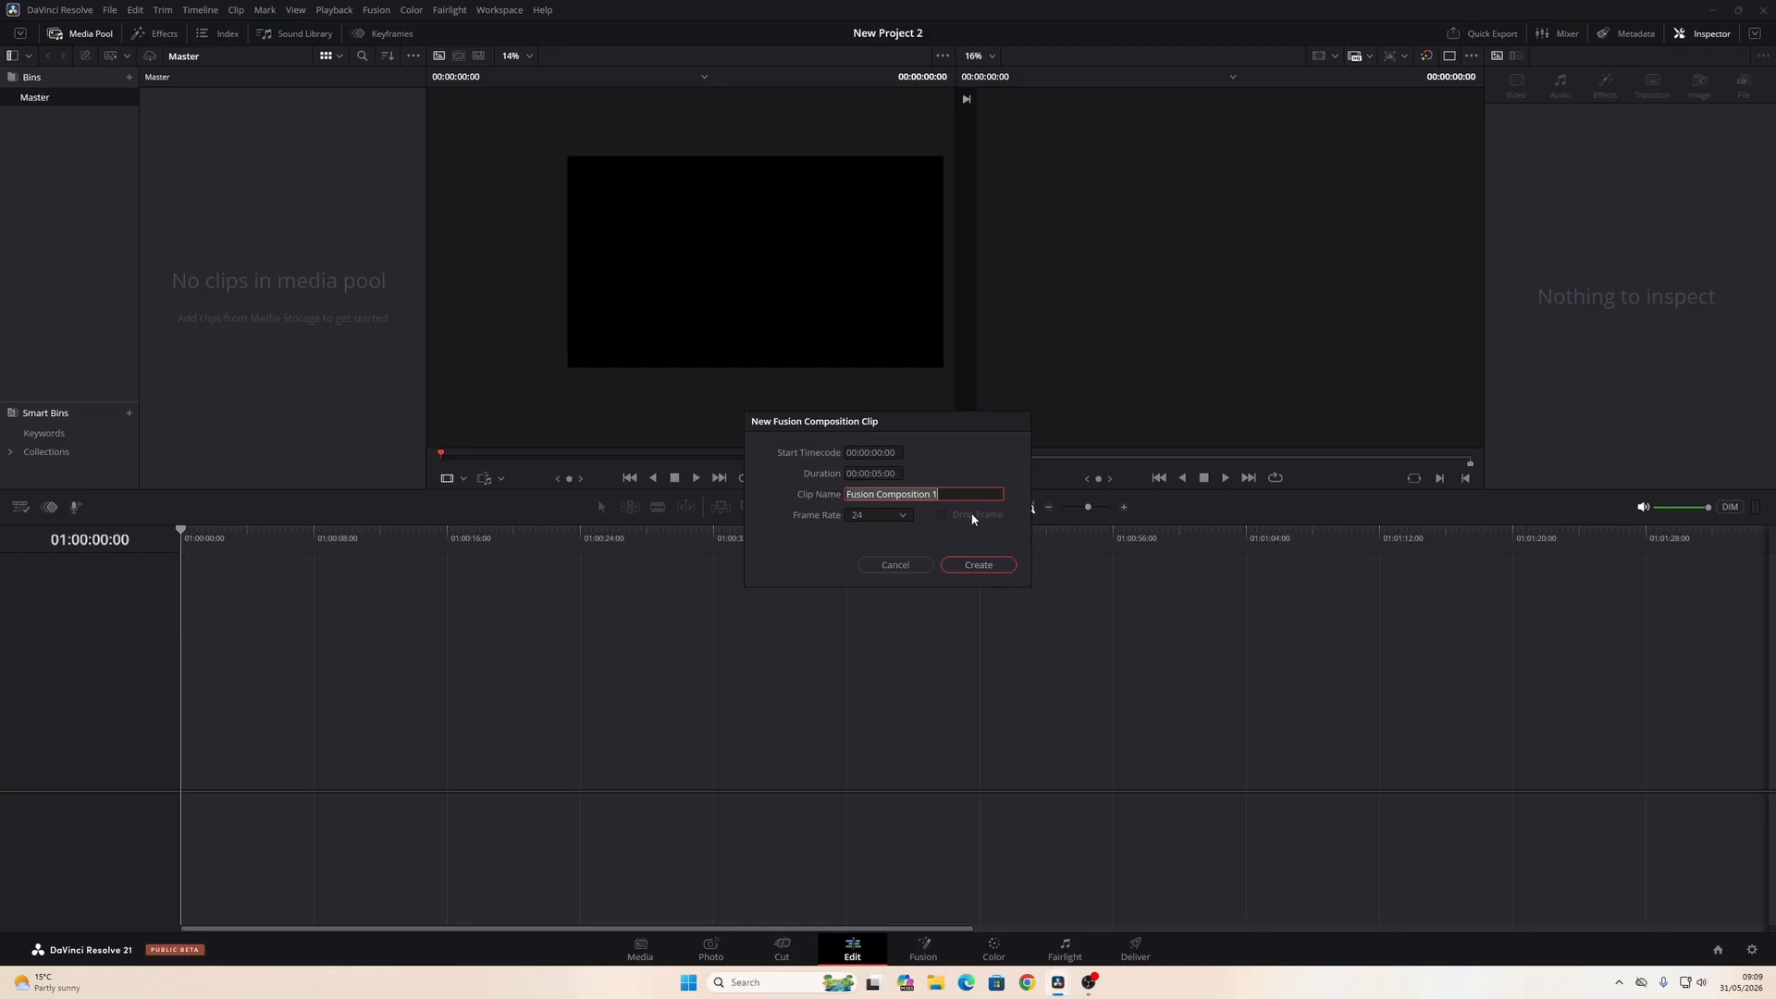
text(myv)
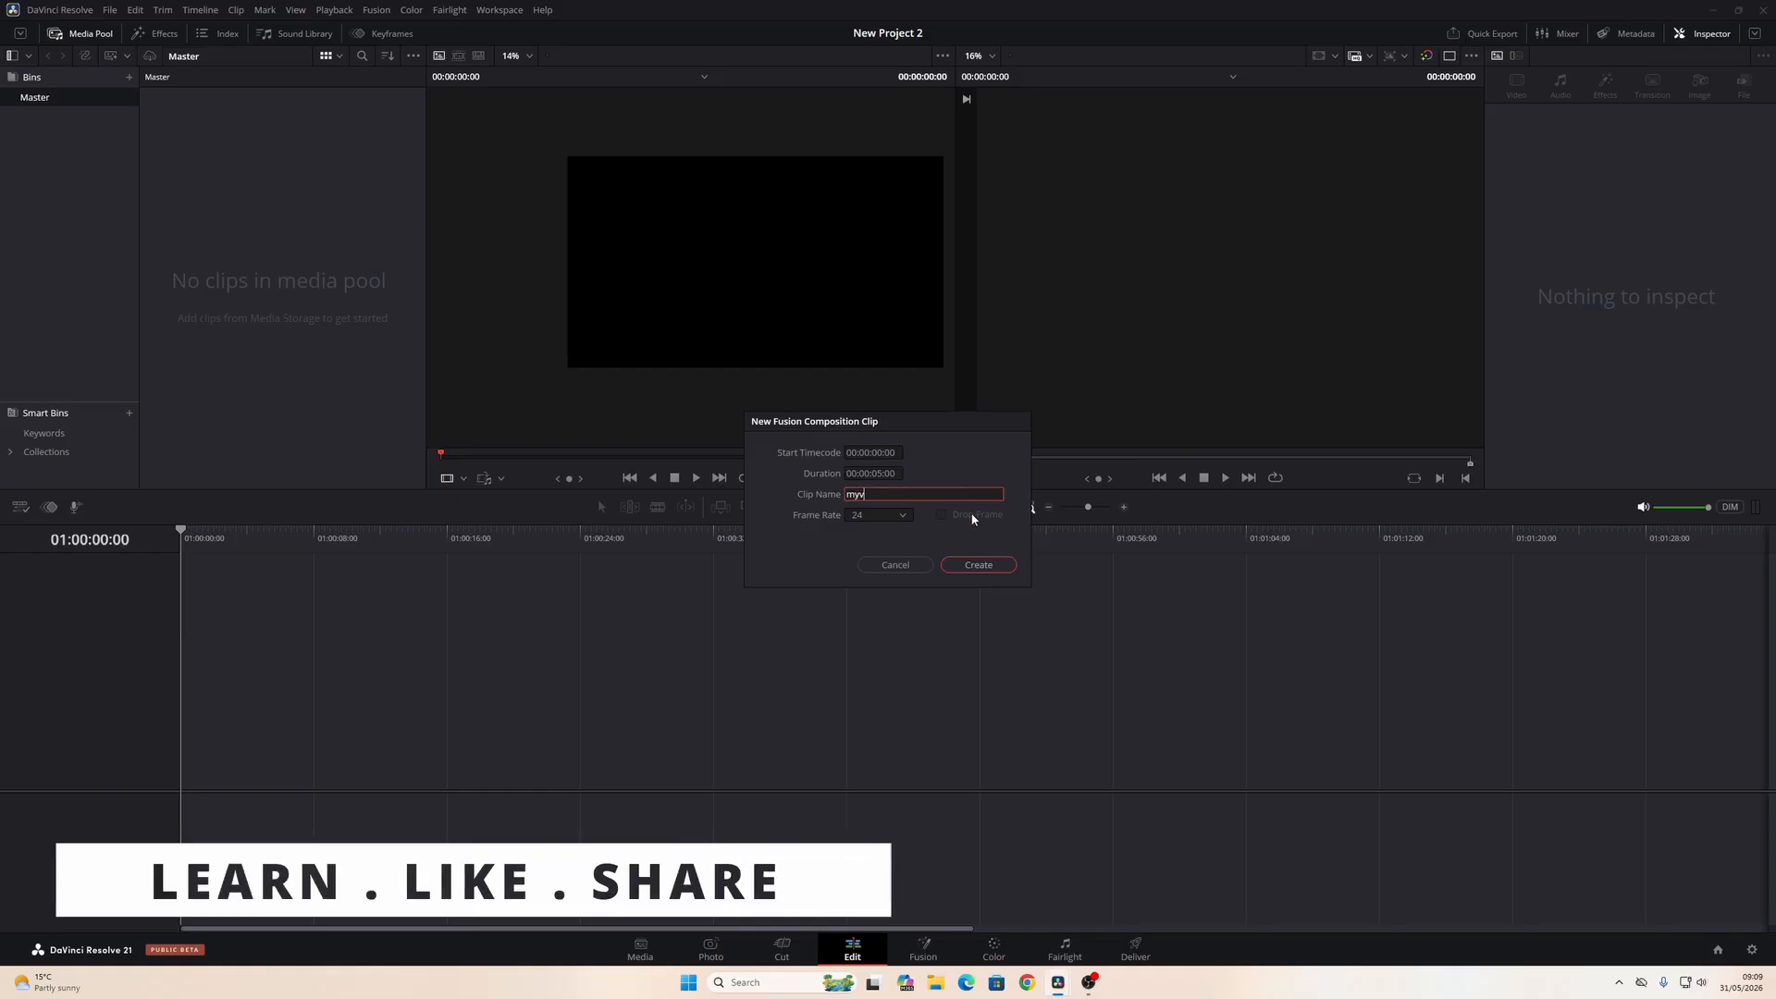
text(ideo)
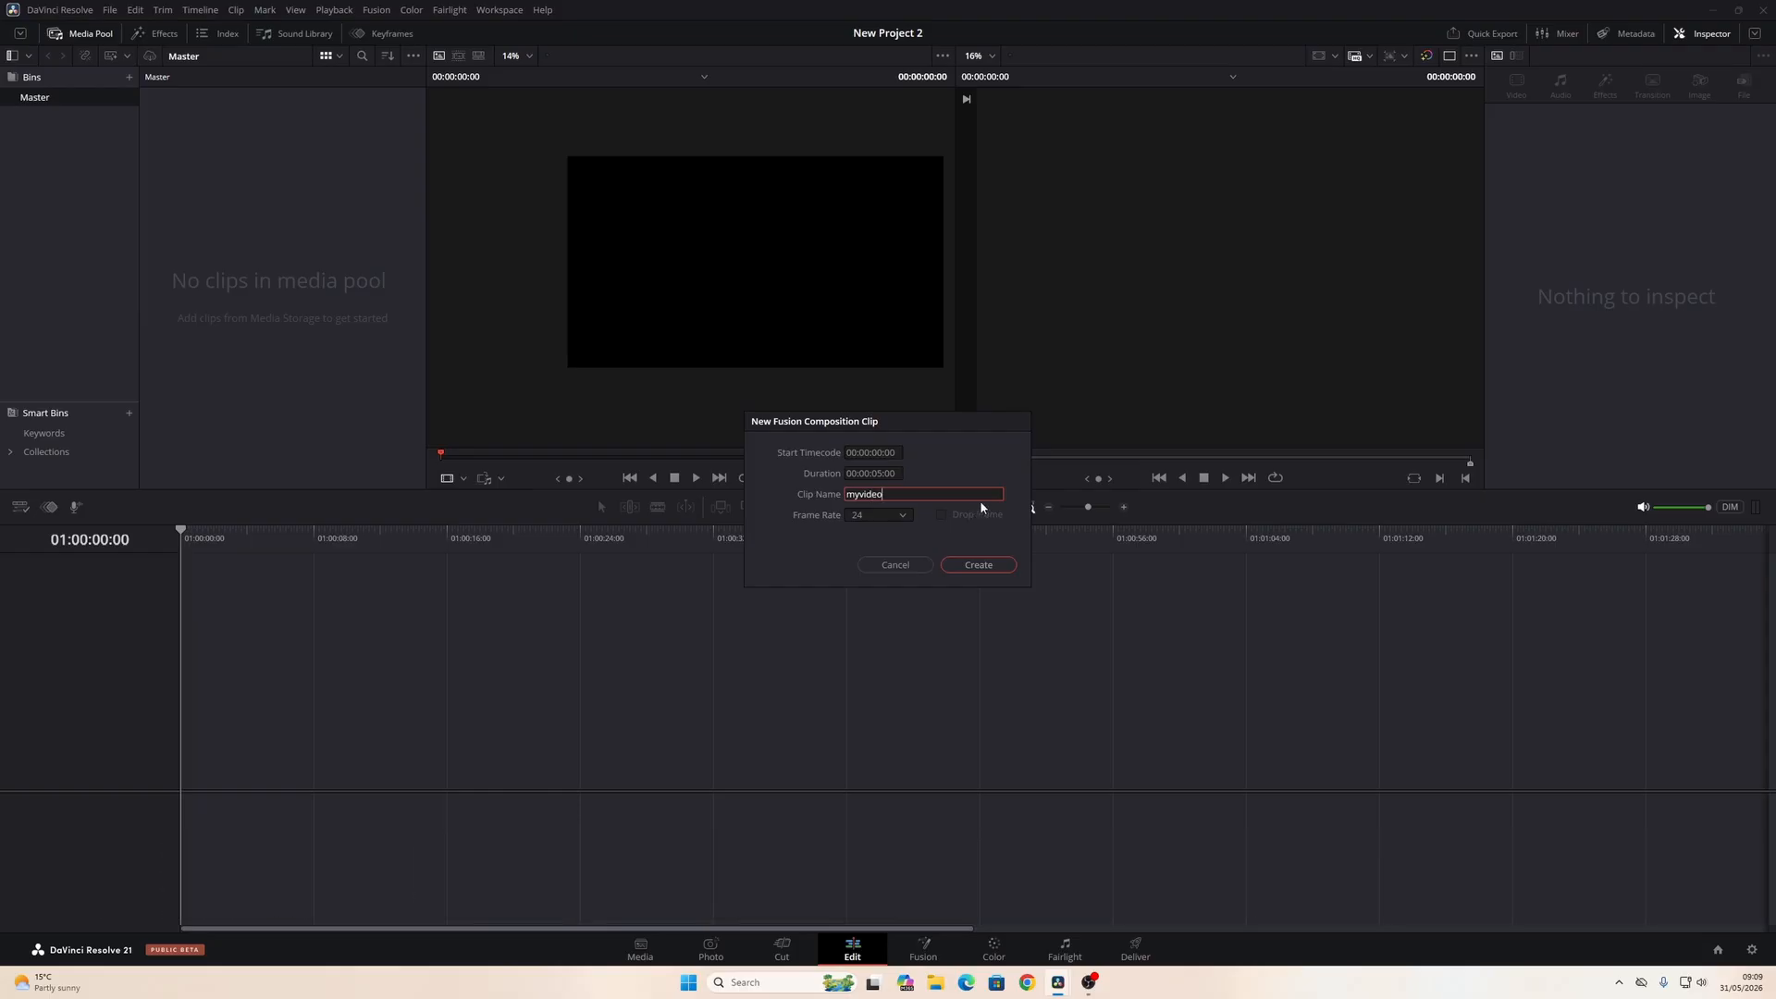
click(977, 564)
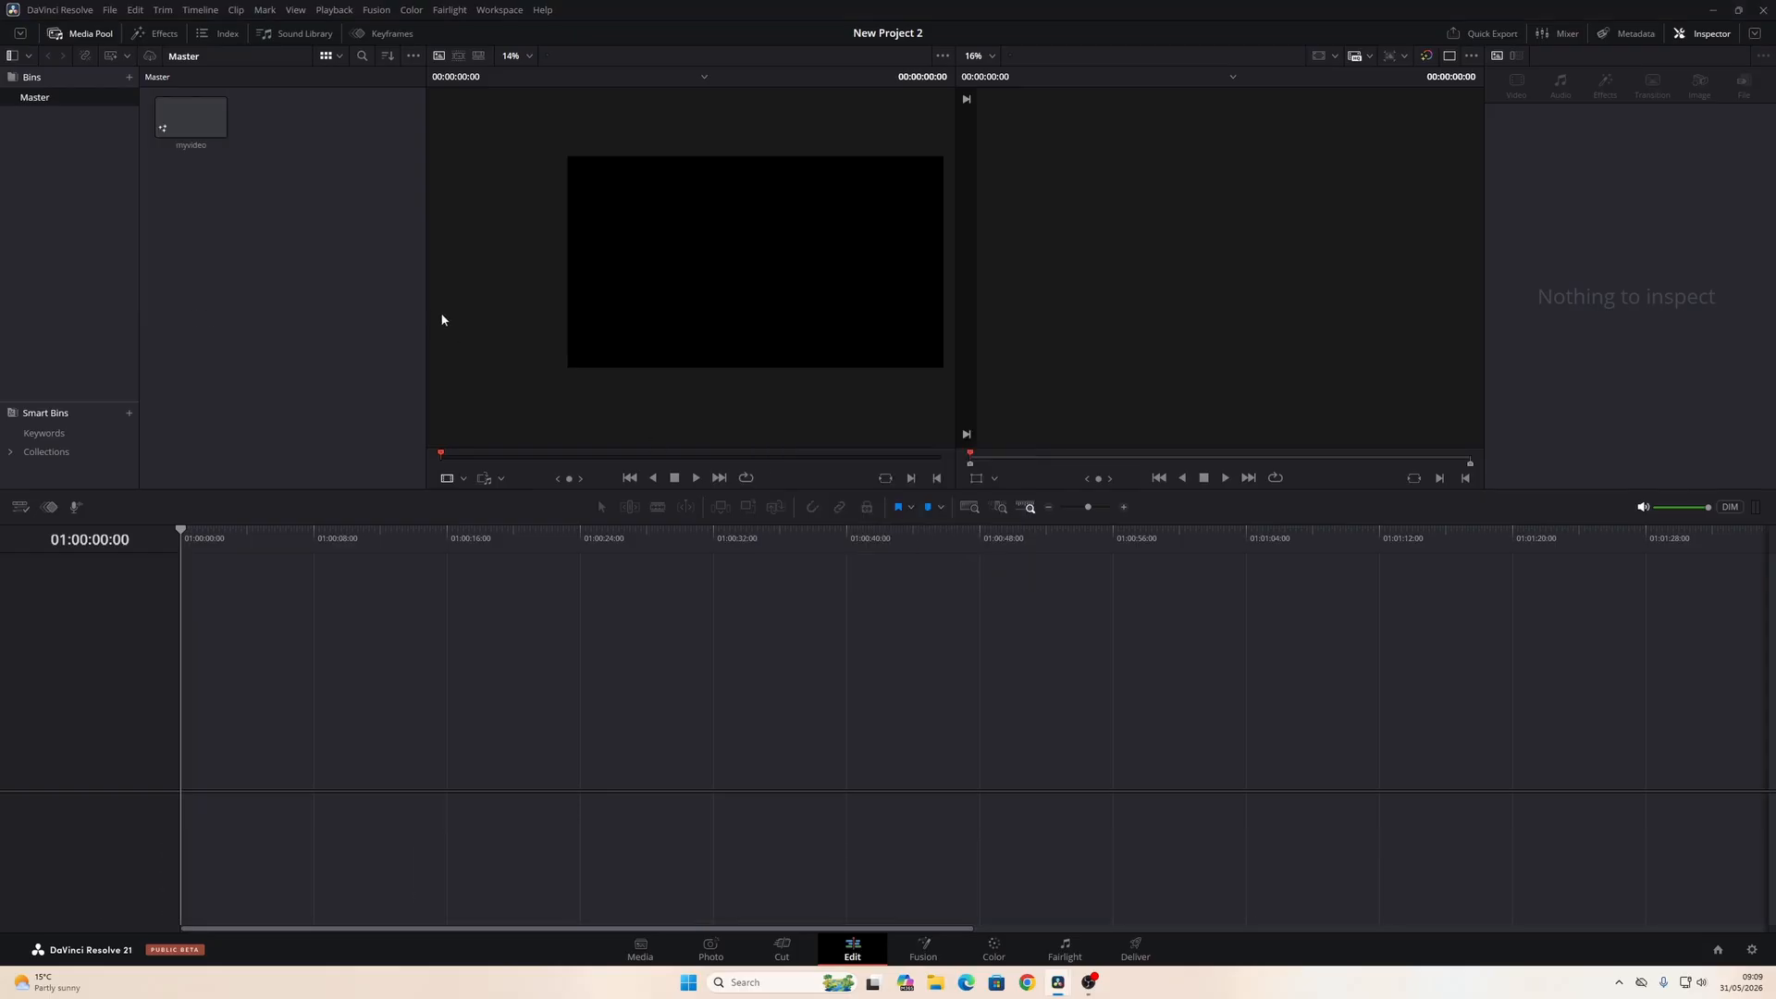
Step: Place the myvideo clip on a timeline, extend it to about 1 minute 16 seconds, and move it to the timeline's start
drag(184, 127, 299, 758)
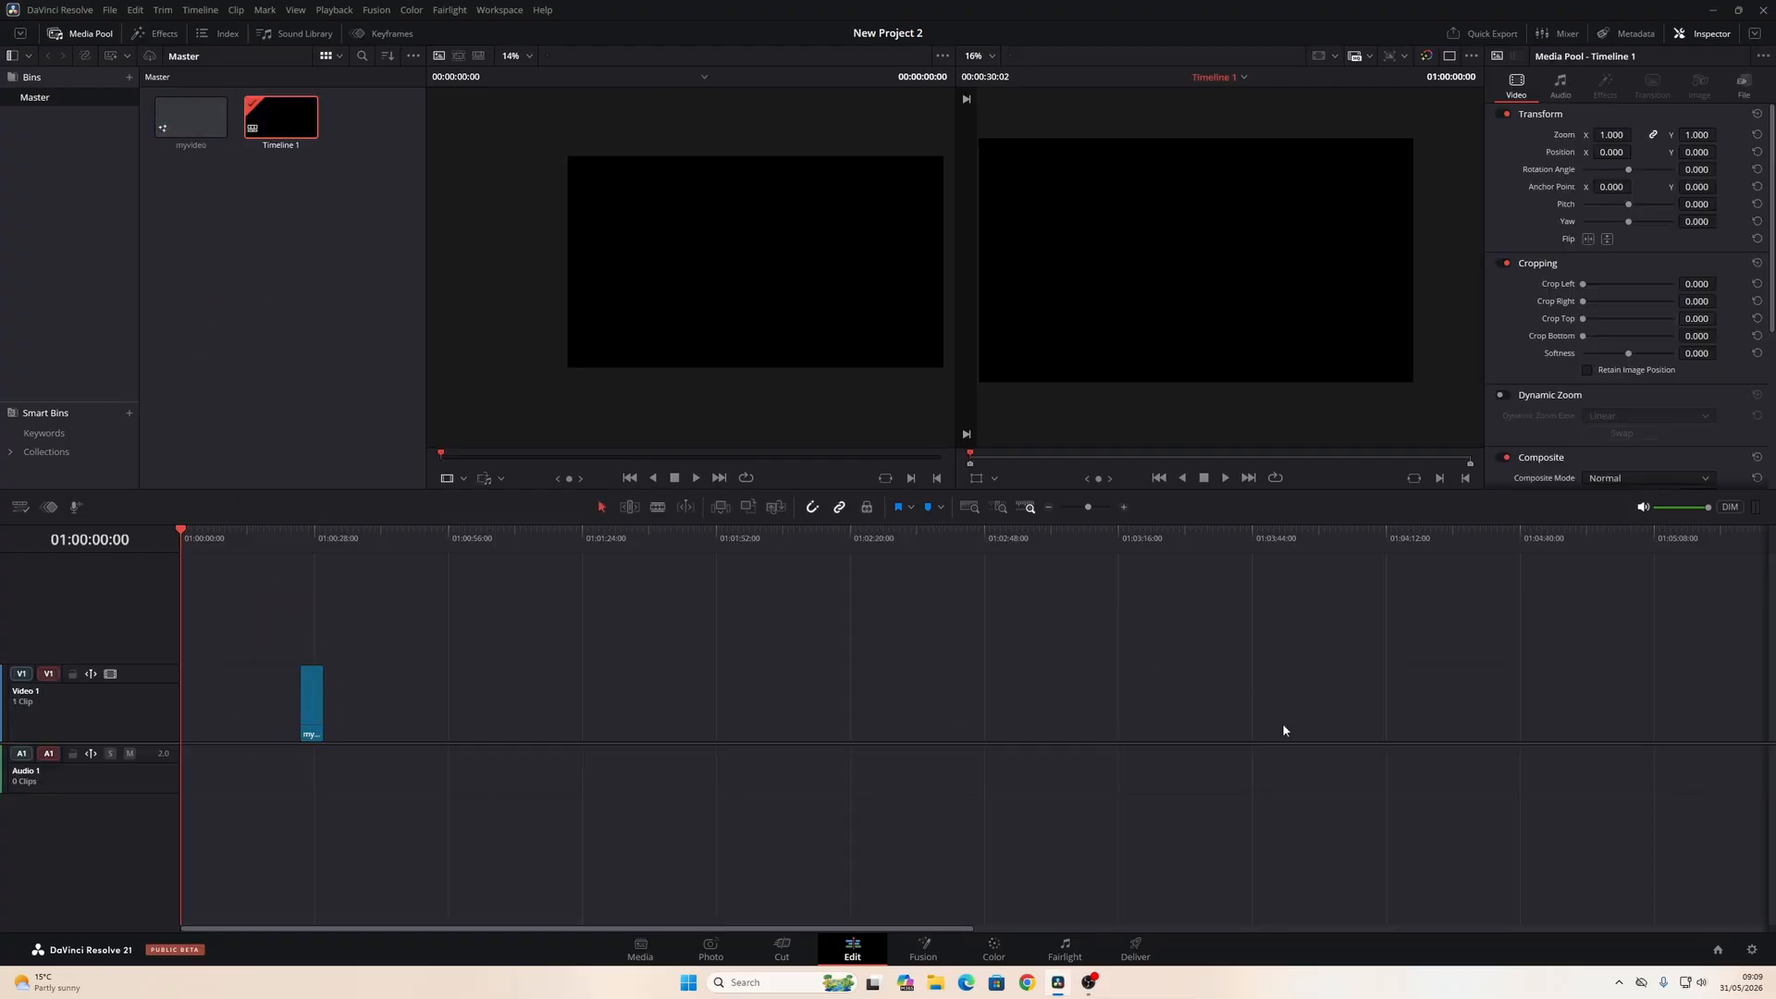
drag(320, 705, 664, 703)
drag(547, 687, 387, 700)
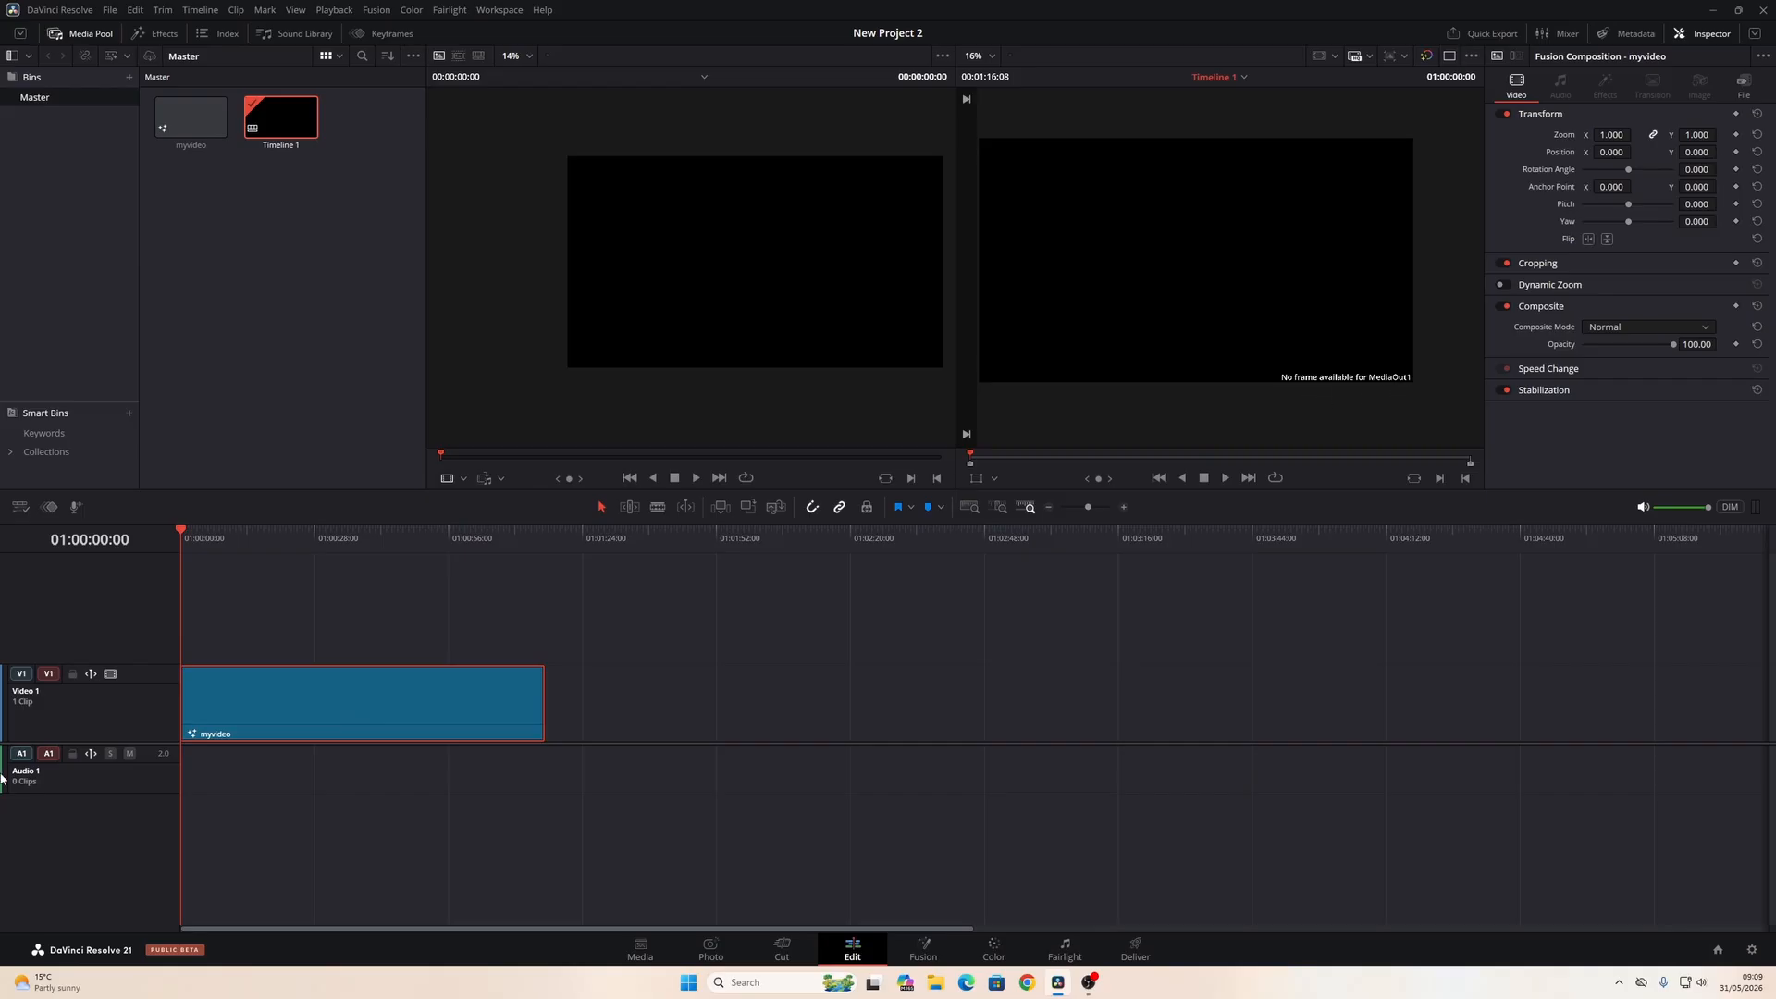
Step: Open the myvideo clip in Fusion and feed a new Background node into MediaOut1, aligning the two nodes
right_click(351, 707)
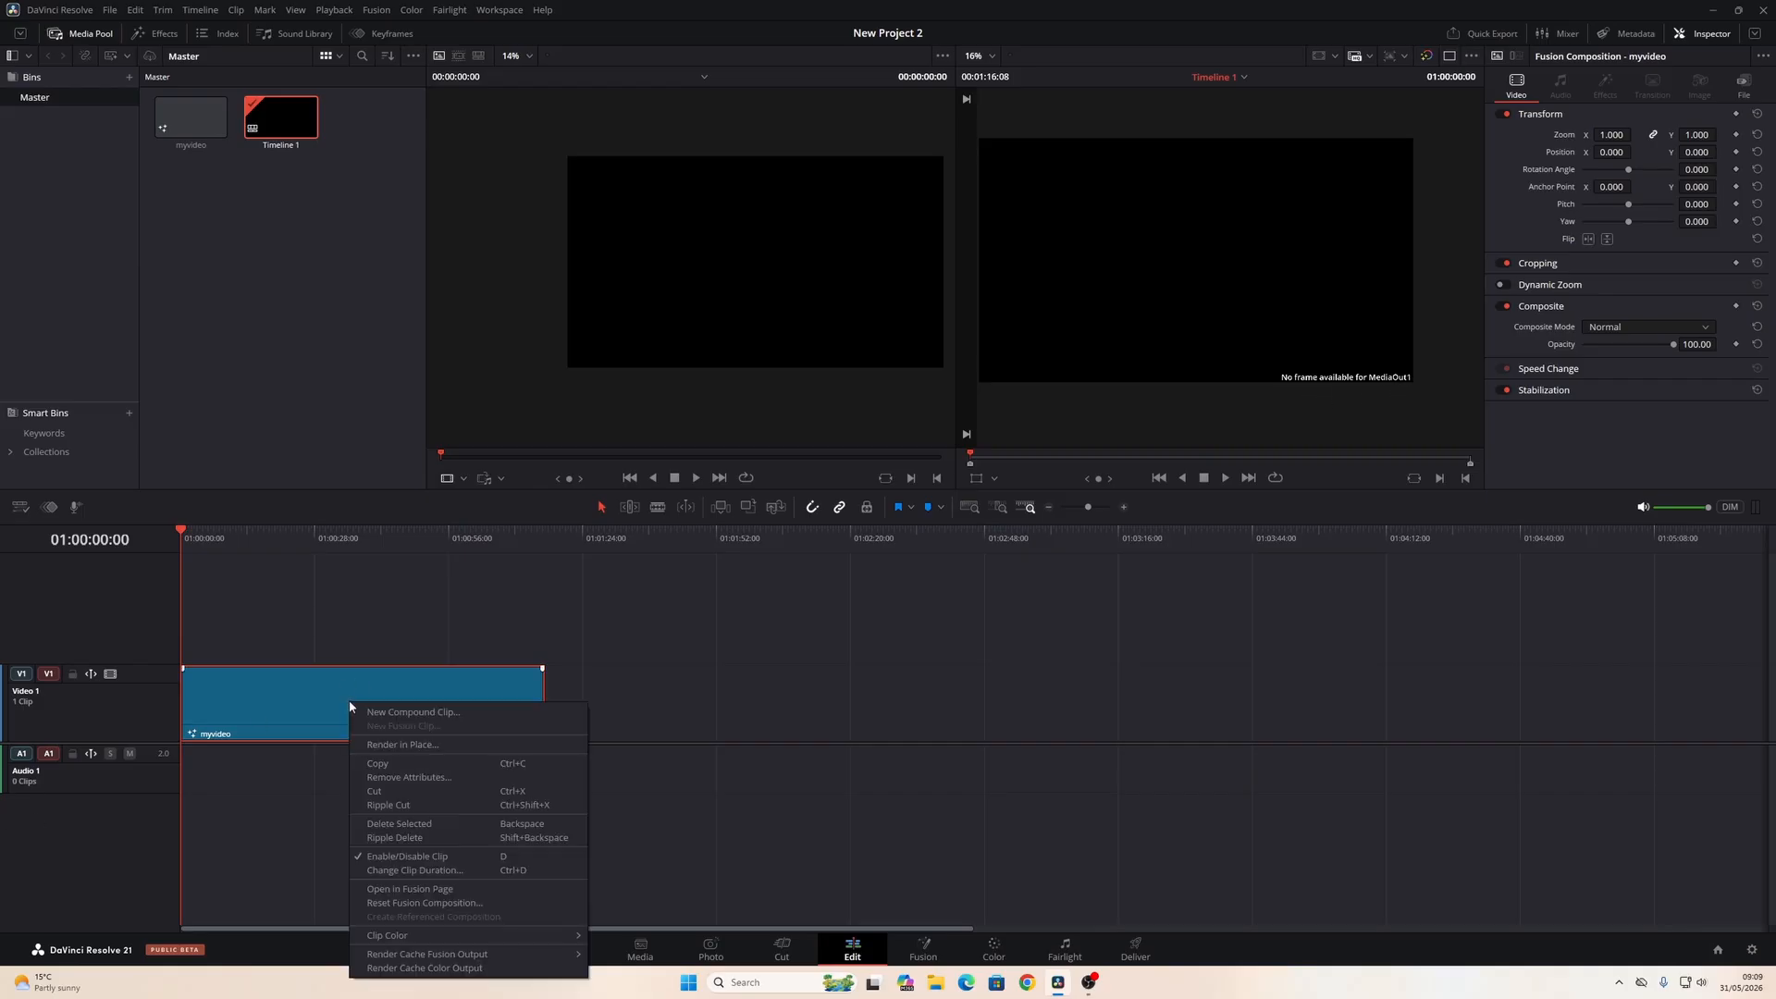
click(400, 890)
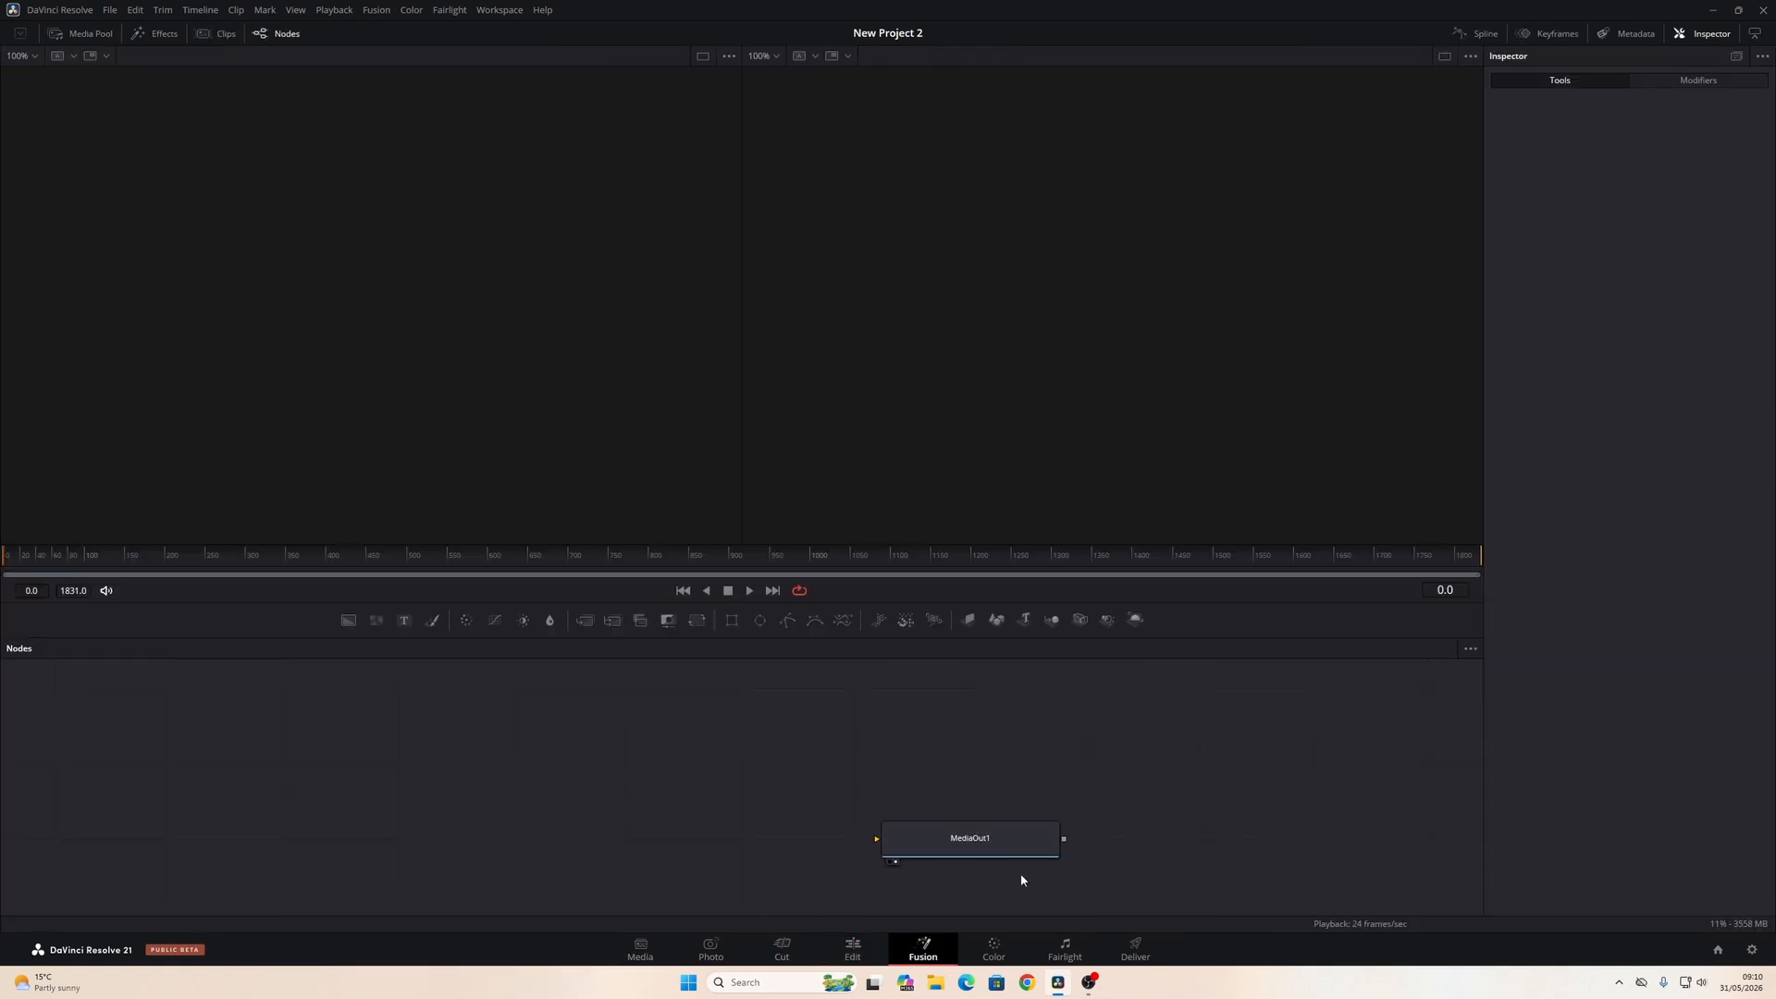
drag(999, 850, 1027, 828)
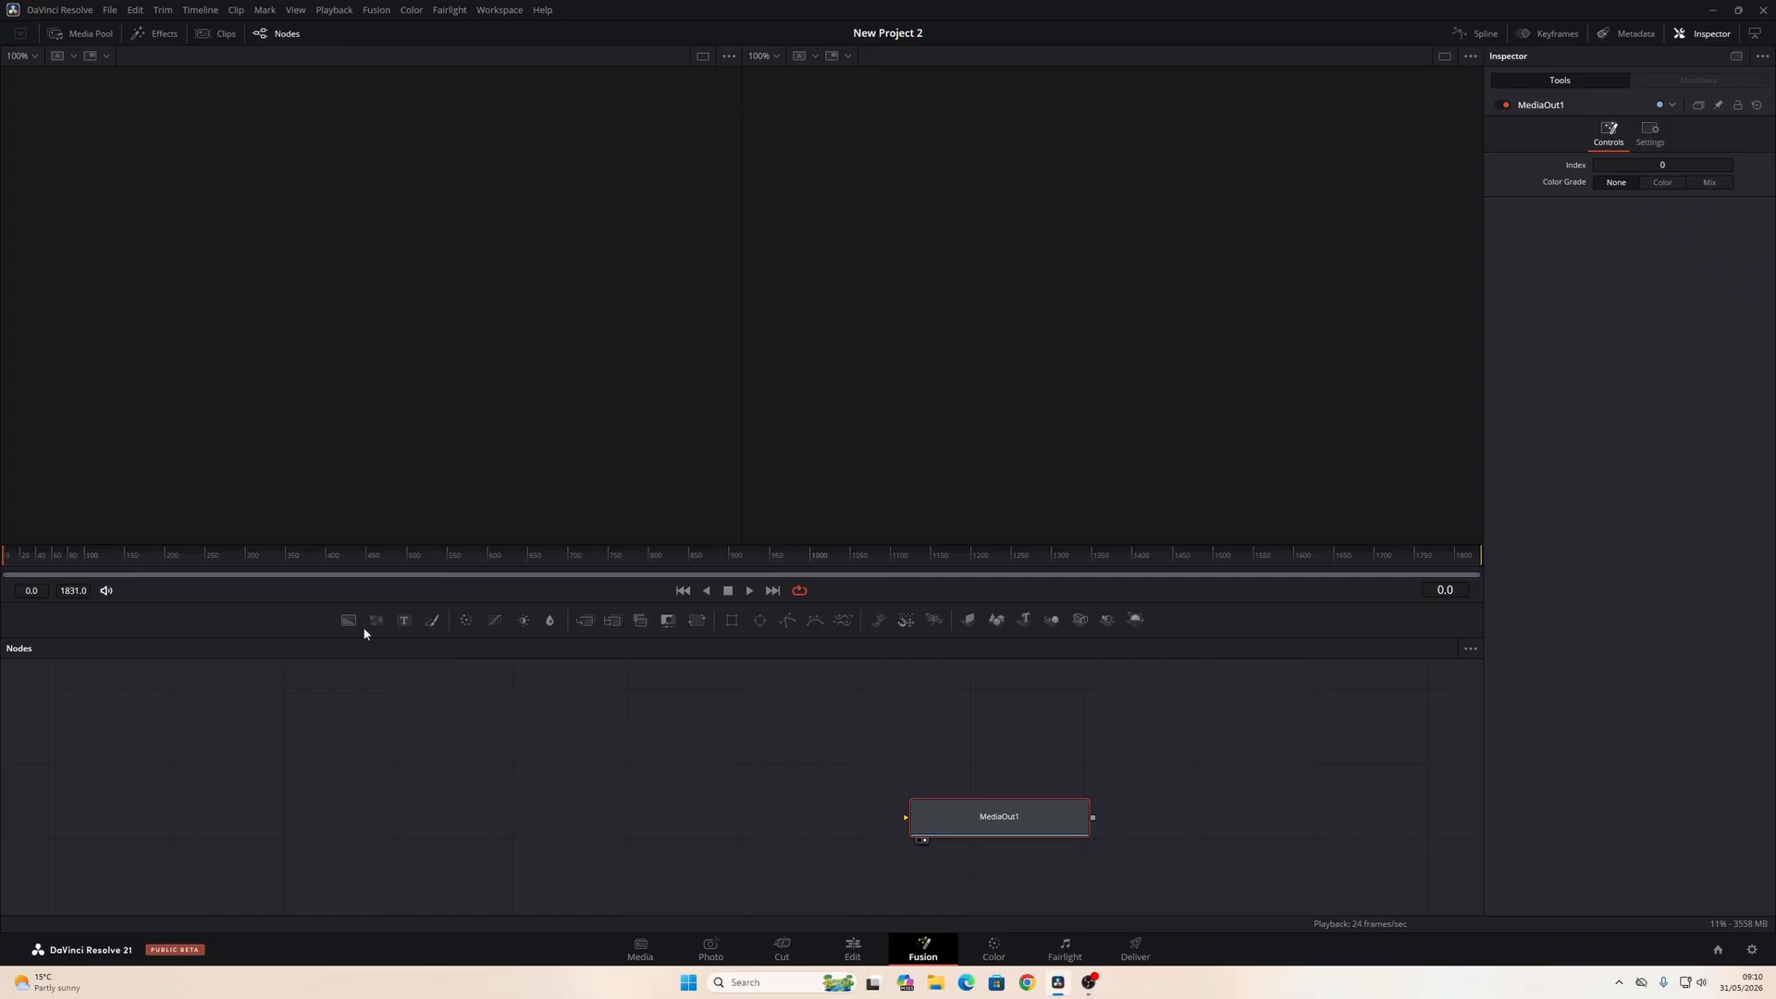
drag(350, 619, 448, 839)
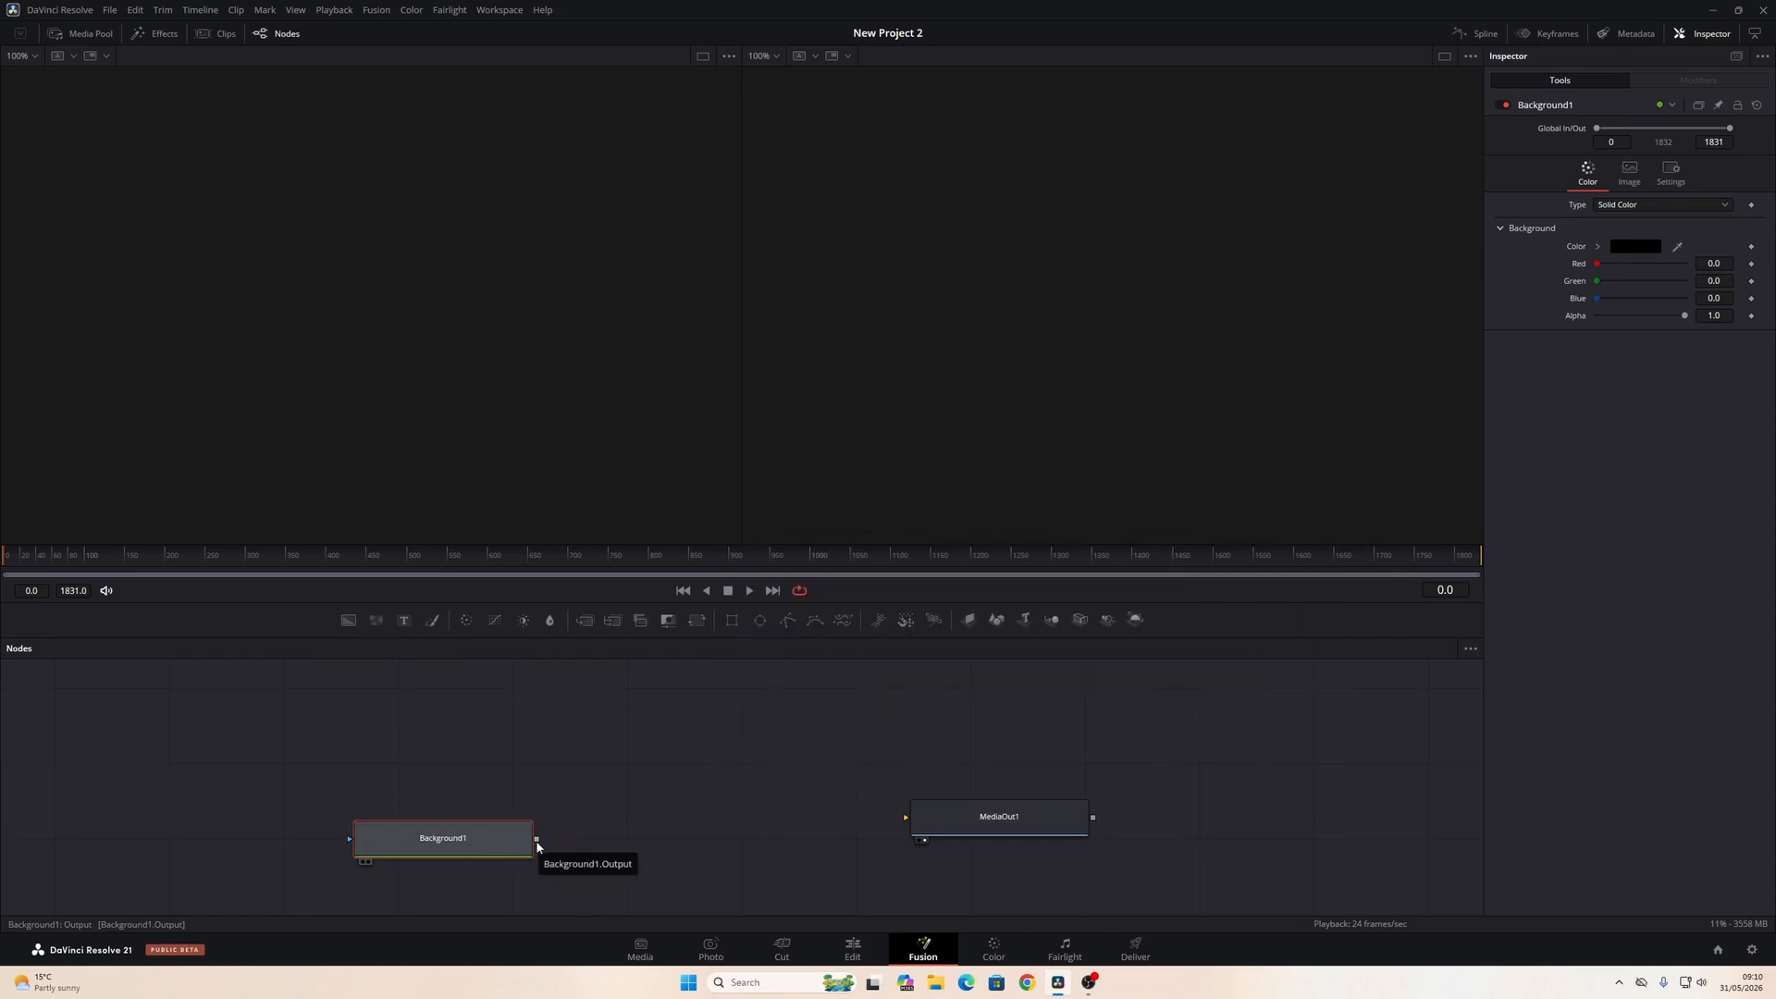
drag(537, 842, 925, 833)
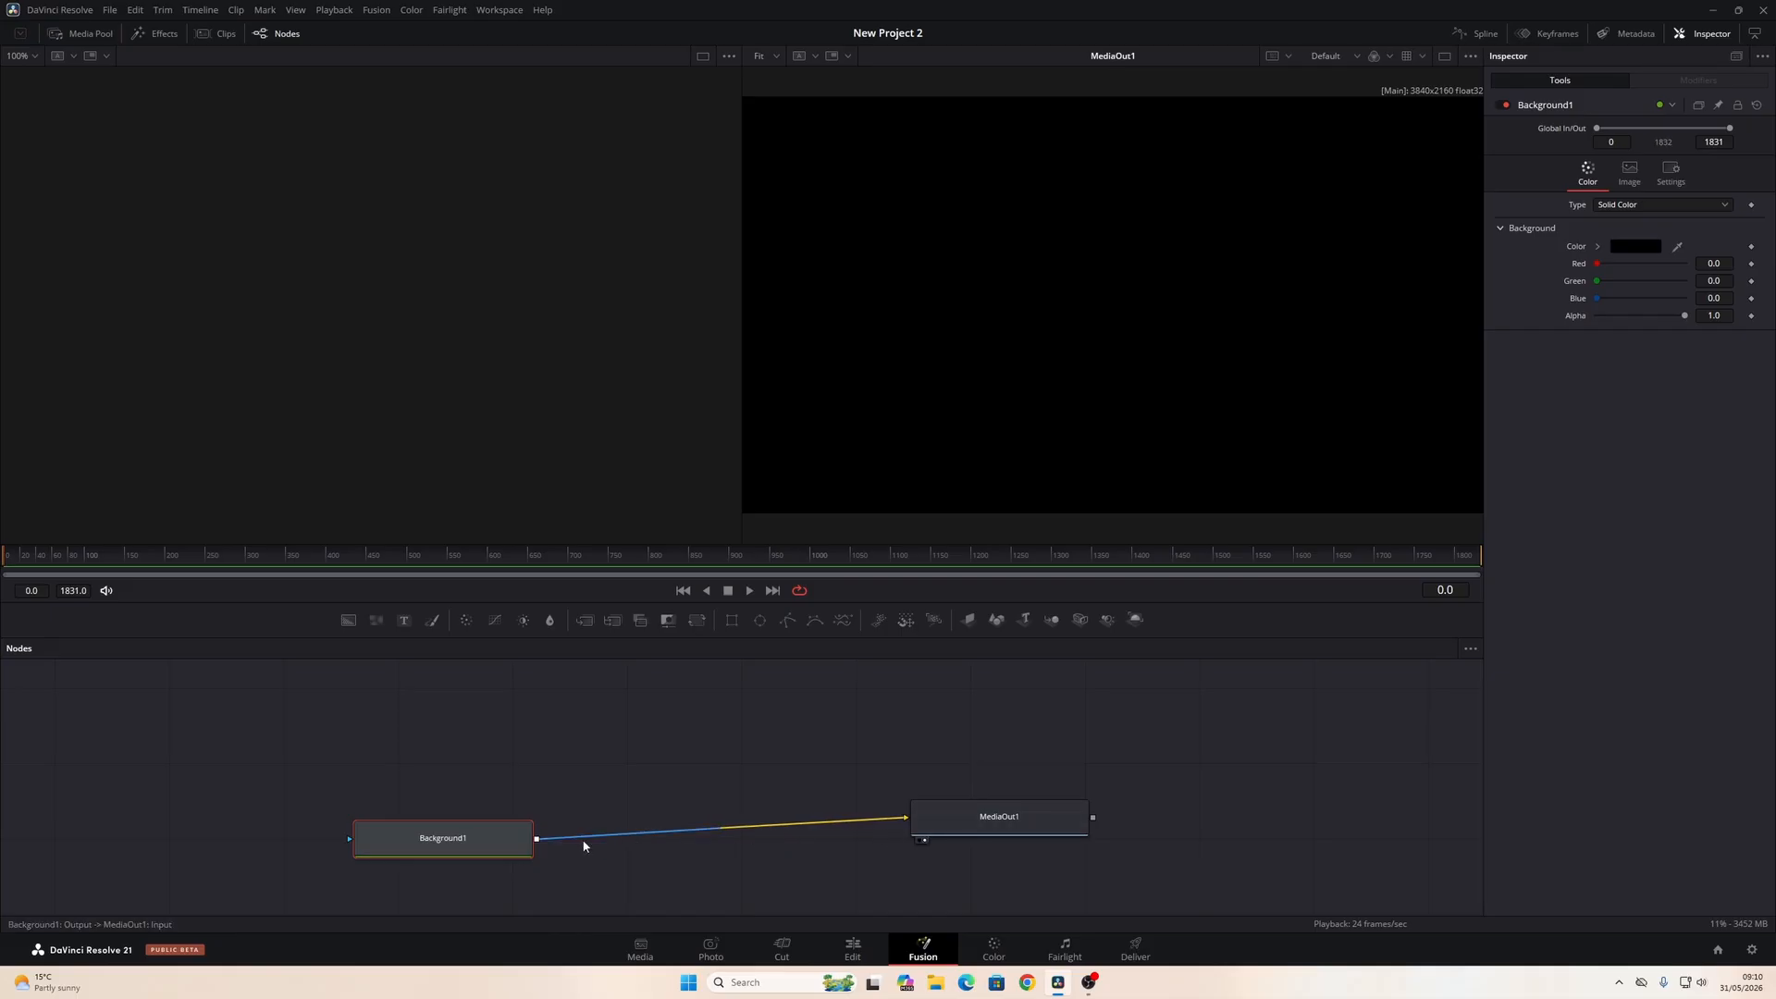
drag(482, 847, 462, 823)
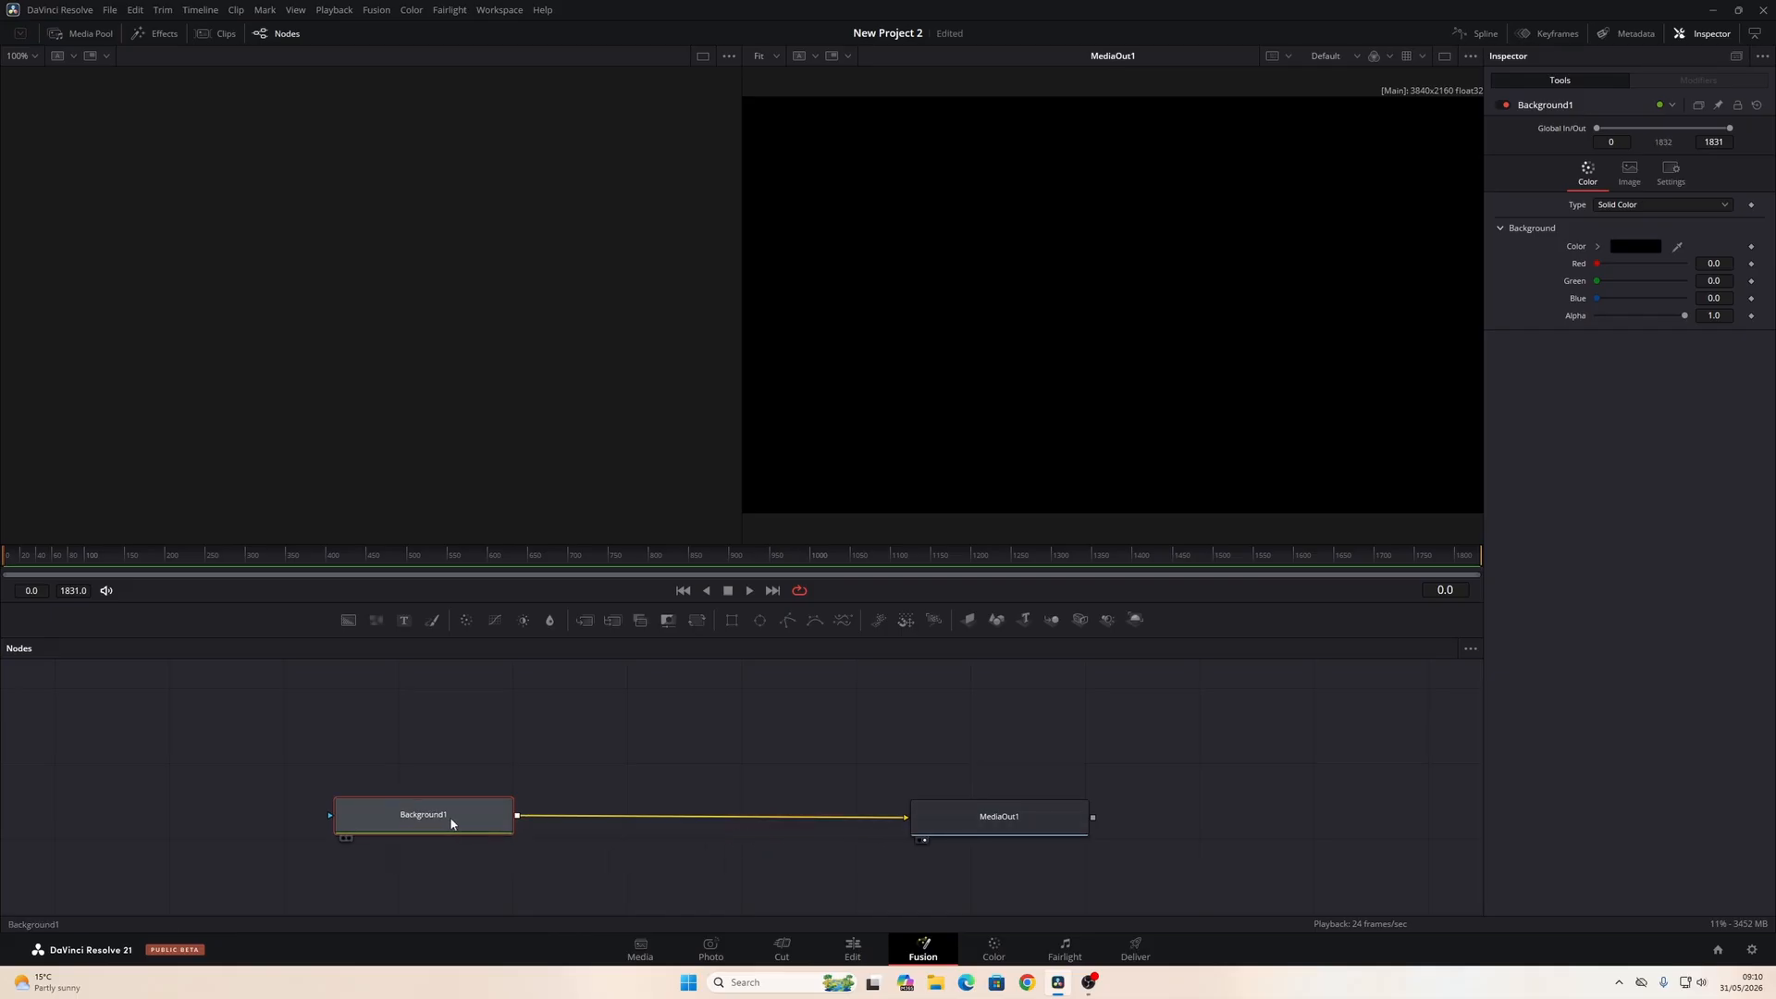
Step: Set the Background1 node's solid color to yellow (#ffff00) and check the result on the Edit page before returning to Fusion
click(1640, 248)
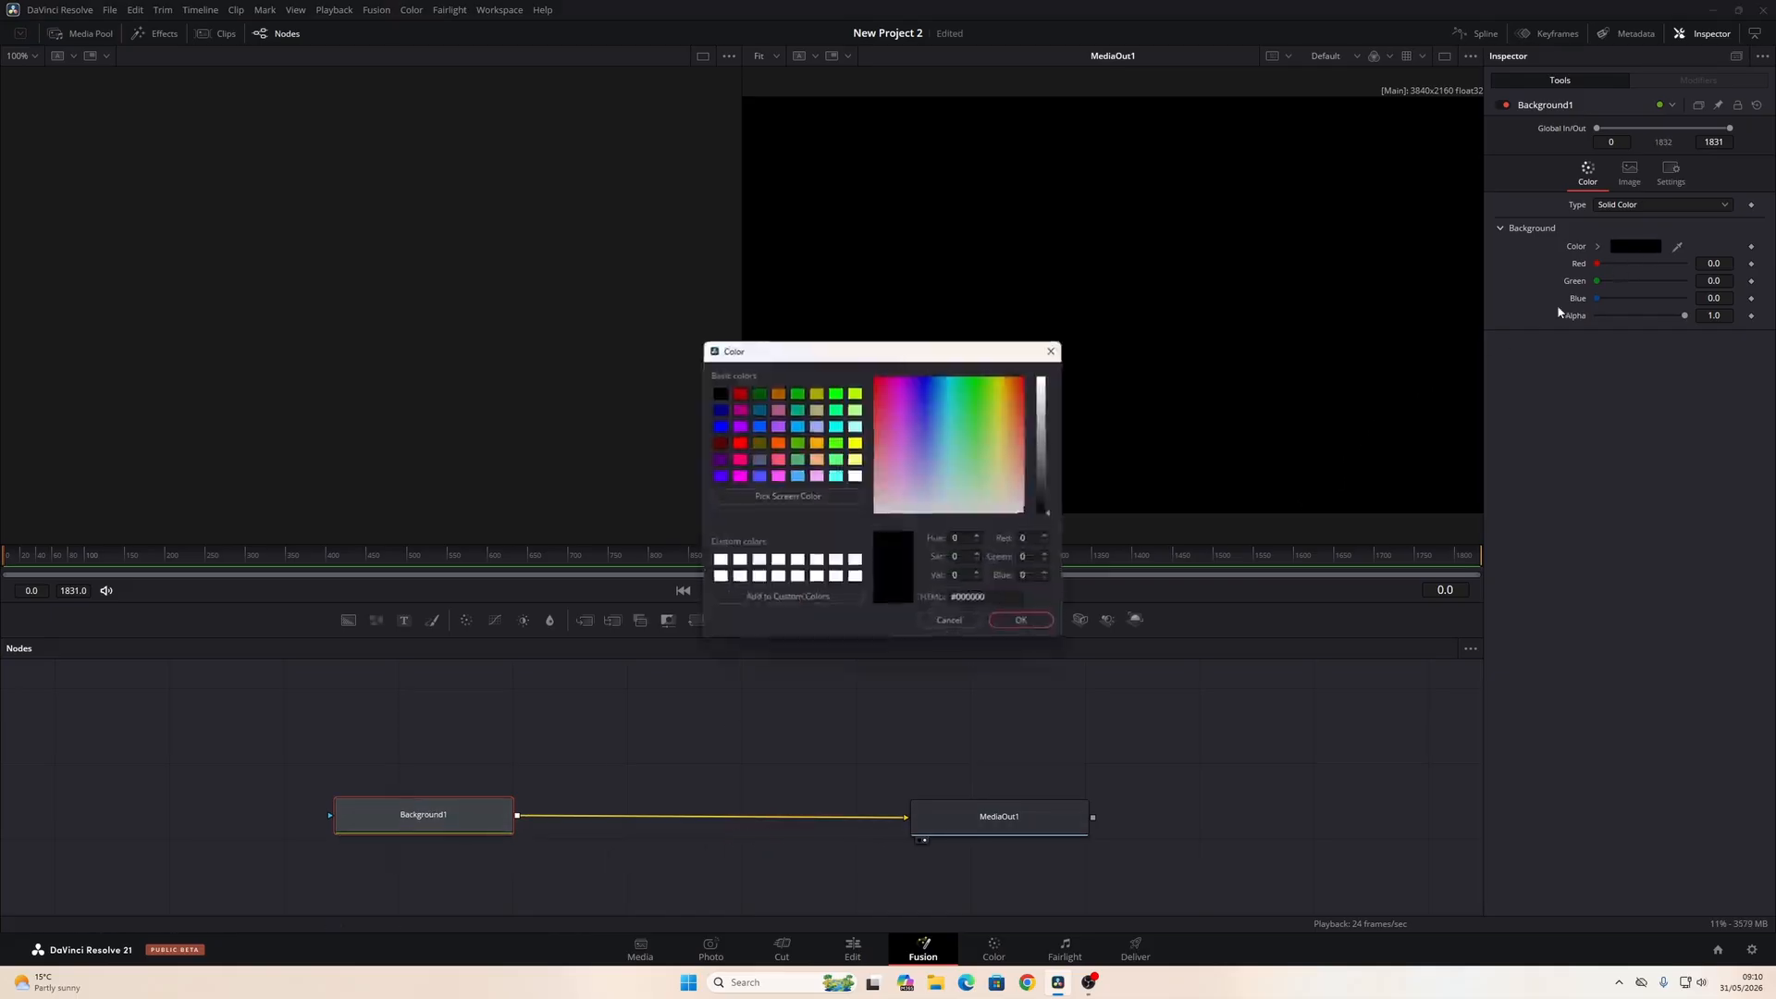
click(856, 445)
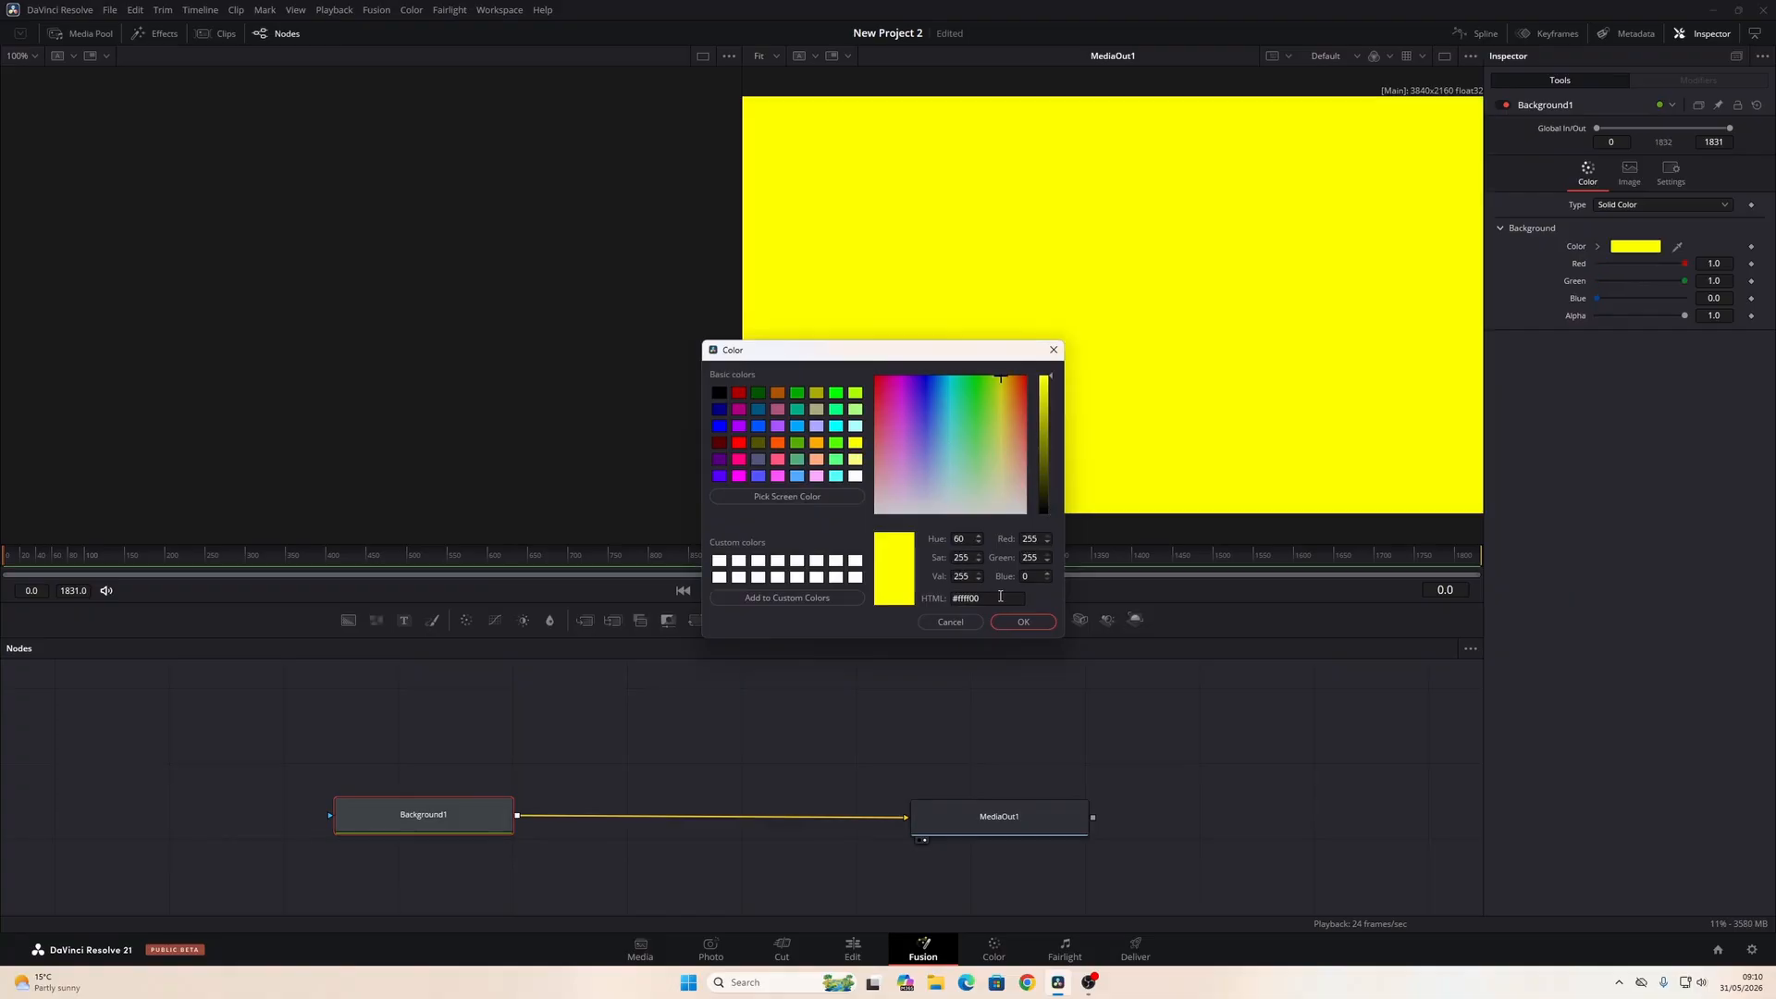
click(1019, 622)
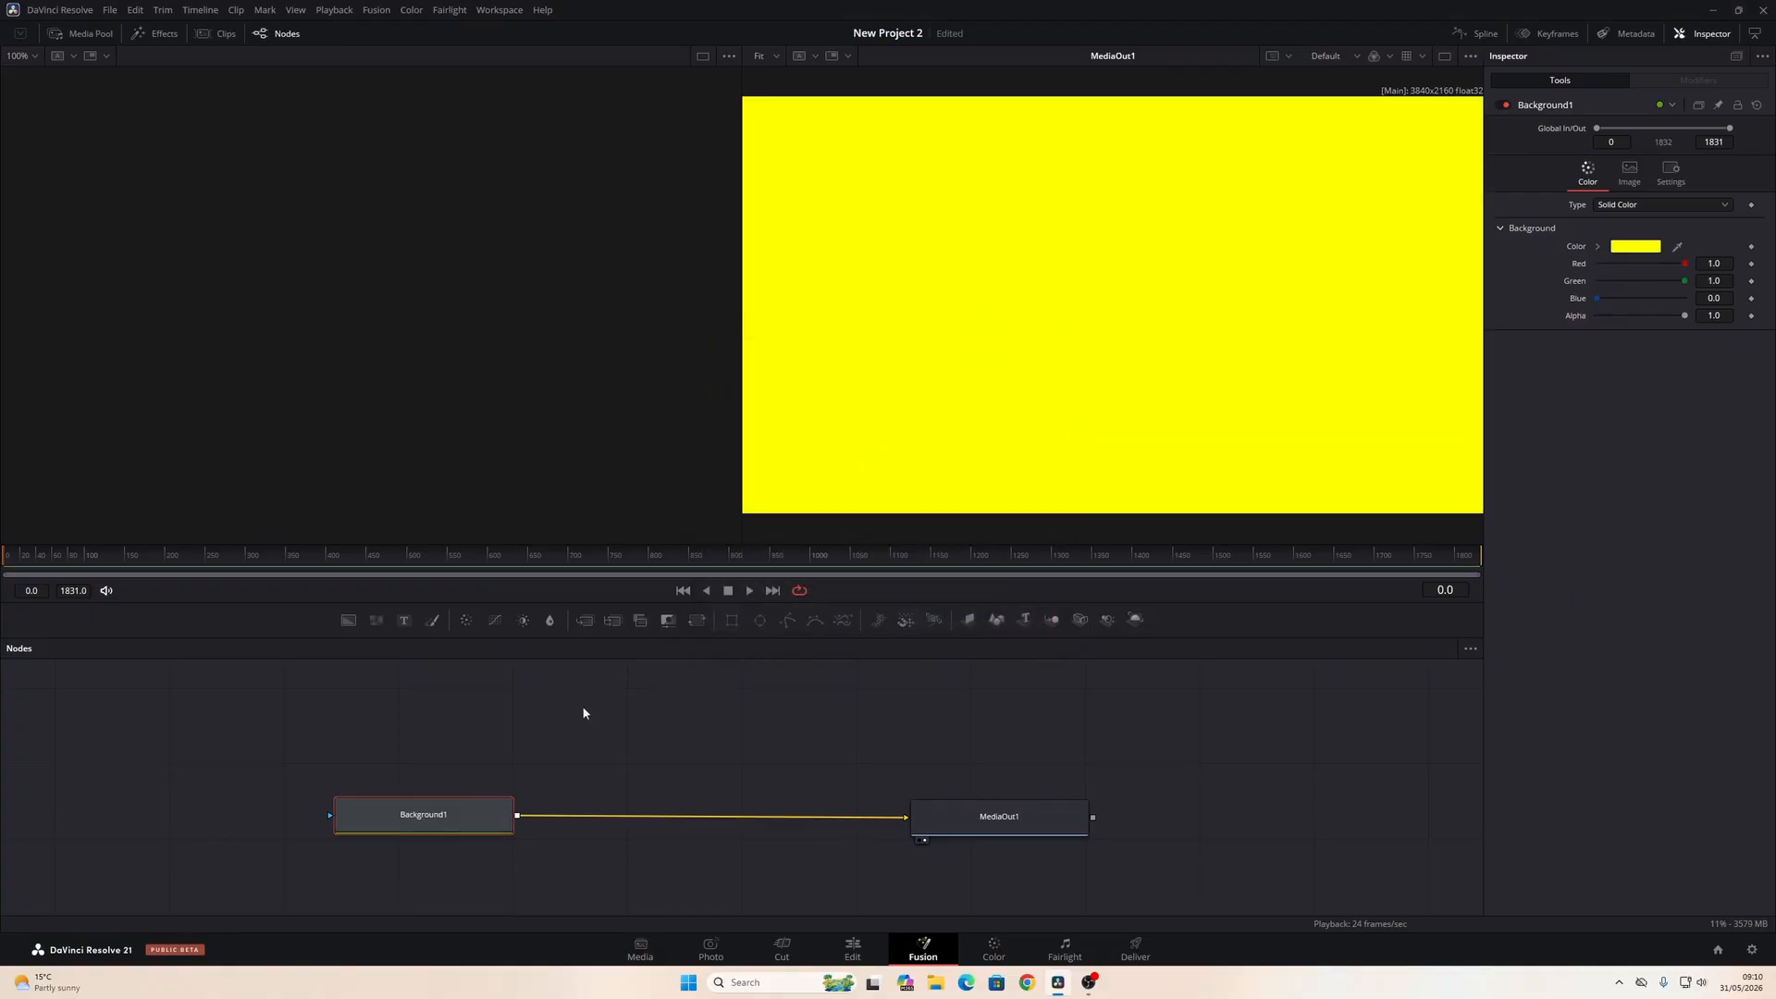
click(852, 949)
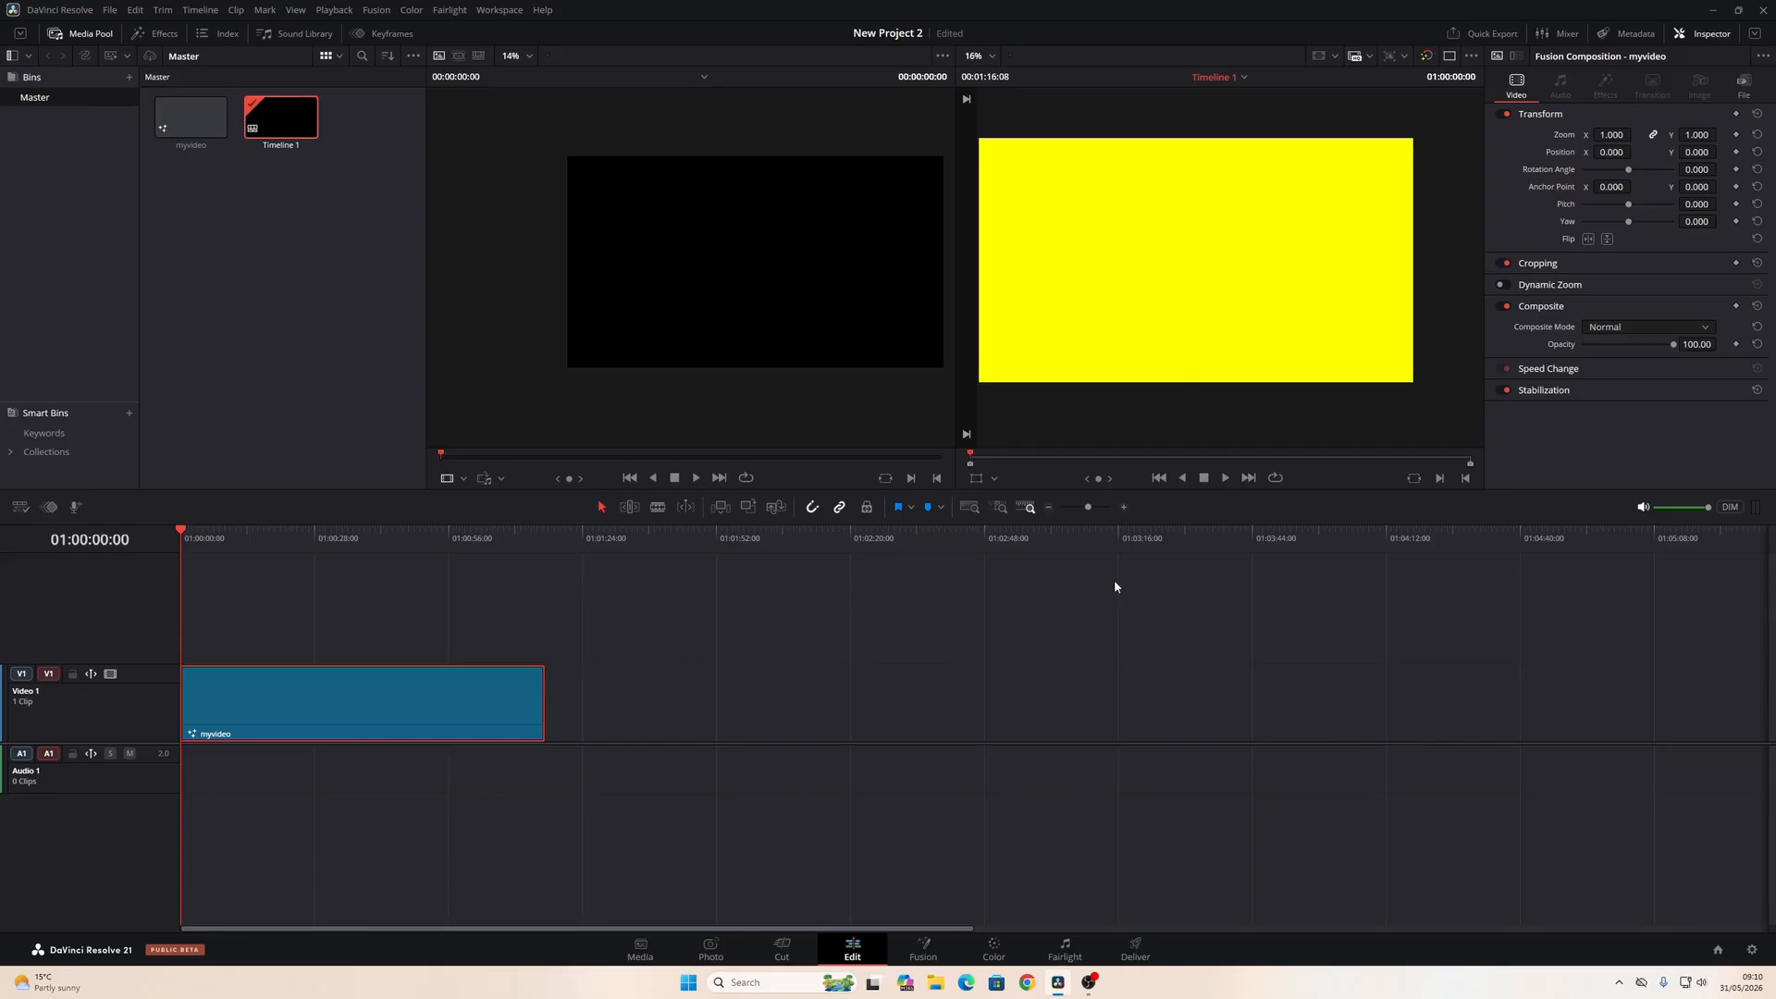
click(923, 949)
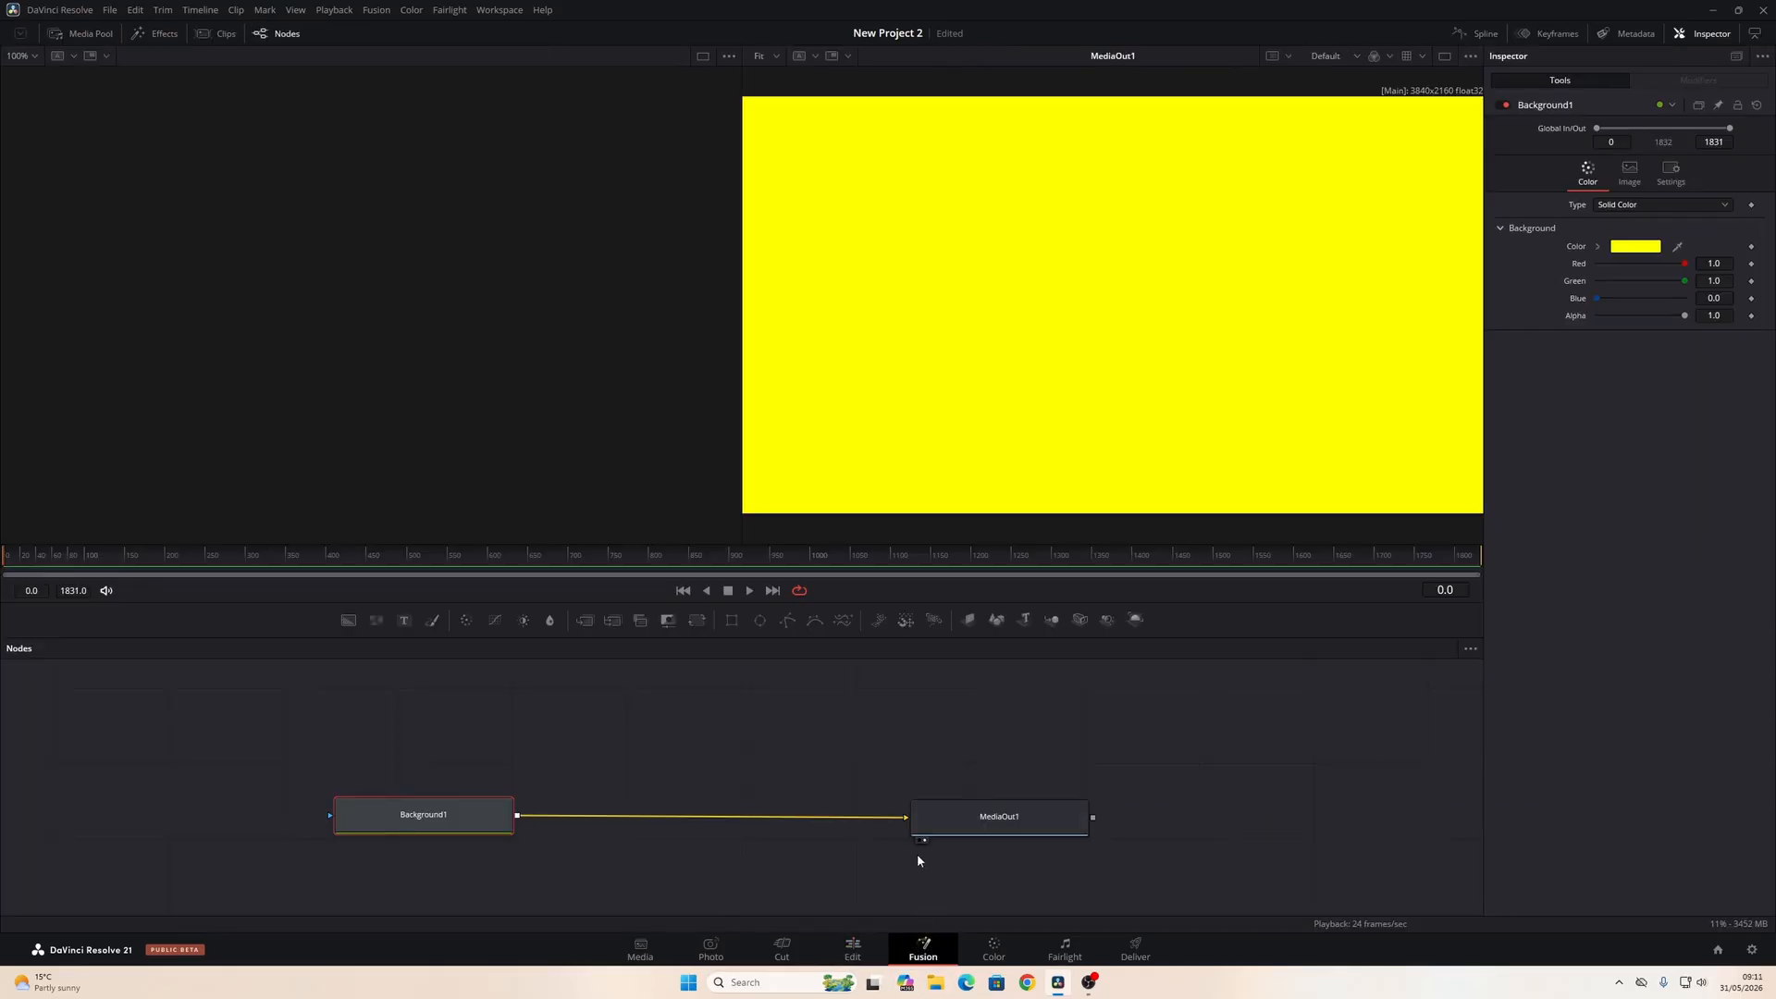
Step: Stack the MediaOut1 node directly below Background1 in the node graph
drag(978, 824, 1023, 817)
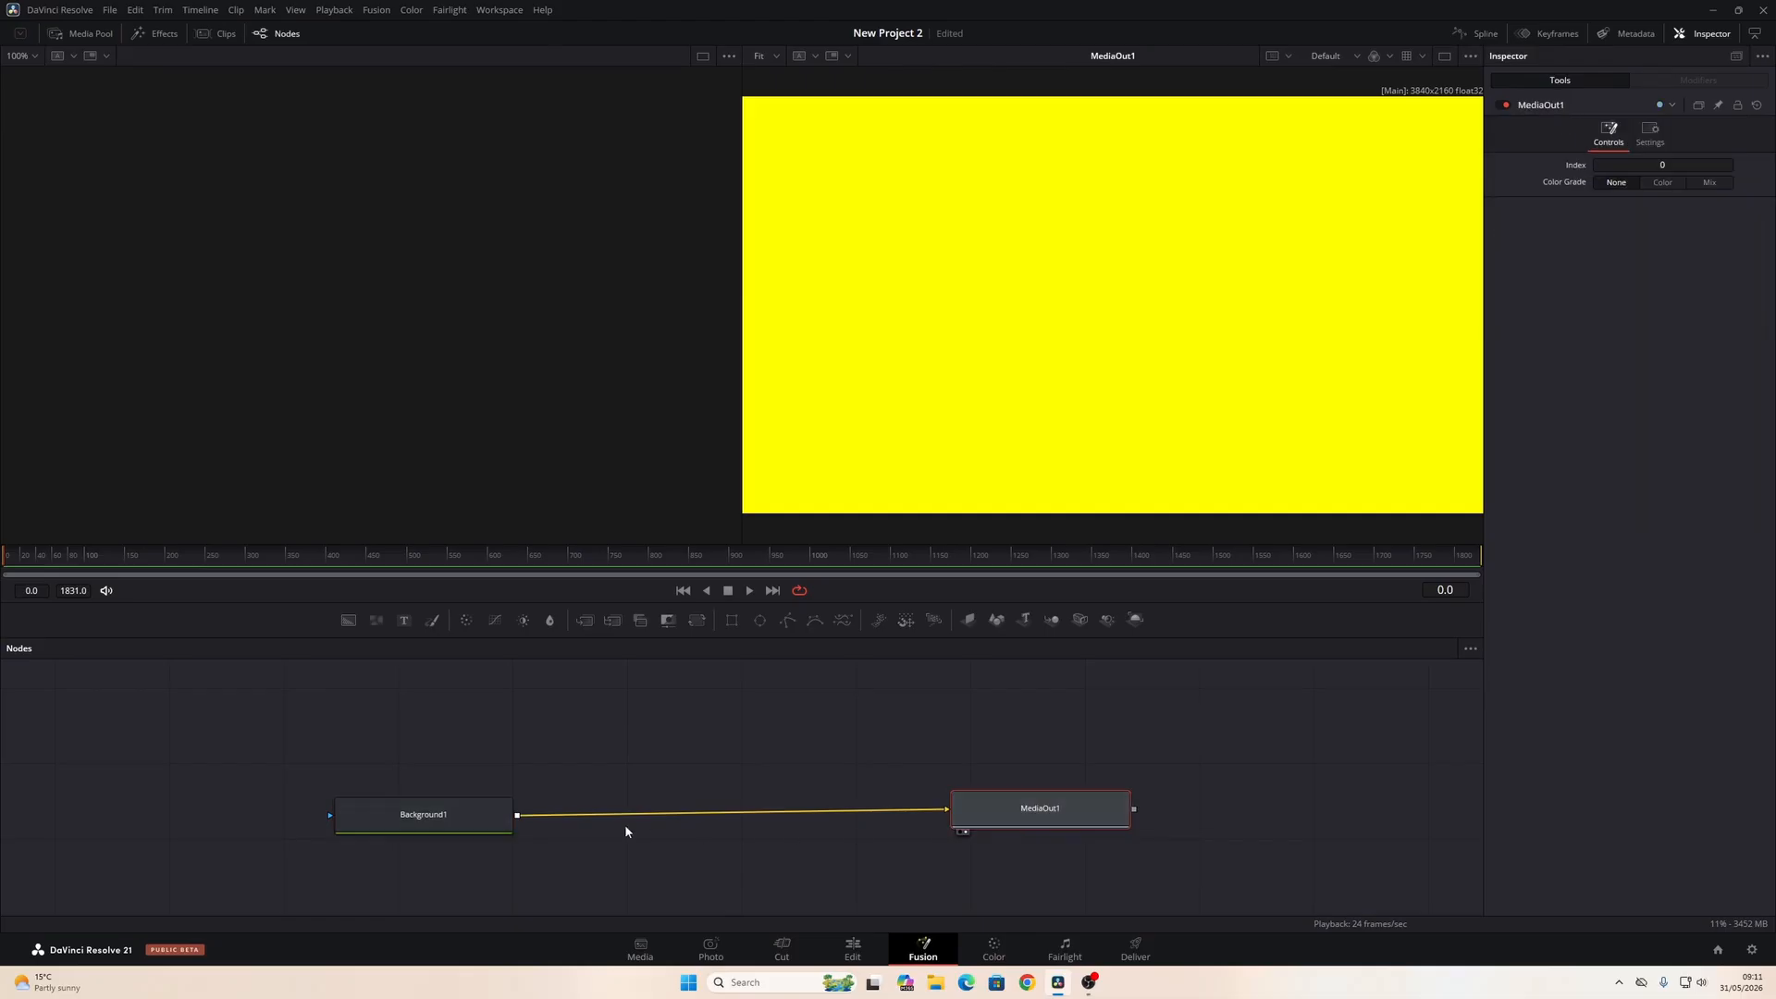
click(453, 829)
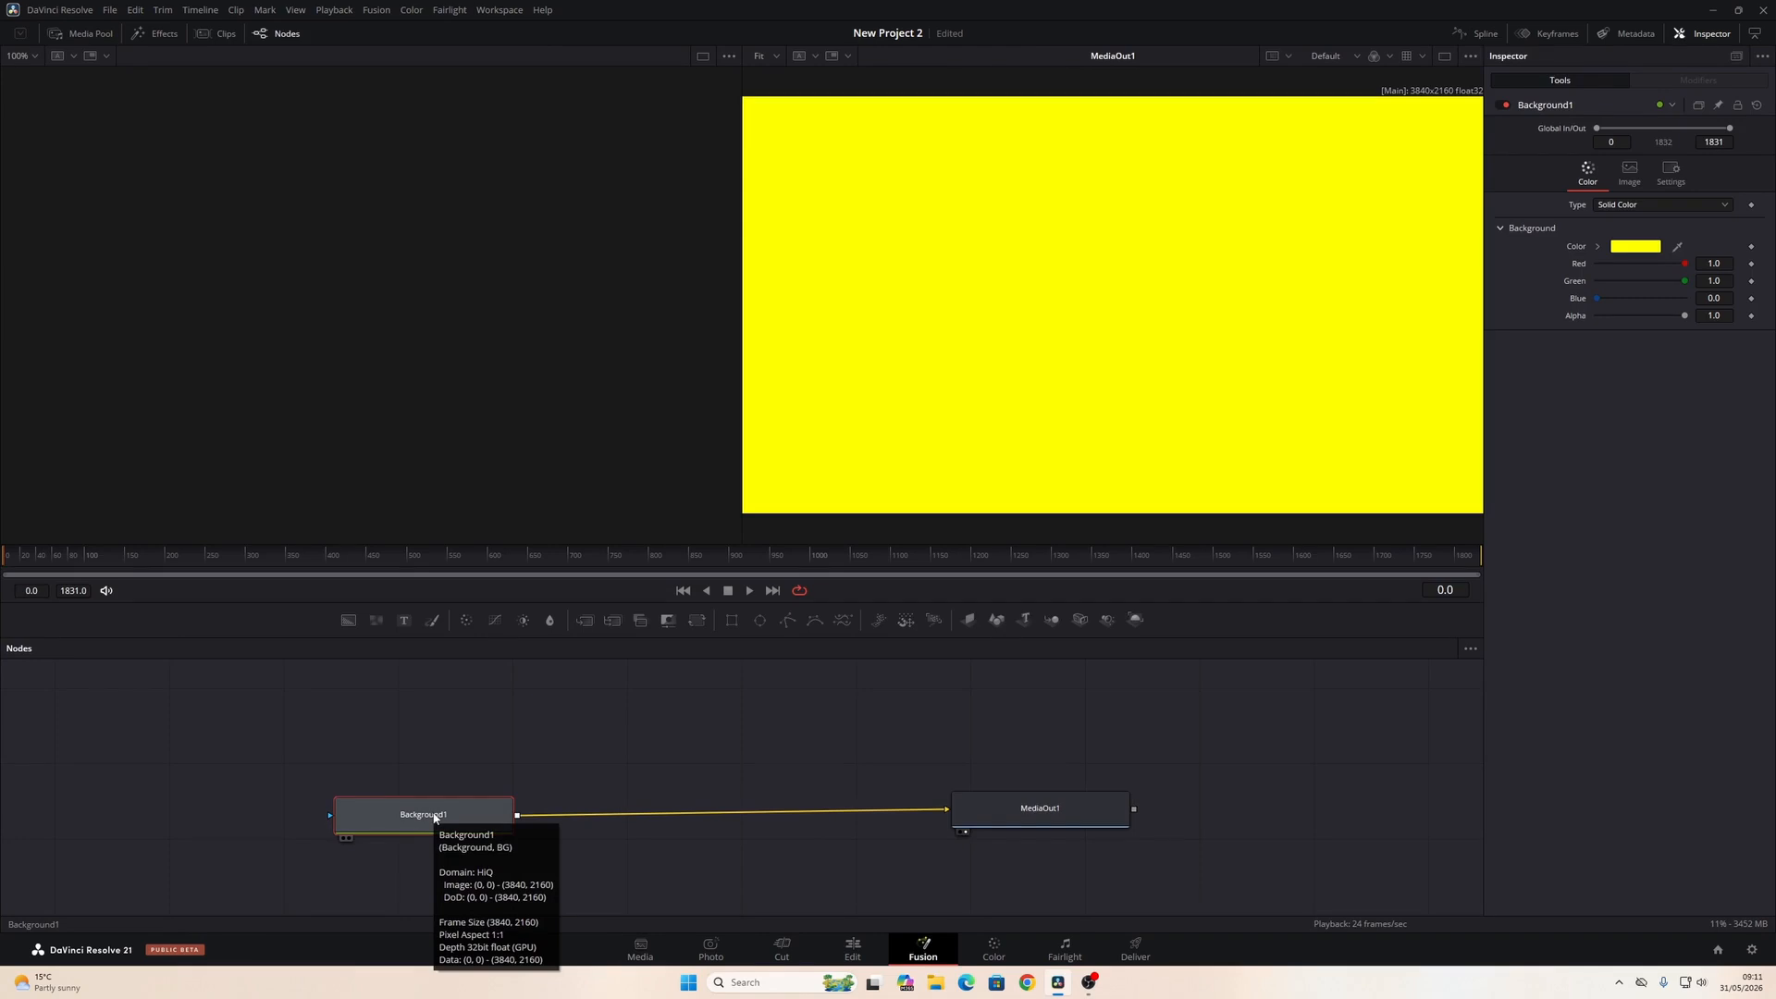
drag(1094, 811, 1000, 847)
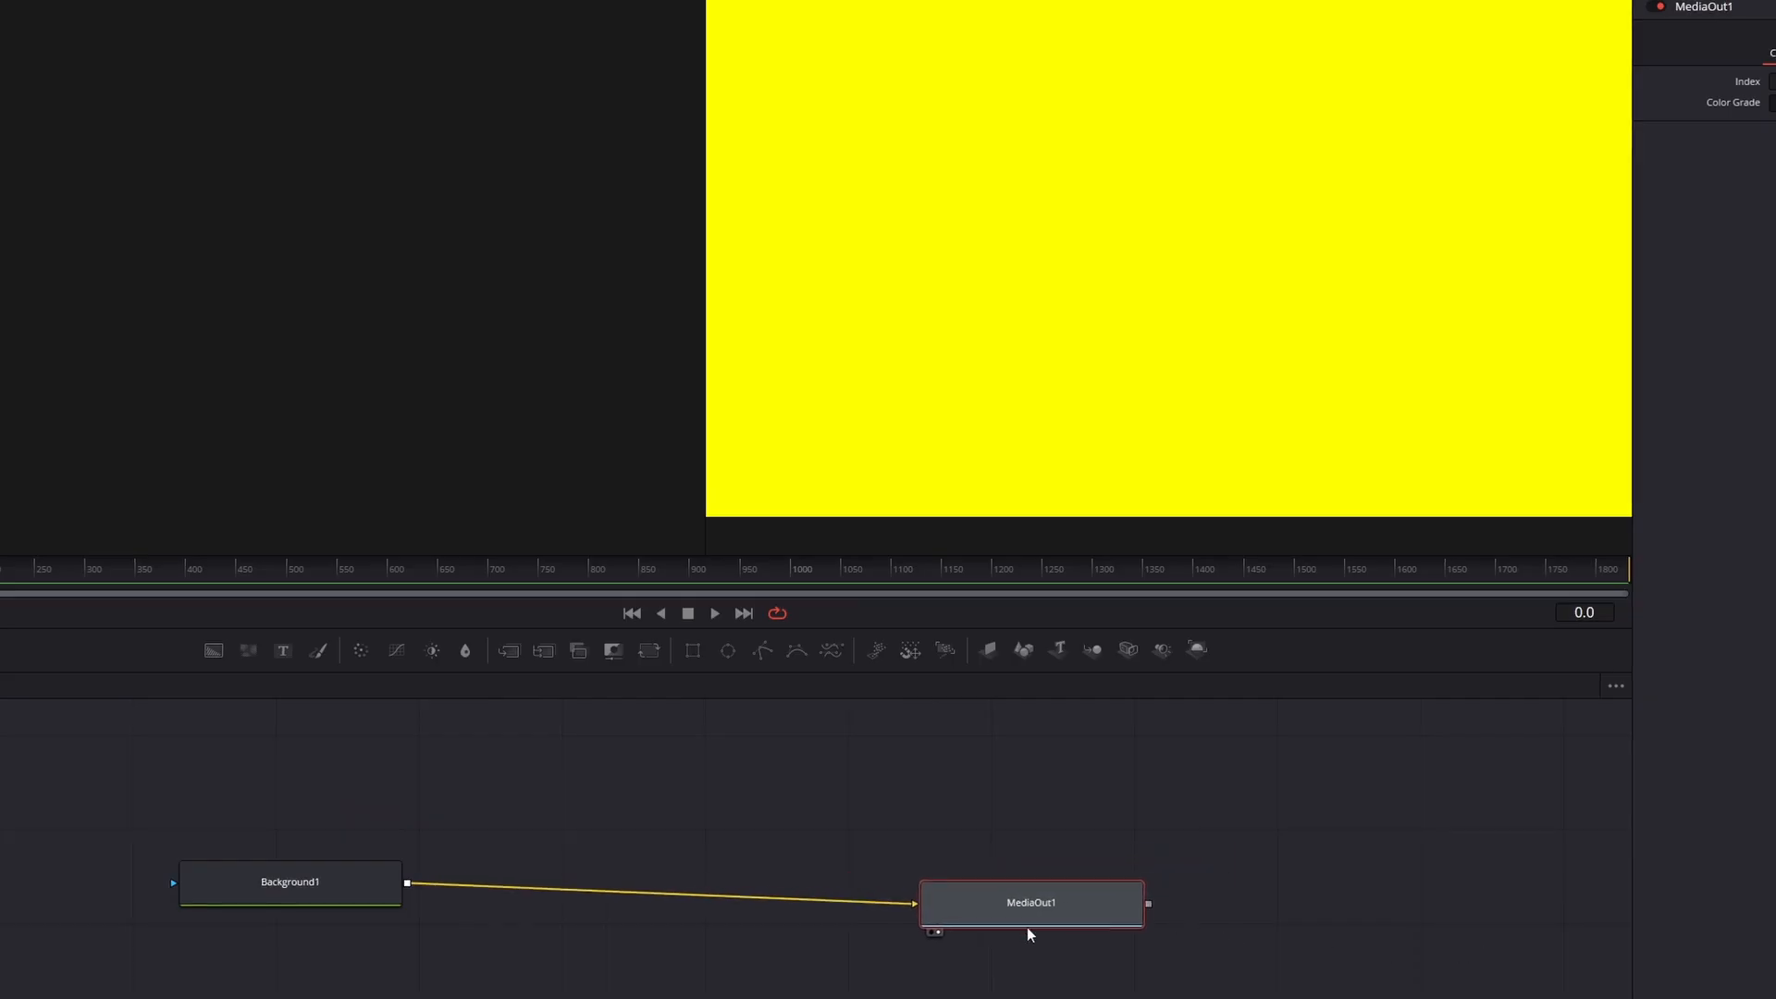
drag(1030, 934, 311, 988)
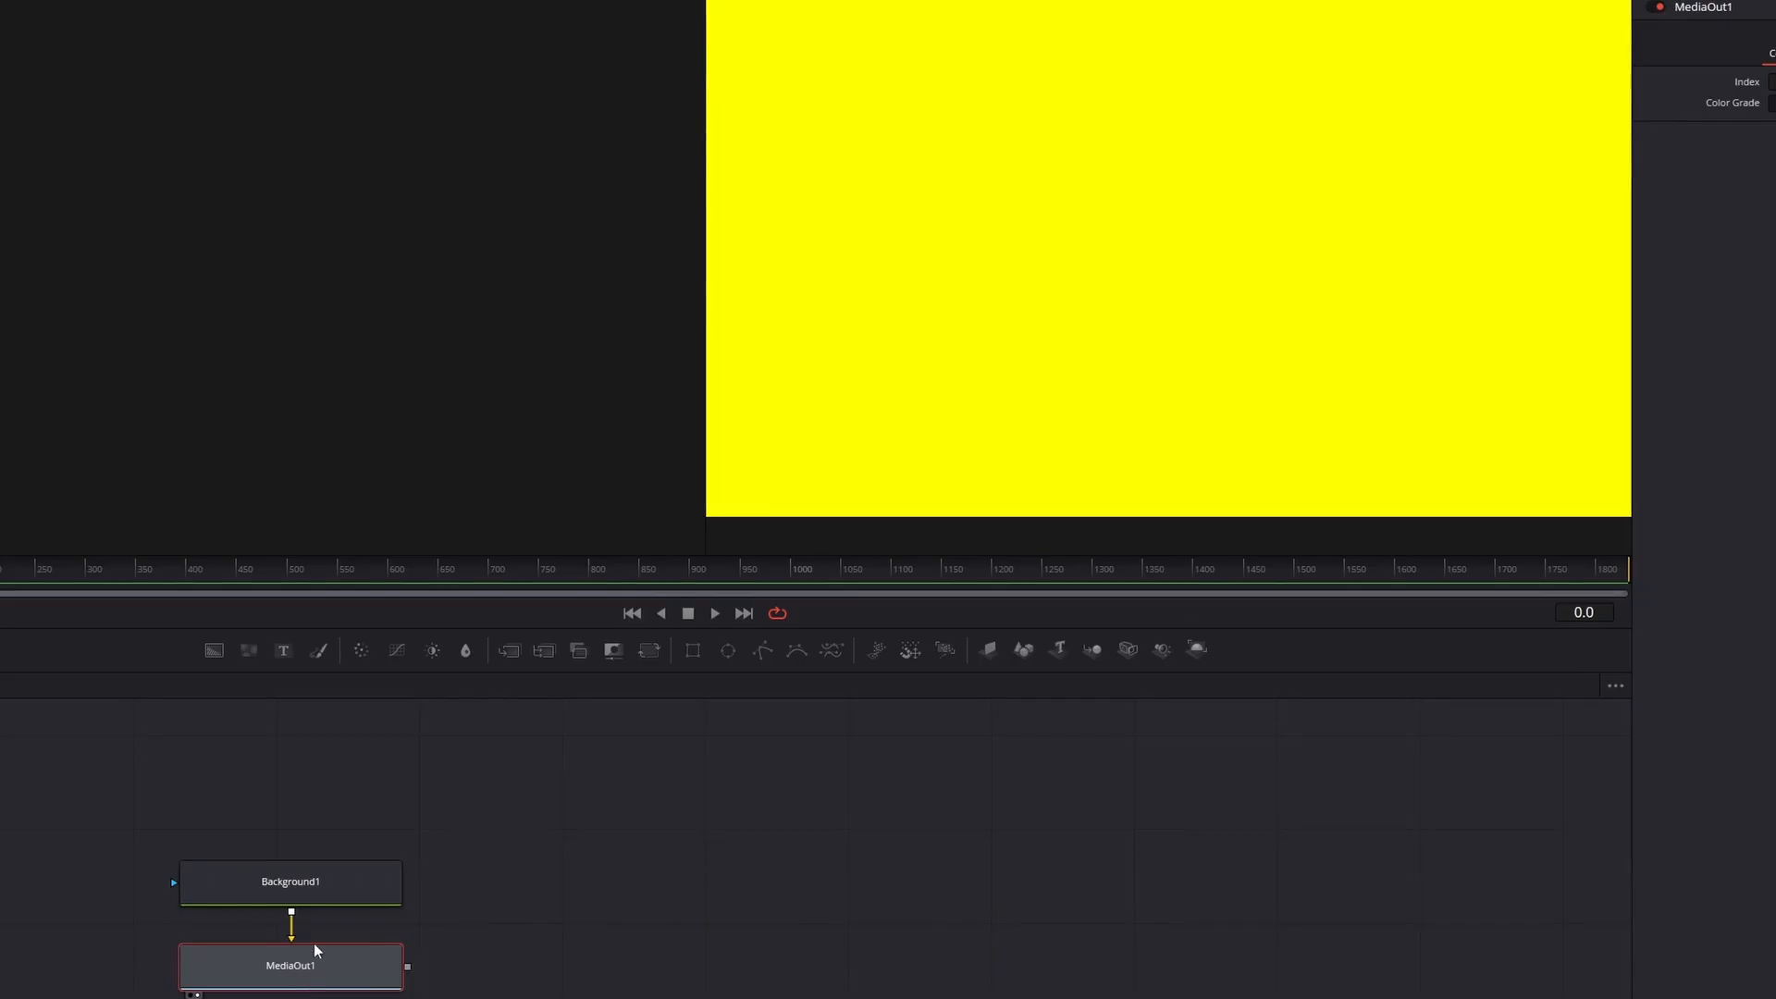
drag(319, 893, 325, 868)
drag(341, 963, 329, 963)
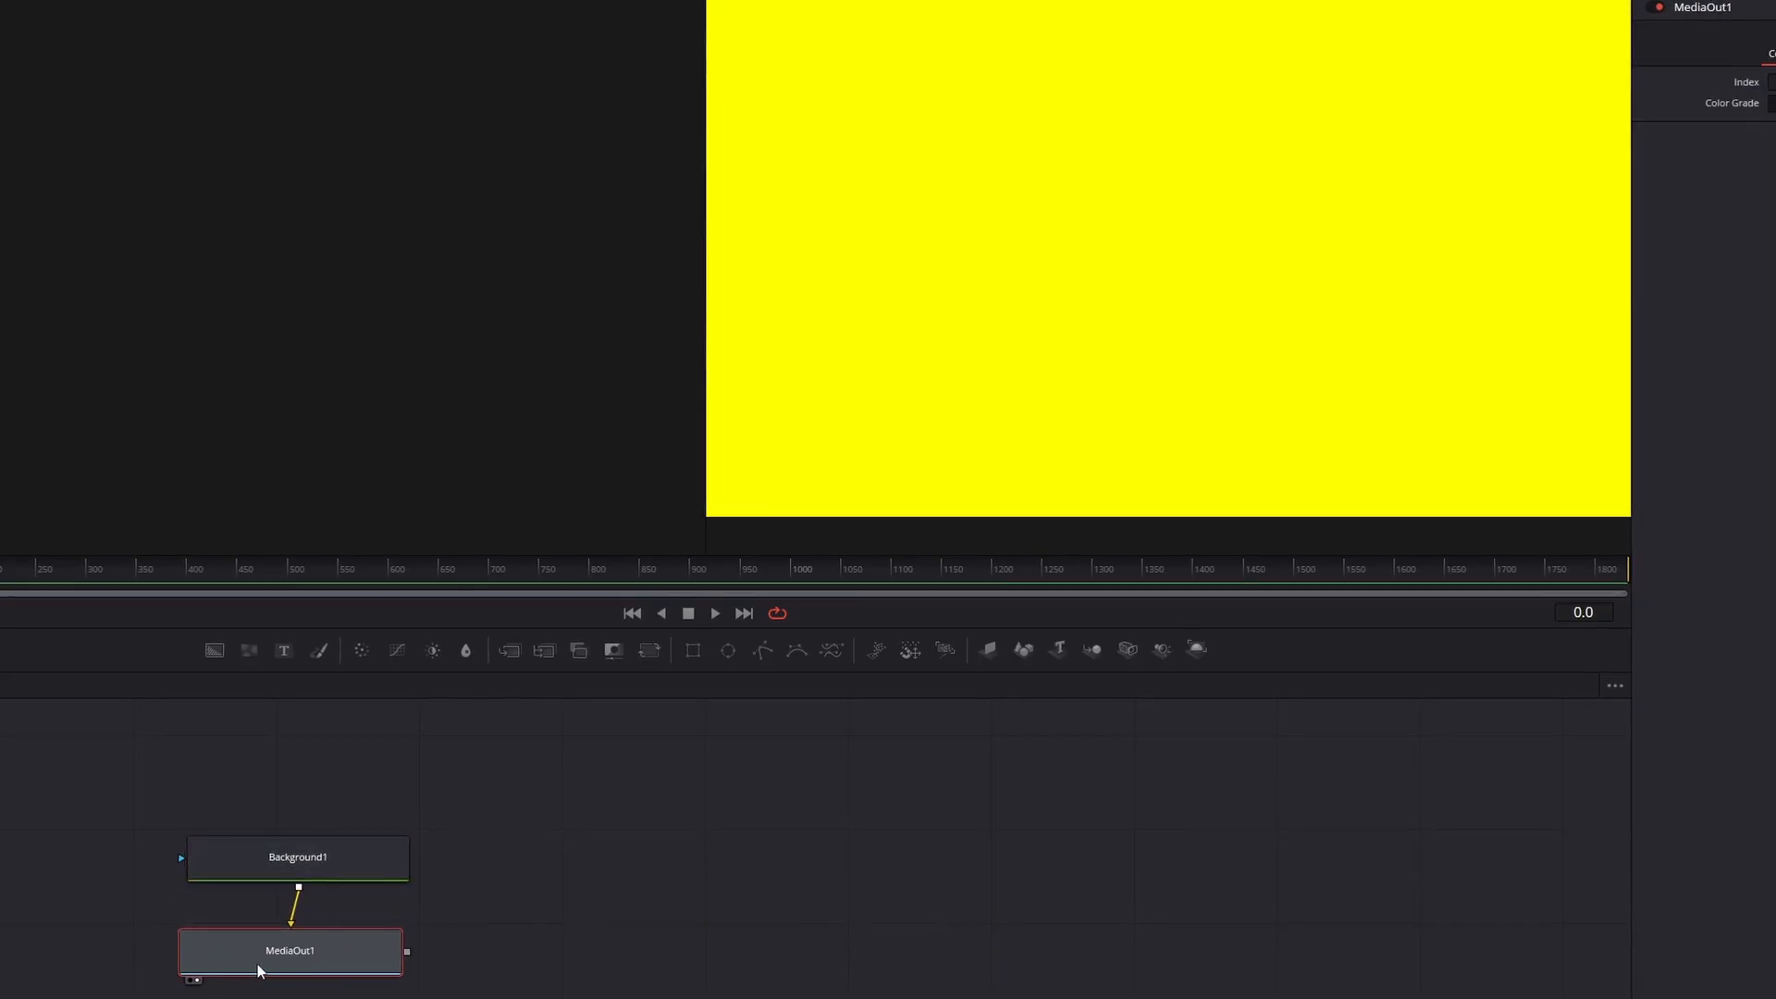
drag(297, 870, 291, 868)
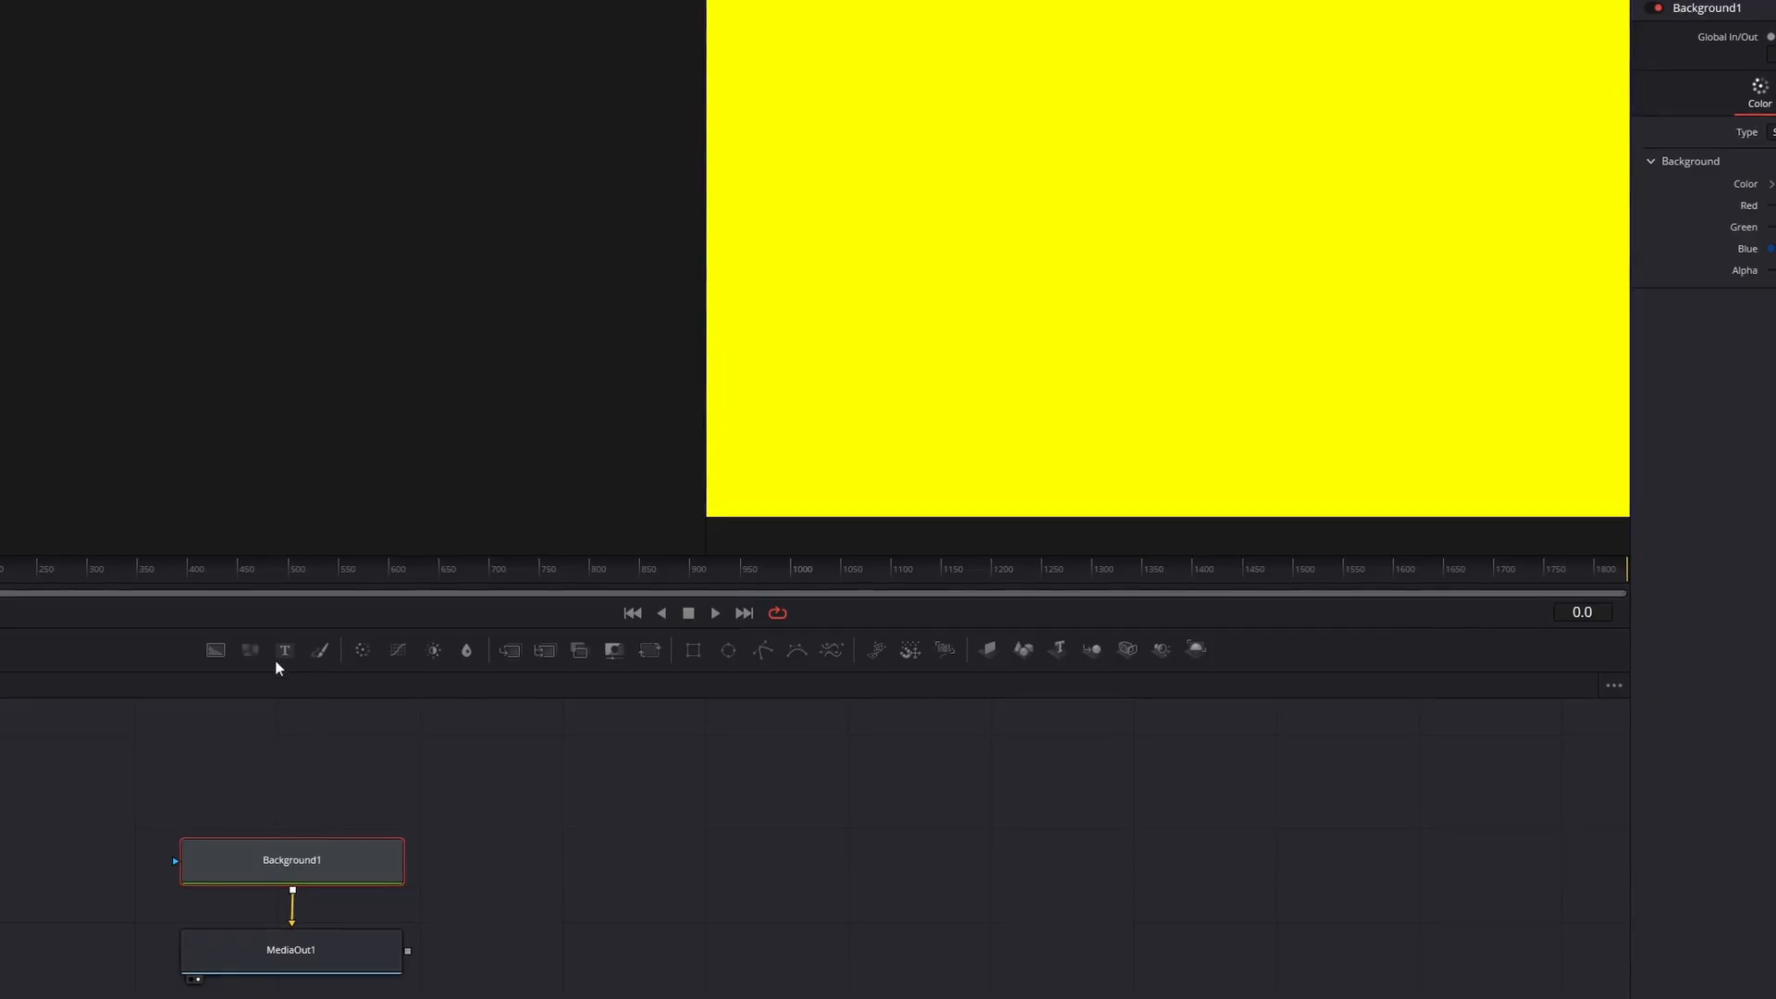
Step: Add a Text node and combine it with Background1 through a Merge node
drag(288, 652, 470, 742)
drag(587, 753, 298, 904)
drag(559, 868, 249, 826)
Step: Lay out Background1, Merge1 and MediaOut1 in a row from left to right, with Text1 above Merge1
drag(277, 886, 293, 914)
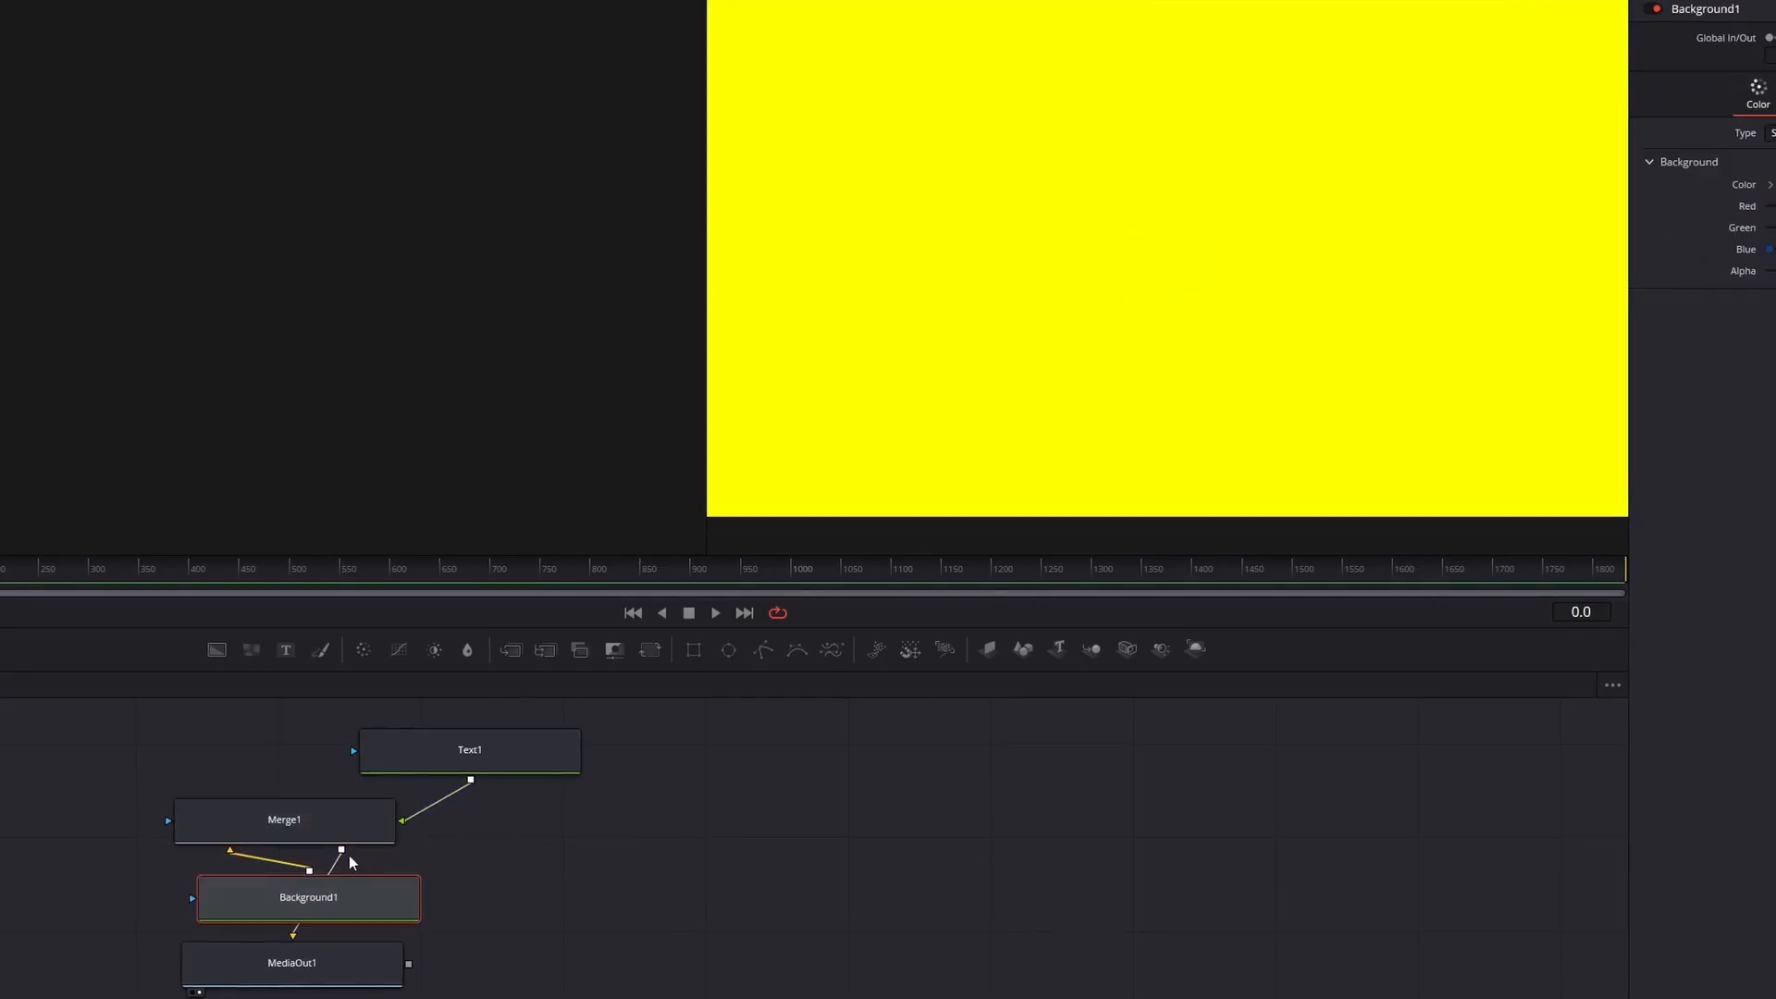
drag(454, 760, 310, 747)
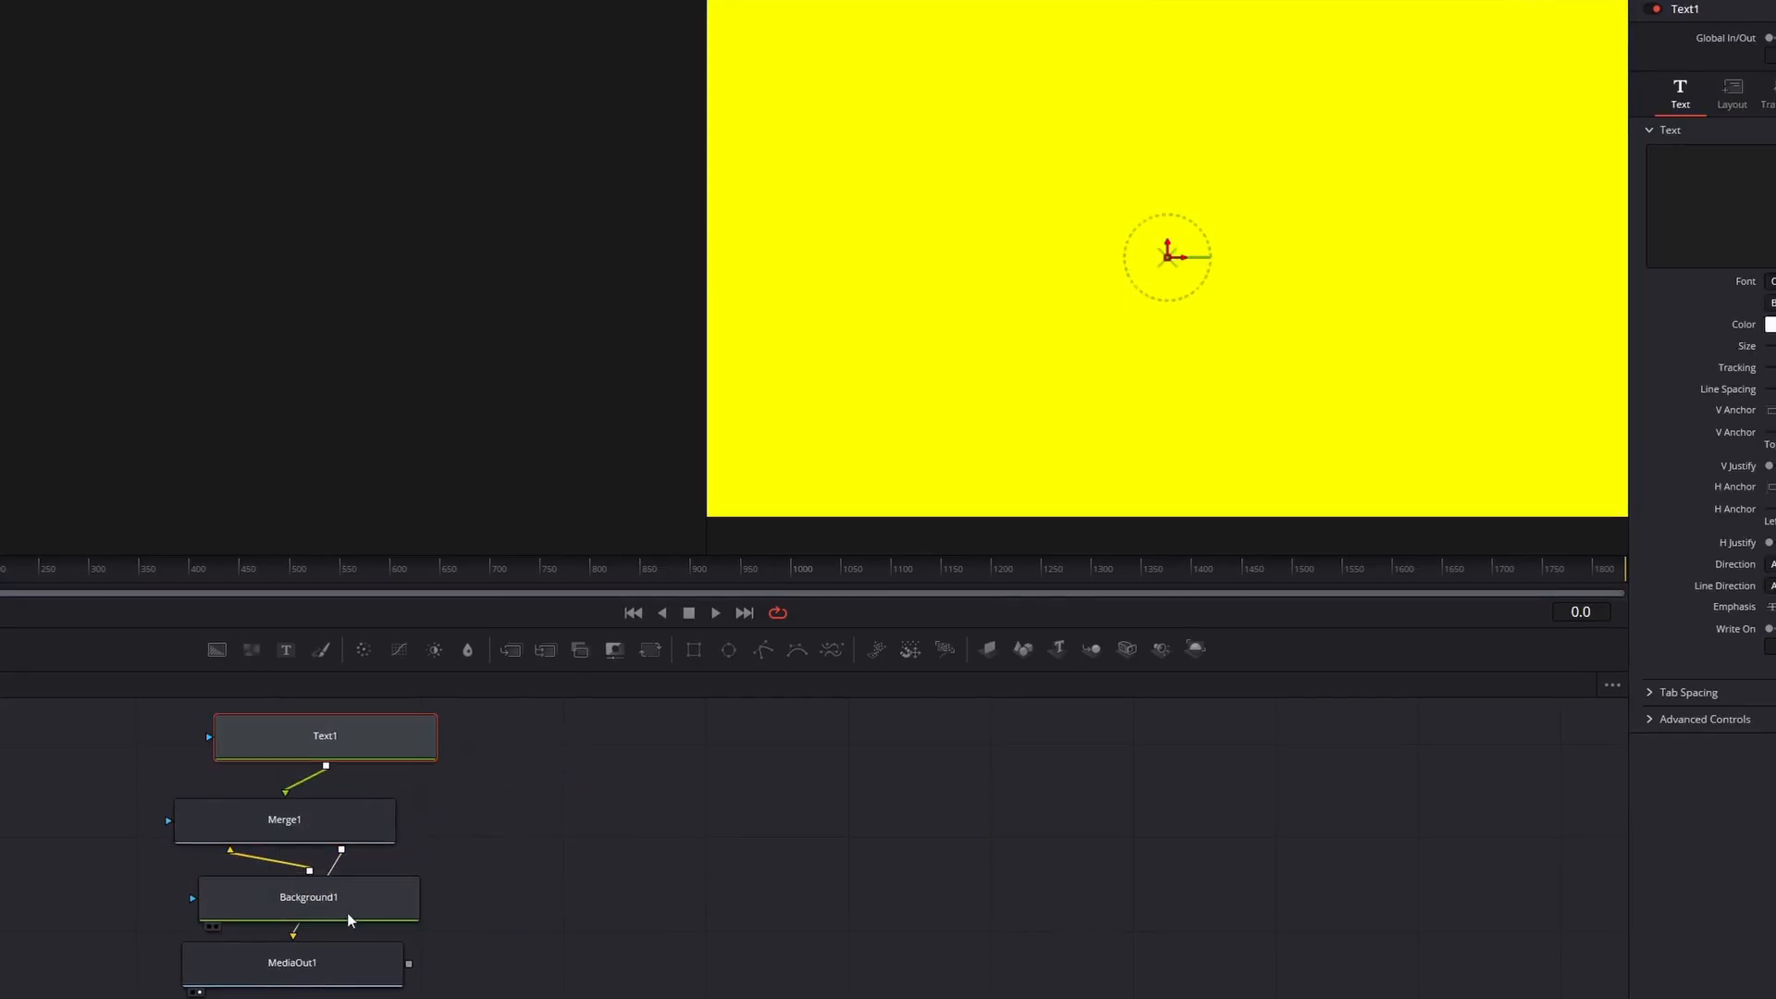
drag(347, 912, 559, 832)
drag(356, 840, 906, 846)
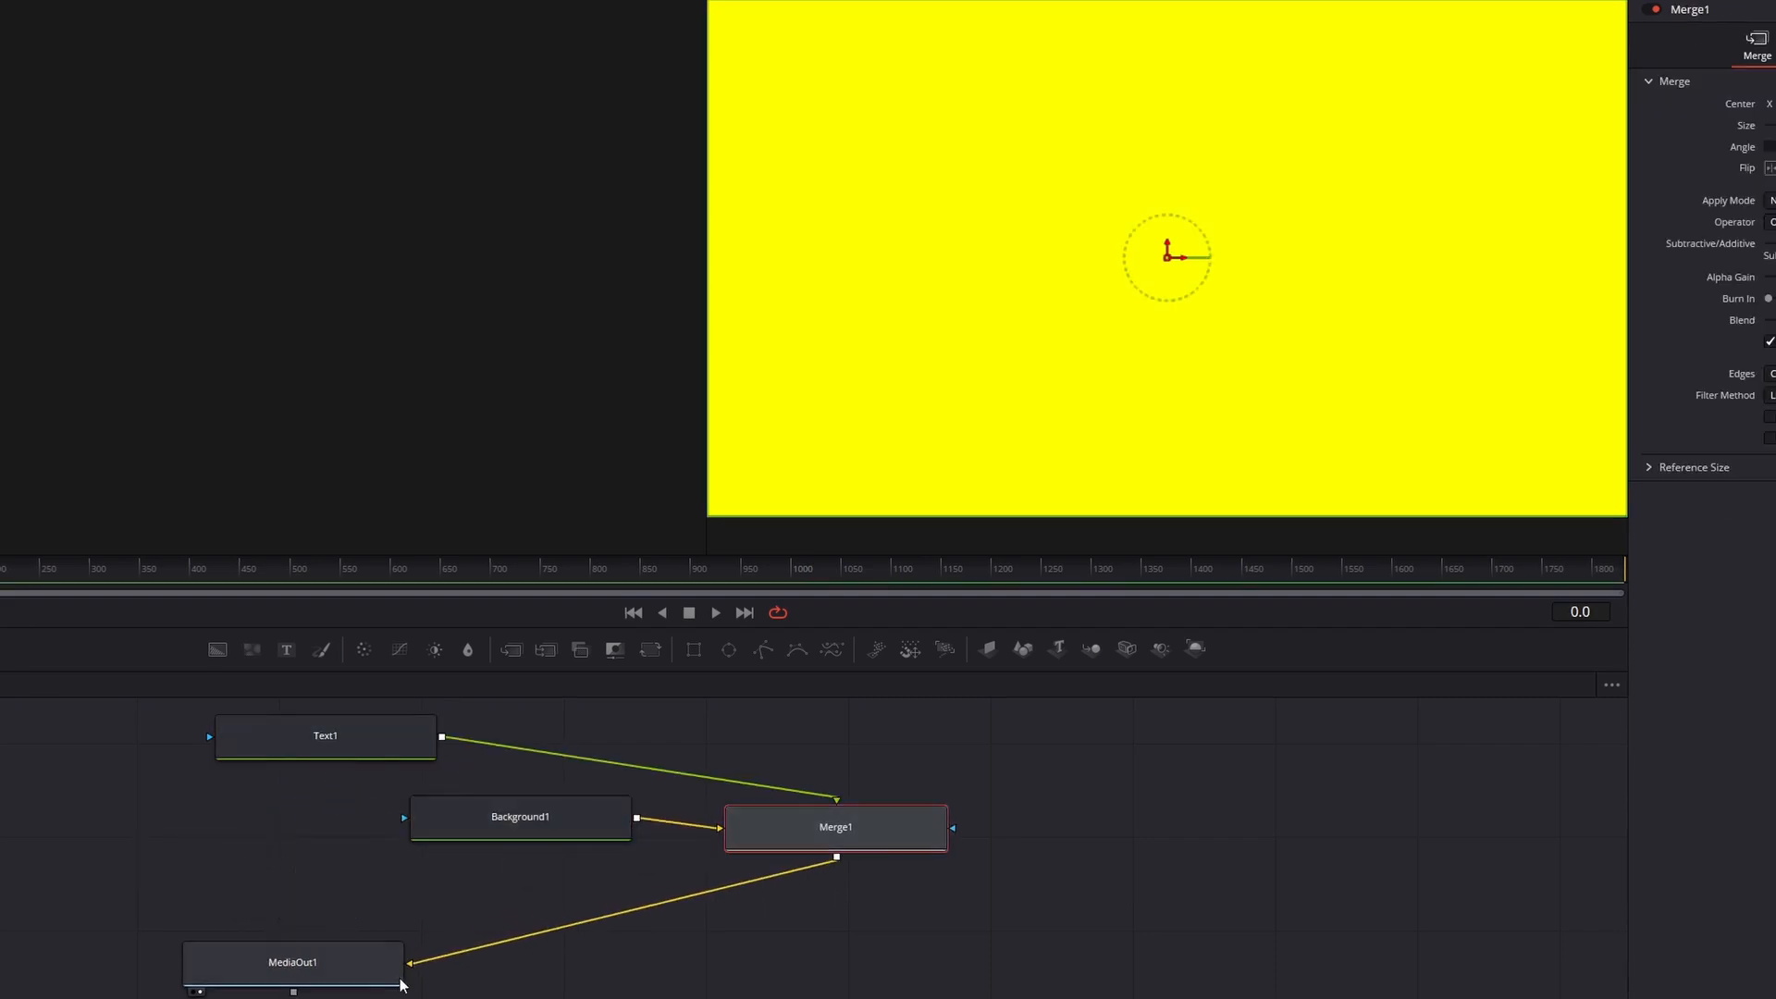
drag(398, 979, 1271, 825)
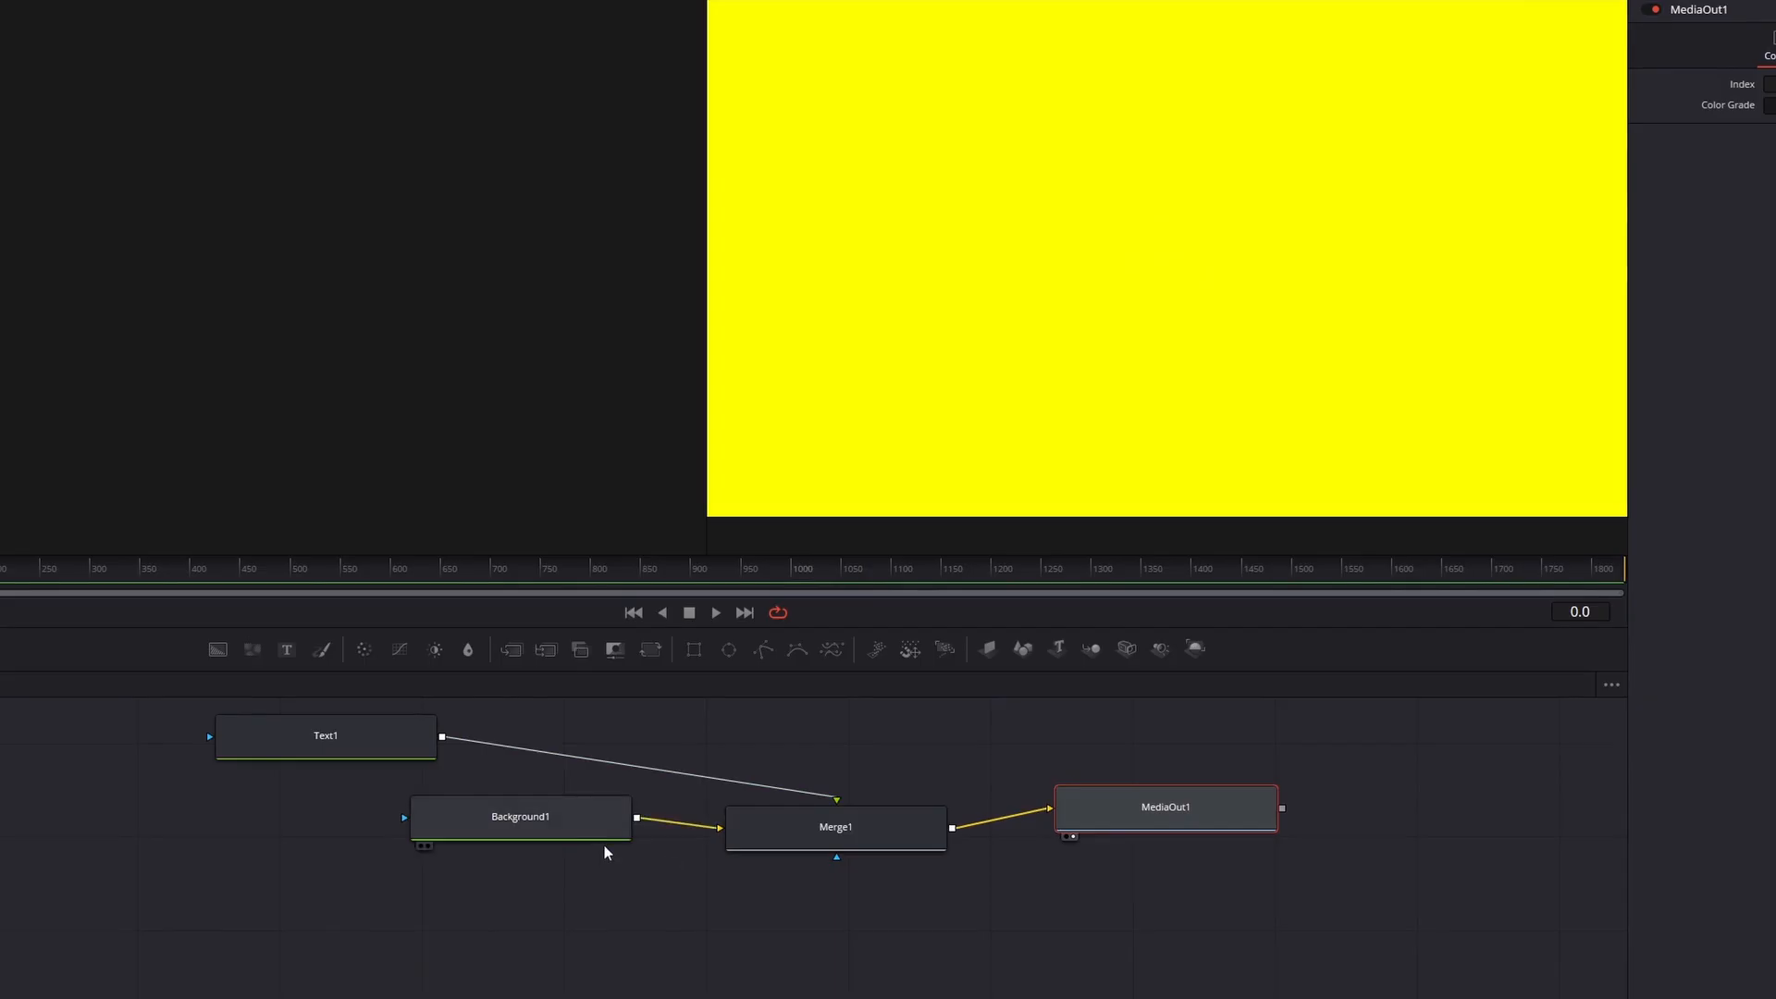
drag(604, 844, 255, 937)
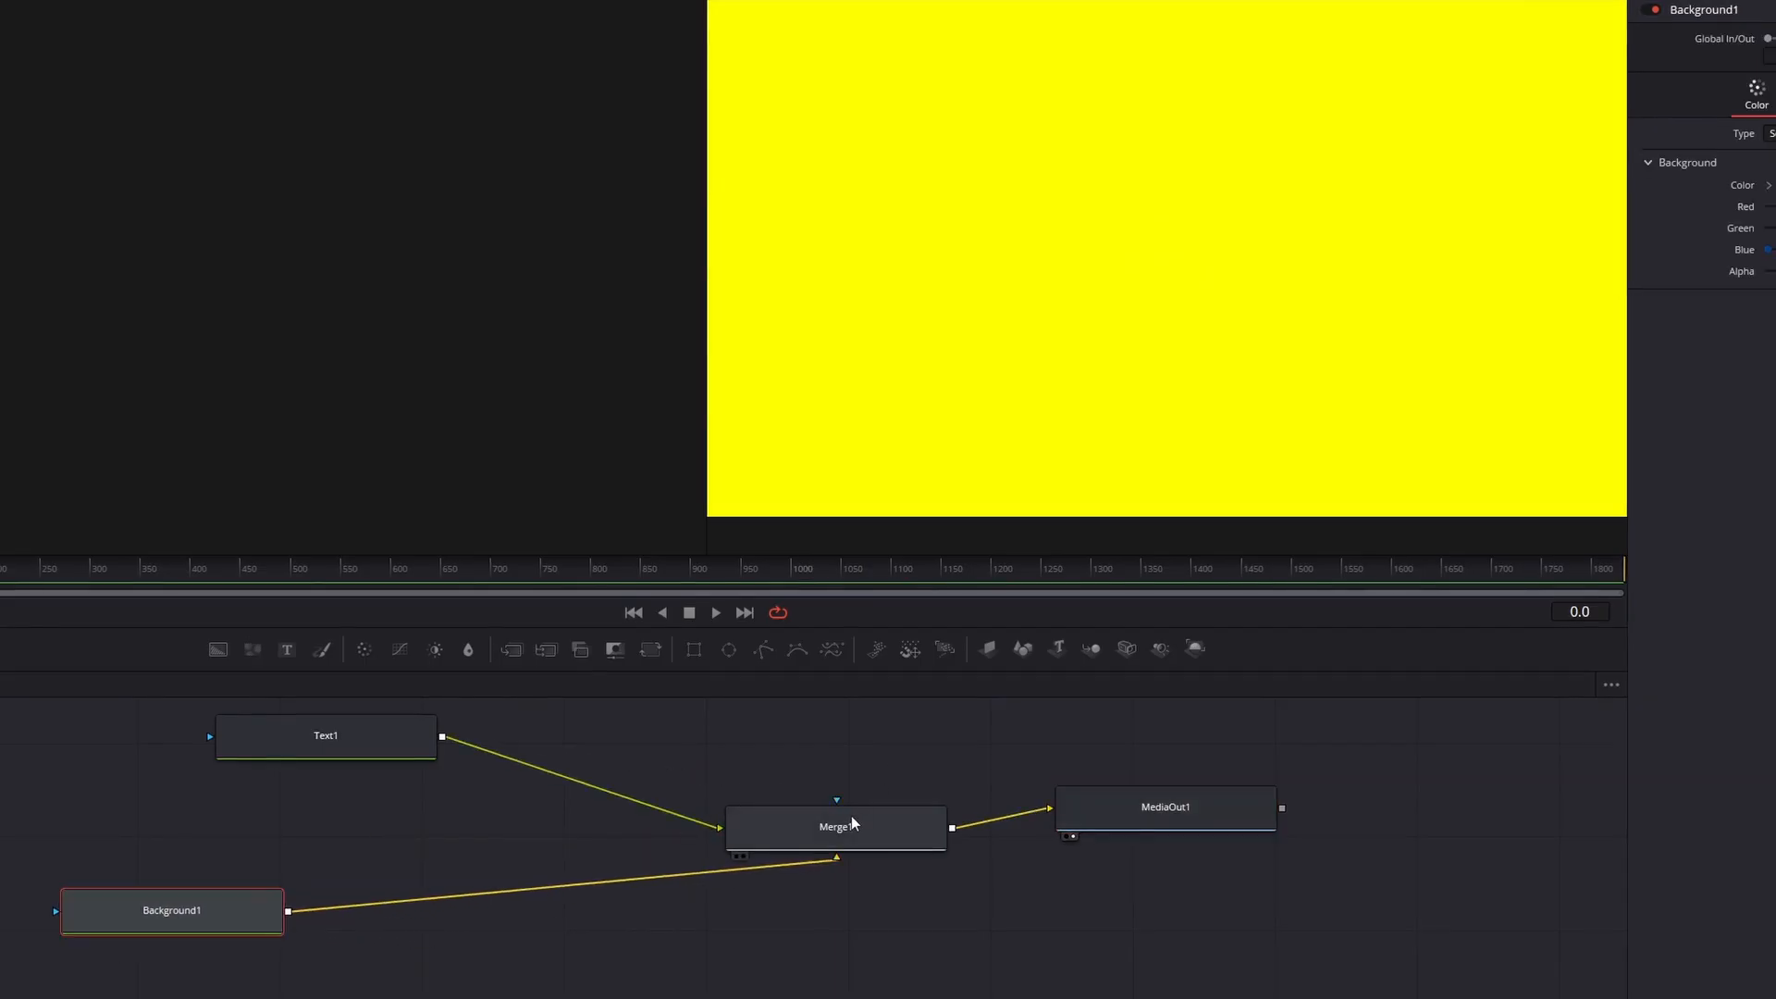
drag(853, 823, 488, 917)
drag(1066, 811, 853, 937)
drag(391, 742, 508, 772)
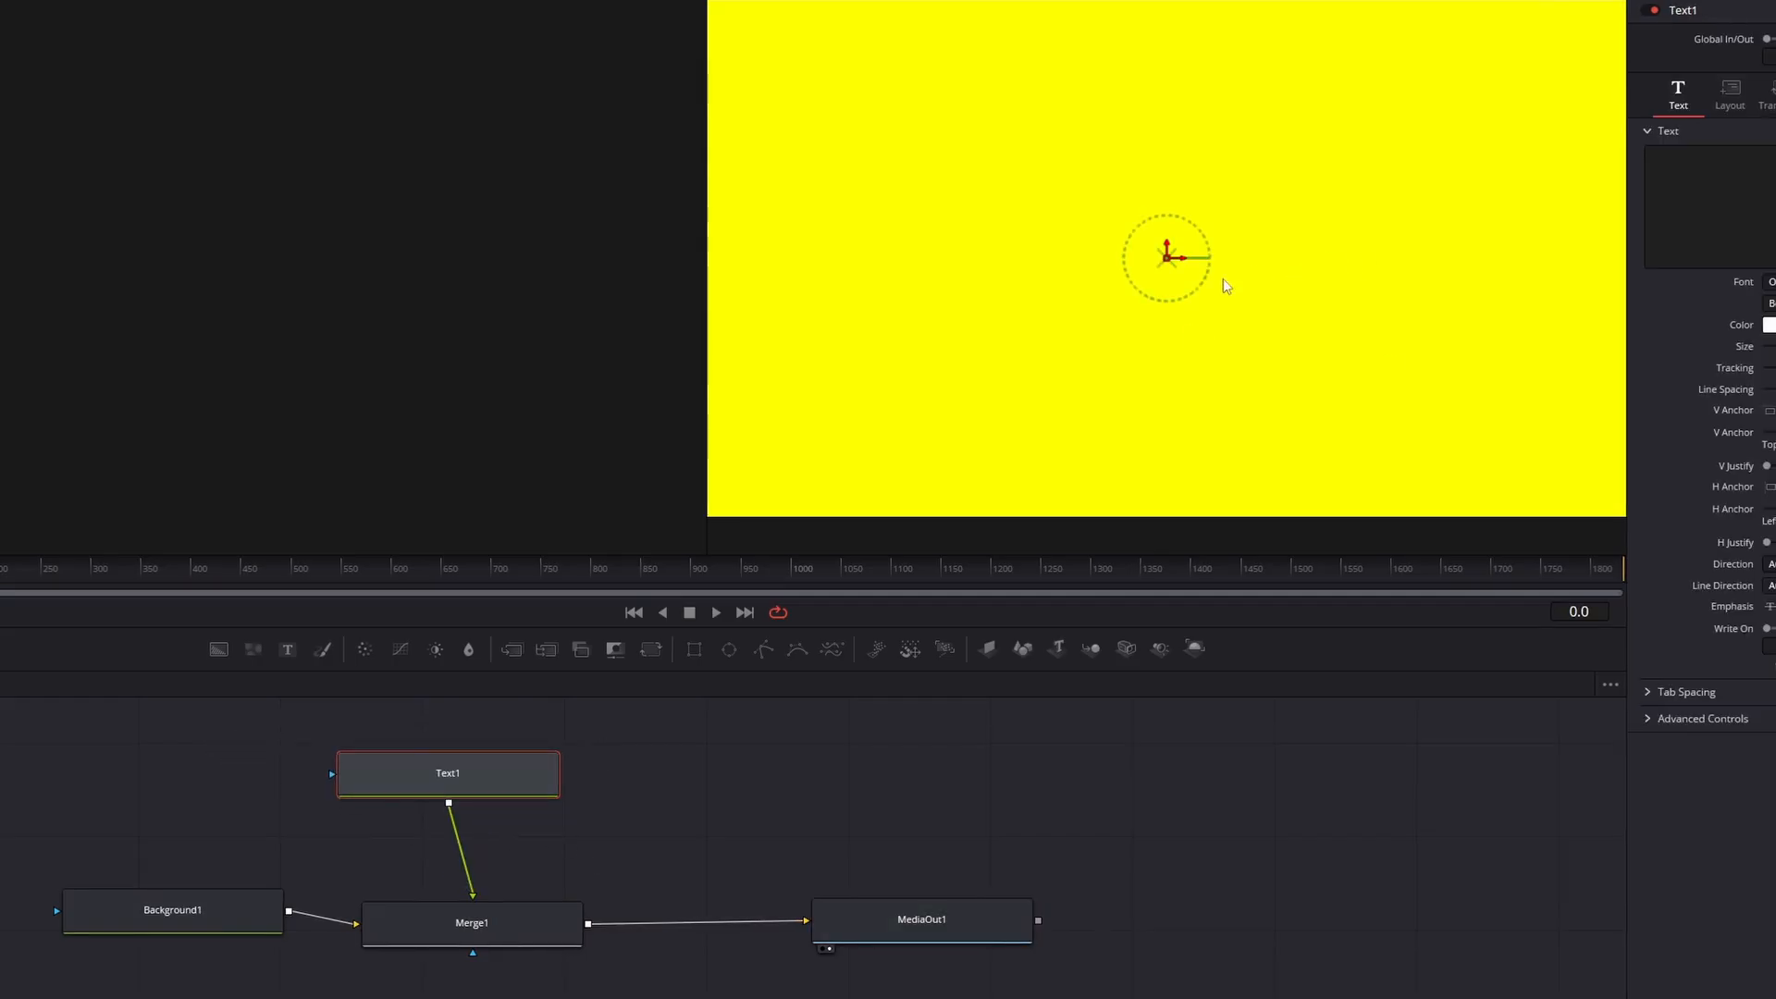
Step: Enter "Text Node" as the Text1 content and position the Text1 node directly above Merge1
click(1752, 191)
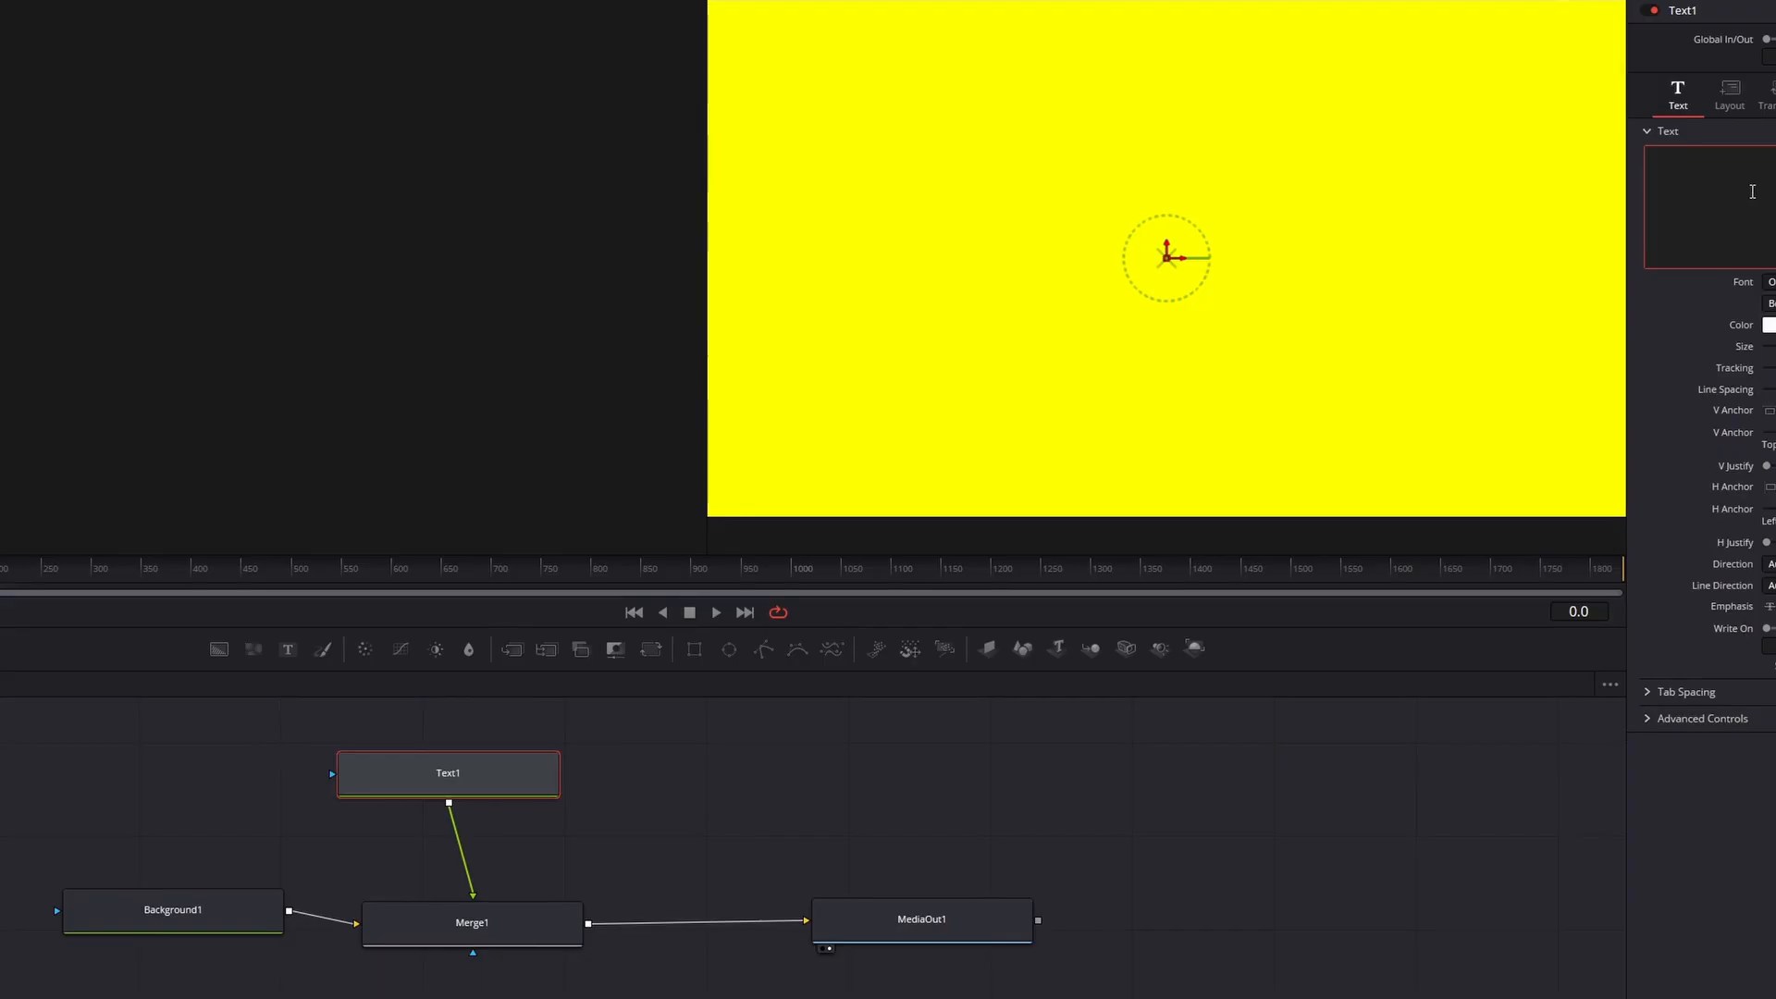
text(TYext )
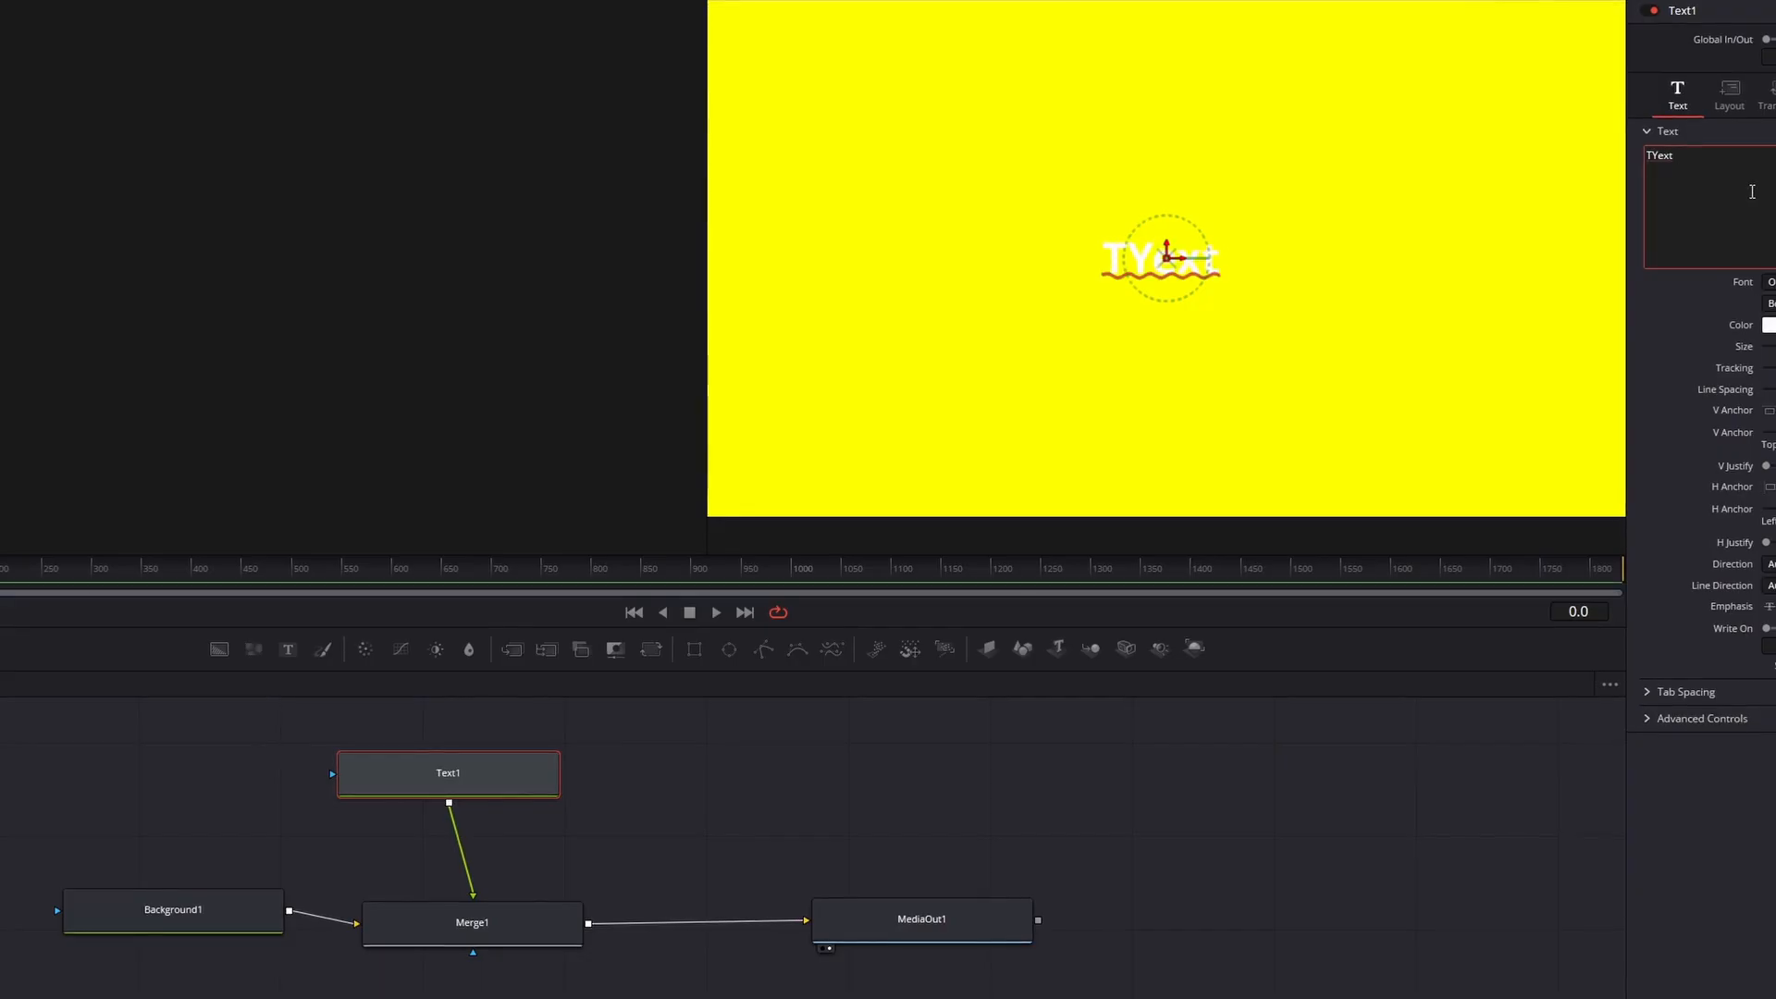
text(Node)
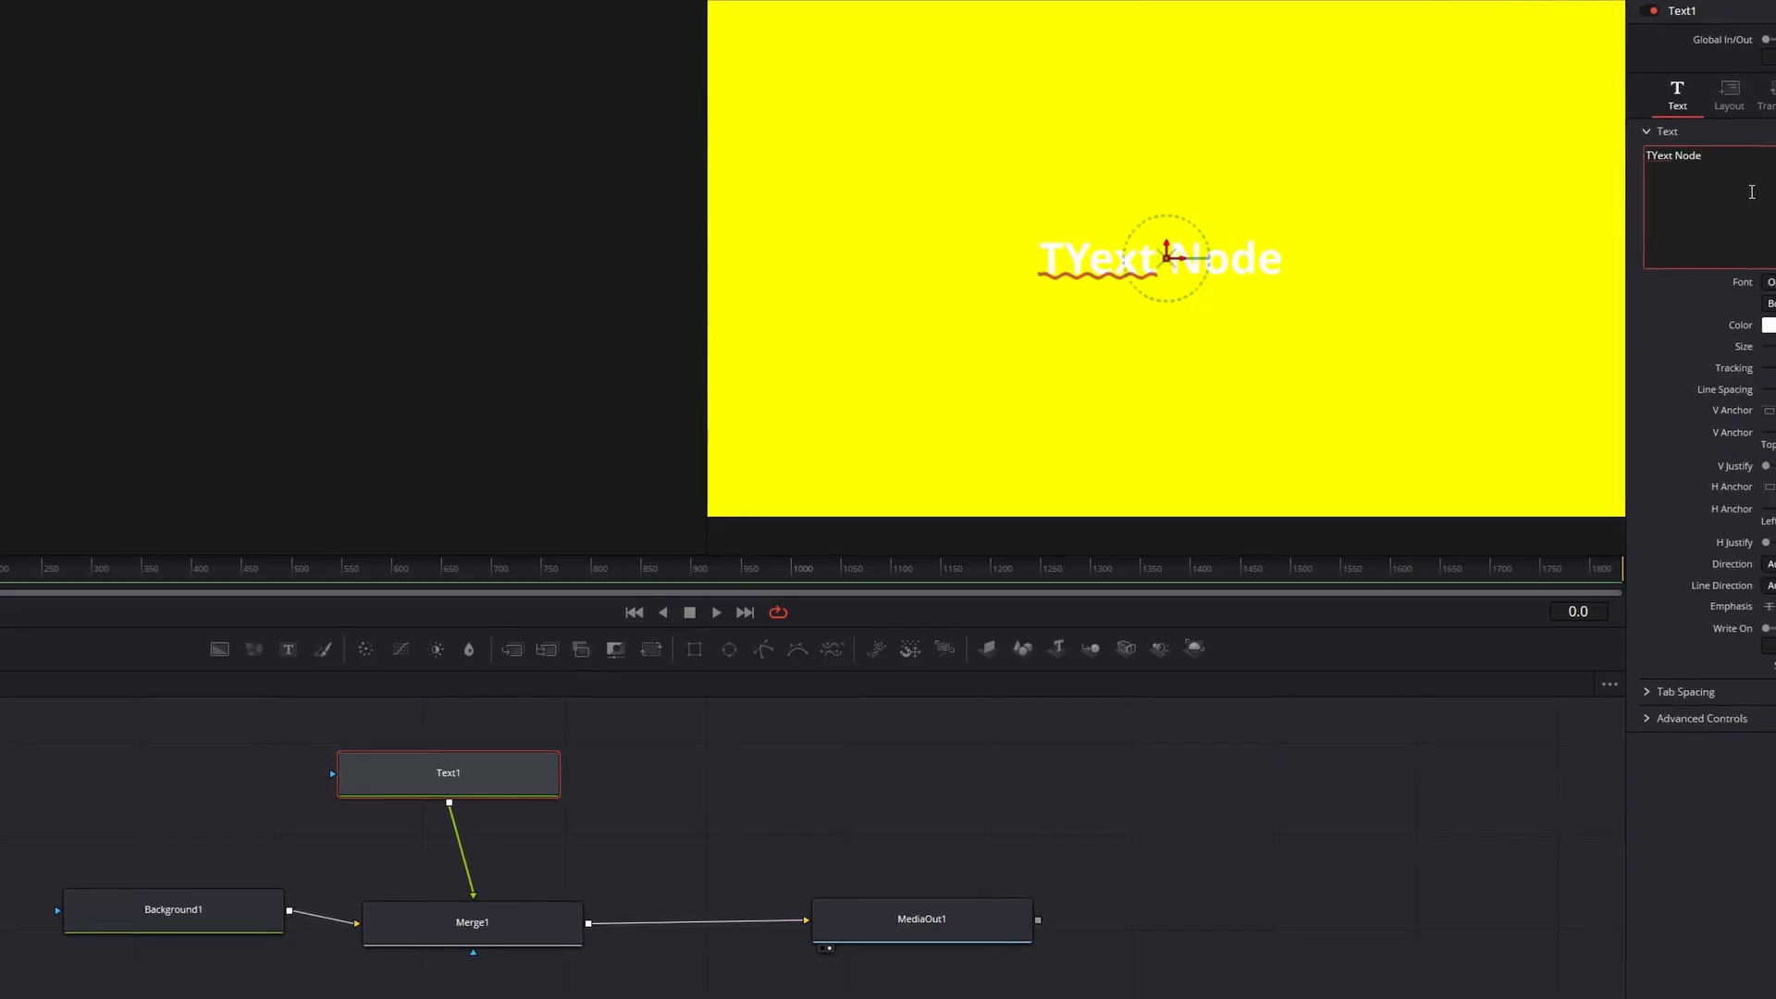
key(ctrl+a)
text(Te)
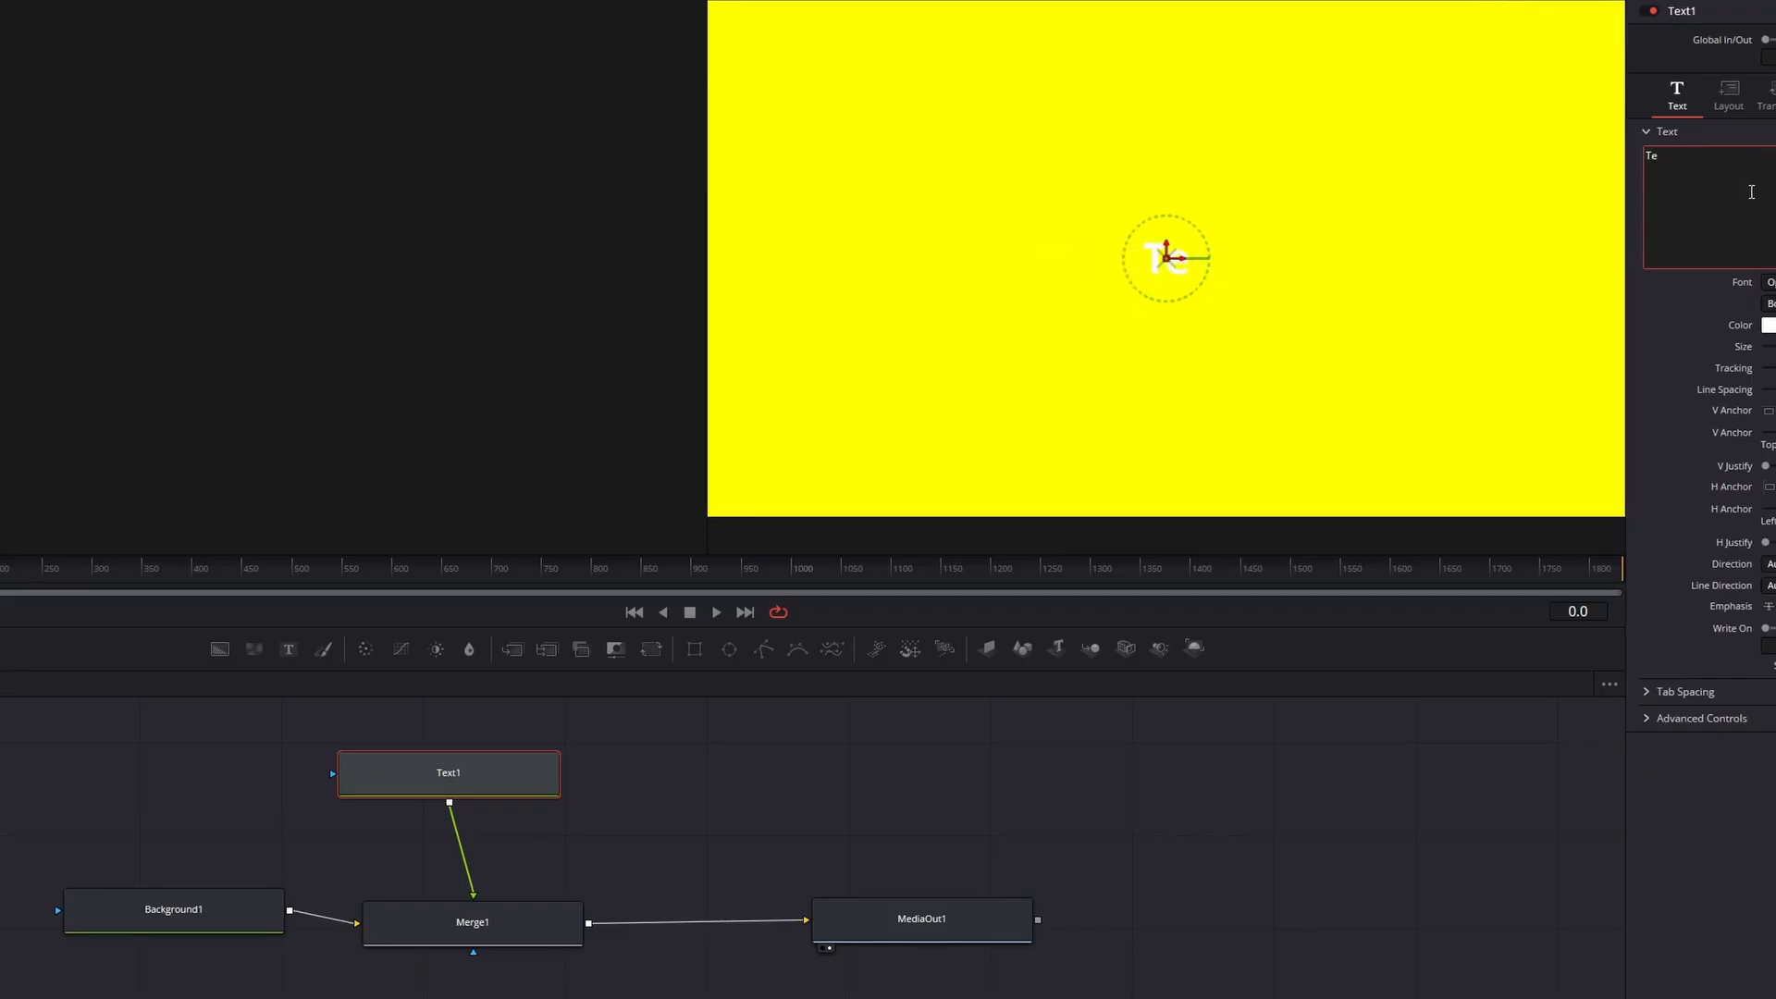
text(xt Node)
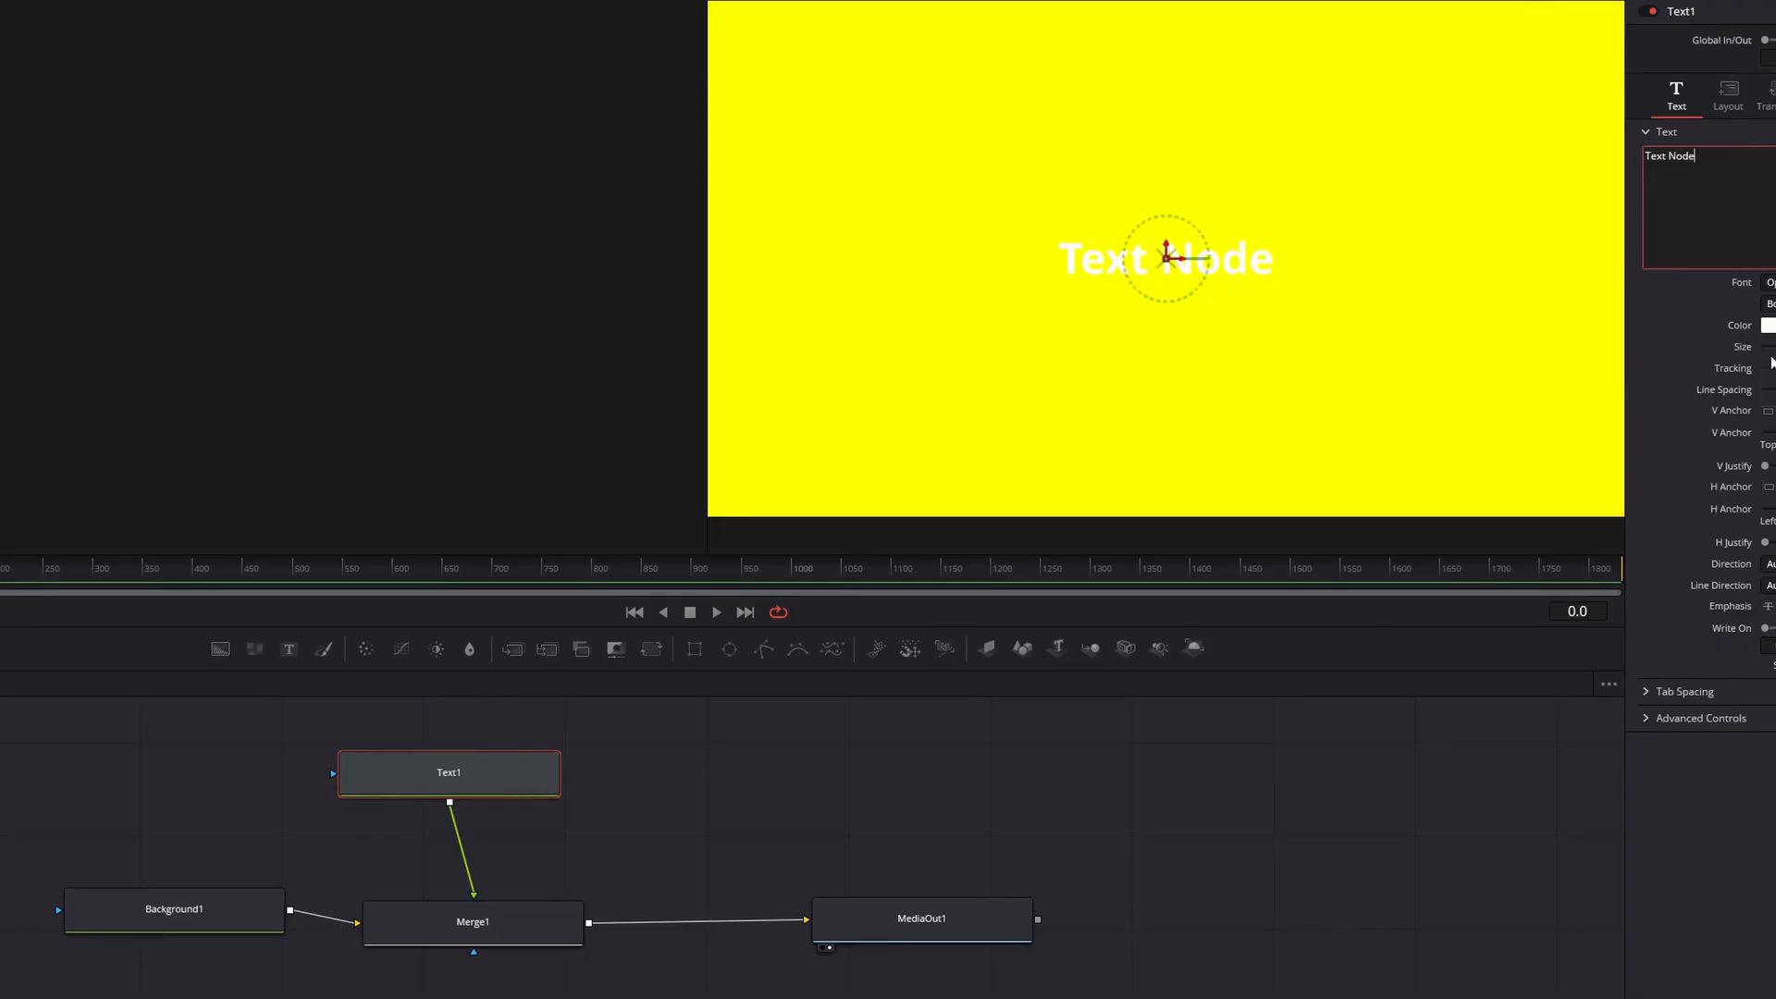
mouse_move(510, 774)
mouse_down()
mouse_move(558, 780)
mouse_move(538, 784)
mouse_up()
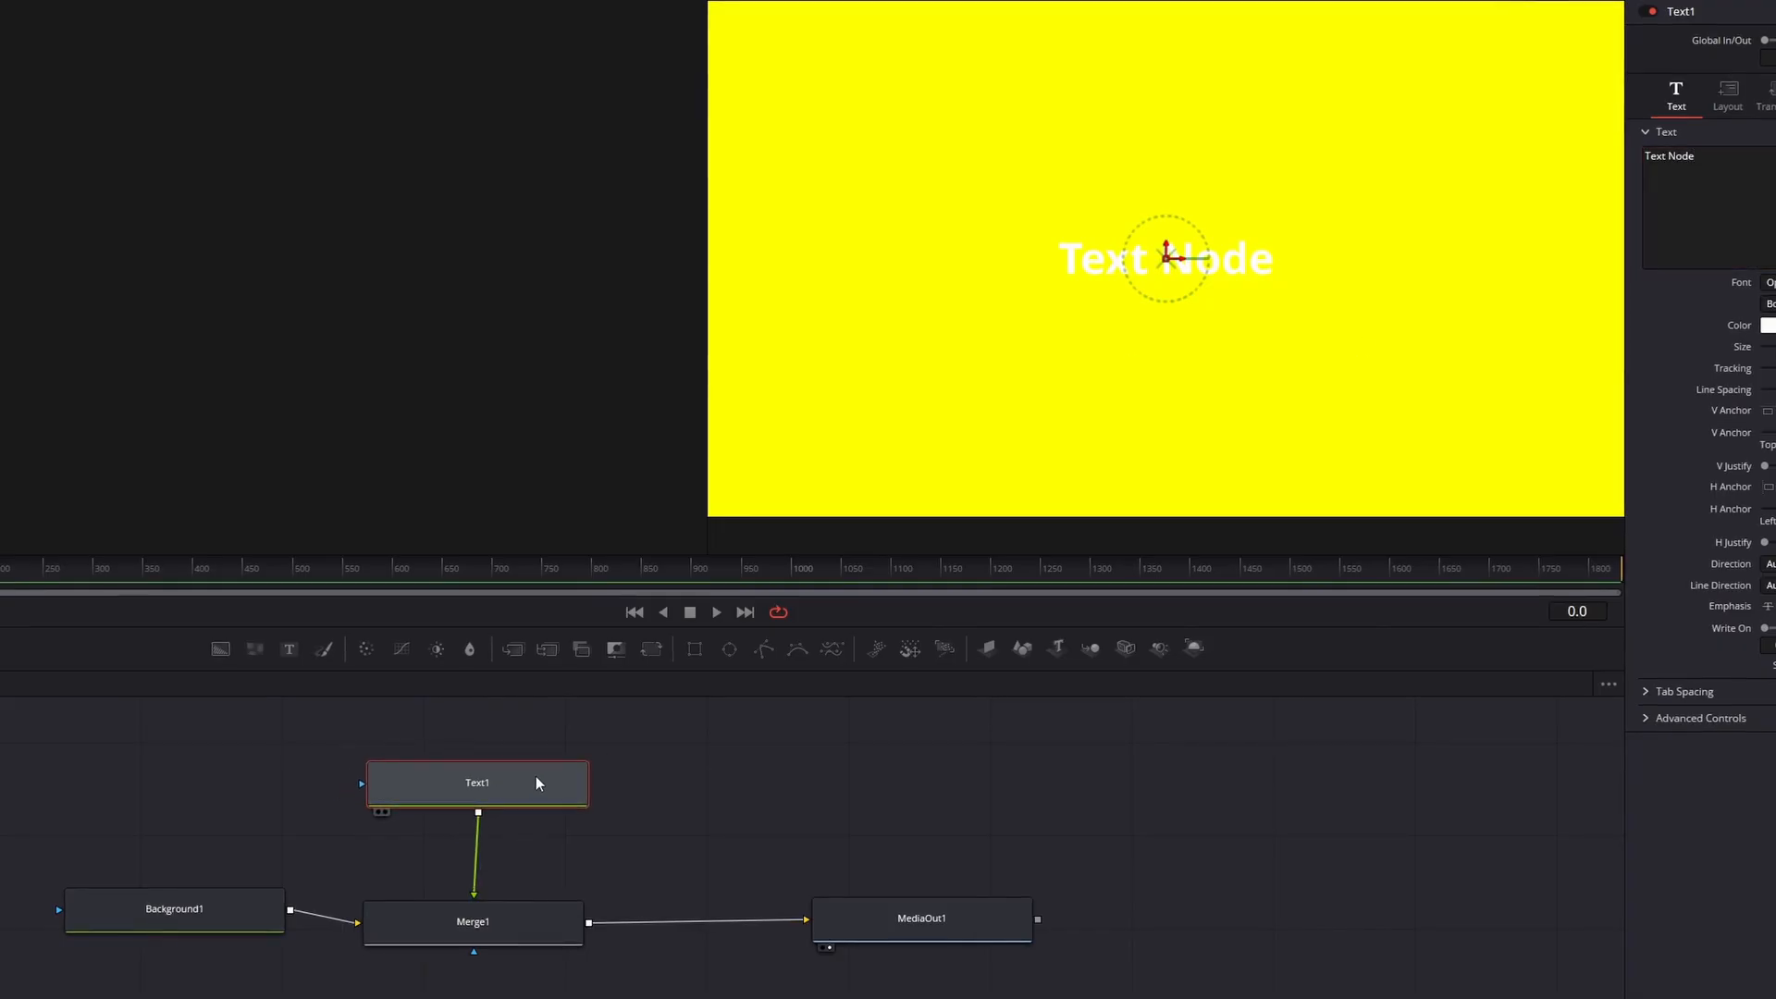
Step: Color the Text1 lettering black (#000000) and enlarge it to span a little over half the frame width
click(1767, 325)
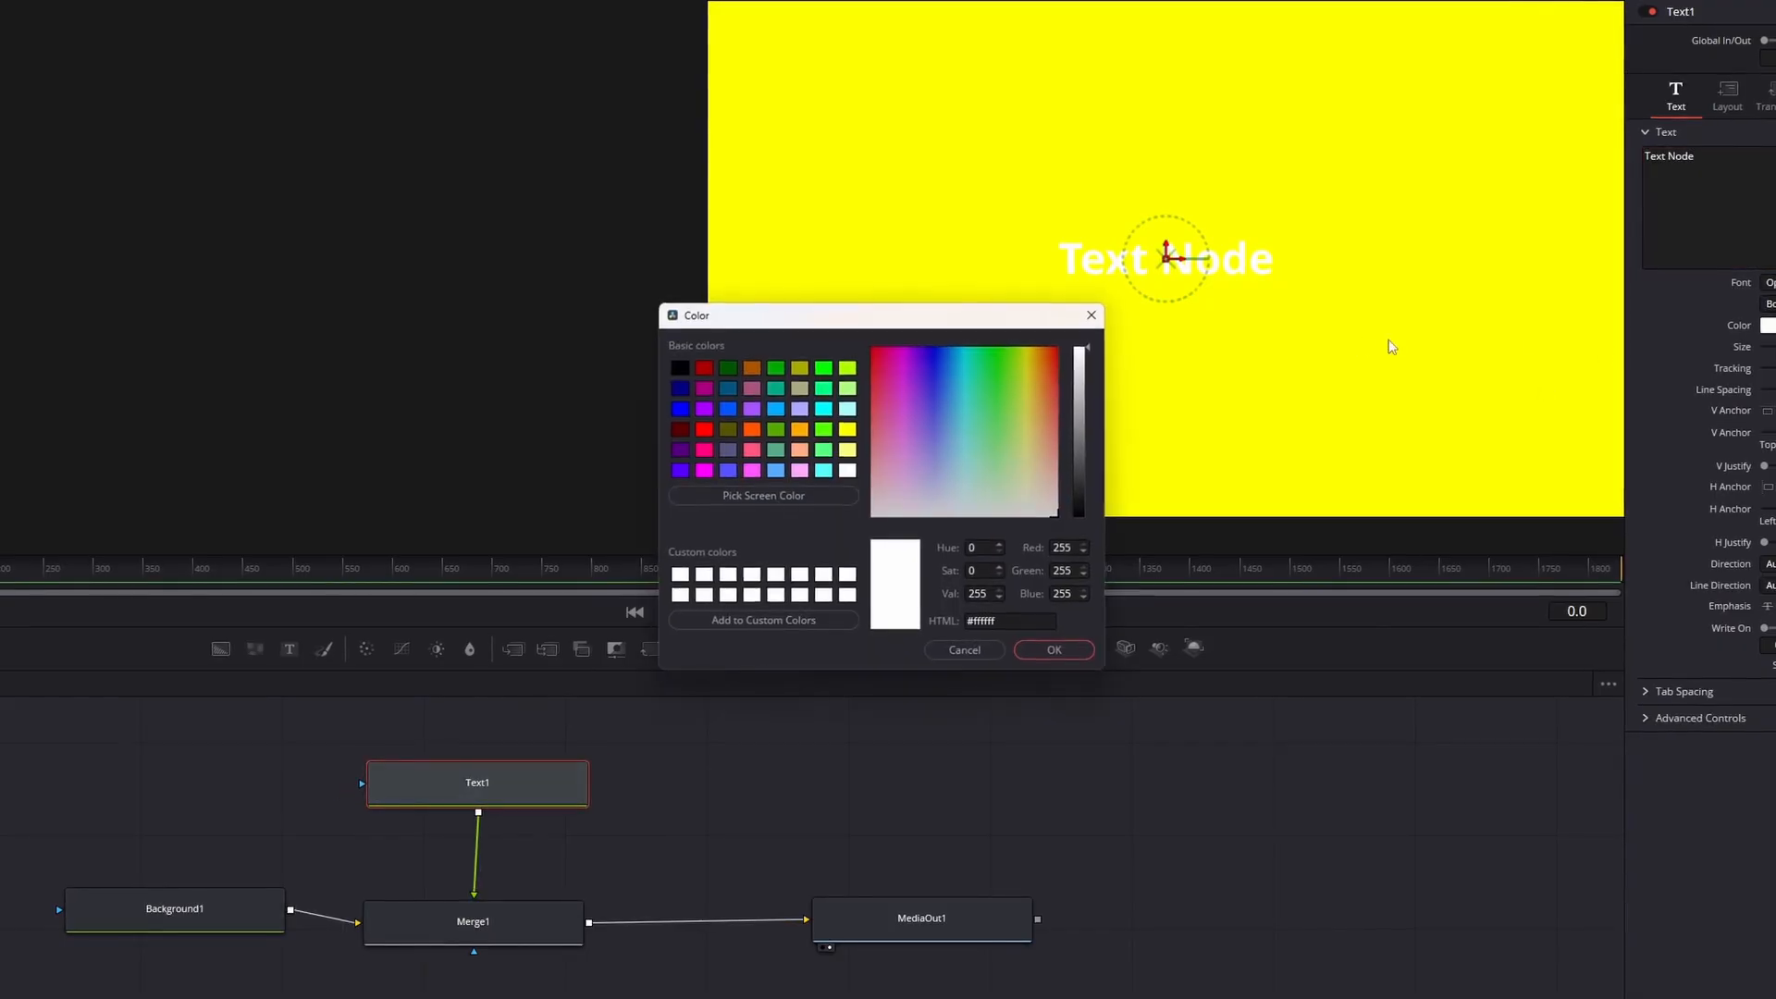
click(680, 370)
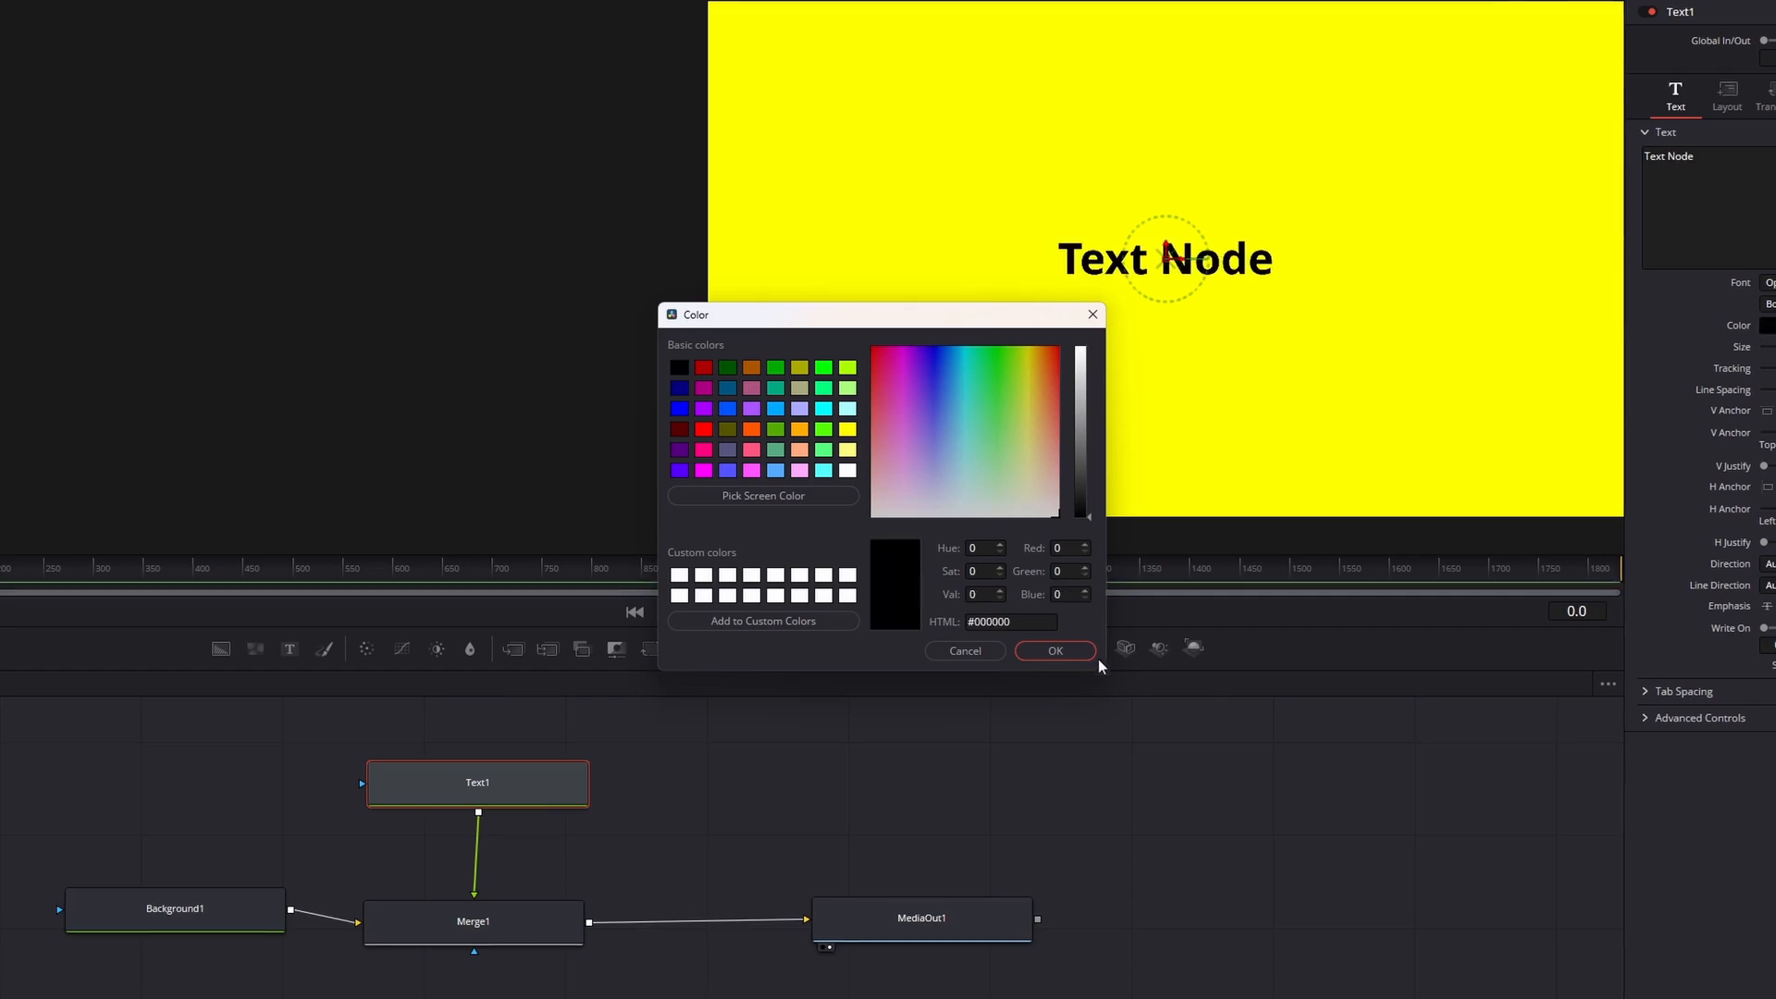
click(1027, 650)
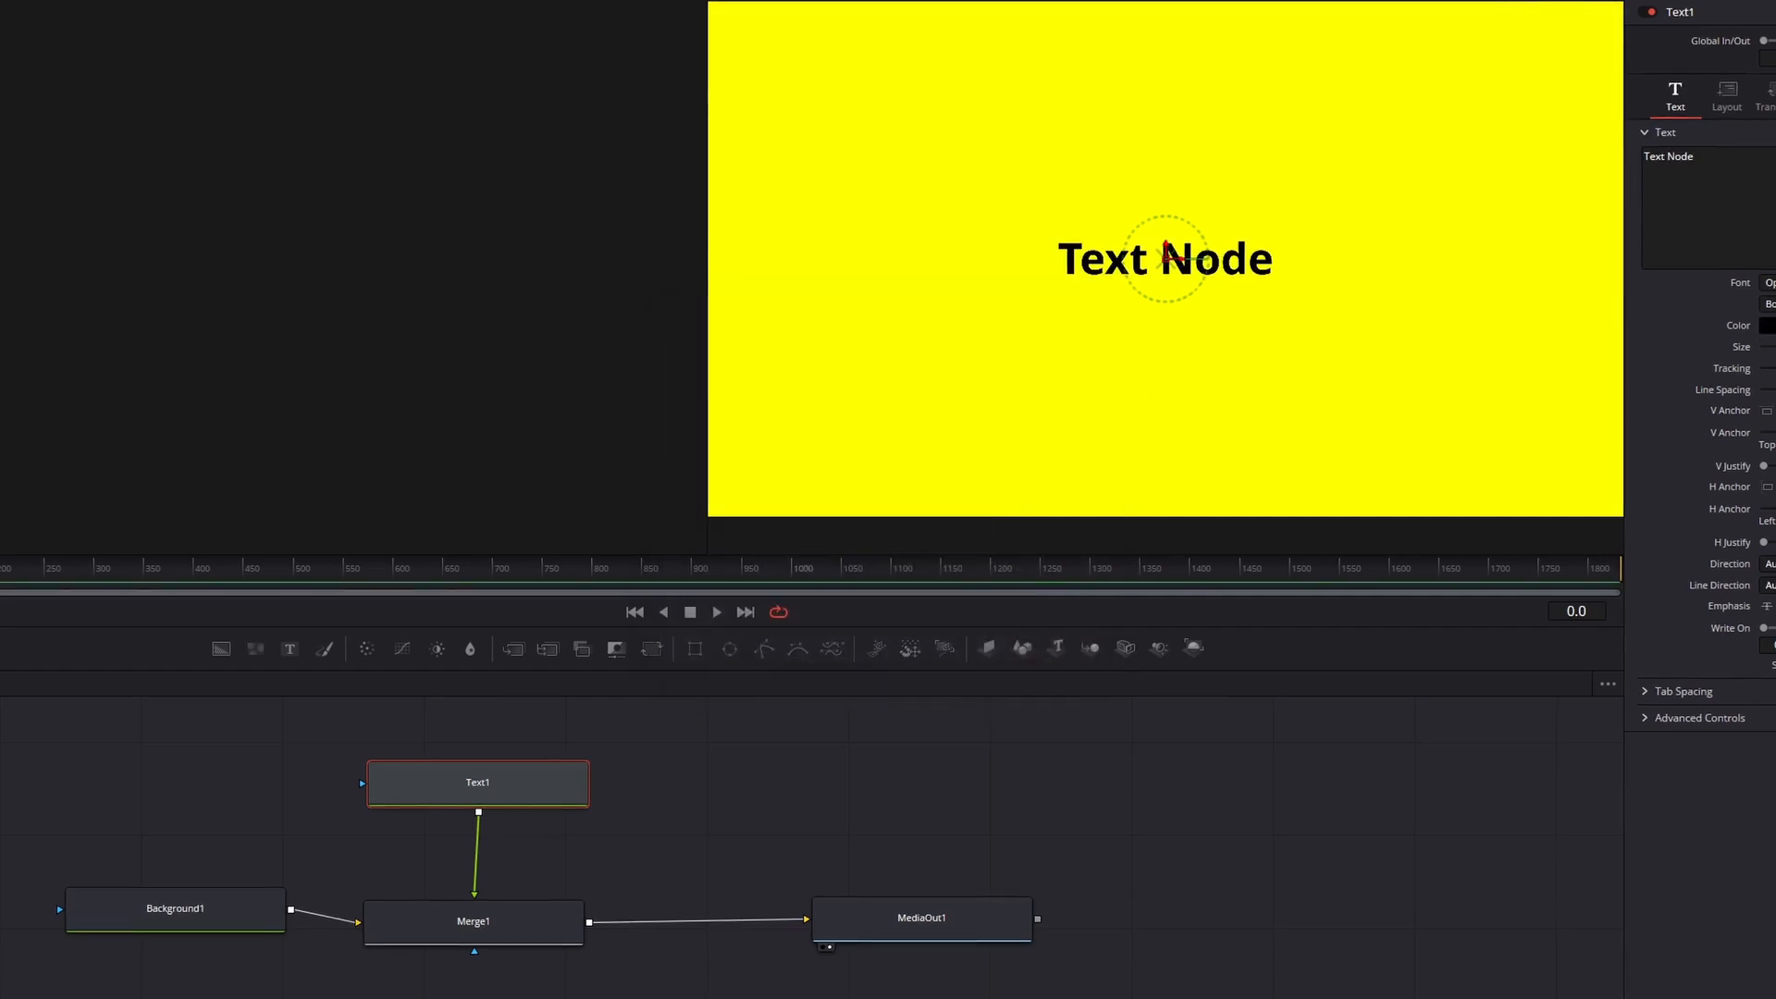
drag(1769, 346, 1774, 345)
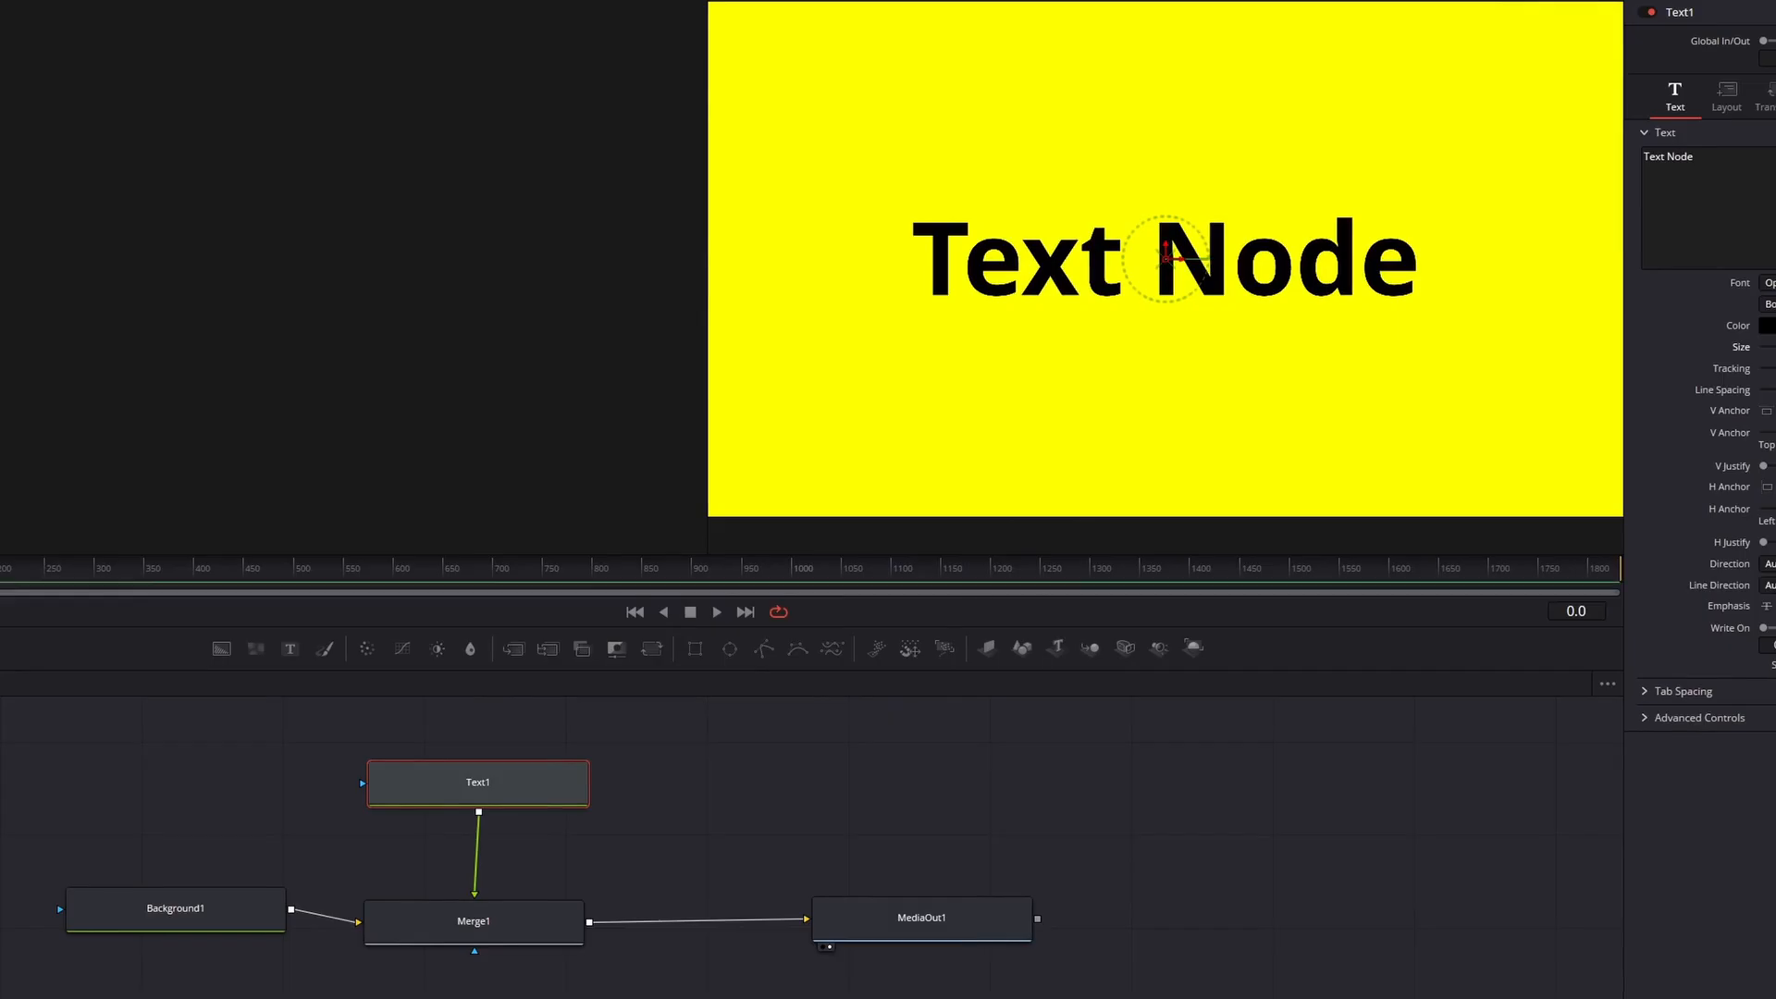
Step: Review Merge1 and its Text1 and Background1 inputs, and line Merge1 up directly below Text1
click(529, 924)
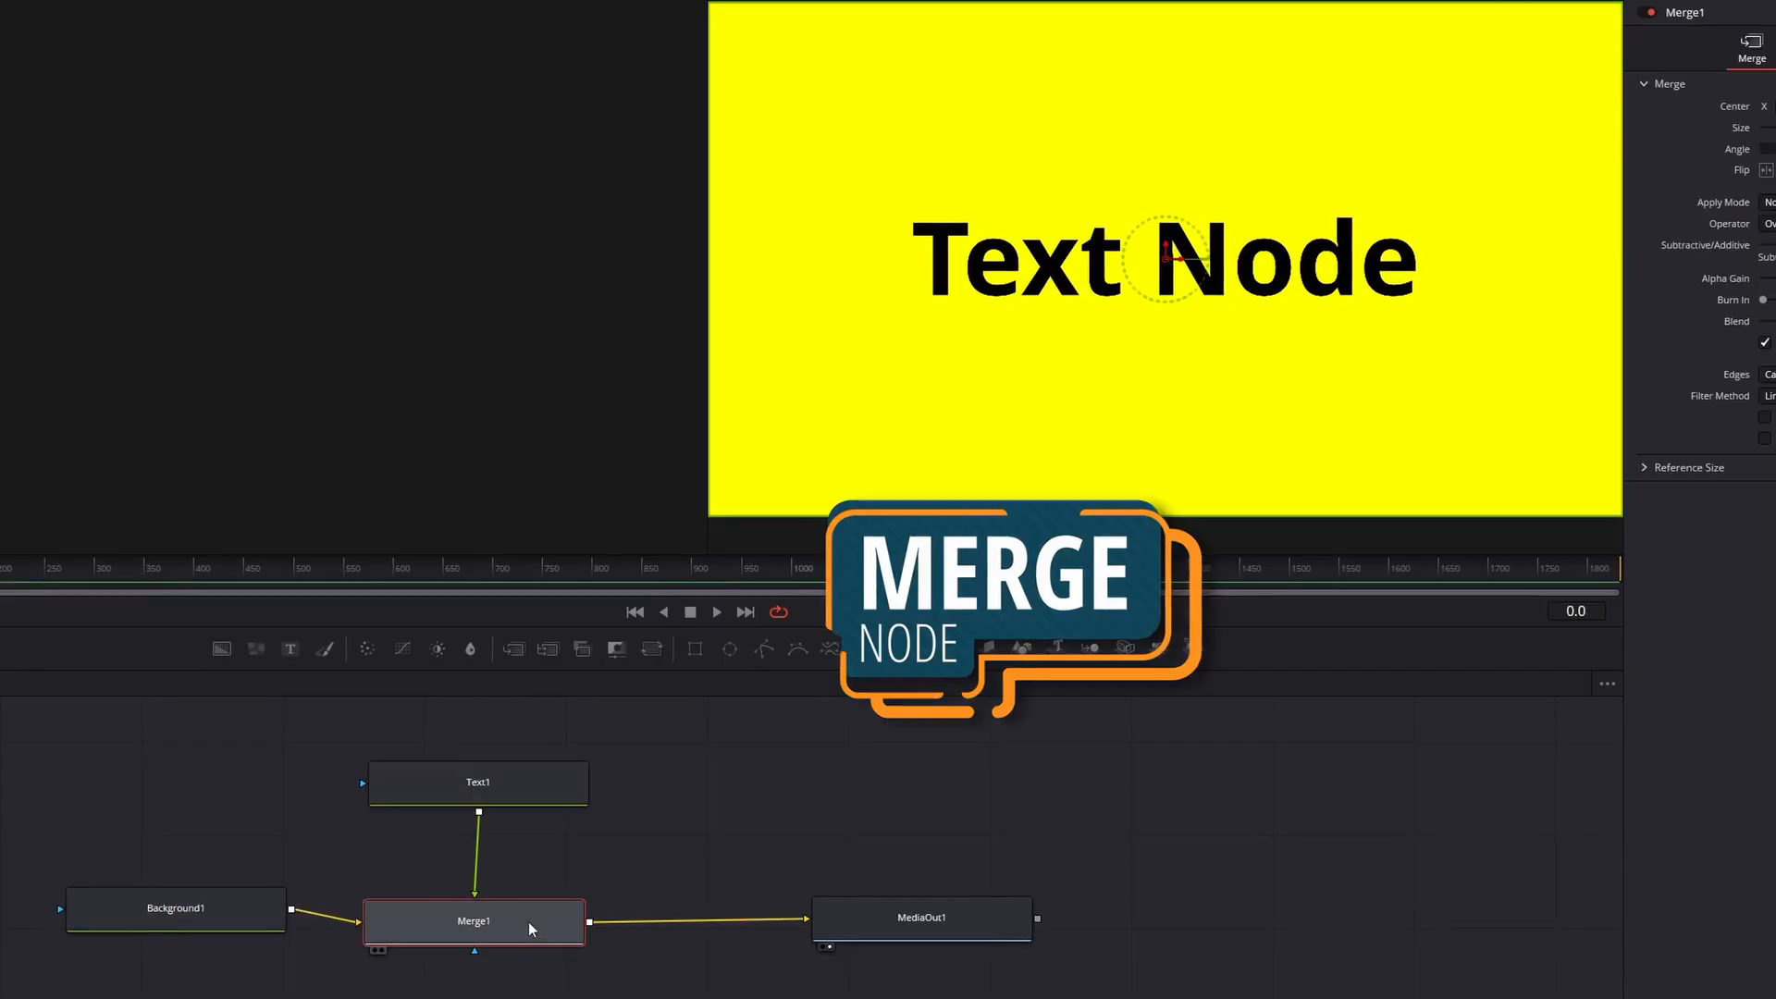
mouse_move(529, 921)
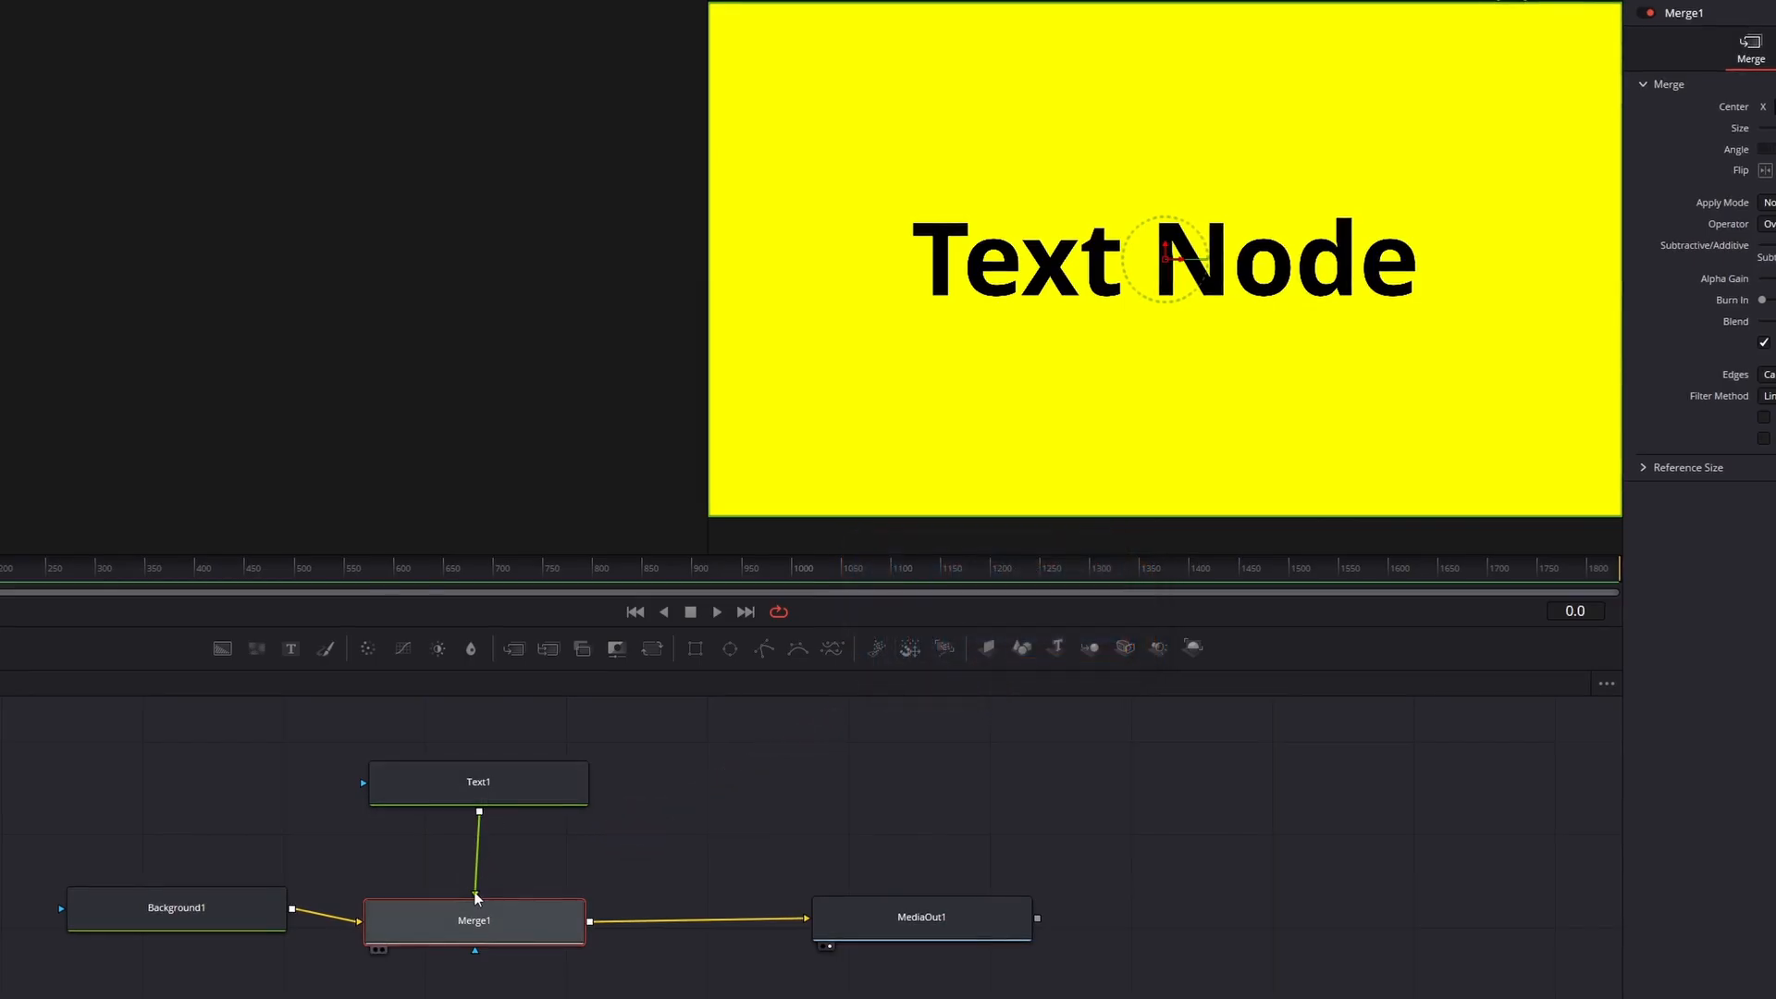
drag(475, 893, 516, 907)
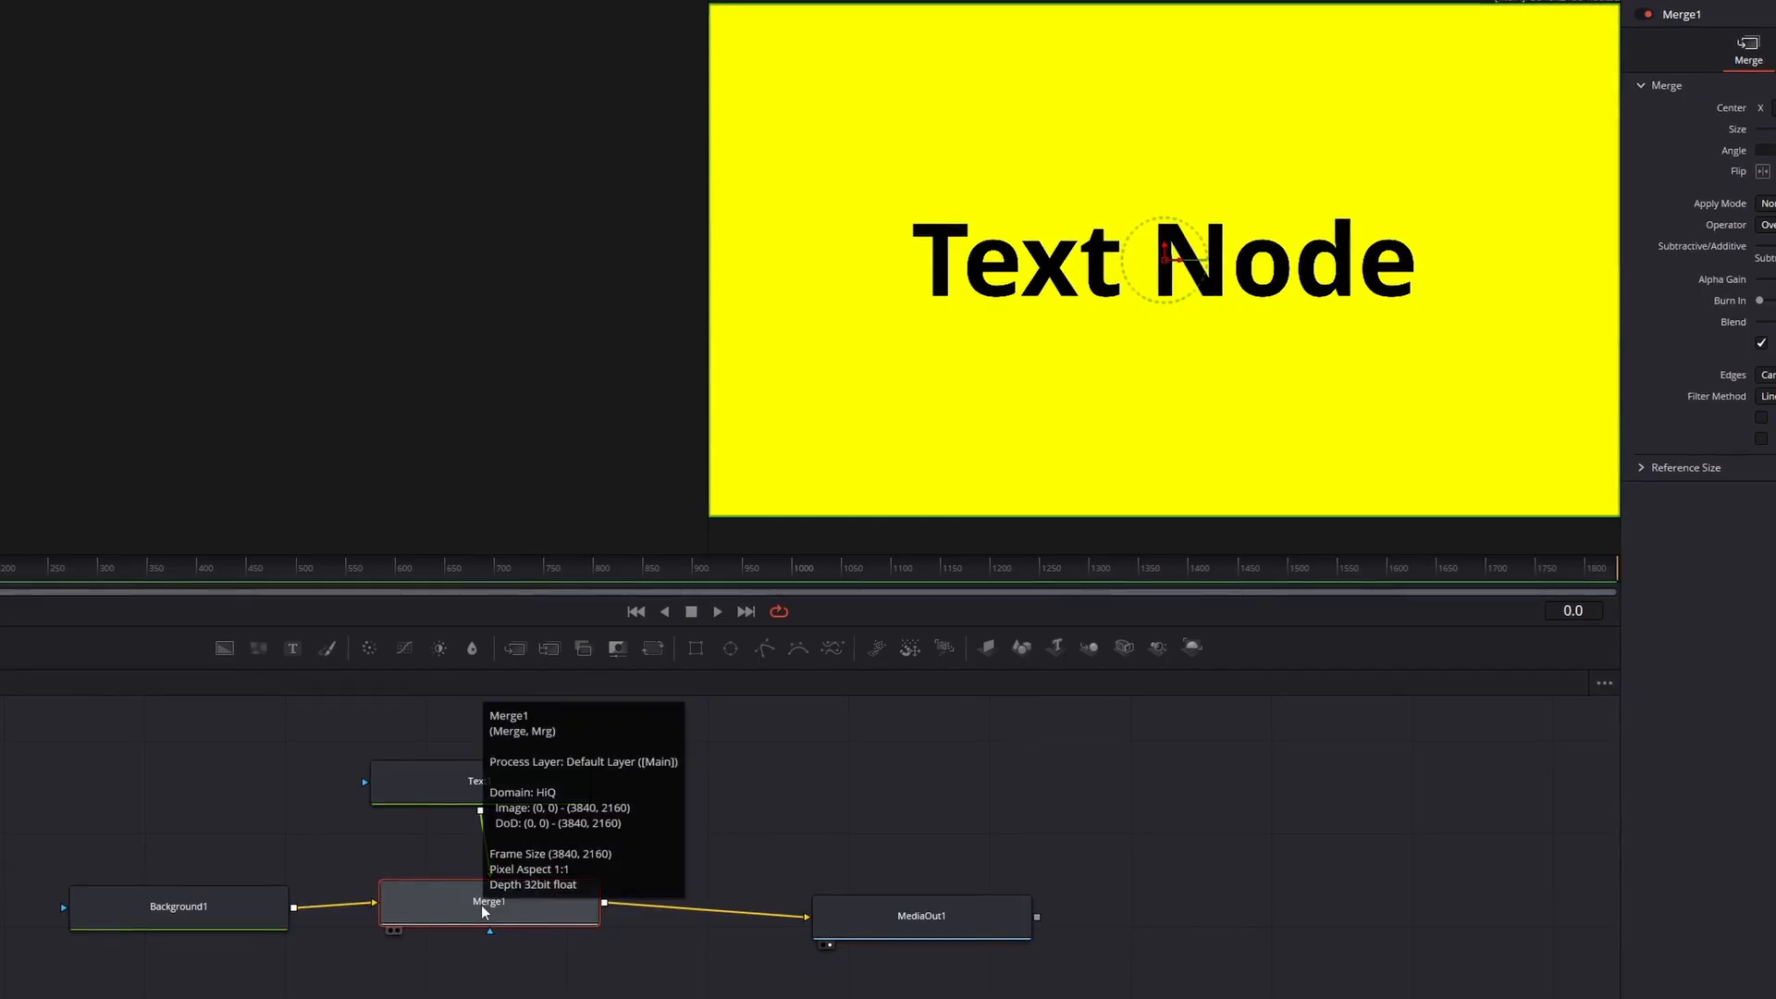
click(425, 782)
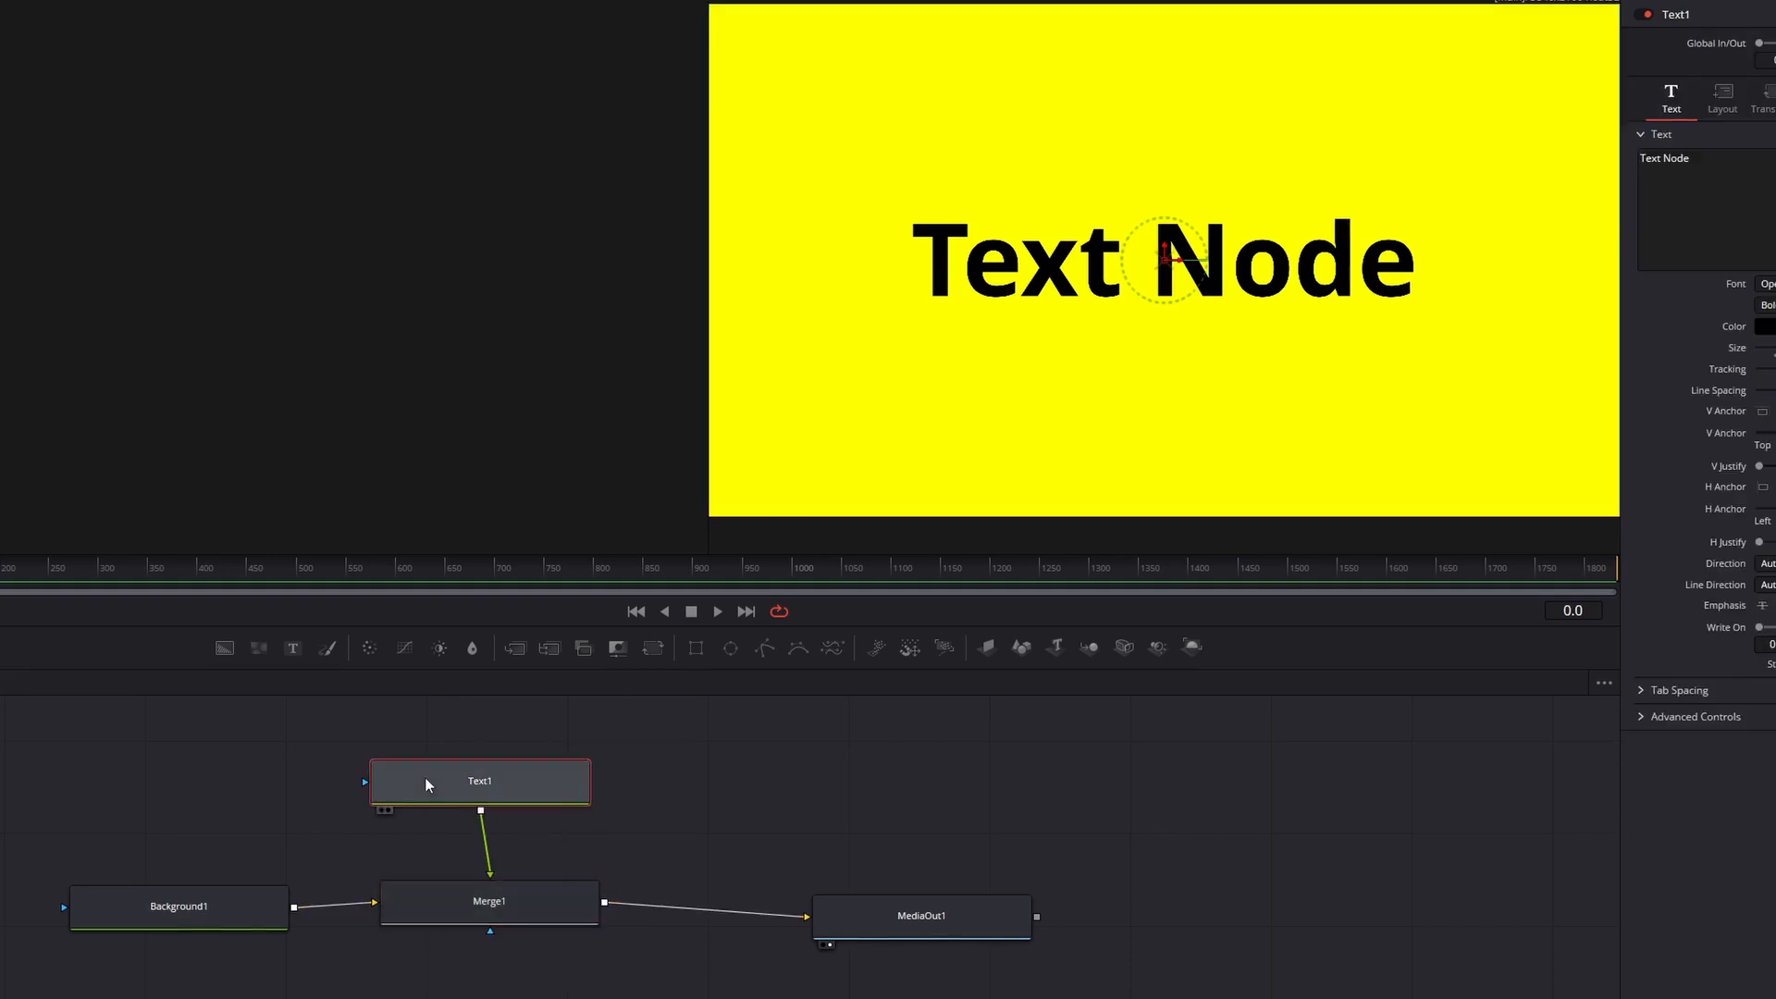
click(164, 912)
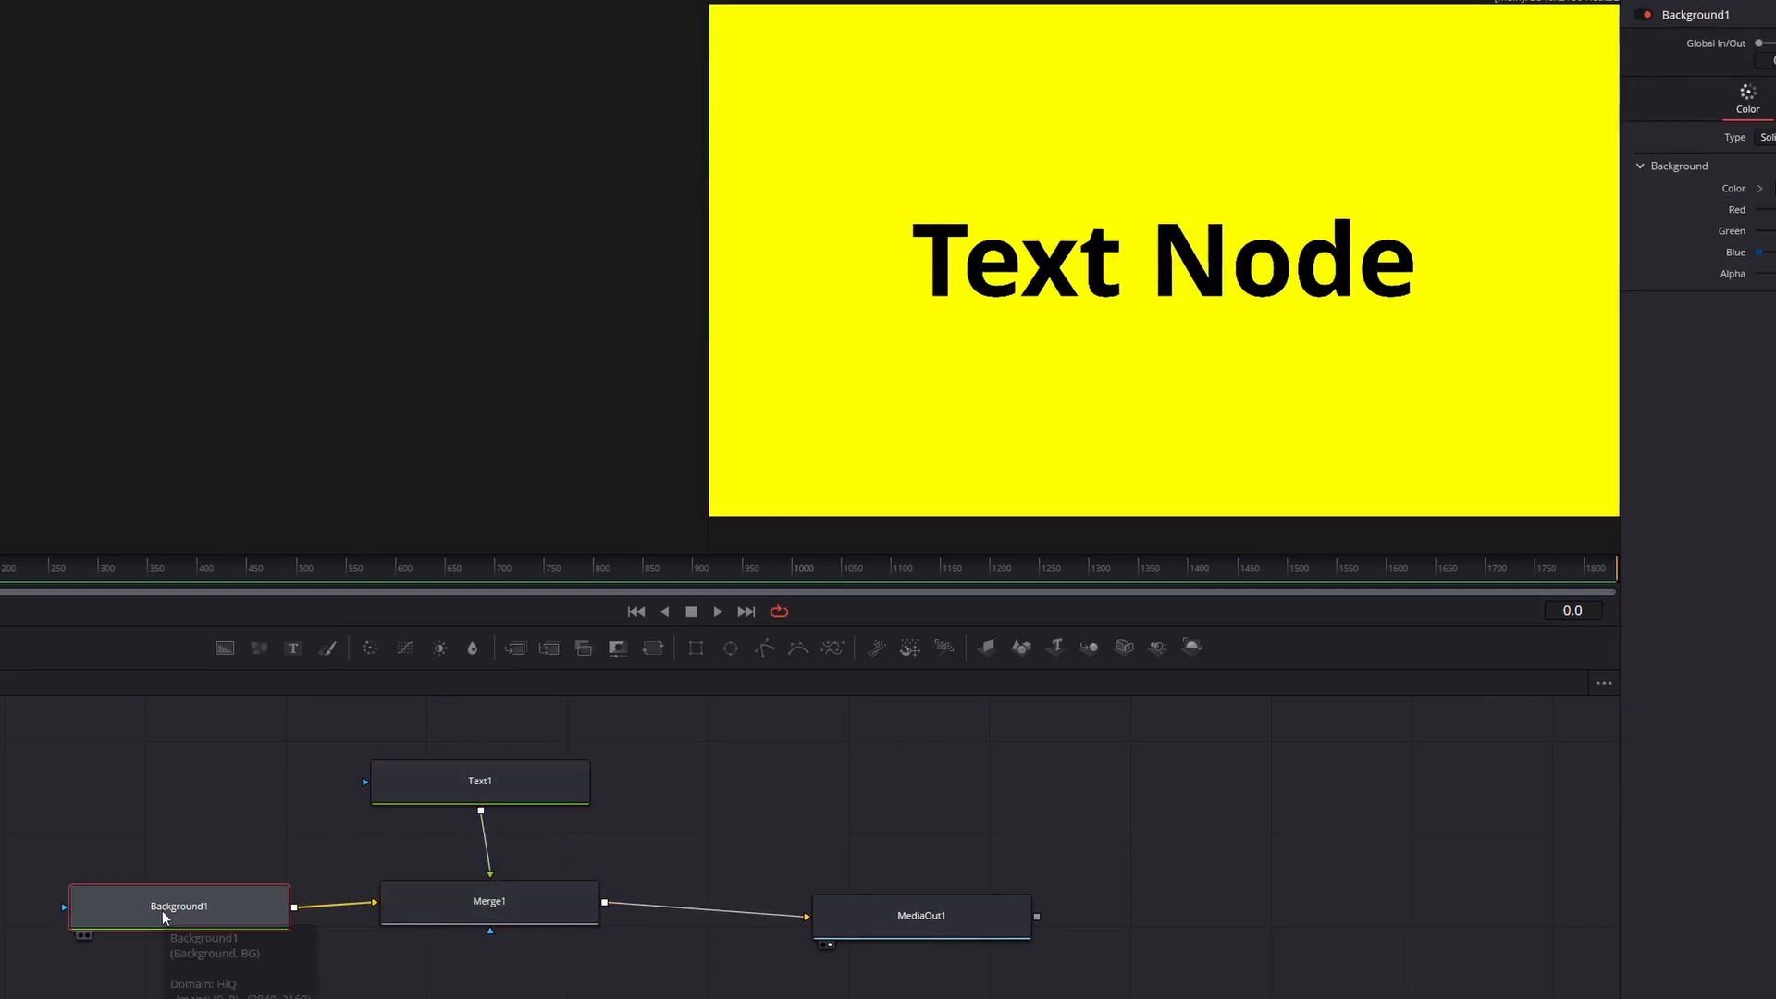
drag(431, 909, 423, 908)
click(424, 908)
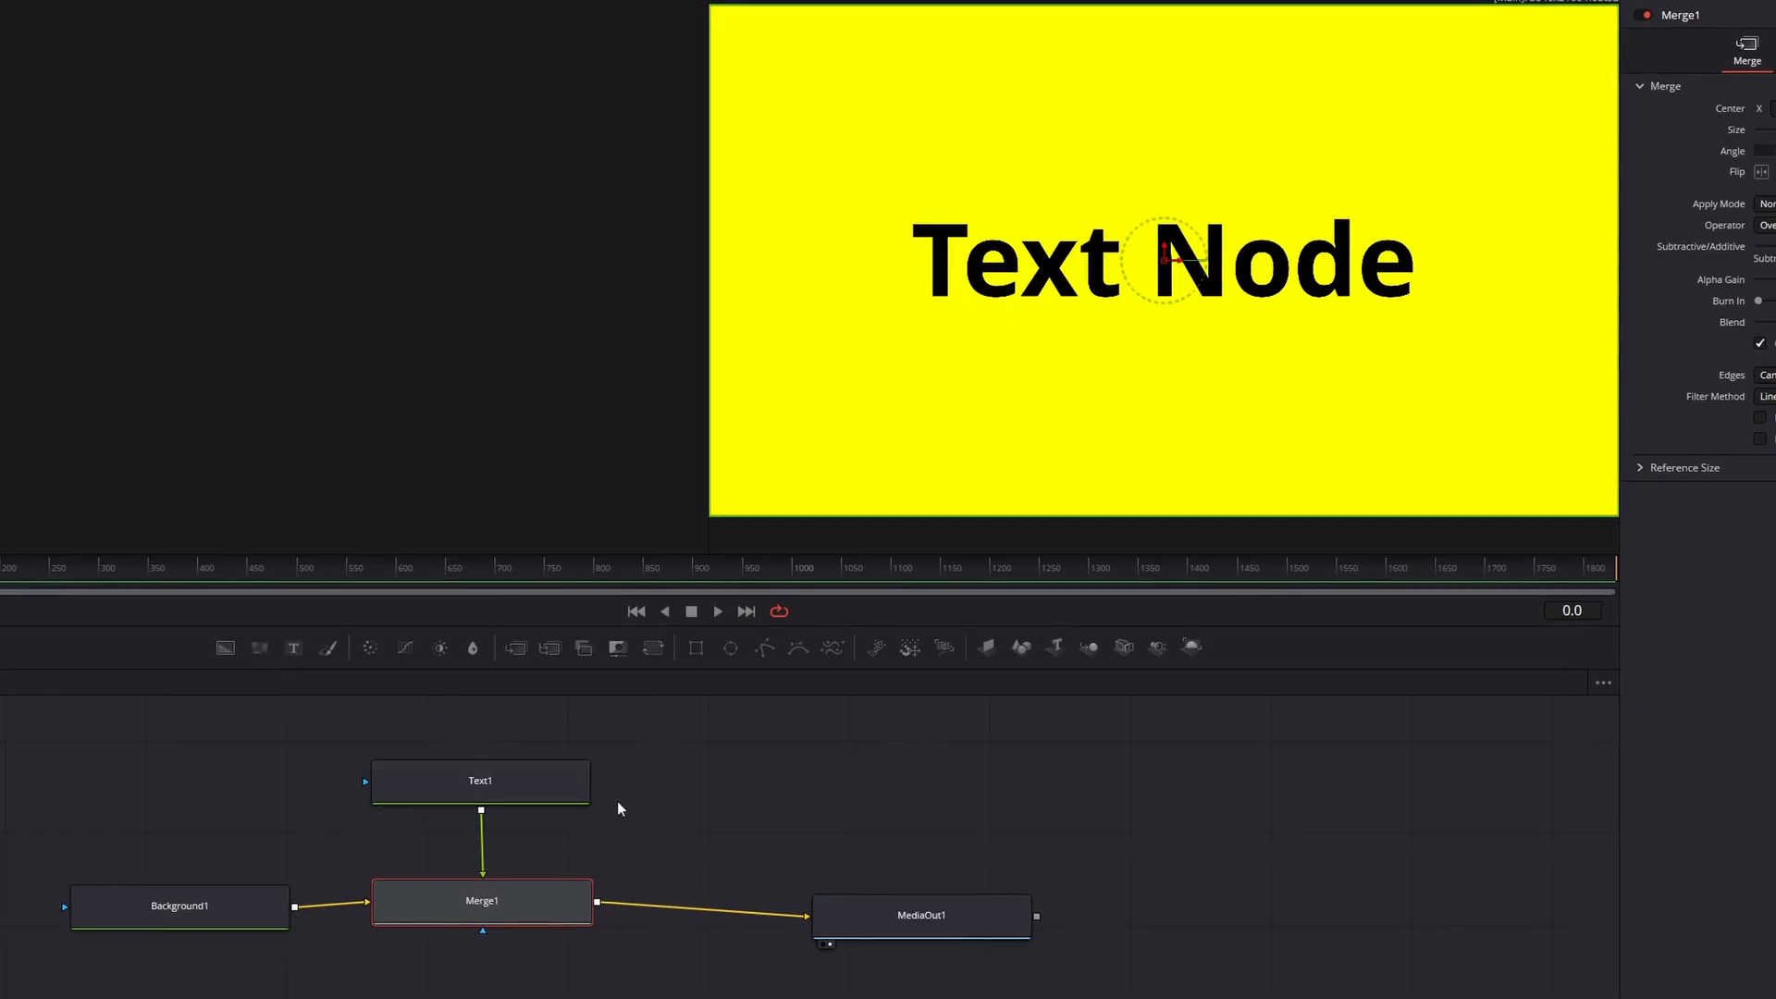
Step: Add a second Text+ node merged over Merge1's output through a new Merge node, and shift MediaOut1 further right
click(659, 792)
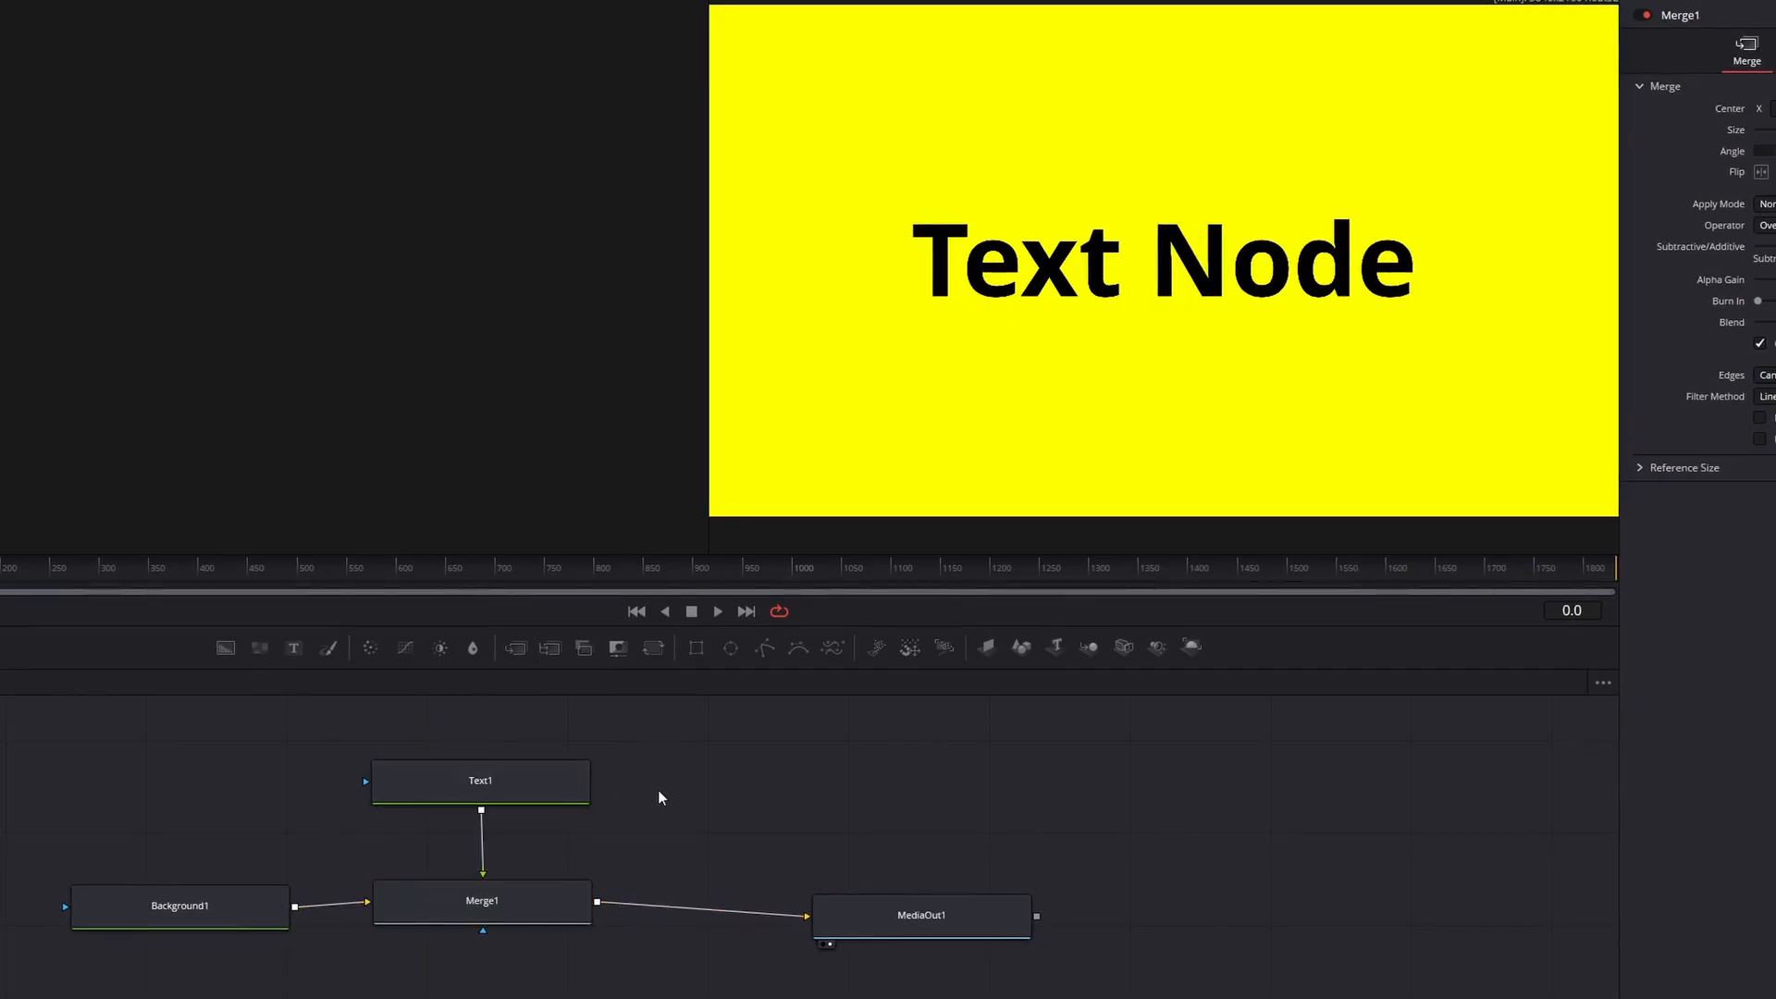
key(shift+space)
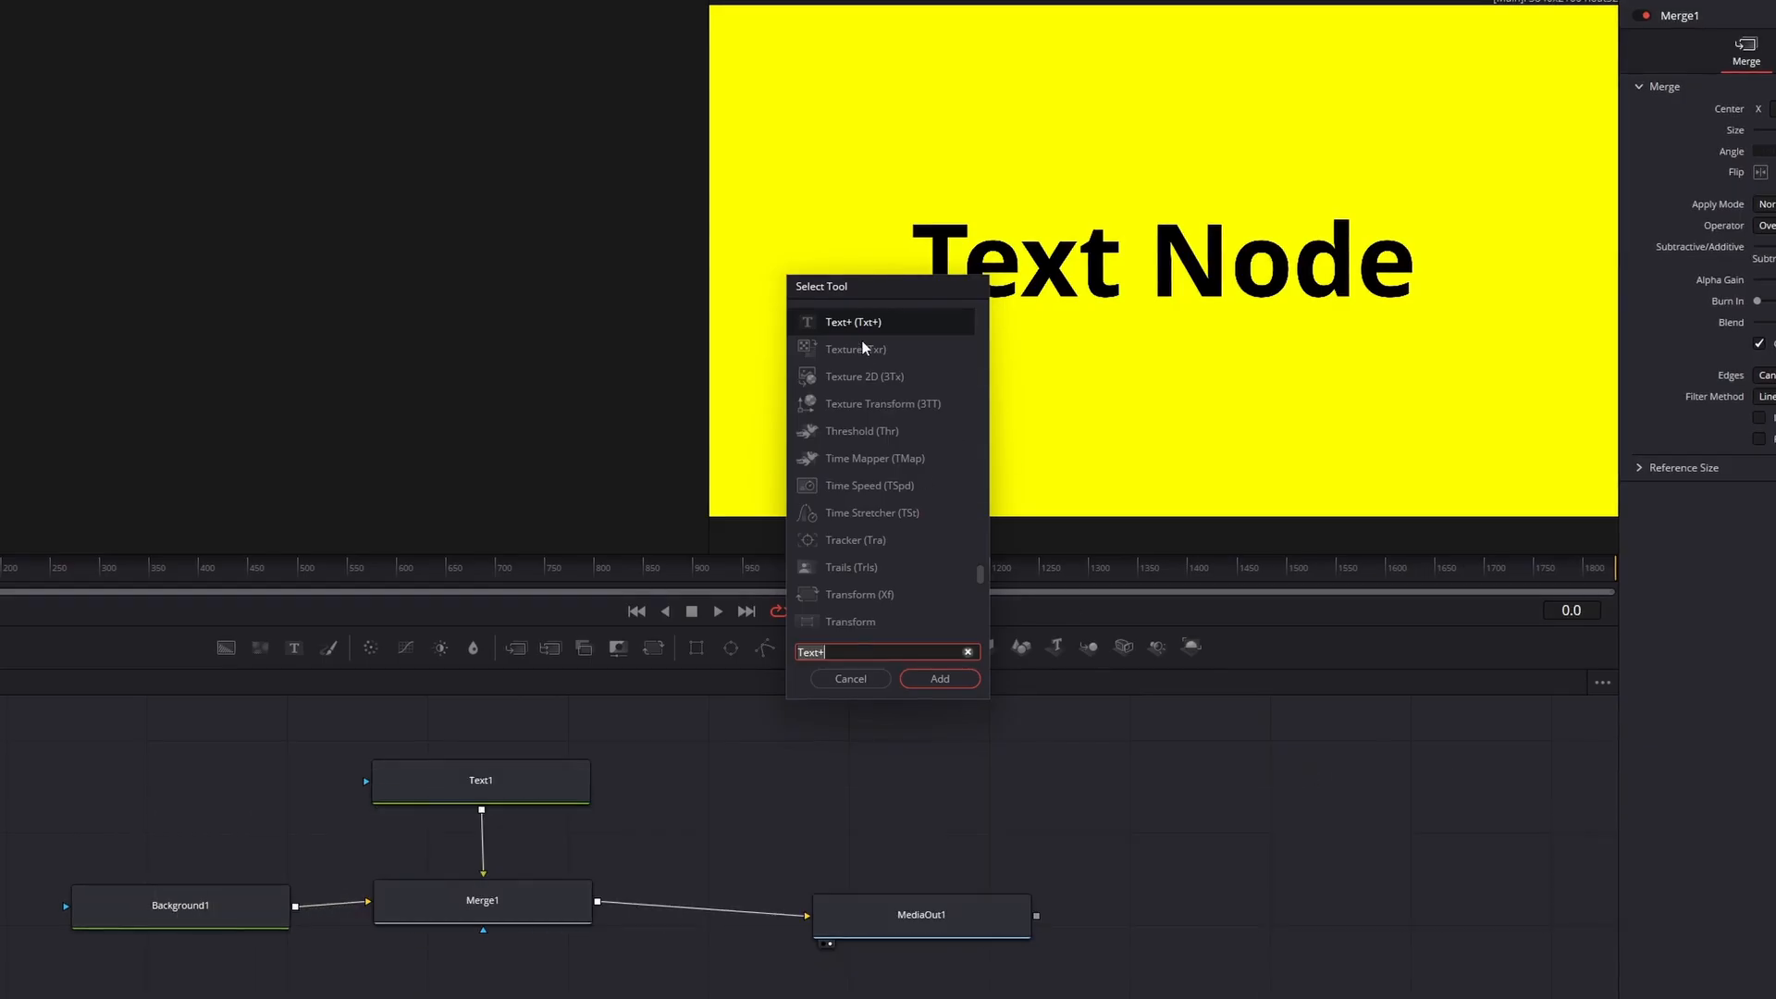
text(text)
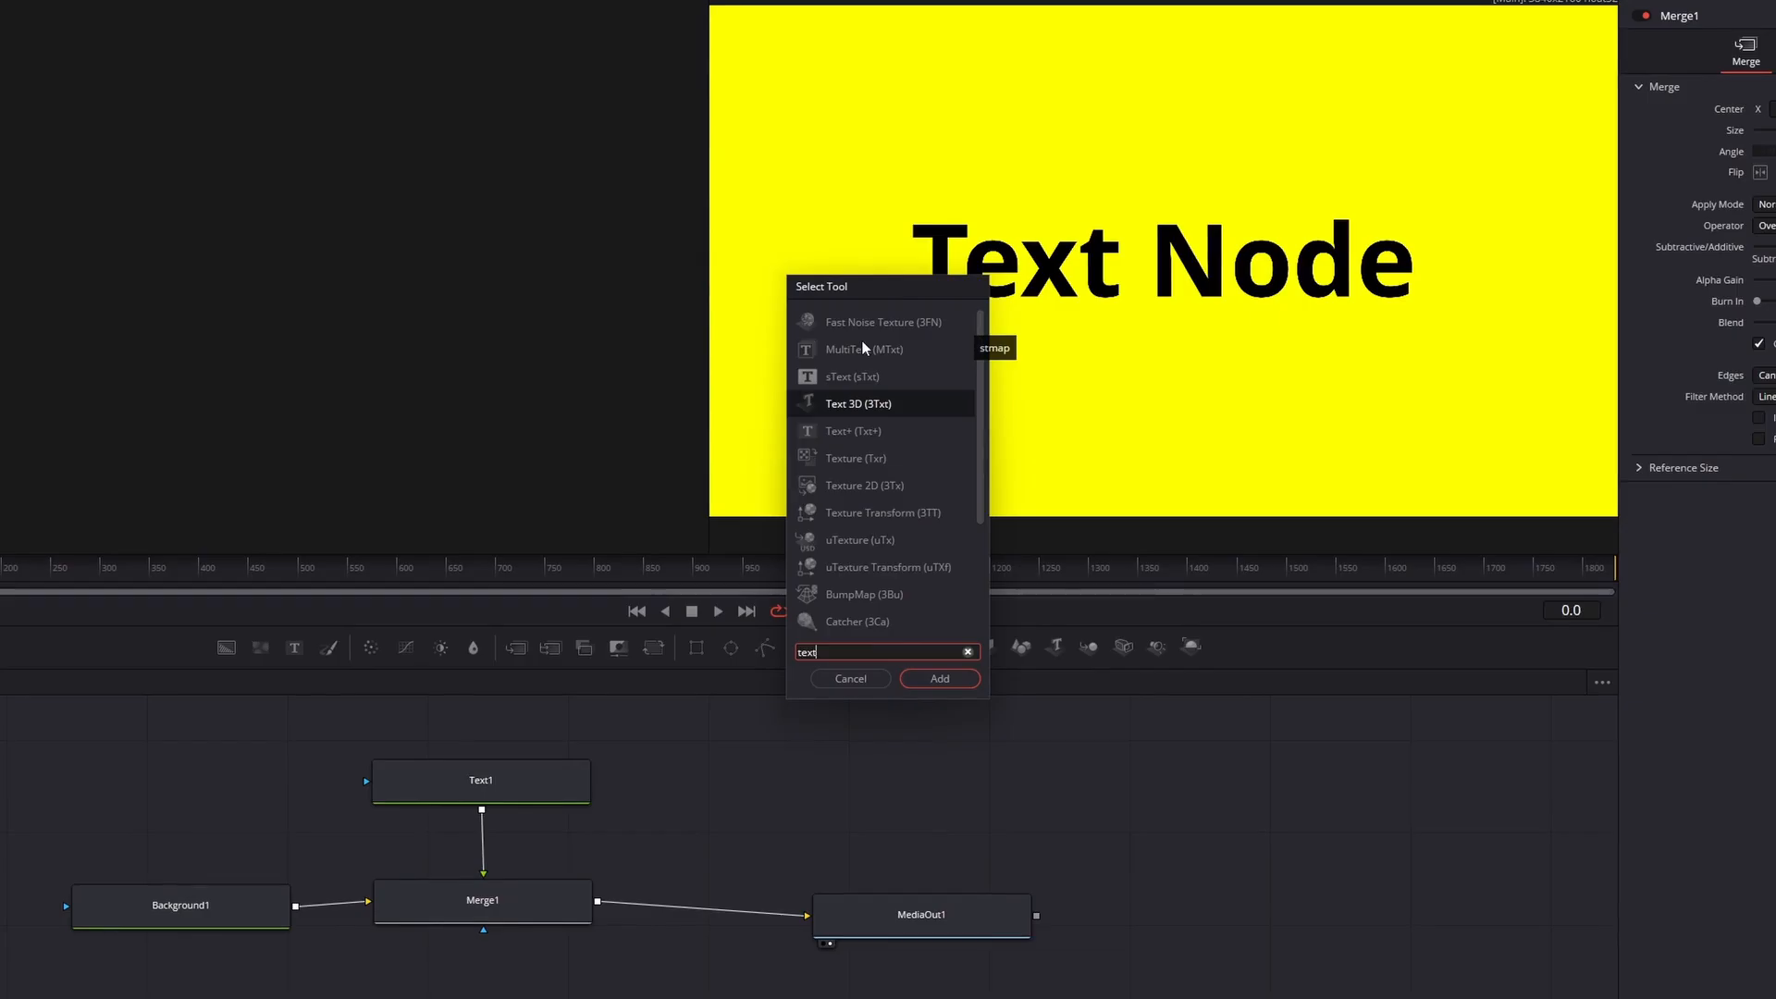
text(+)
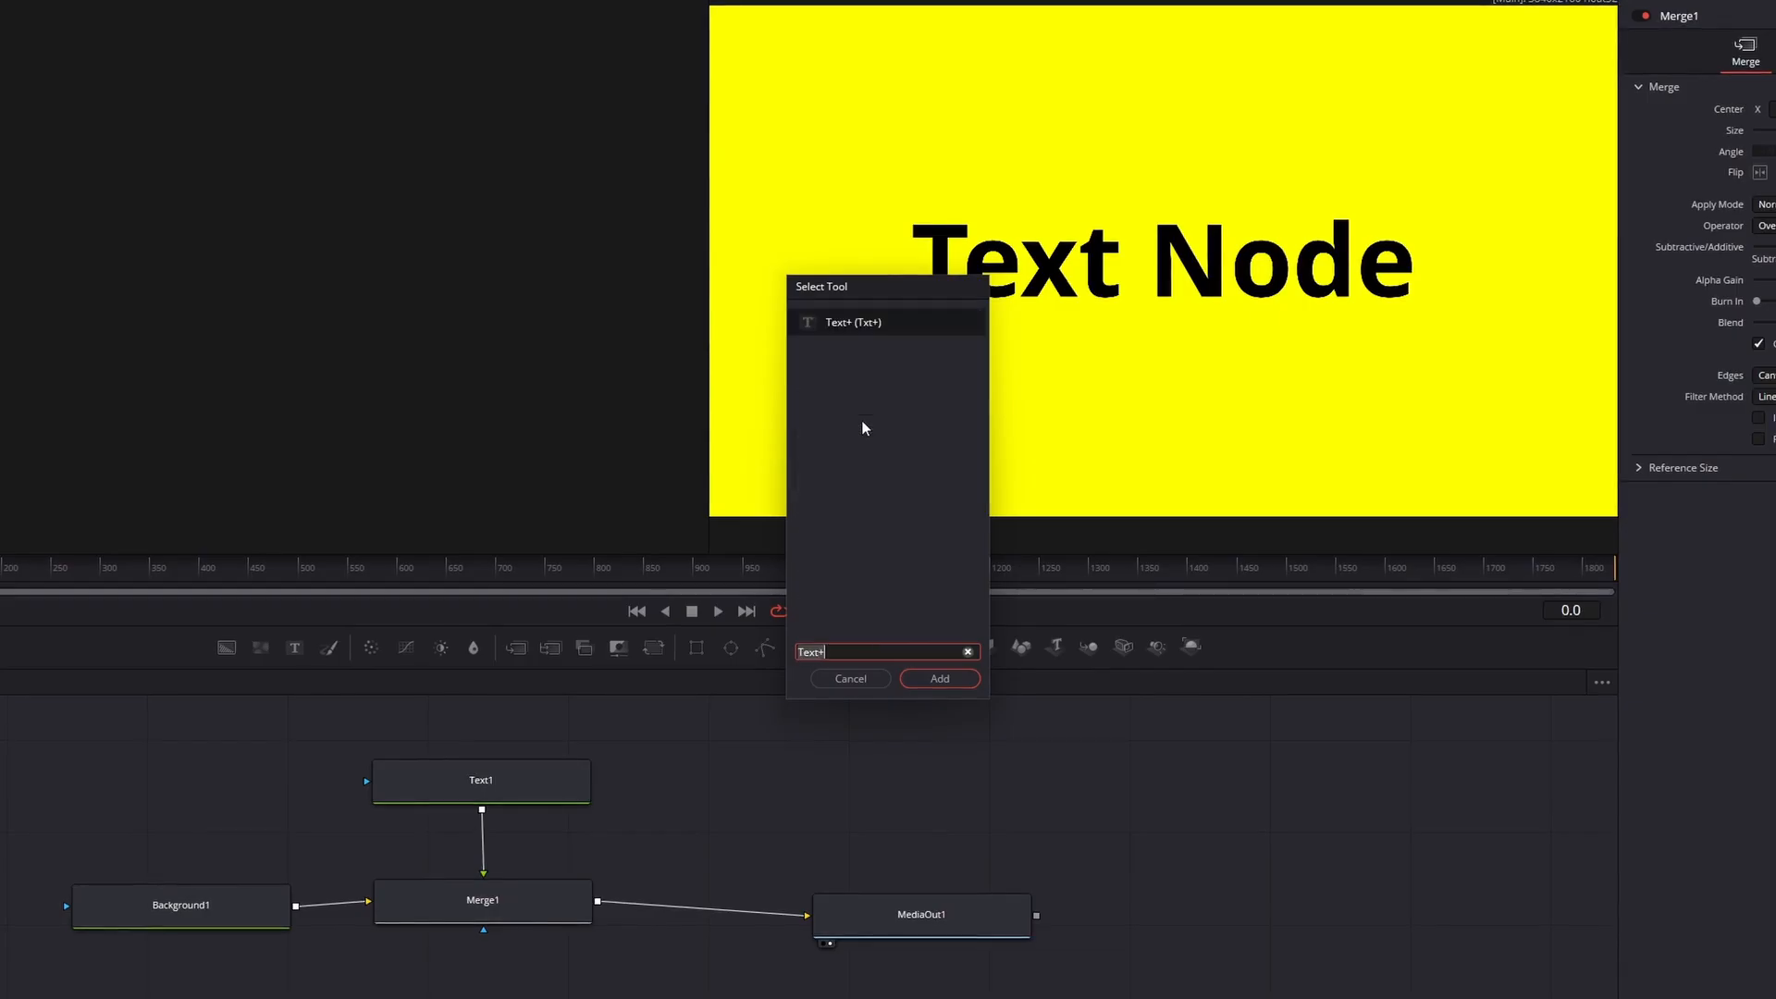
click(928, 680)
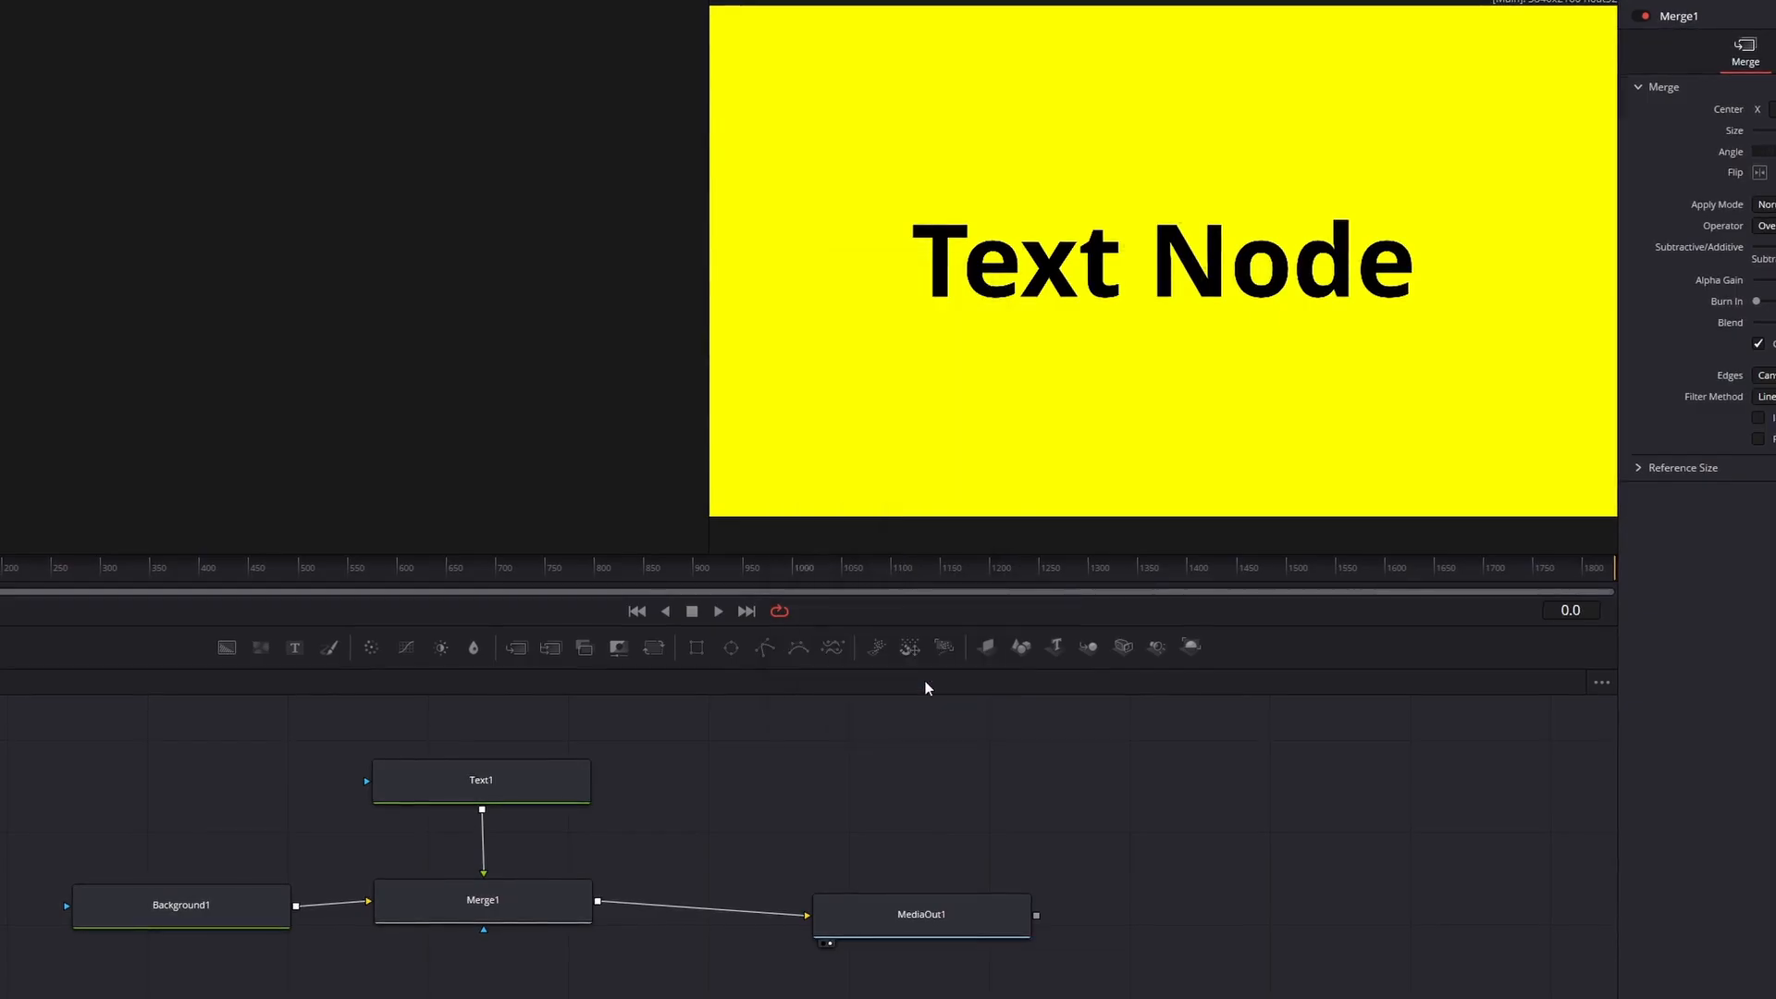
drag(688, 799, 598, 902)
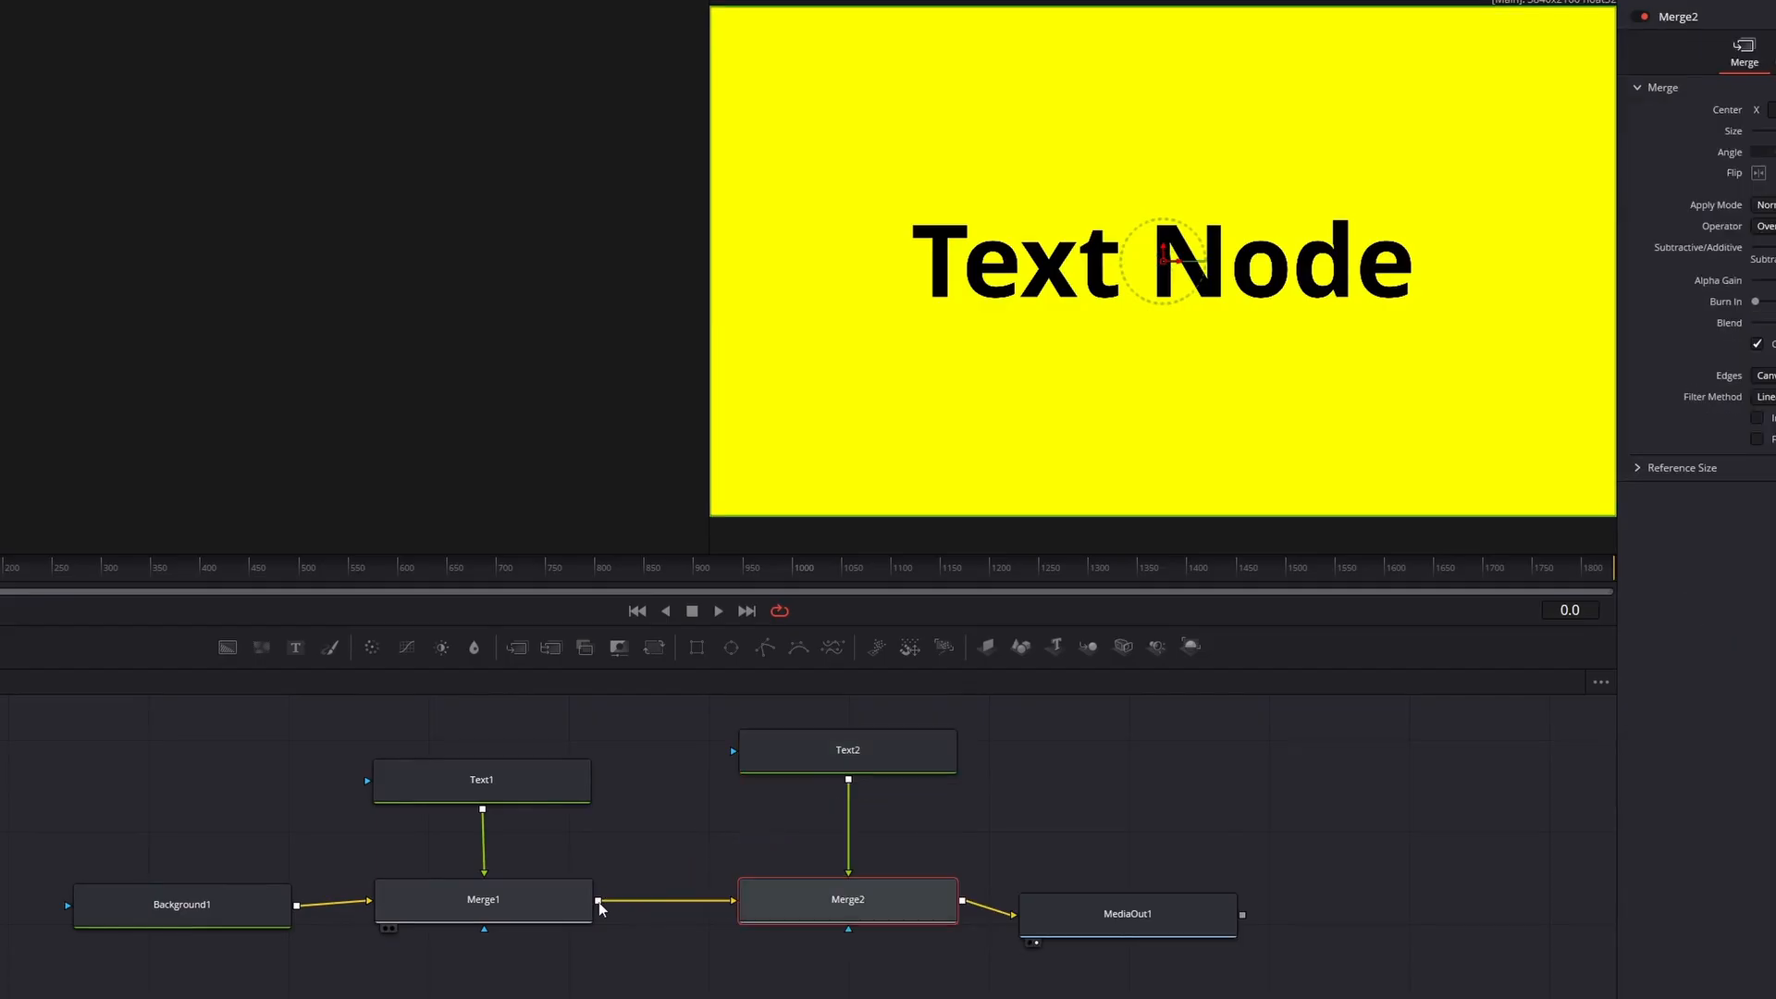
drag(1030, 908, 1106, 882)
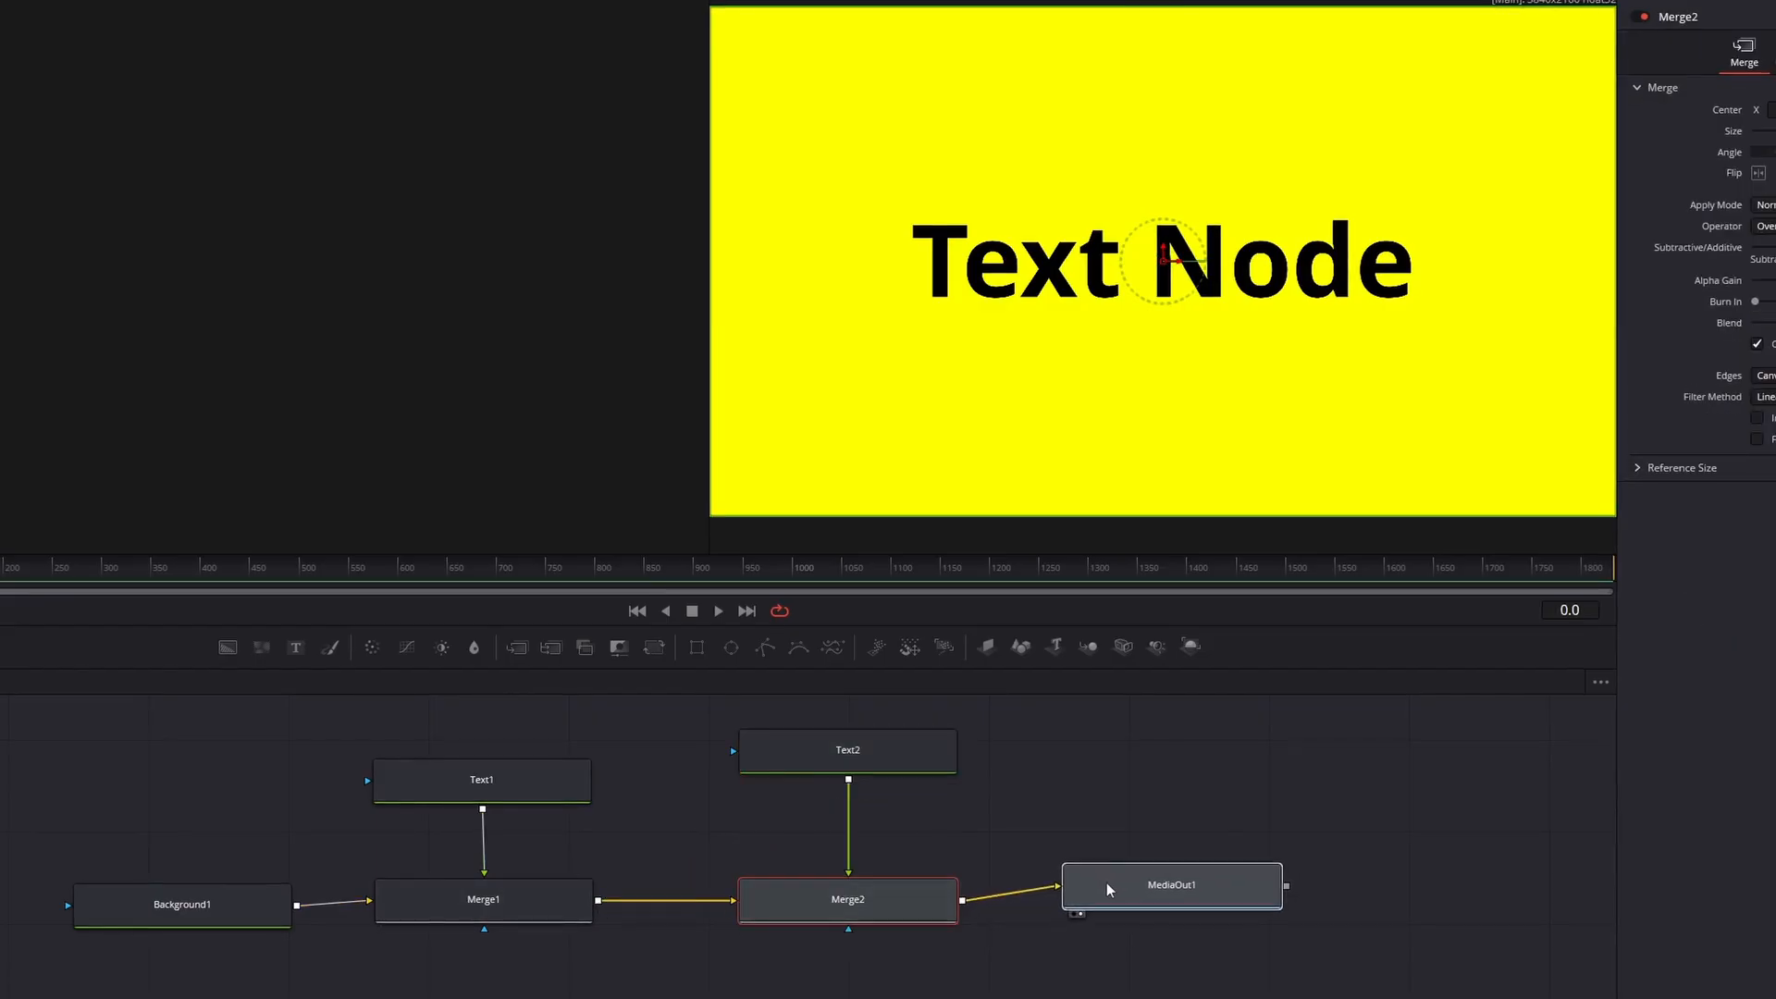
click(842, 901)
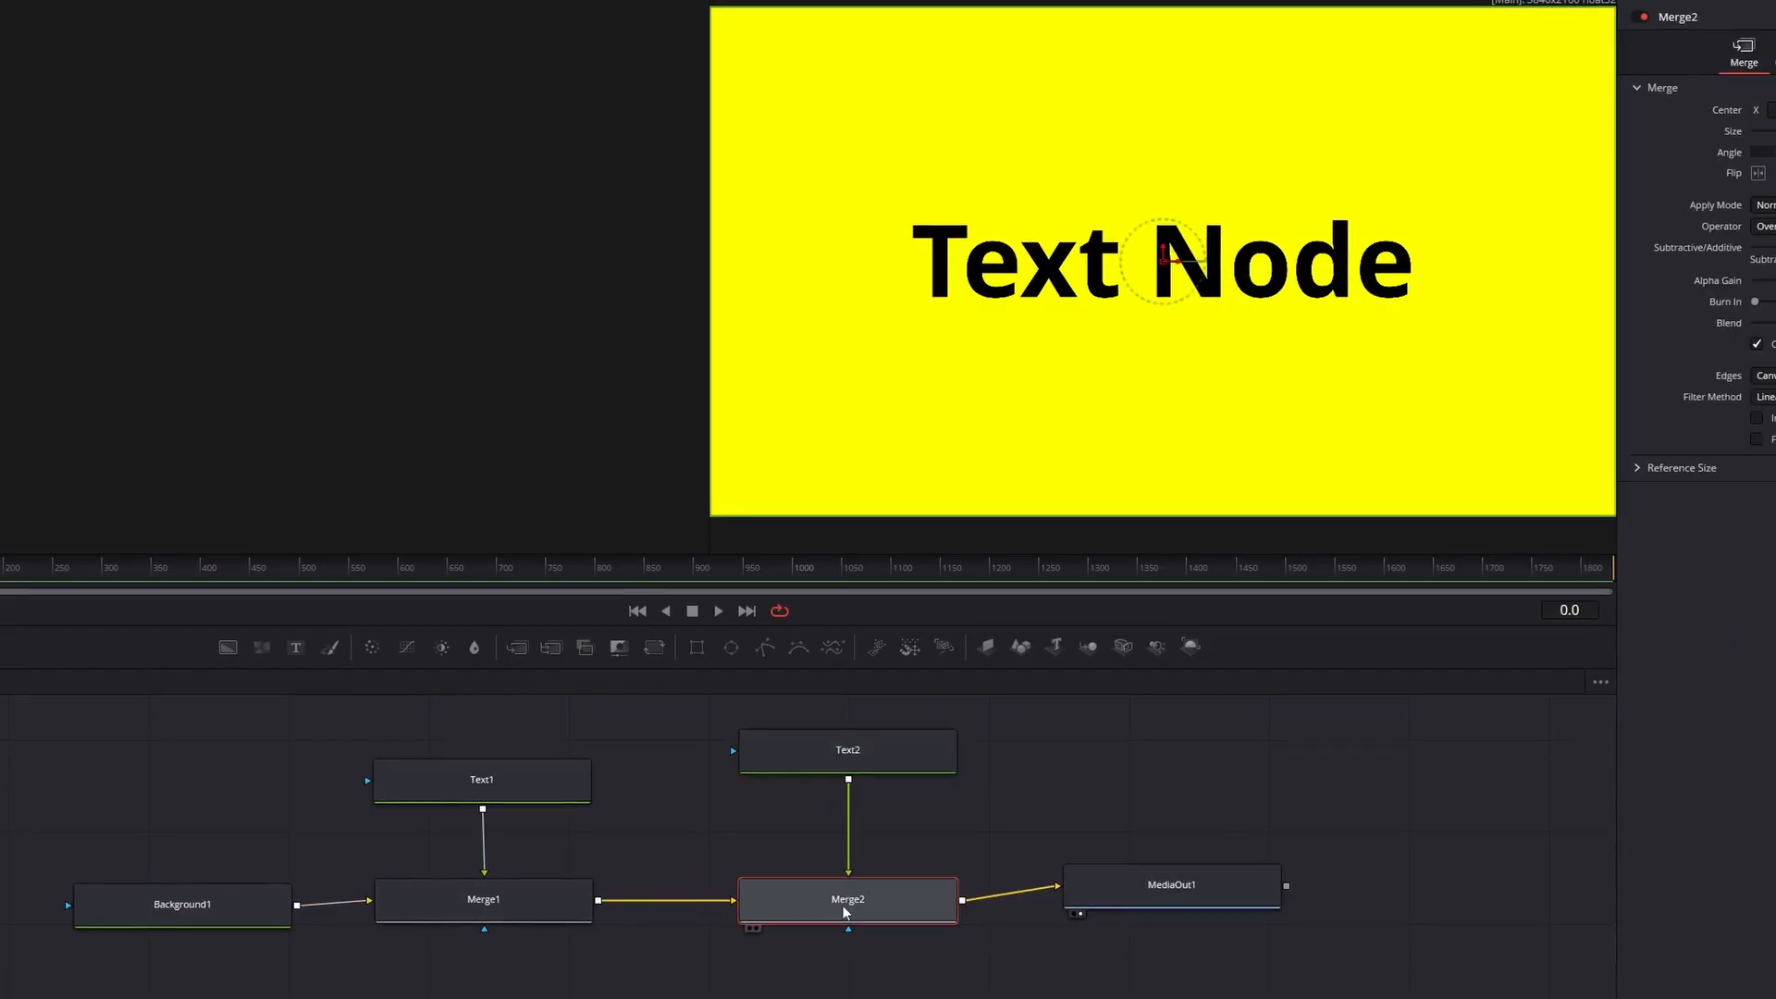
Step: Enter "New Text" as the Text2 content and move it just below the "Text Node" title in the viewer
click(864, 753)
click(1691, 208)
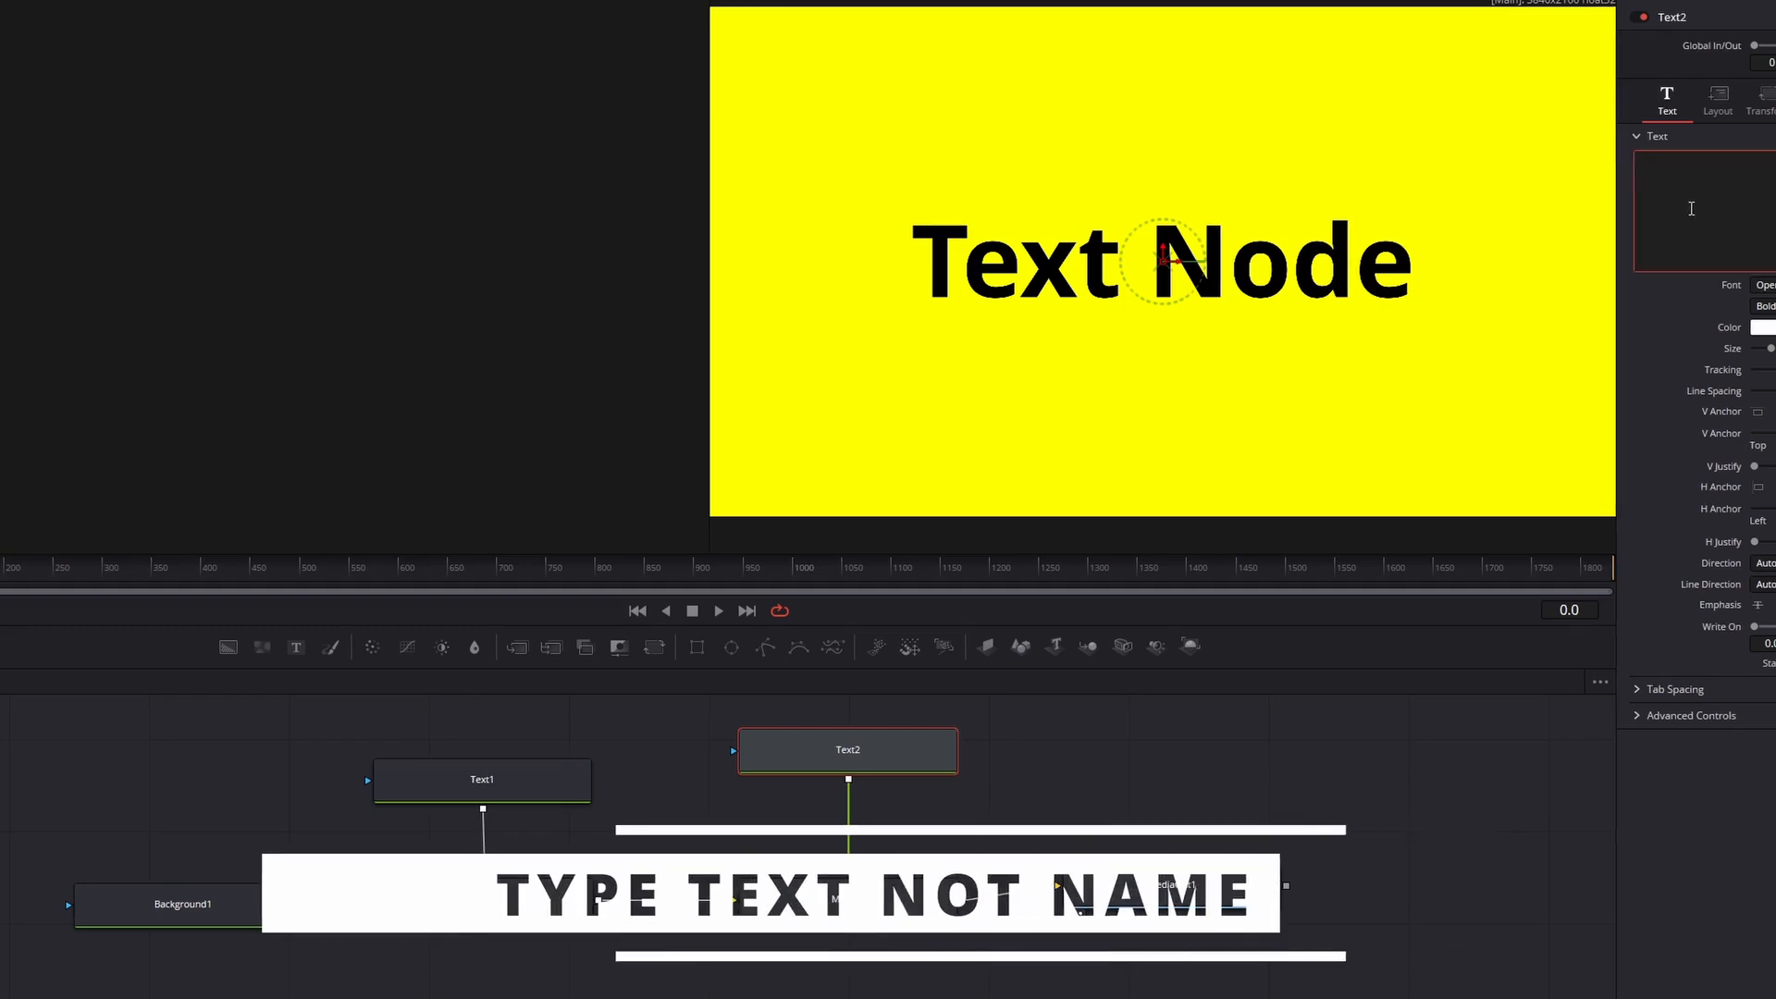
text(New Text)
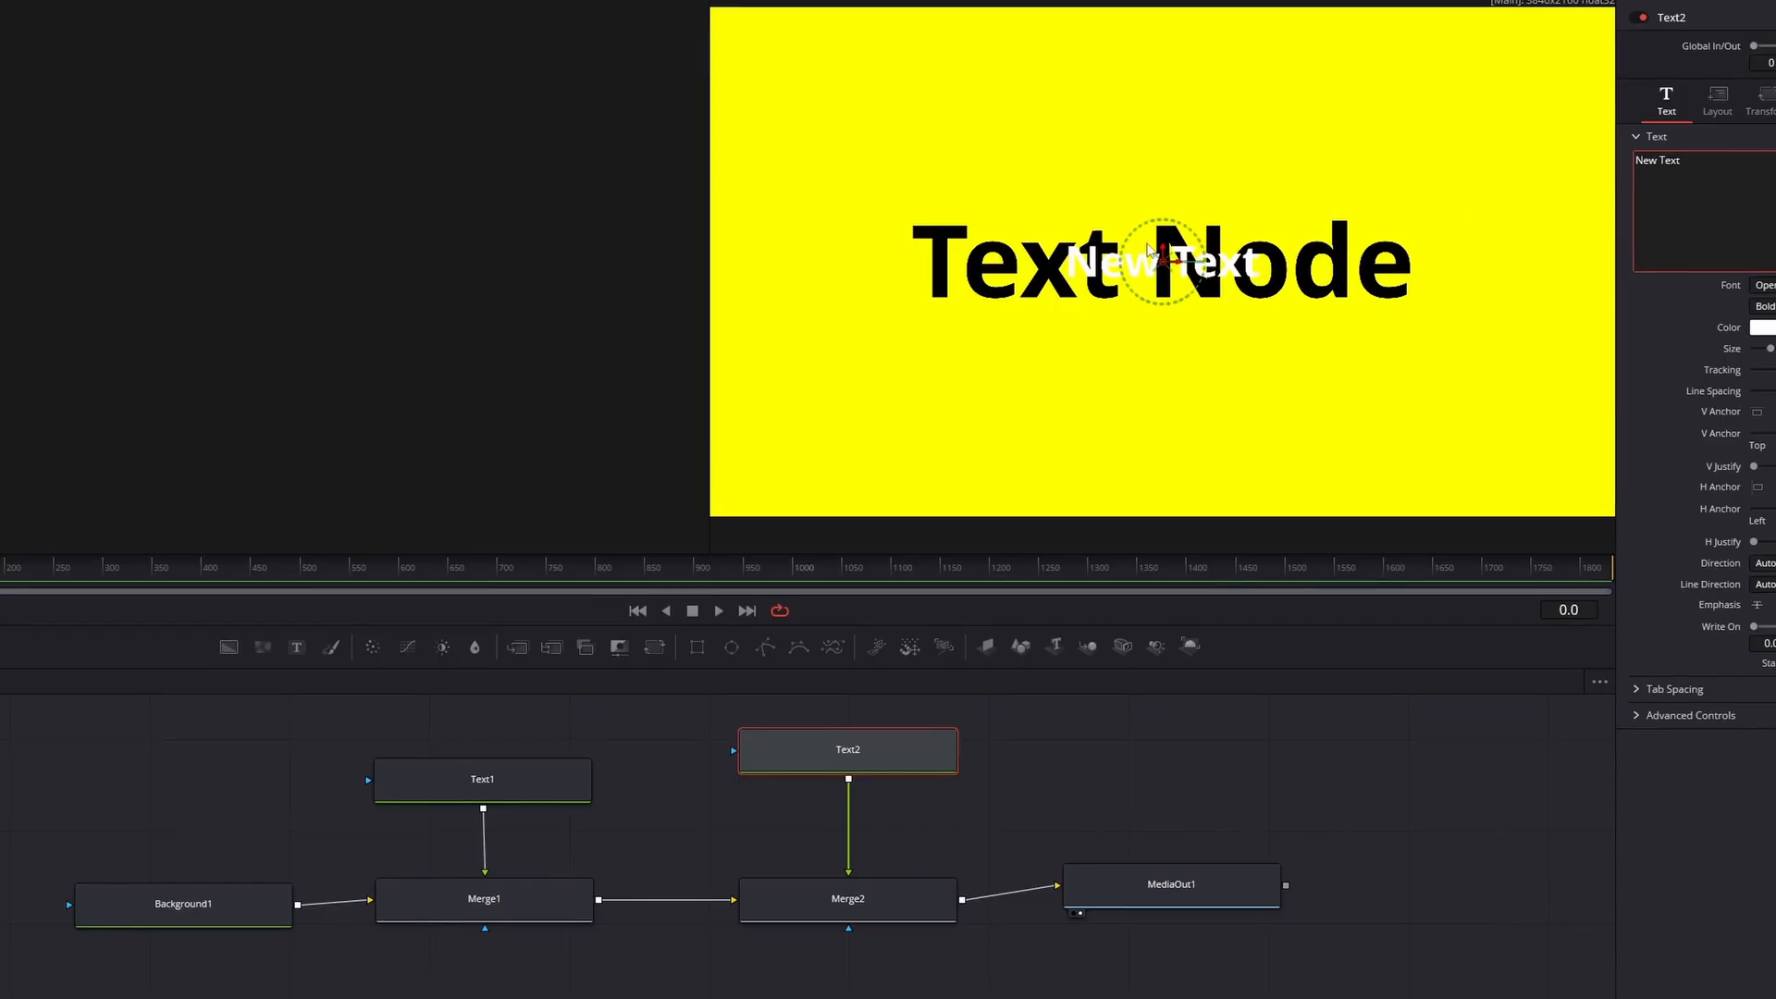
drag(1165, 252, 1183, 349)
Step: Color the Text2 lettering black (#000000) and enlarge it to span about a third of the frame width
click(1762, 328)
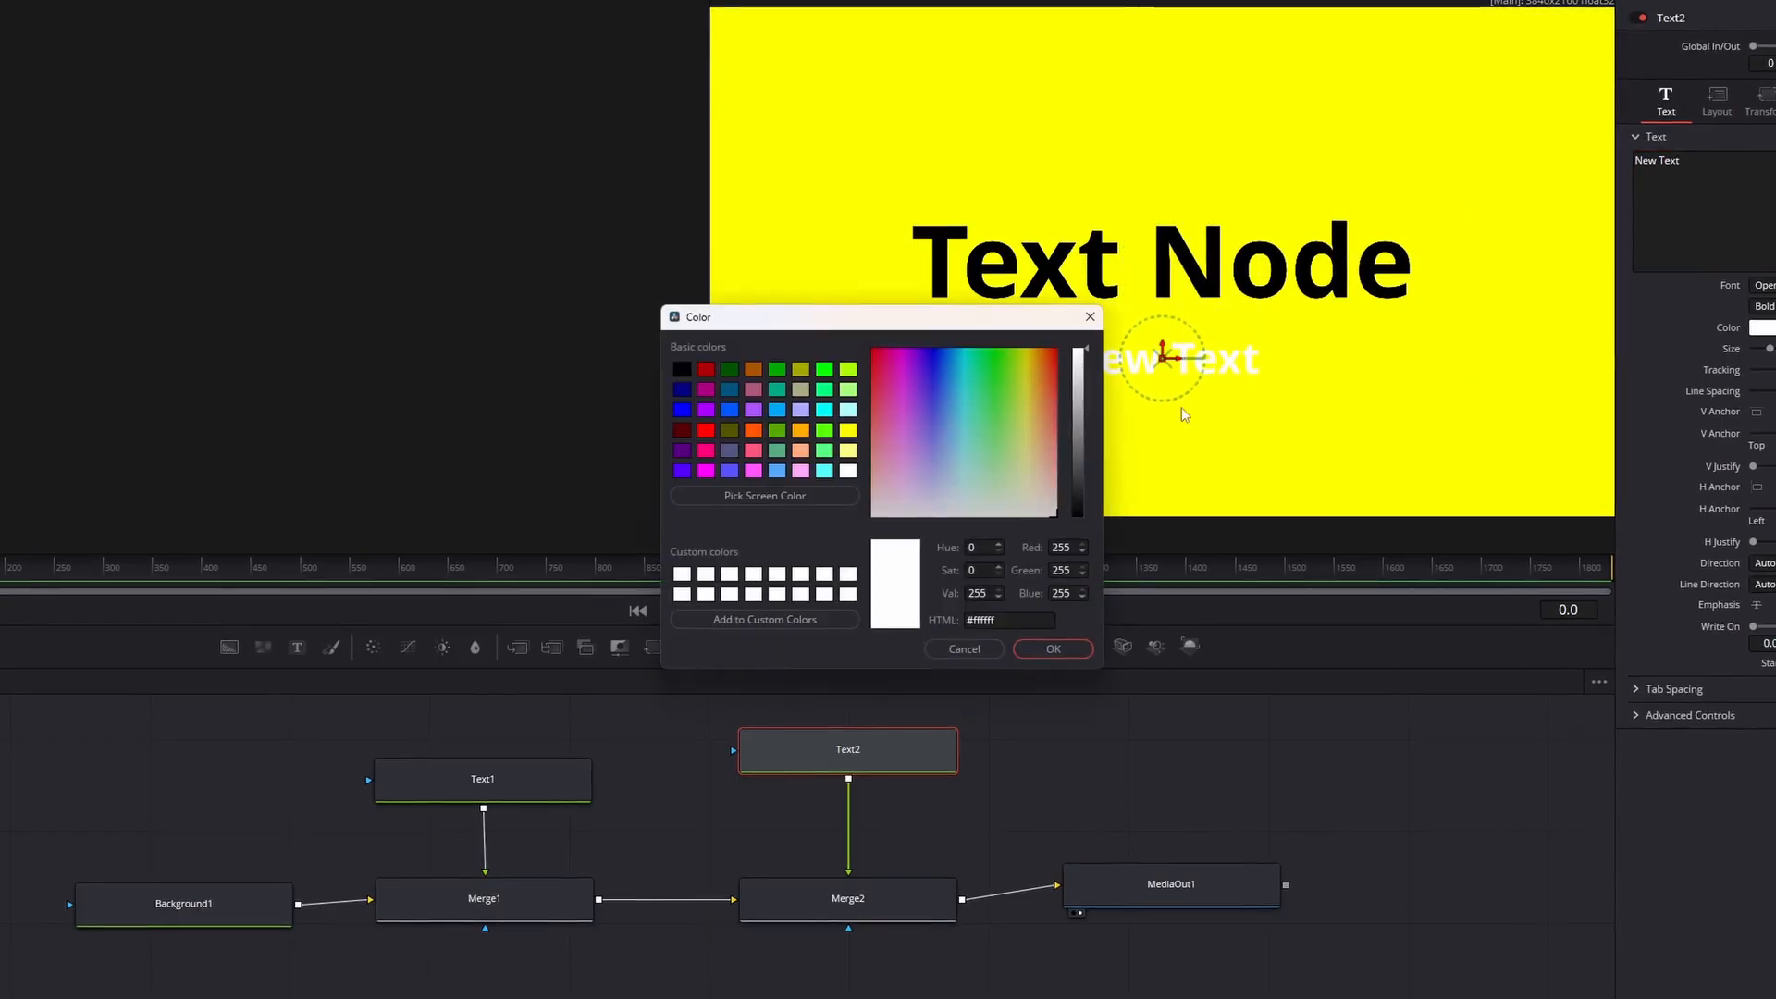
click(685, 372)
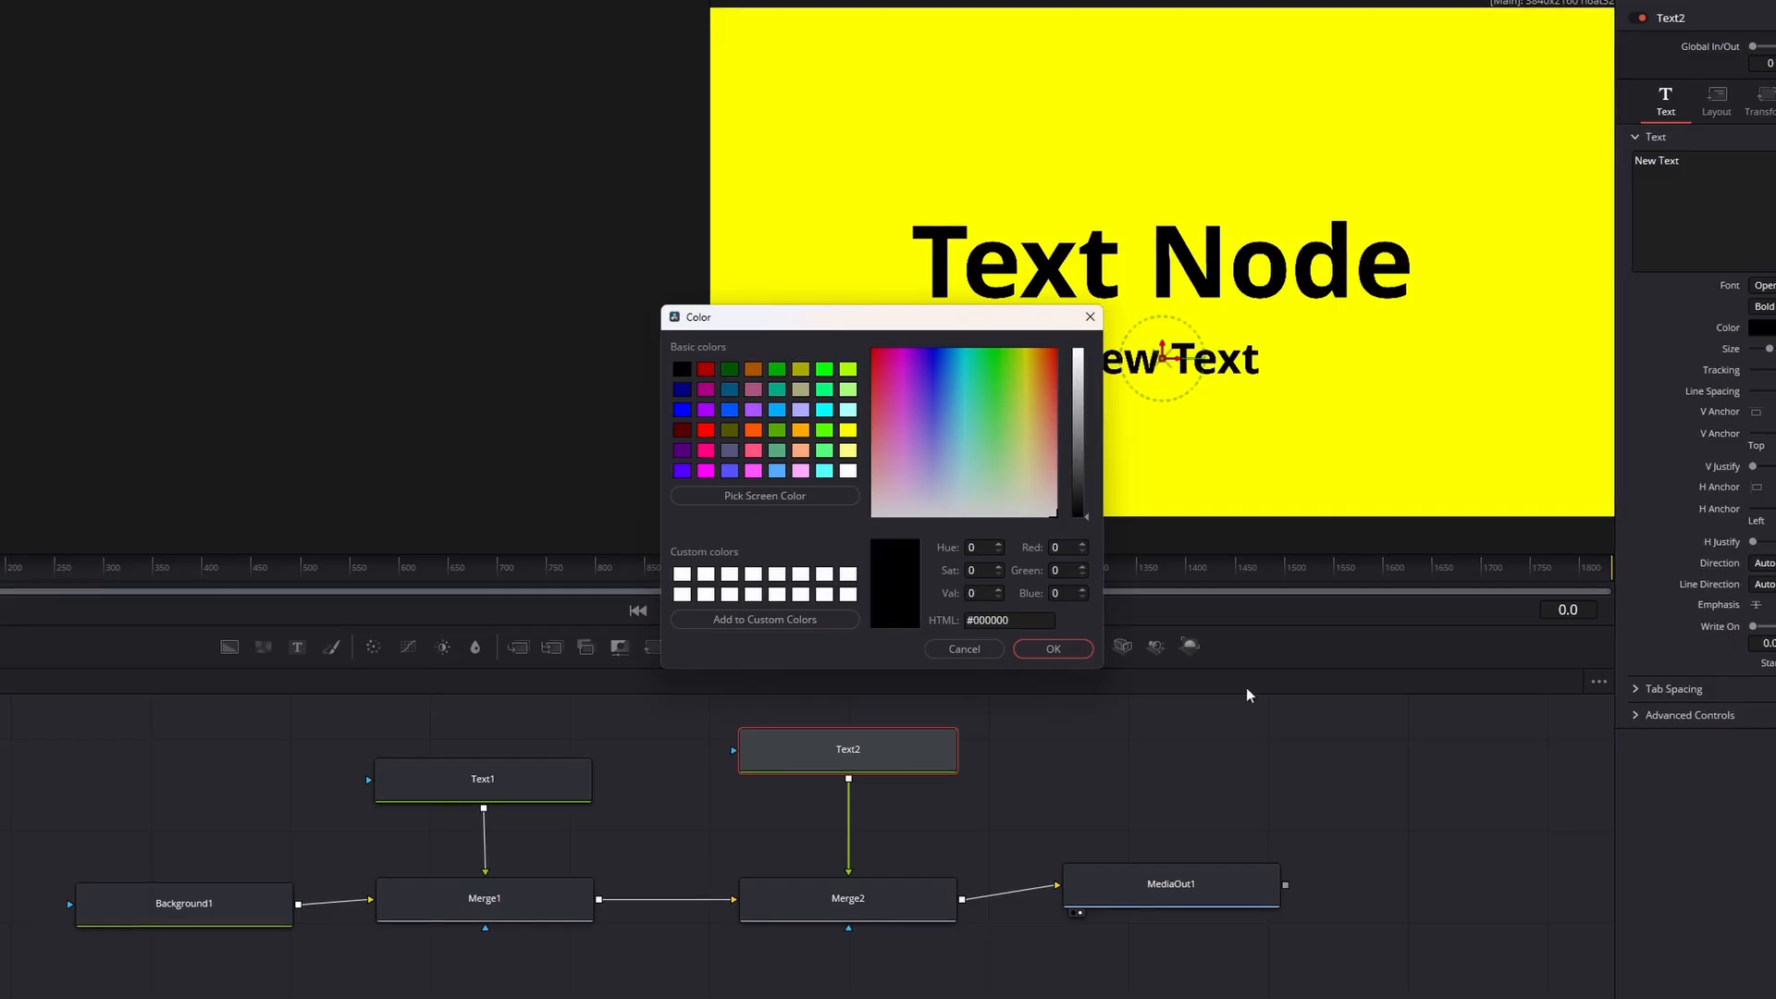
click(1054, 649)
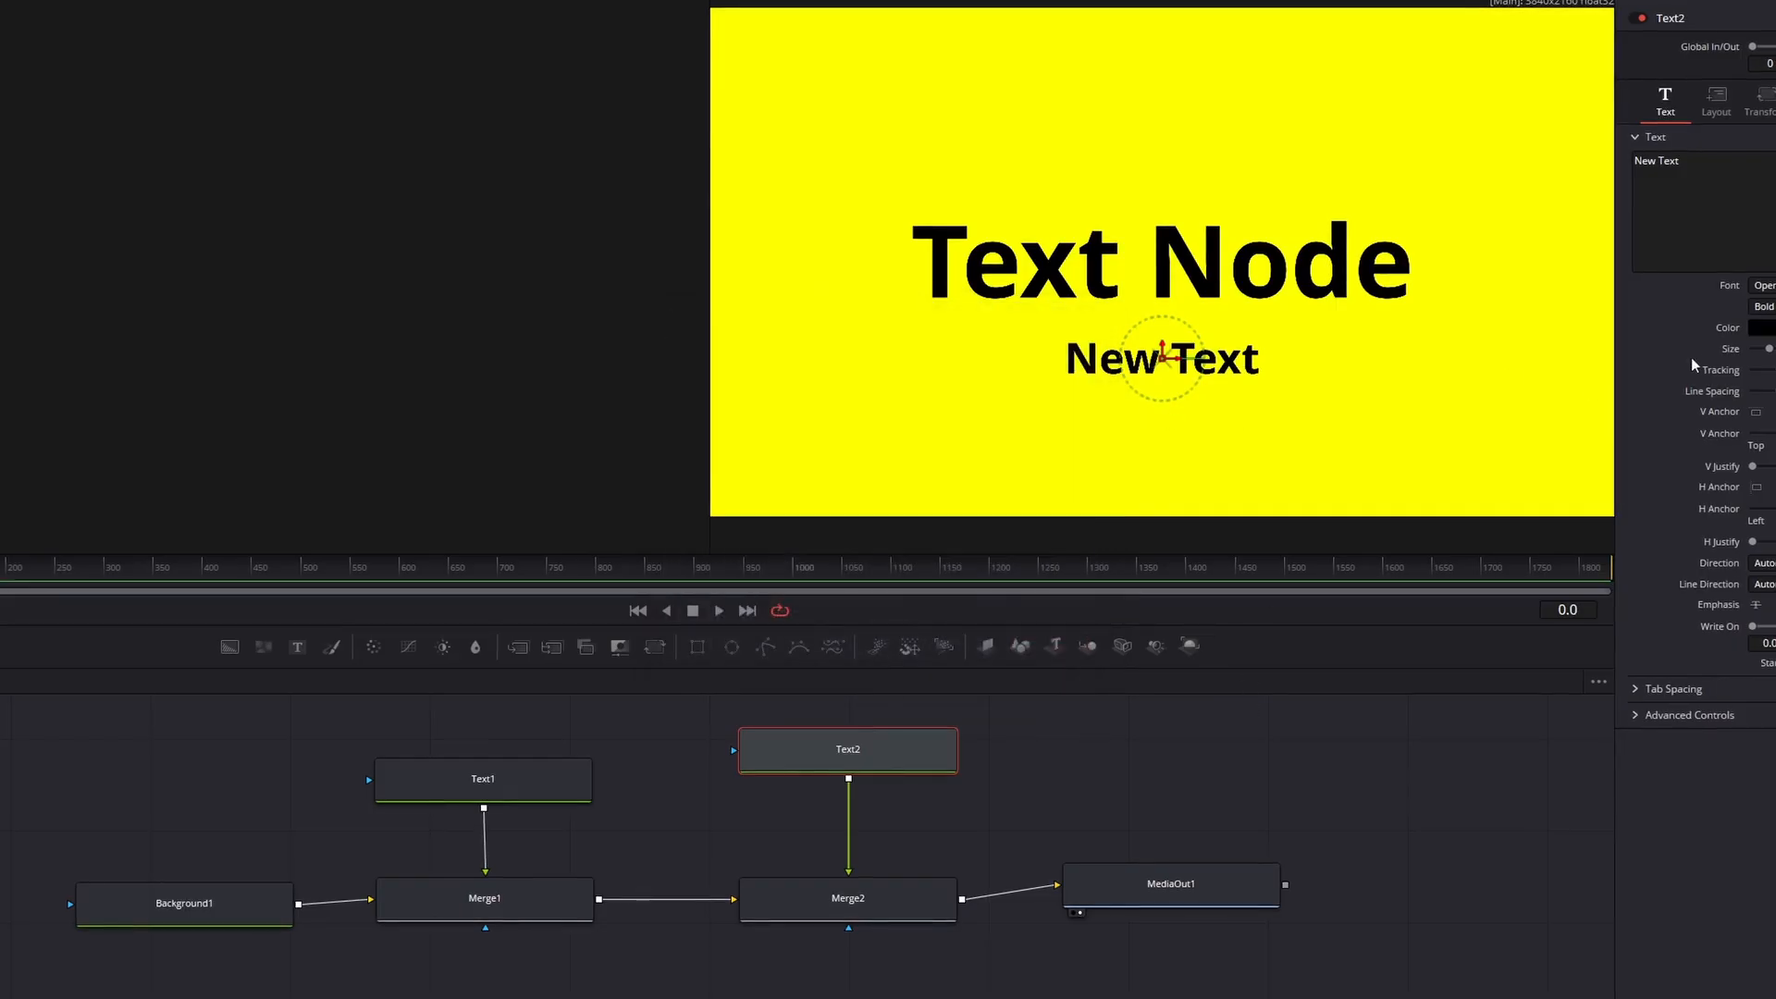
drag(1767, 352, 1771, 349)
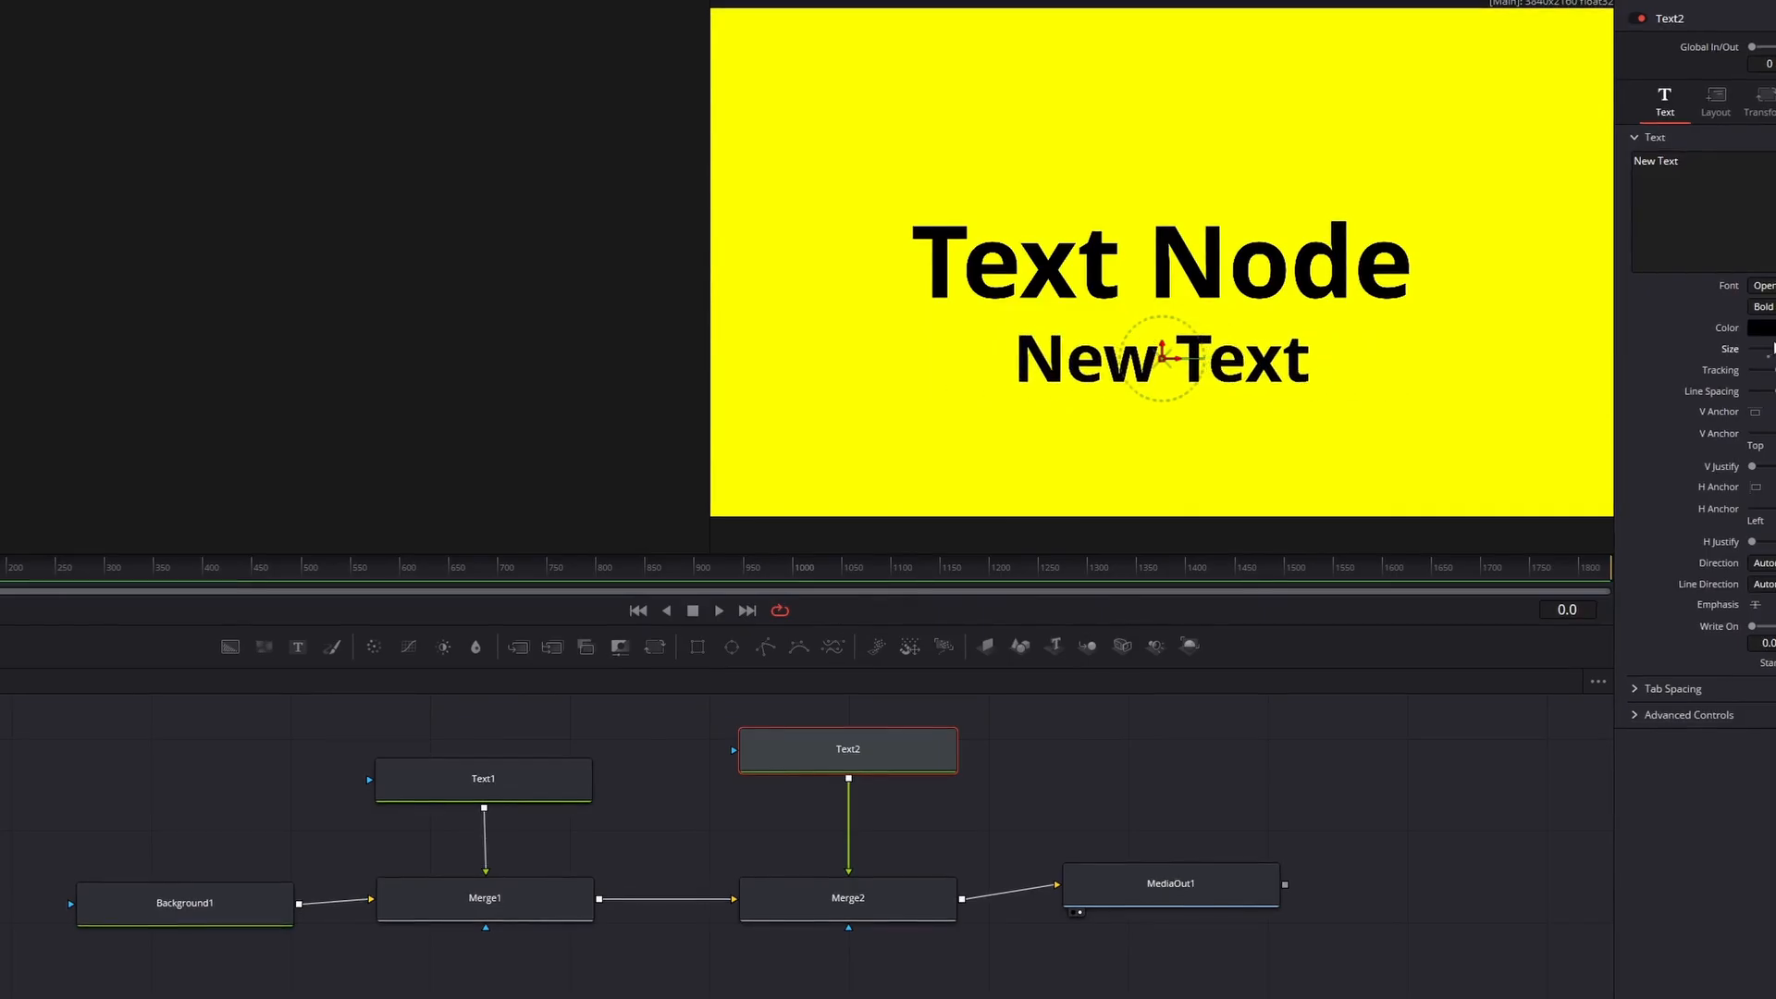
Step: Preview several fonts on the Text2 lettering and set it to Segoe UI in the Light style
click(1762, 286)
scroll(1762, 494, down, 4)
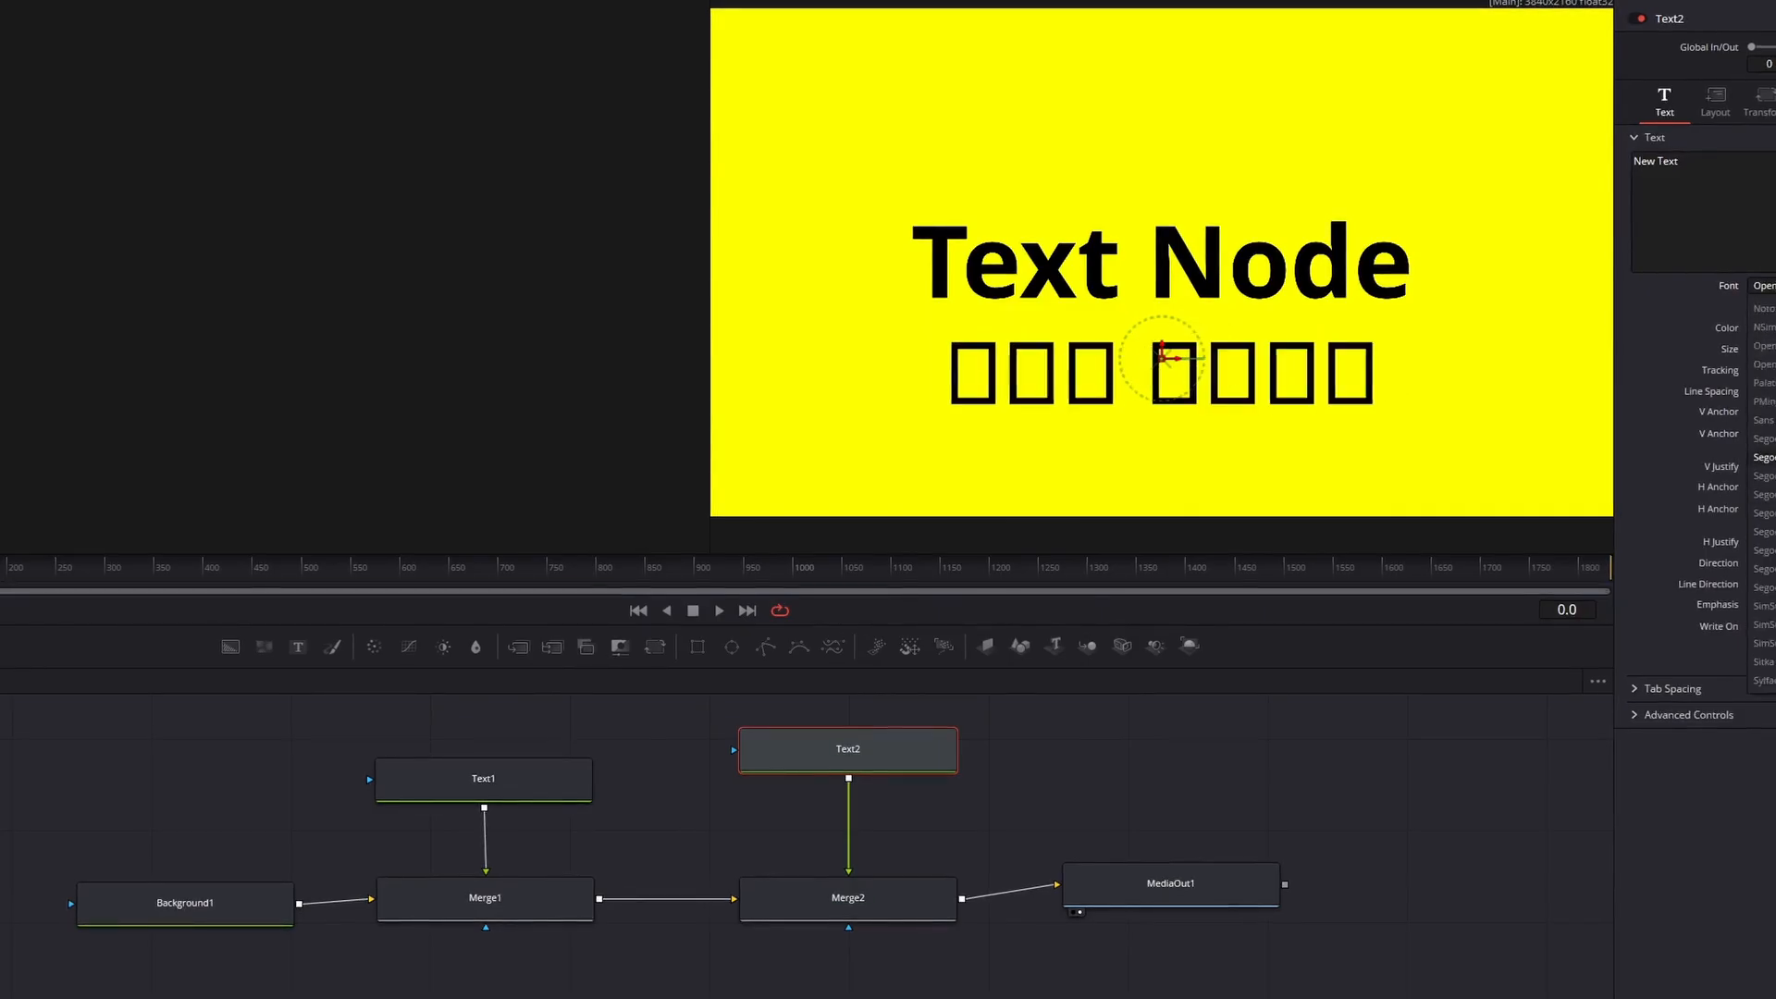
scroll(1762, 551, down, 2)
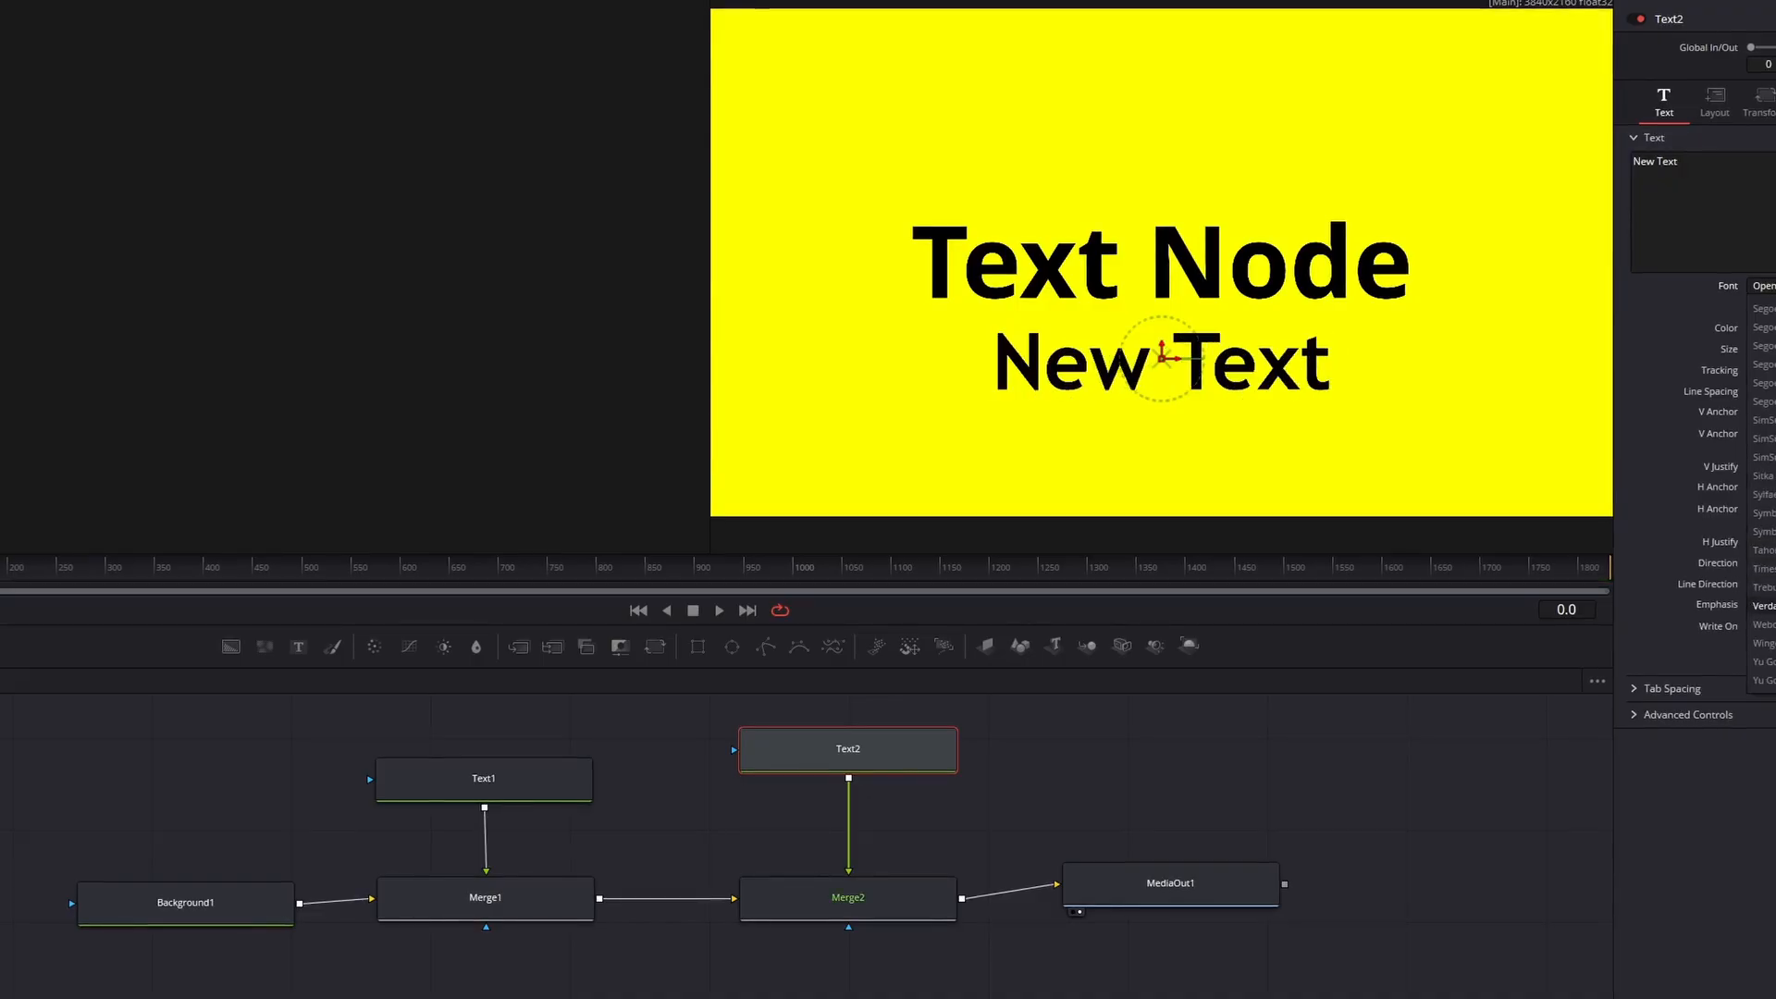
scroll(1762, 309, up, 2)
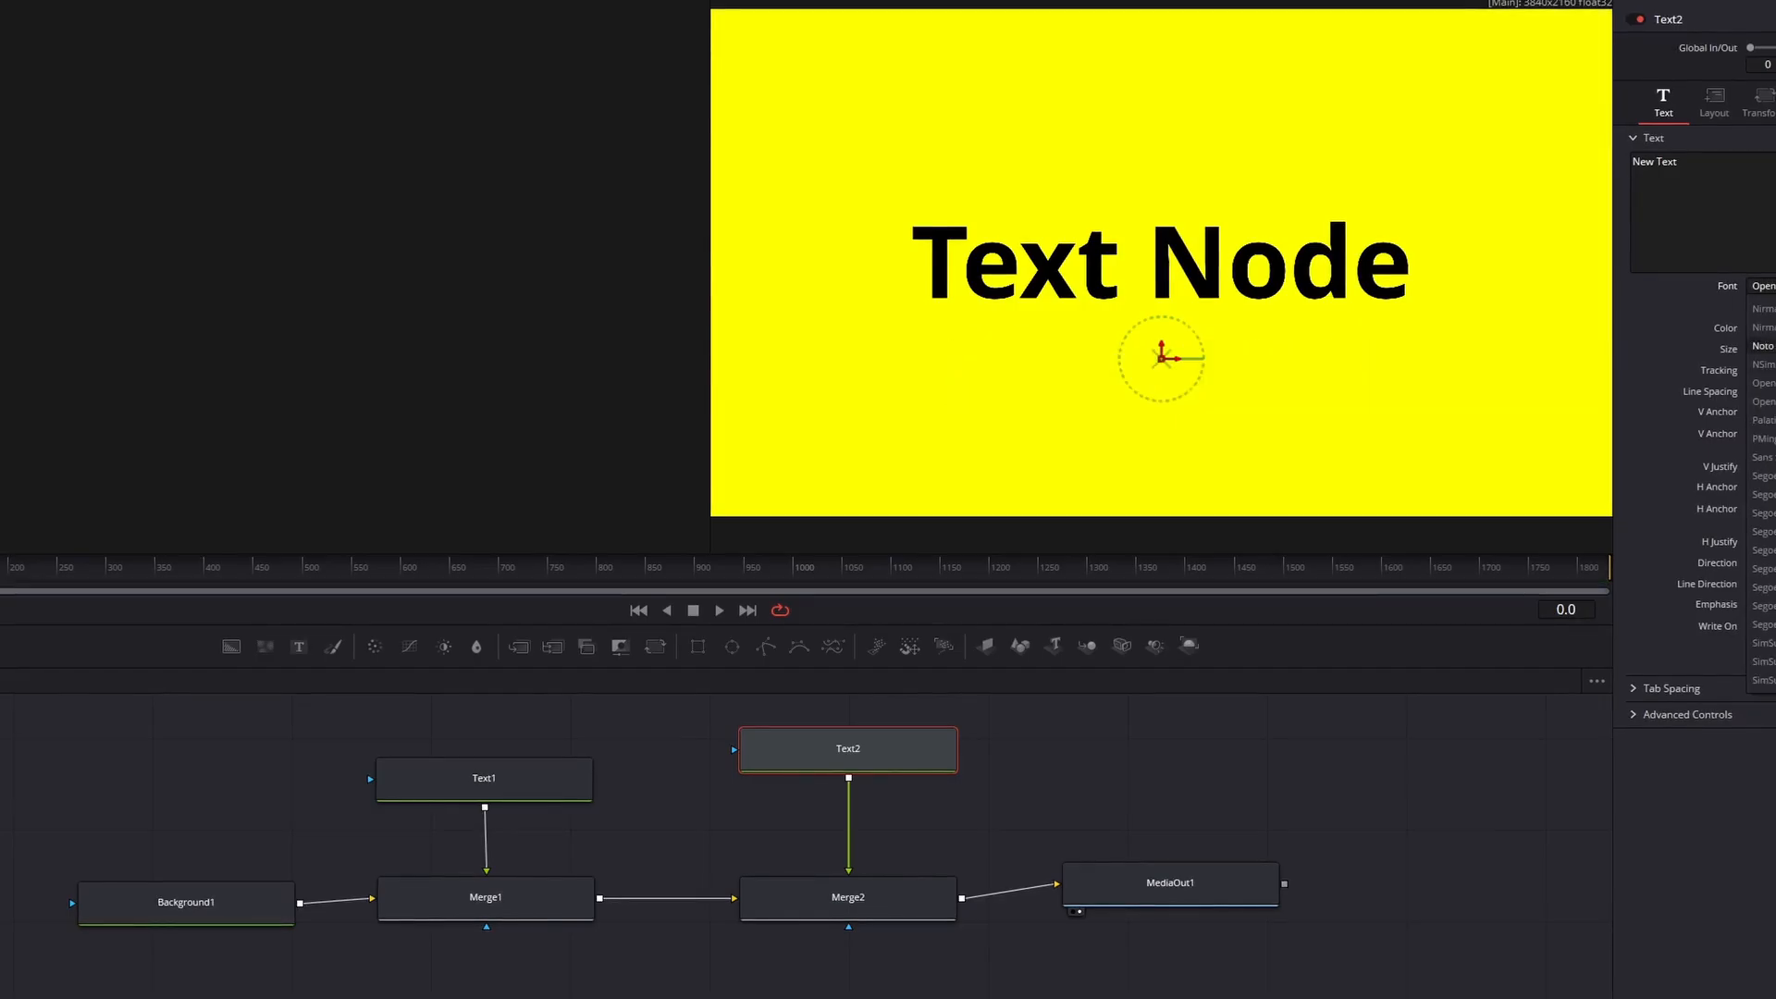
scroll(1762, 494, up, 4)
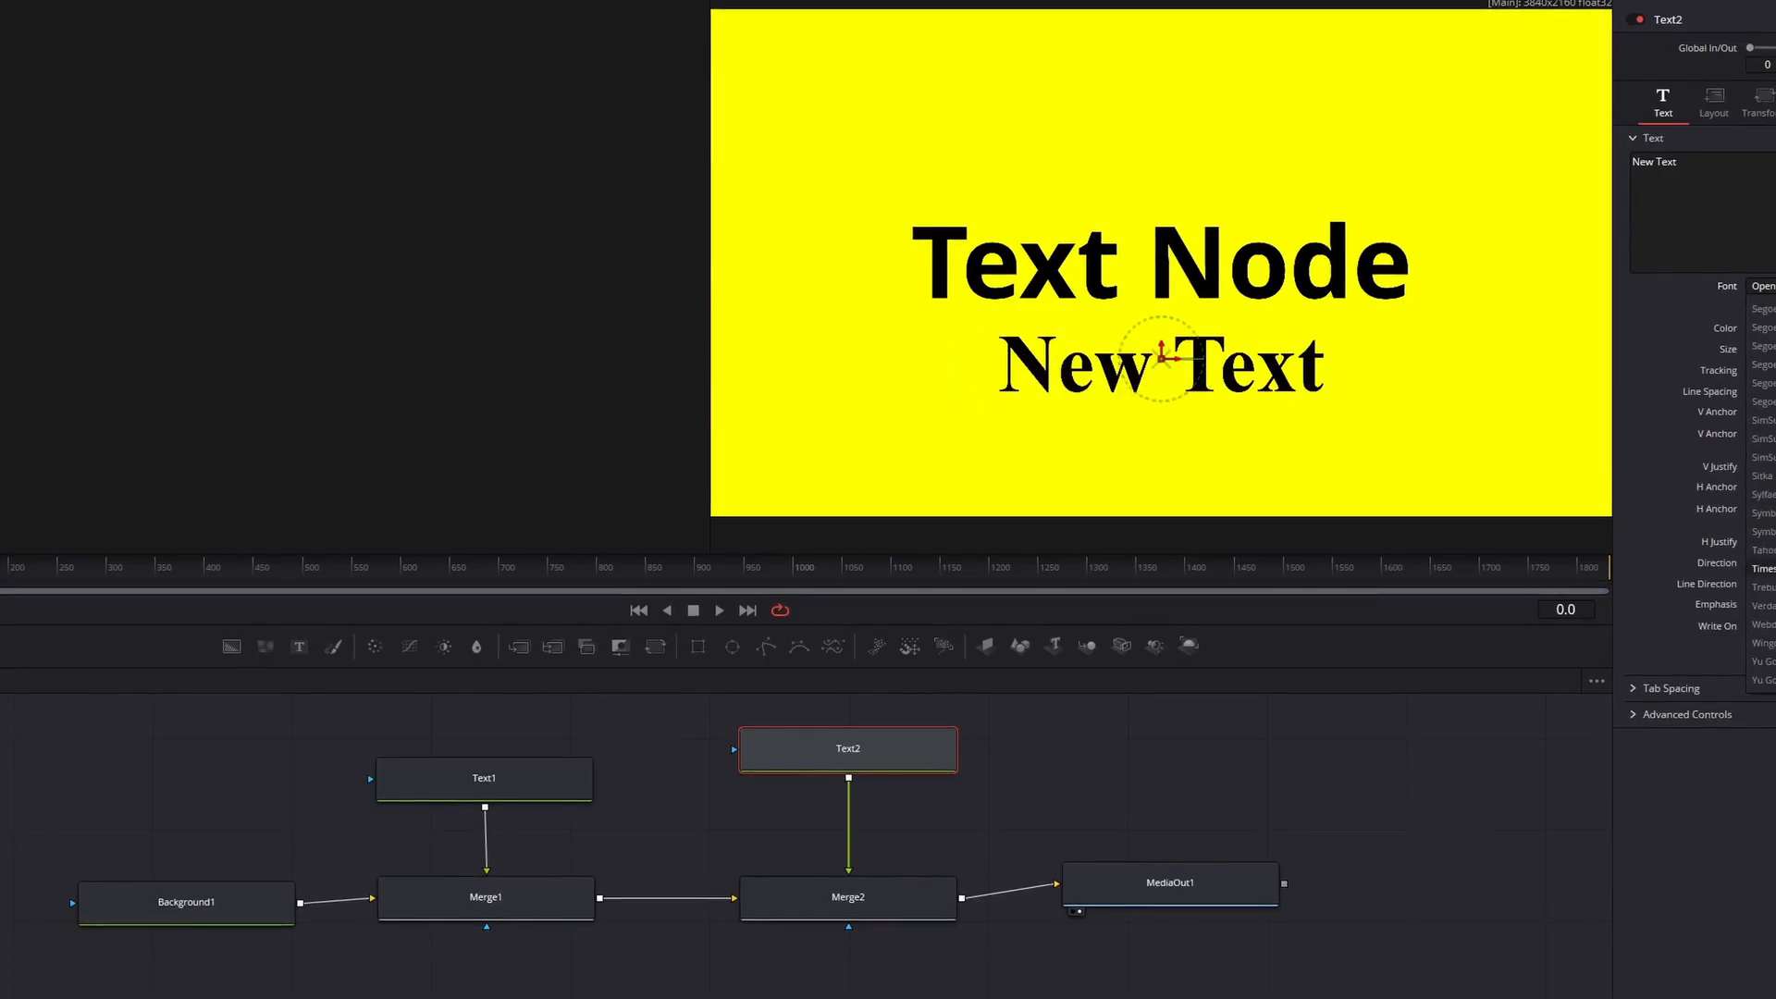
scroll(1762, 513, up, 2)
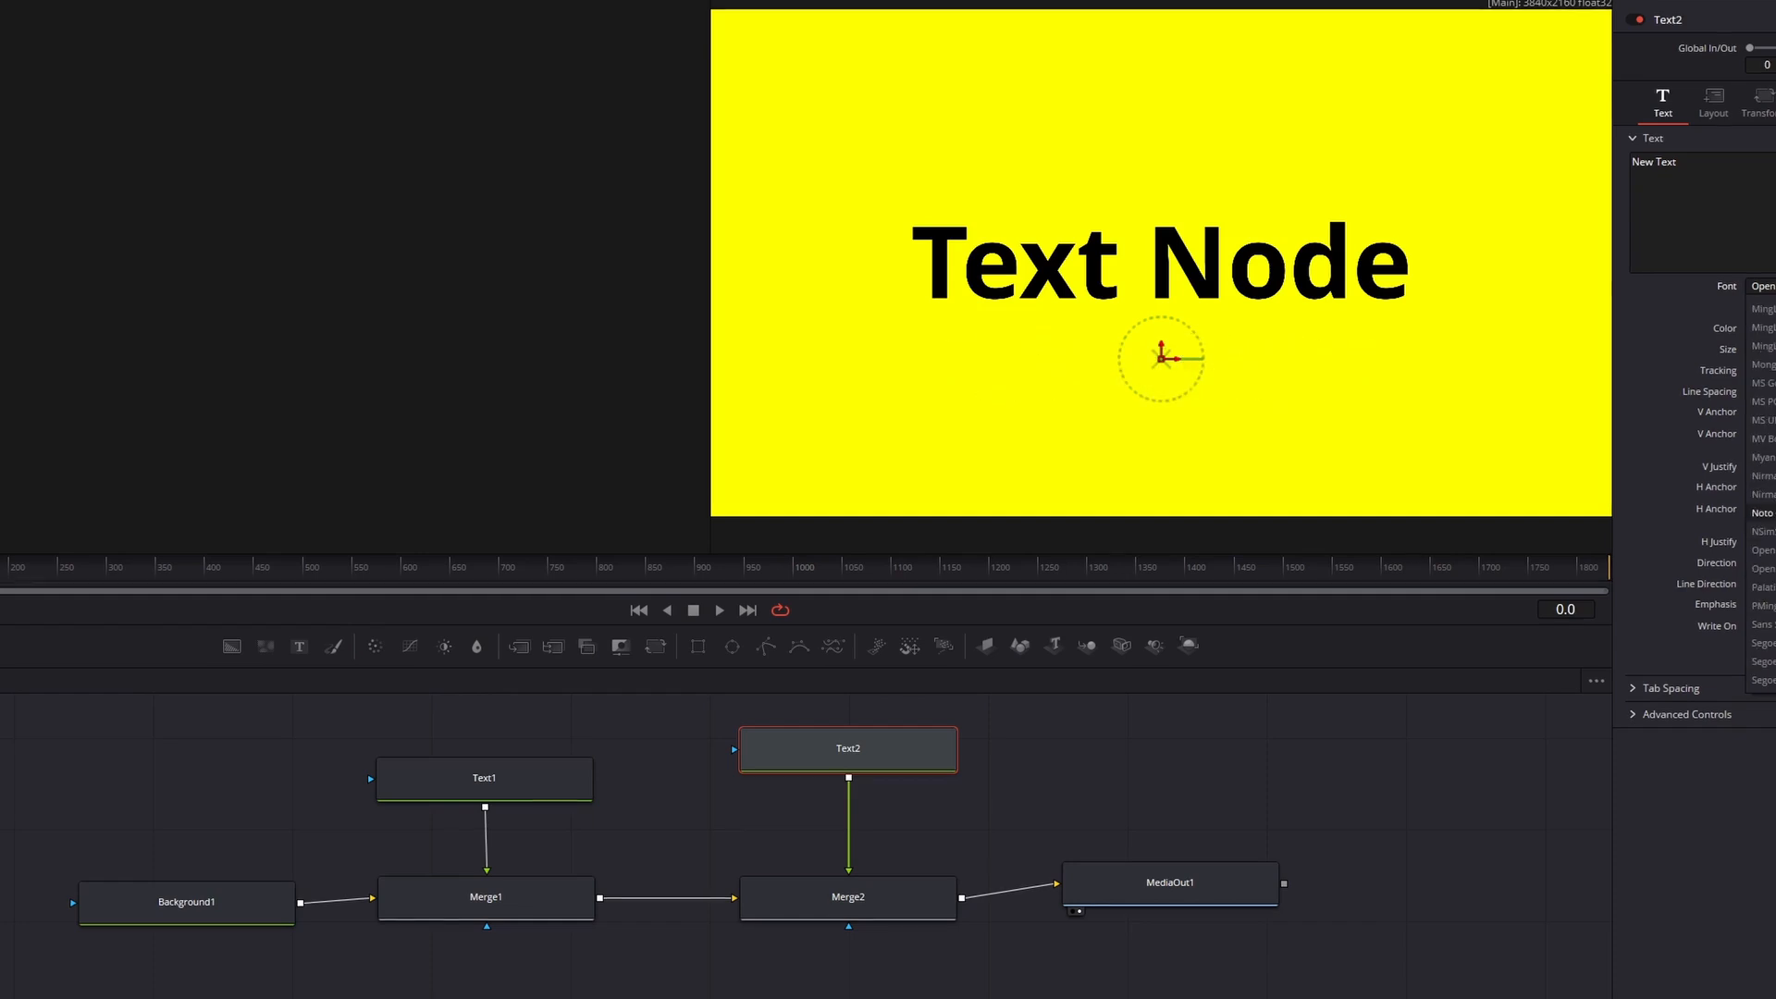
scroll(1762, 494, down, 2)
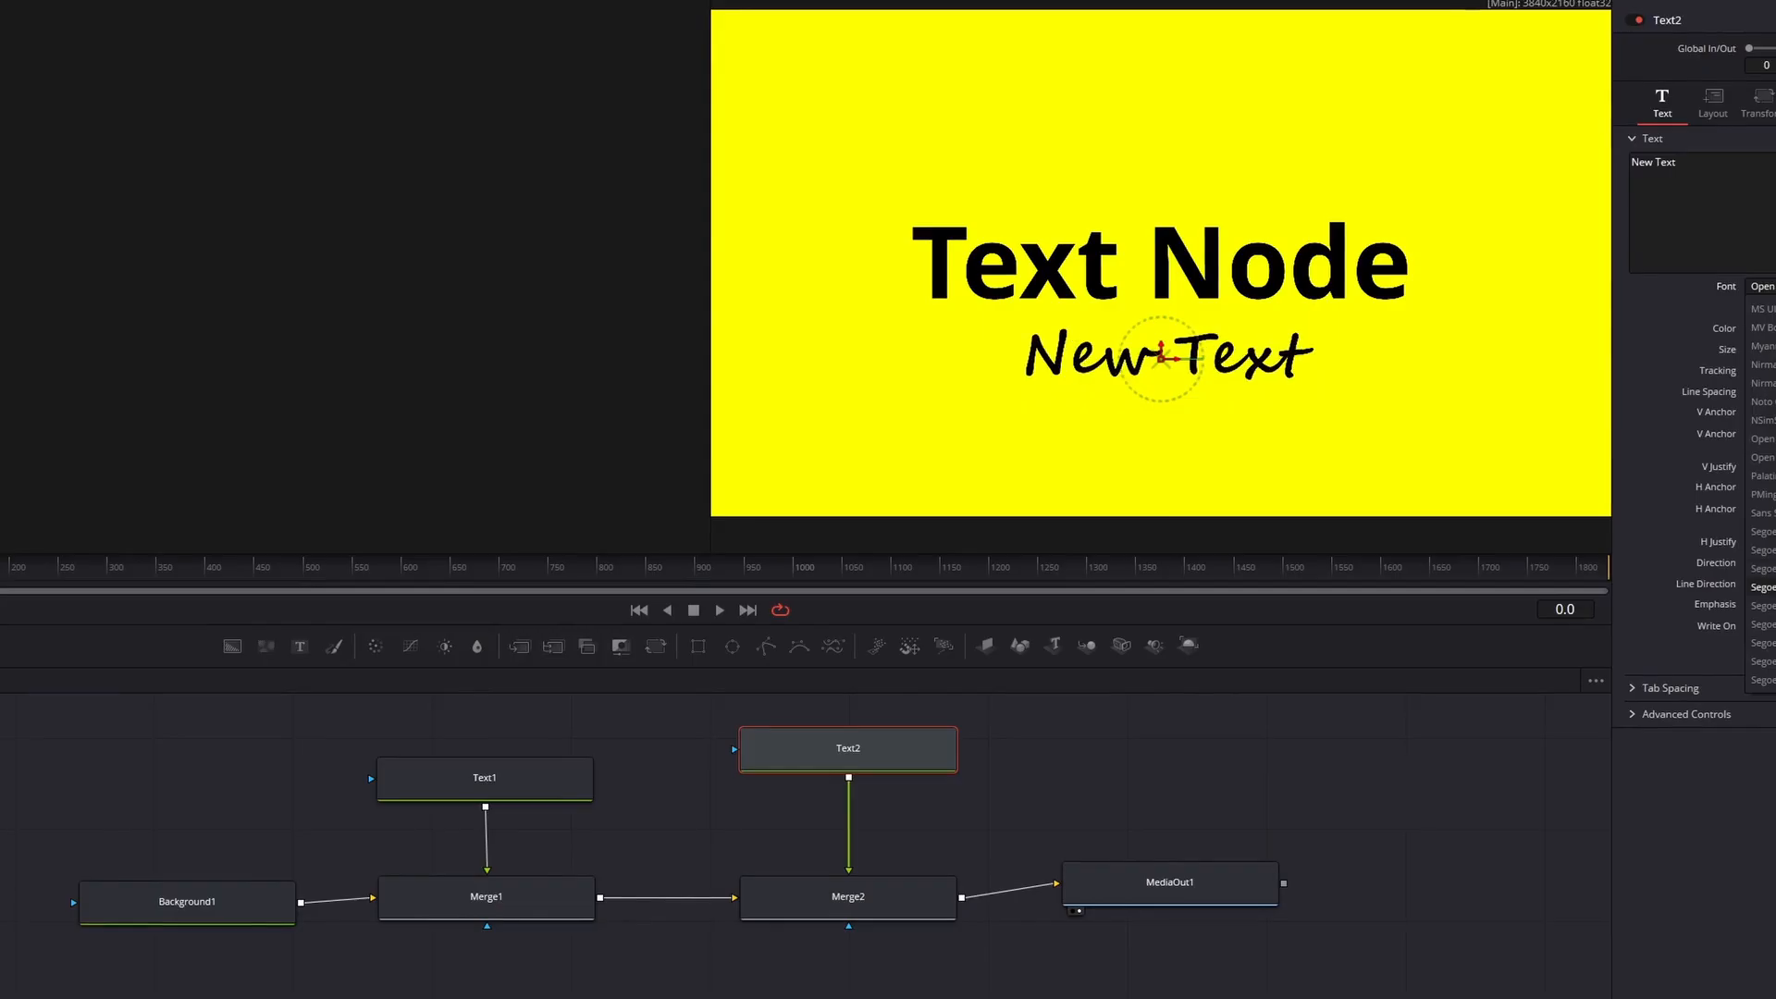
click(1762, 586)
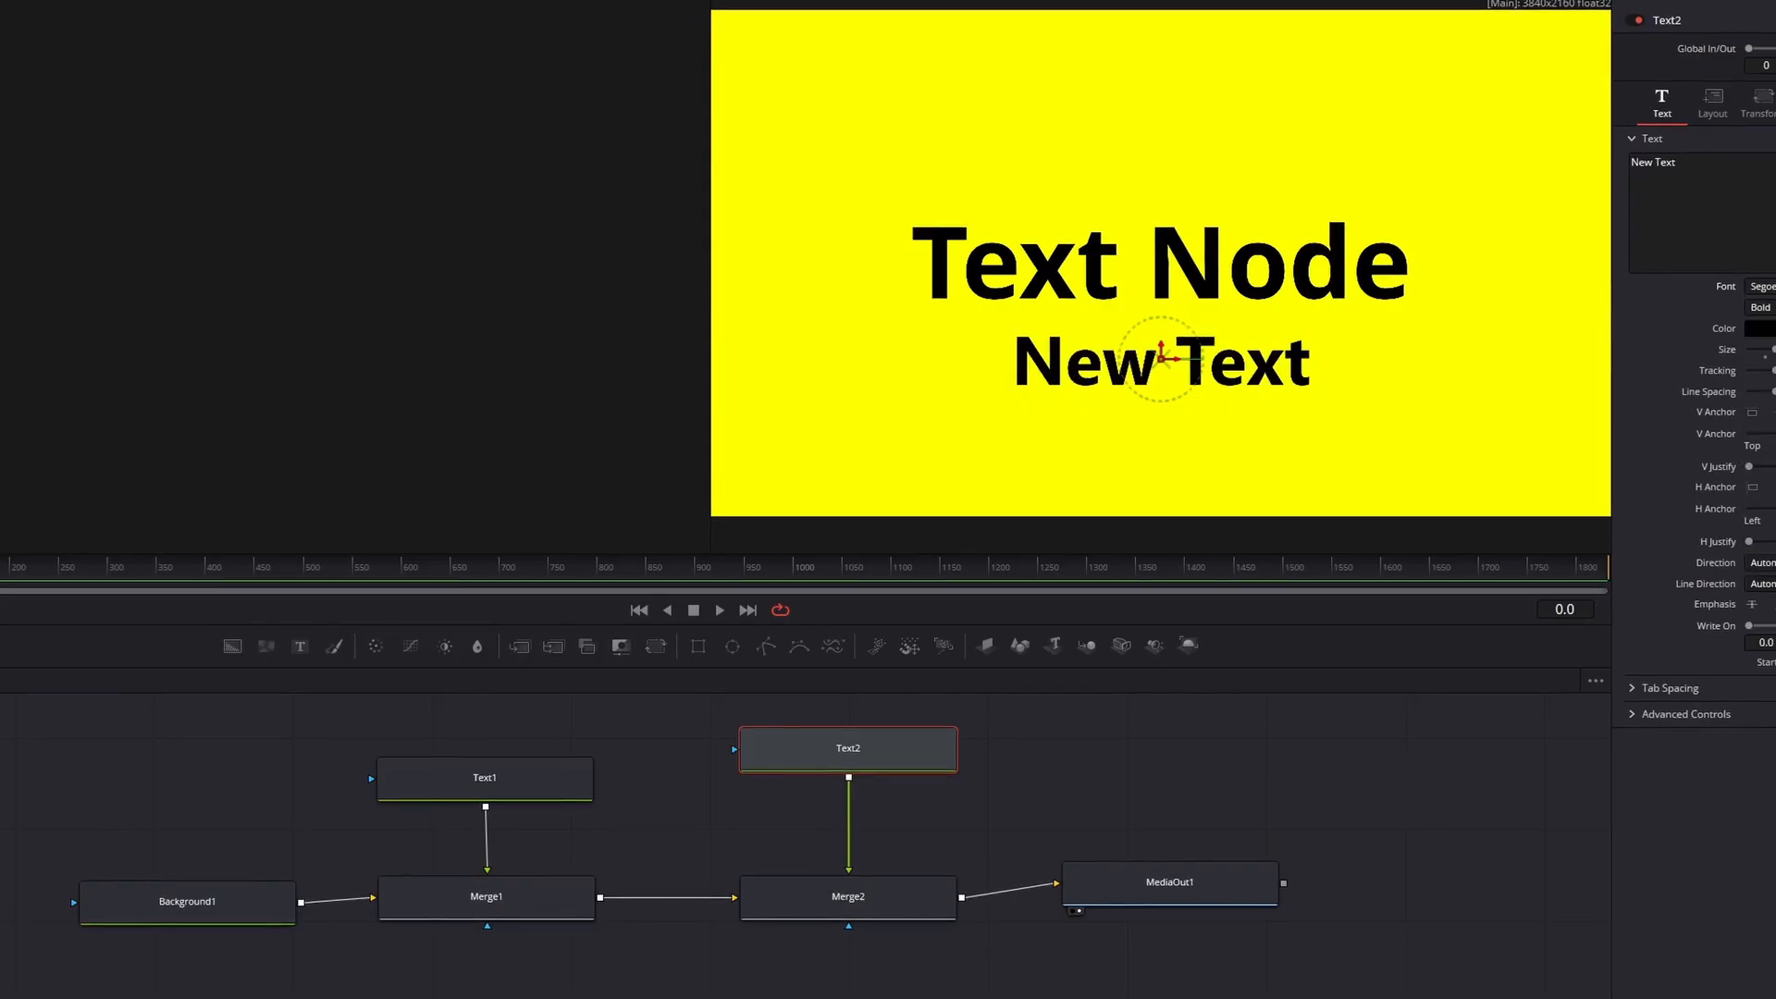
click(1763, 307)
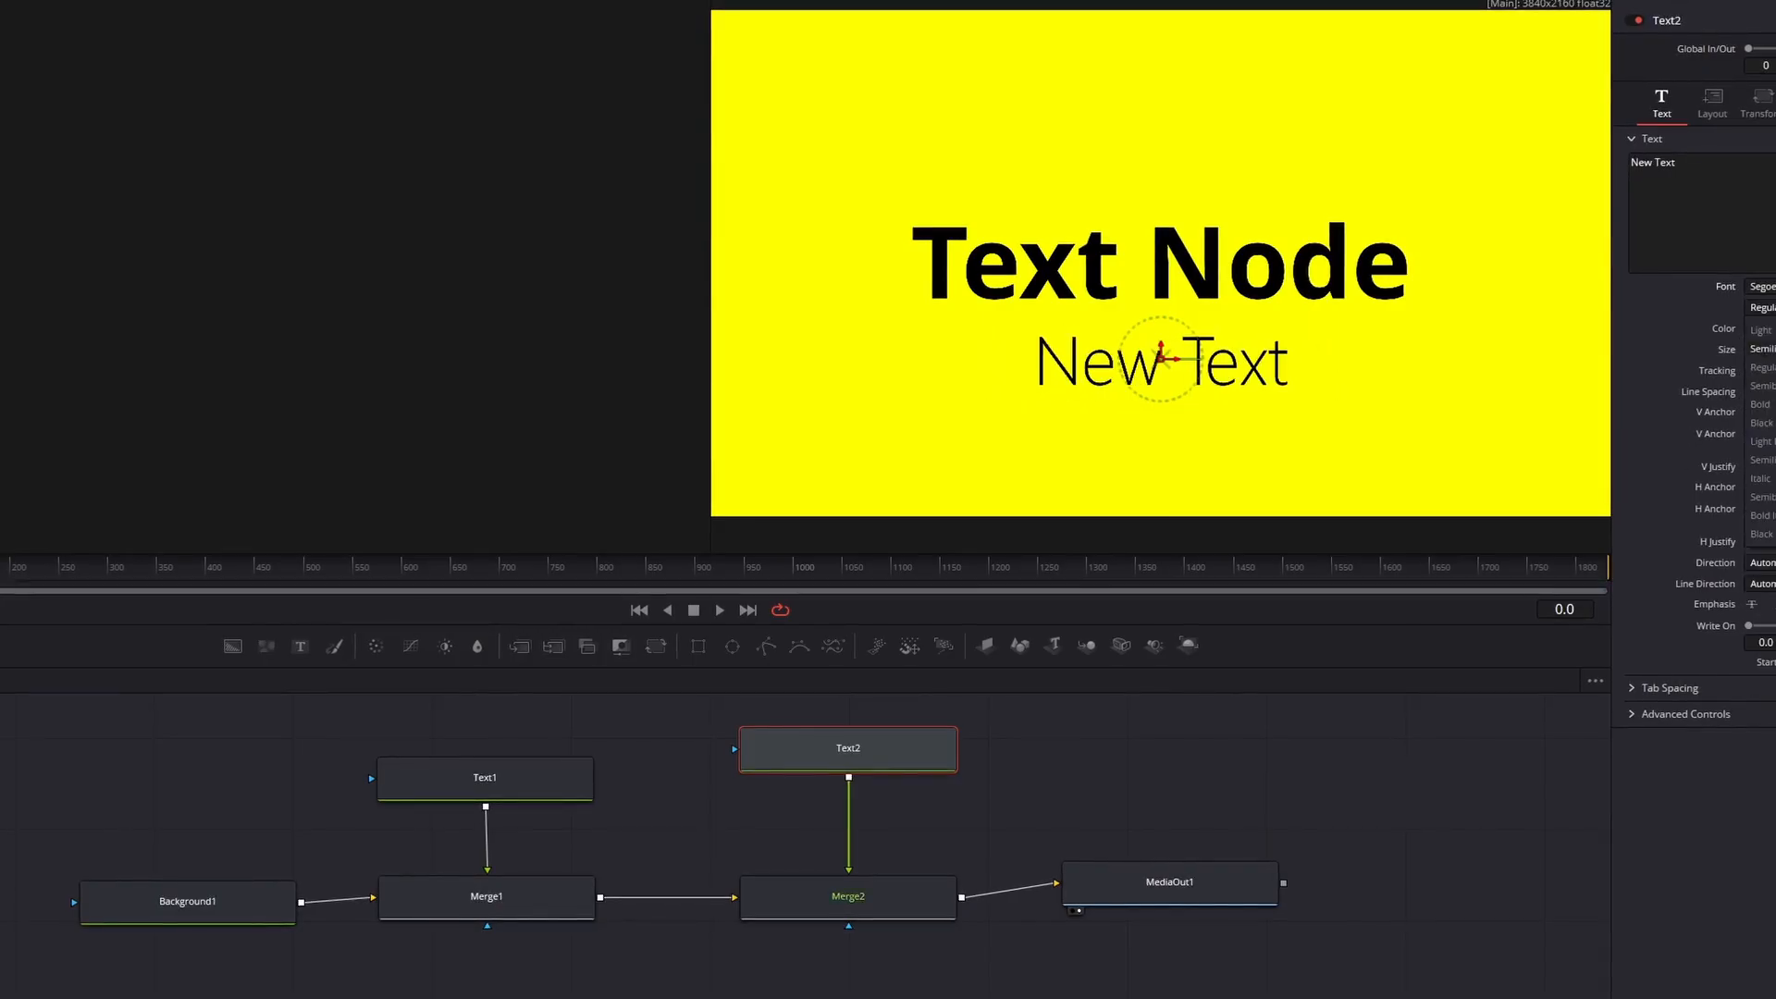
click(1760, 330)
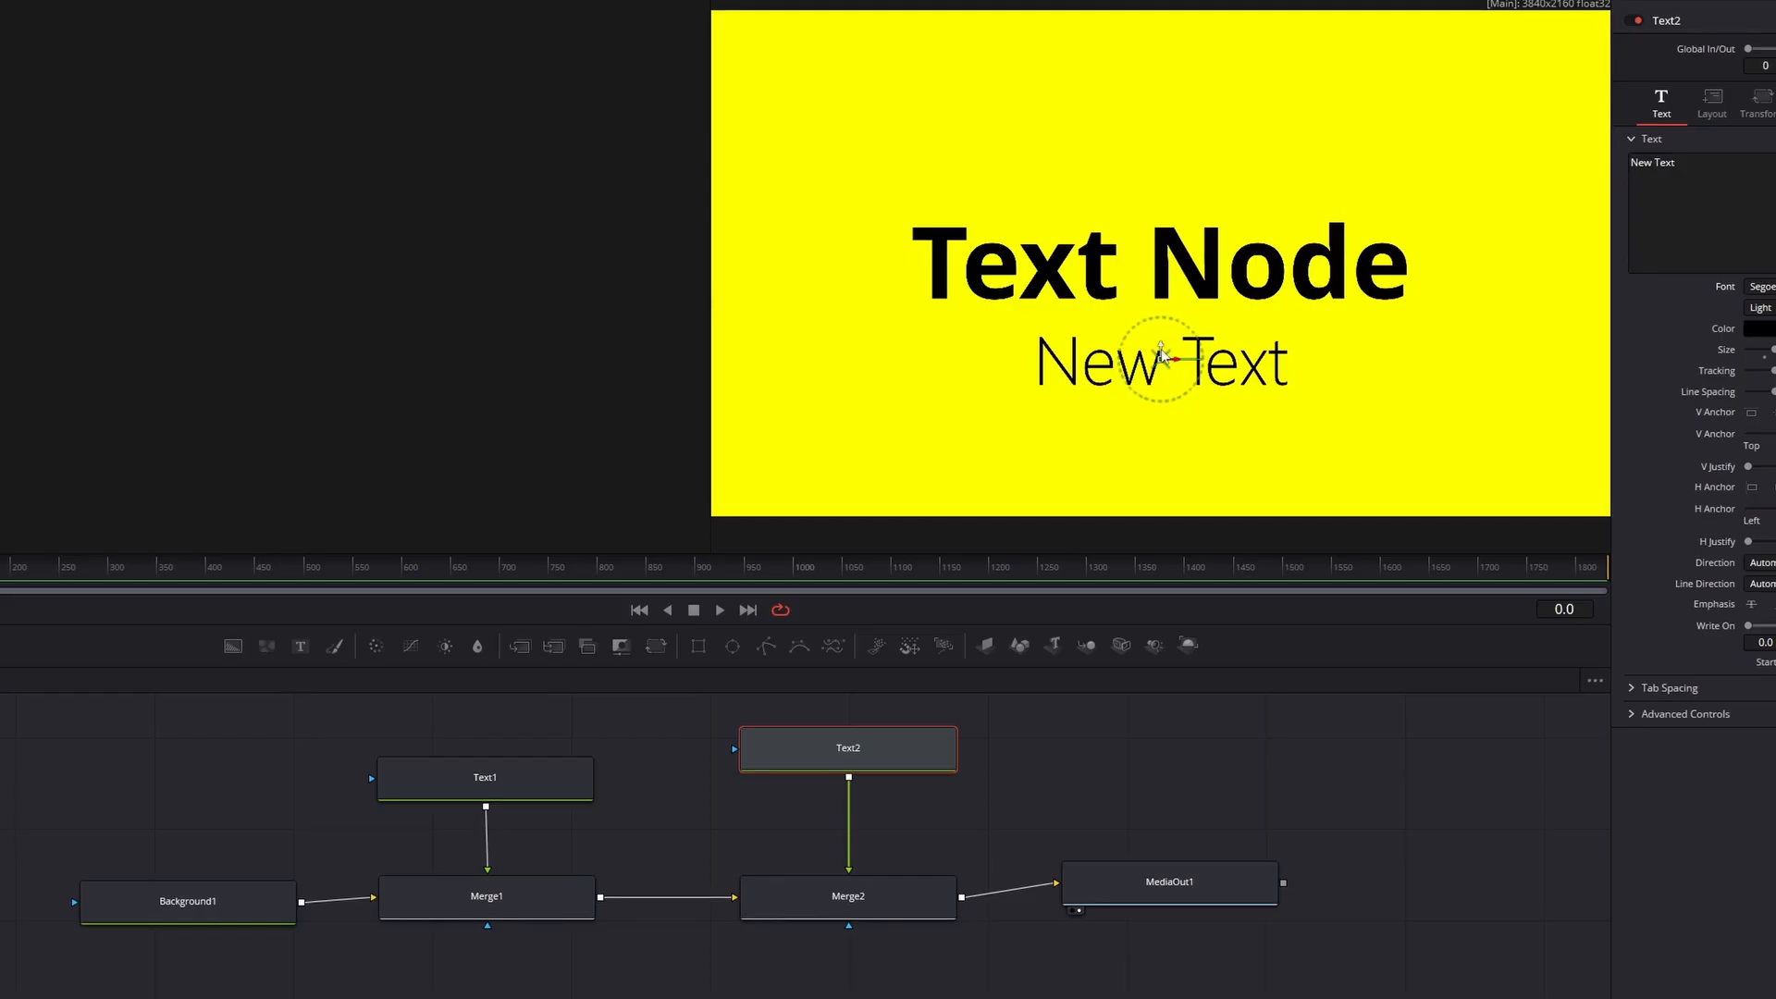
Step: Move "New Text" up directly beneath the "Text Node" title and widen its tracking to span about the title's width
drag(1163, 354, 1162, 327)
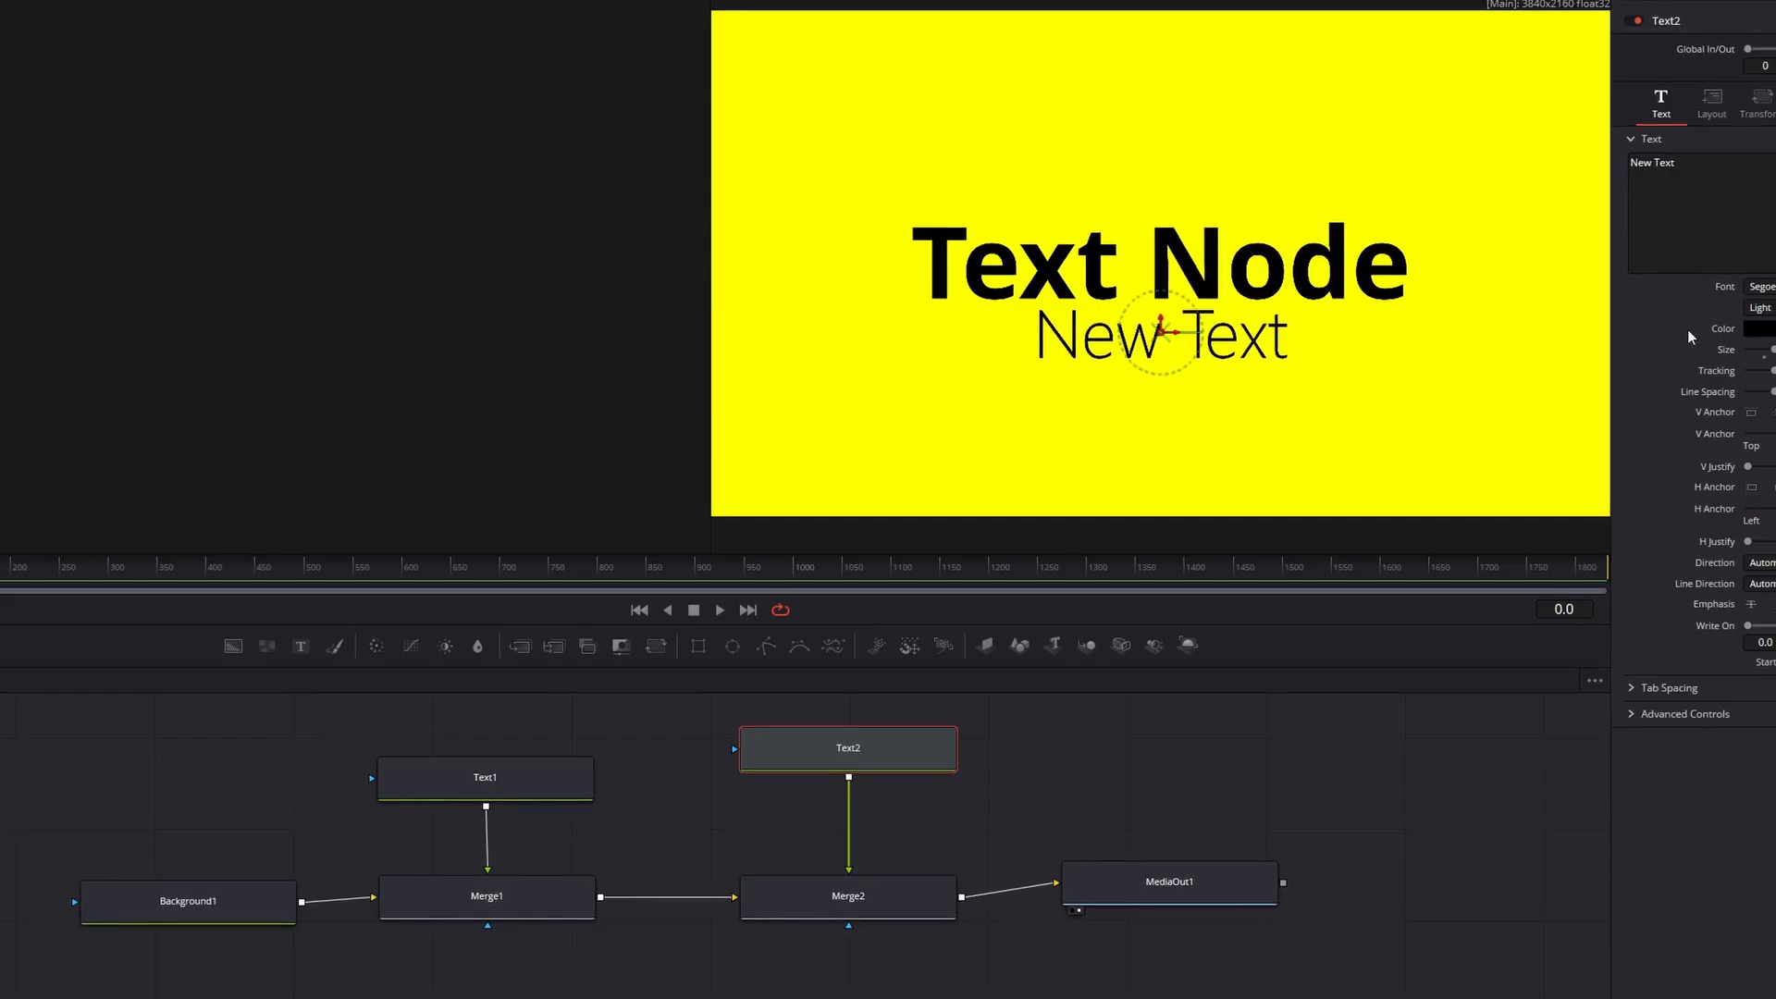
mouse_move(1773, 351)
mouse_down()
mouse_move(1775, 370)
mouse_move(1770, 352)
mouse_up()
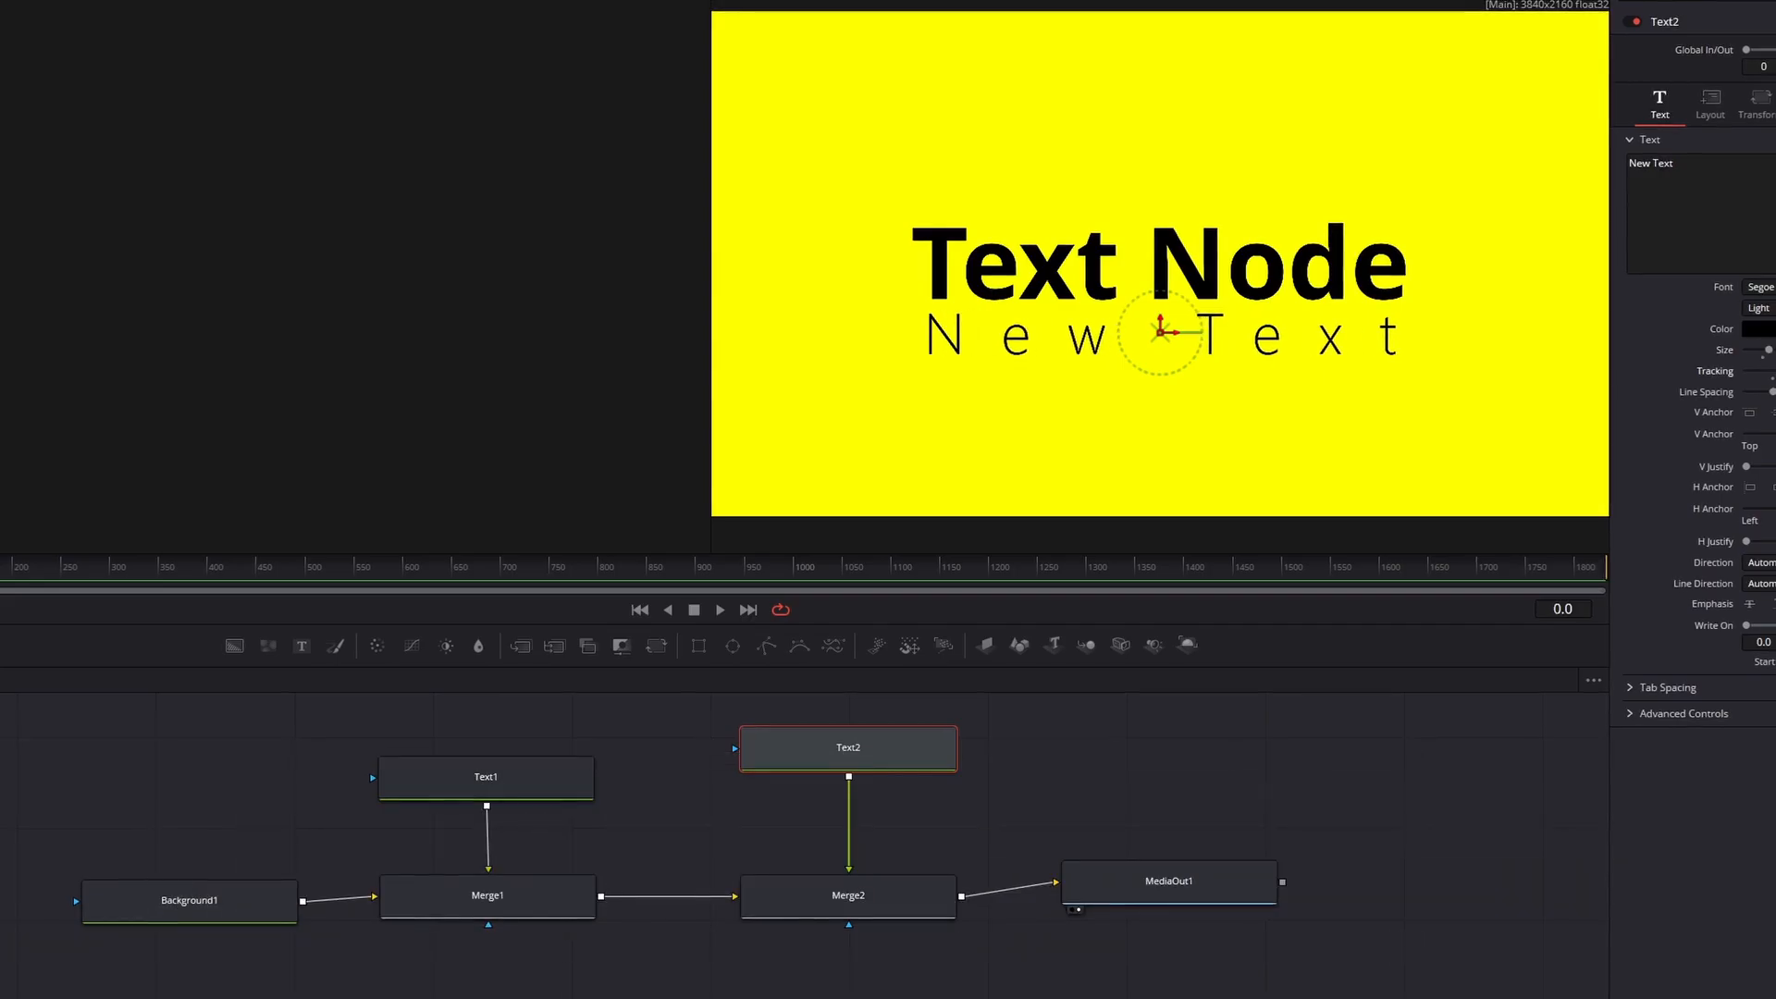
Step: Lighten the Text2 color slightly from pure black to a very dark gray
click(1769, 330)
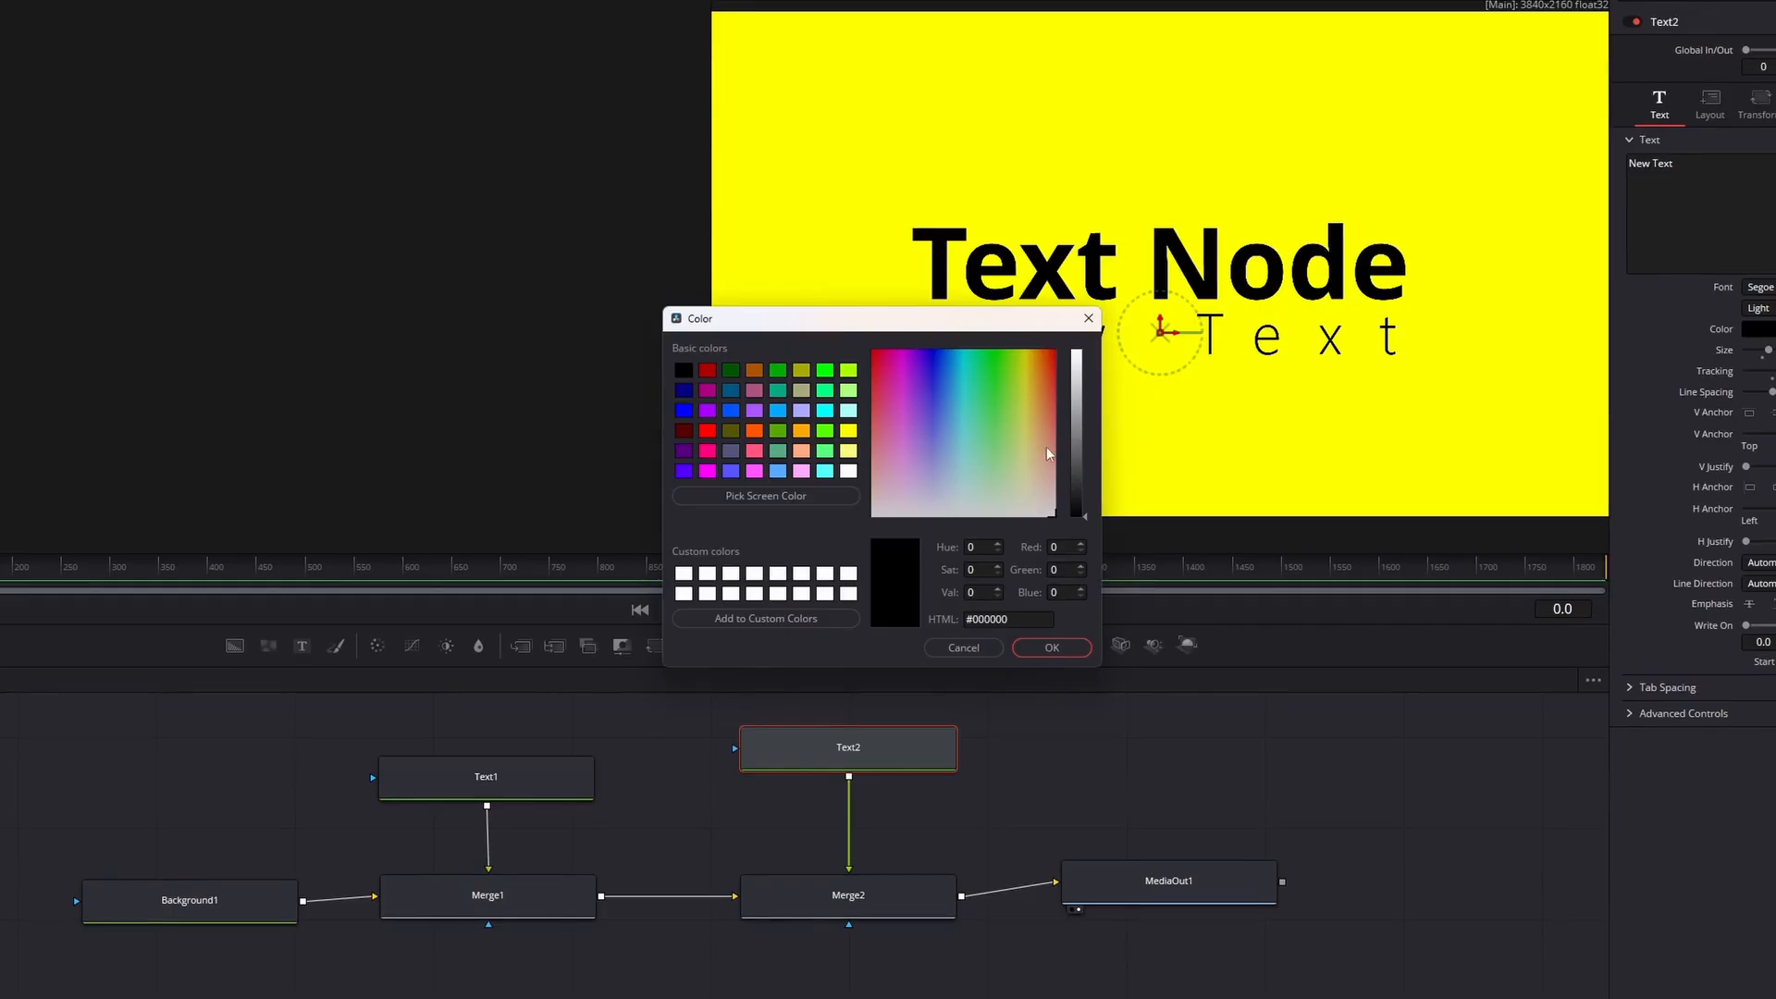
drag(1080, 513, 1076, 494)
click(1052, 647)
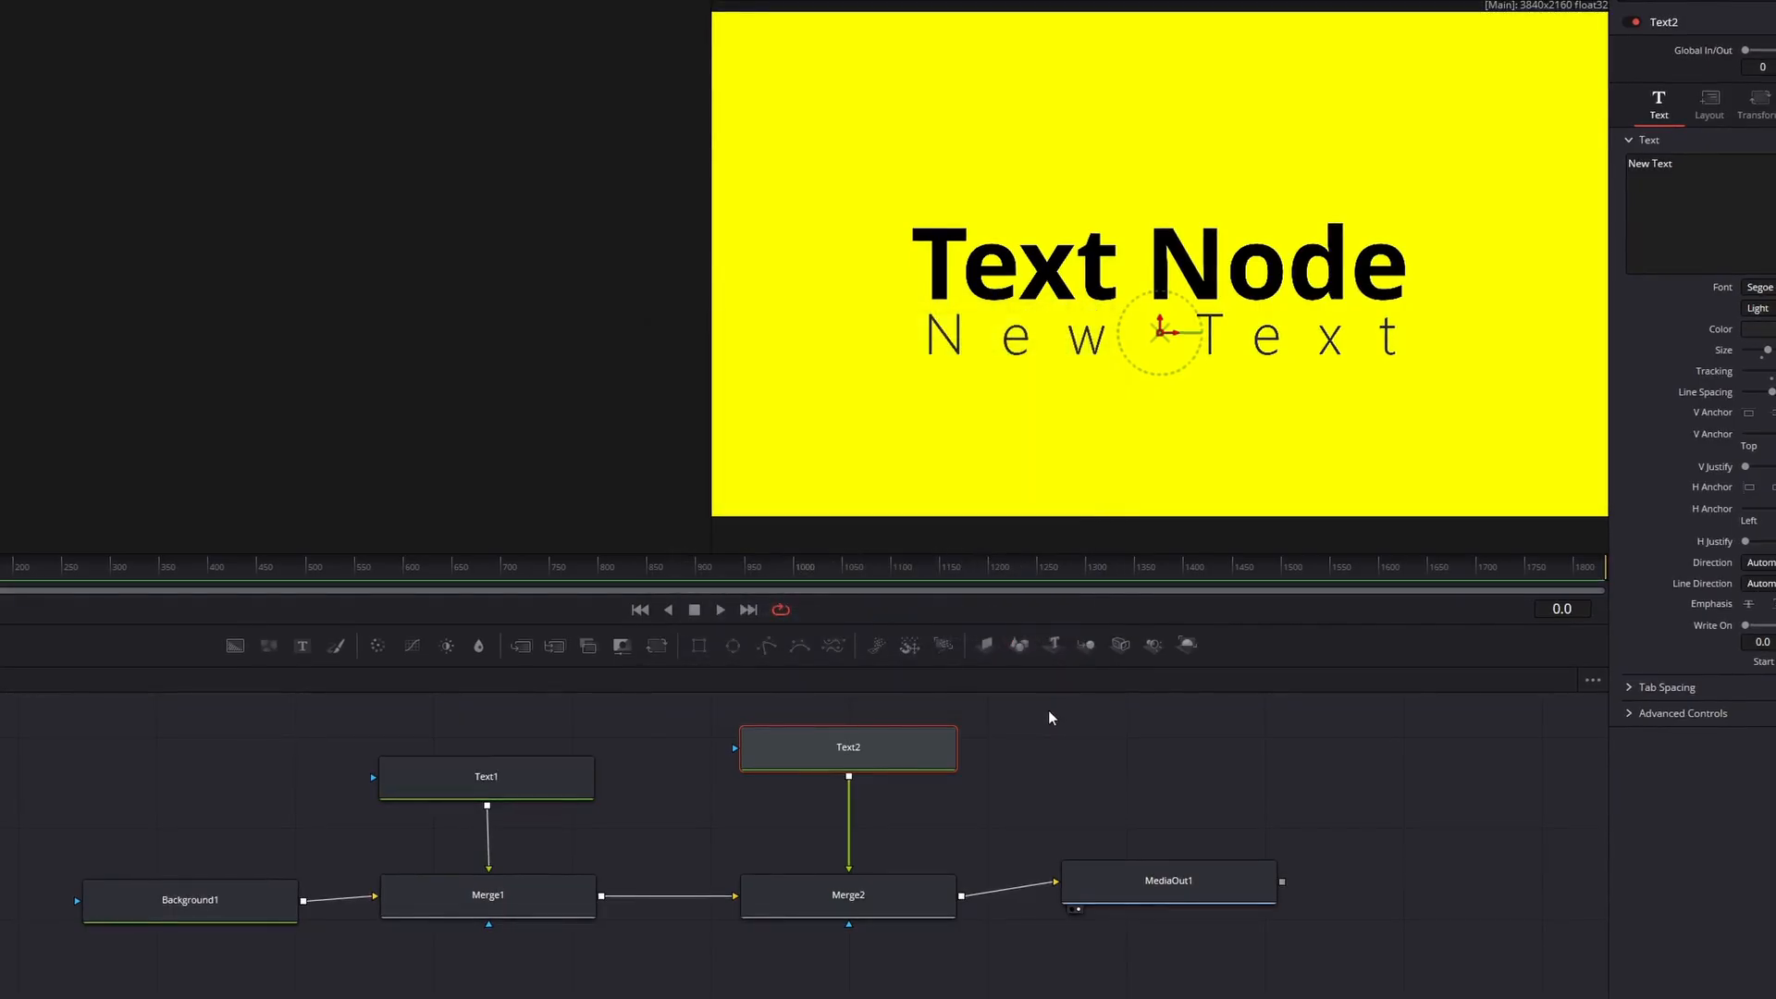
Step: Review how Background1, Merge1 and Merge2 feed into MediaOut1, and line MediaOut1 up with Merge2
click(858, 890)
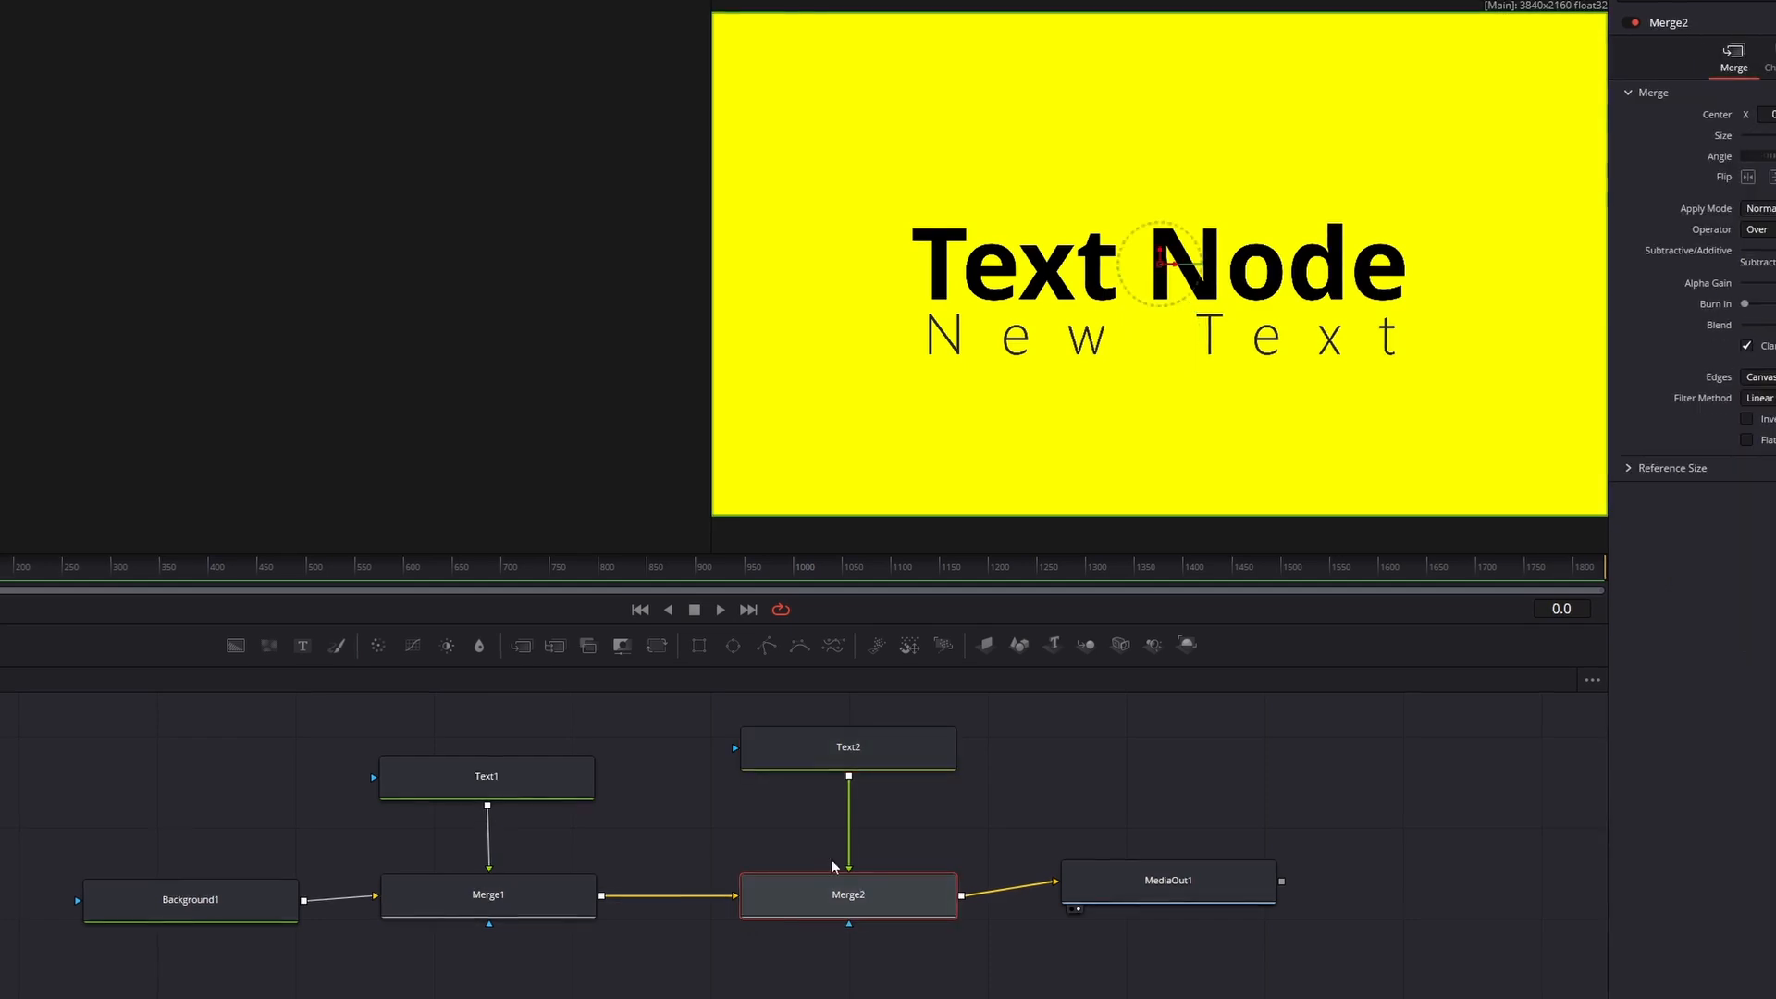
mouse_move(841, 925)
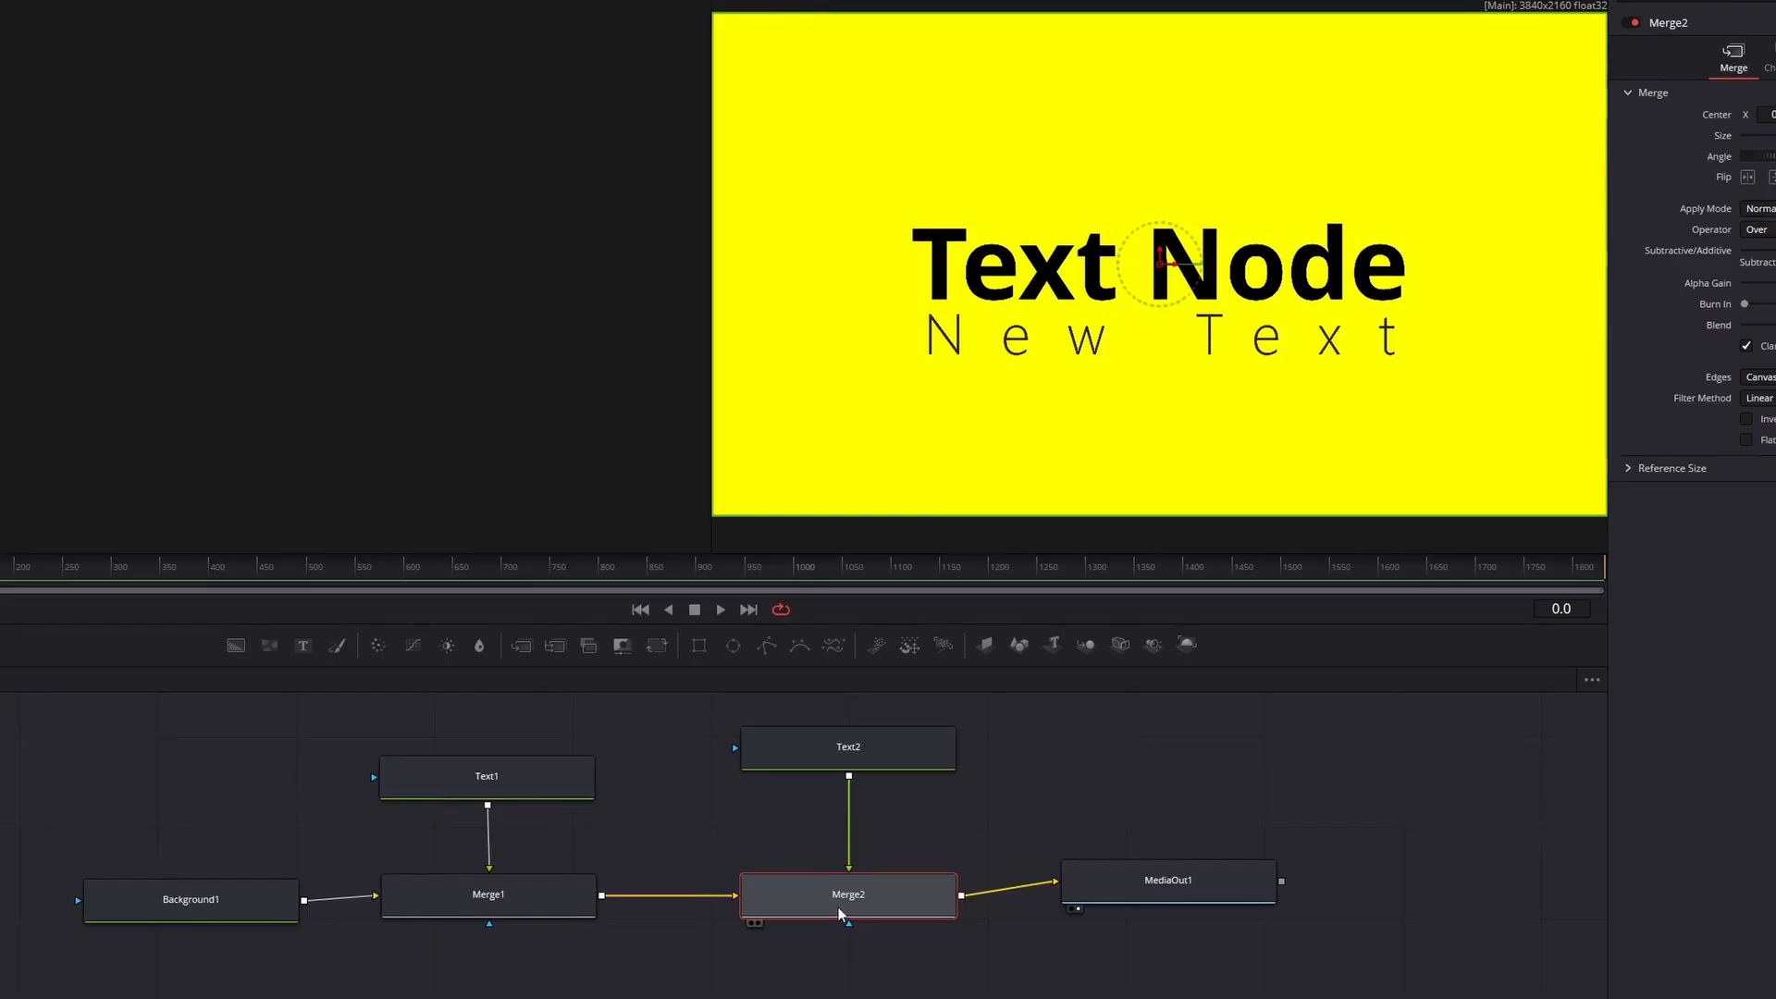
click(235, 895)
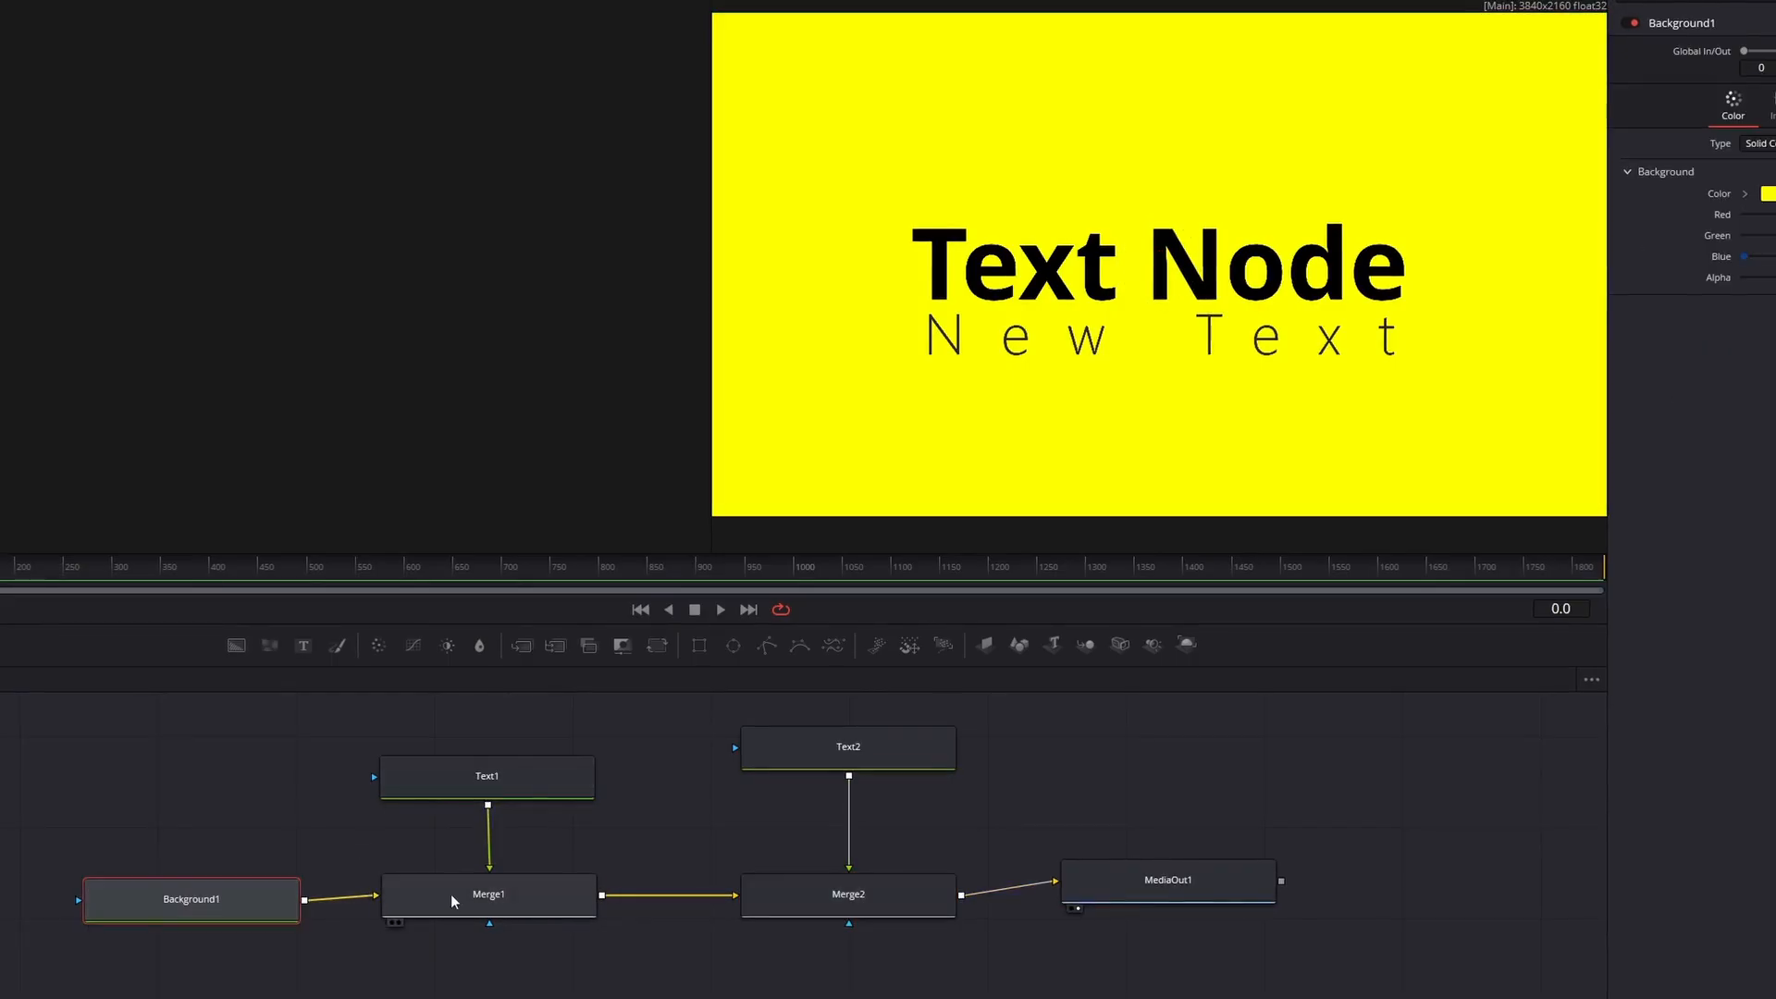
click(491, 902)
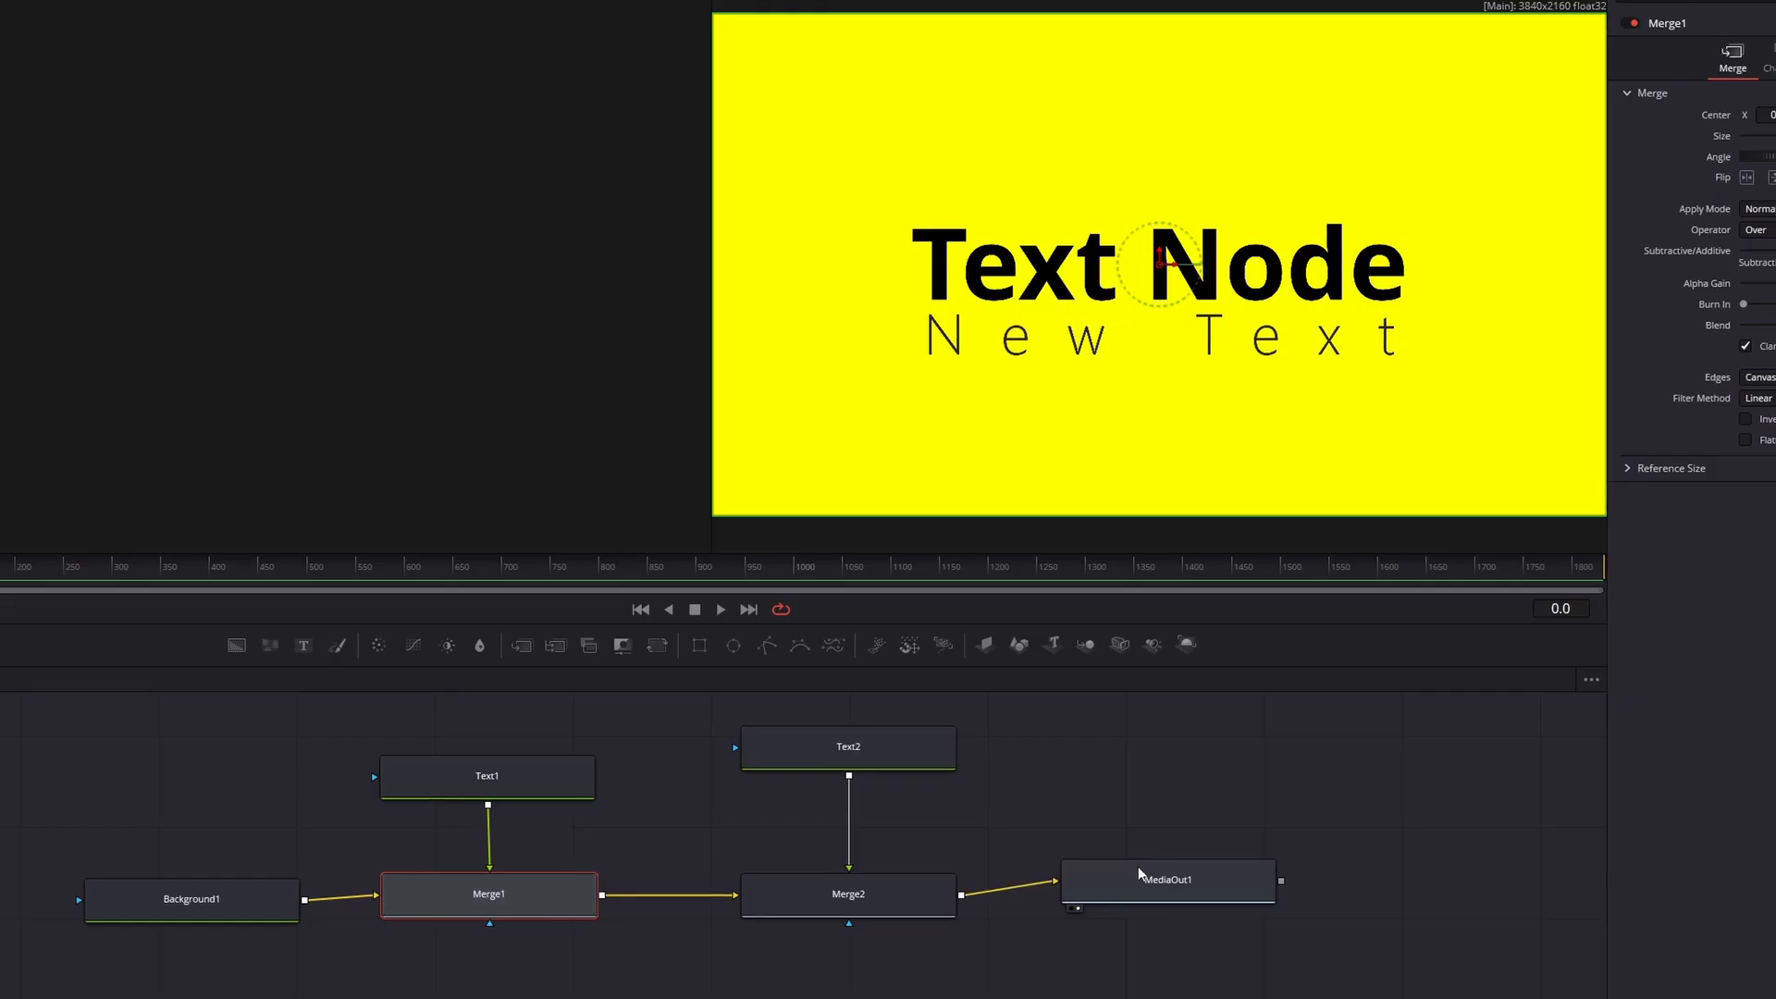
drag(1139, 886, 1140, 896)
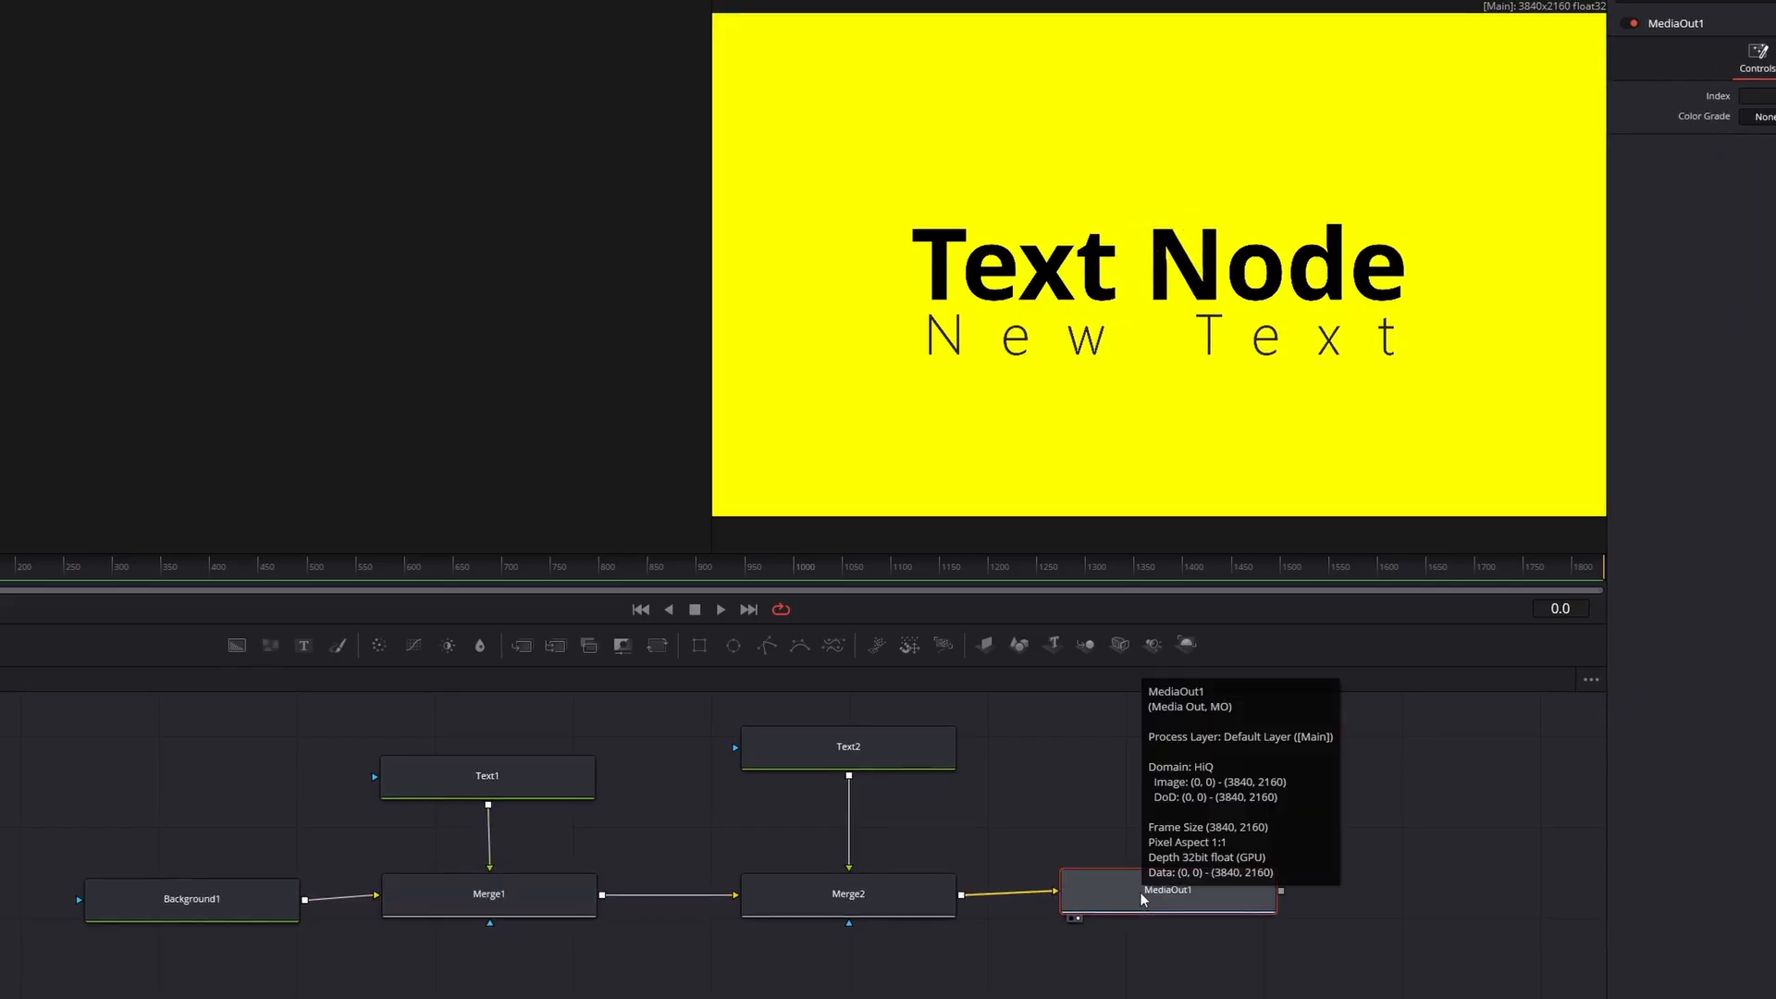
Step: Preview the composition as the myvideo clip on the Edit page, and return to the Fusion page
key(shift+4)
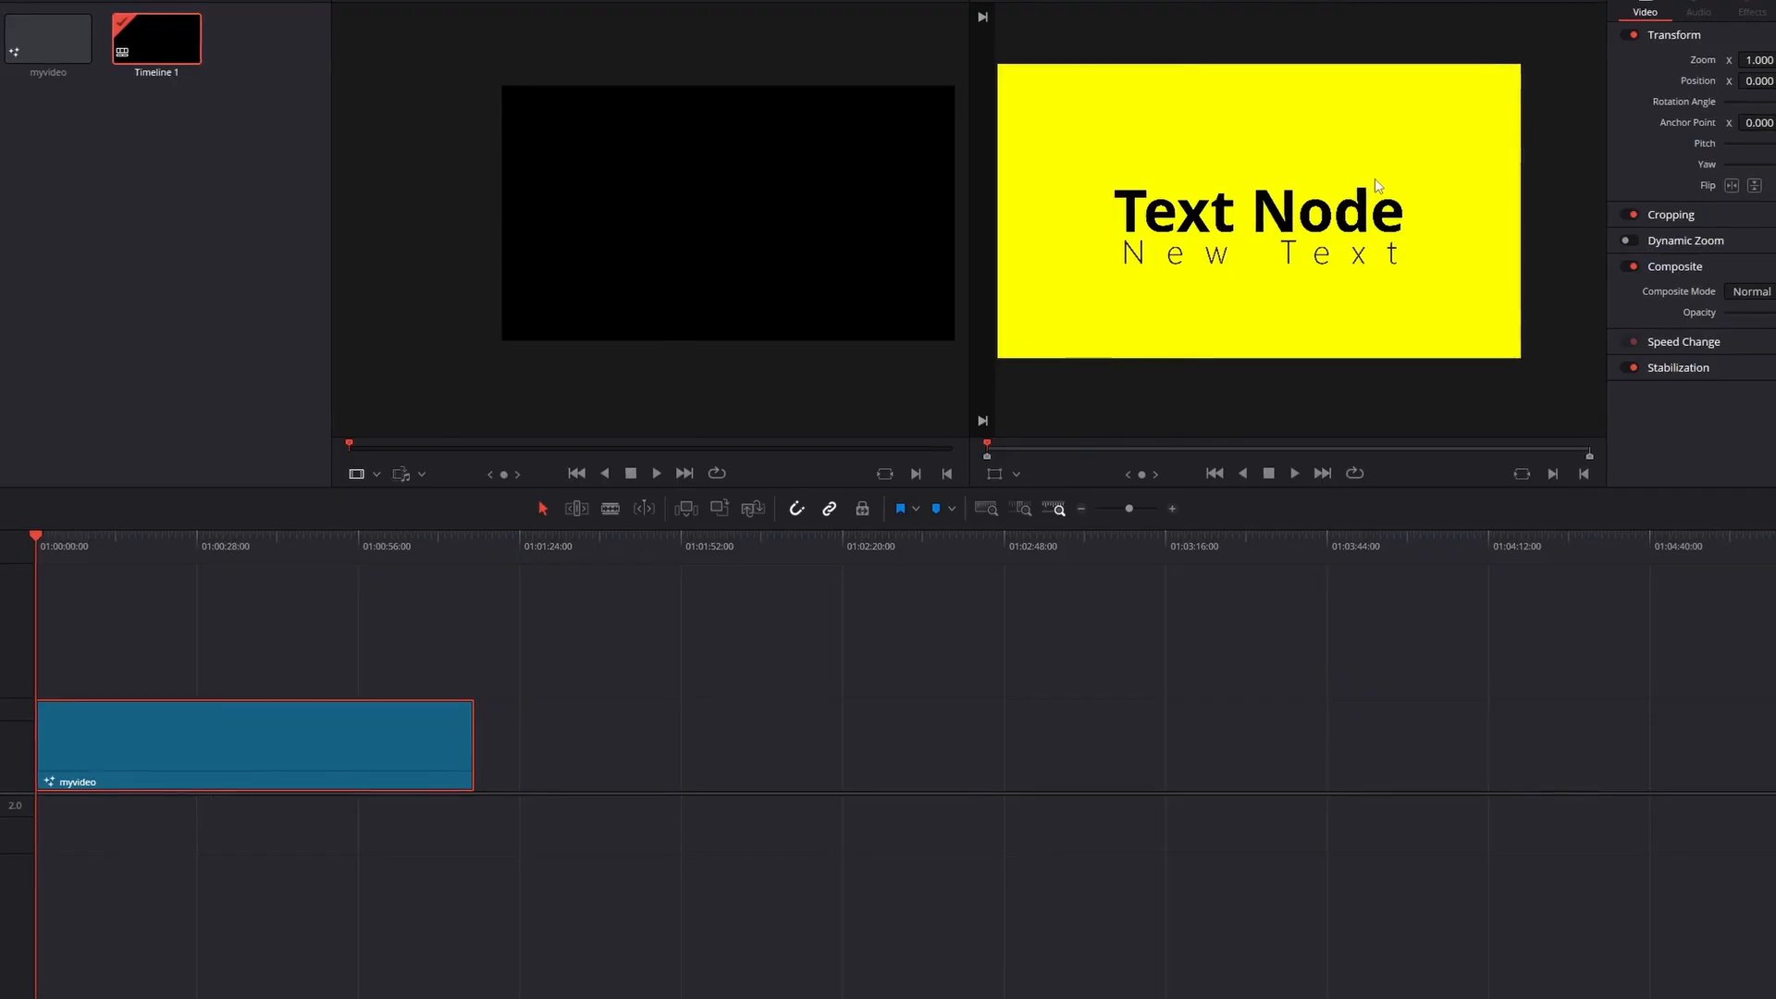
key(ctrl+f)
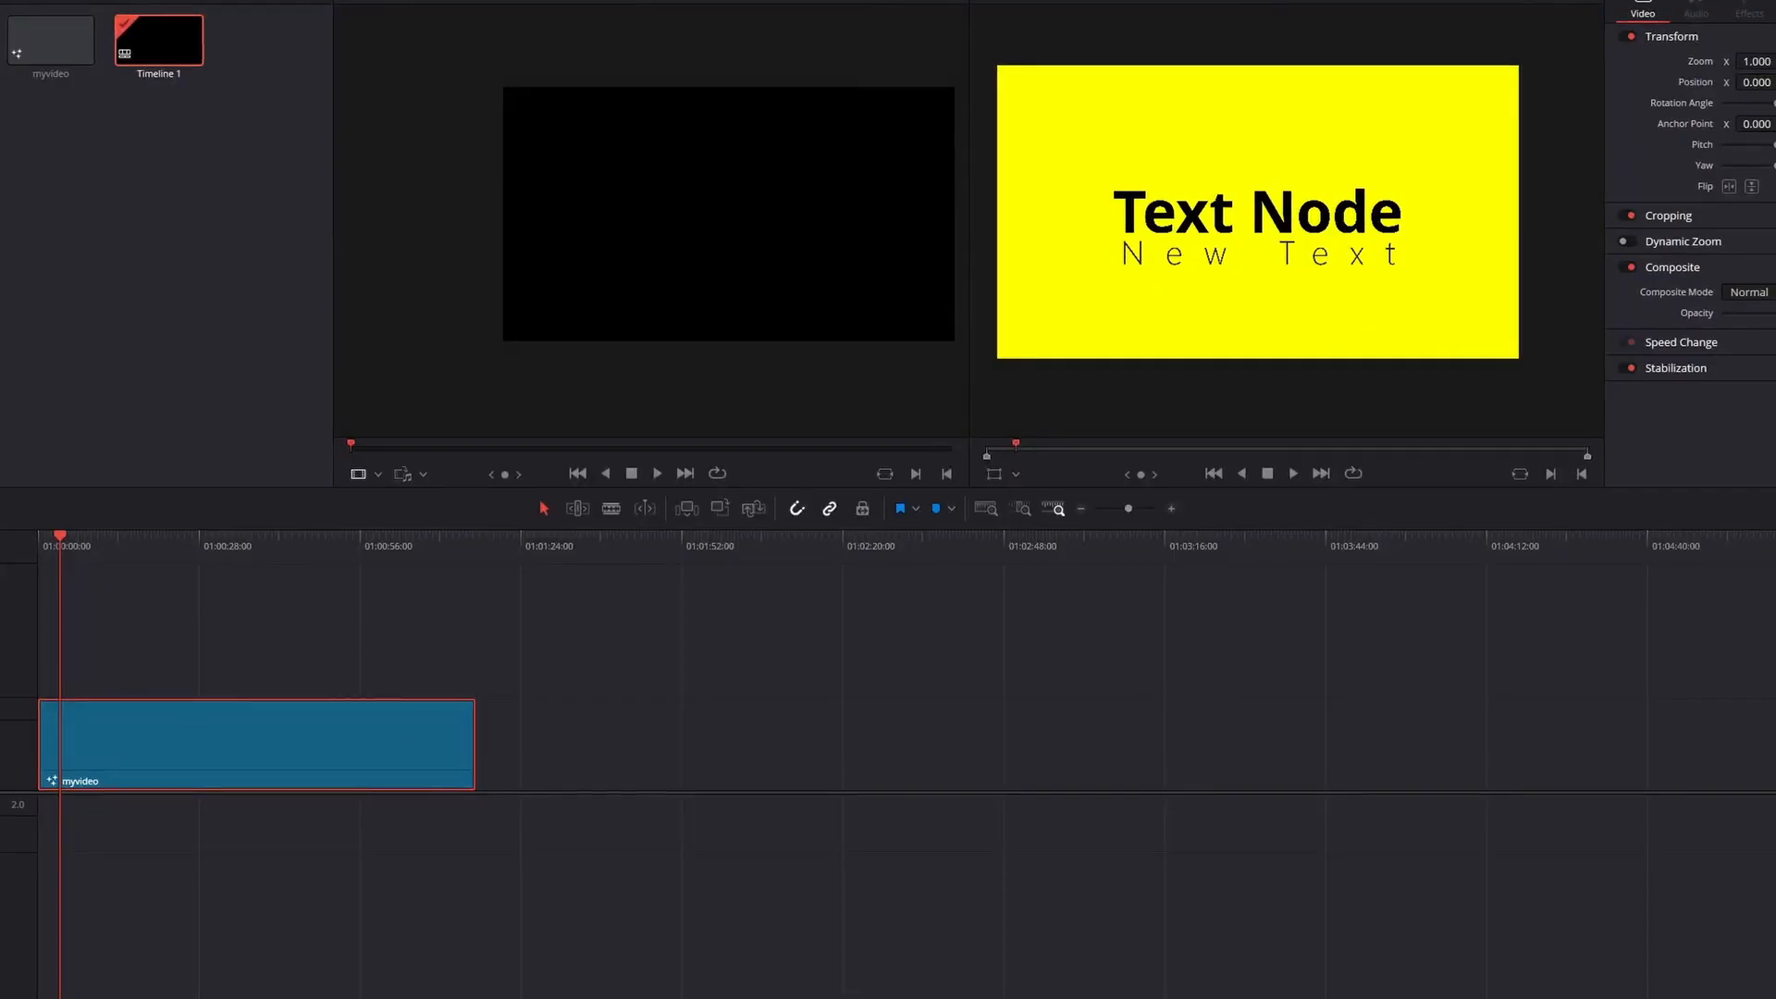
click(802, 997)
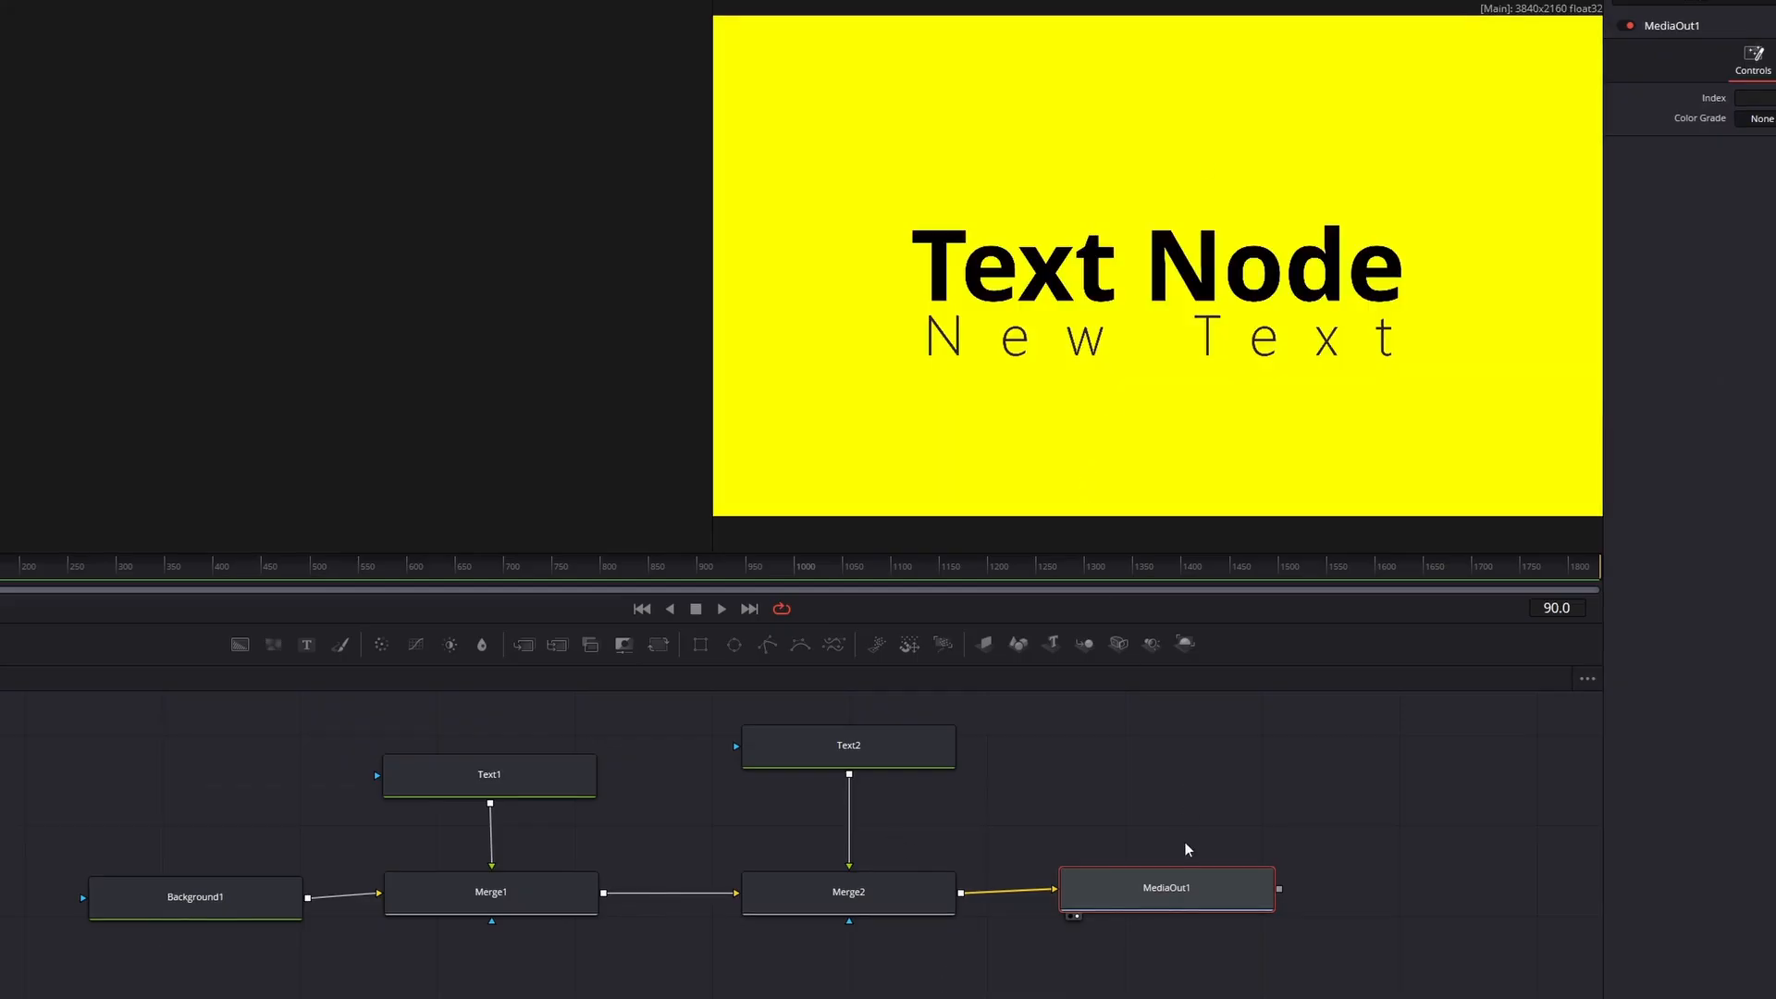
Step: Shift MediaOut1 further right to make room, and bring Text1 and Text2 down to roughly the same height above their Merge nodes
drag(1194, 902, 1380, 908)
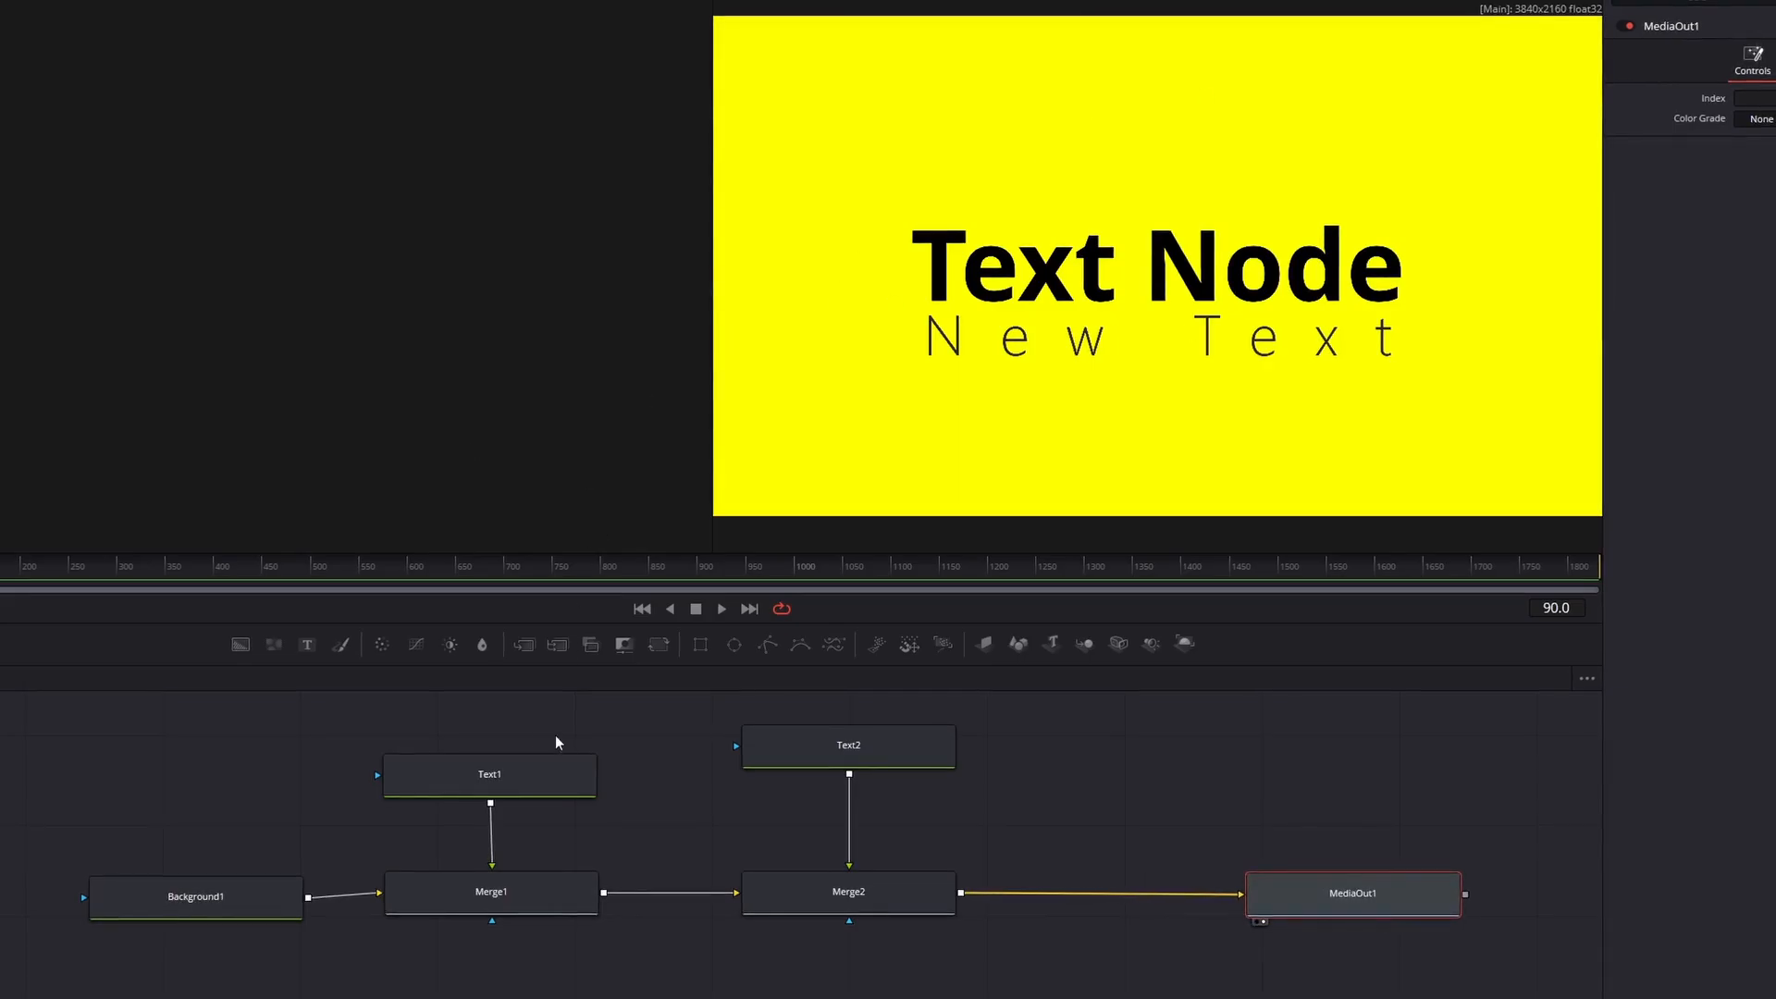
drag(451, 737, 914, 786)
click(1013, 748)
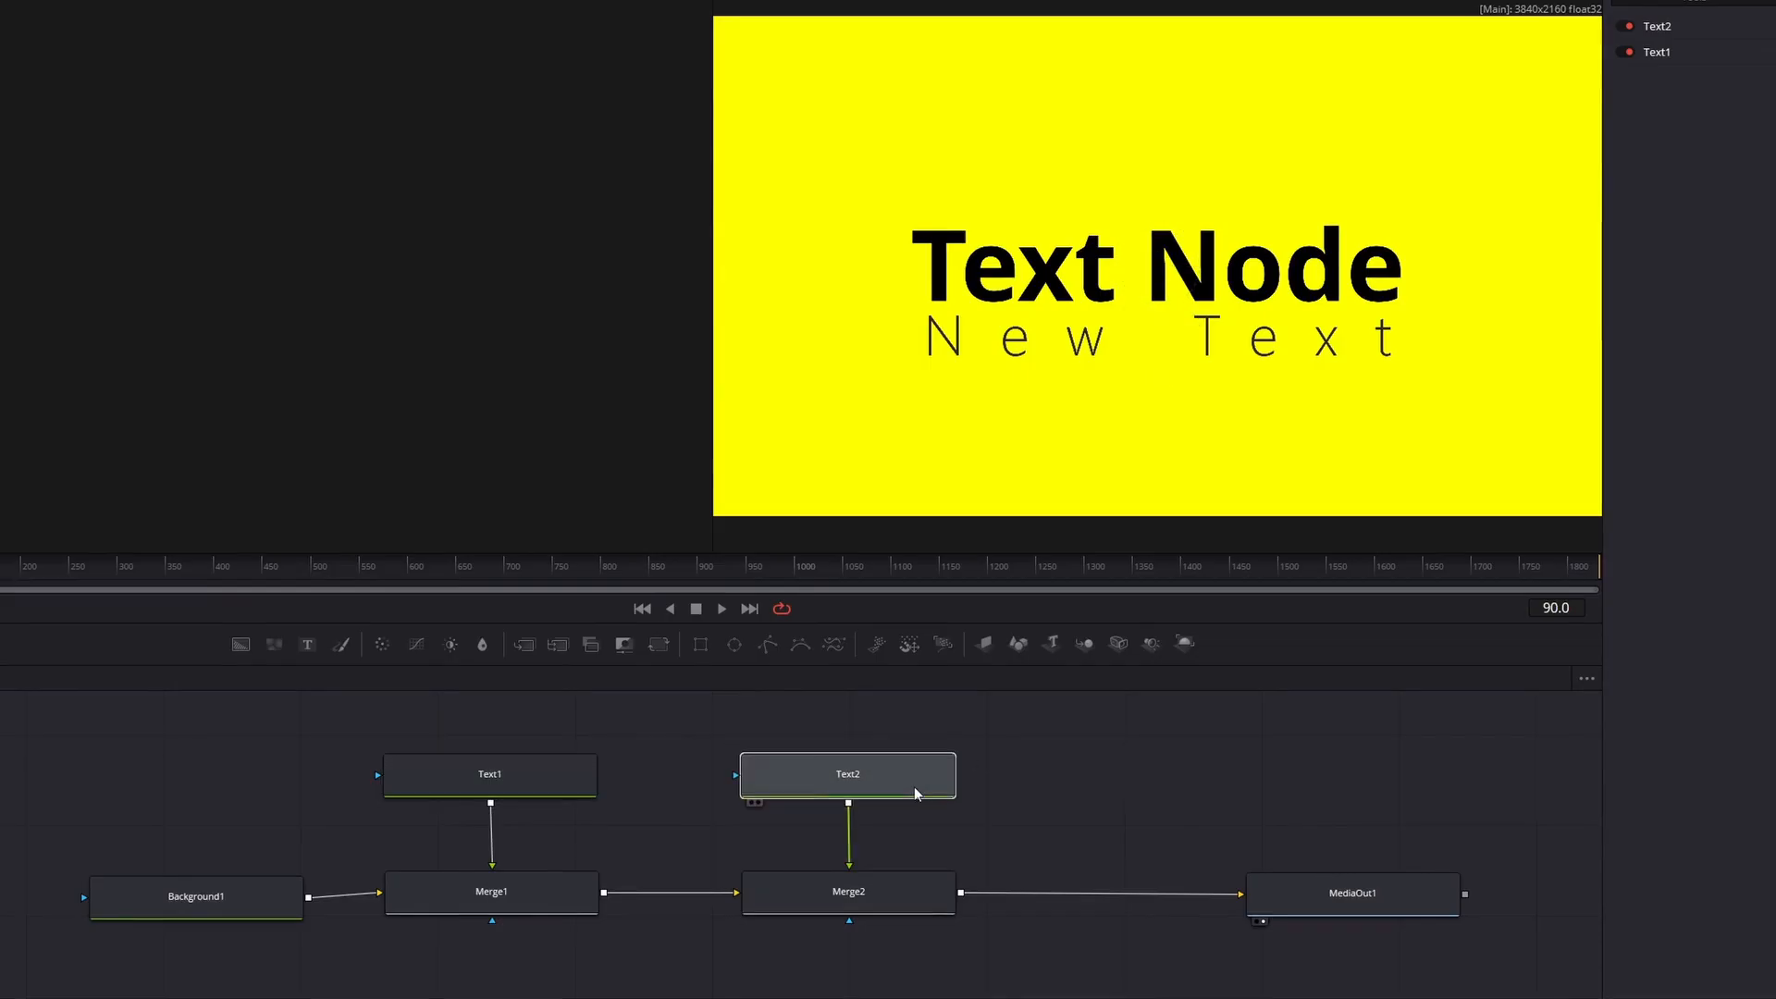
mouse_move(597, 797)
mouse_down()
mouse_move(581, 800)
mouse_move(602, 795)
mouse_up()
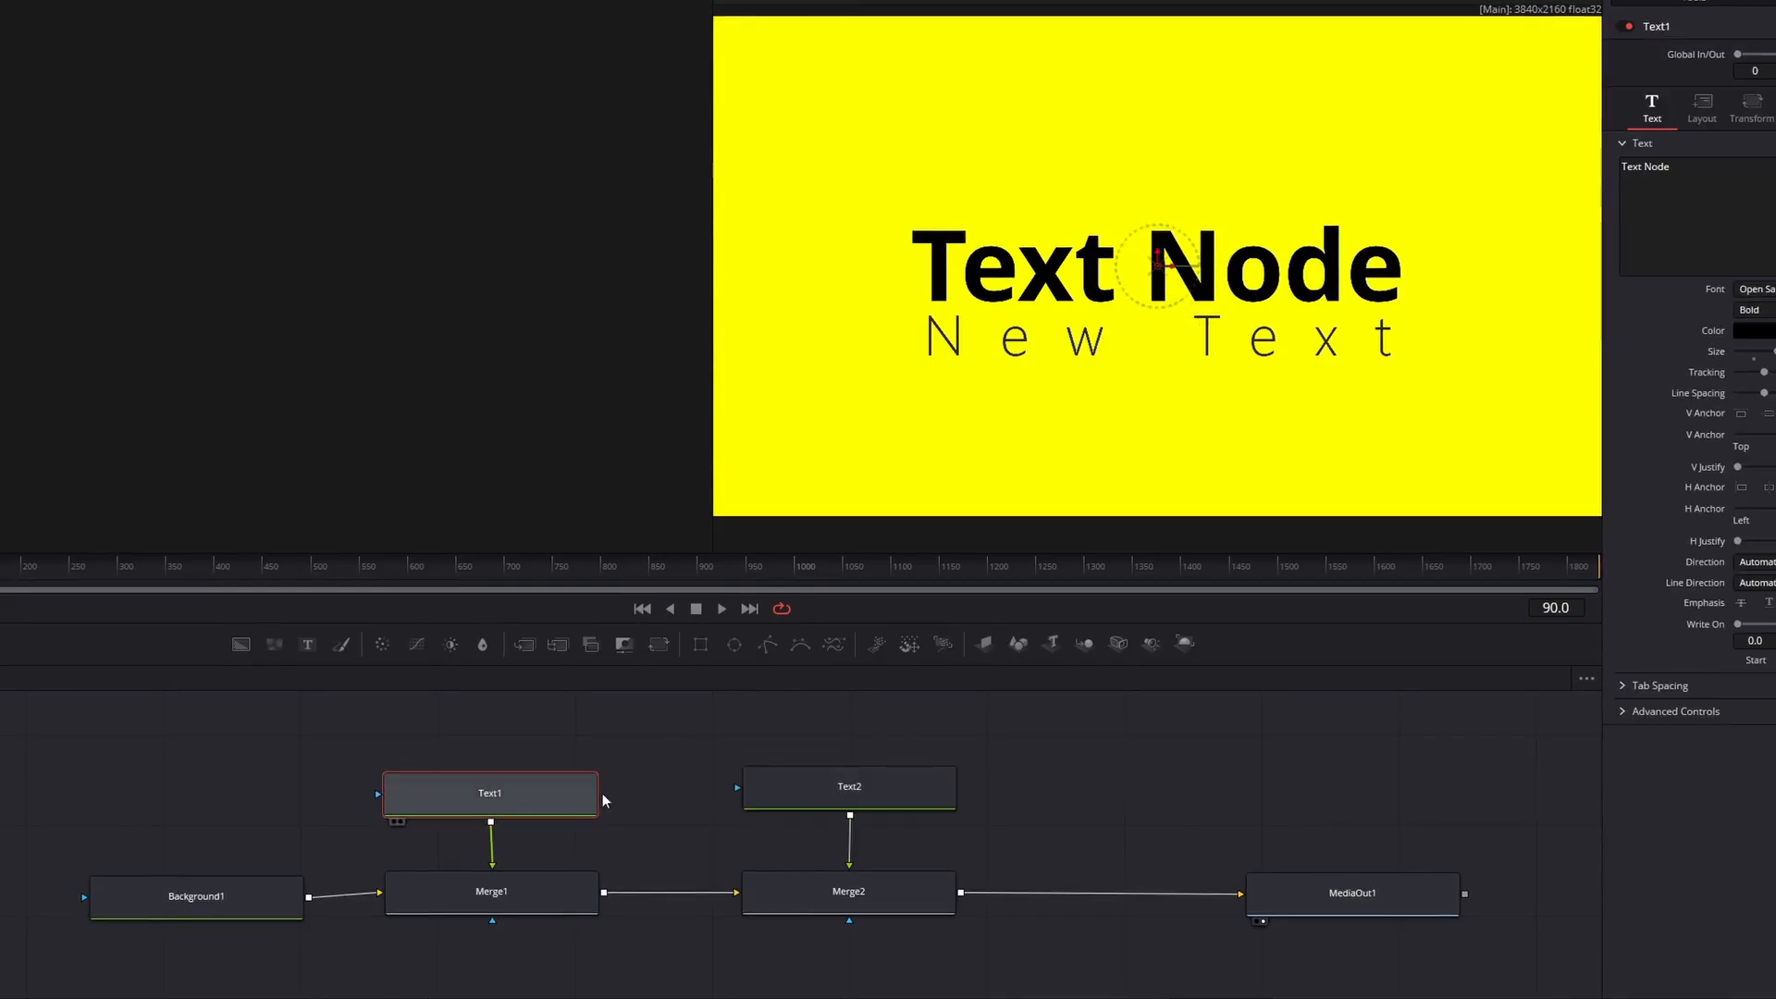
drag(811, 781, 812, 792)
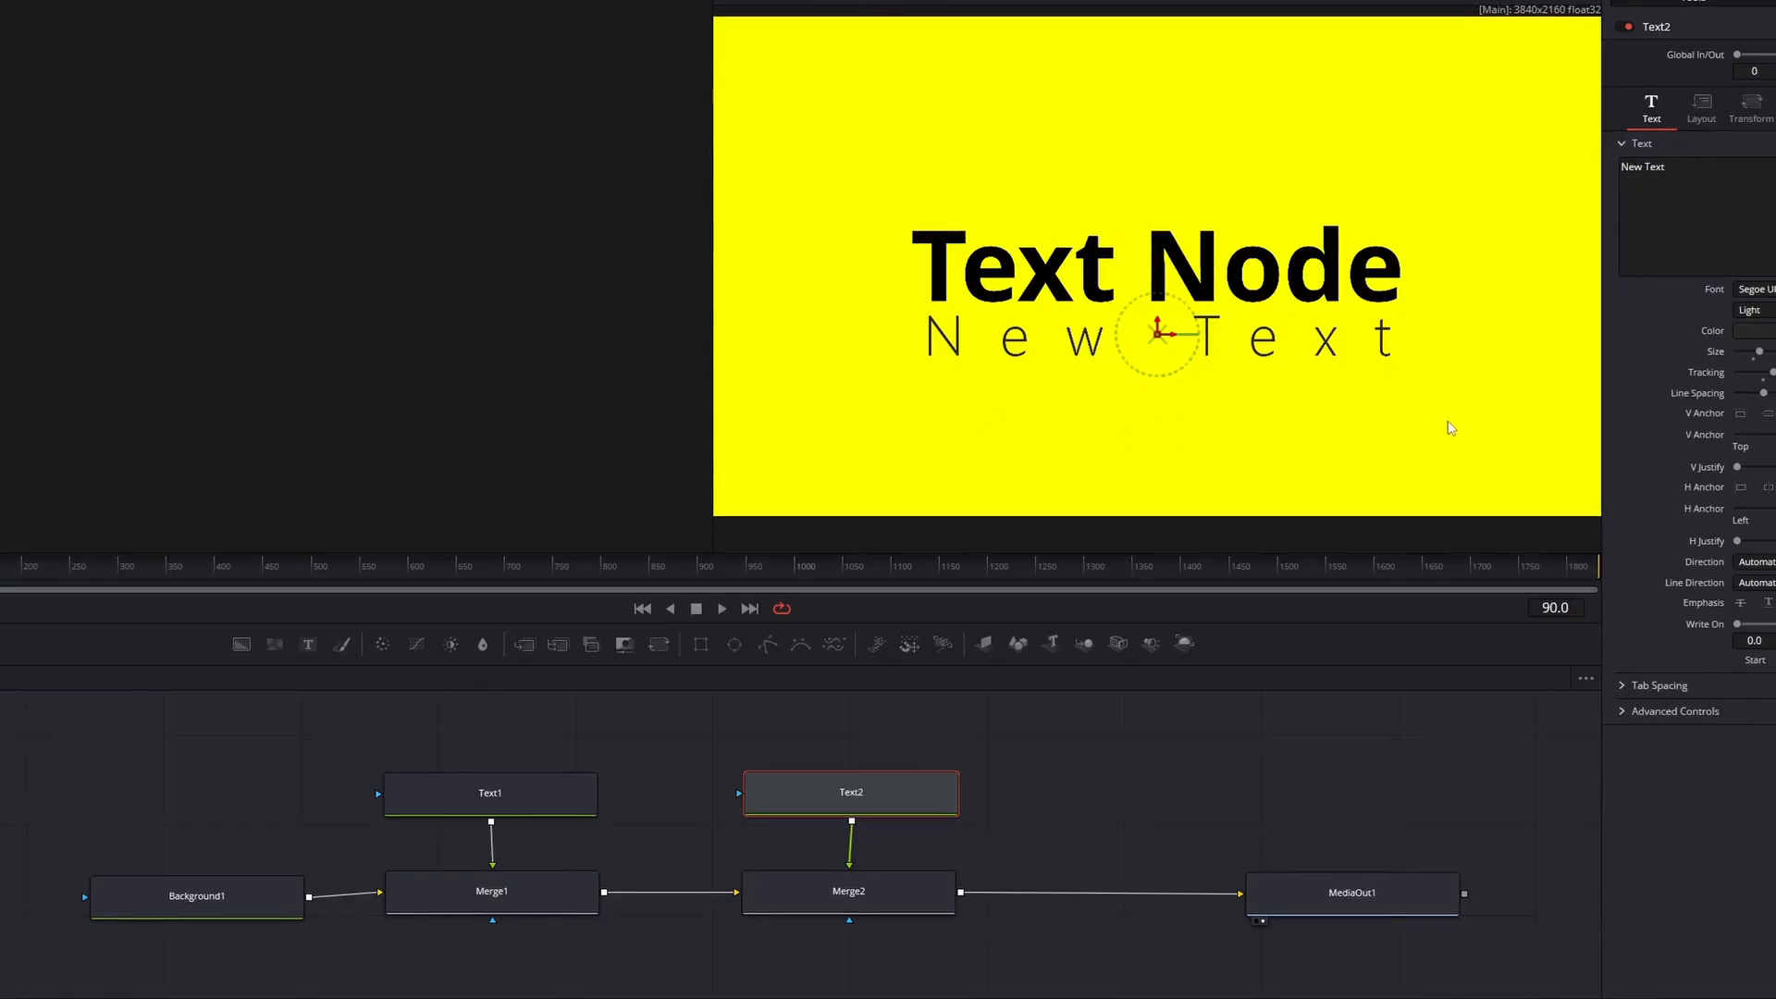
drag(895, 813, 888, 824)
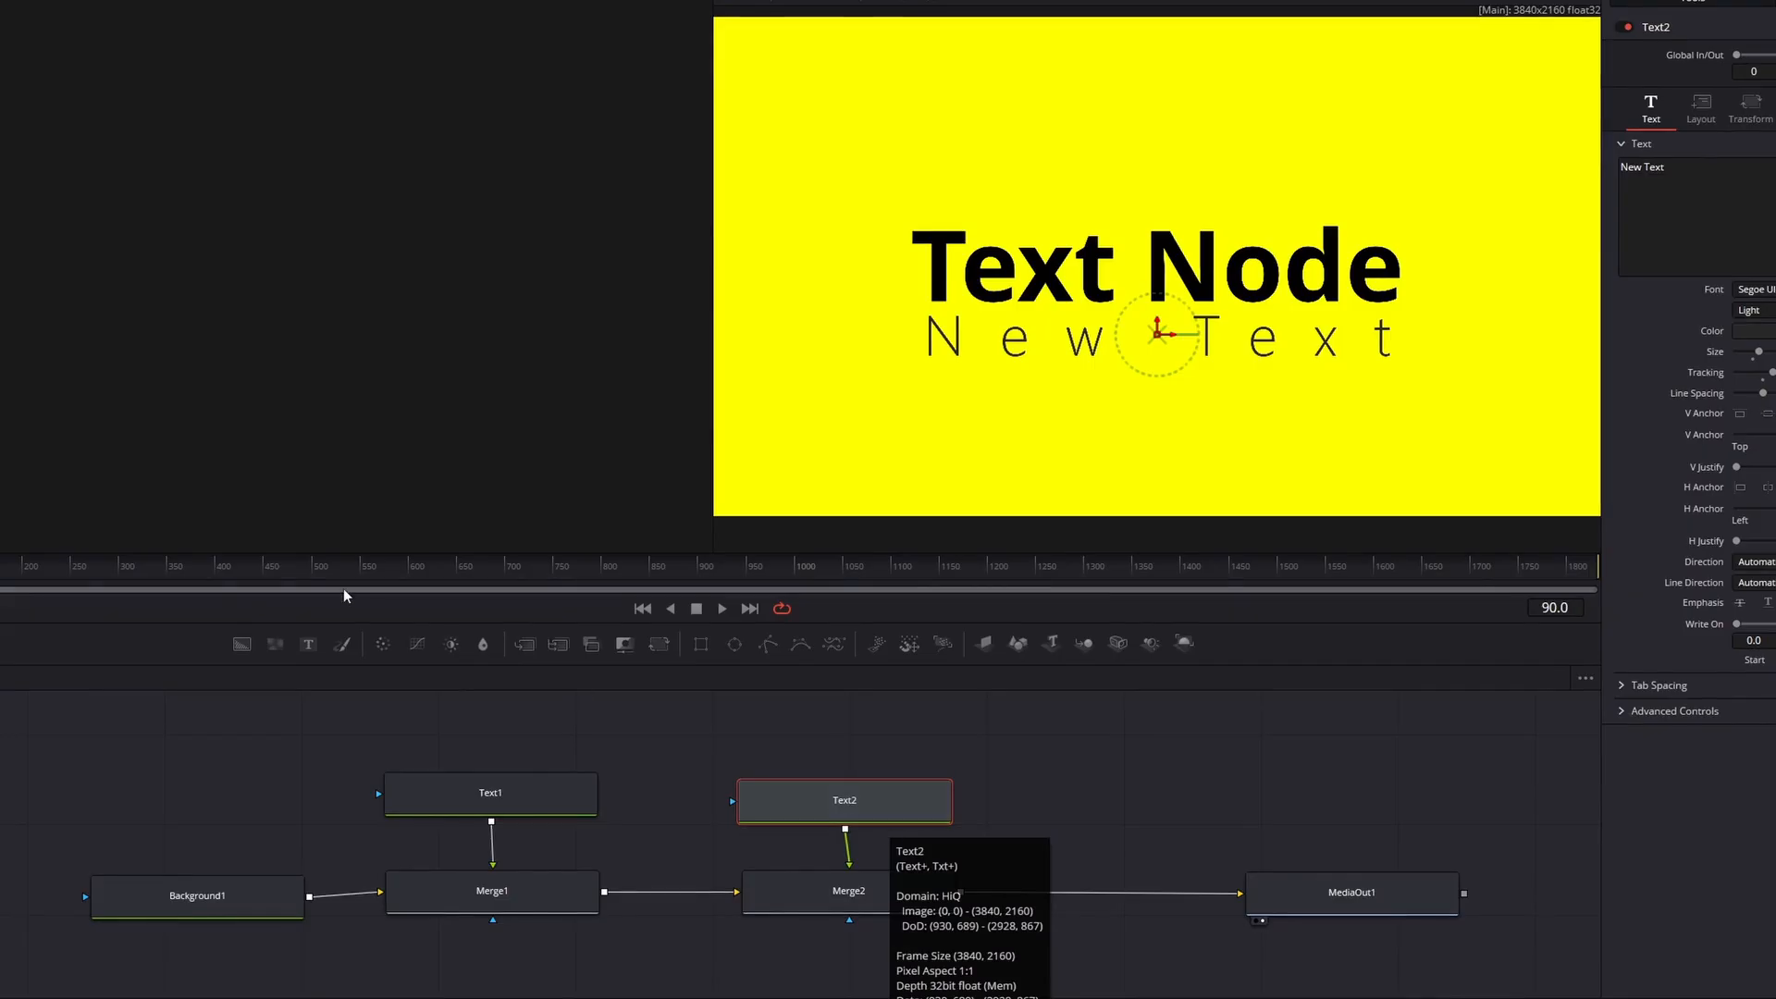
Step: Add a second Background node merged over Merge2's output through a new Merge node before MediaOut1, and place it above that Merge
drag(246, 644, 1197, 801)
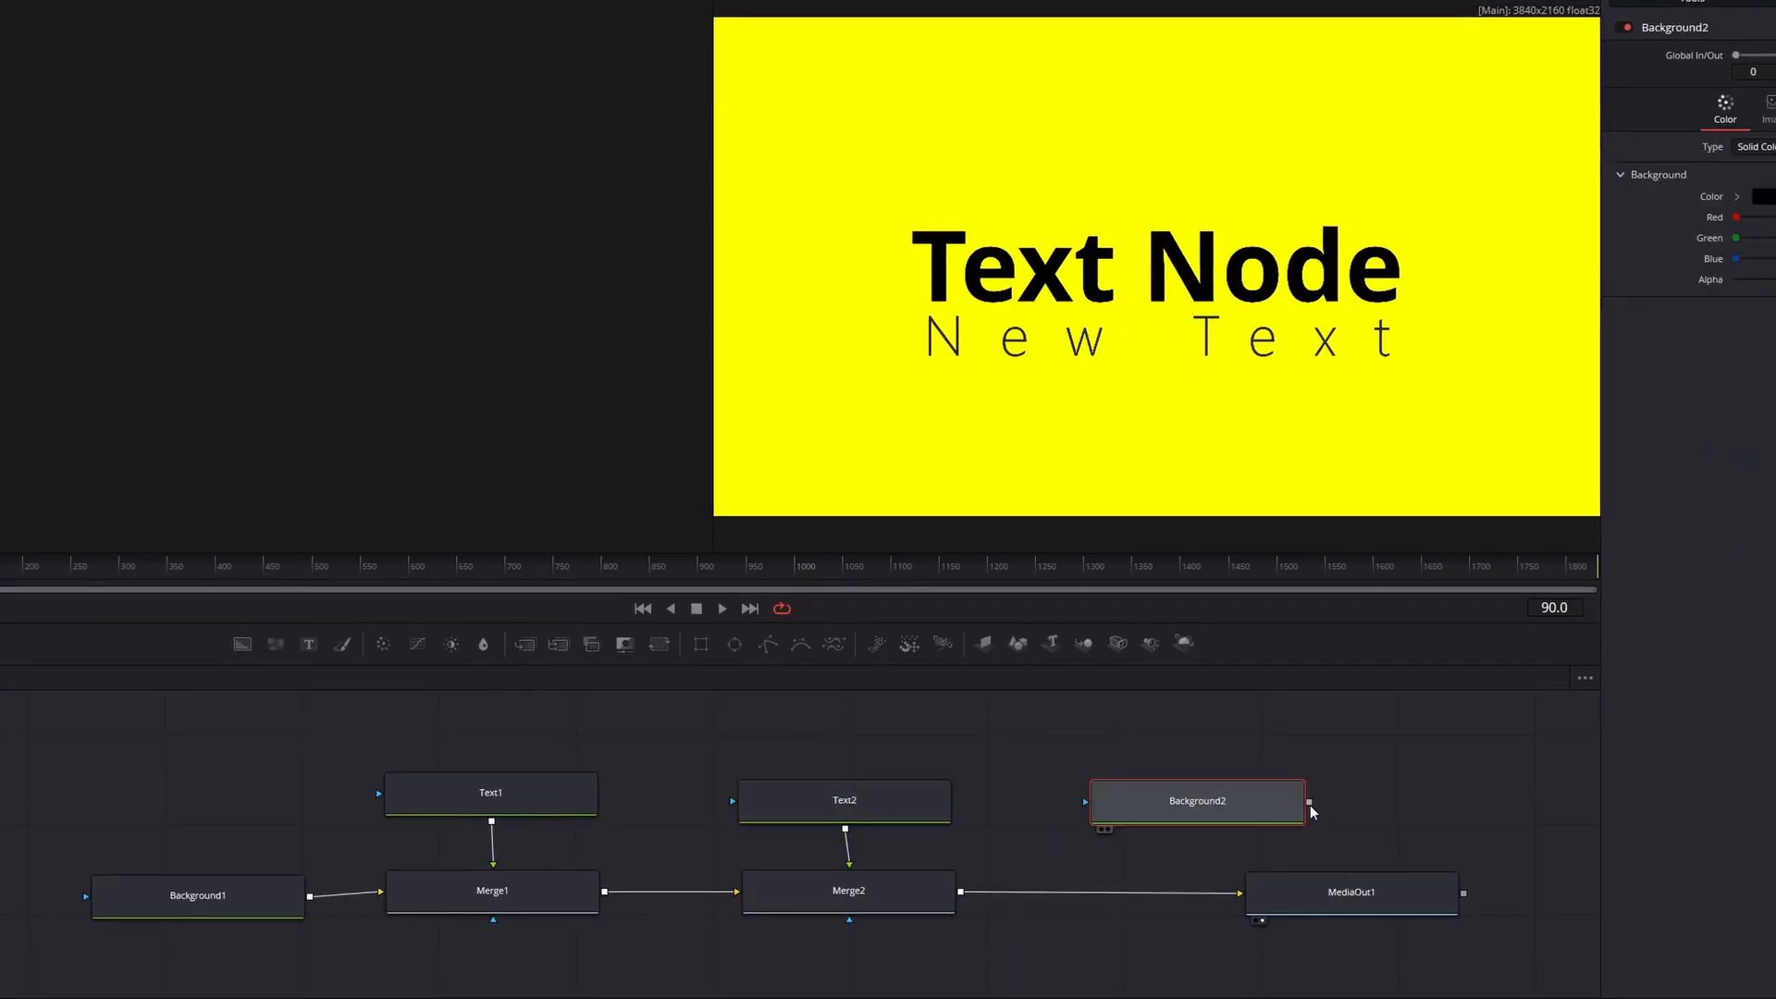
drag(1310, 803, 958, 894)
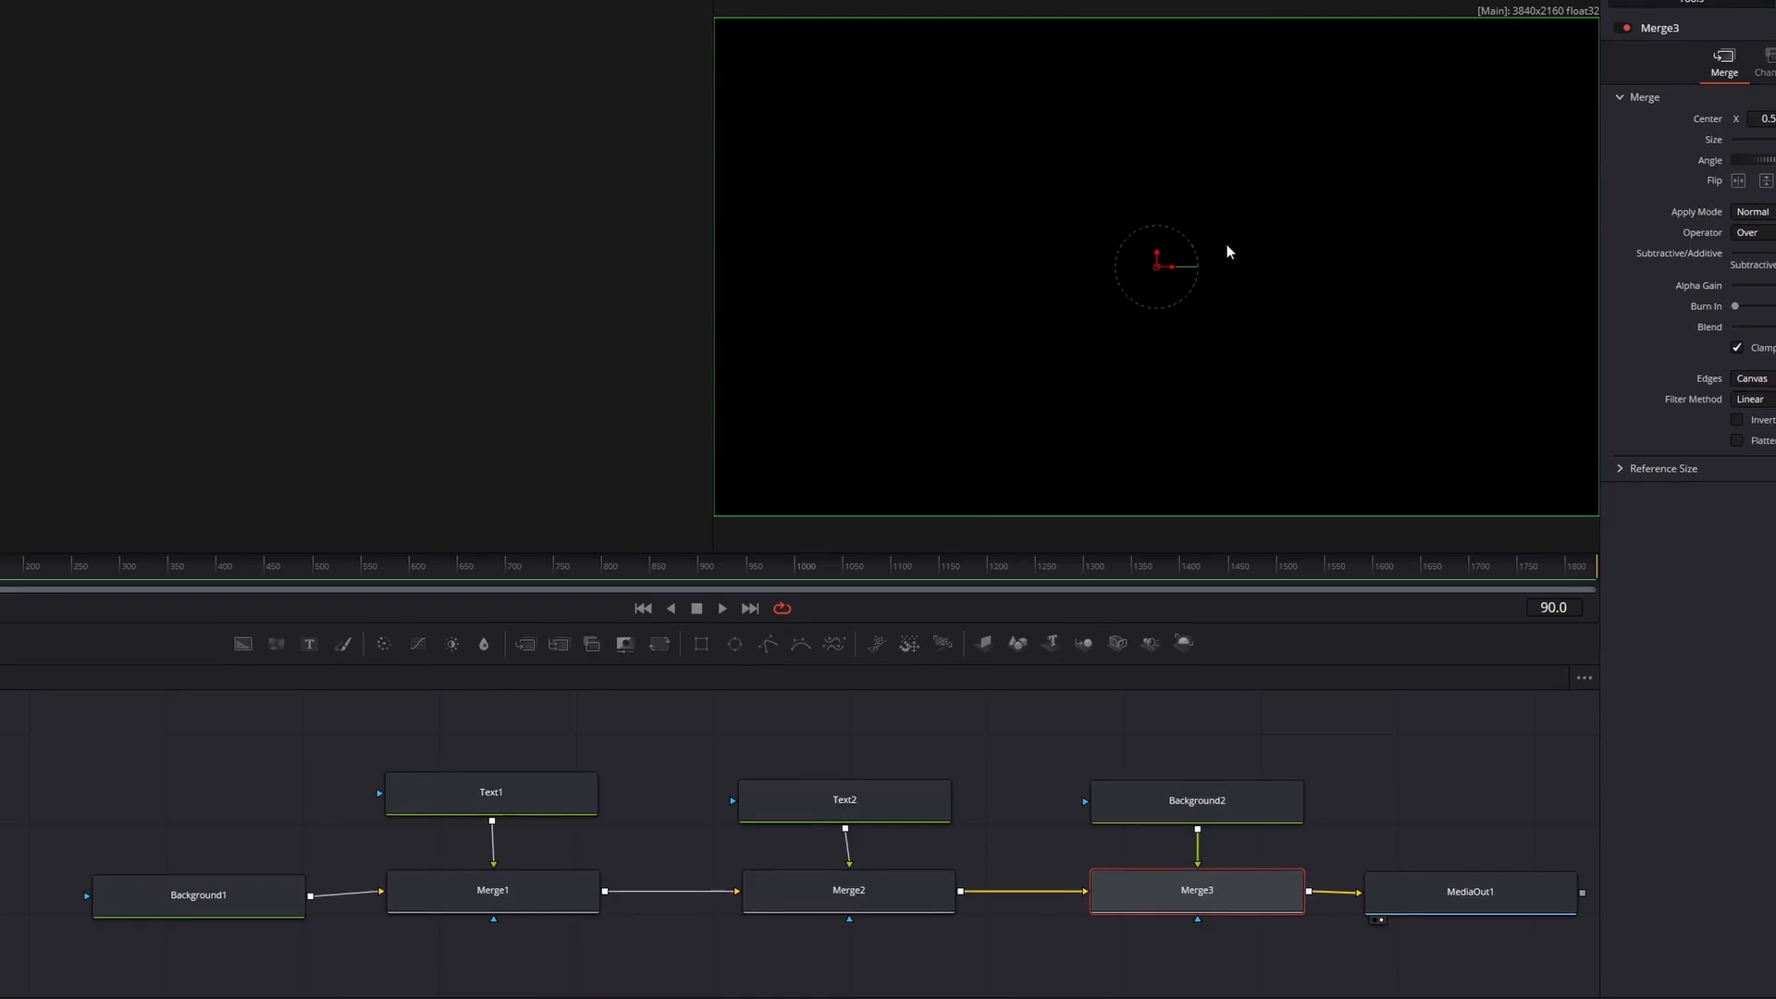
drag(1191, 791, 1190, 775)
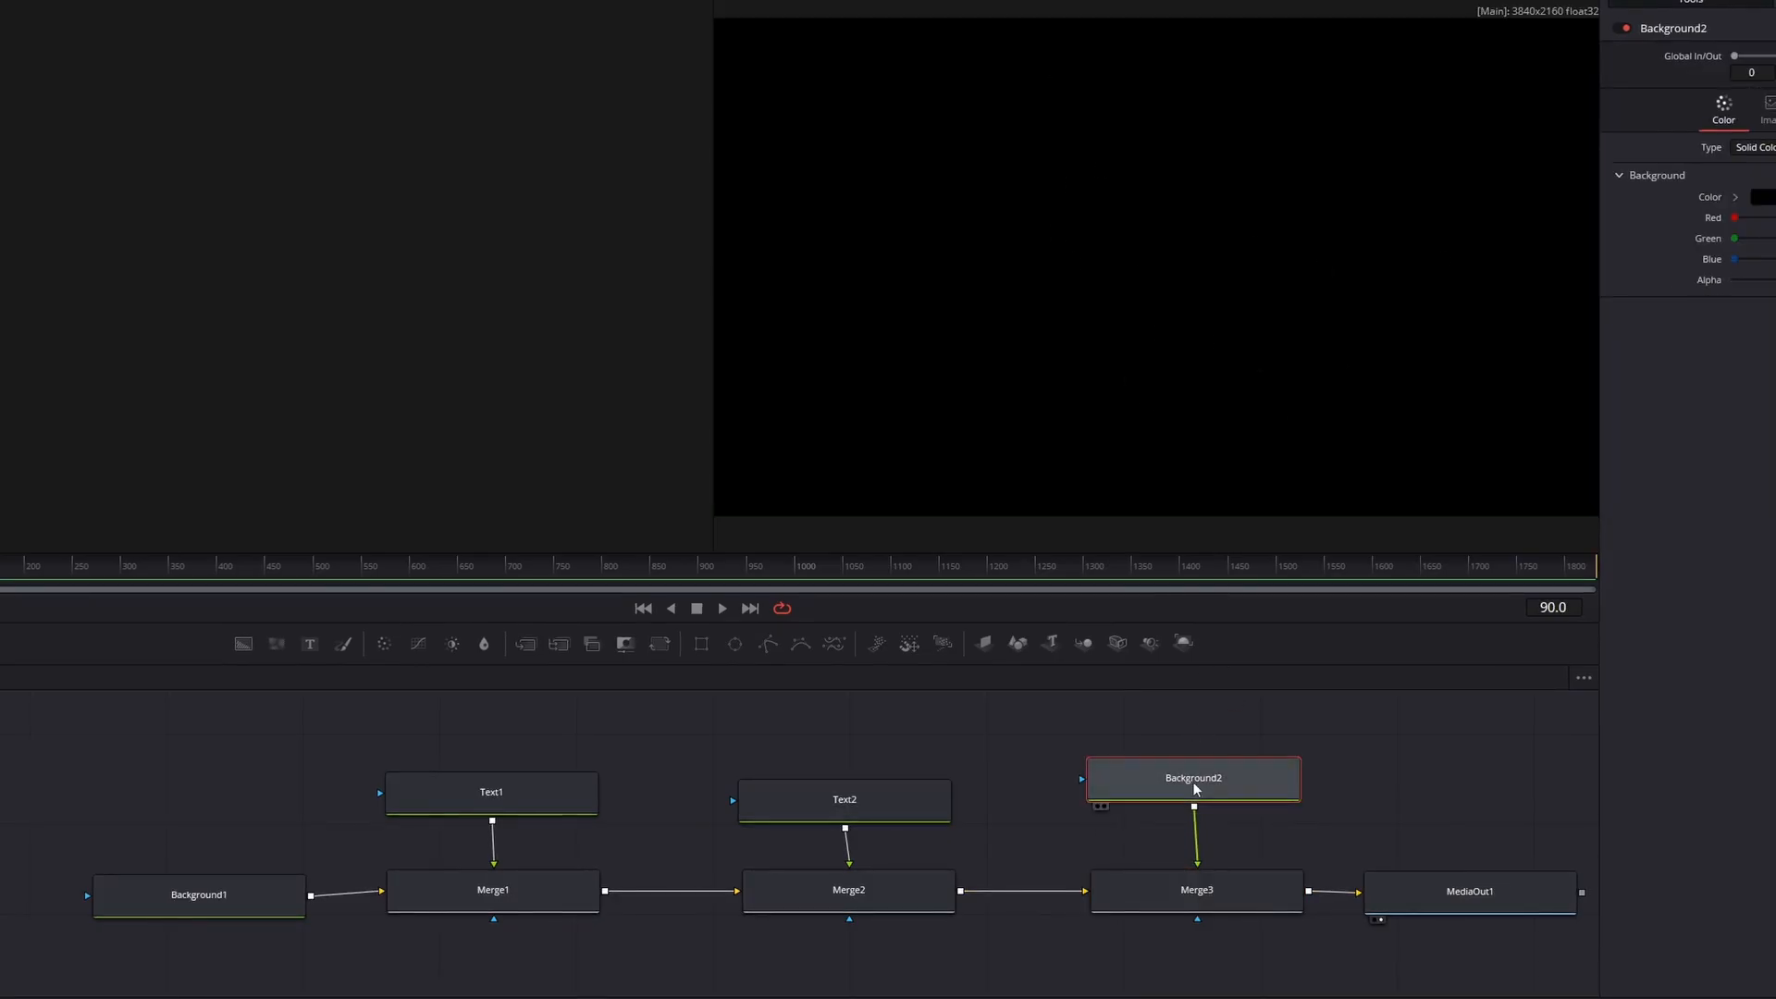
Step: Color the Background2 node white
click(1771, 199)
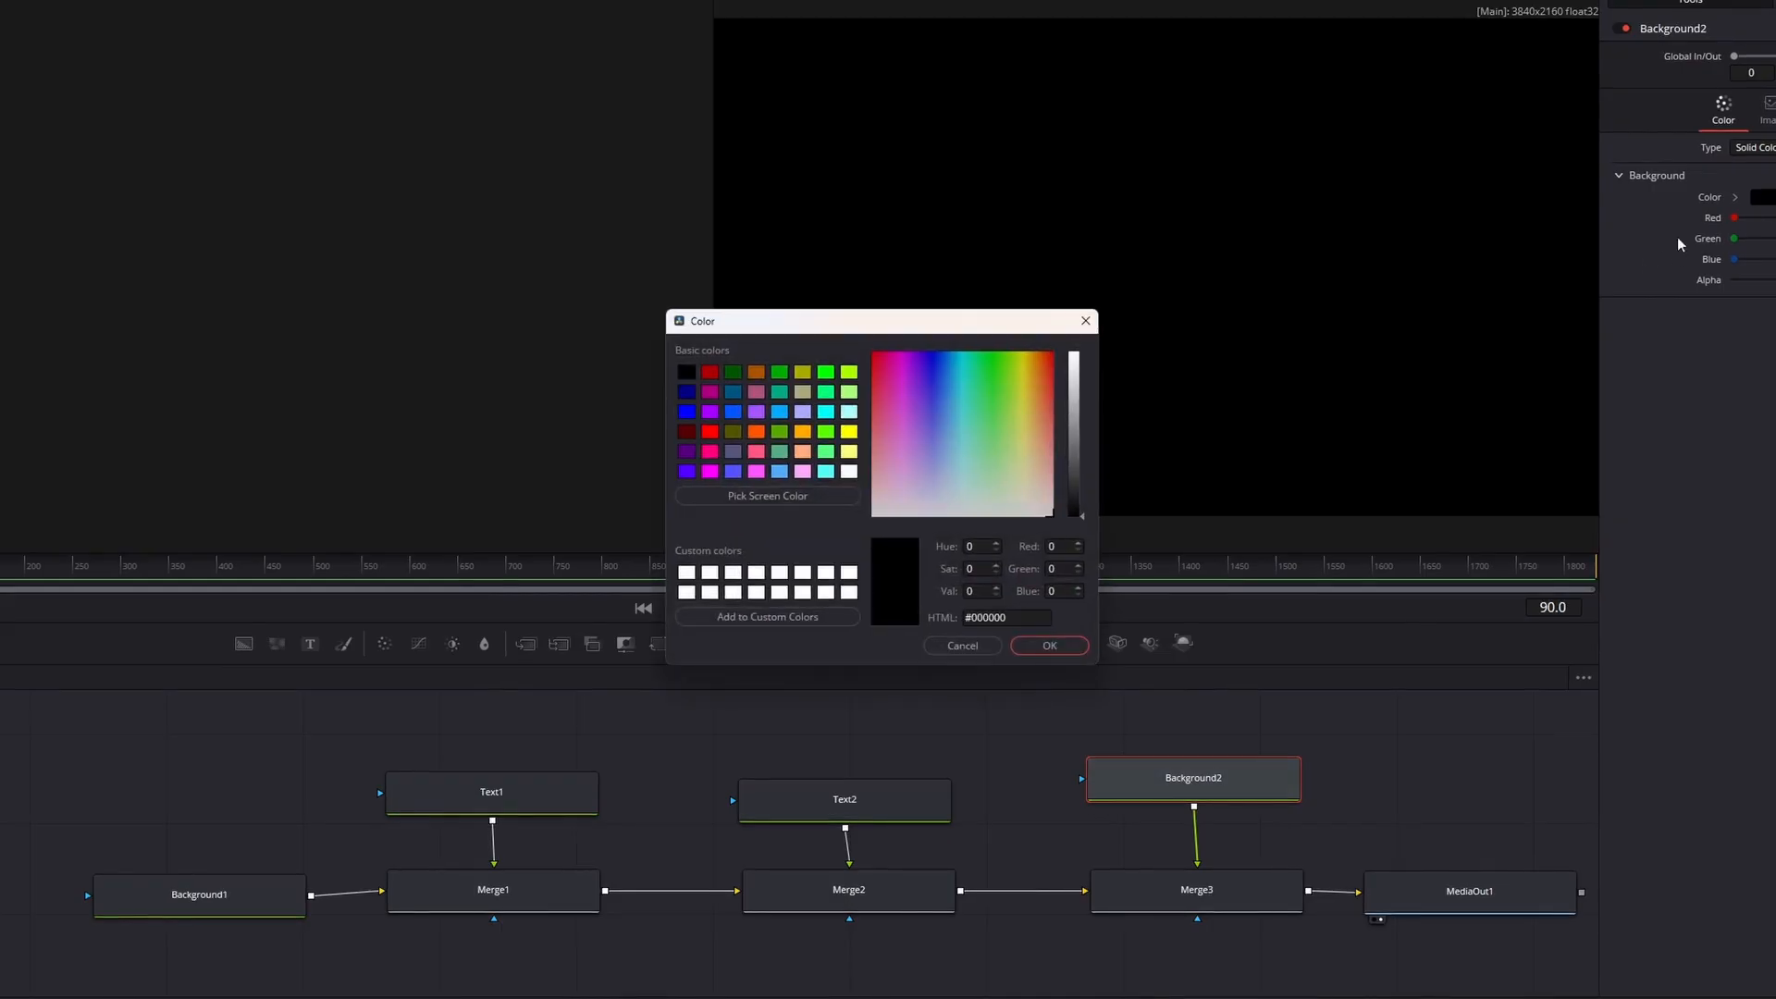
click(853, 470)
click(1067, 642)
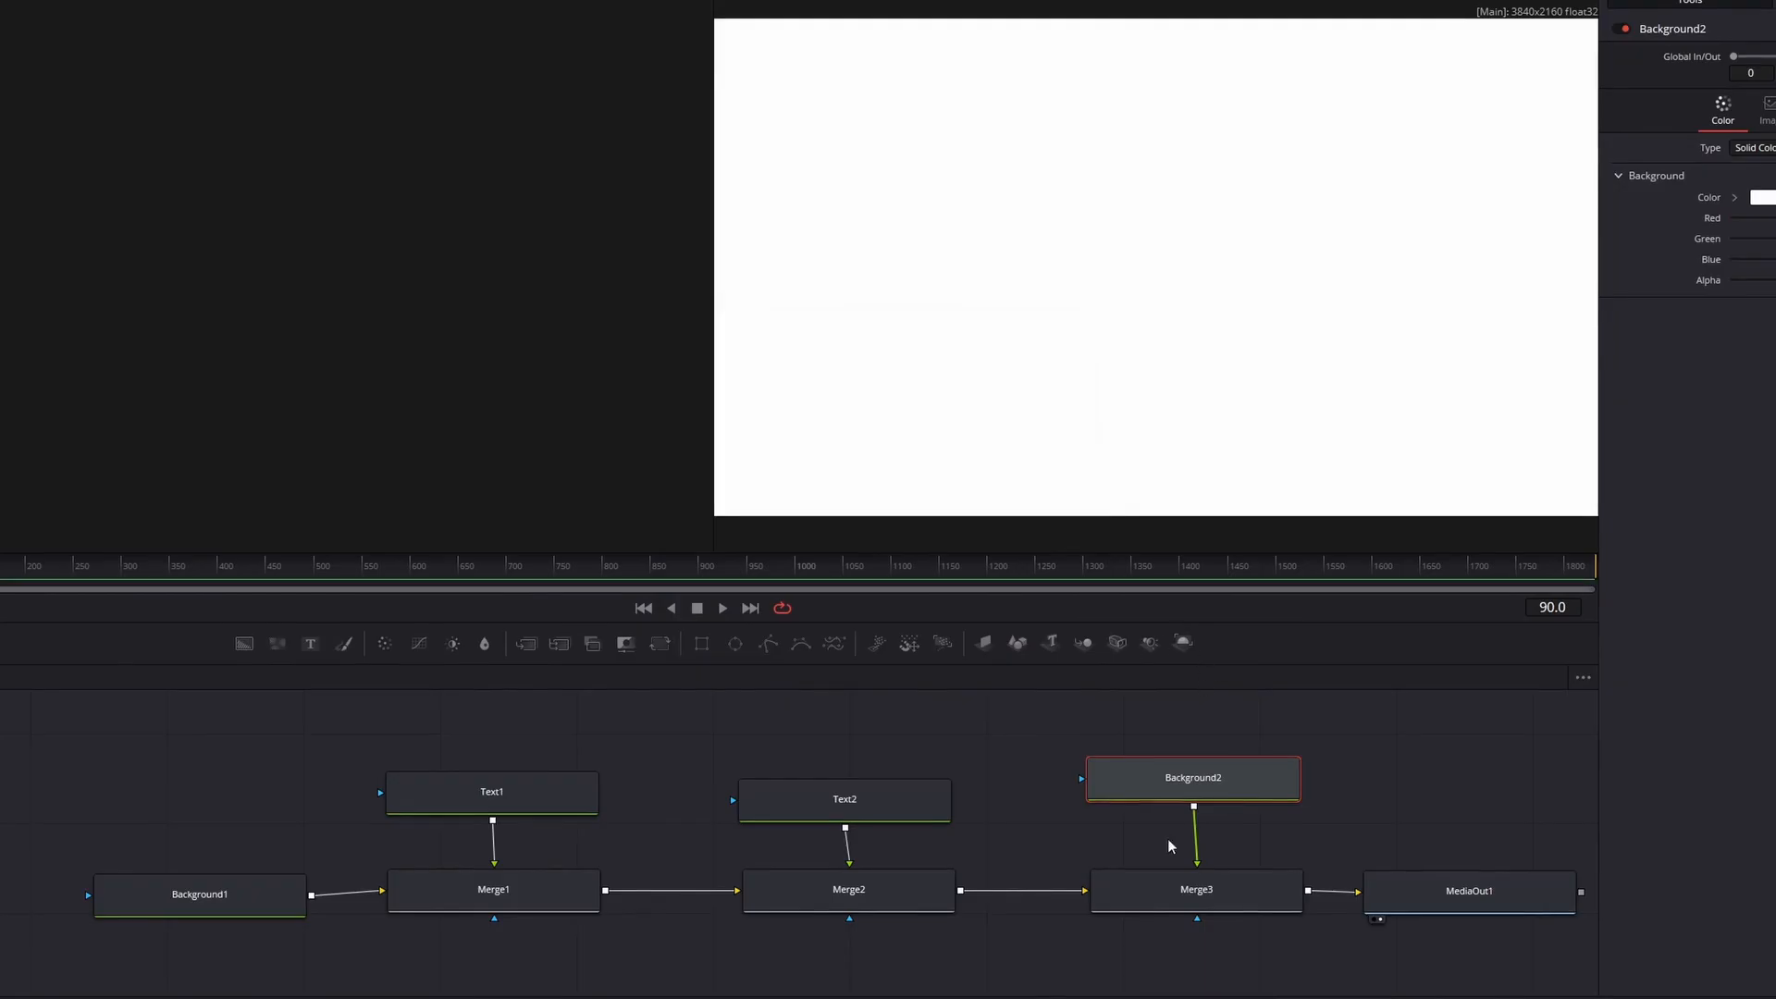
Step: Mask Background2 with a Rectangle node, and flatten and move the rectangle into a wide bar below "New Text"
mouse_move(1178, 786)
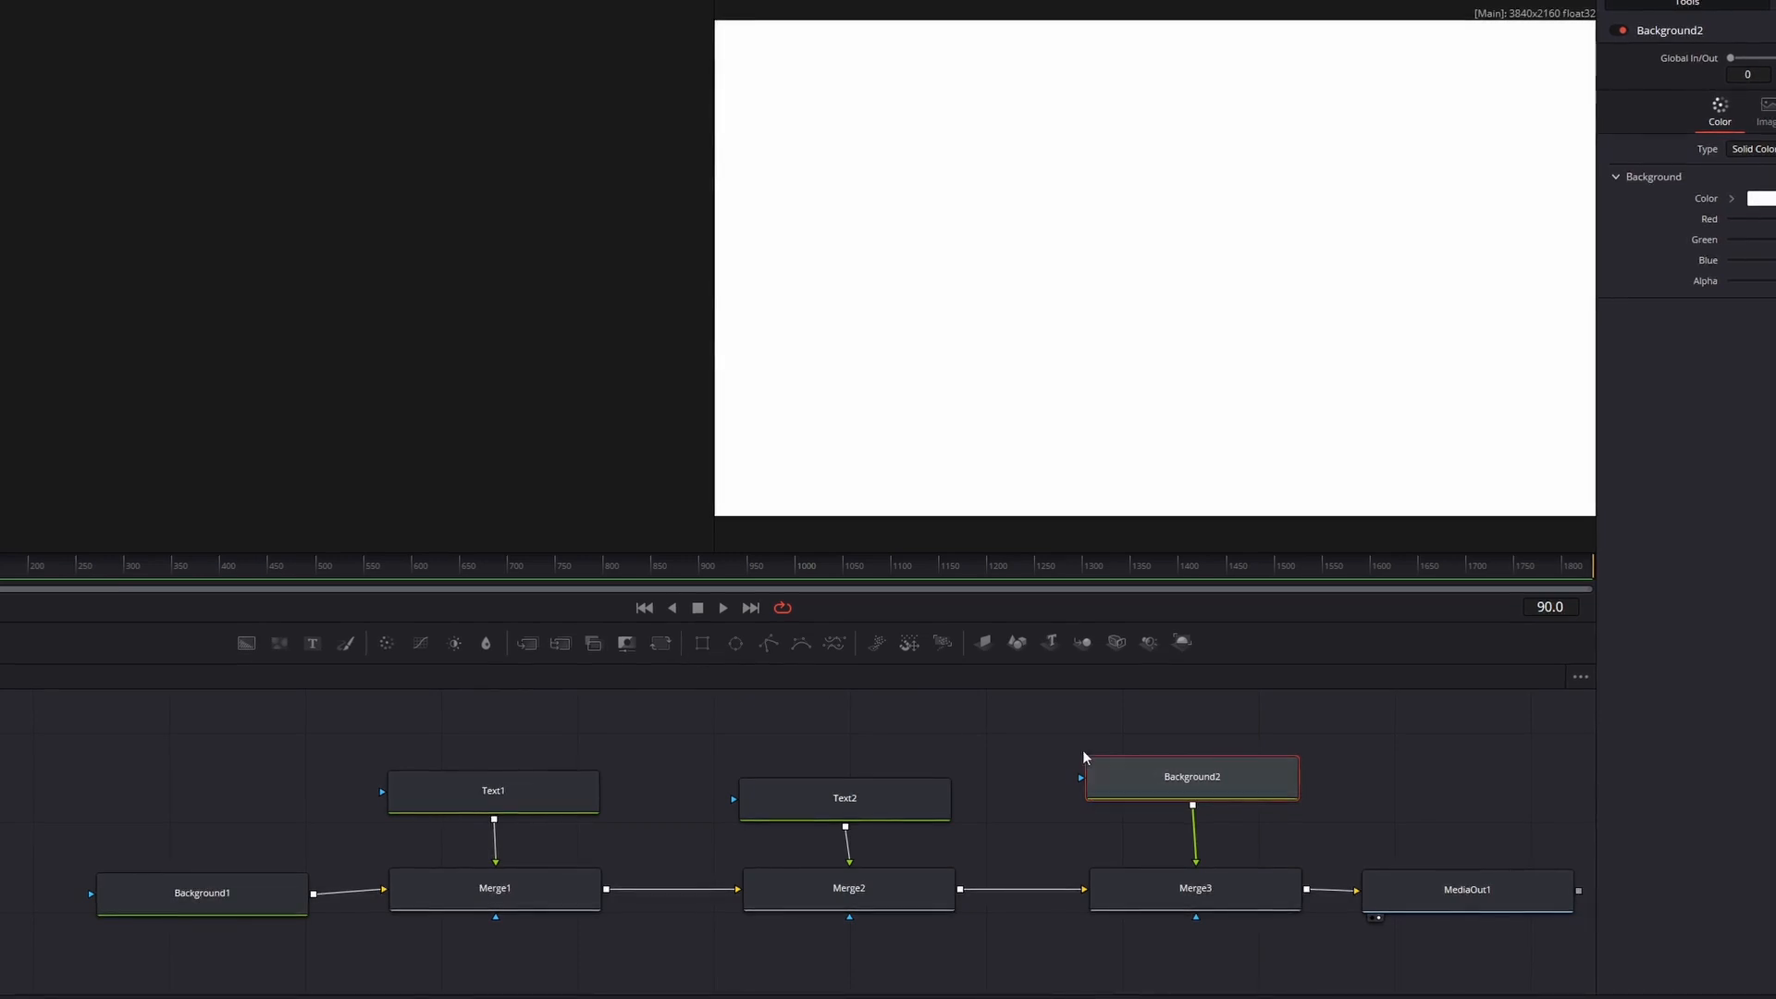
click(702, 643)
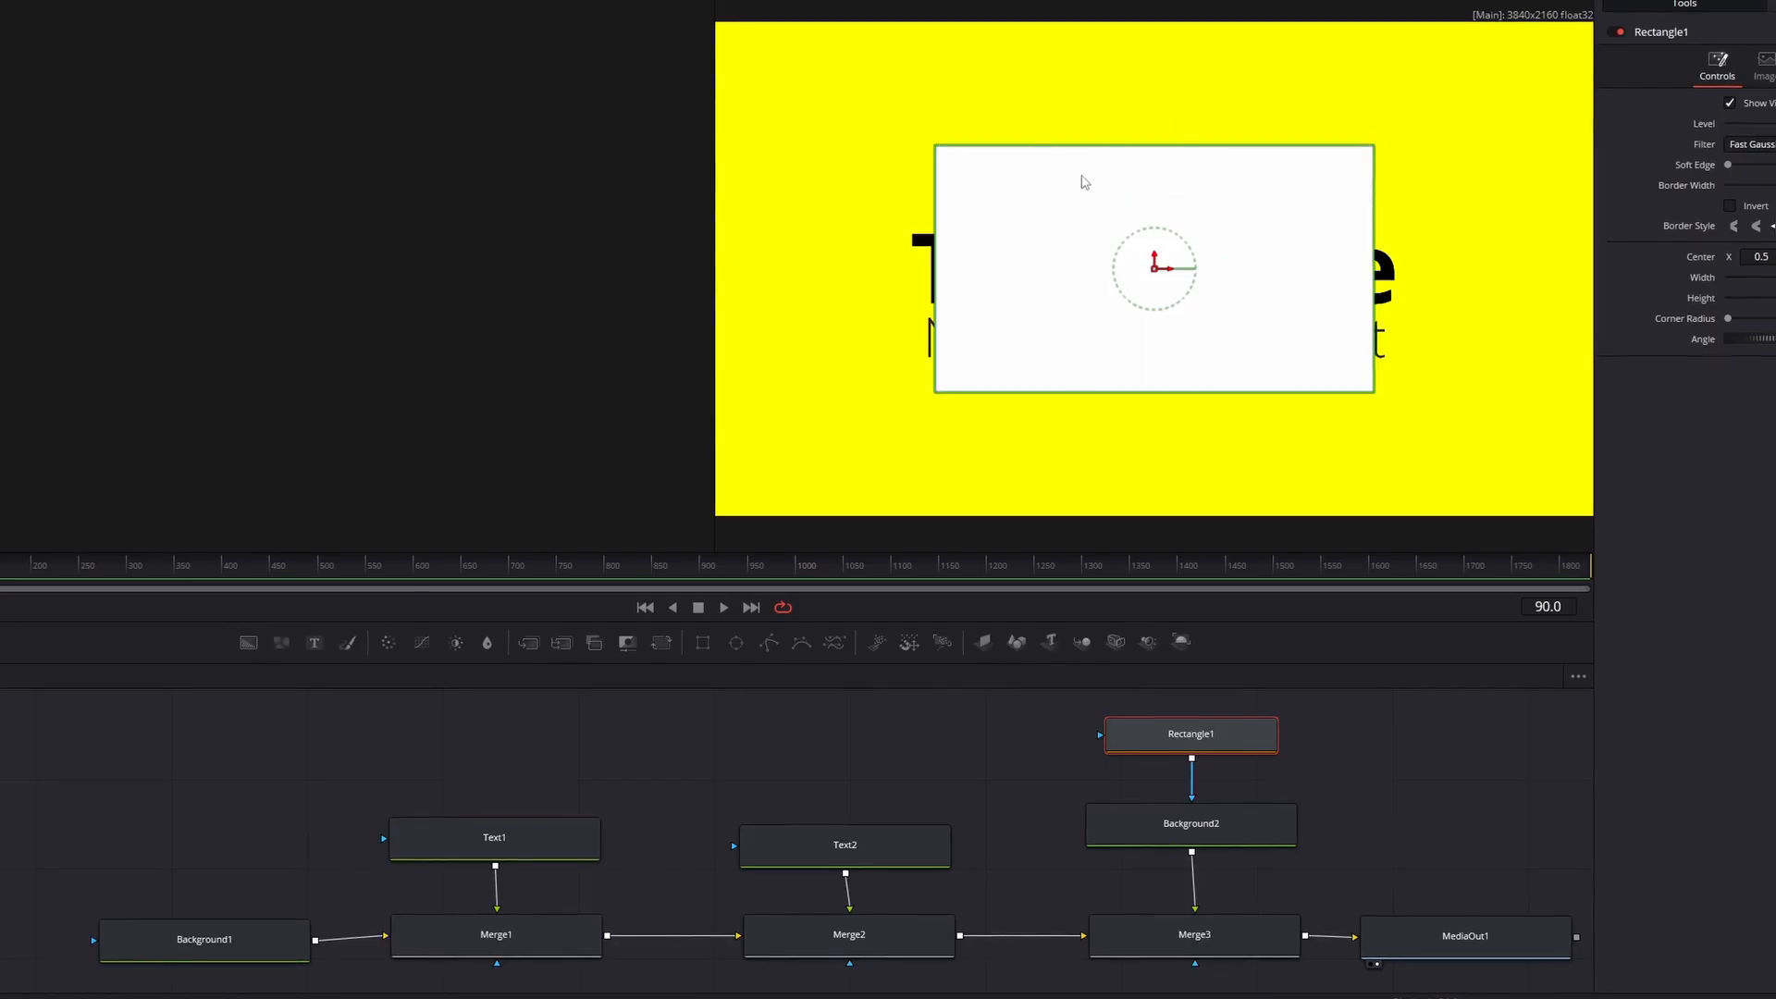
drag(1137, 158, 1154, 381)
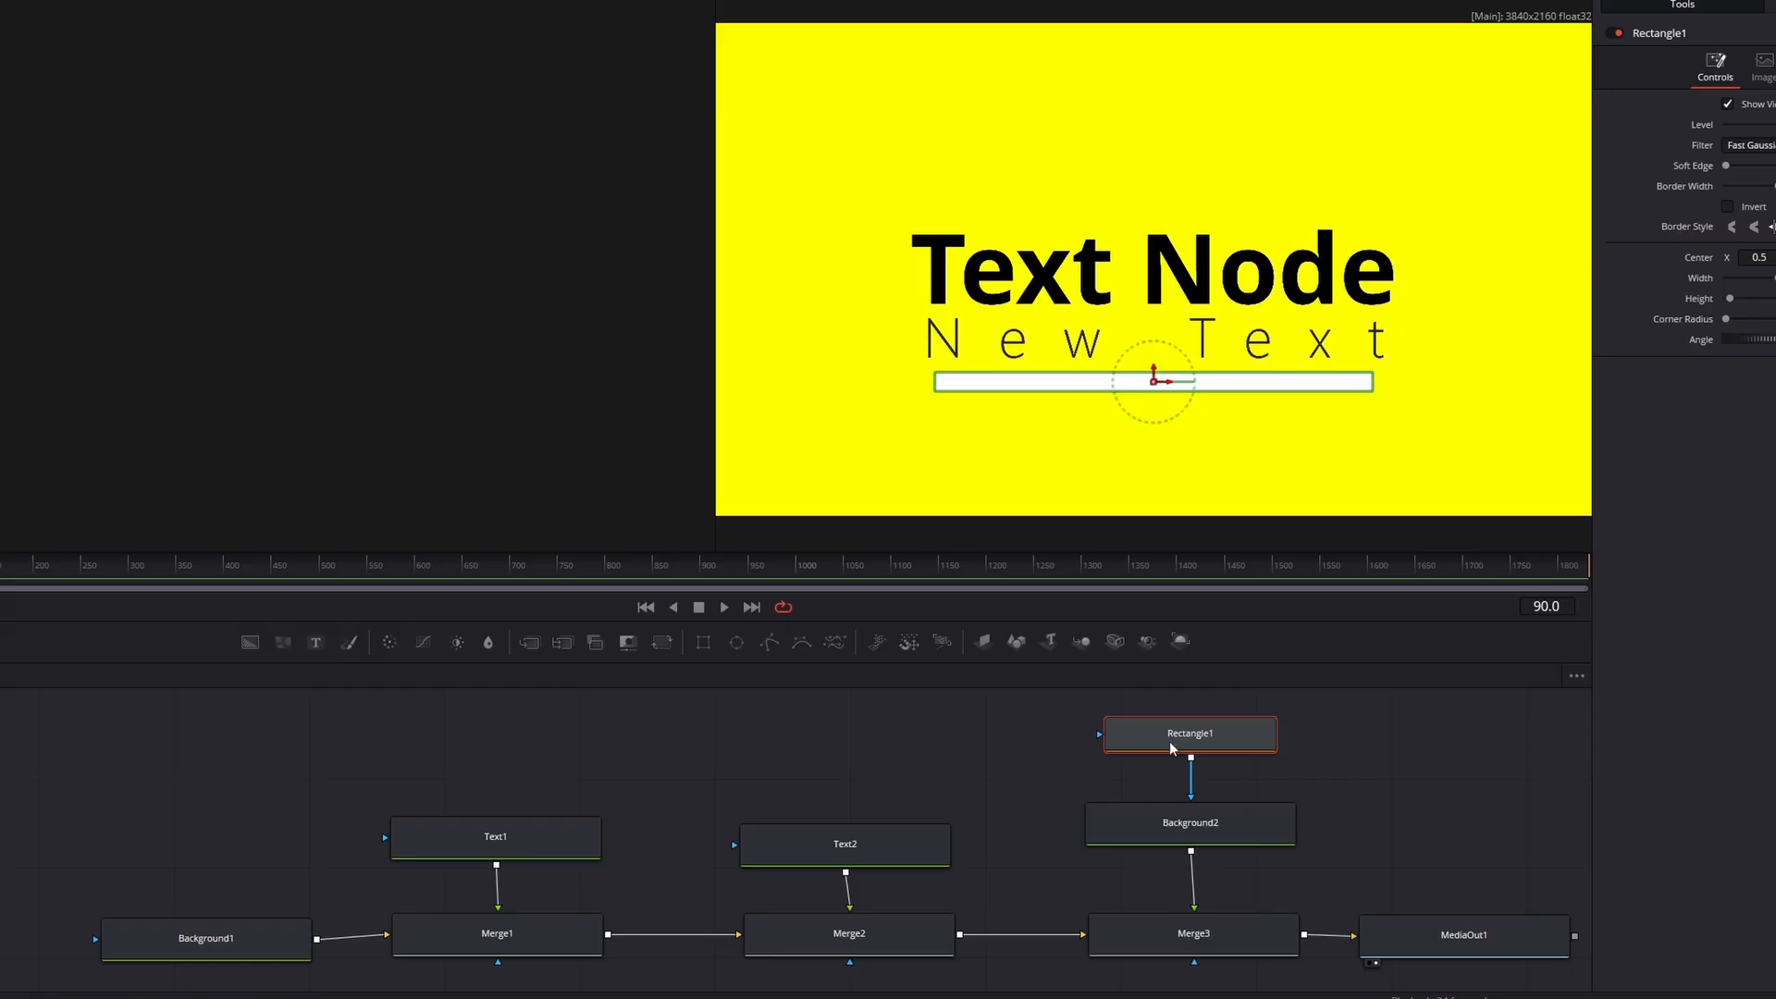
key(shift+4)
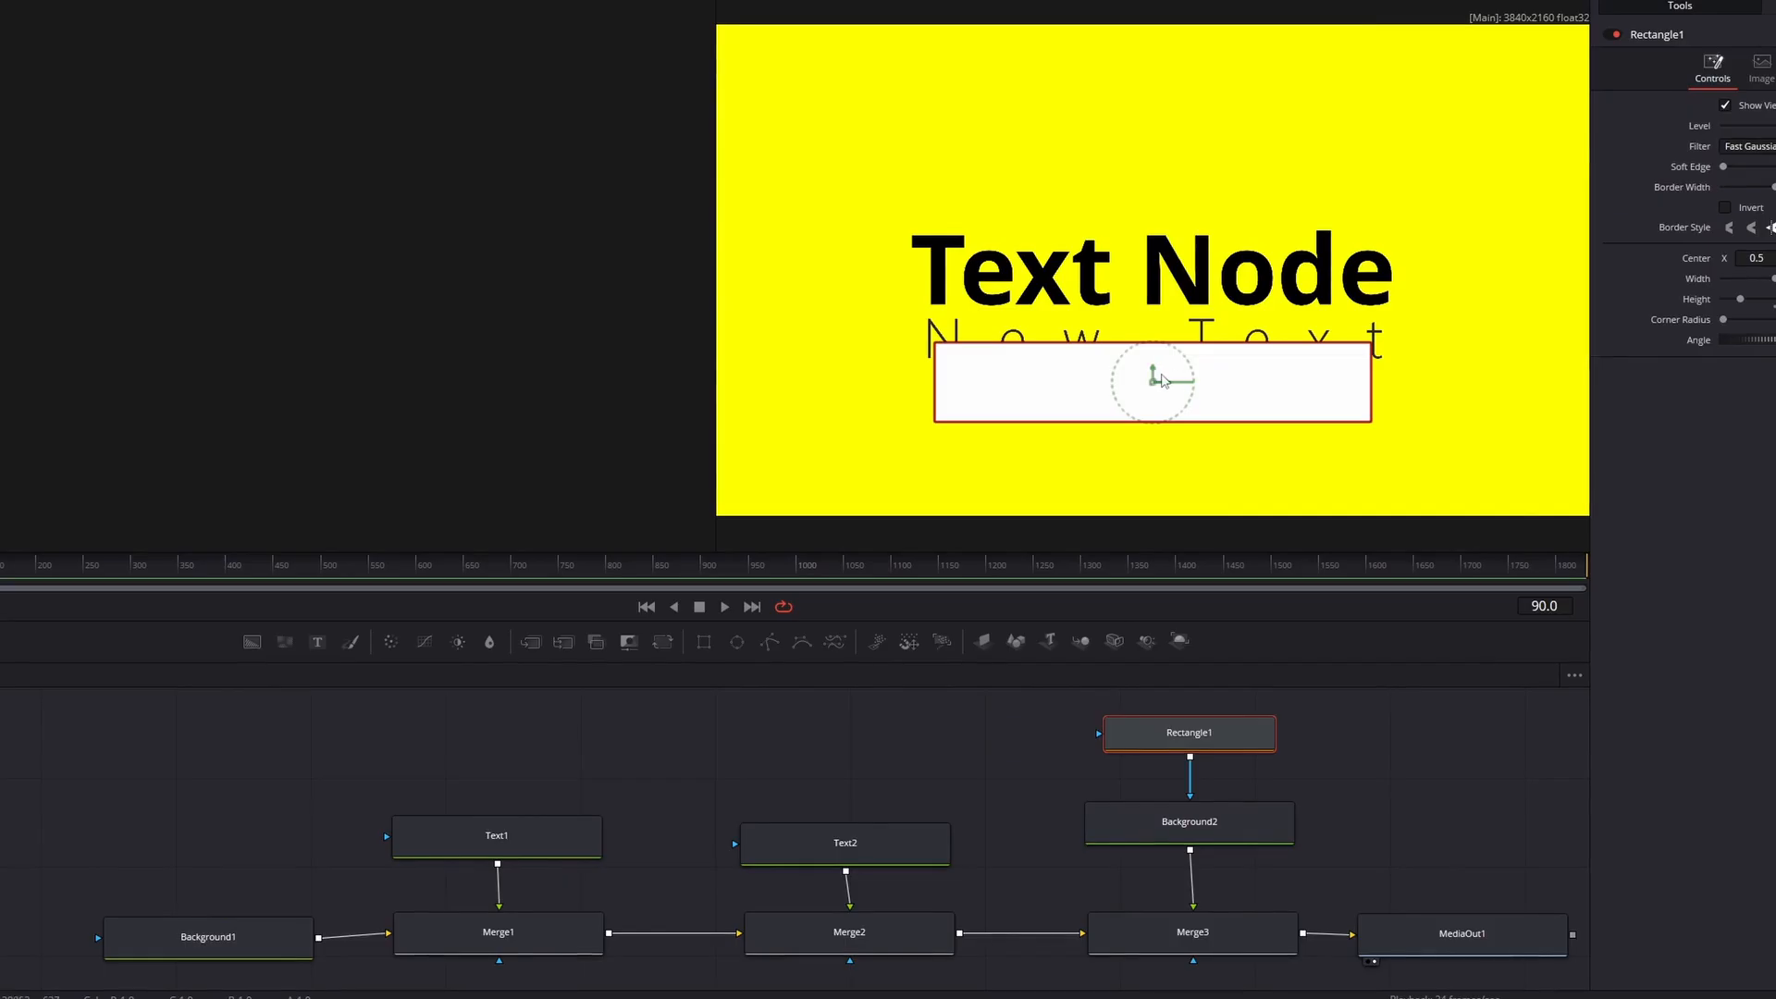
Step: Move the white rectangle up over "New Text", then widen and flatten it to cover that text line
drag(1159, 380, 1155, 342)
drag(1374, 352, 1404, 360)
drag(1164, 305, 1163, 324)
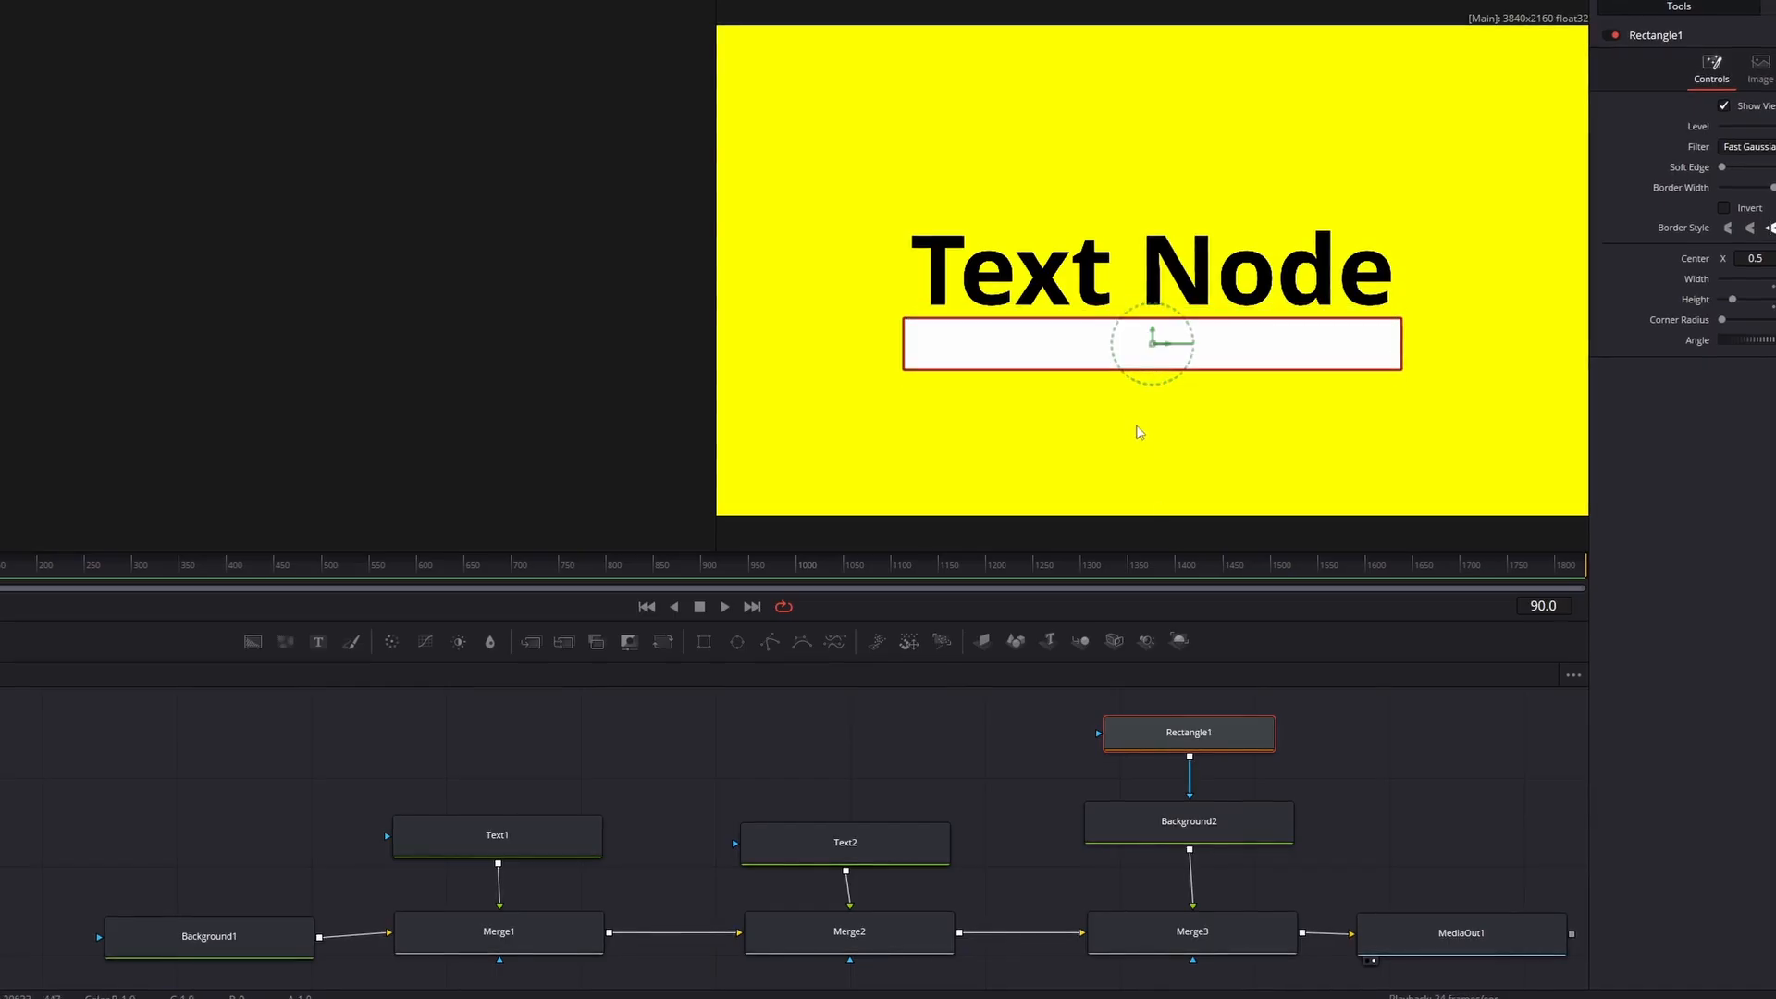
click(866, 853)
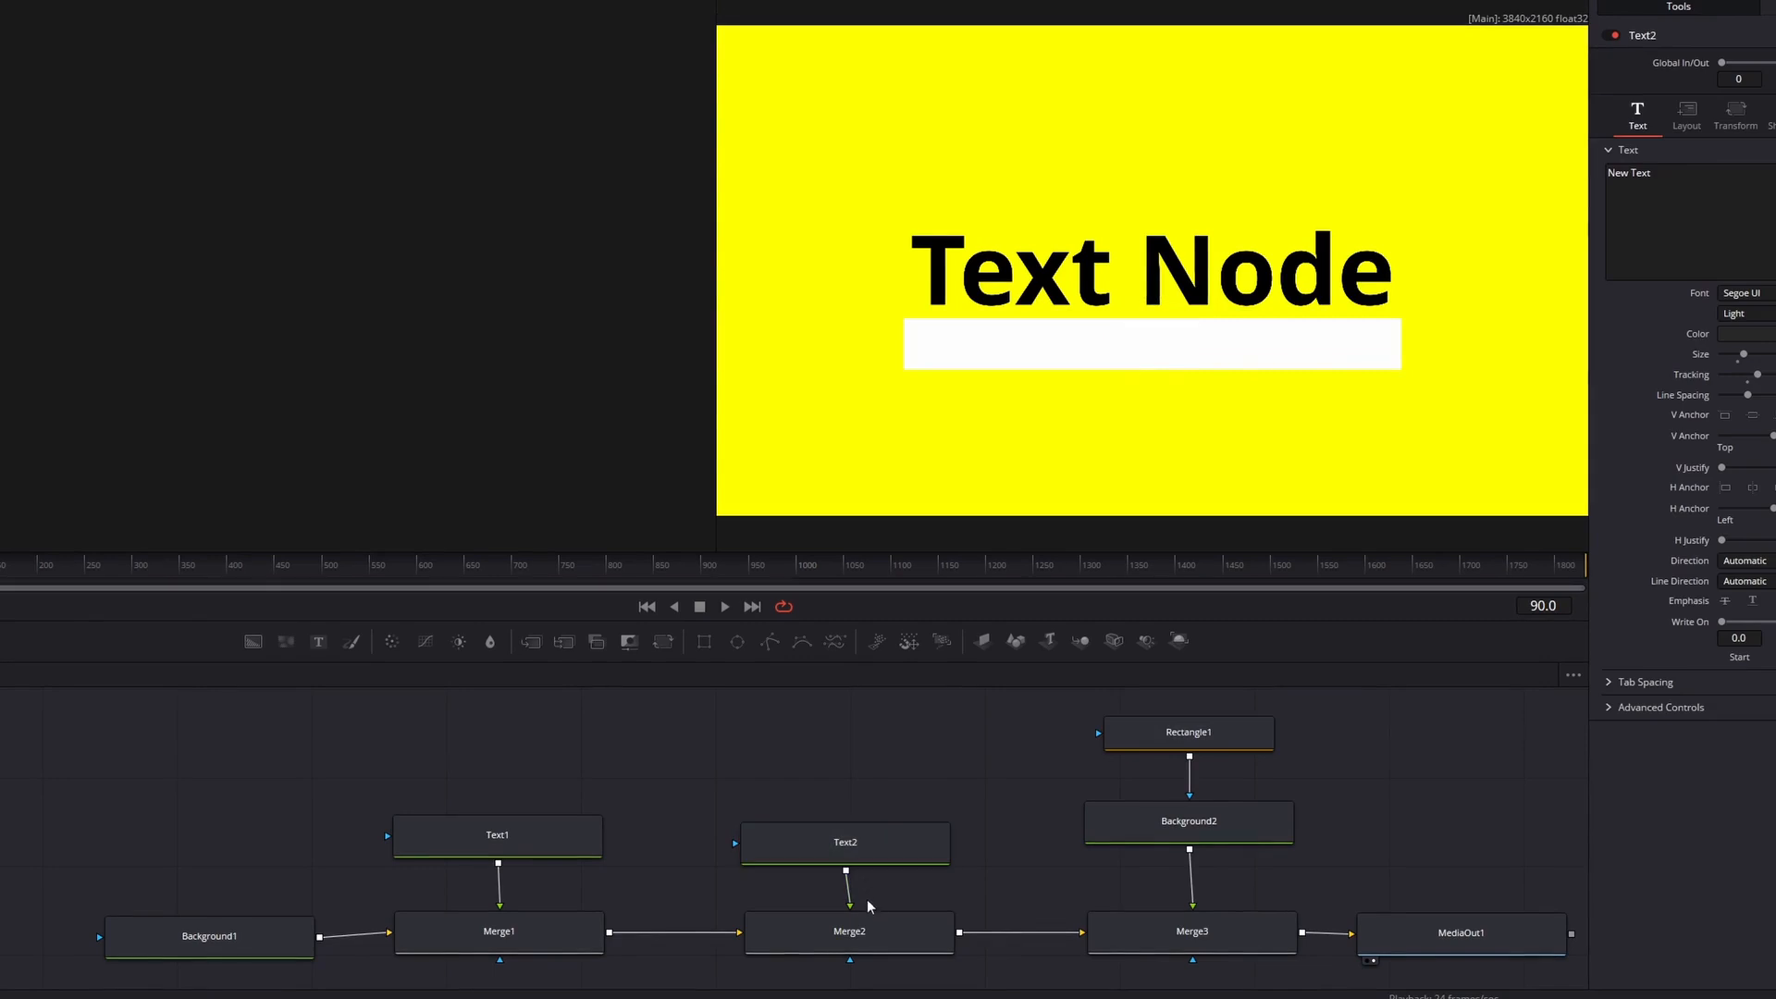
click(865, 852)
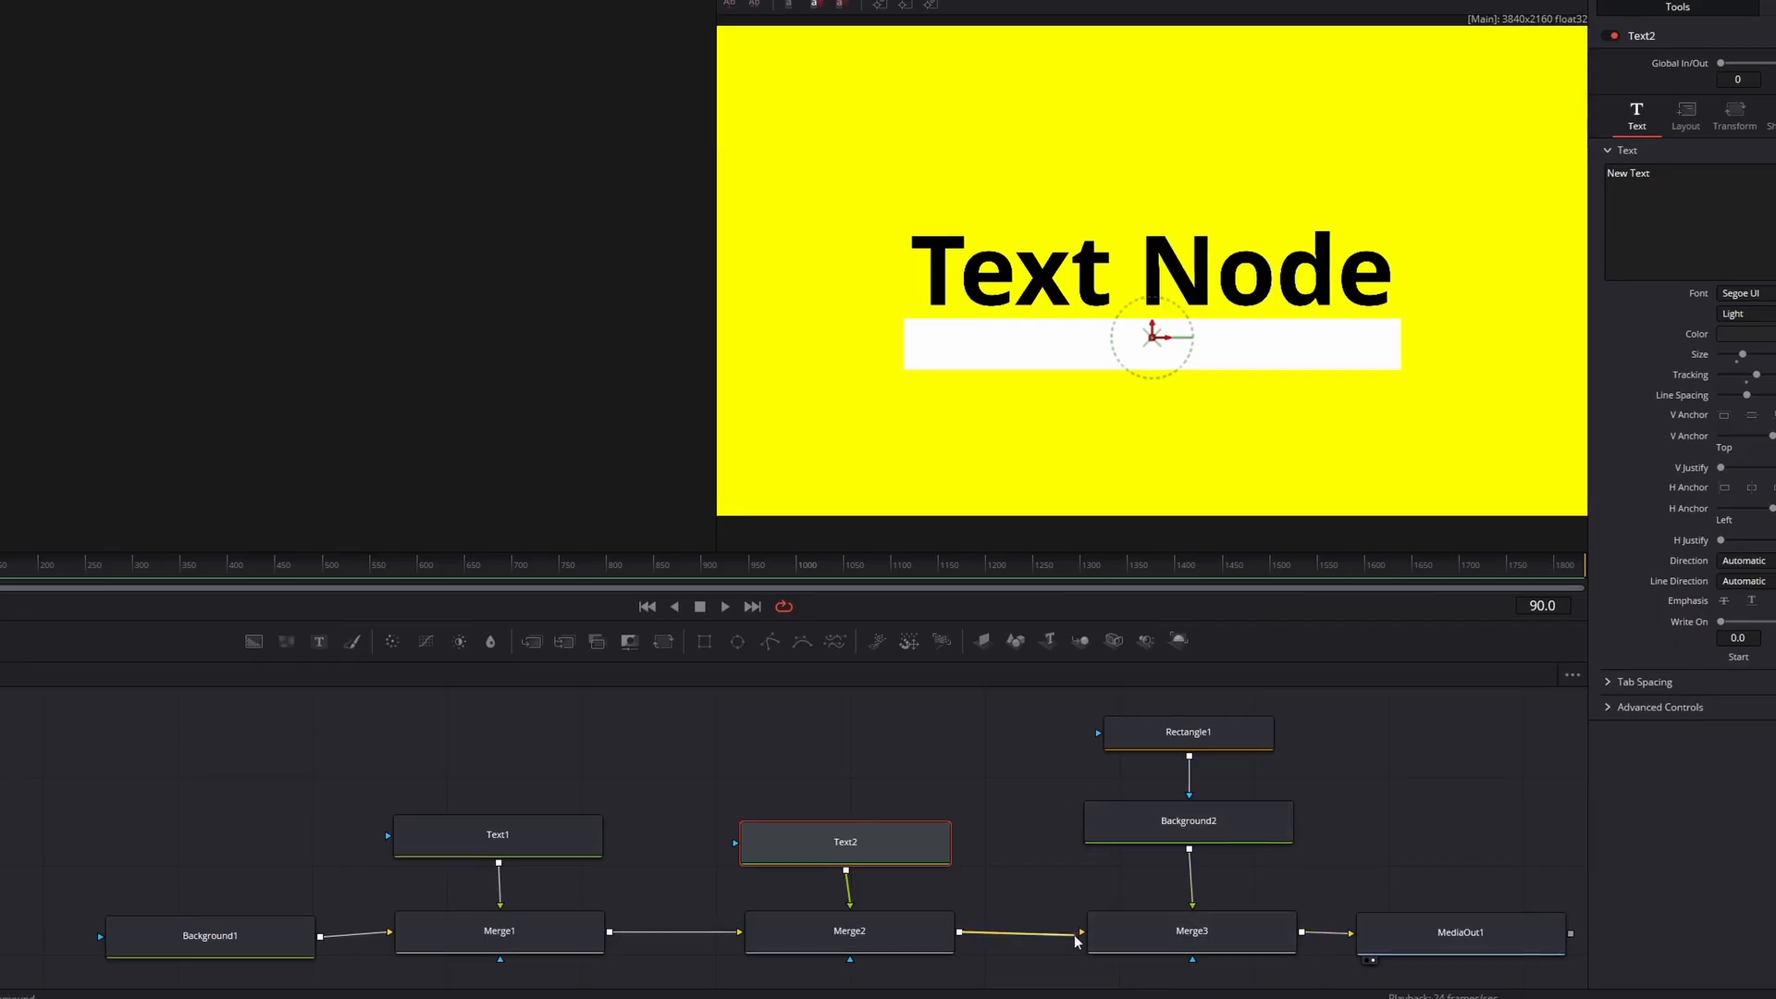
Step: Disconnect and delete Merge3, and move Background2 and Rectangle1 into a row above Text2
drag(1074, 935, 613, 937)
drag(1189, 848, 1191, 905)
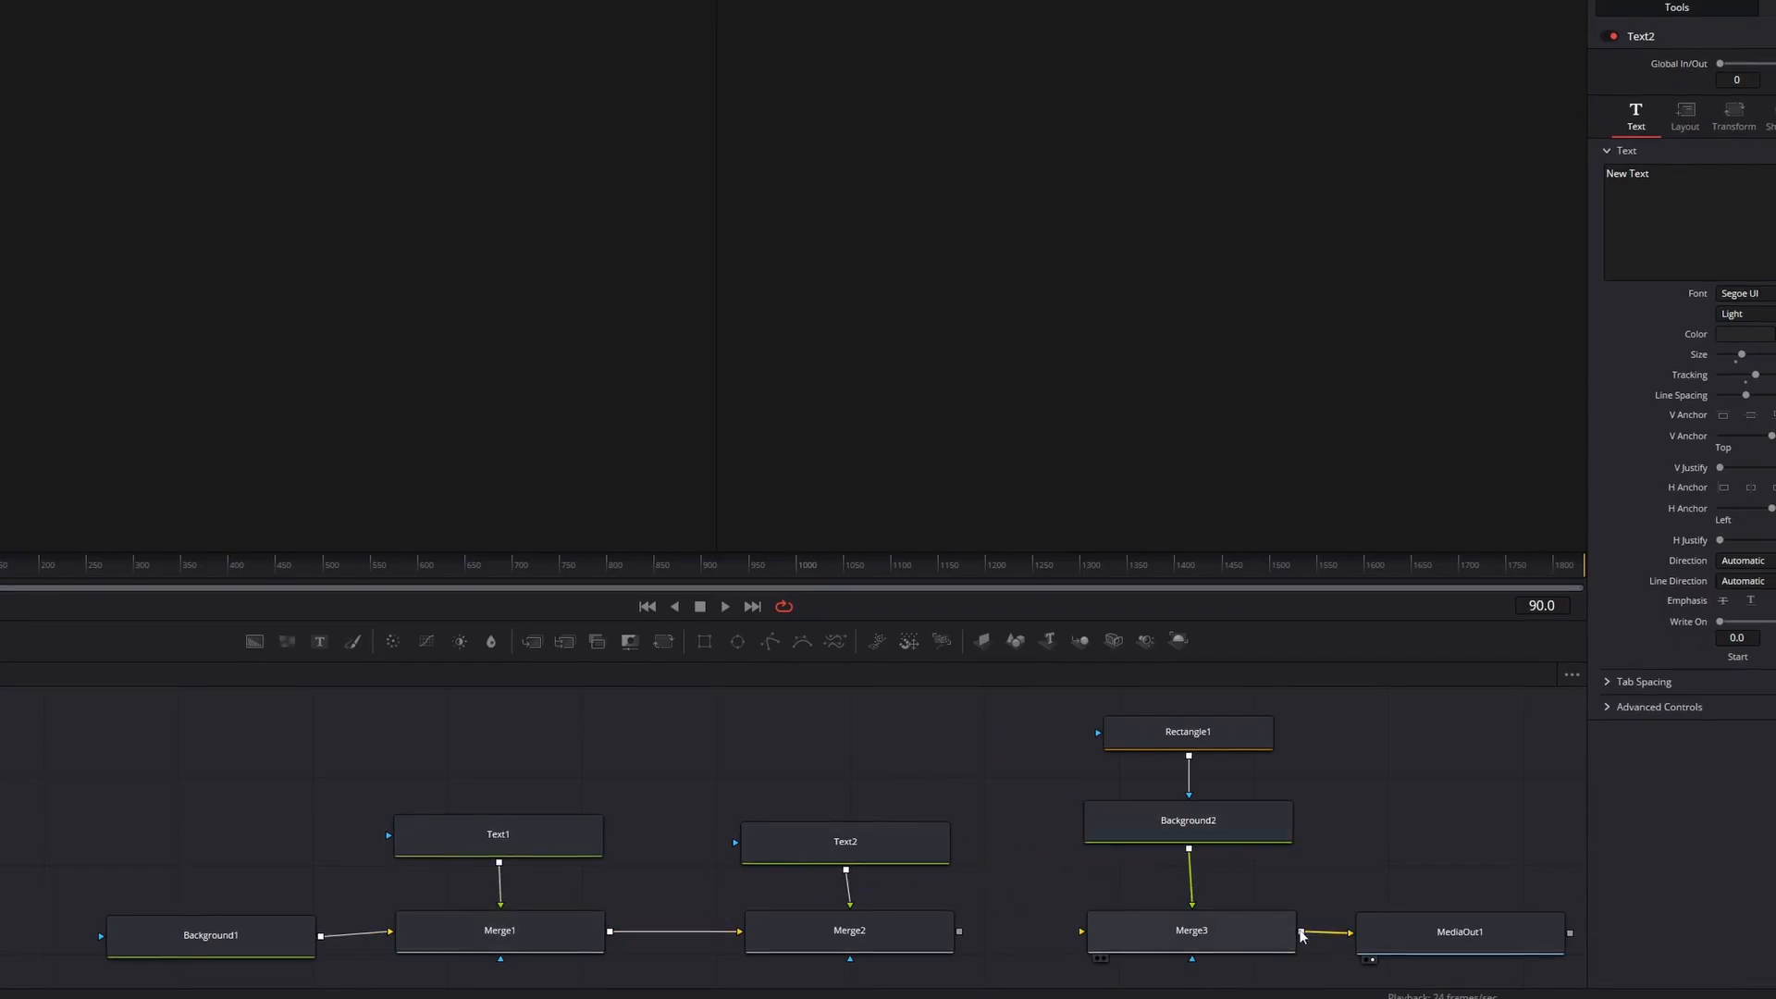
drag(1304, 935, 1337, 942)
drag(1192, 907, 606, 933)
drag(1151, 822, 775, 737)
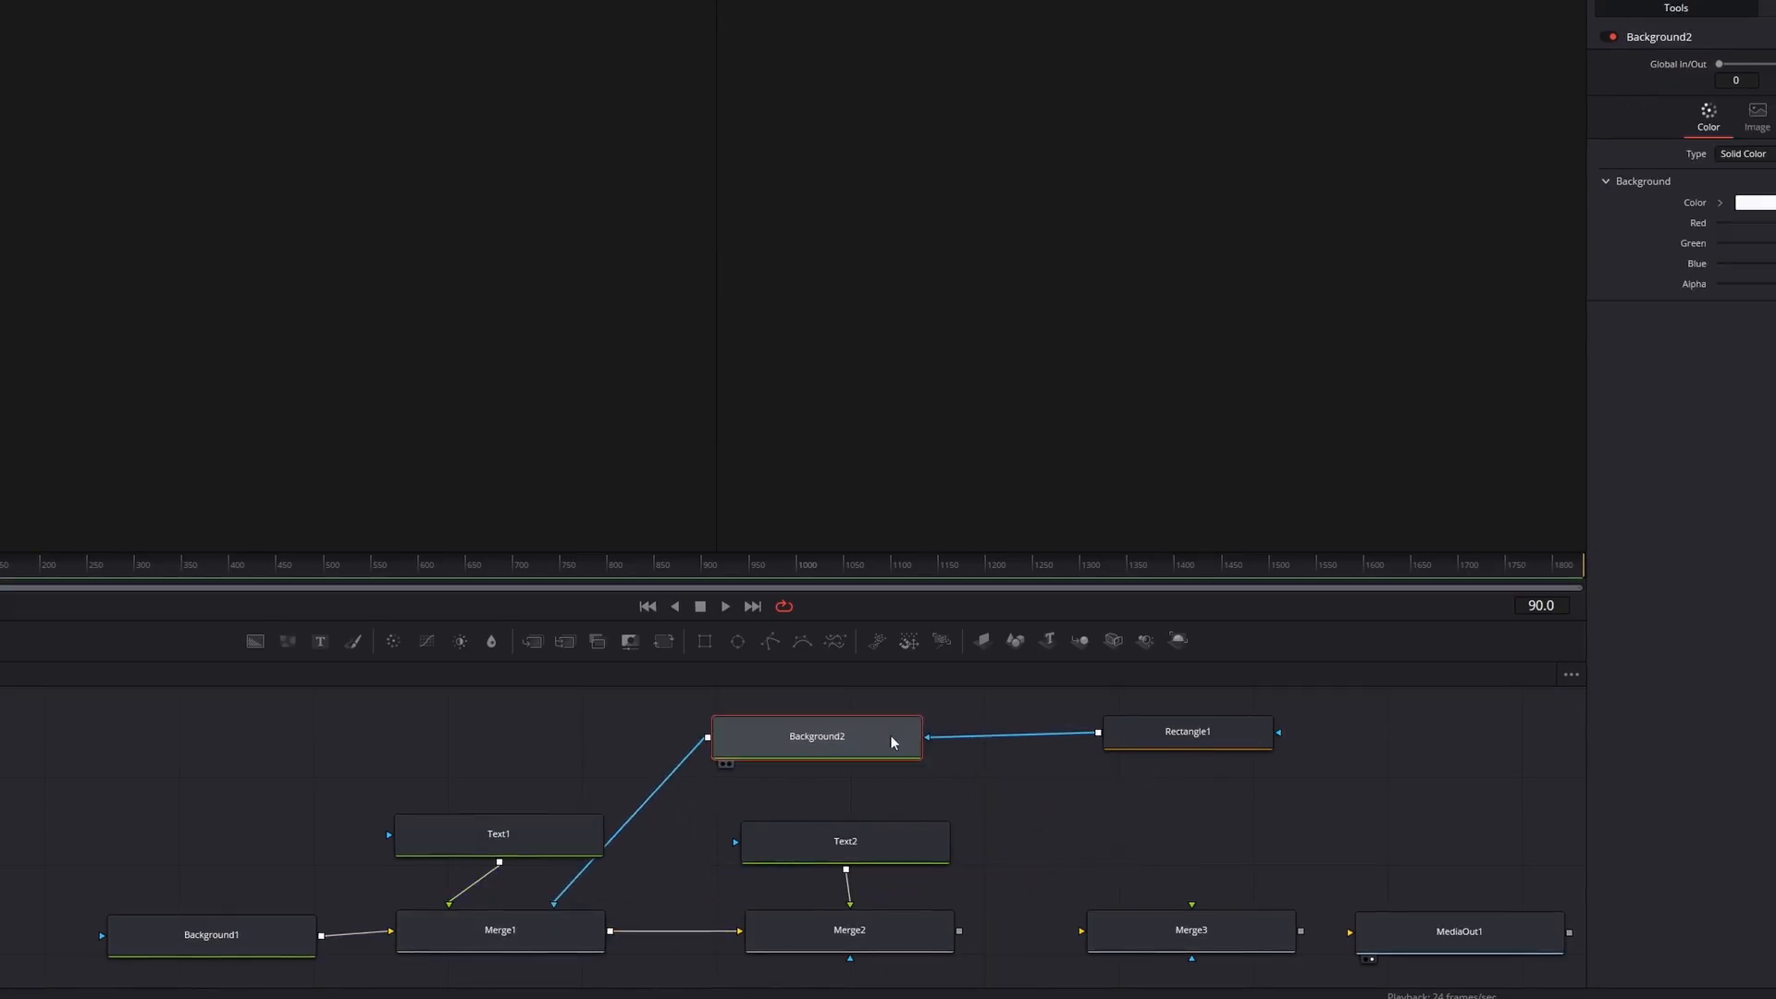
drag(1193, 733, 1079, 725)
click(1165, 921)
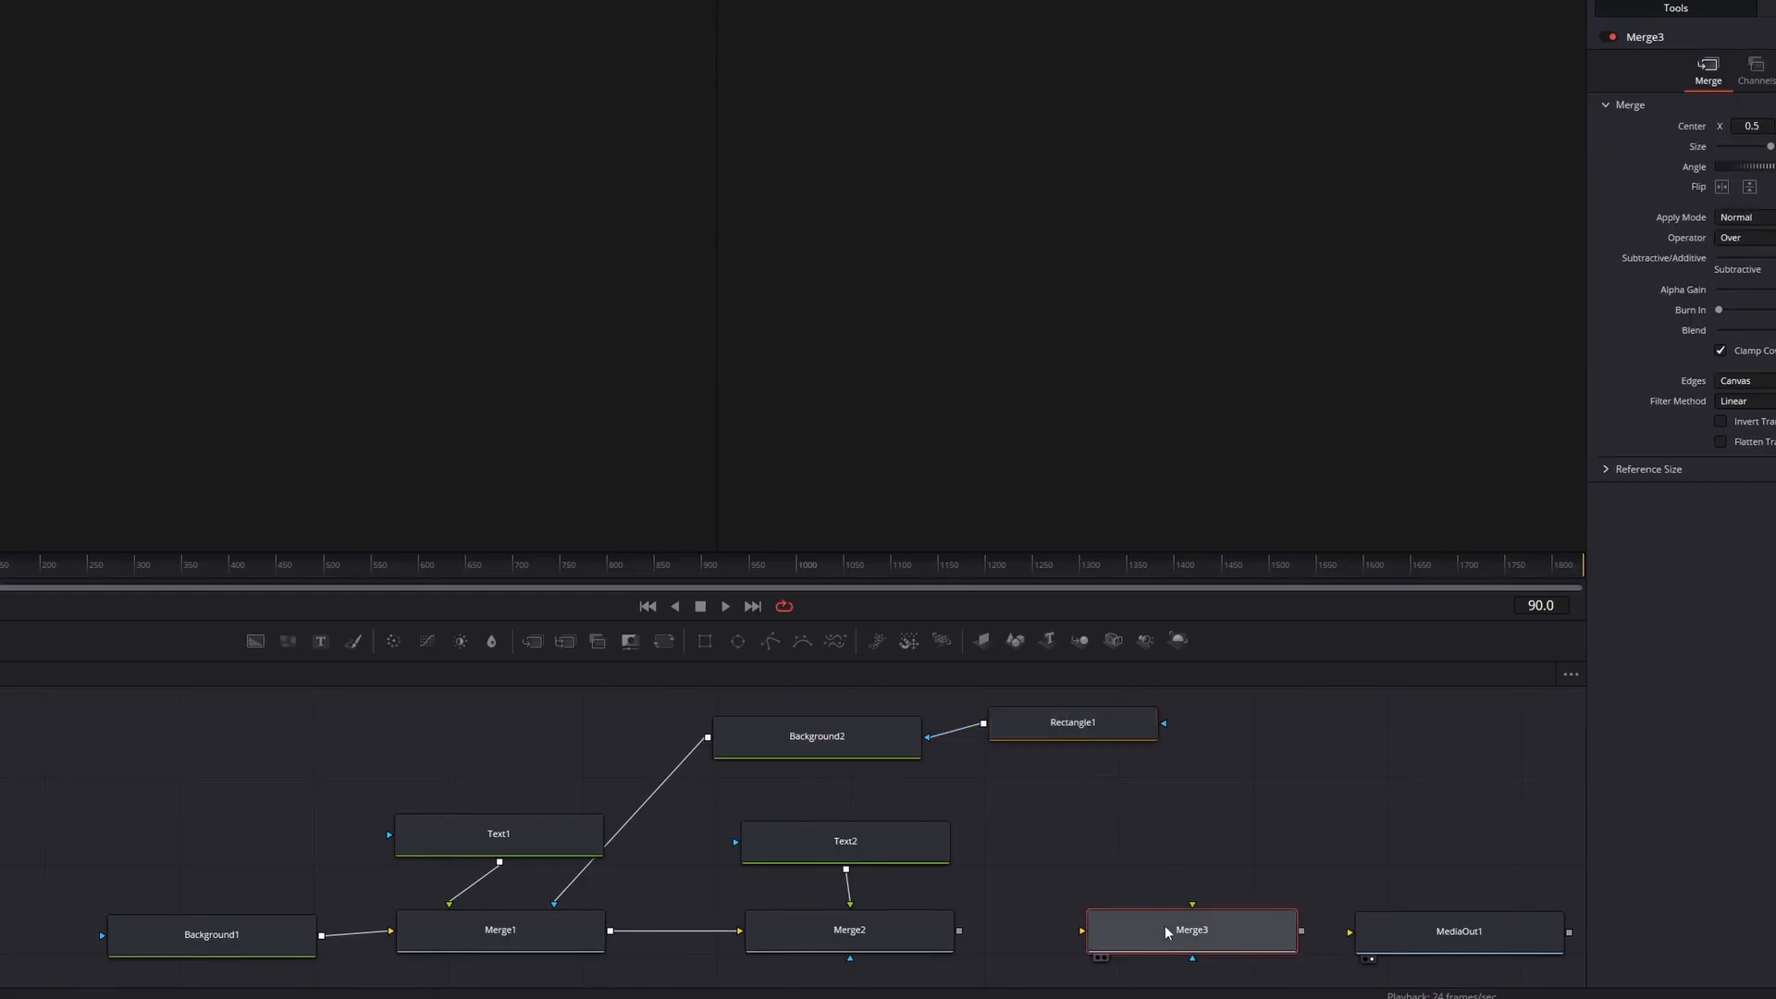
key(Delete)
Step: Shift Merge2 and Text2 to the right and connect Merge2's output to MediaOut1
drag(913, 927, 991, 924)
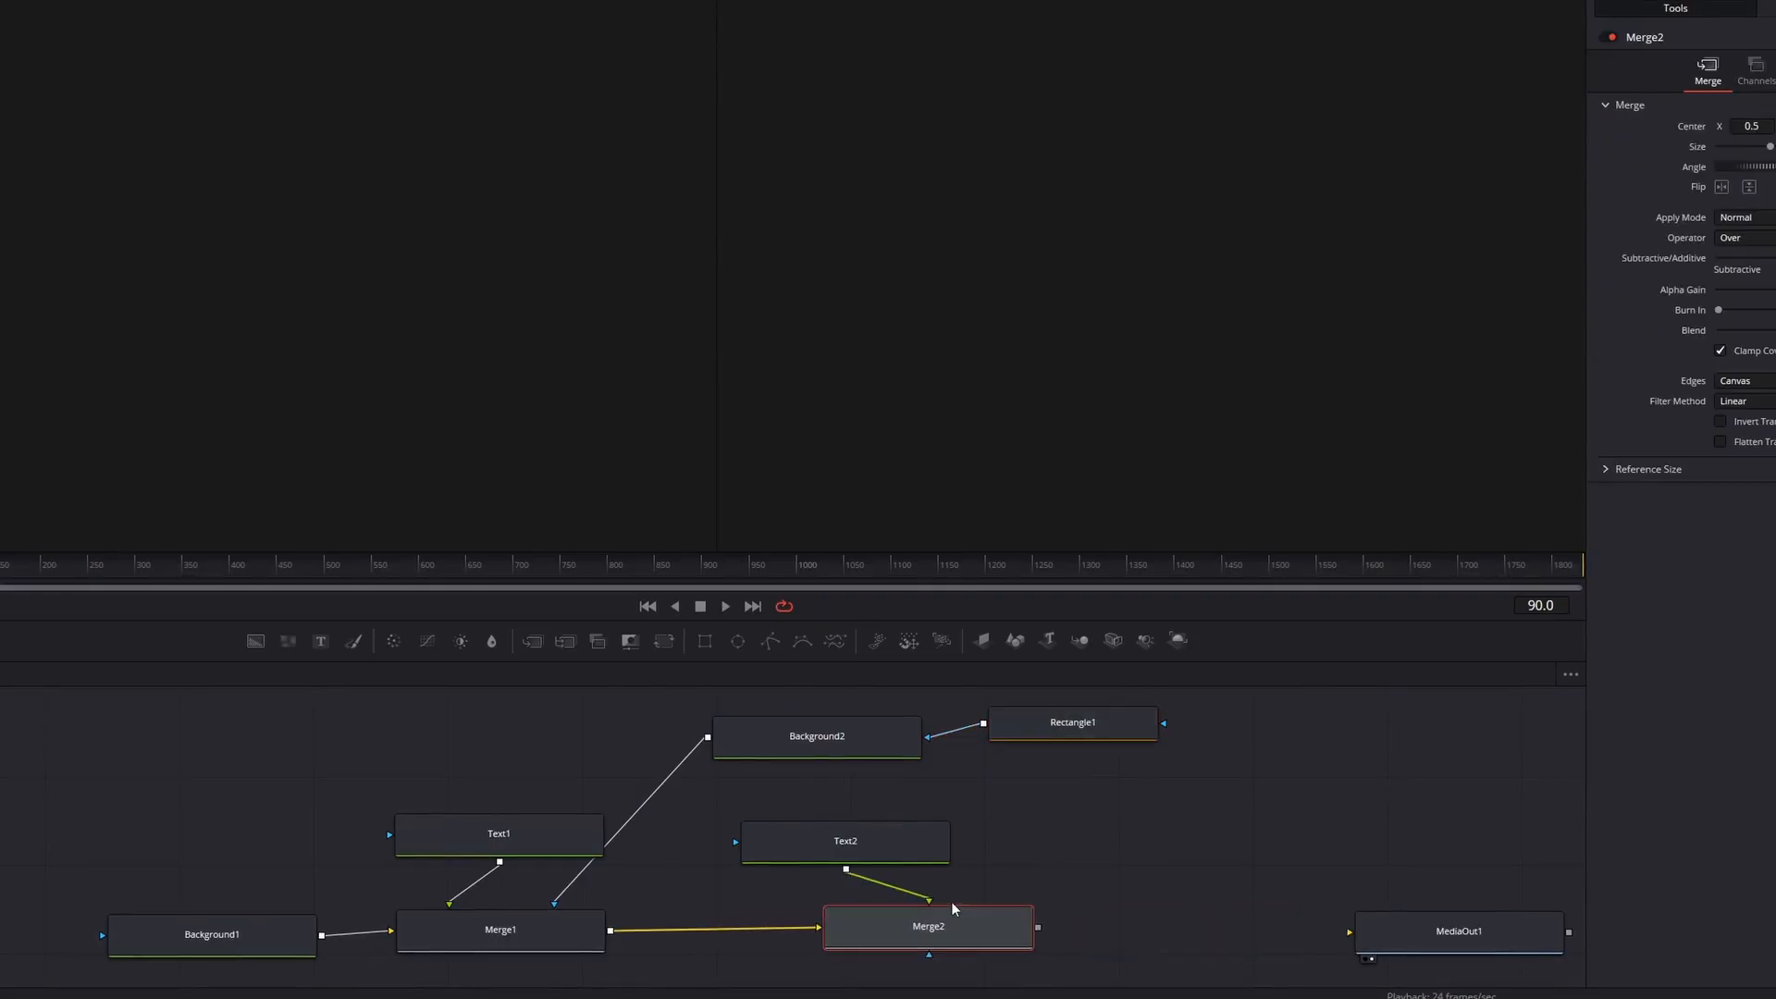
drag(938, 861, 1002, 869)
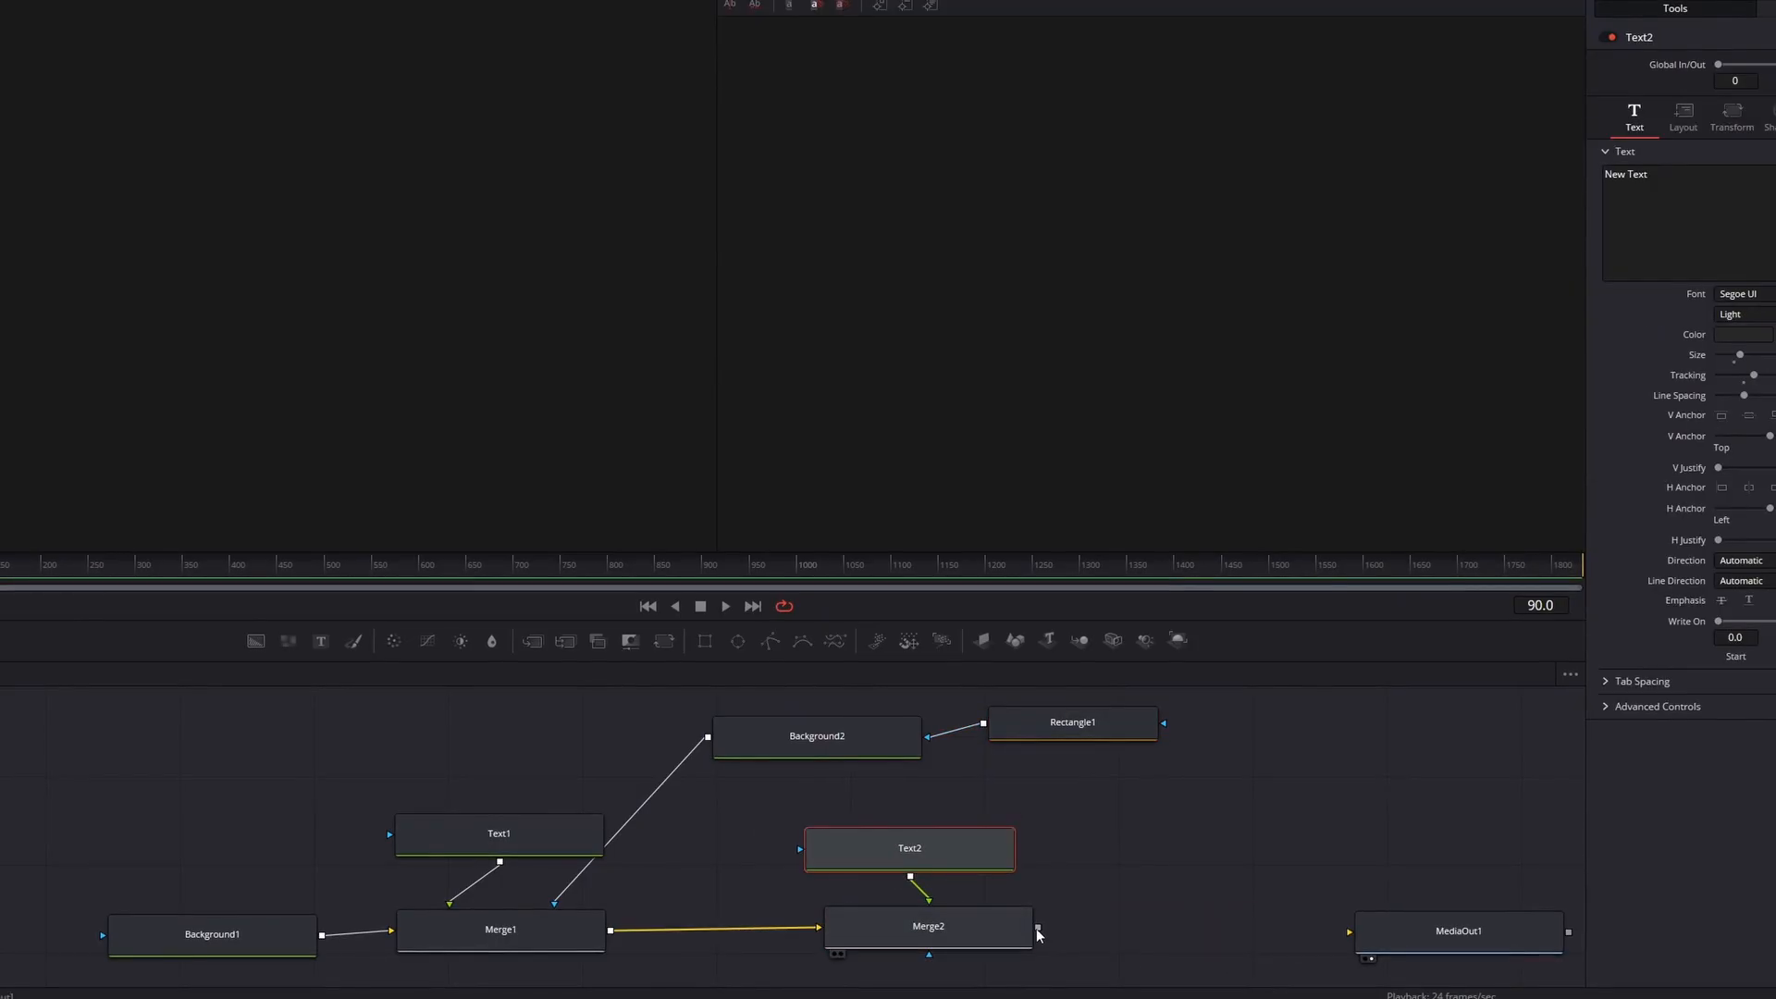
drag(1254, 934, 1391, 927)
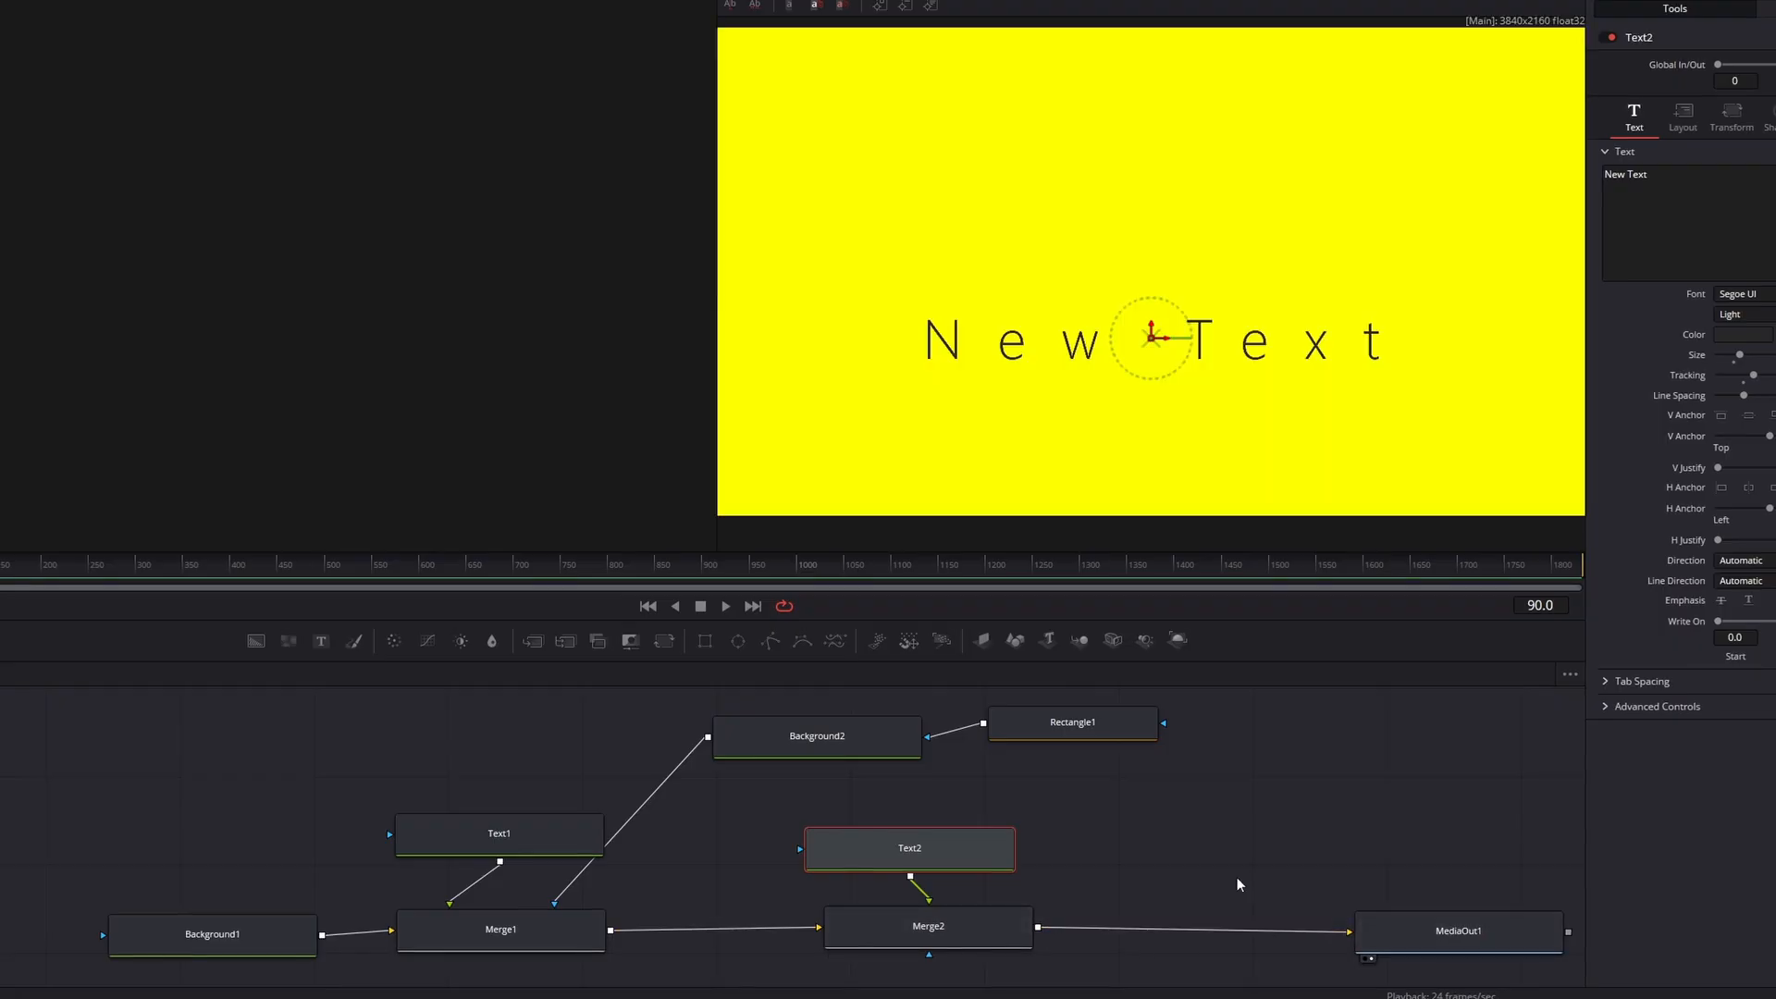
Step: Disconnect Background2 from Merge1, keeping Text1 connected to it
drag(558, 901, 615, 930)
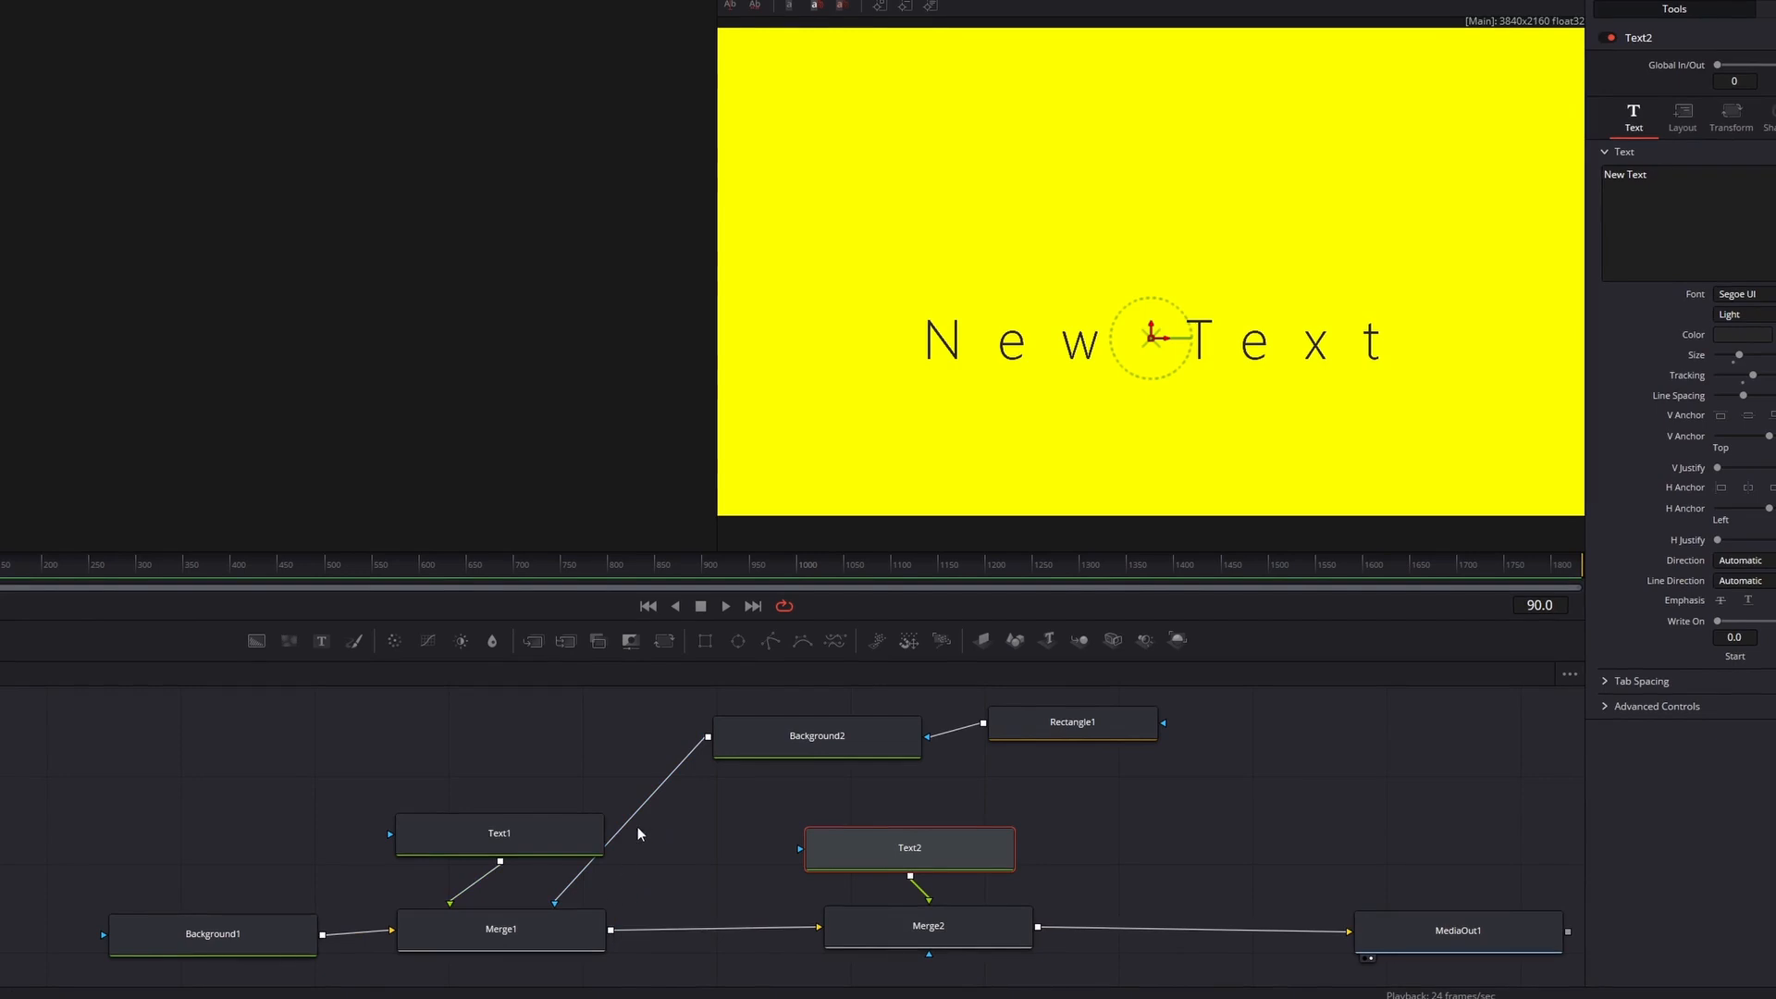
drag(639, 817, 686, 851)
drag(573, 897, 701, 829)
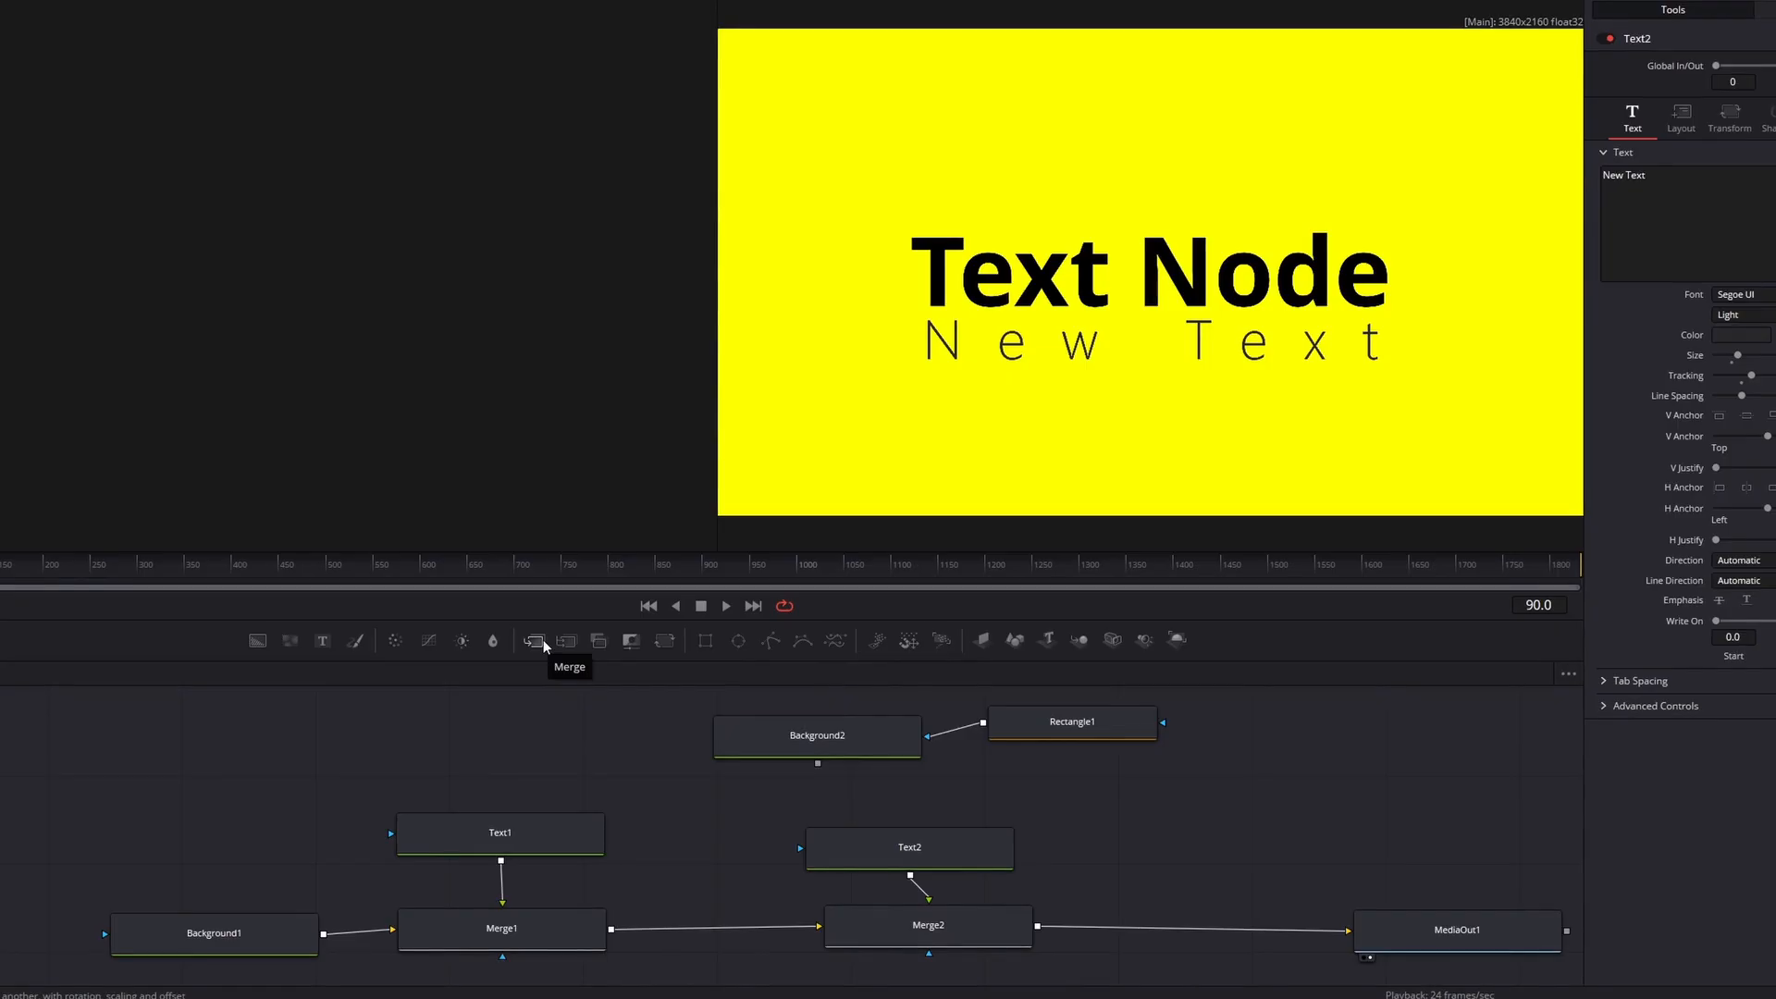
Step: Add a Merge node and merge it over Merge1's output ahead of Merge2, shifting Merge2, Text2 and MediaOut1 to fit
drag(544, 645, 680, 825)
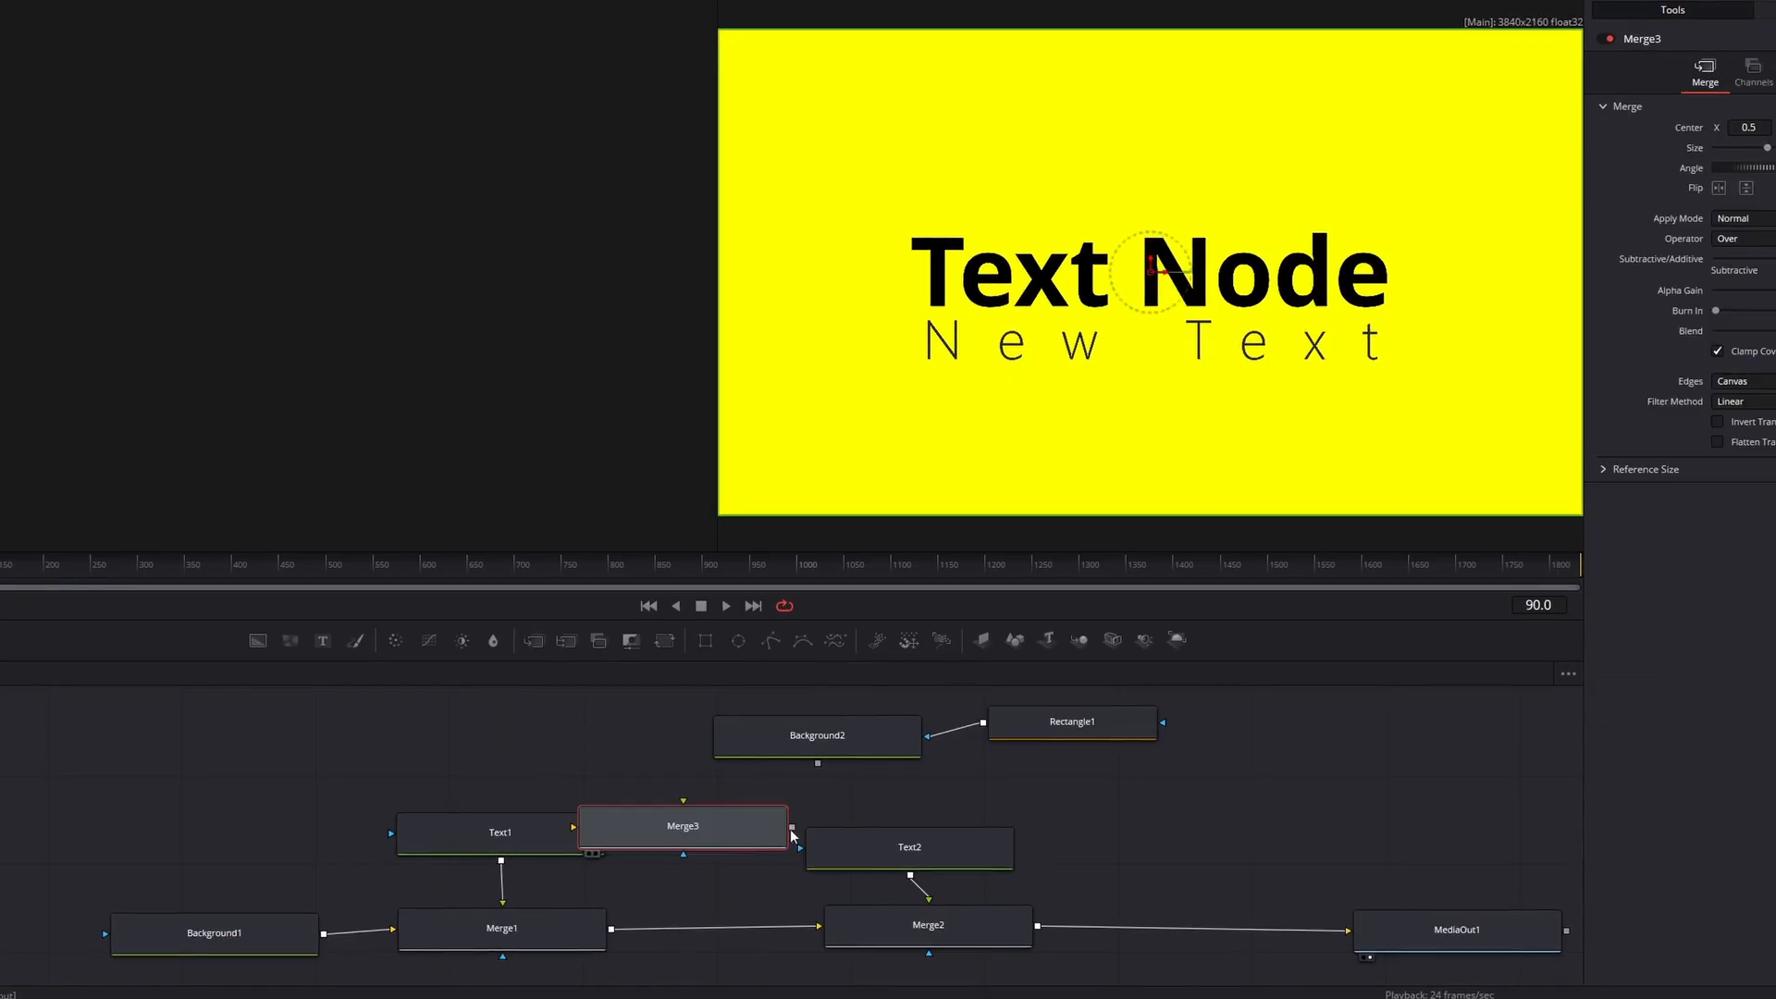
drag(789, 838, 613, 930)
drag(896, 870, 984, 953)
drag(957, 785, 1032, 841)
drag(1410, 847, 1409, 870)
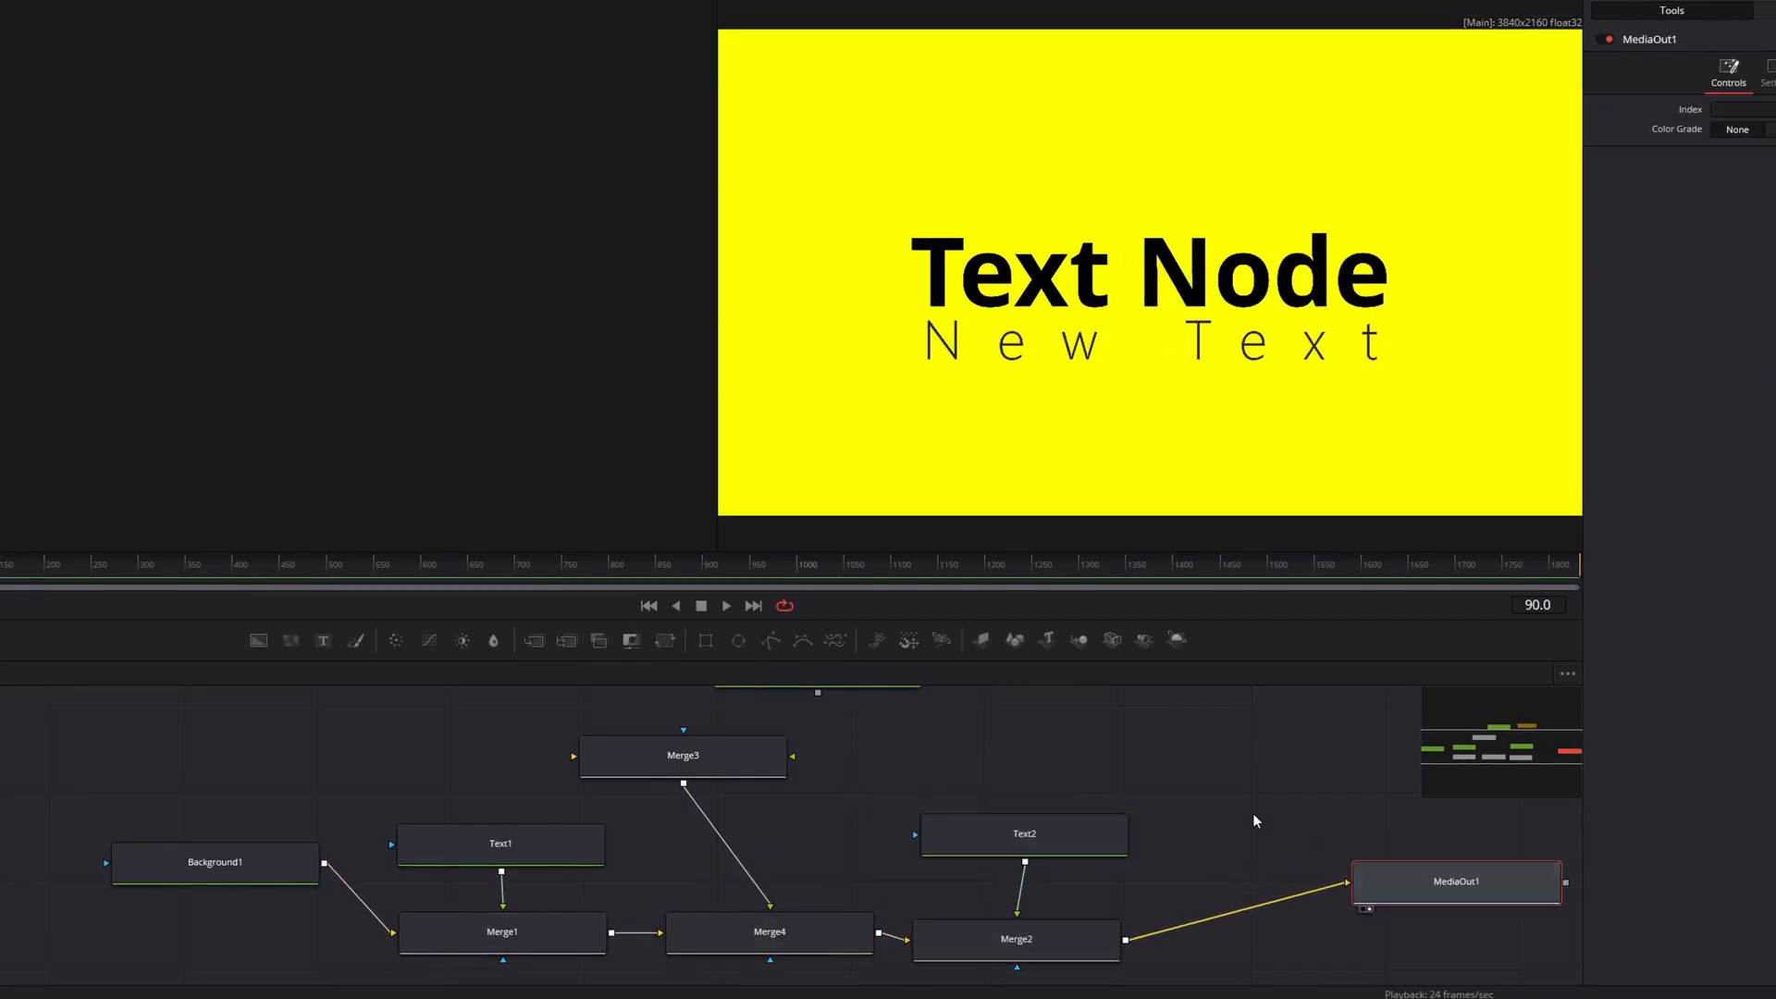
Step: Move Merge3 closer to Merge4 and connect Background2's output to Merge3's background input
drag(759, 777, 805, 837)
scroll(841, 744, up, 3)
scroll(841, 768, down, 2)
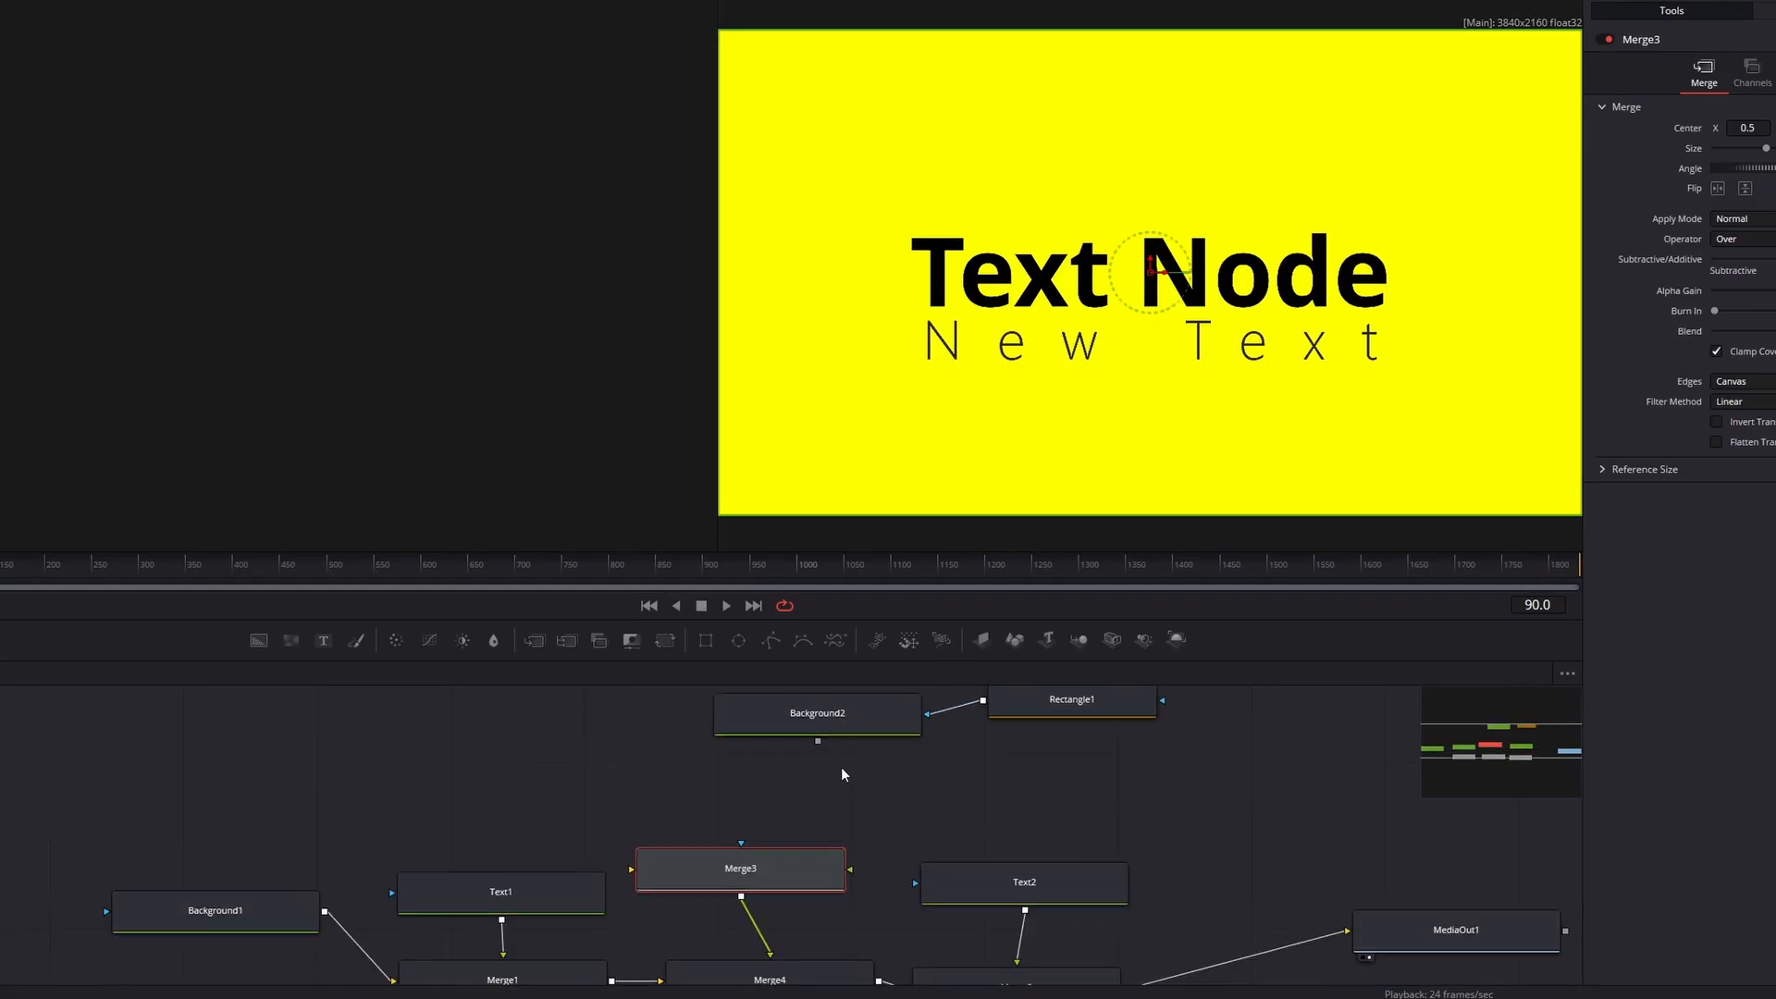
drag(817, 741, 753, 851)
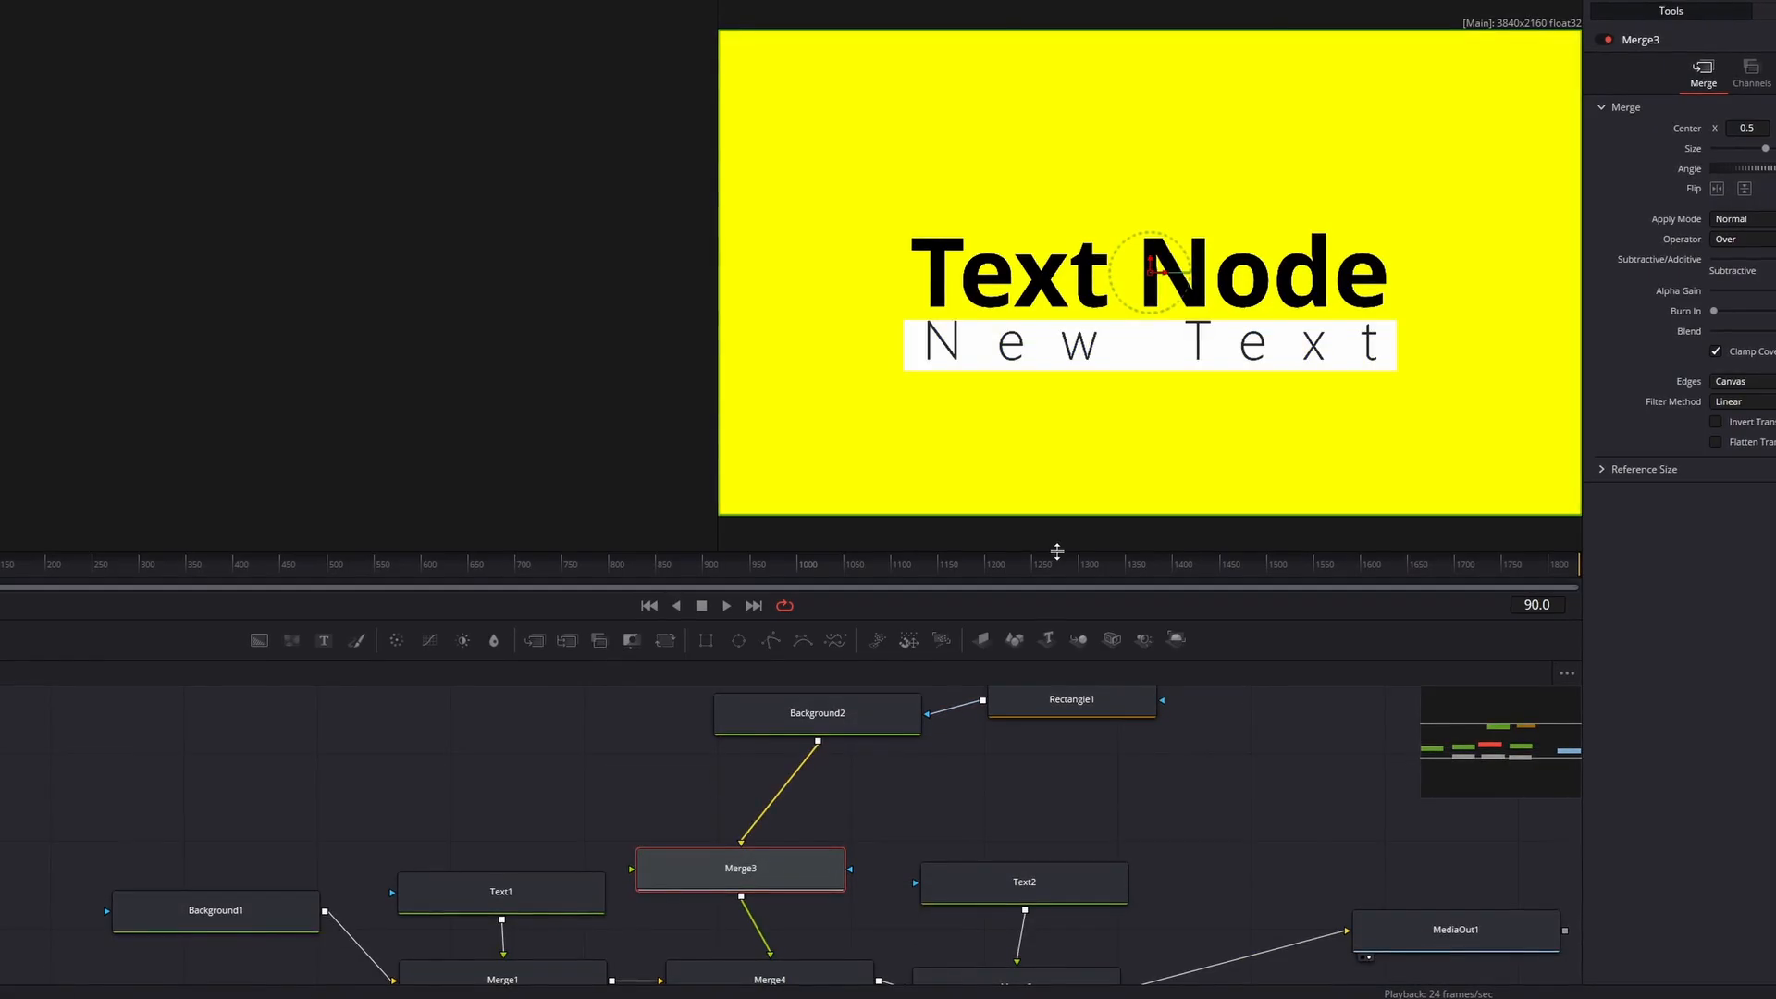
Step: Stack Background2 and Rectangle1 vertically above Merge3
drag(820, 720, 751, 777)
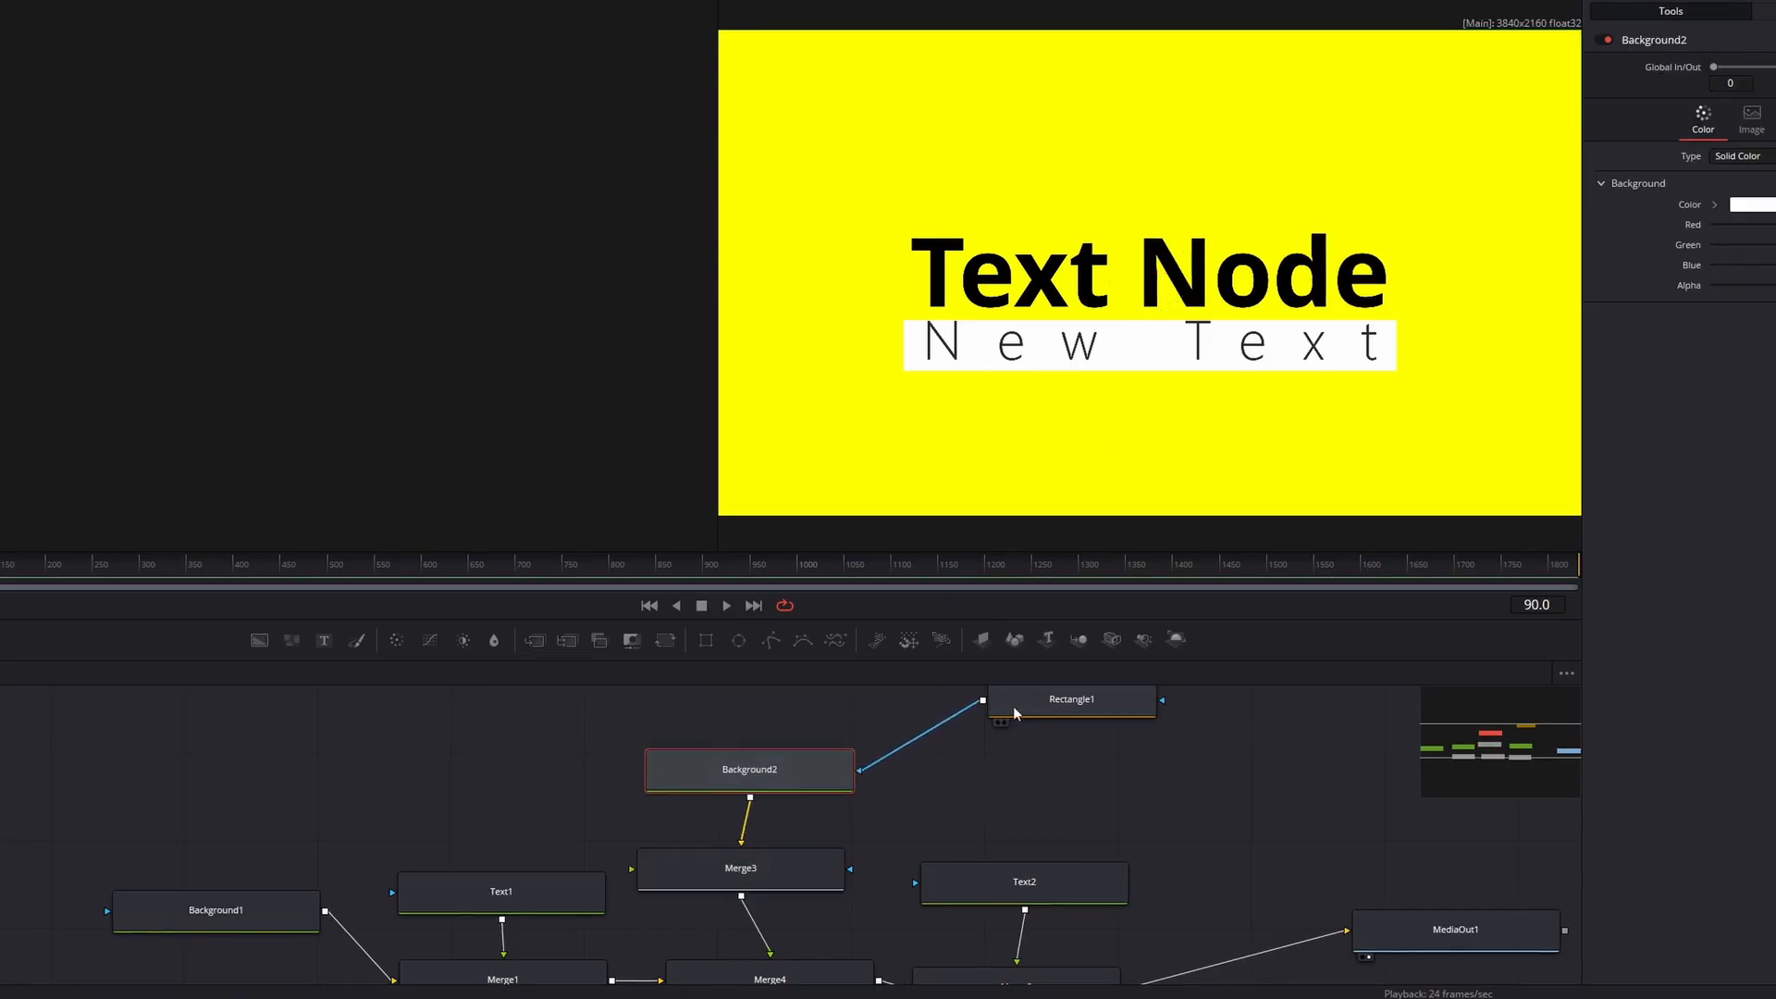
drag(1013, 707, 739, 720)
click(1041, 880)
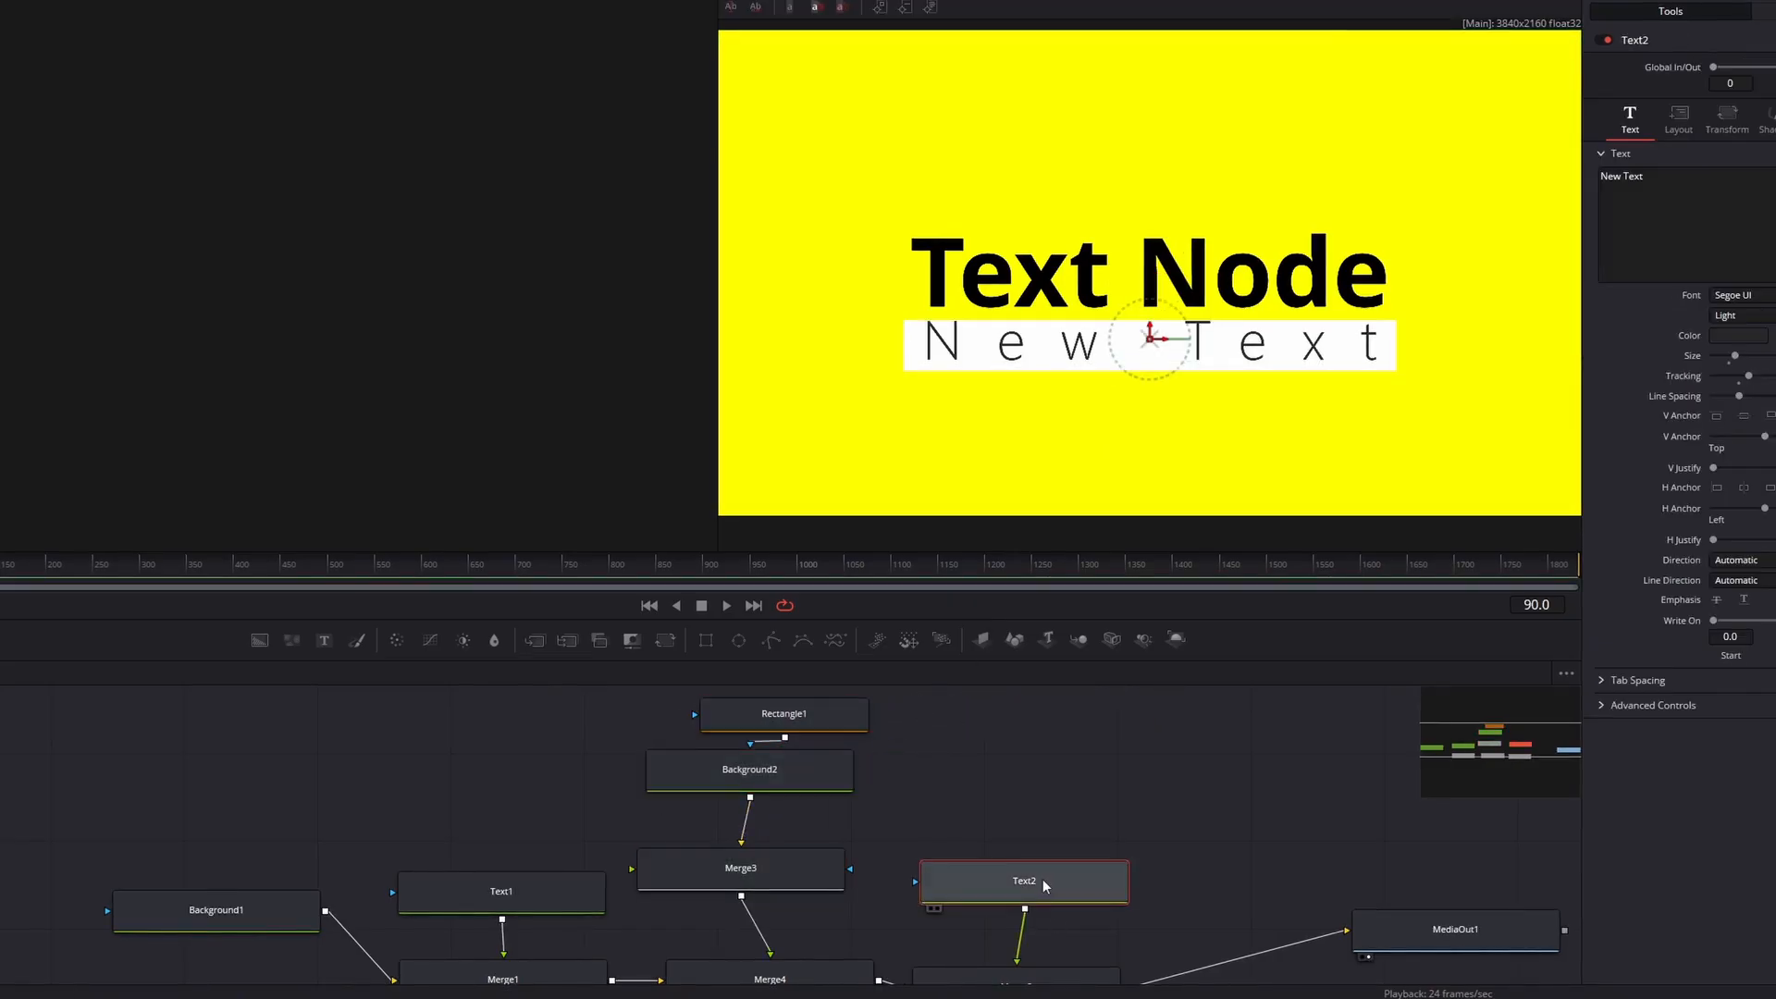
click(832, 789)
drag(821, 735, 783, 775)
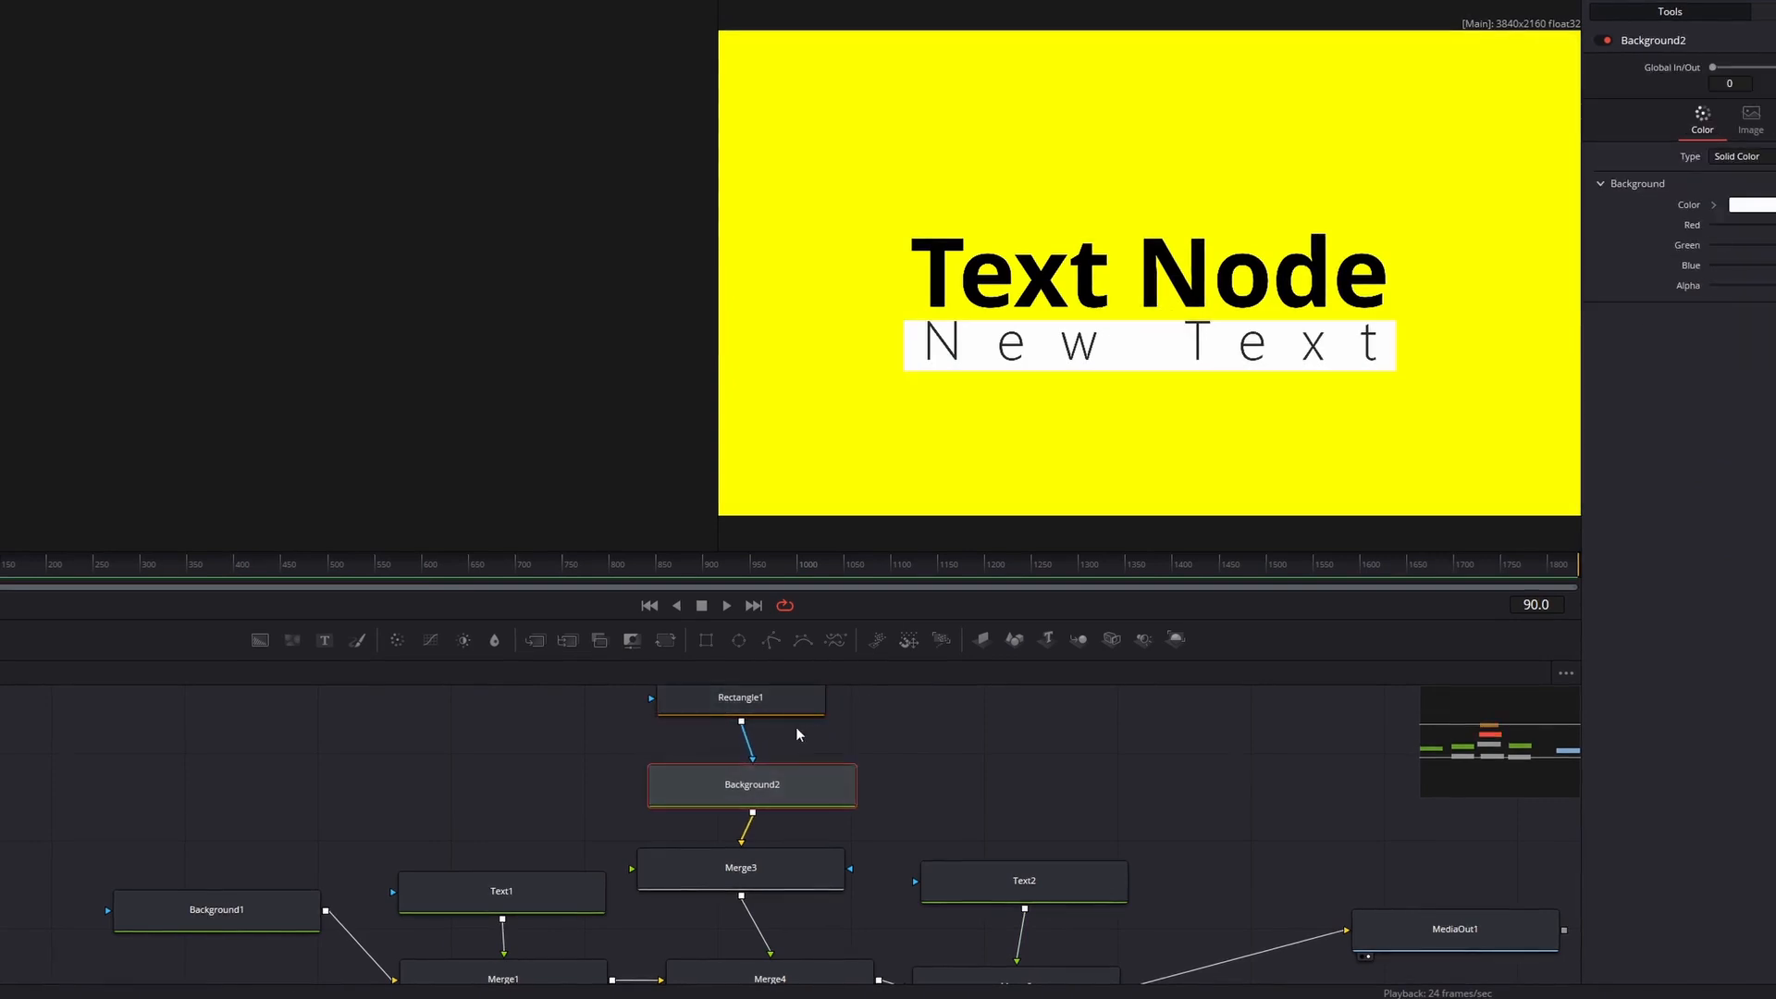
Step: Widen Rectangle1 and extend it upward around "New Text", then check the result on the Edit page and return to Fusion
click(783, 702)
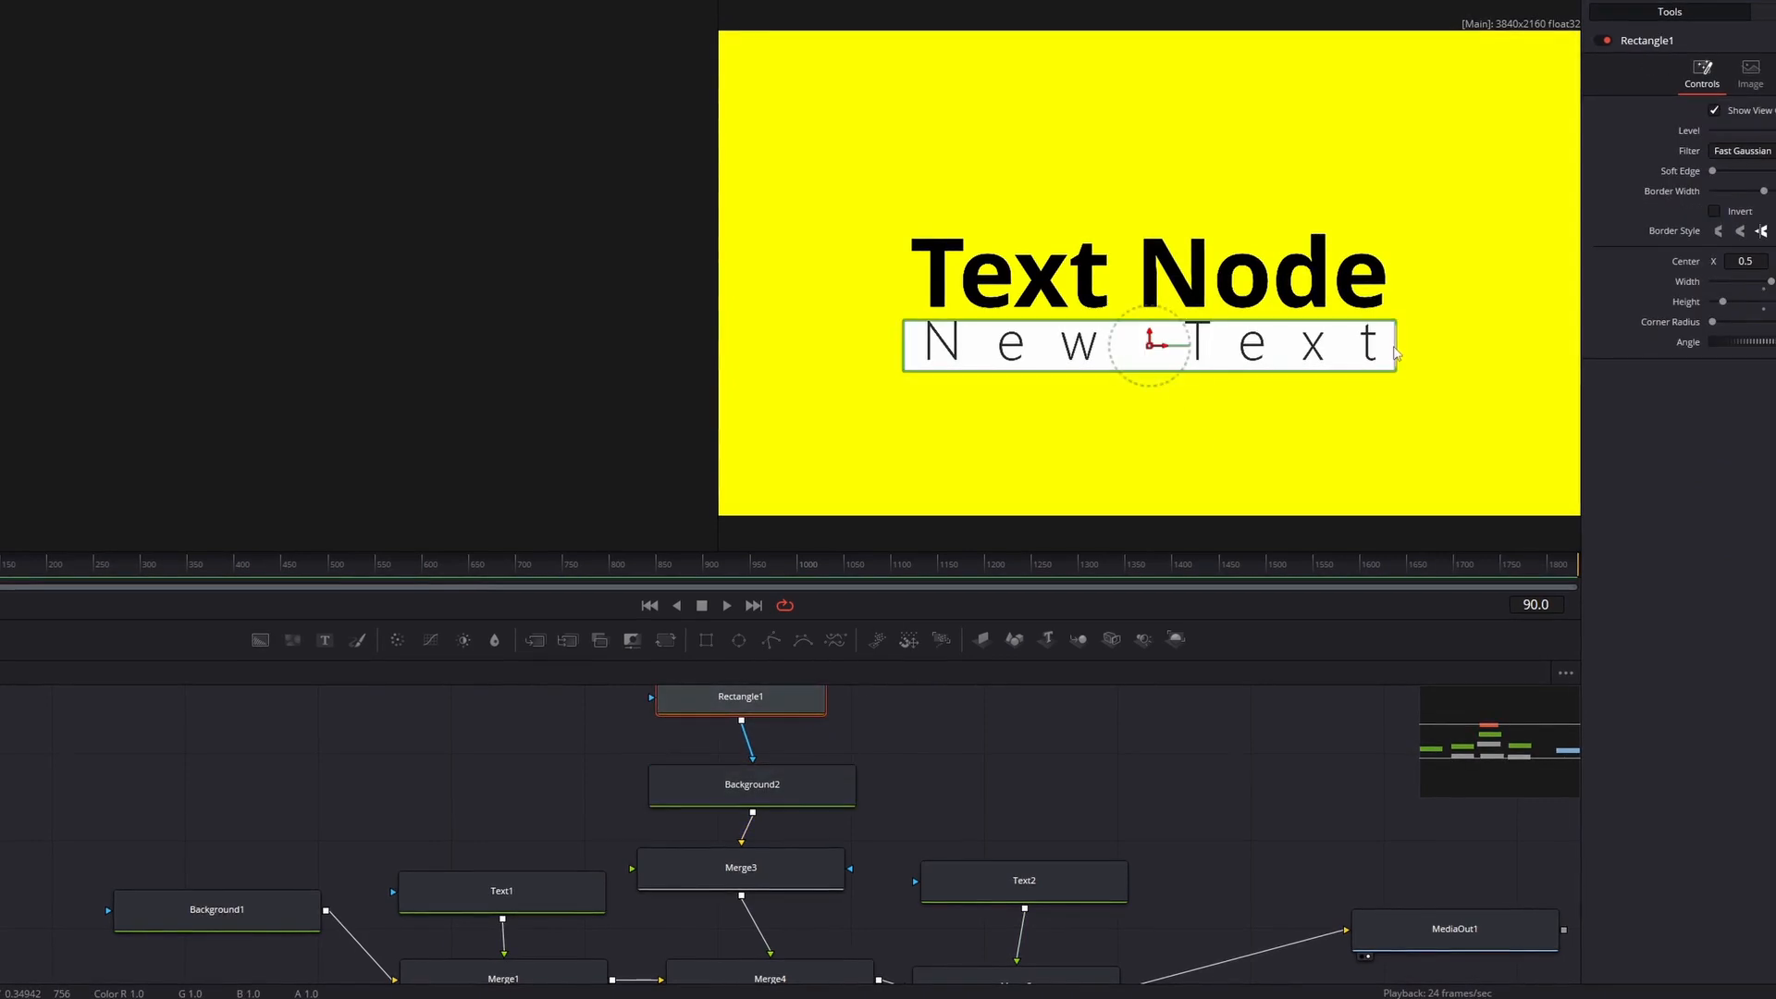
drag(1396, 354, 1413, 355)
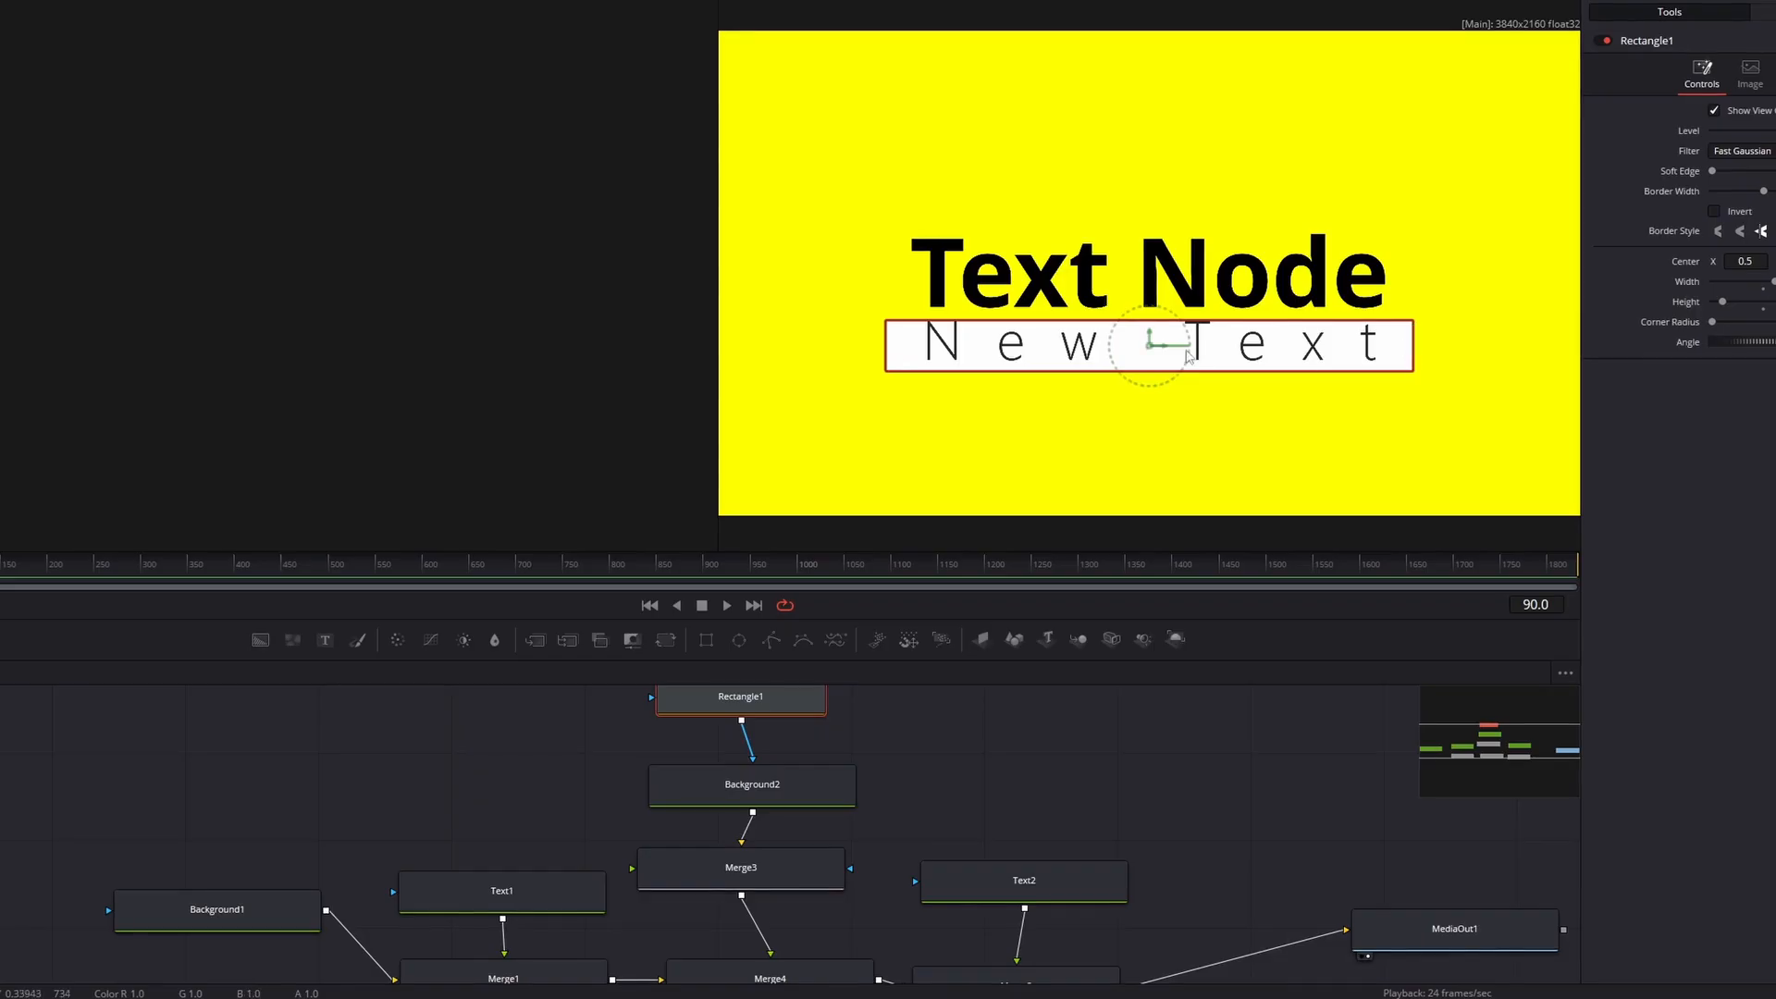
drag(1170, 321, 1148, 329)
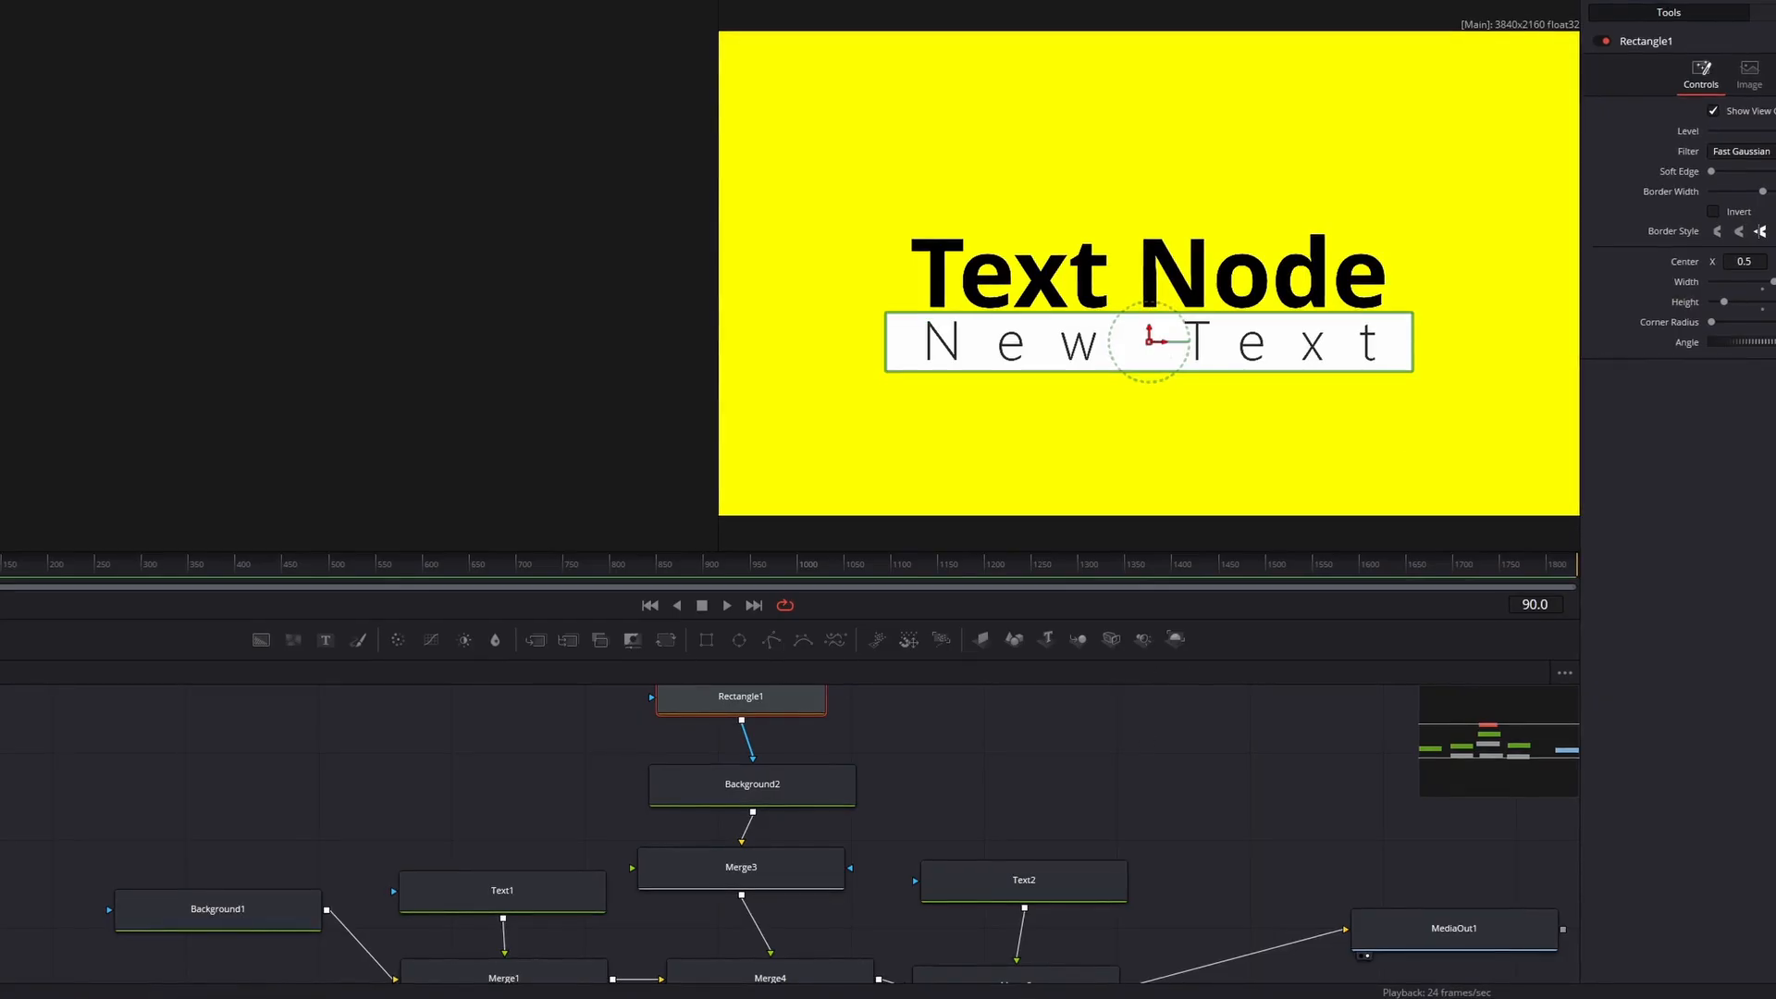
click(901, 990)
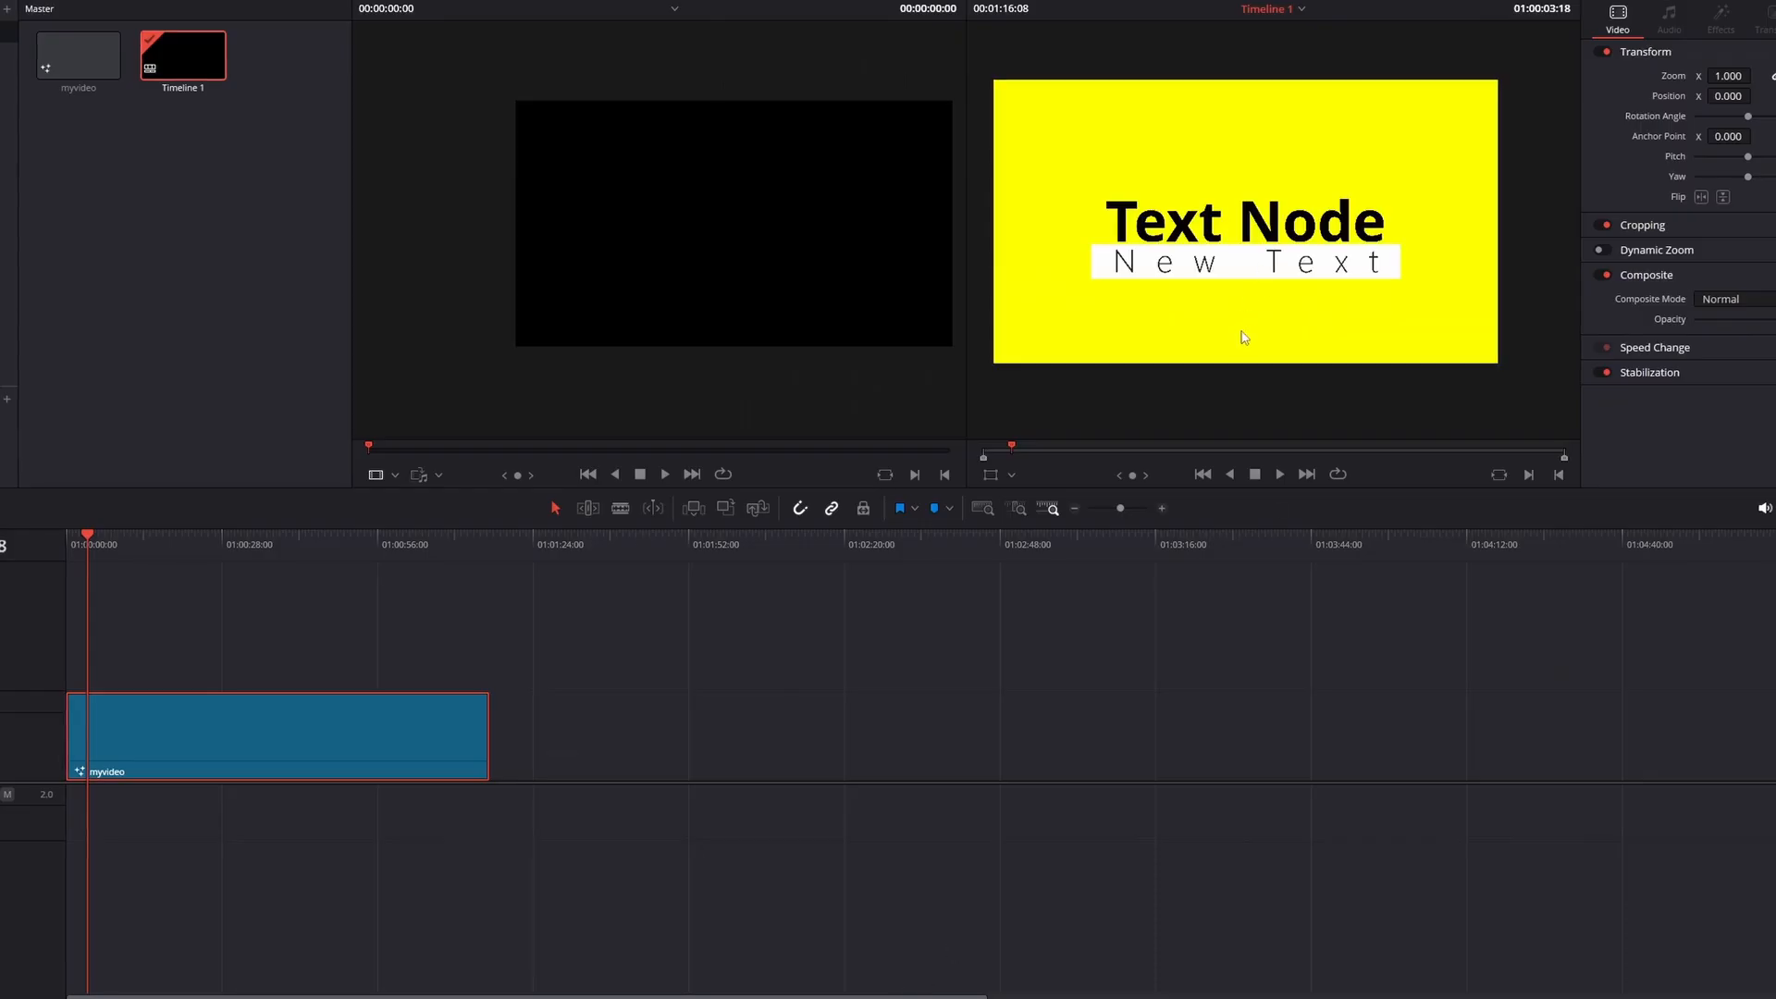
key(ctrl+f)
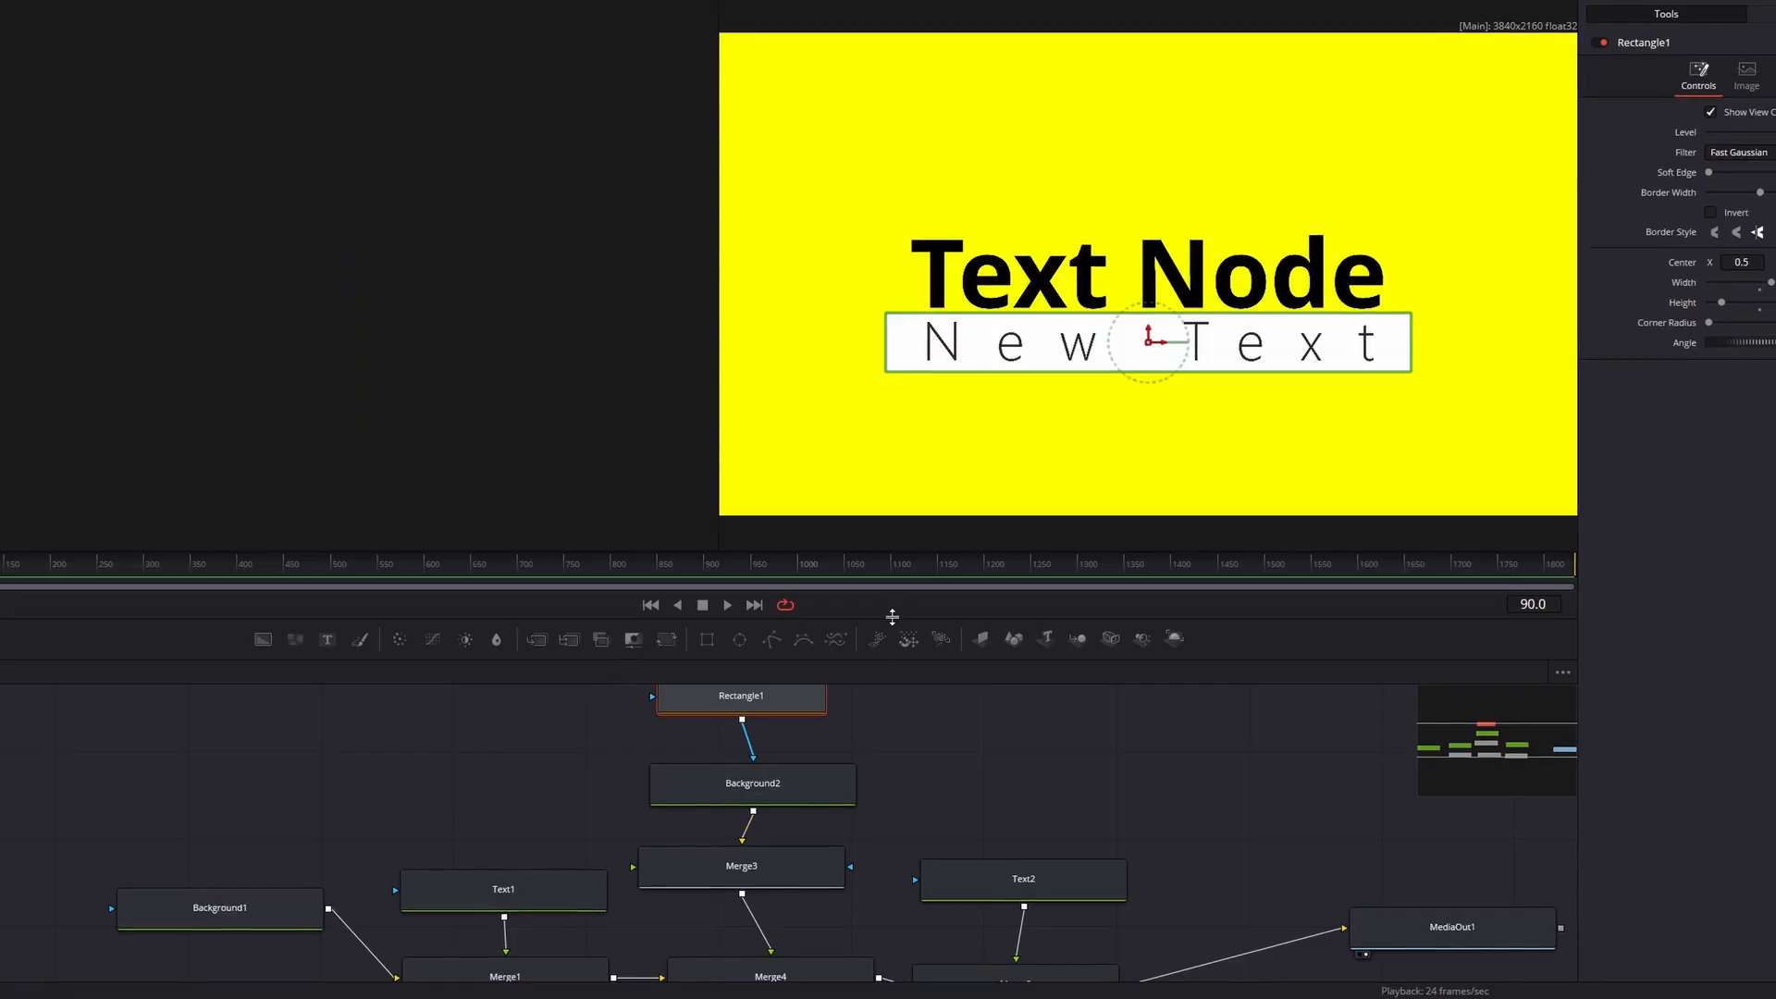
Step: Enlarge the node area and stack Rectangle1, Background2 and Merge3 closely above Merge4
drag(890, 659, 853, 425)
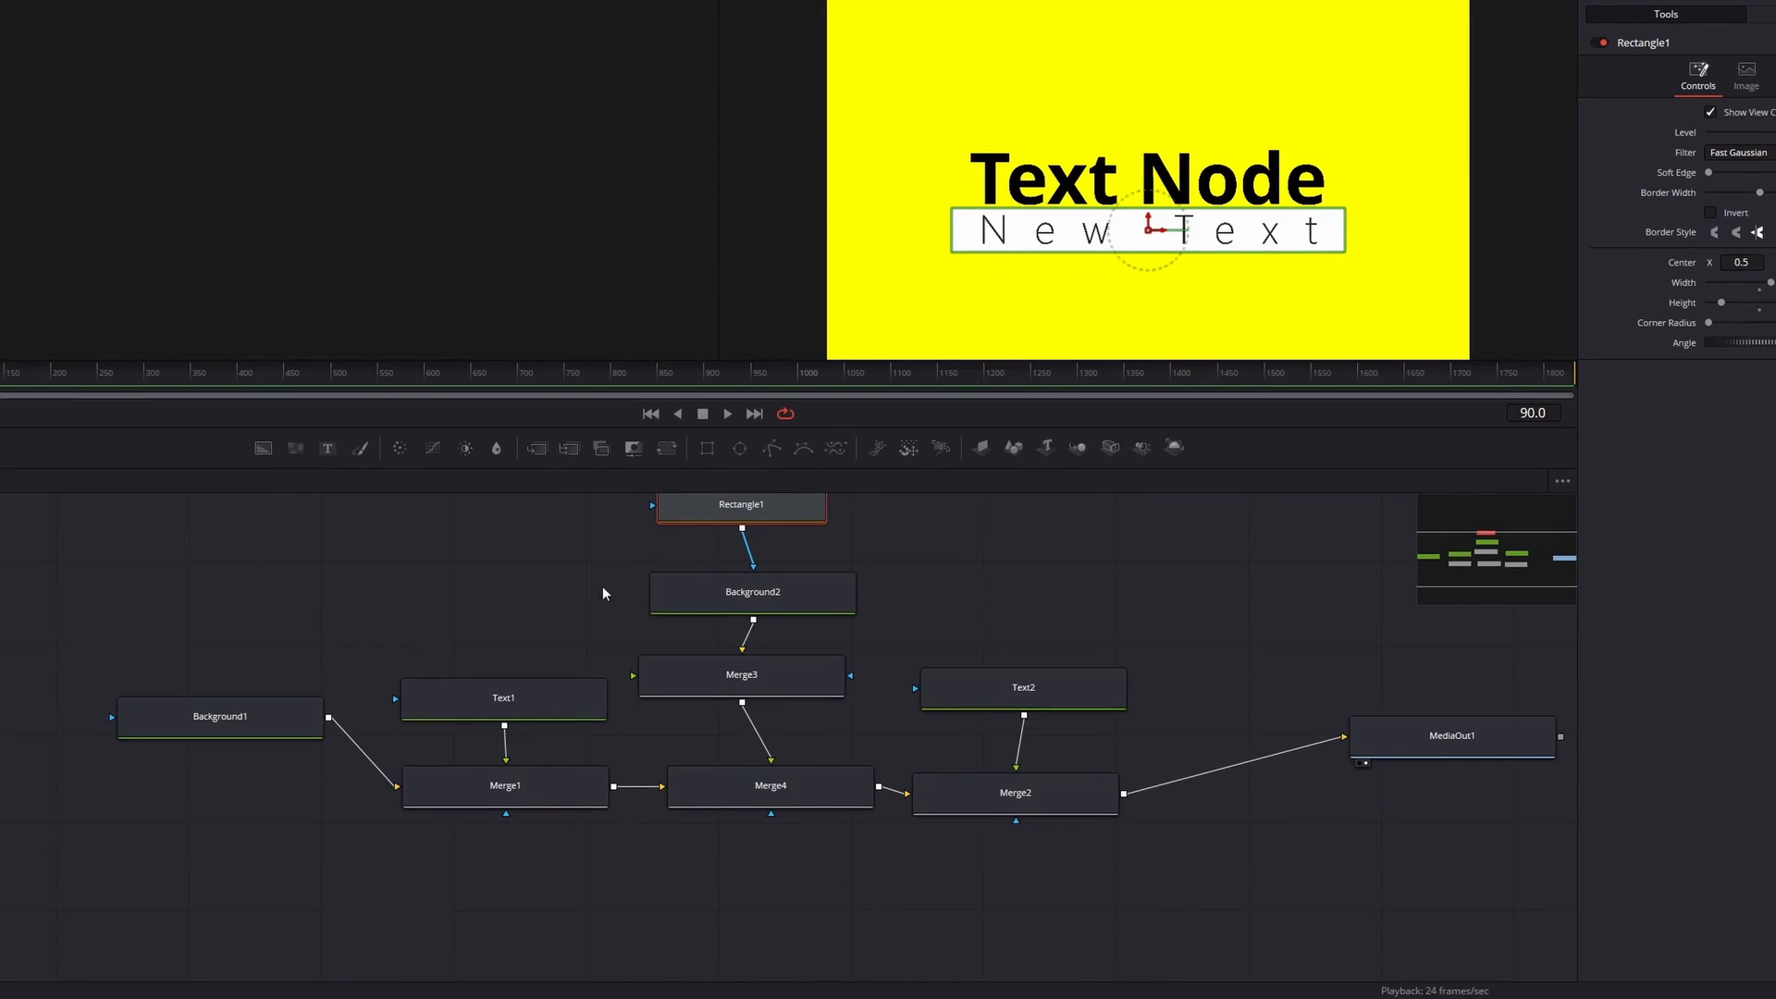
scroll(605, 606, up, 3)
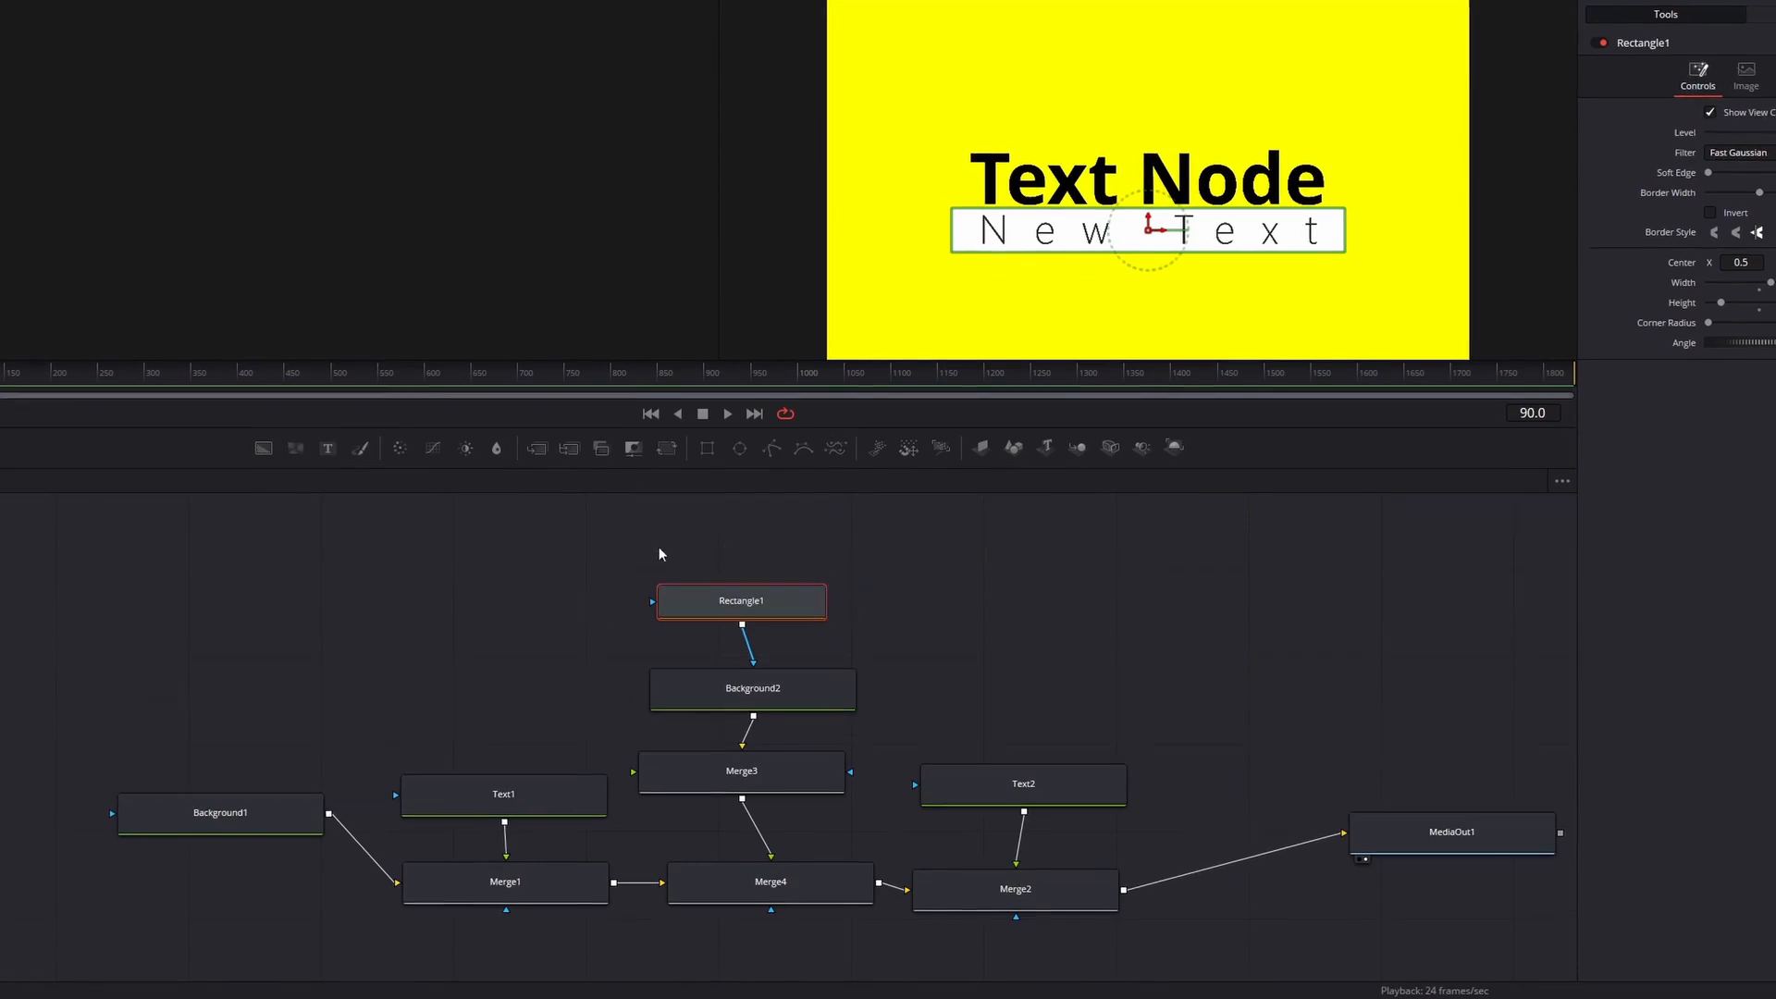
drag(801, 784, 830, 829)
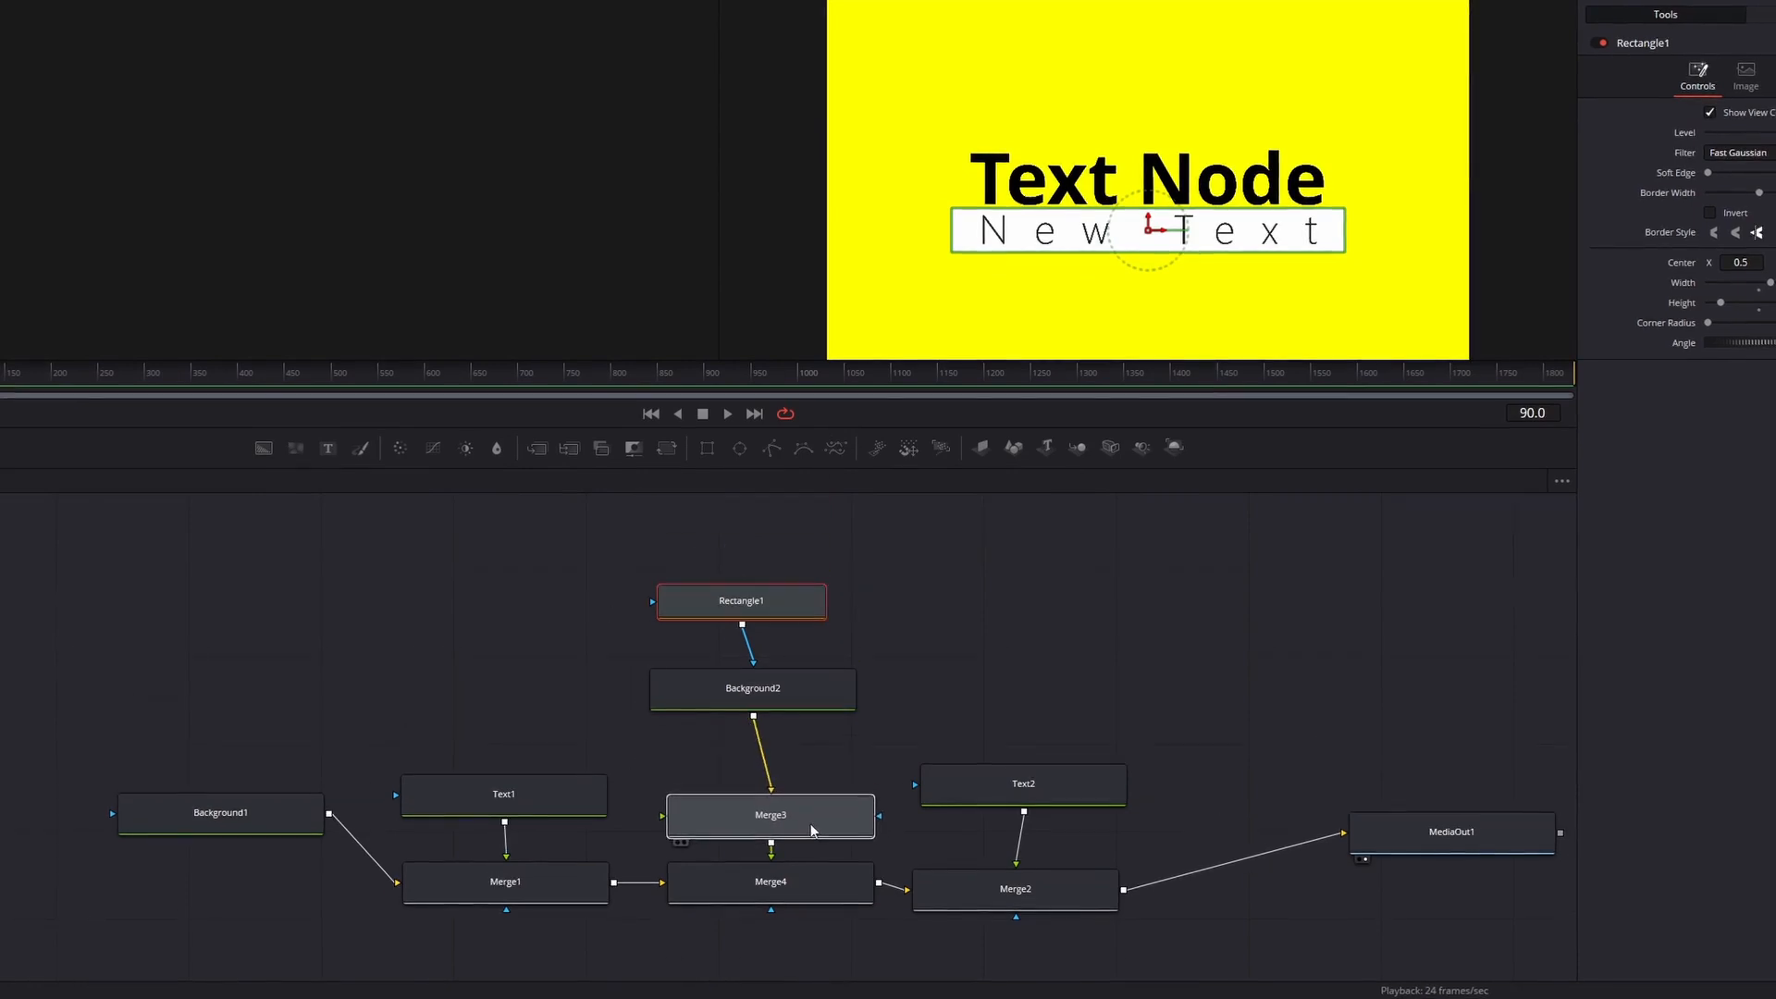
drag(775, 707, 788, 768)
drag(758, 605, 781, 685)
Step: Lower Text2 toward Merge2, and bring Background1 and MediaOut1 into line with the row of Merge nodes
drag(1012, 803, 1021, 830)
drag(309, 817, 278, 883)
drag(1401, 832, 1351, 886)
drag(179, 760, 264, 931)
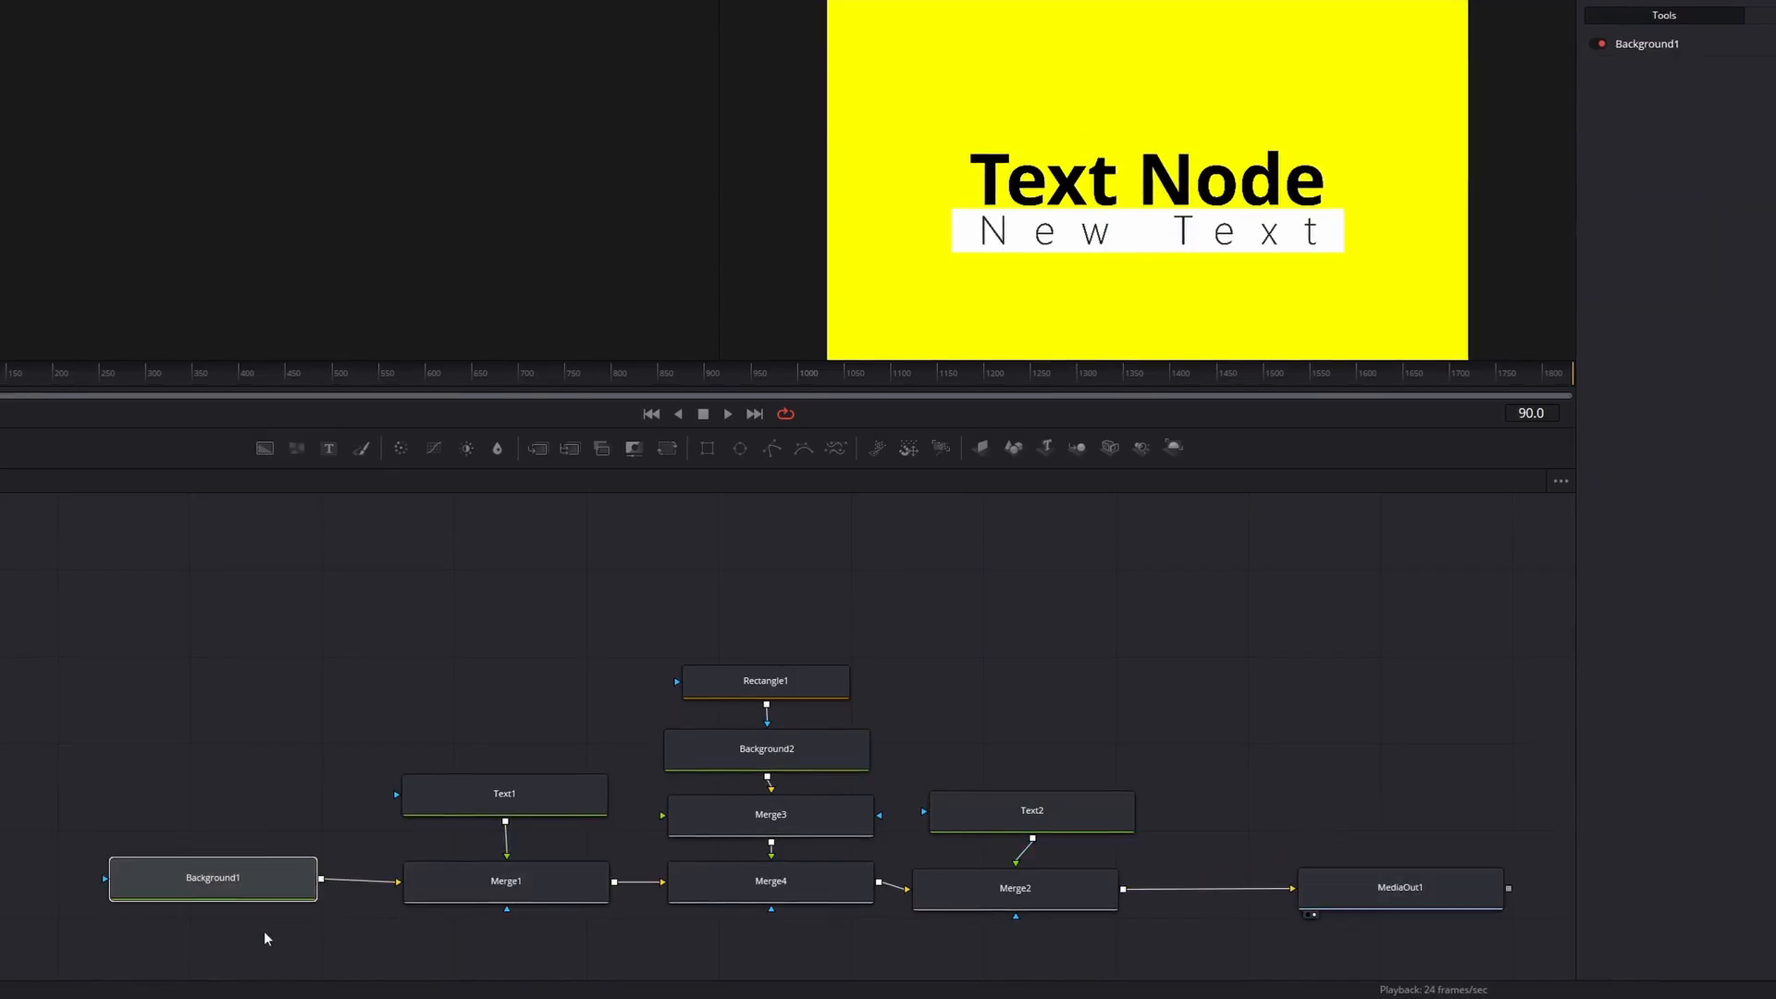
Step: Review the node flow by inspecting Background1, Text1, Merge1 and Merge4 in turn
click(248, 892)
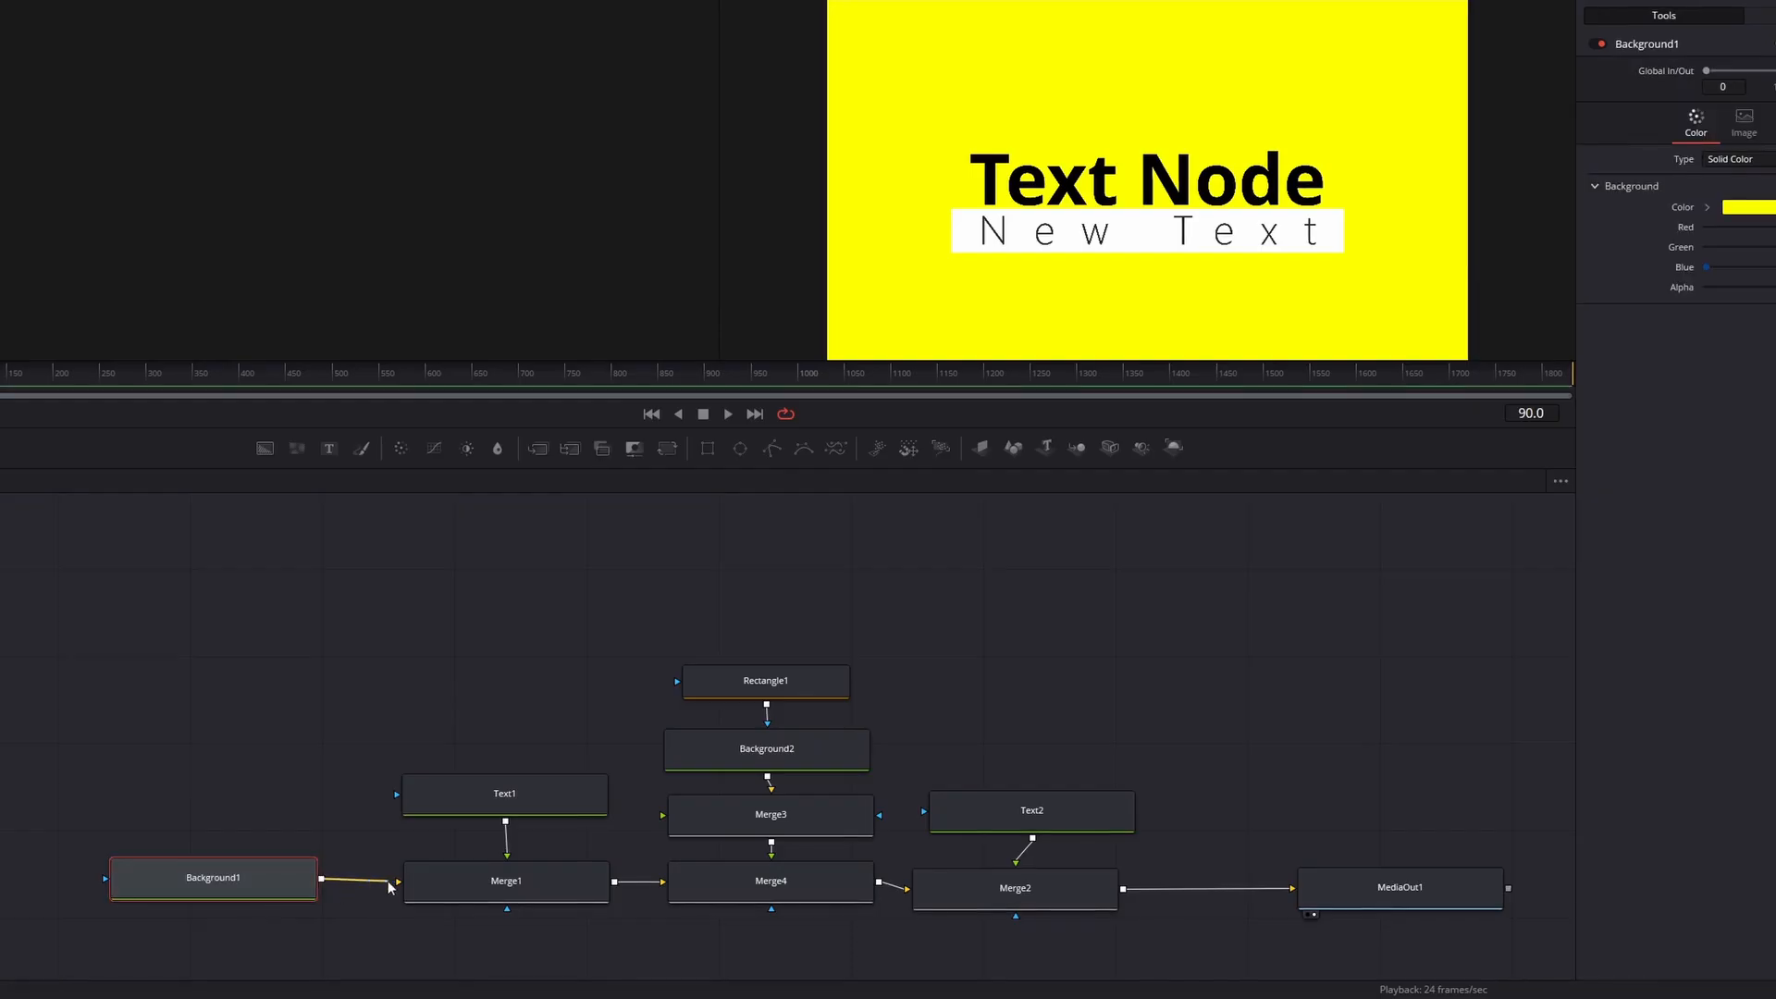
drag(348, 920, 412, 885)
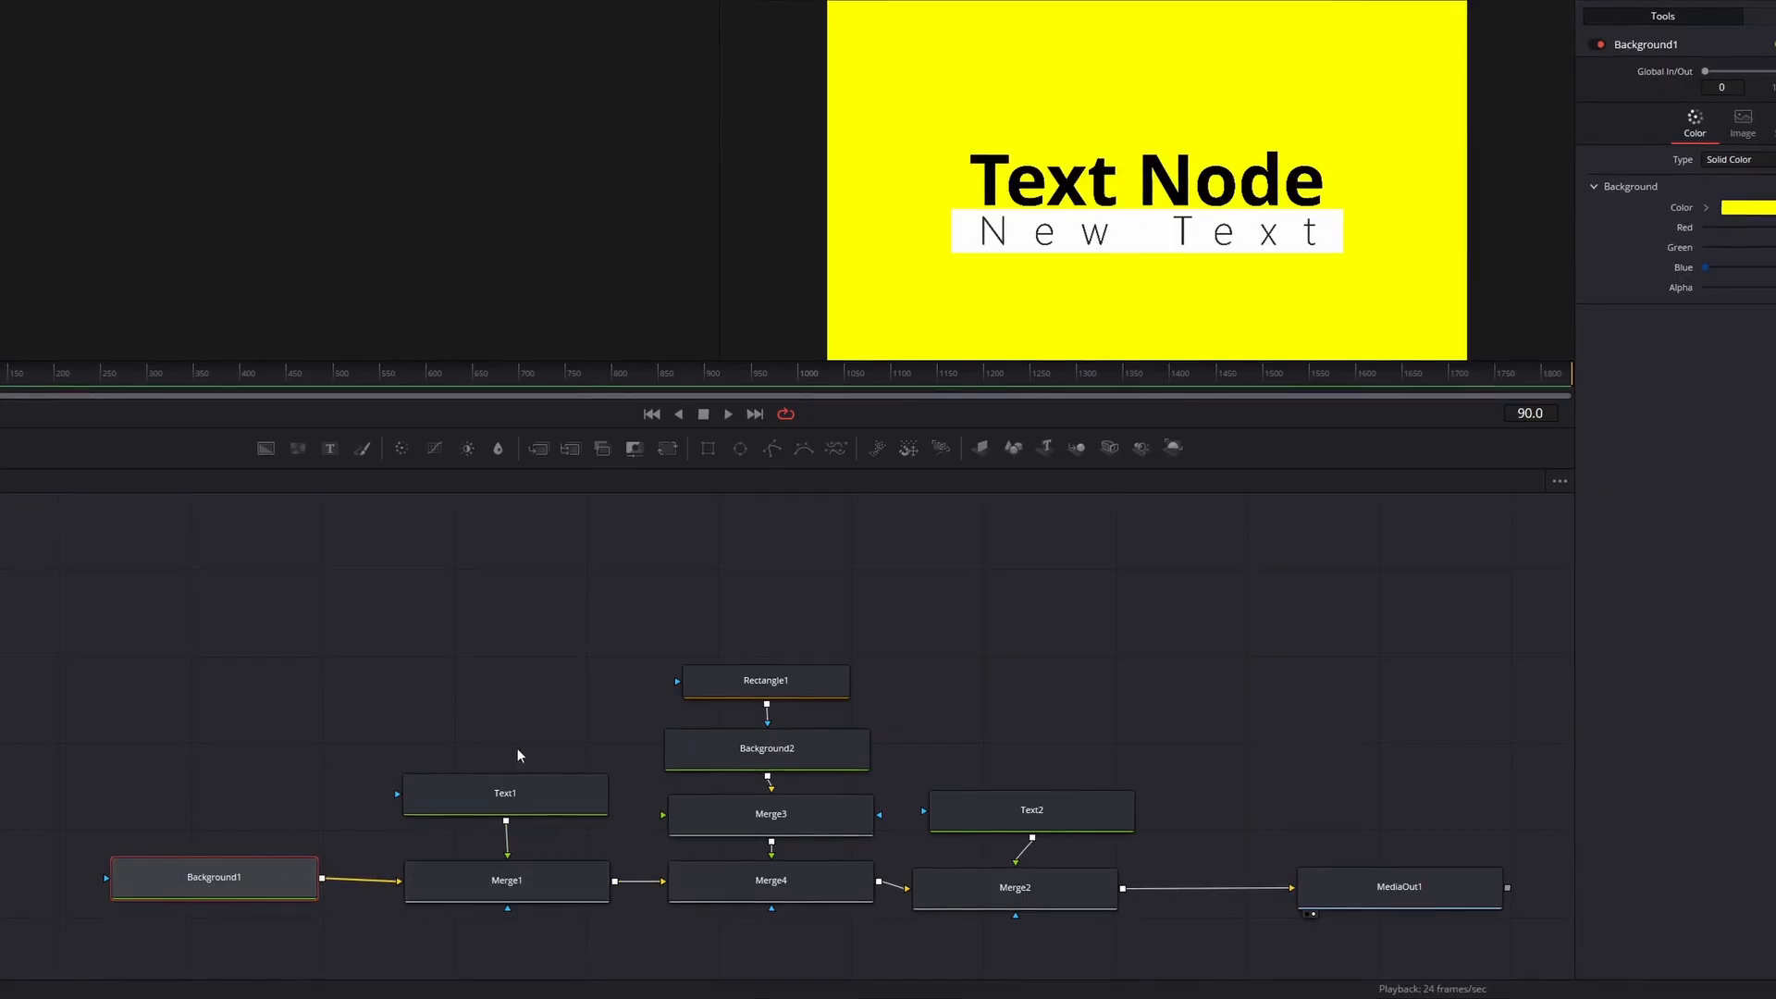
click(518, 792)
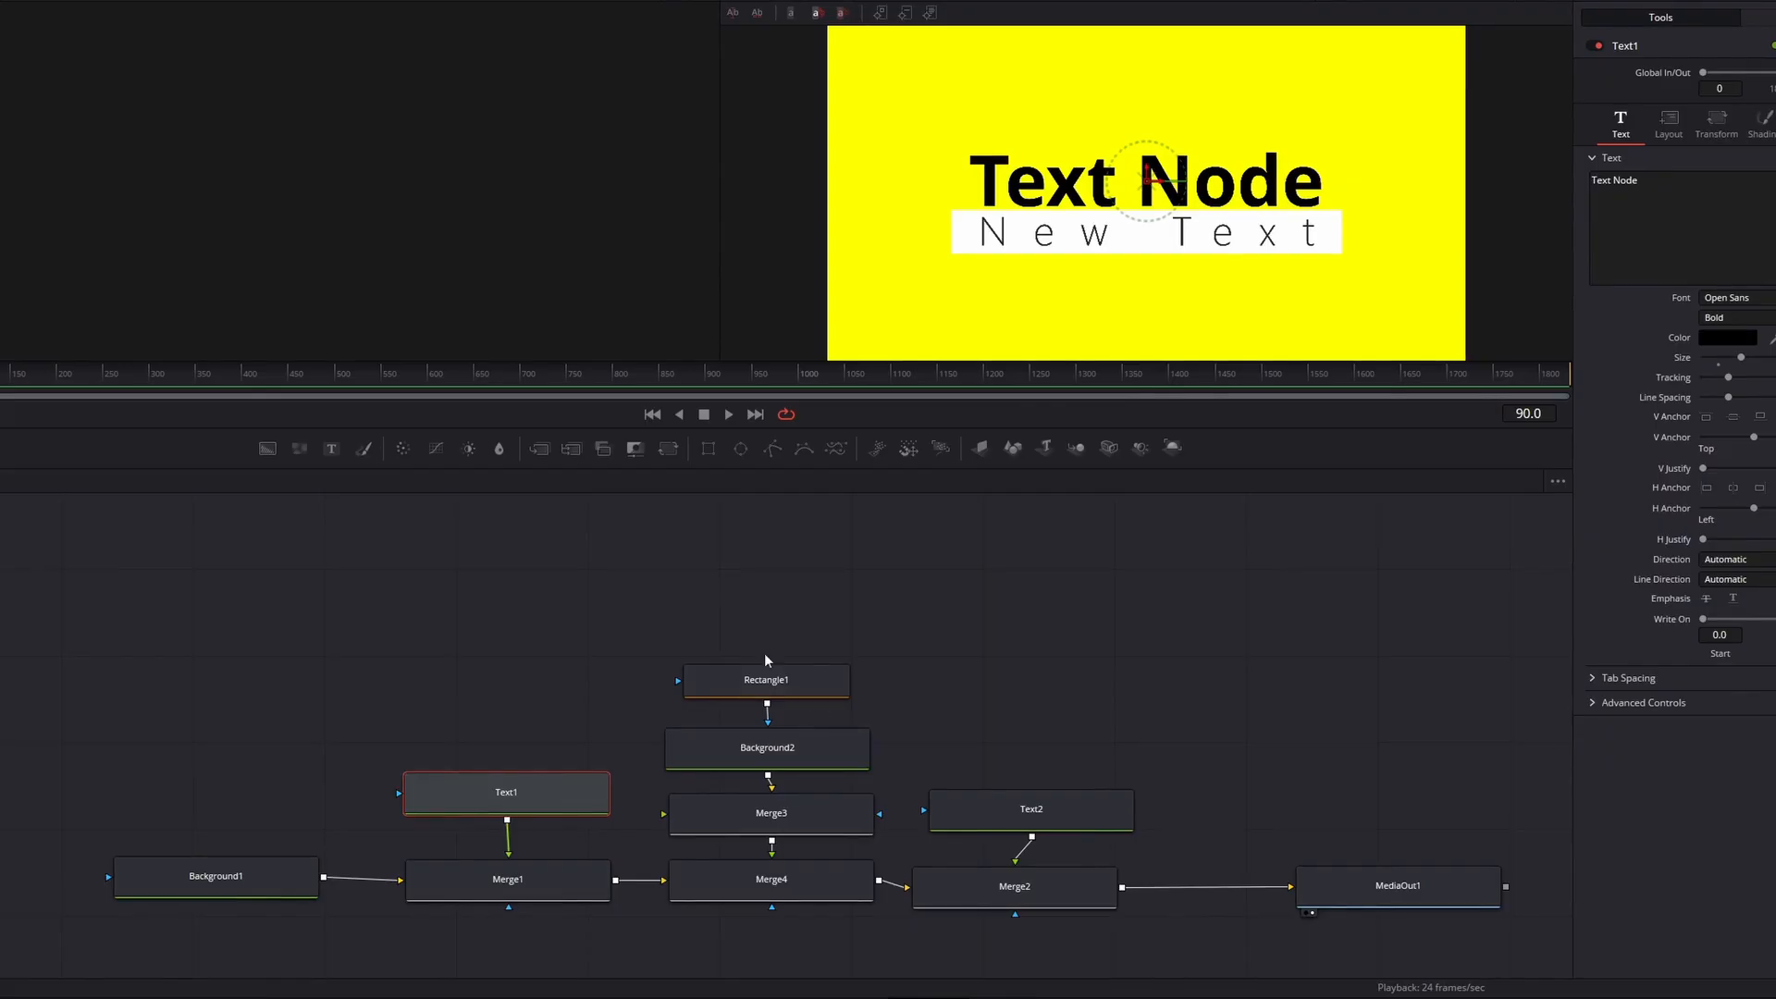
click(537, 869)
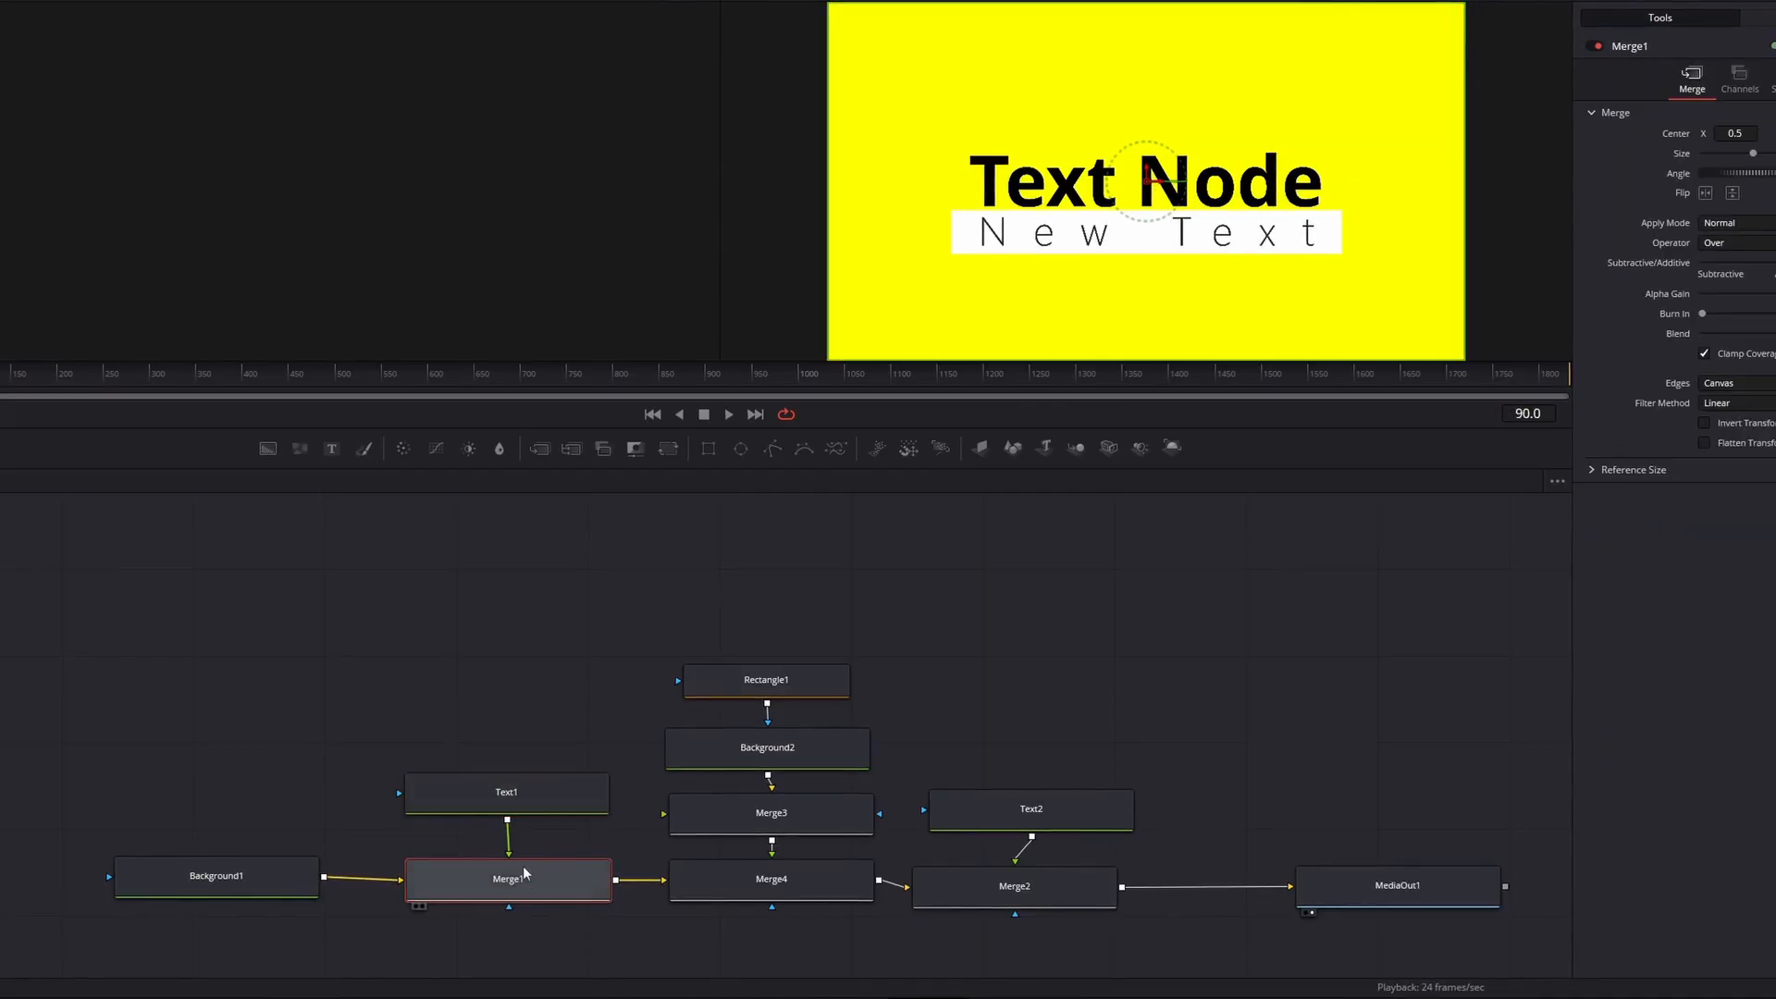
click(746, 875)
click(250, 886)
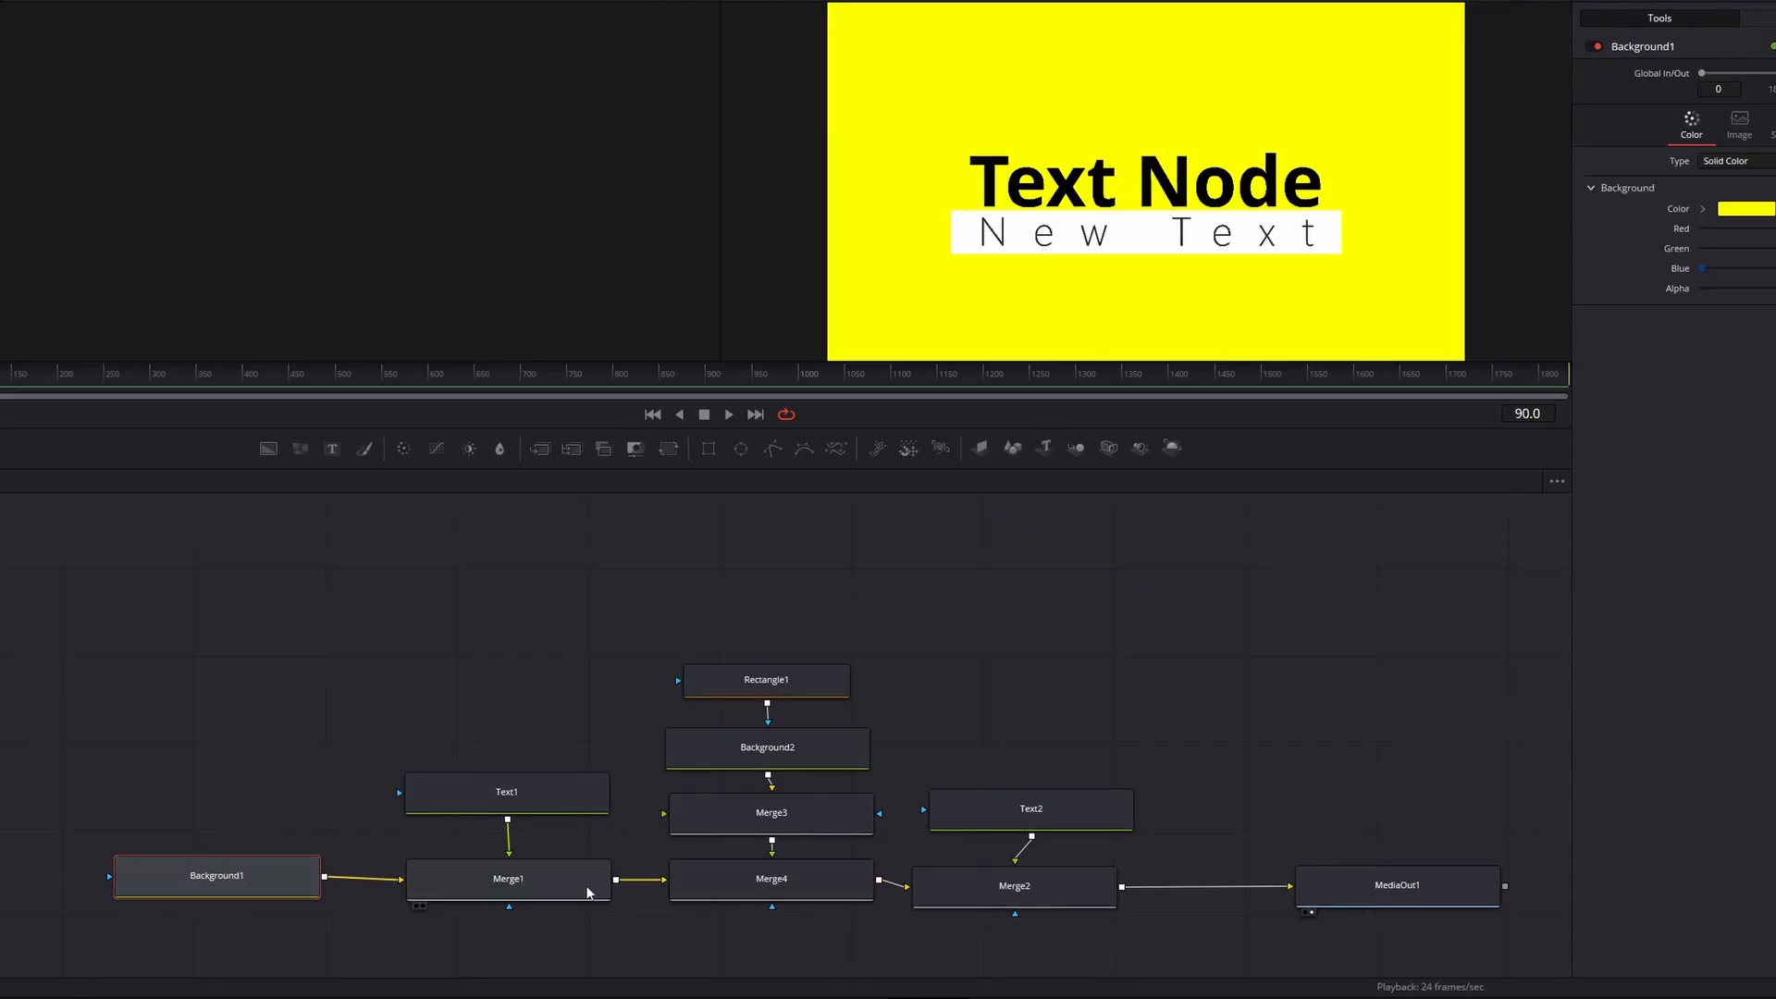
click(740, 885)
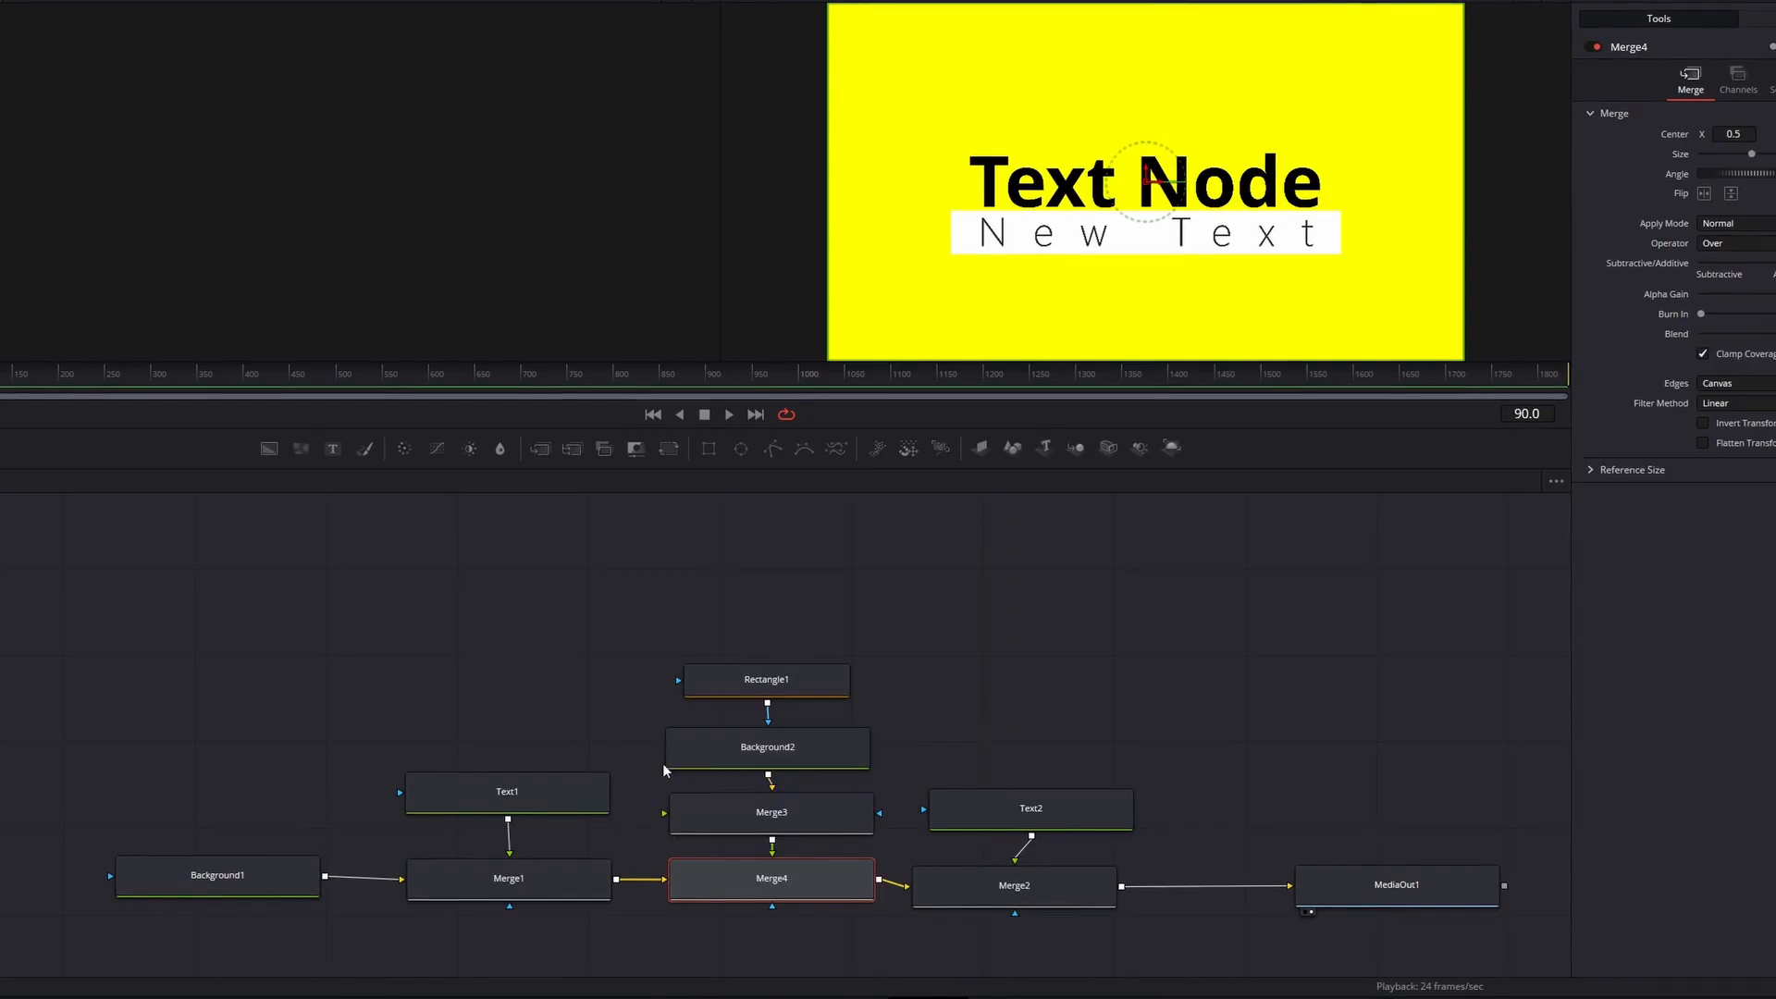
Step: Rename the Background2 node as "rectangle"
click(746, 759)
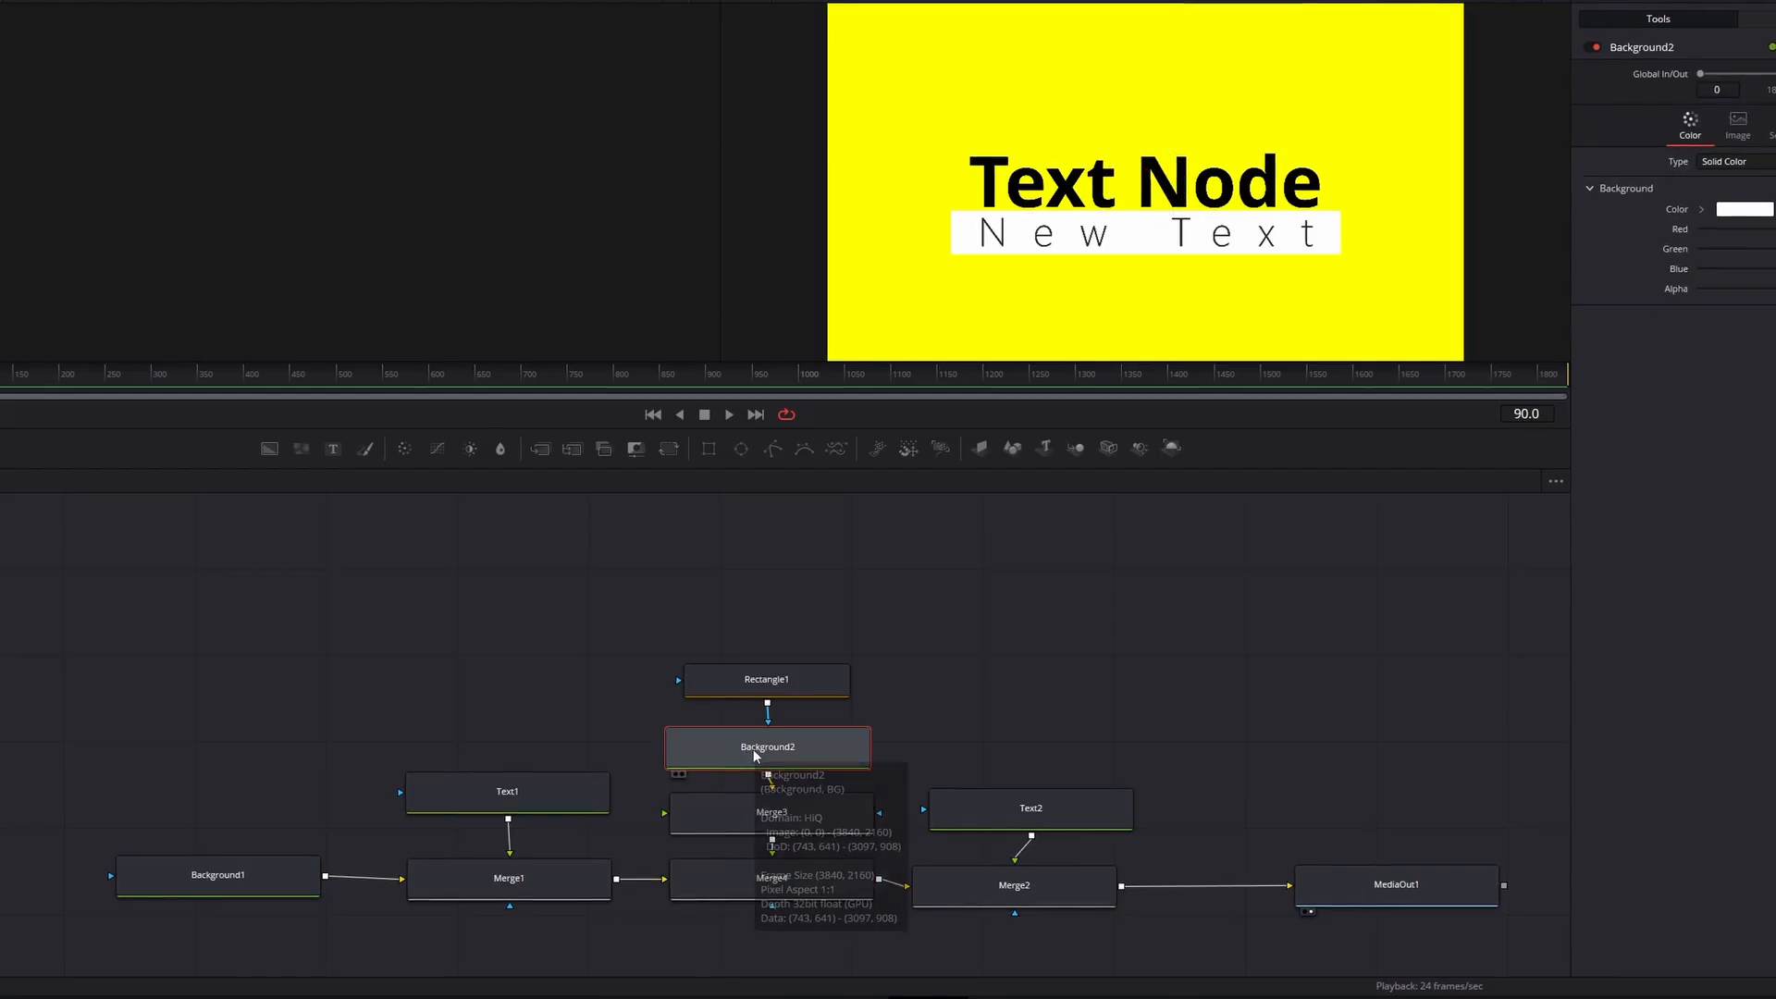
key(F2)
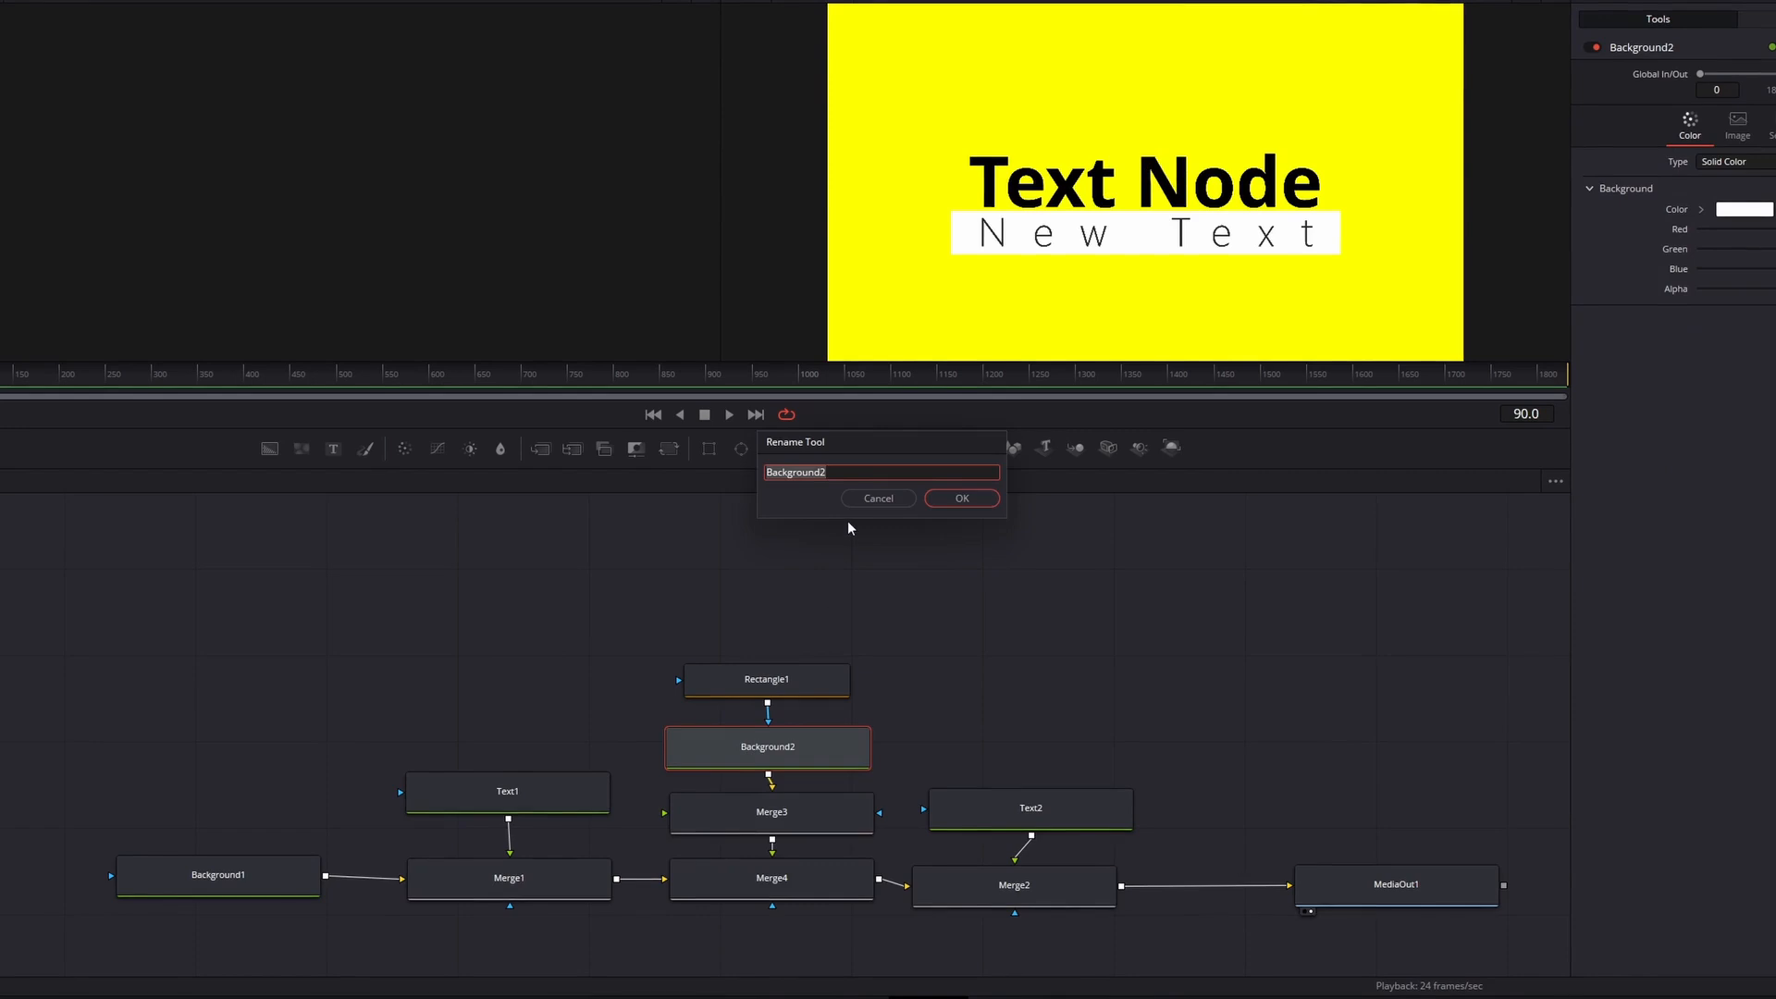
text(ct)
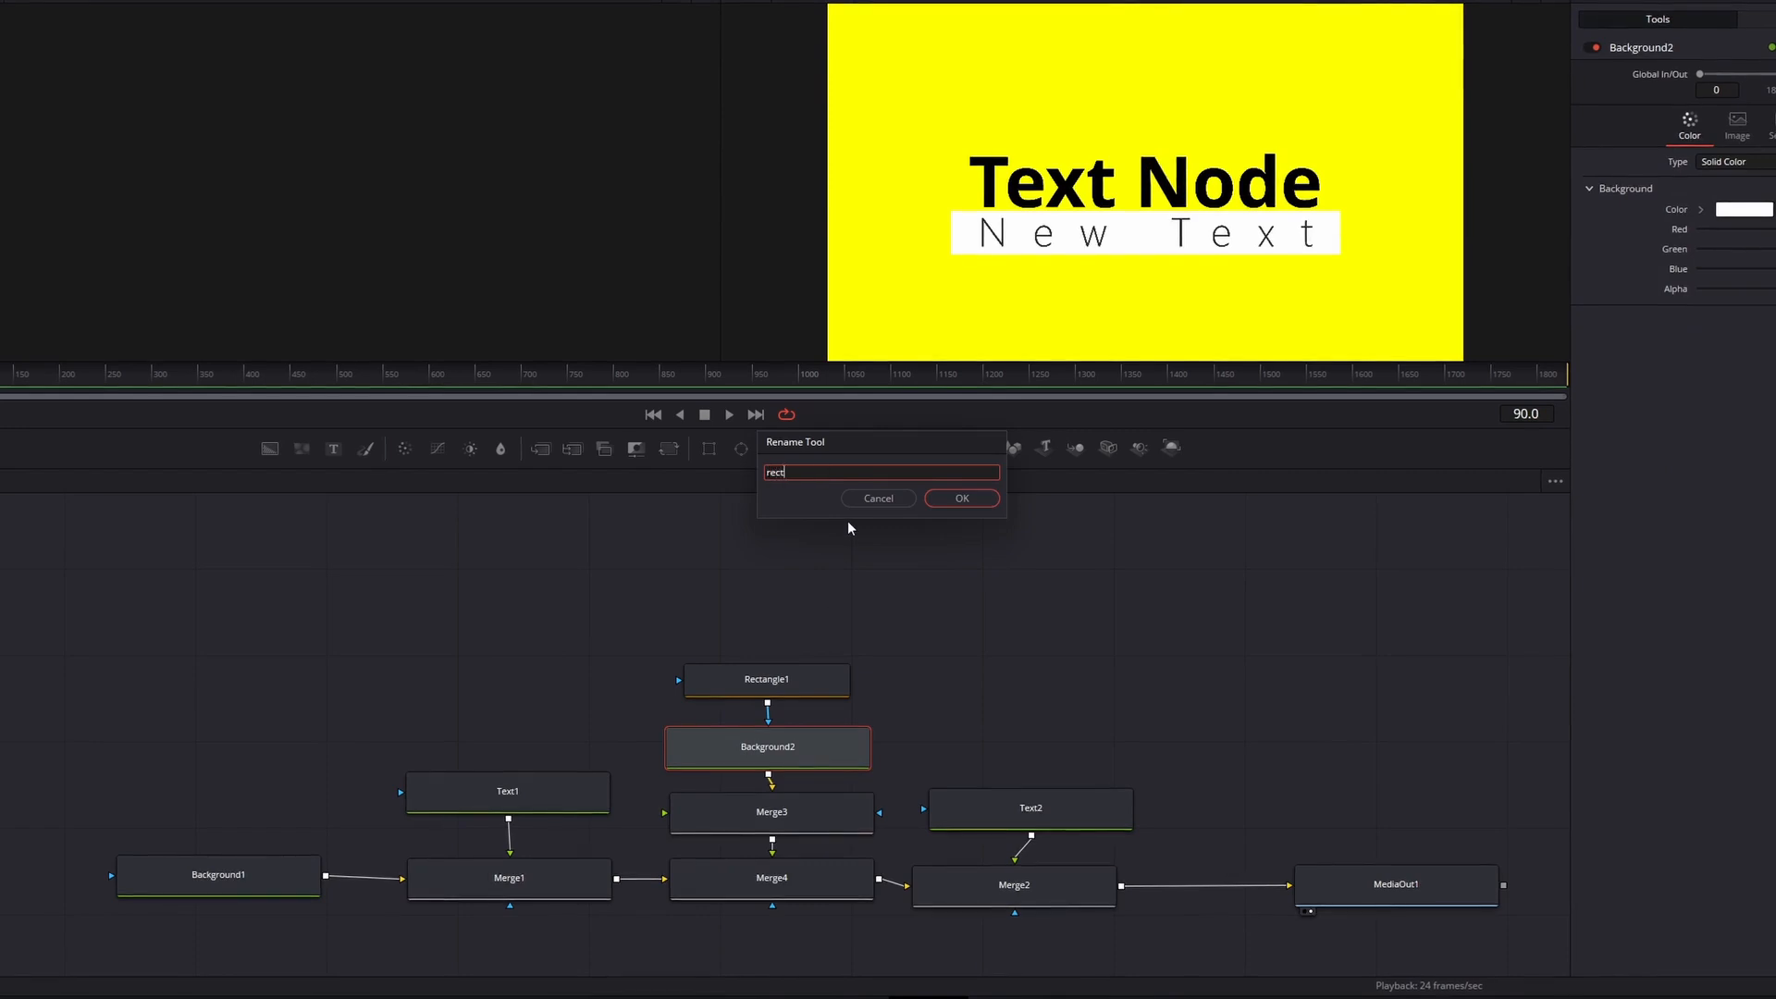
text(angl)
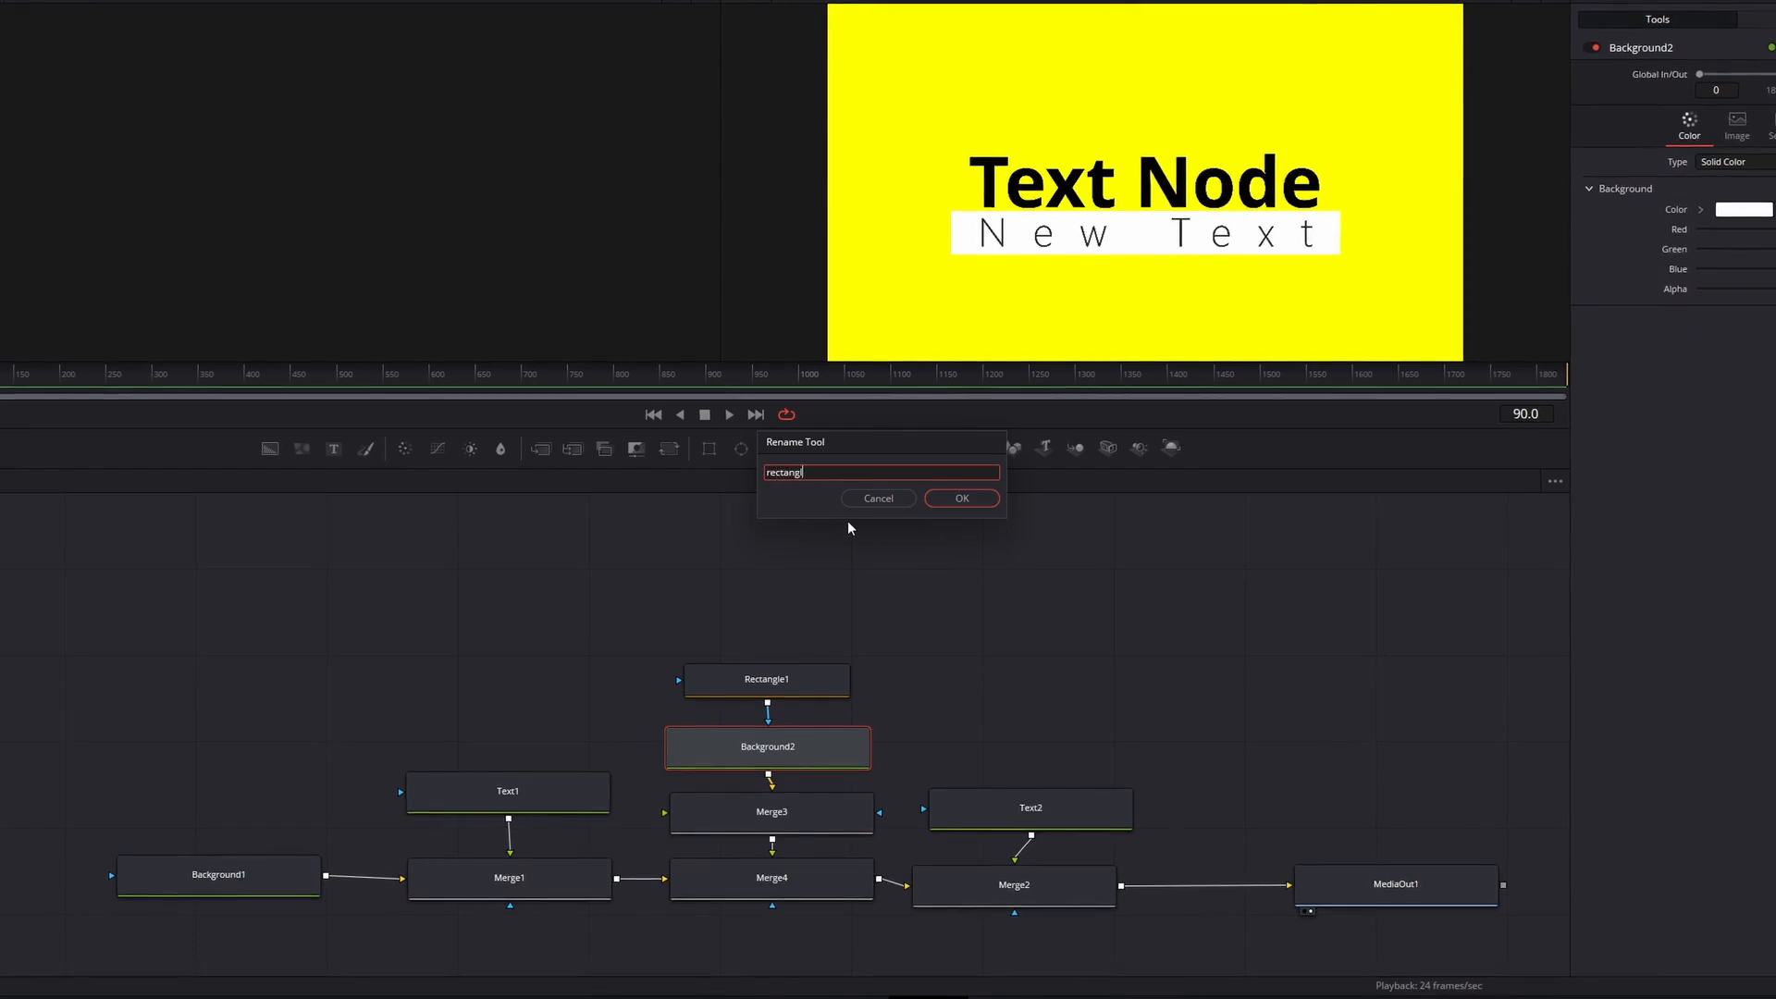
text(e)
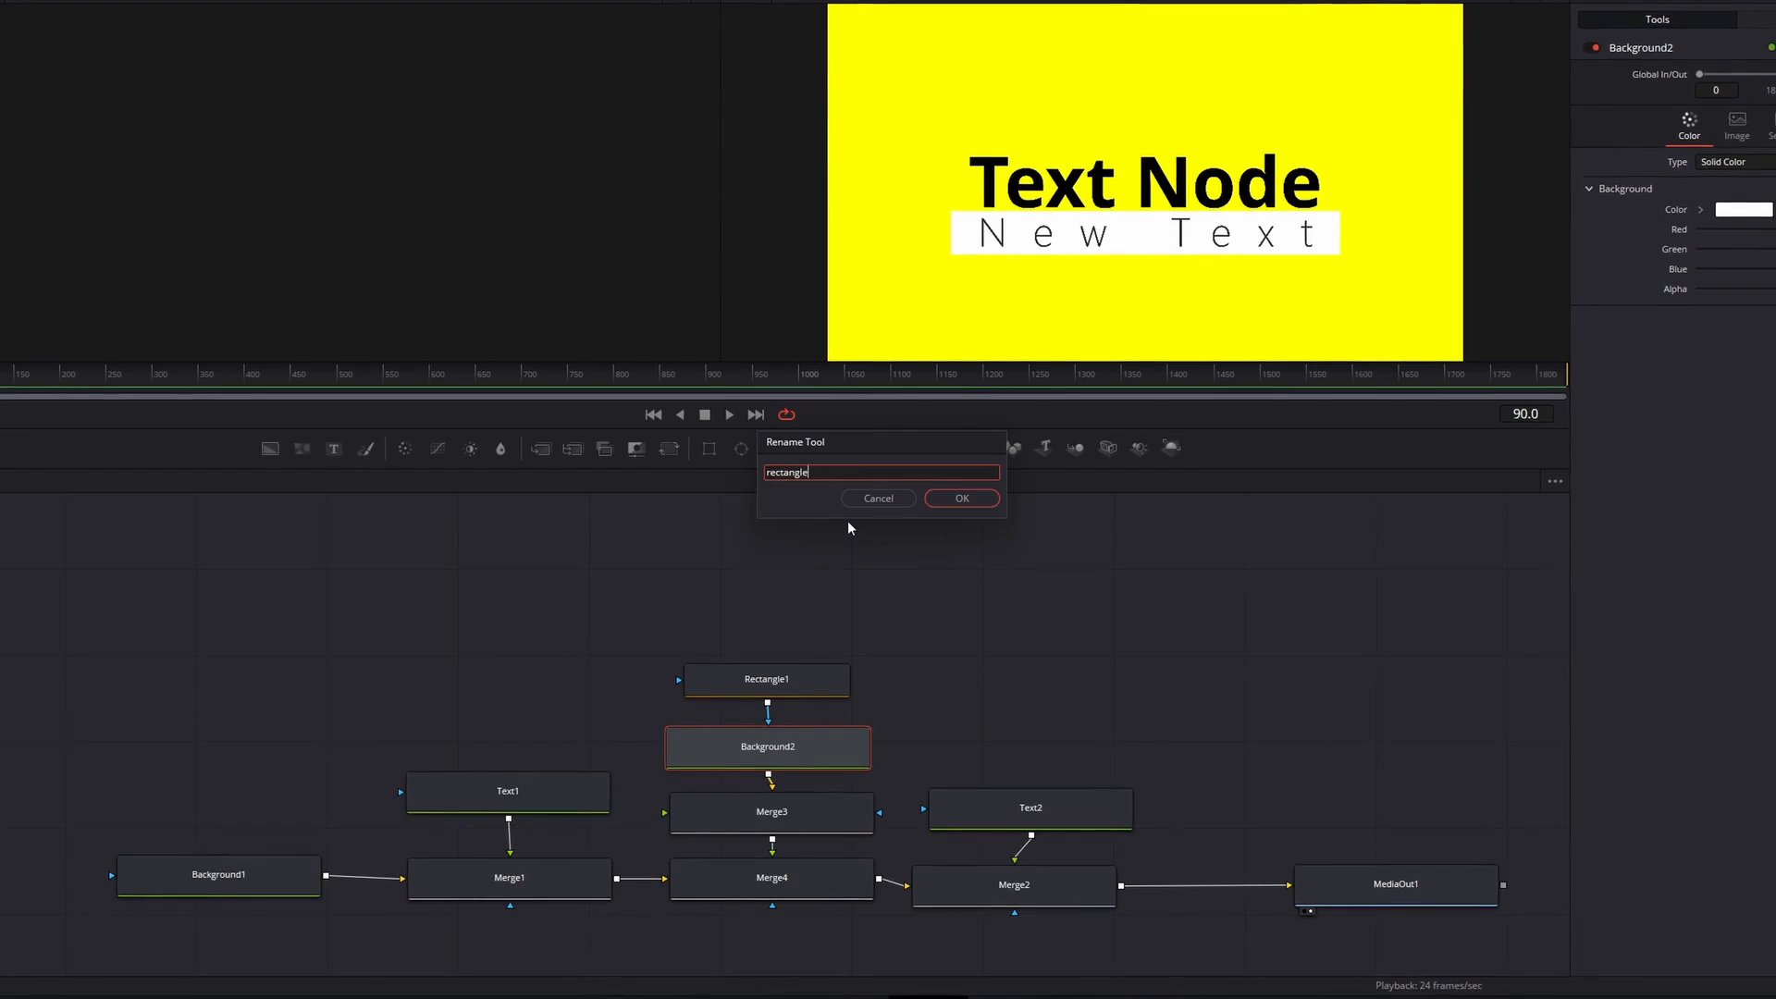
click(963, 499)
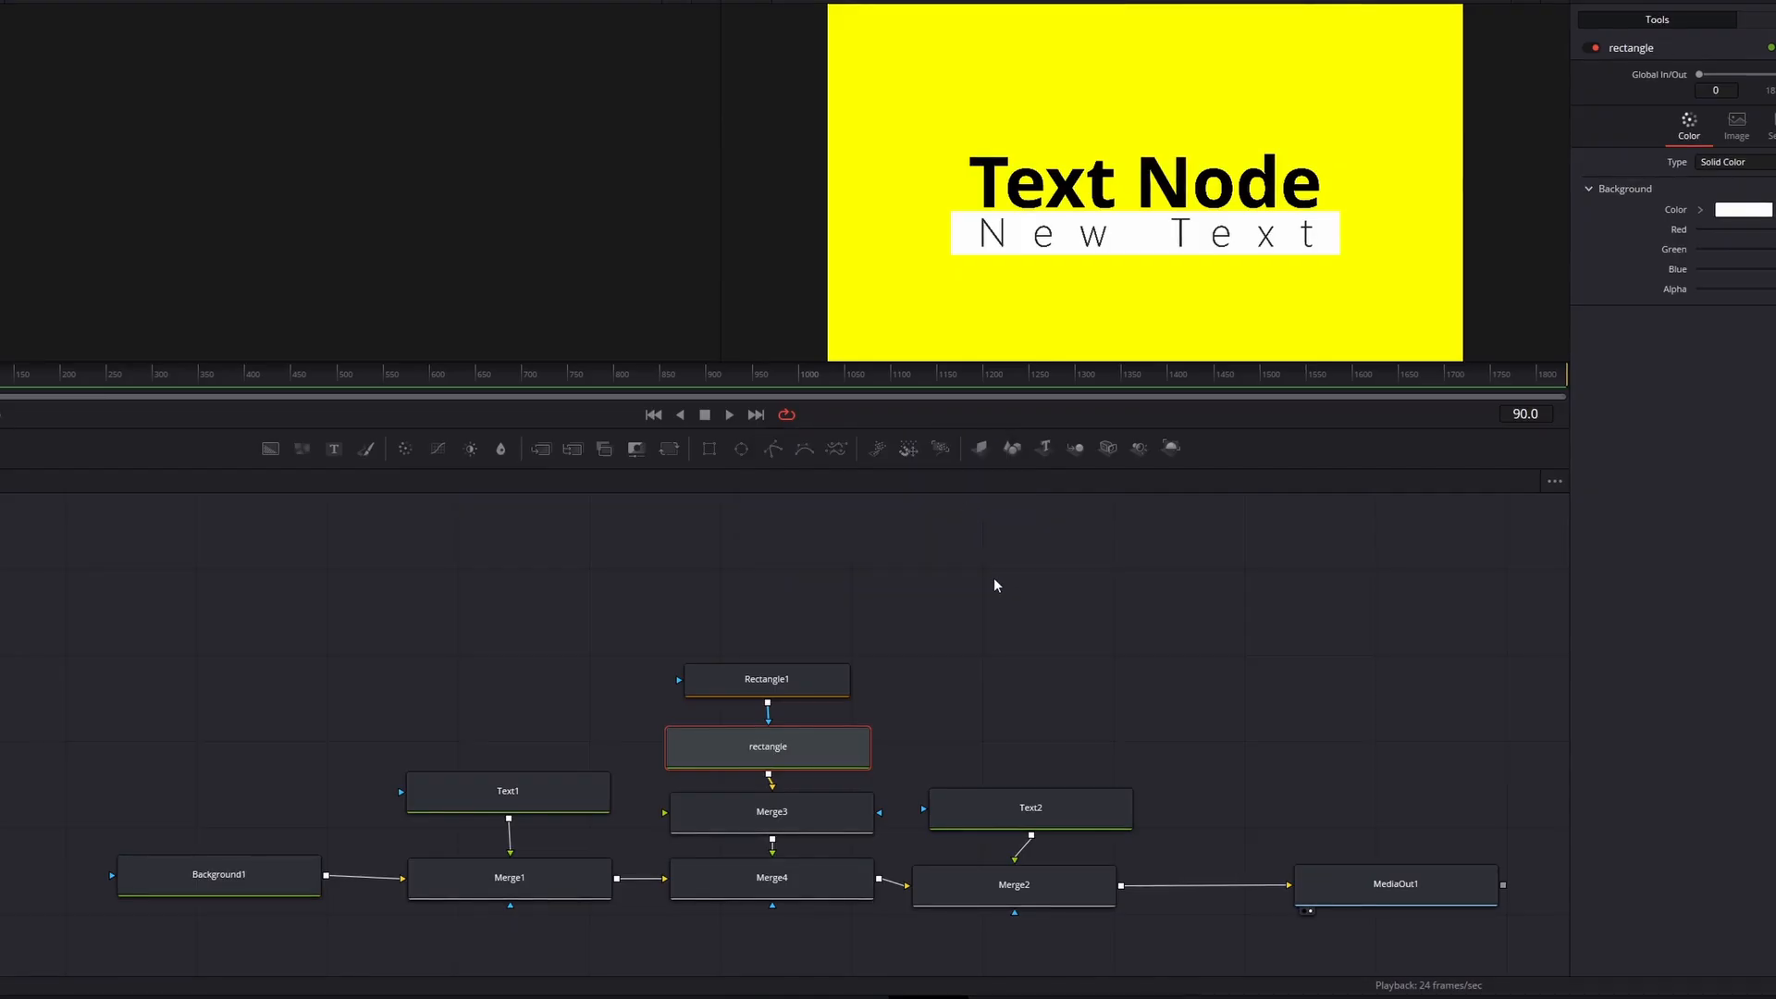
Step: Rename the yellow Background1 node as "Main Background"
click(285, 870)
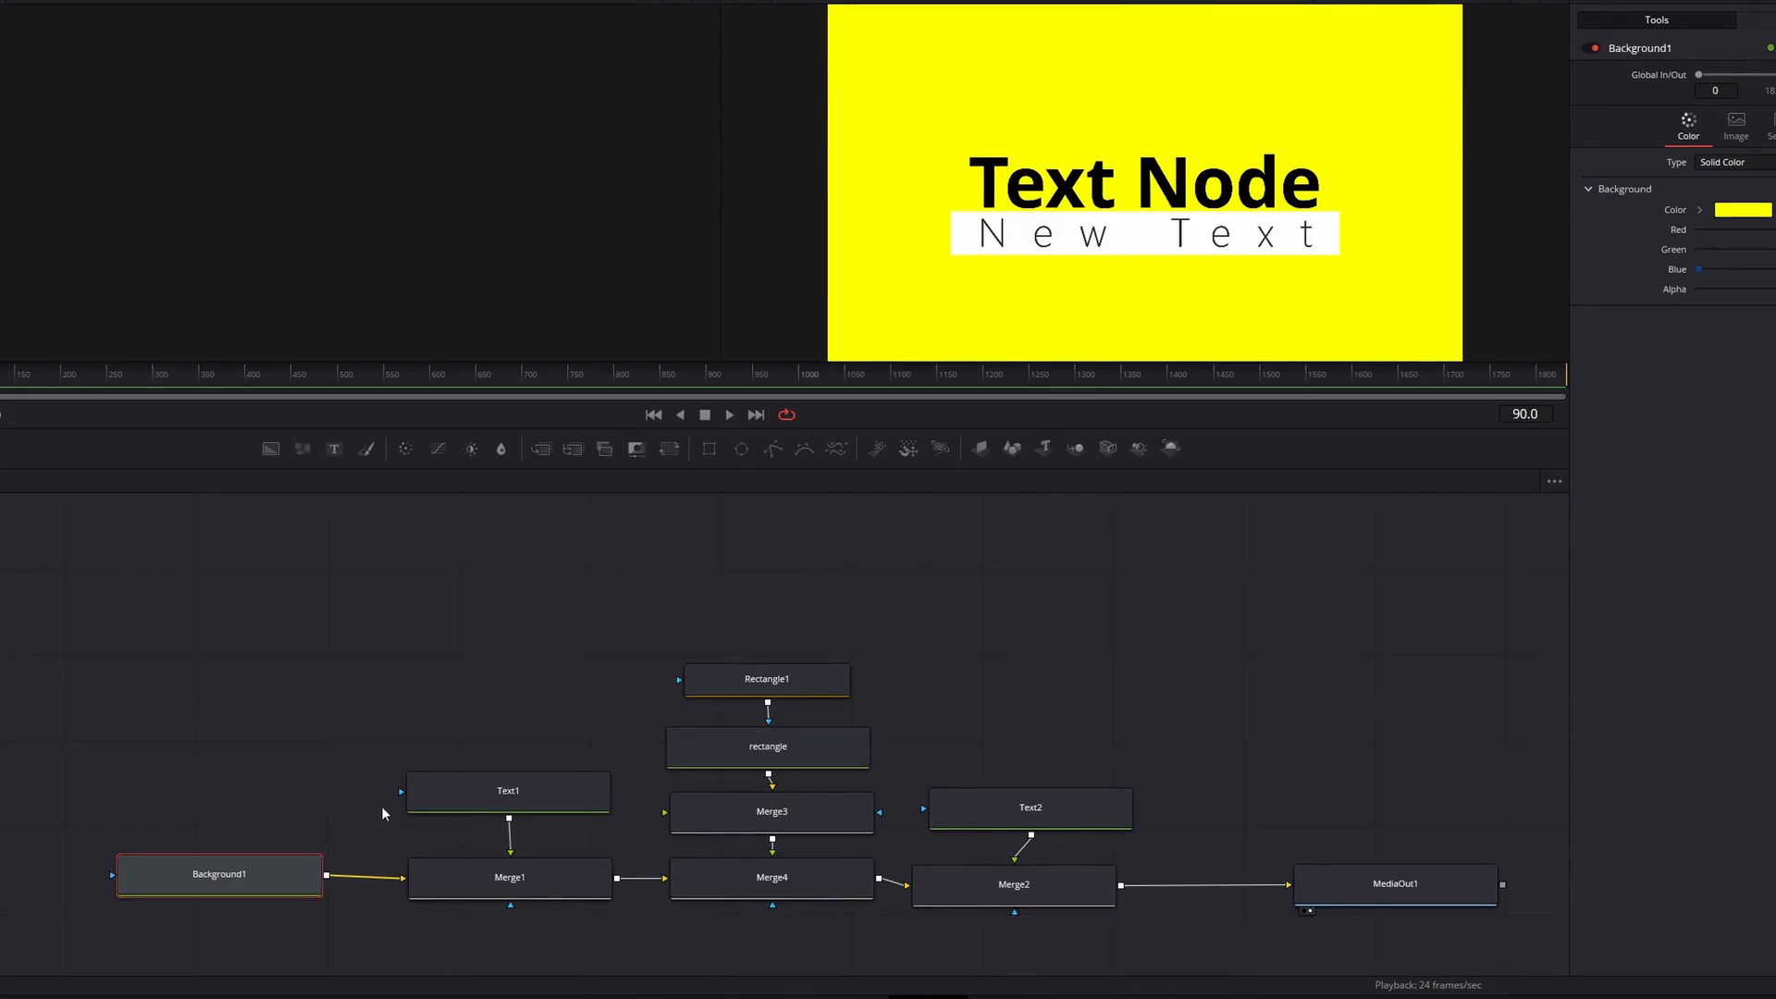
key(F2)
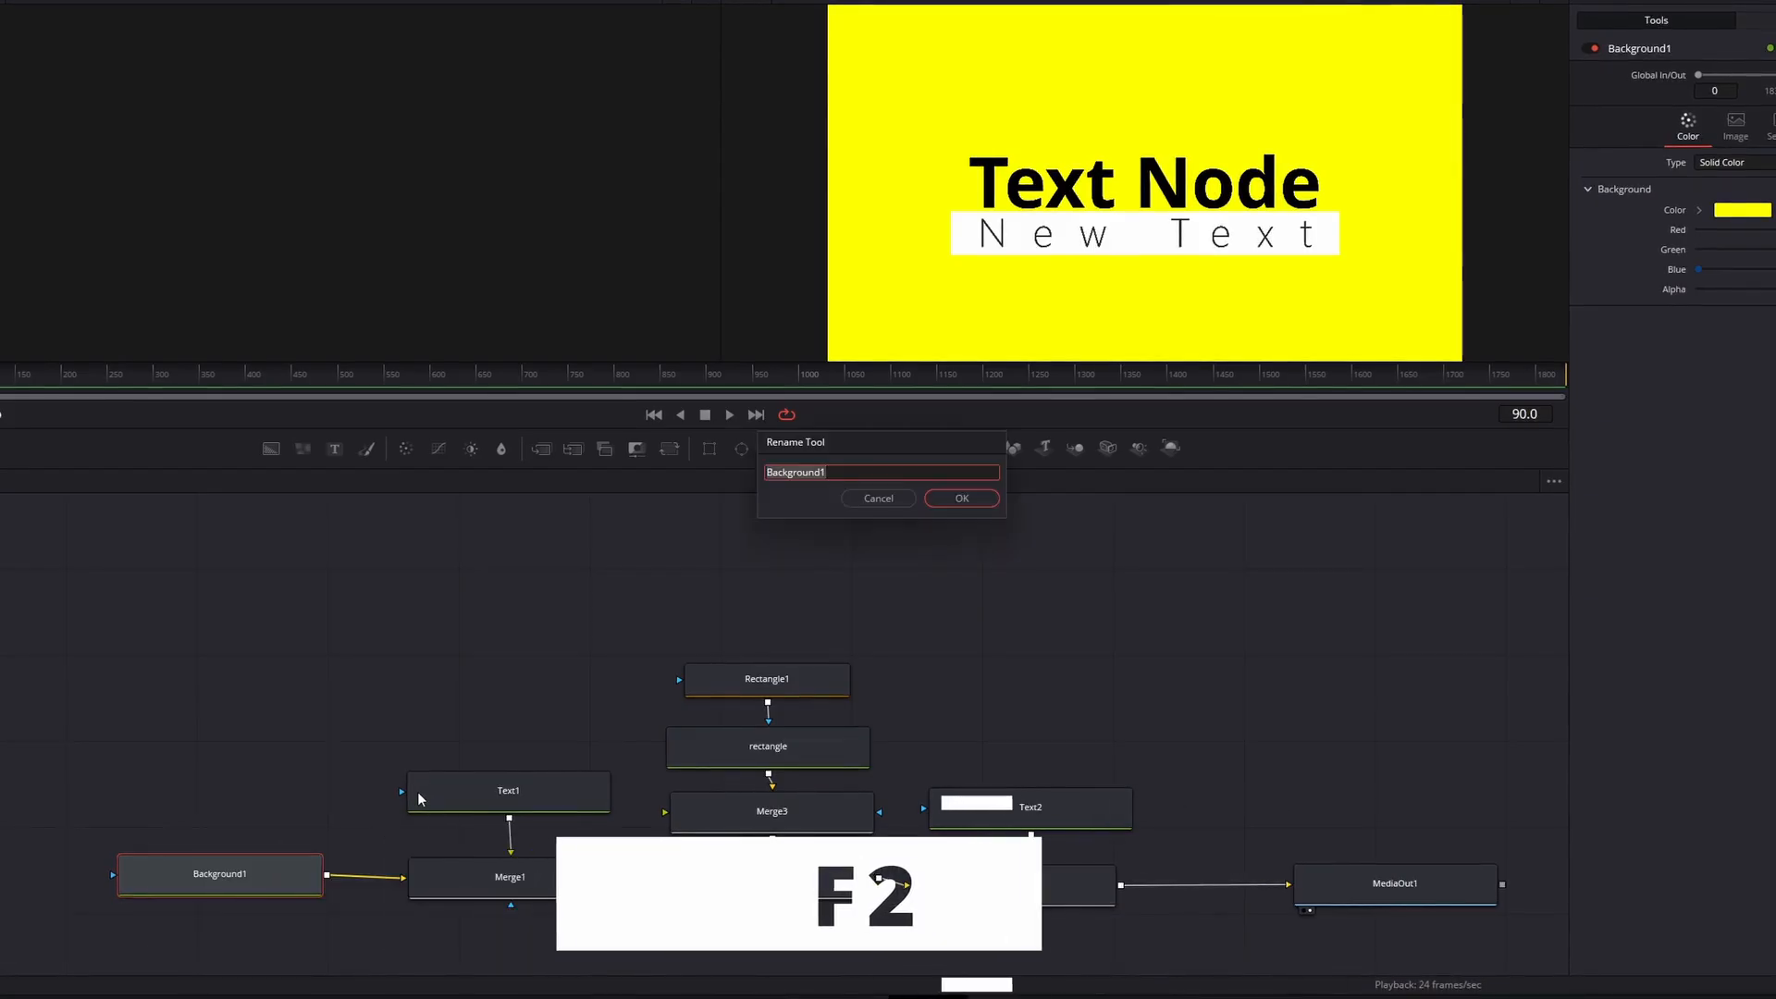
text(Main B)
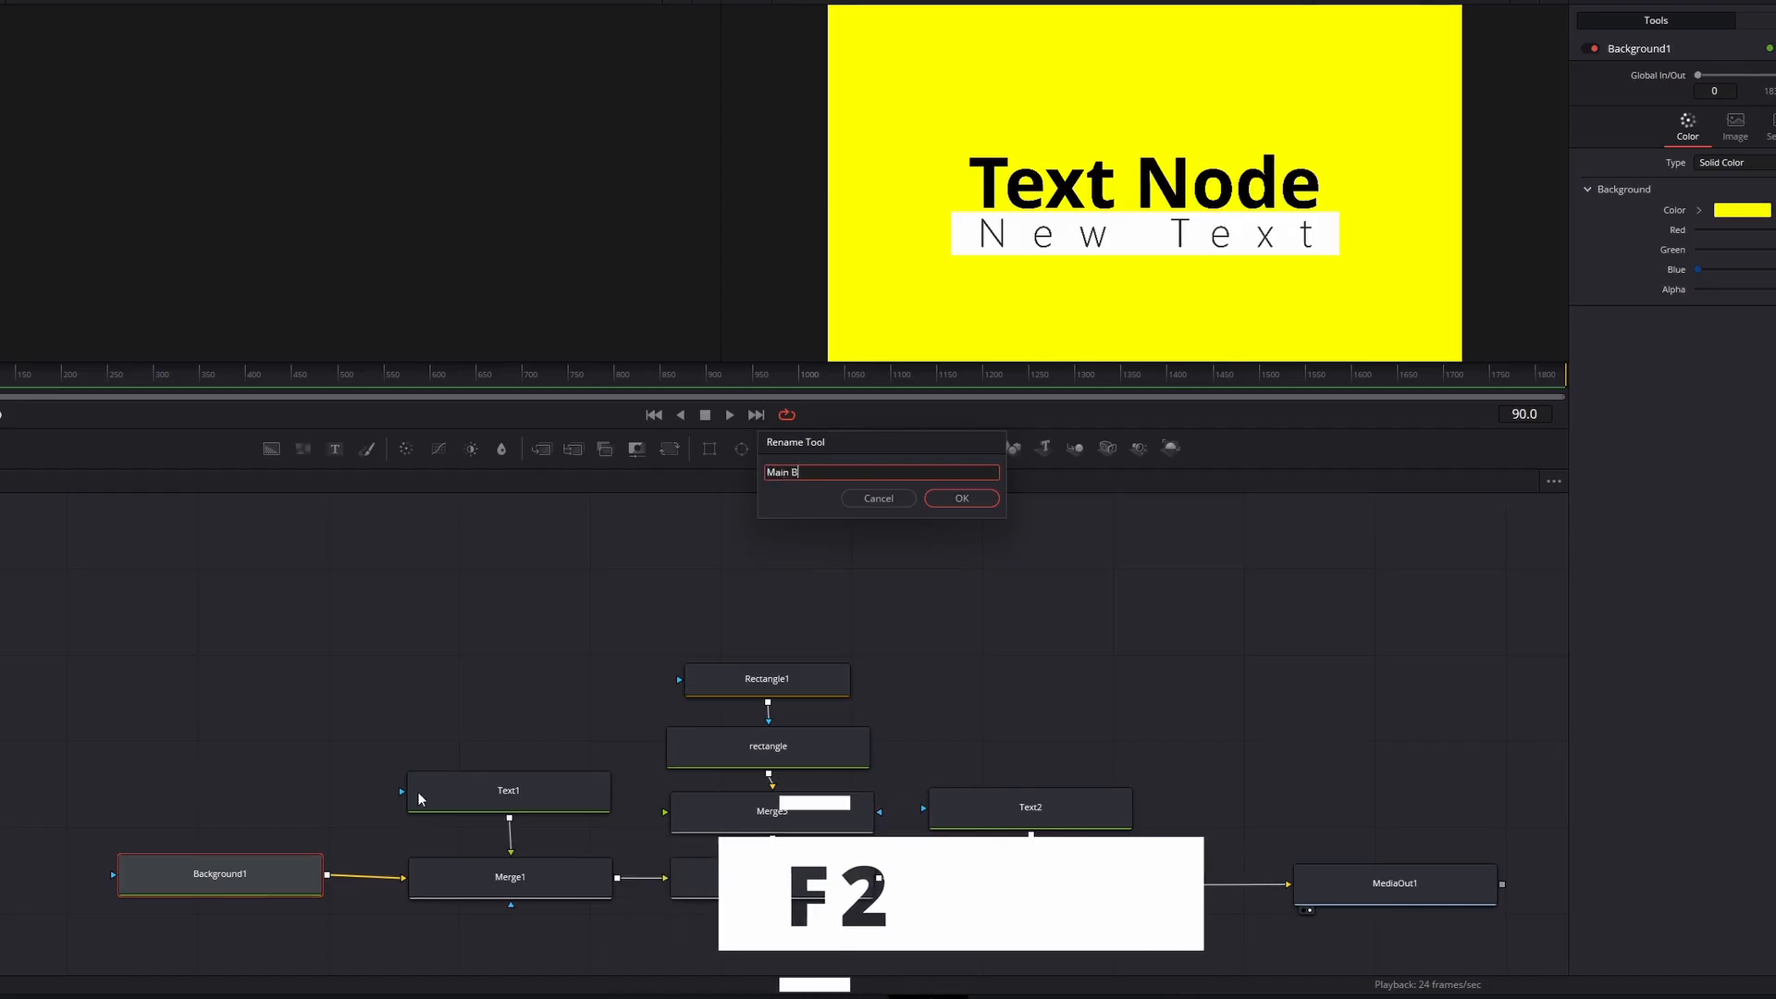
text(ackground)
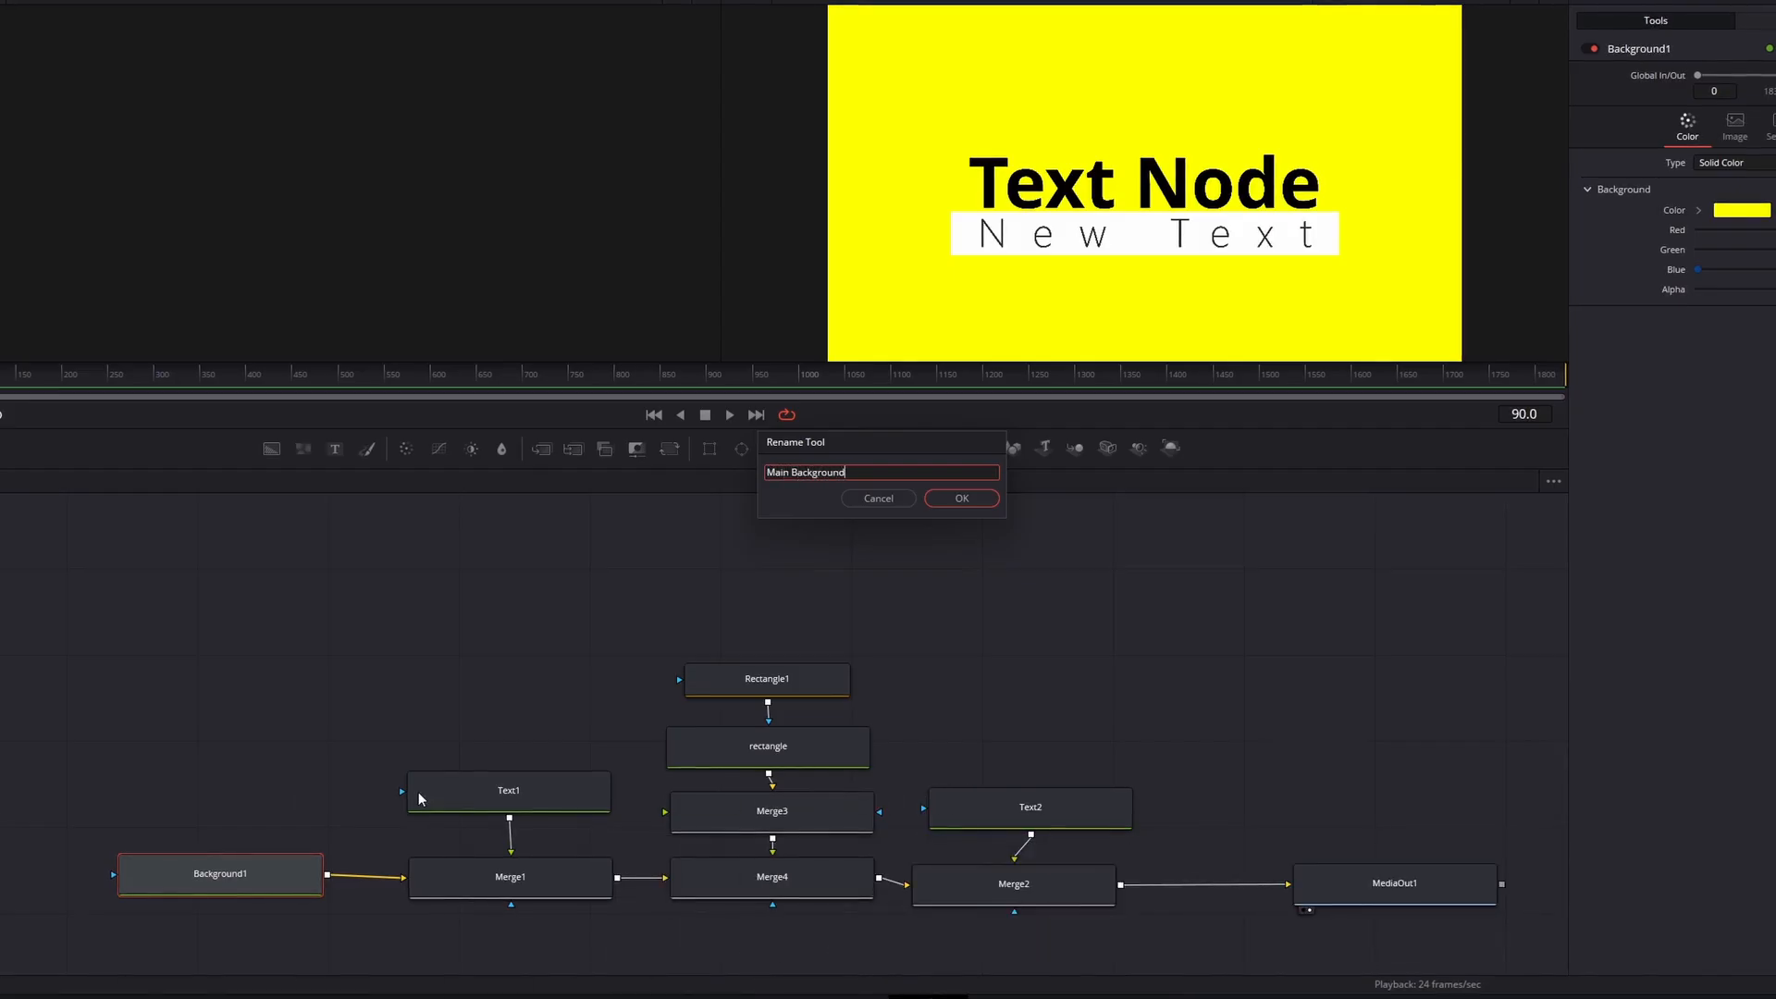
click(951, 502)
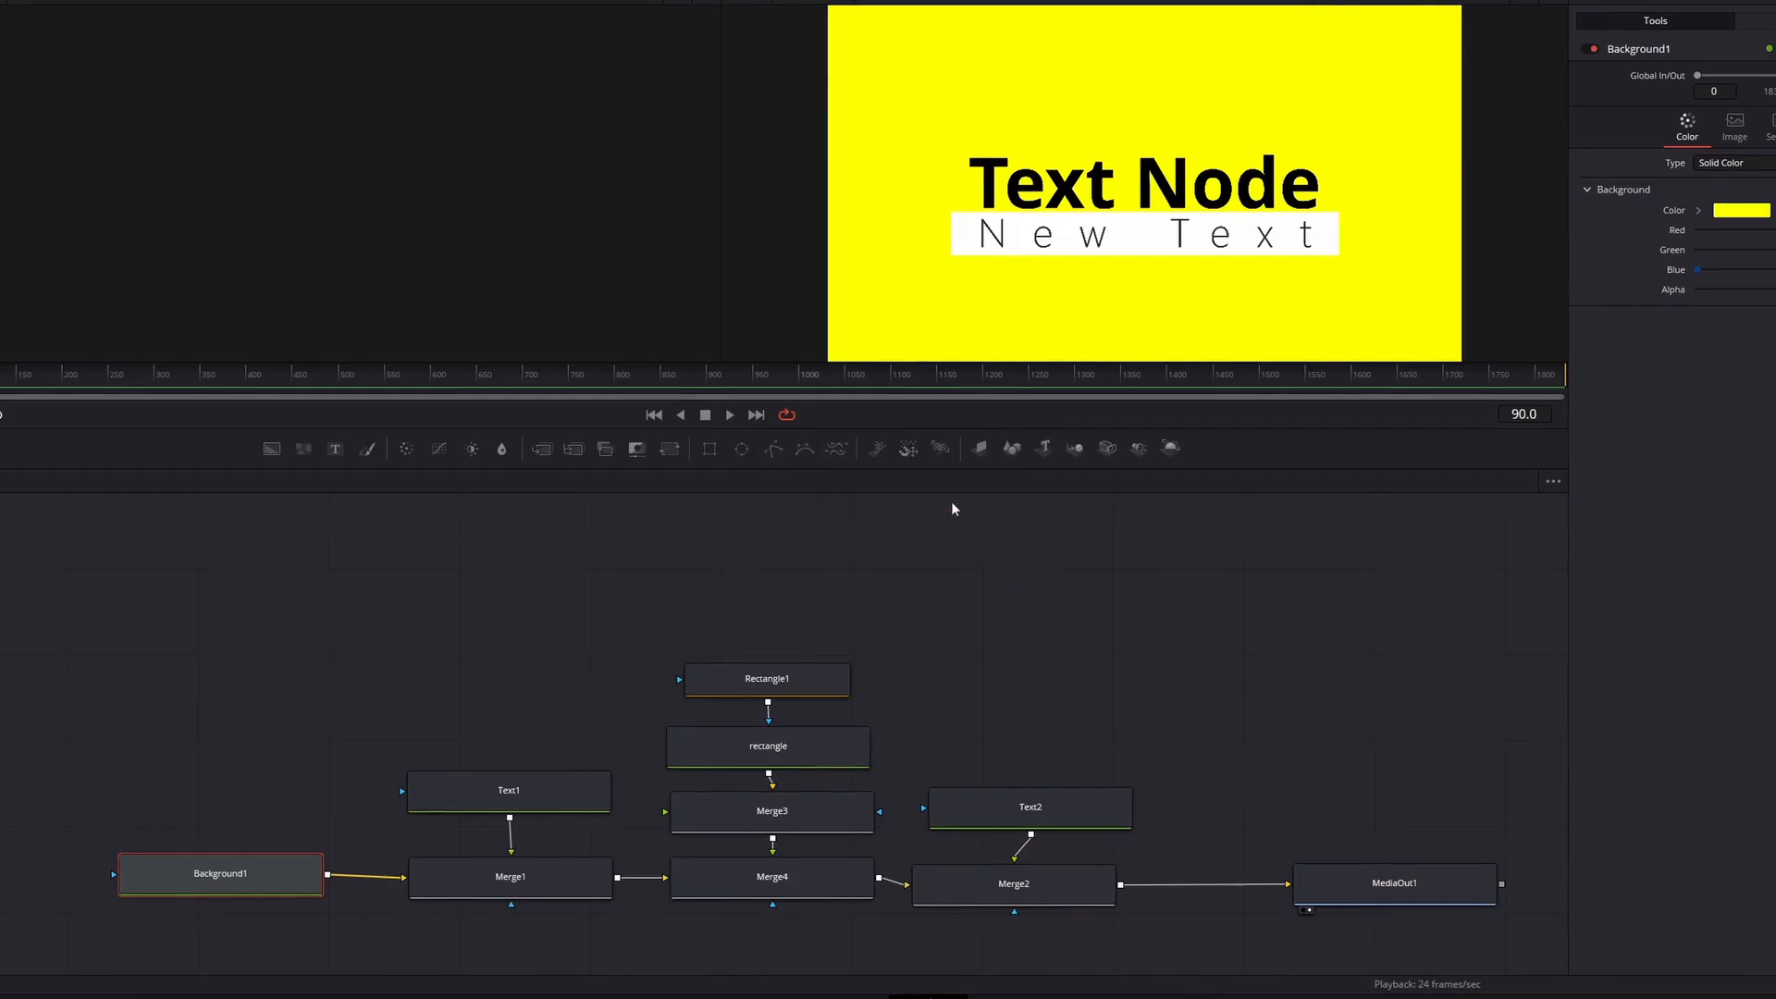
Step: Rename the Text1 node as "Primary Text"
click(537, 785)
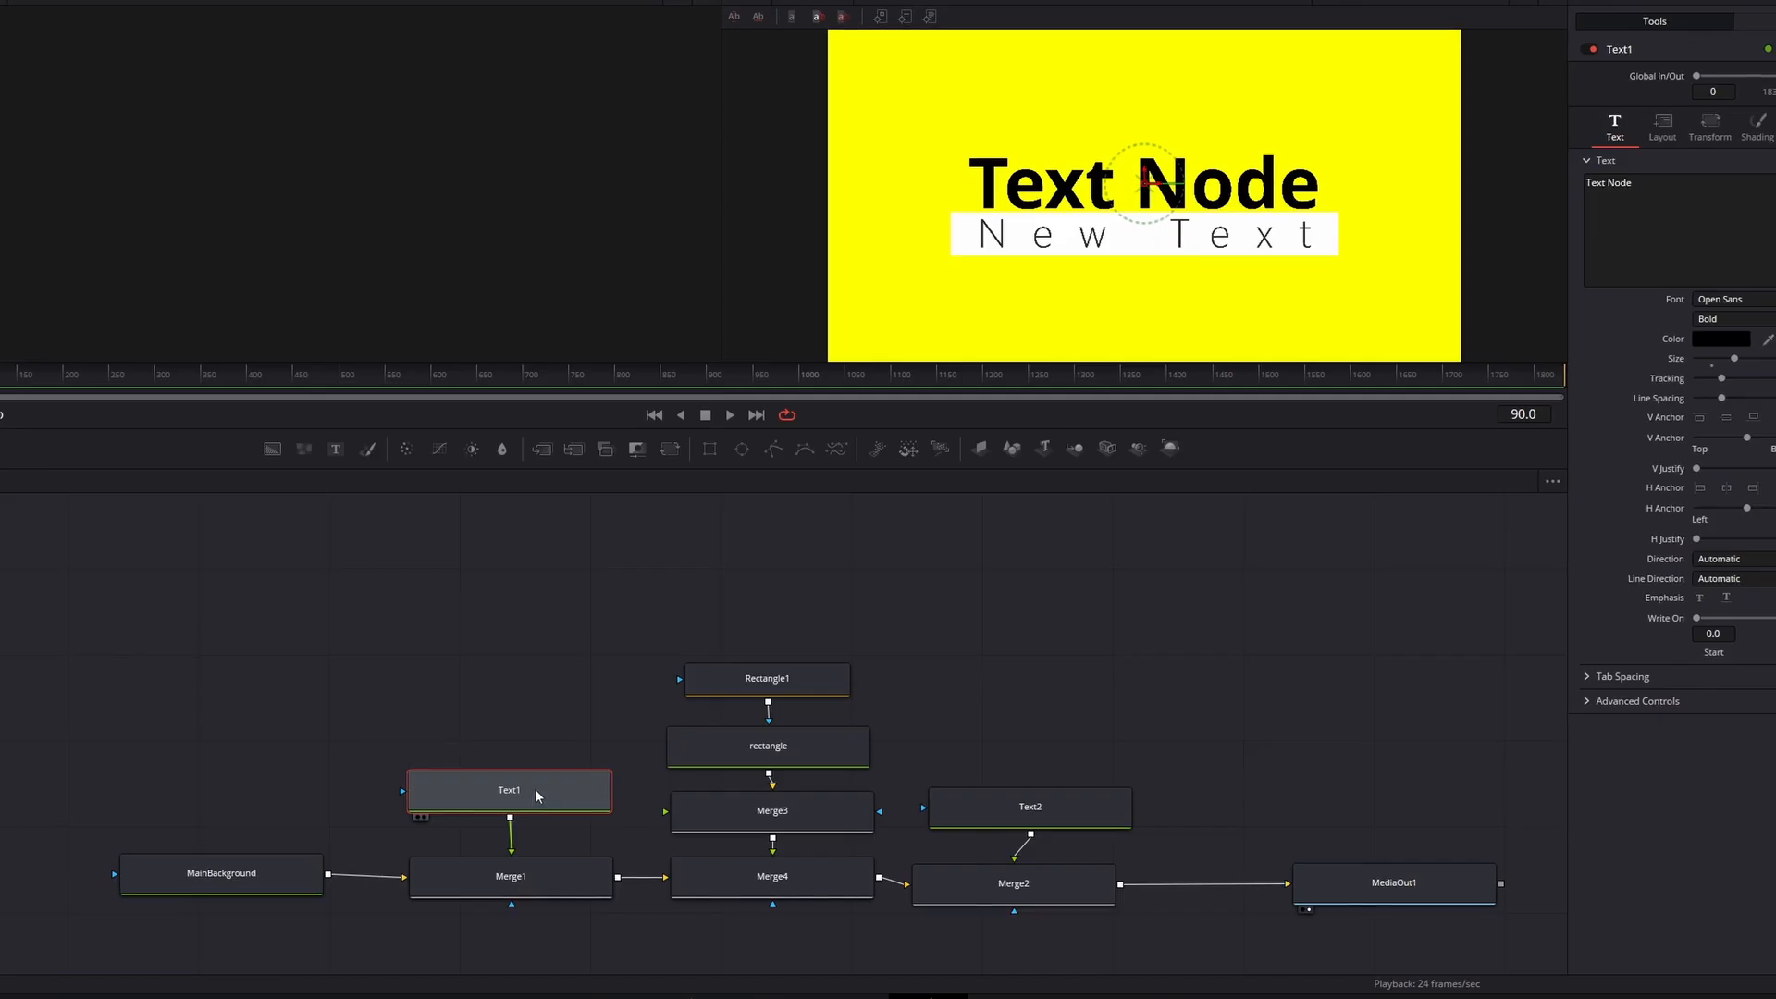
key(F2)
text(P)
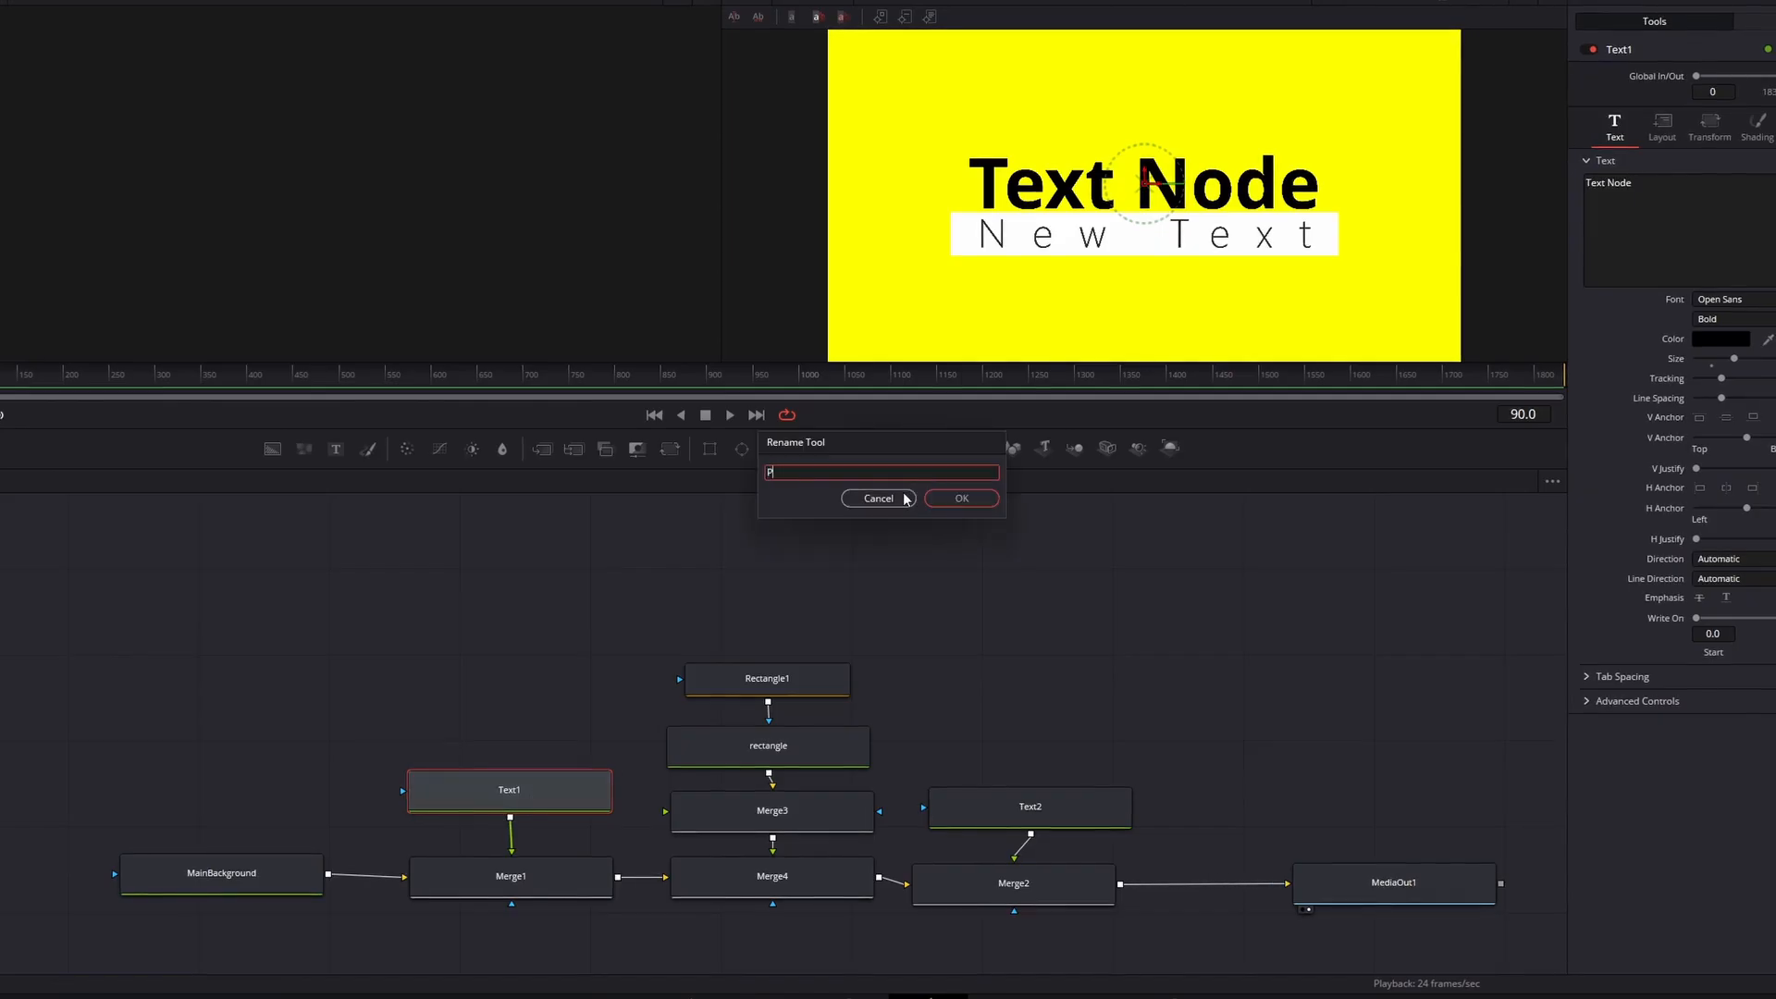
text(rimary Text)
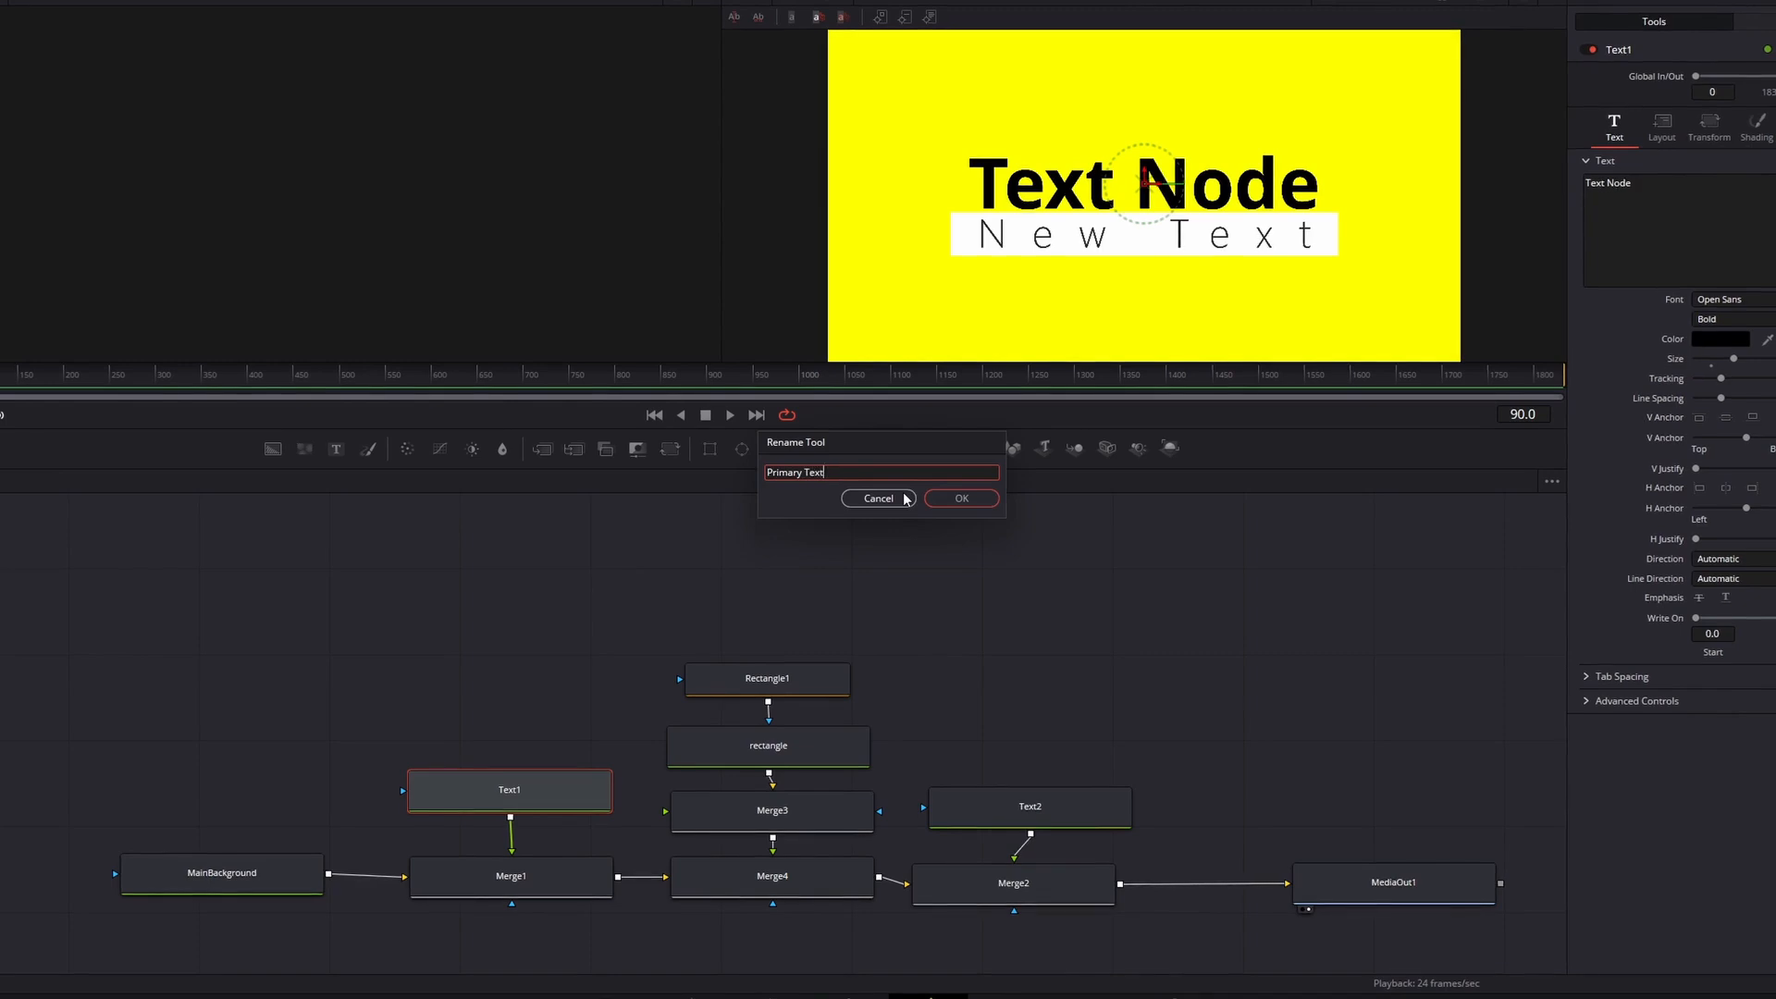
click(966, 498)
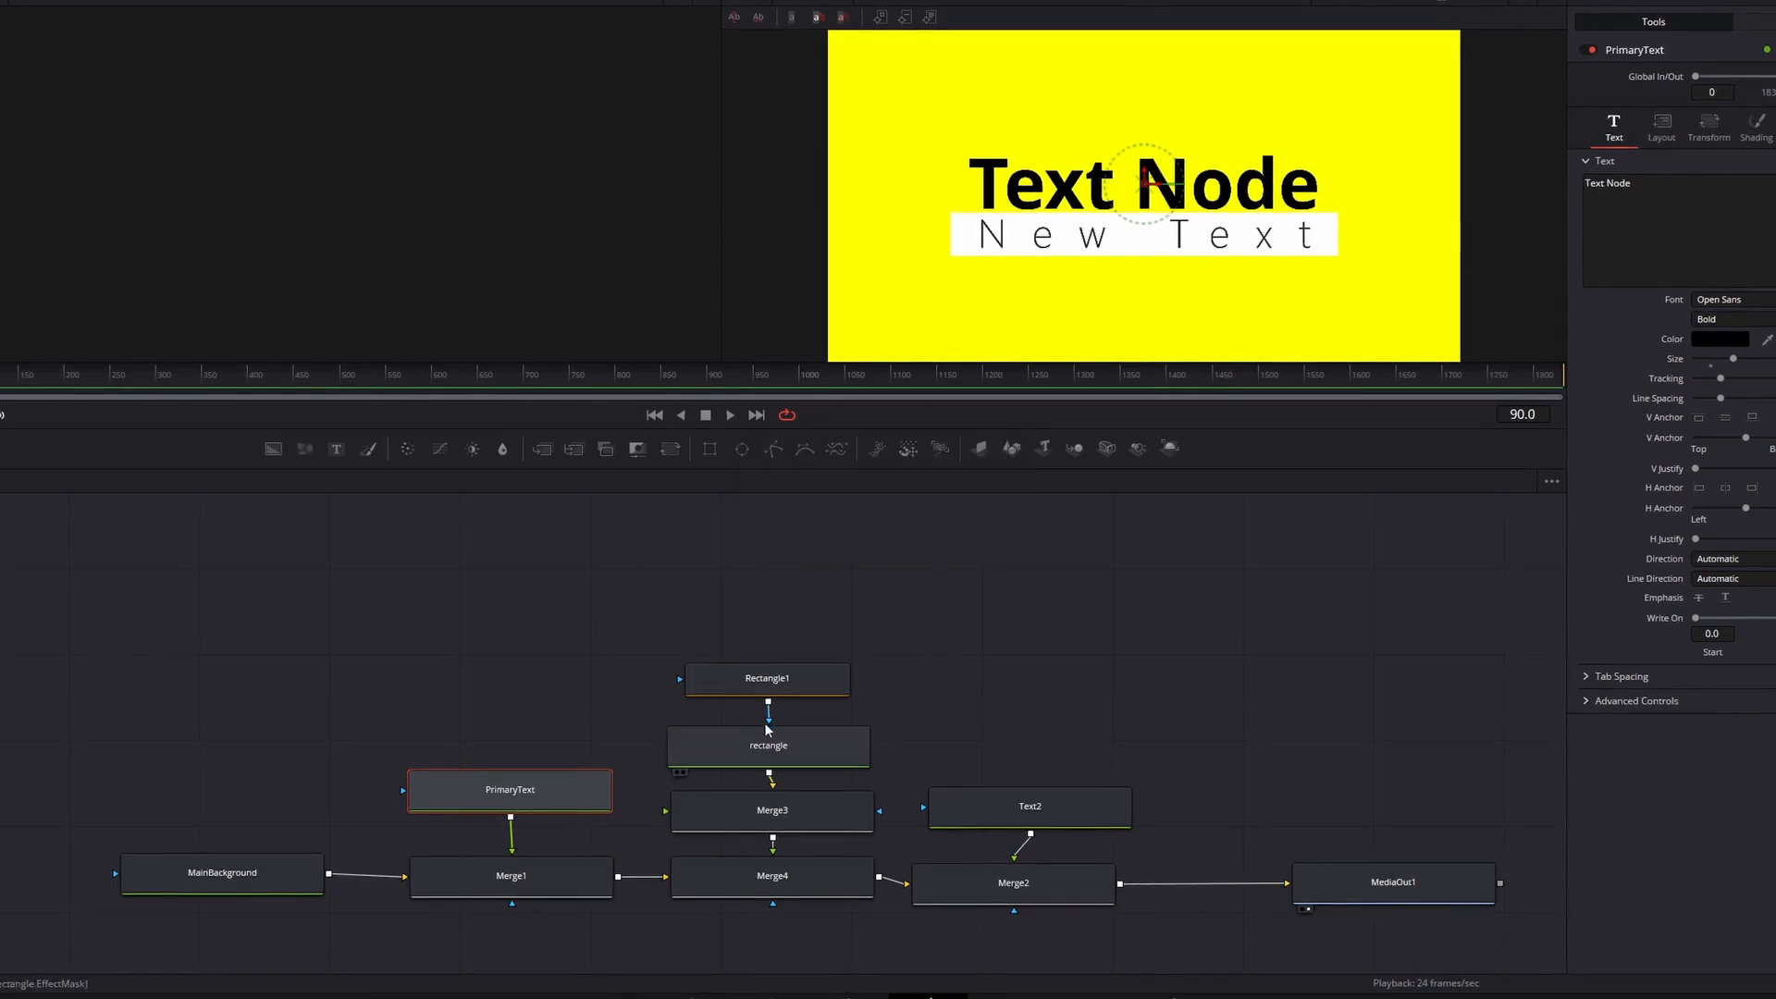
Step: Rename the Text2 node as "Secondary Text" and move it slightly higher above Merge2
scroll(780, 686, up, 2)
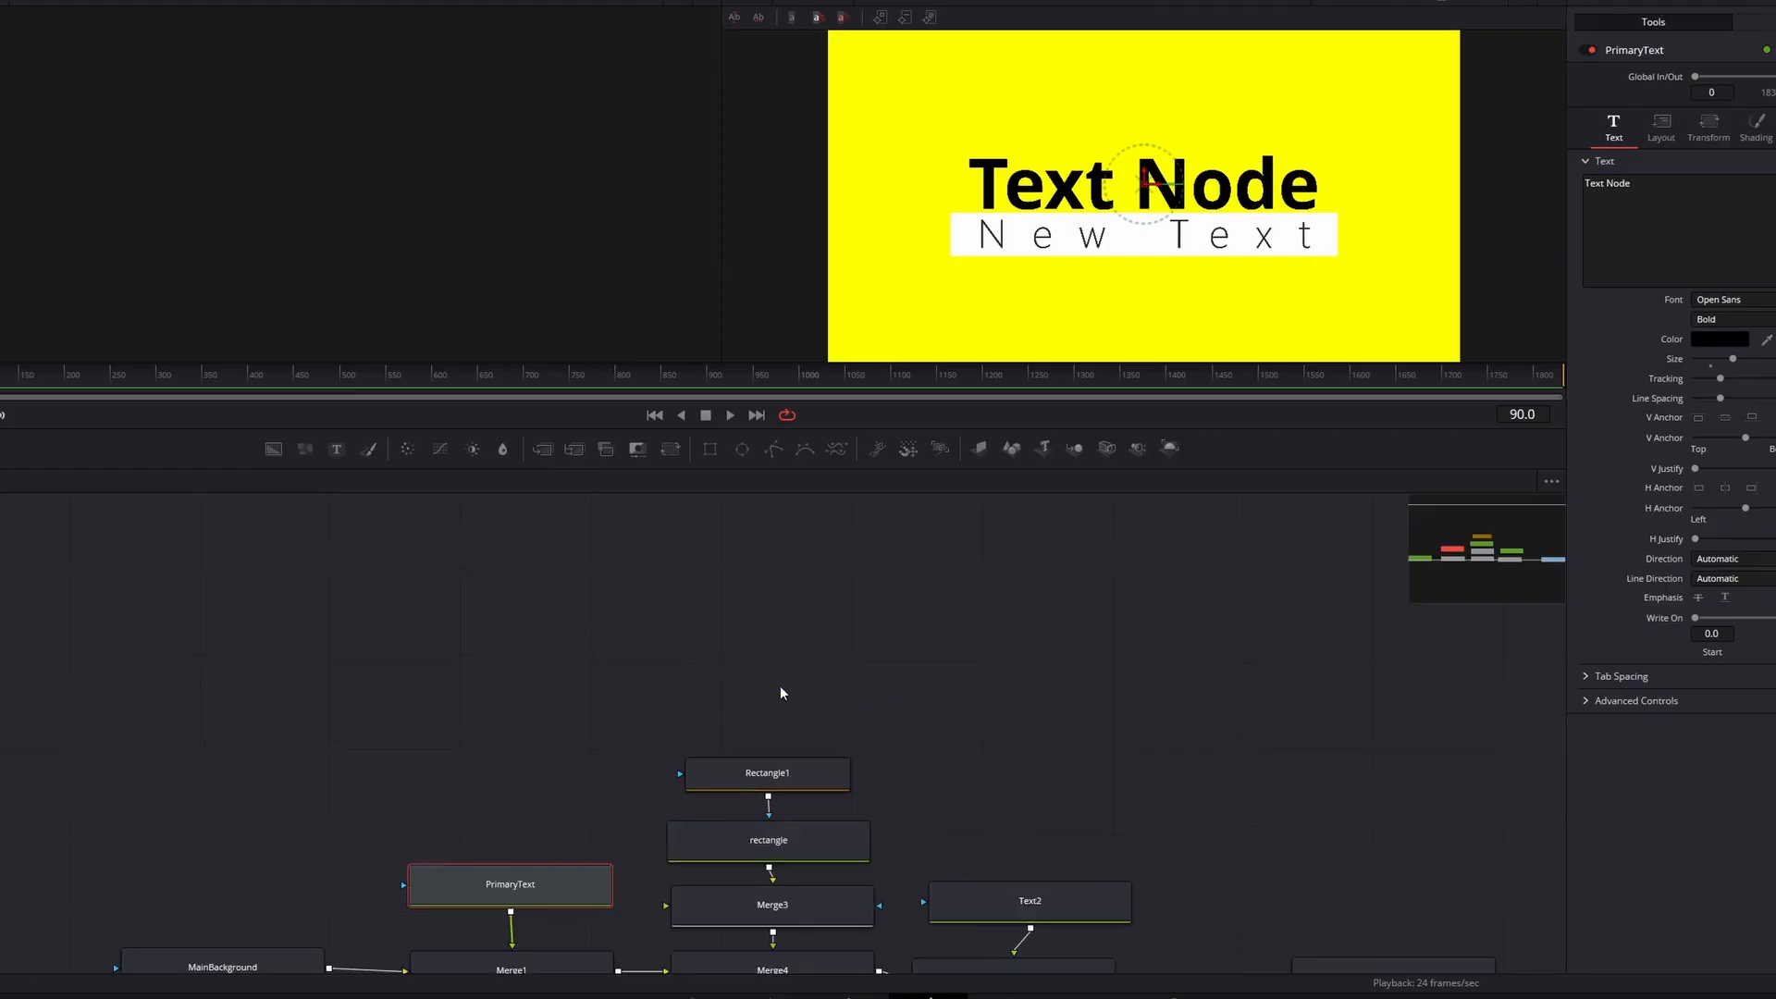
scroll(780, 692, down, 1)
click(997, 866)
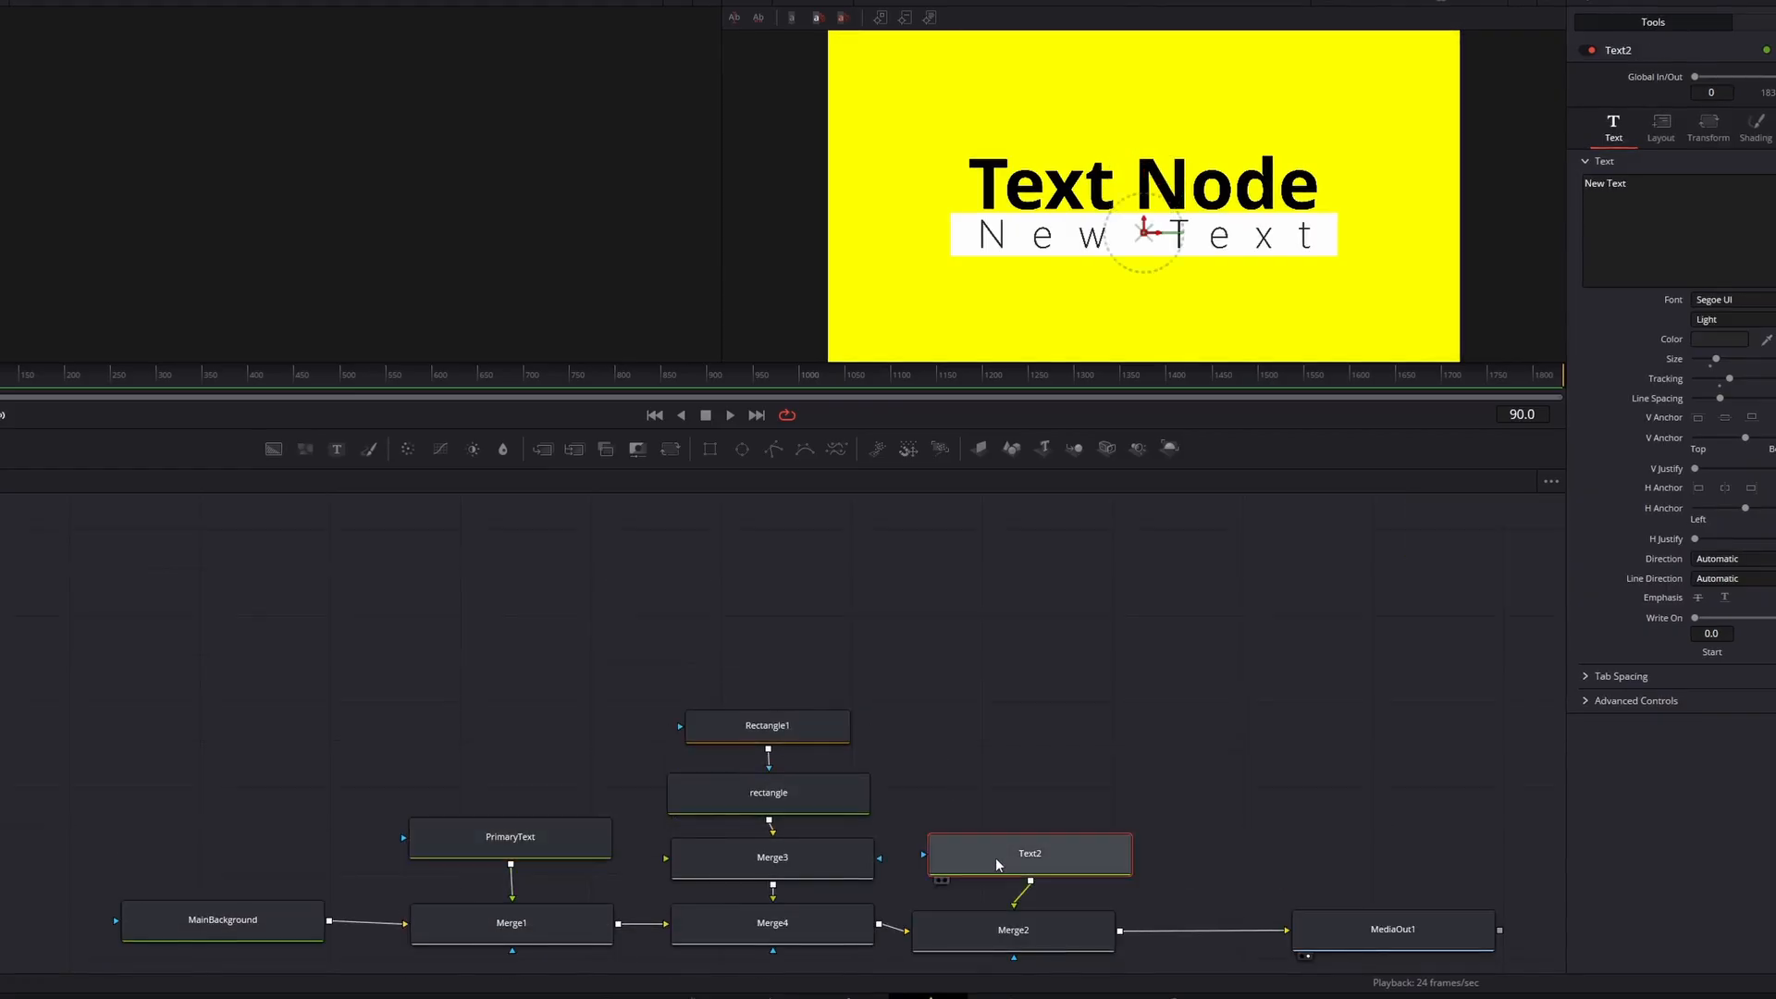
key(F2)
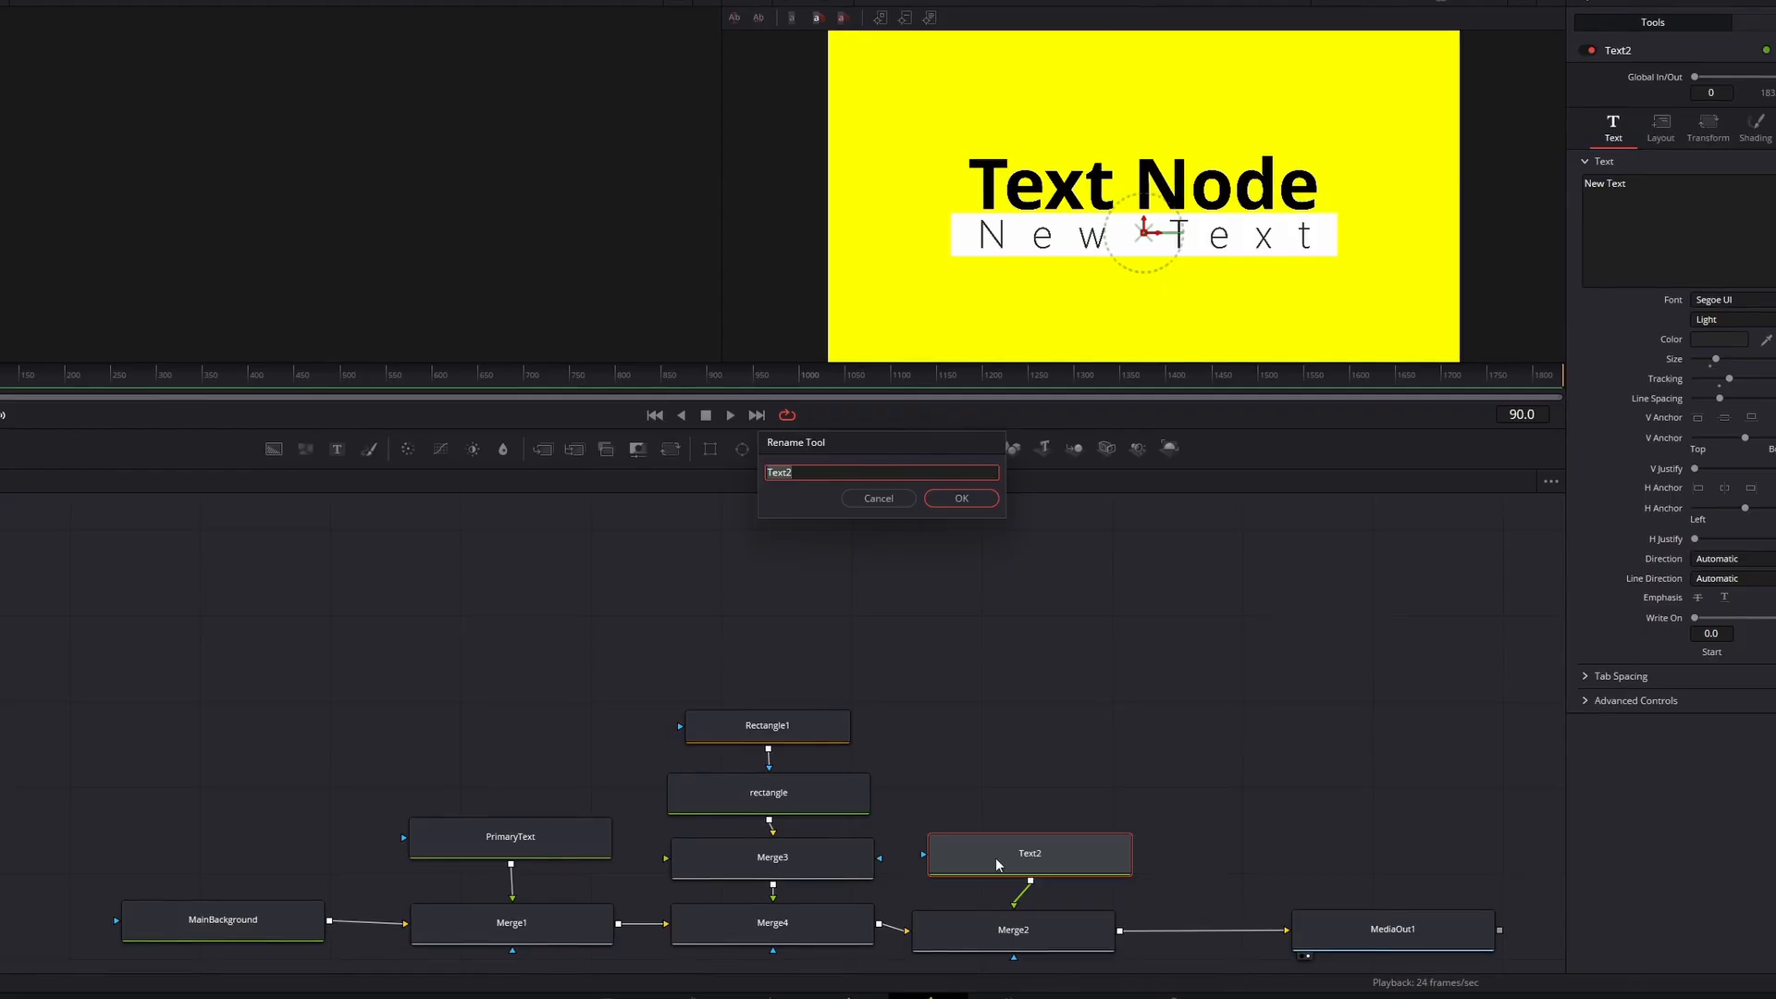
text(Secondary)
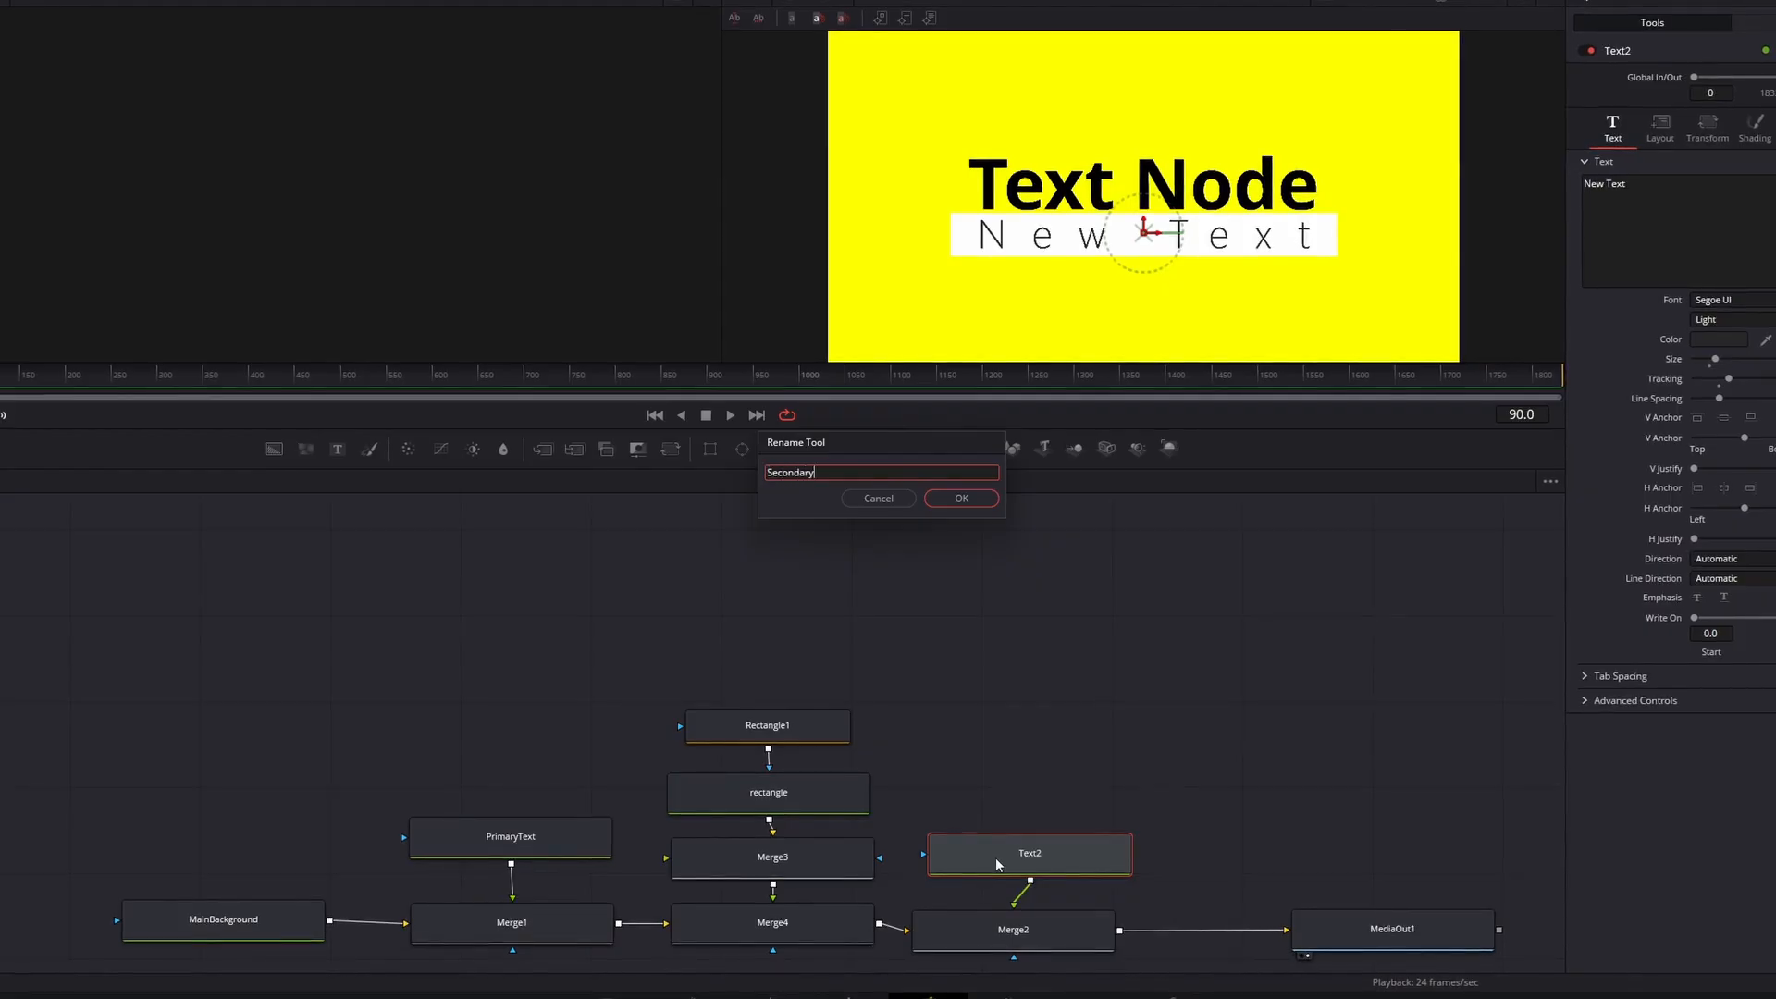
text( Text)
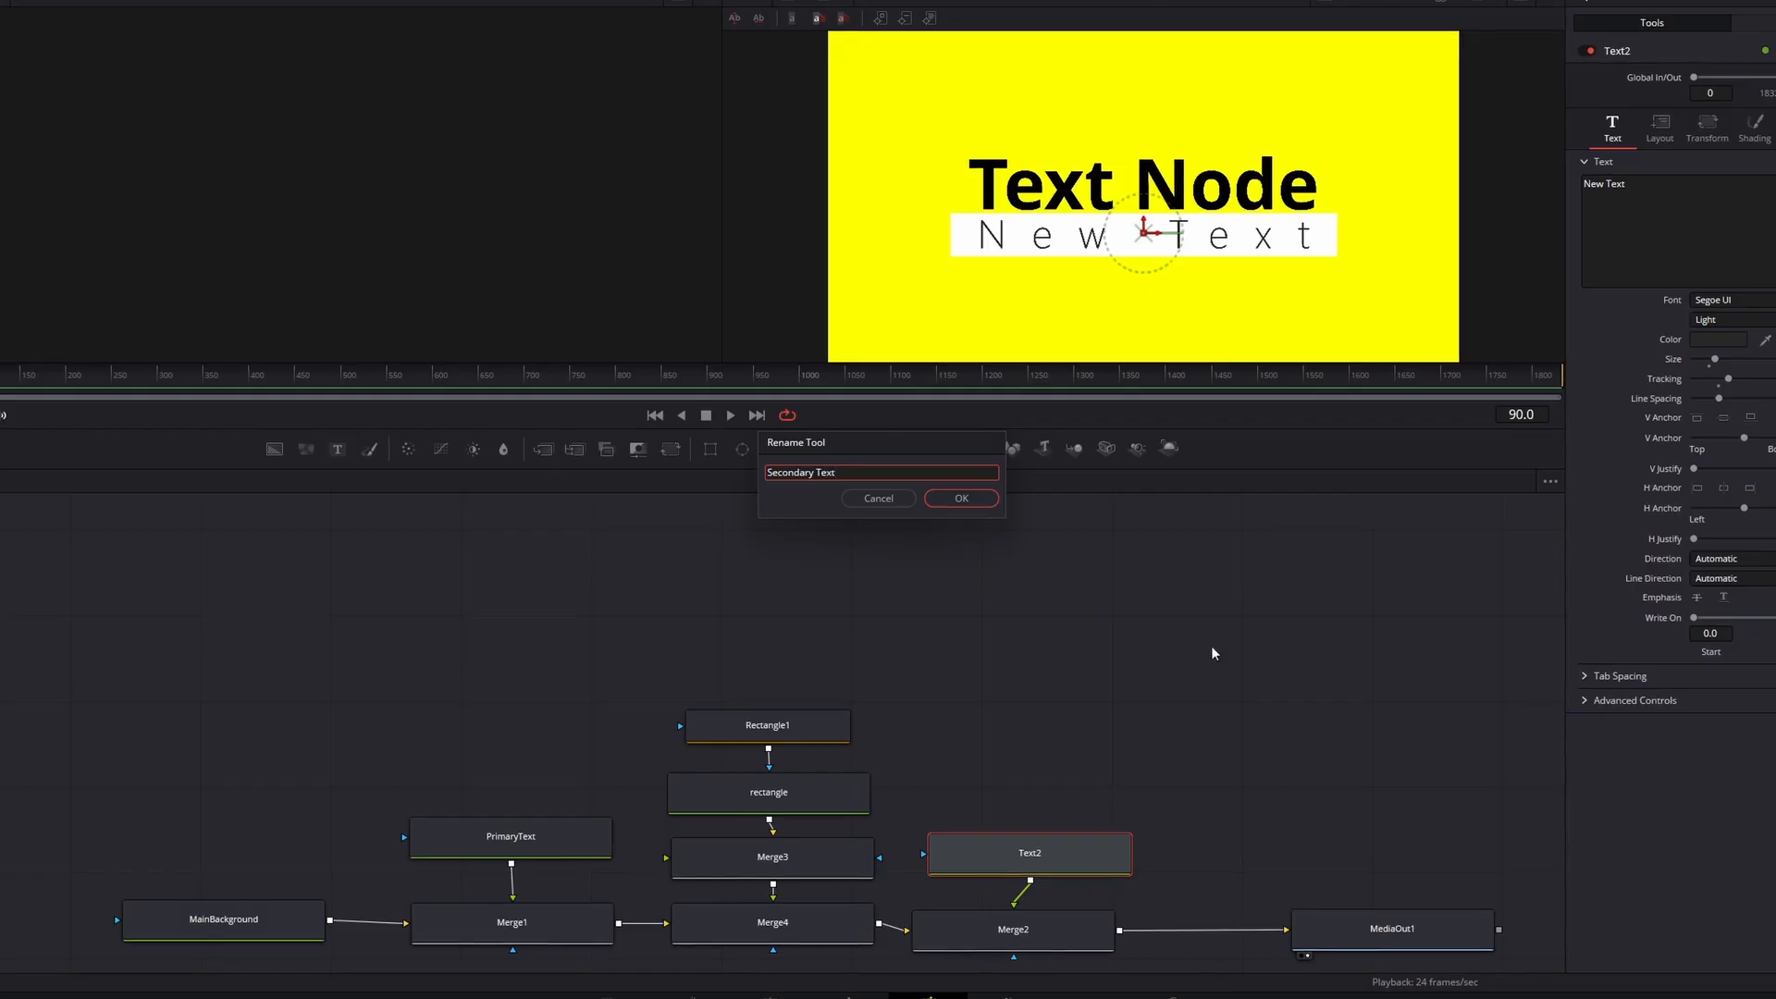
click(962, 499)
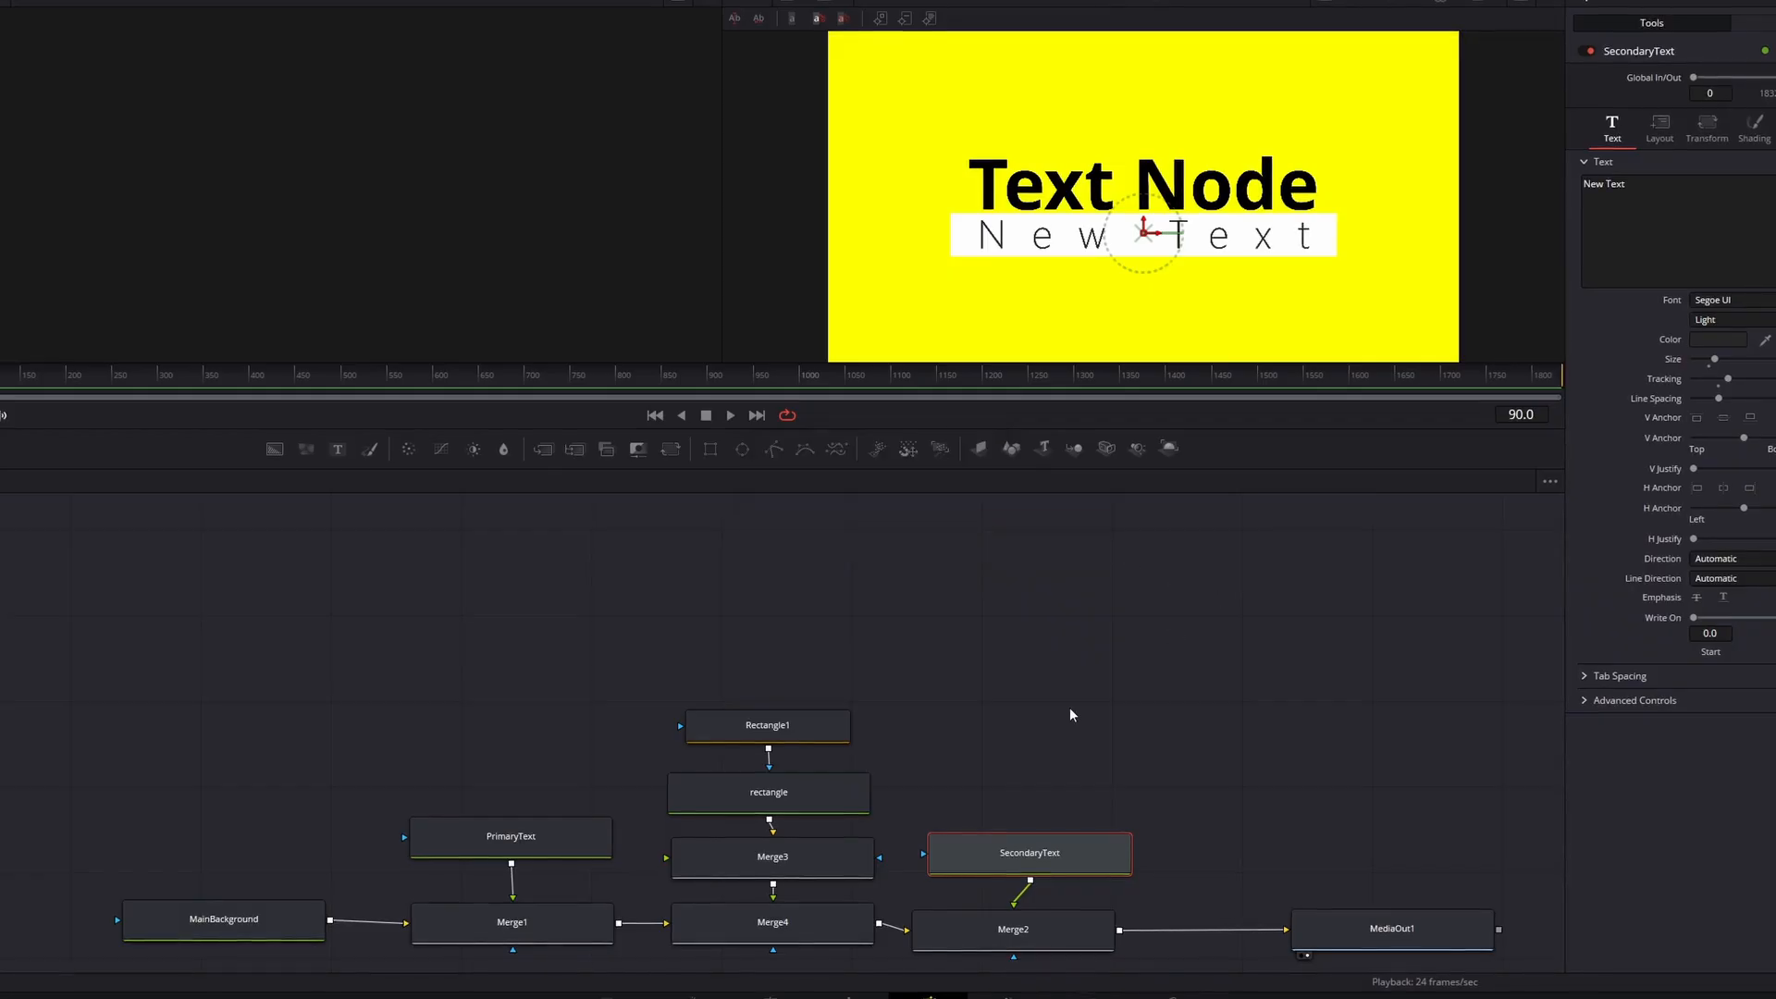
scroll(1085, 722, down, 3)
drag(1070, 740, 1064, 725)
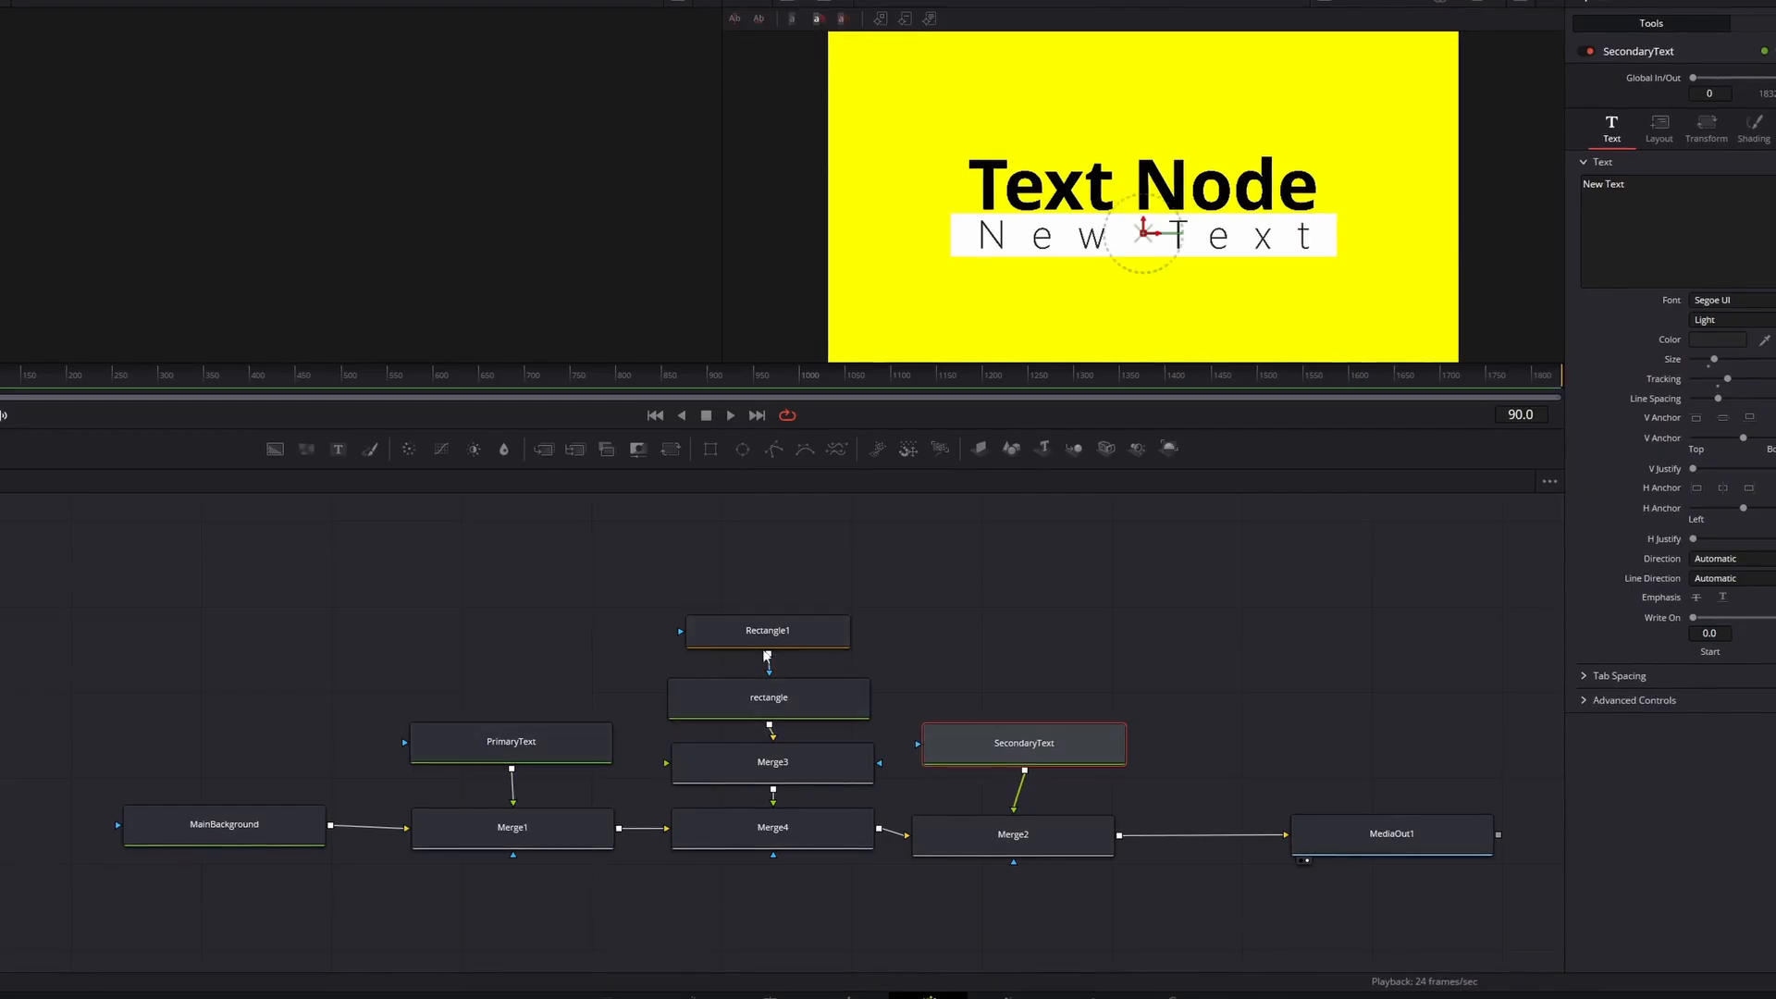
Step: Review the renamed nodes and MediaOut1, check the composition on the Edit page, and return to Fusion
click(788, 713)
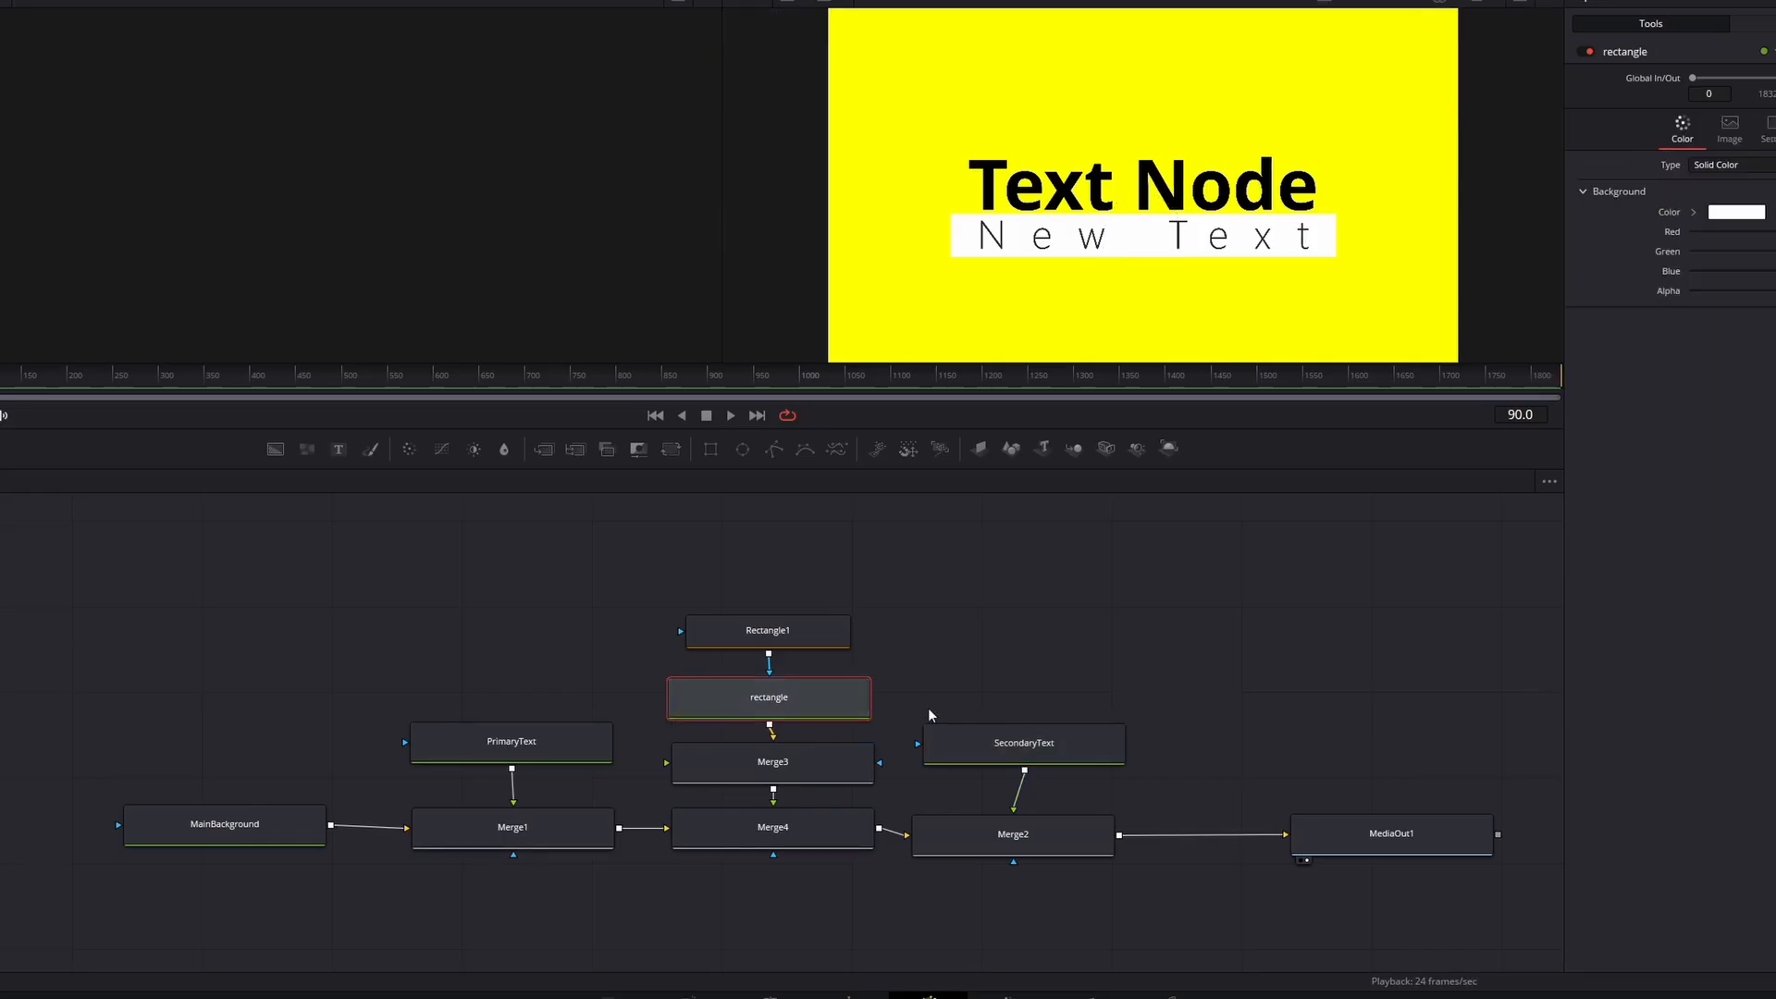
click(972, 735)
click(1392, 834)
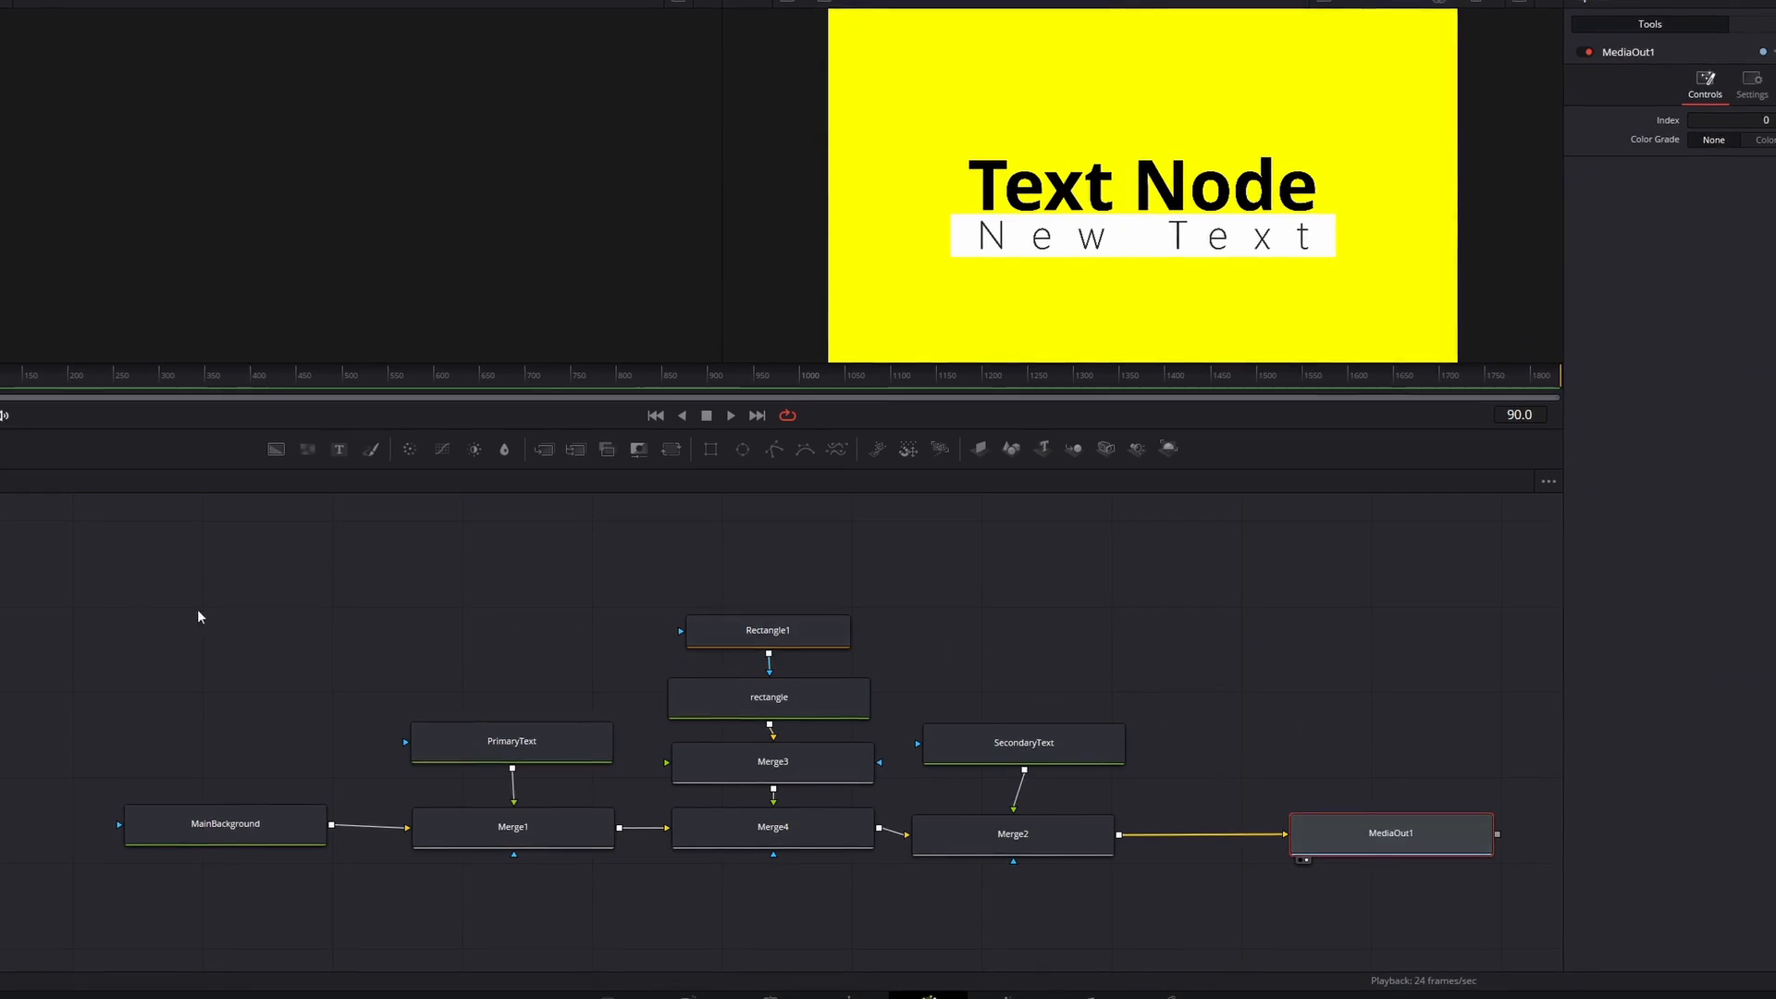
drag(68, 621, 1139, 892)
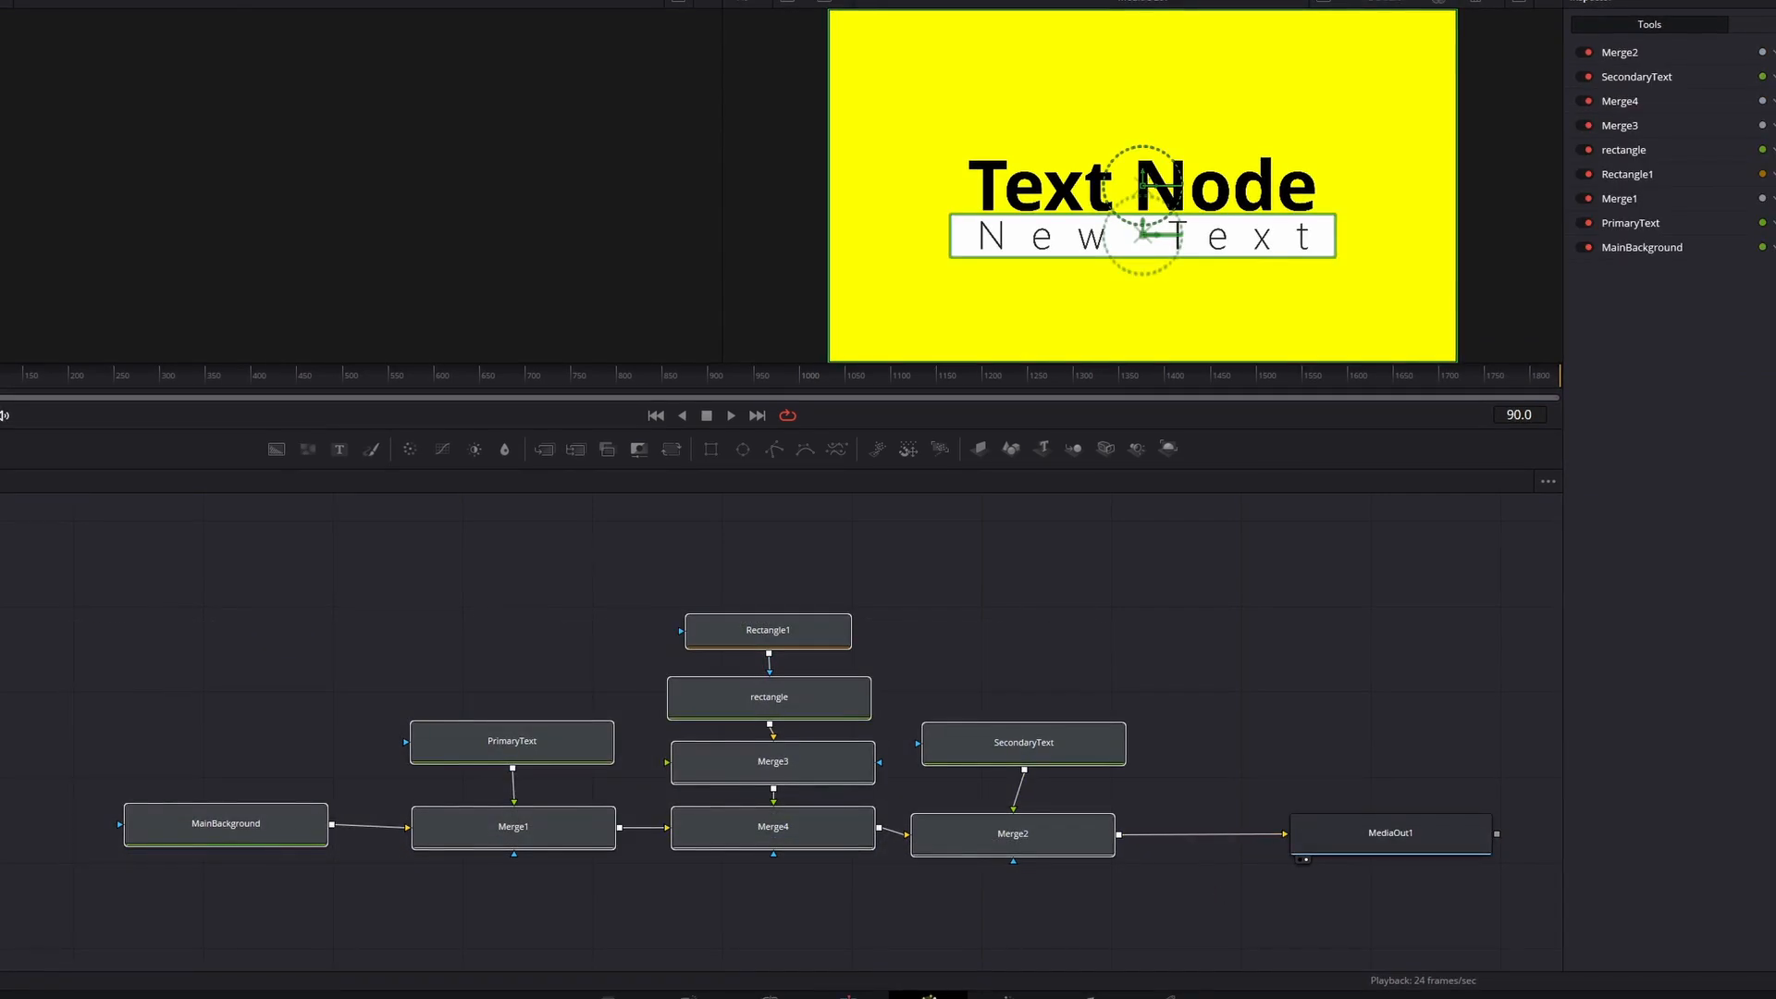
click(847, 995)
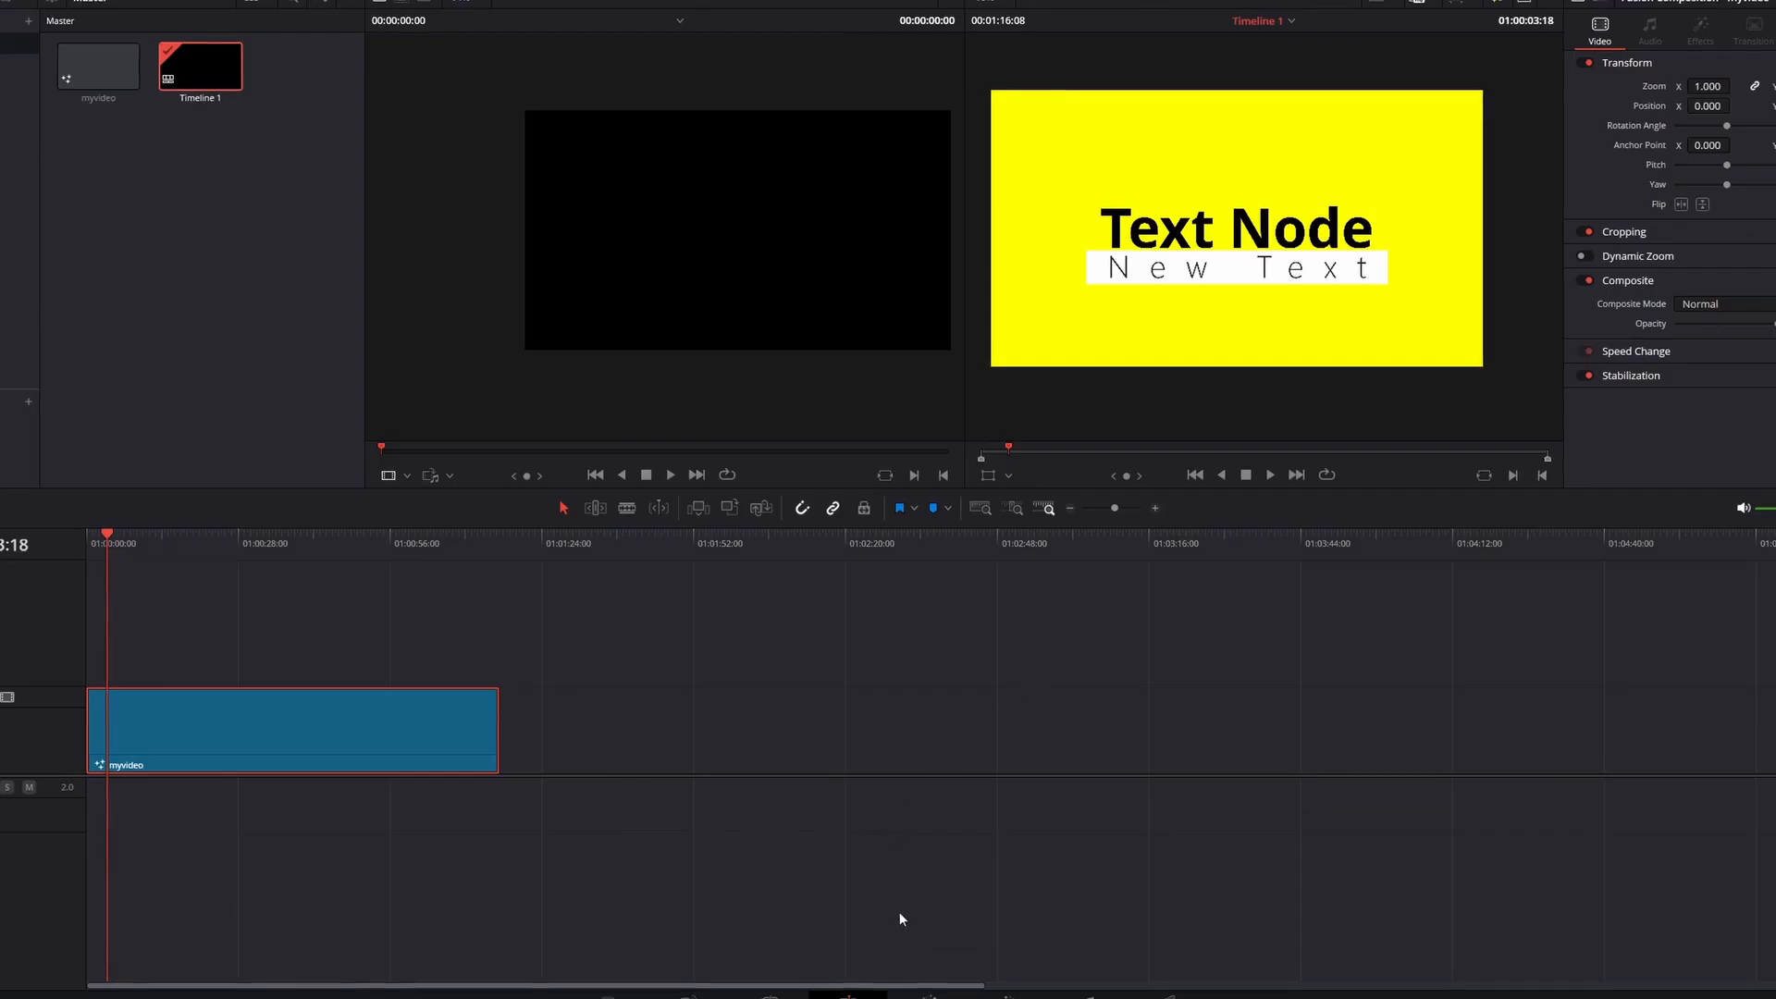
click(929, 994)
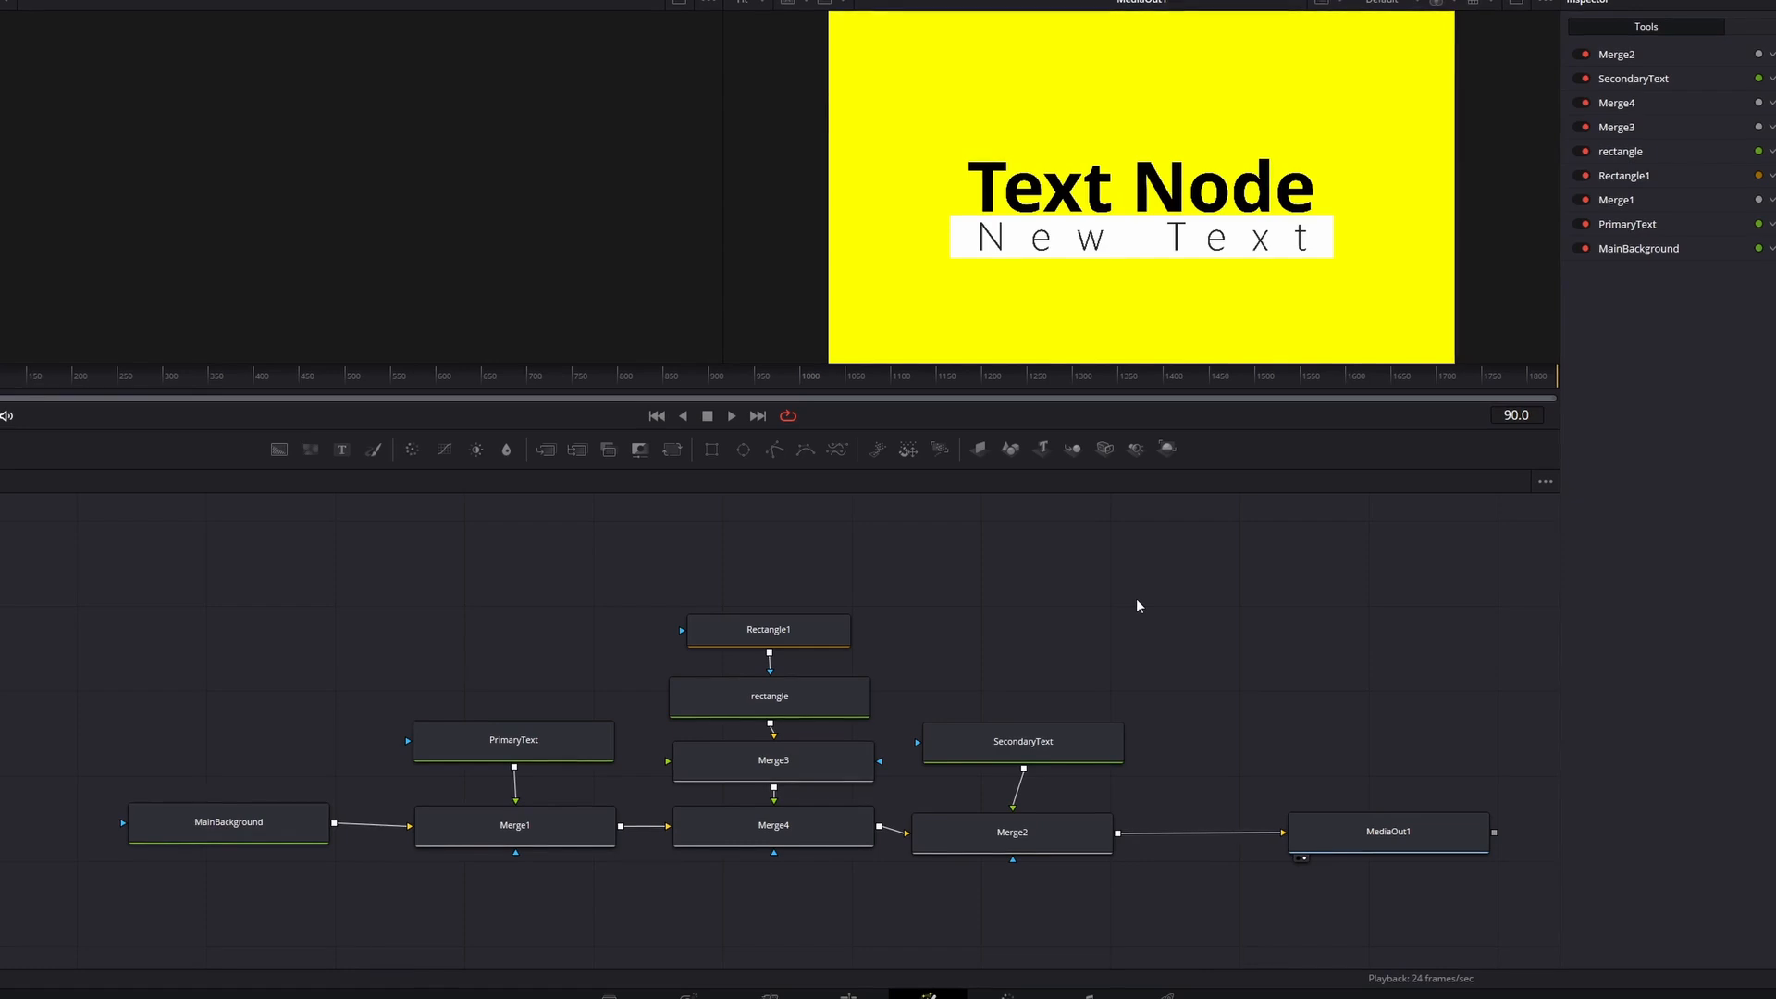
Step: Add a keyframe for the MainBackground node's yellow color at frame 0
click(303, 814)
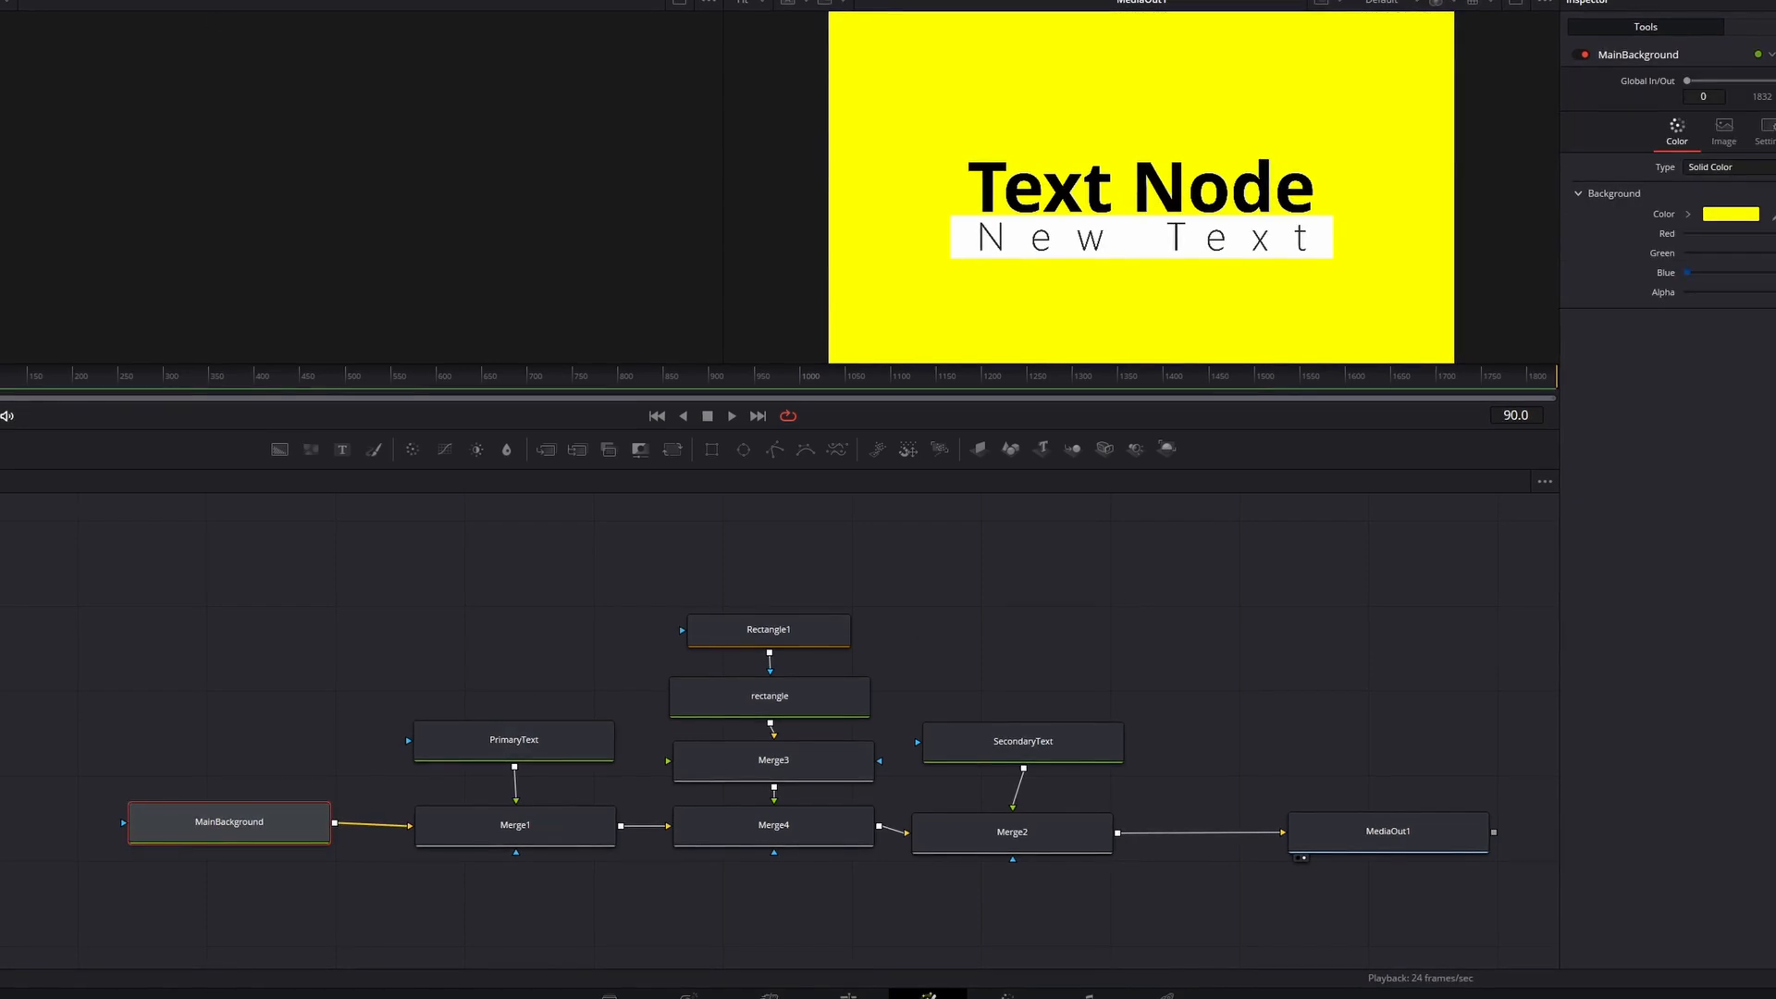
key(Home)
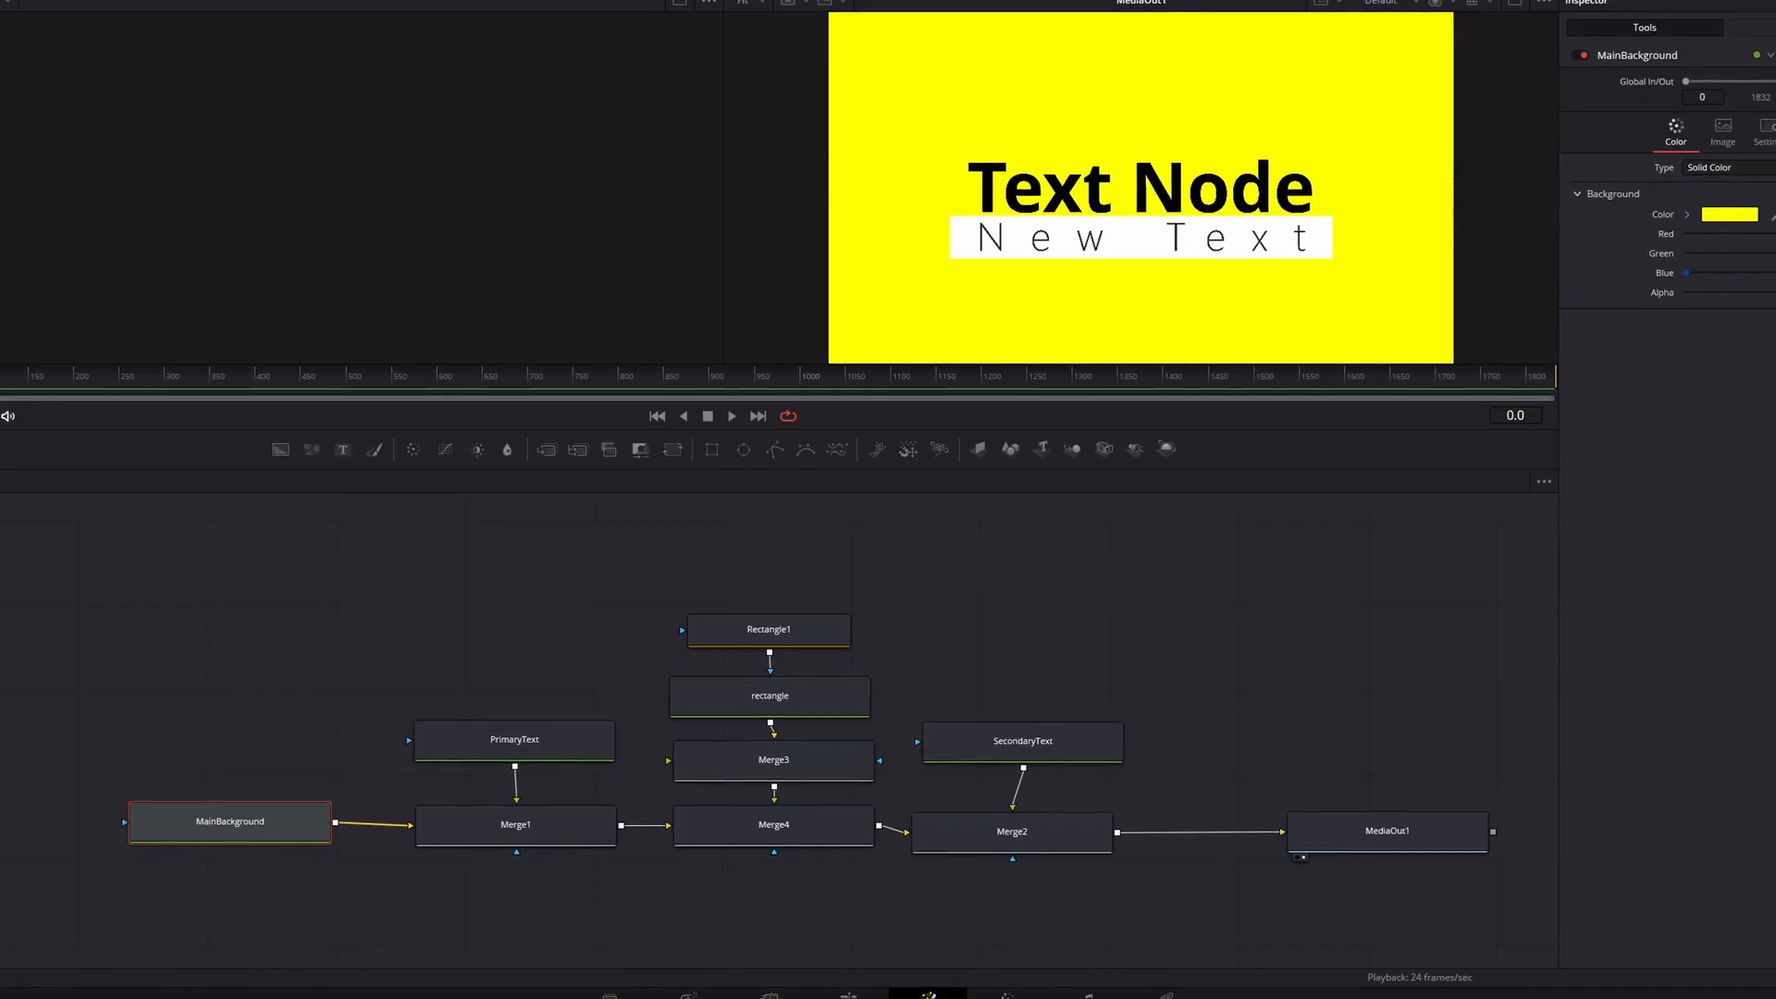
click(1775, 215)
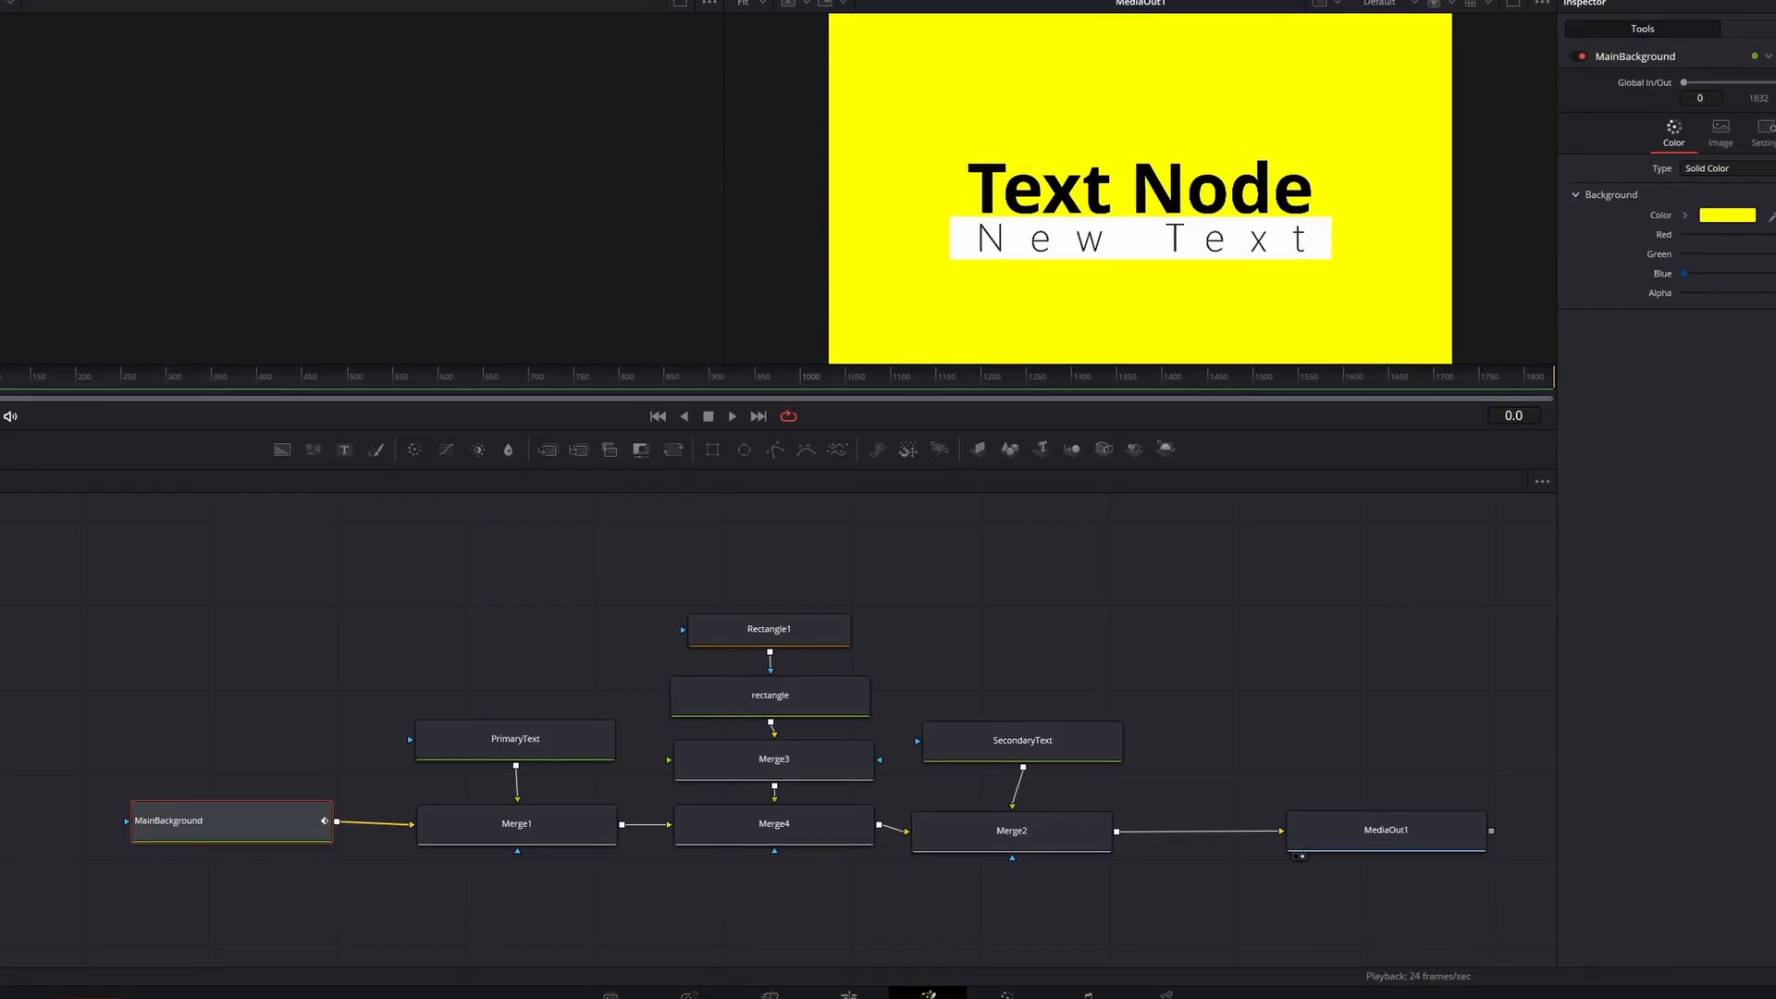
Step: Change the MainBackground color to orange #ffaa00 at frame 21 and return to frame 0
key(space)
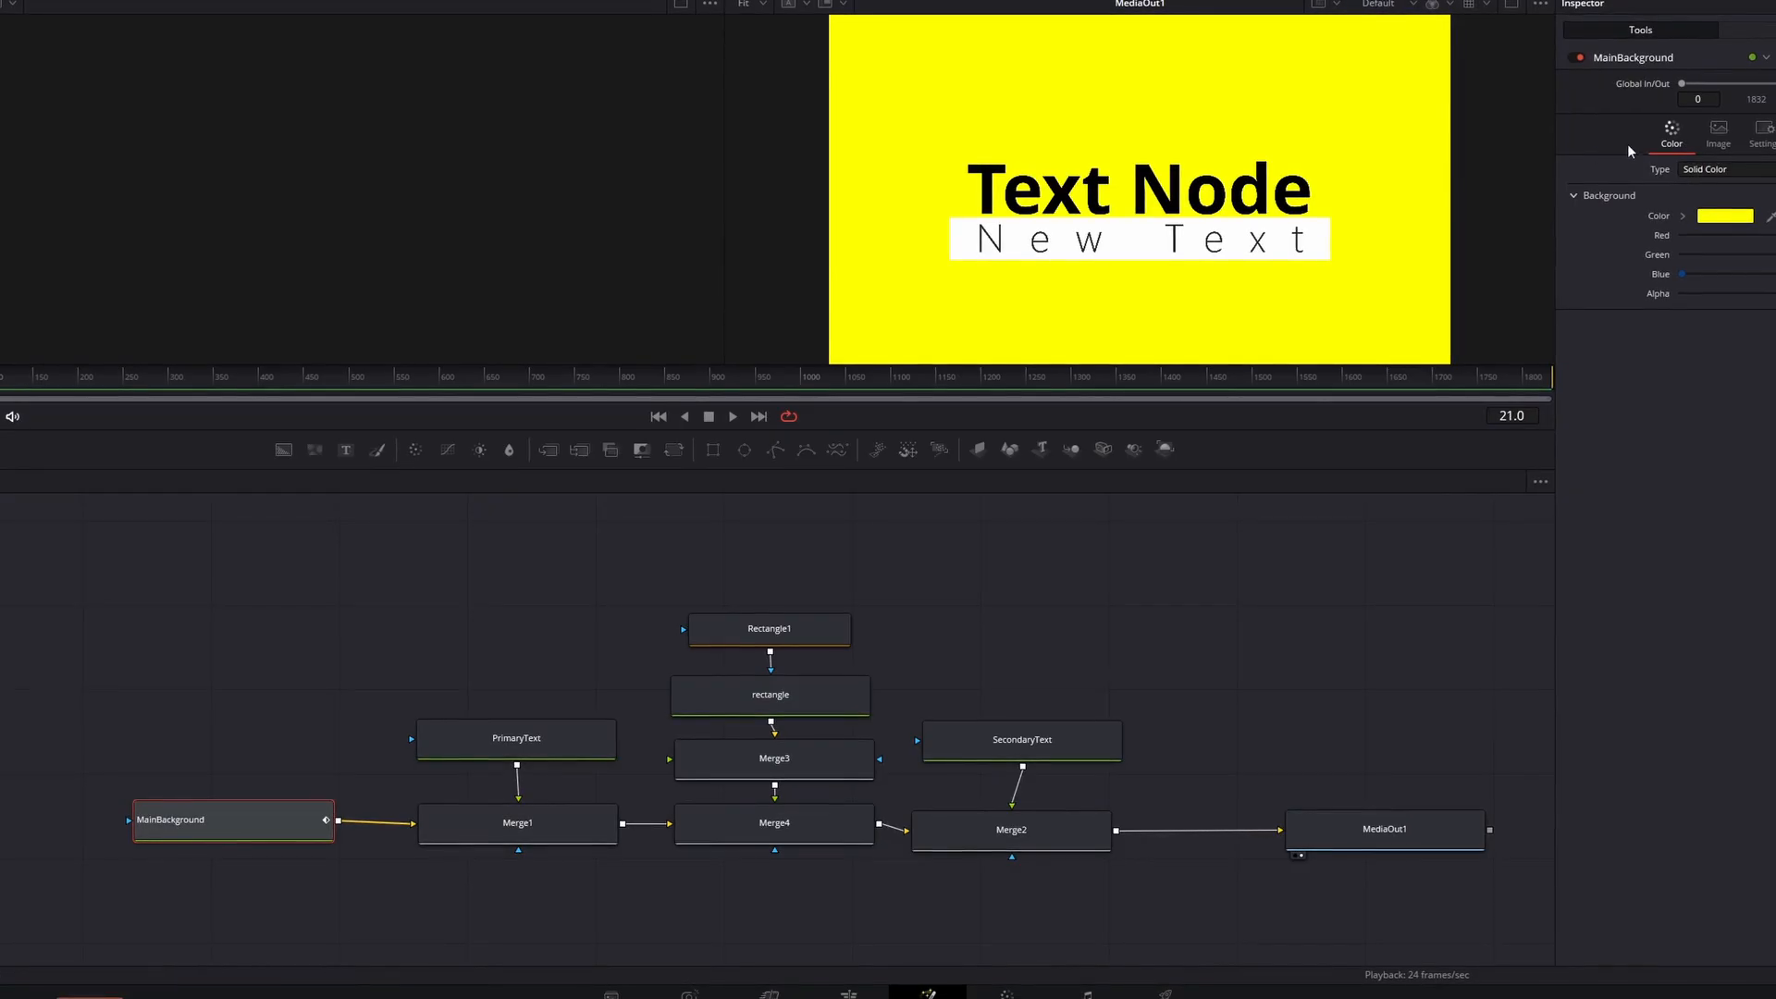
click(1725, 216)
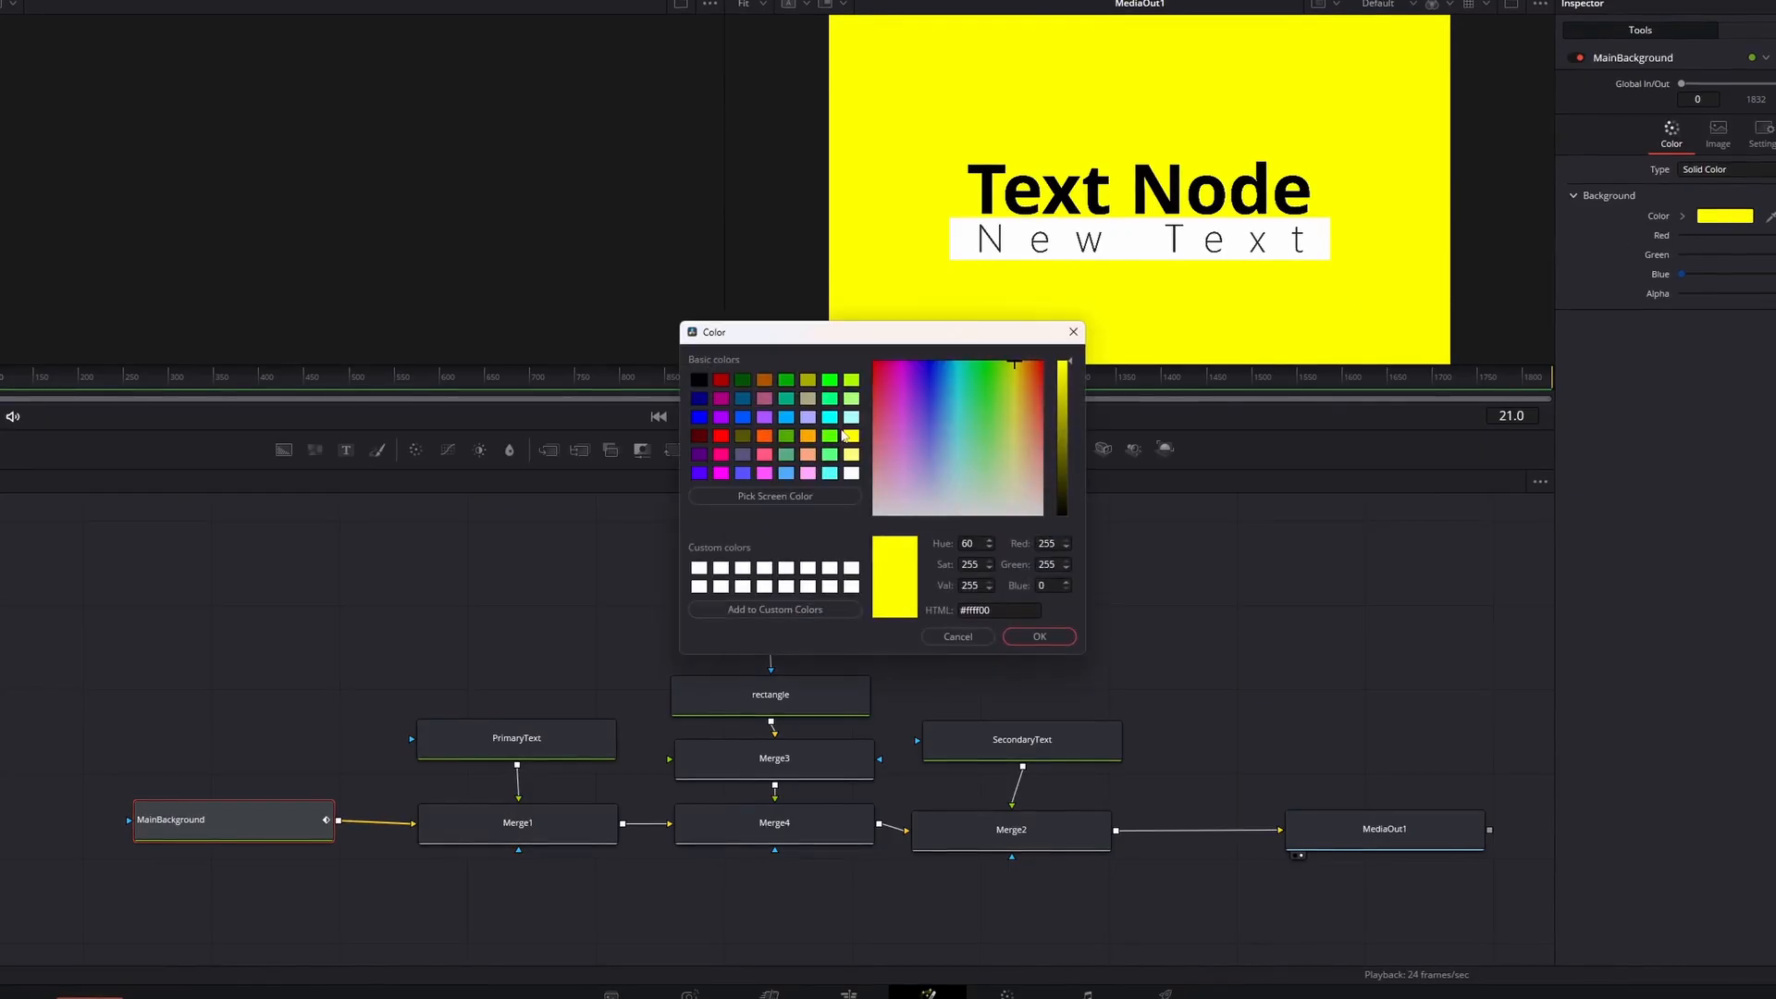
click(808, 436)
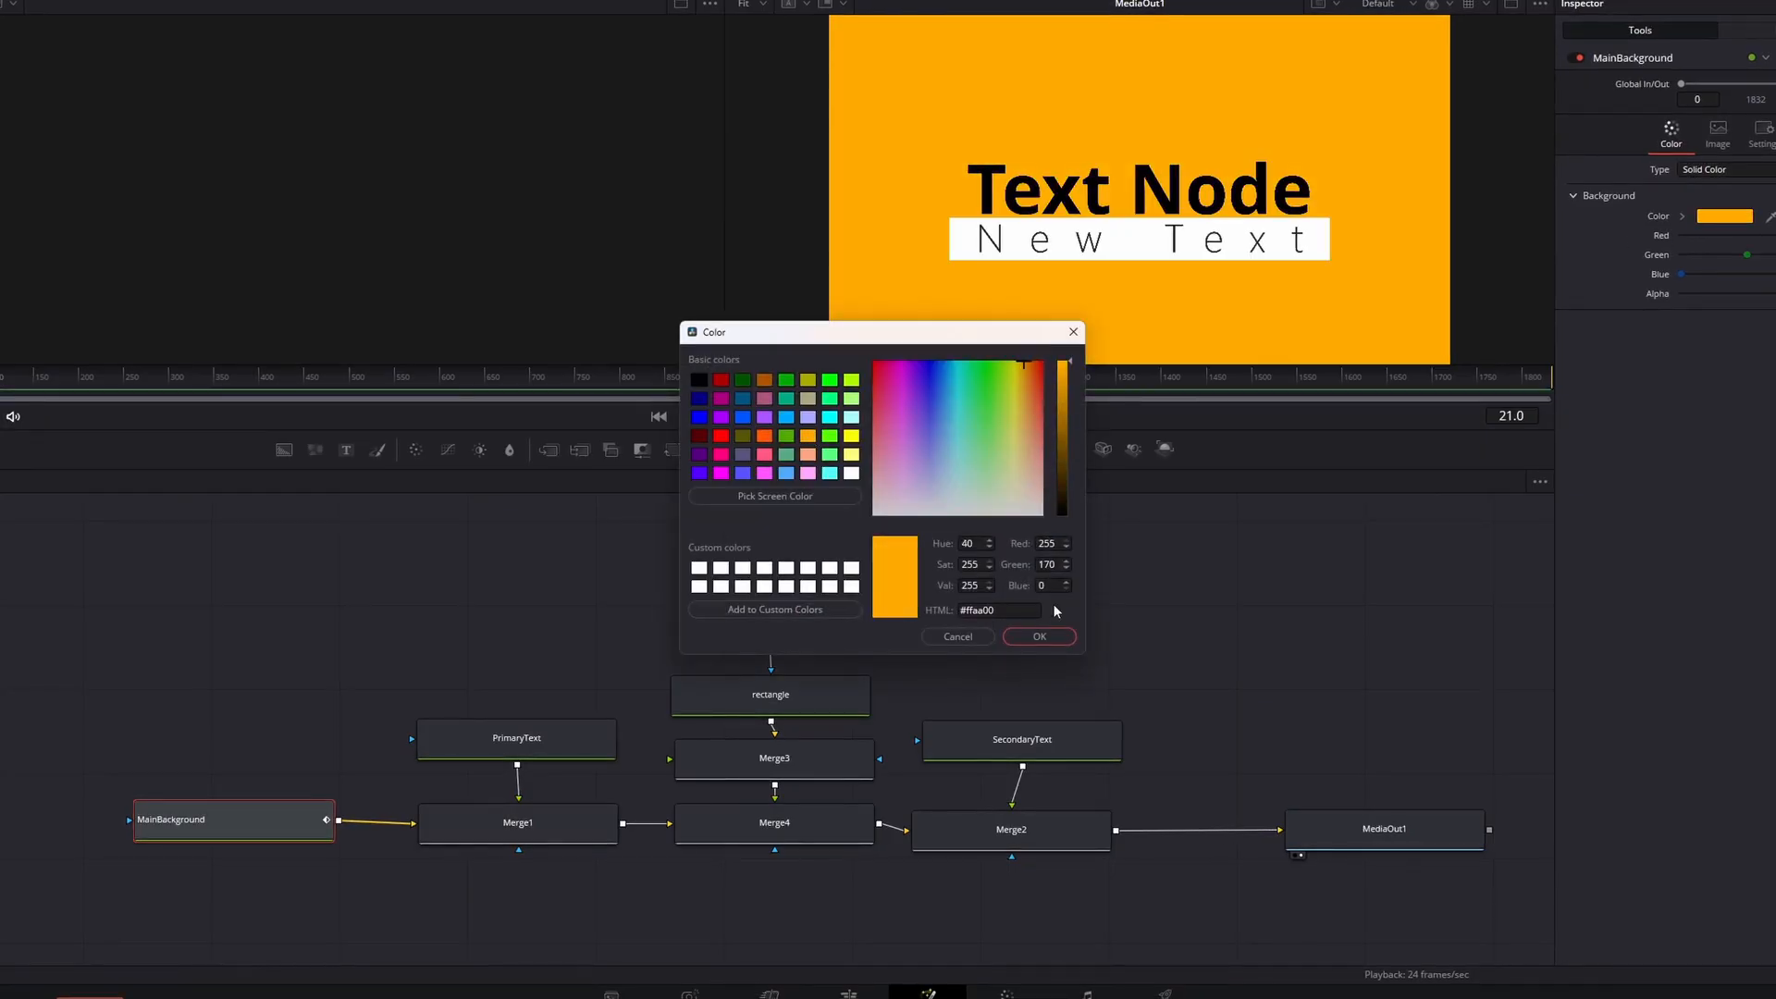
click(1040, 635)
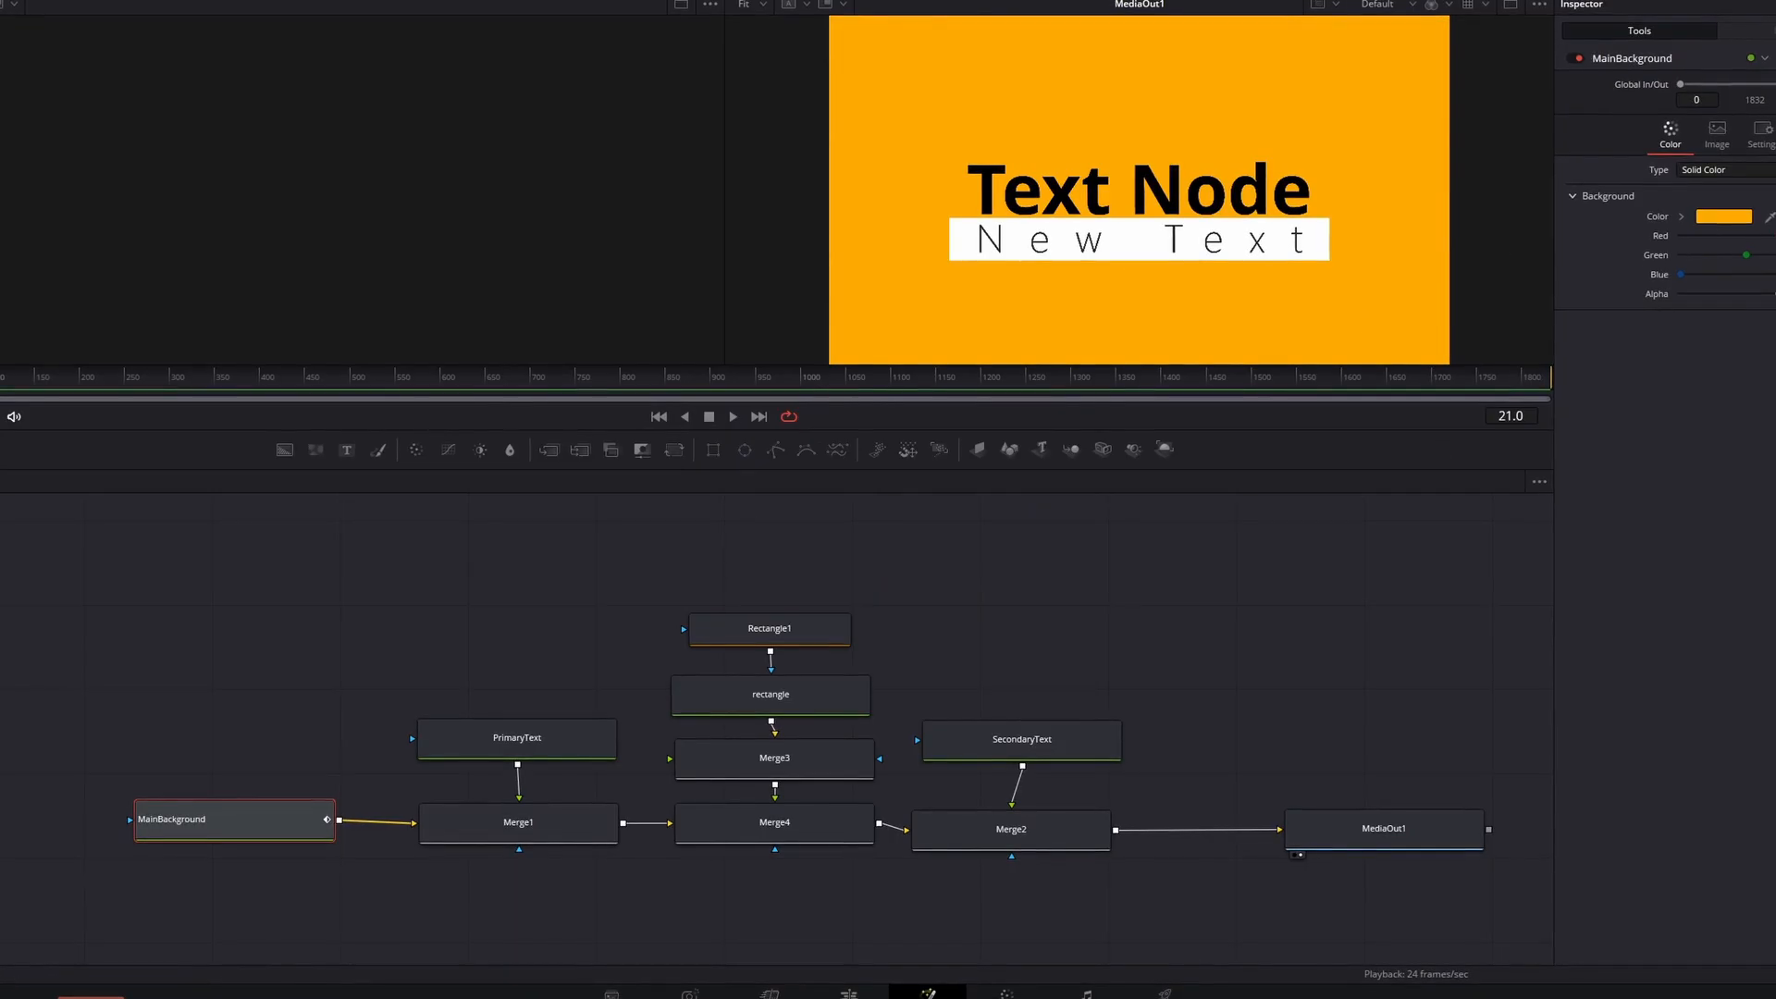
key(ctrl+z)
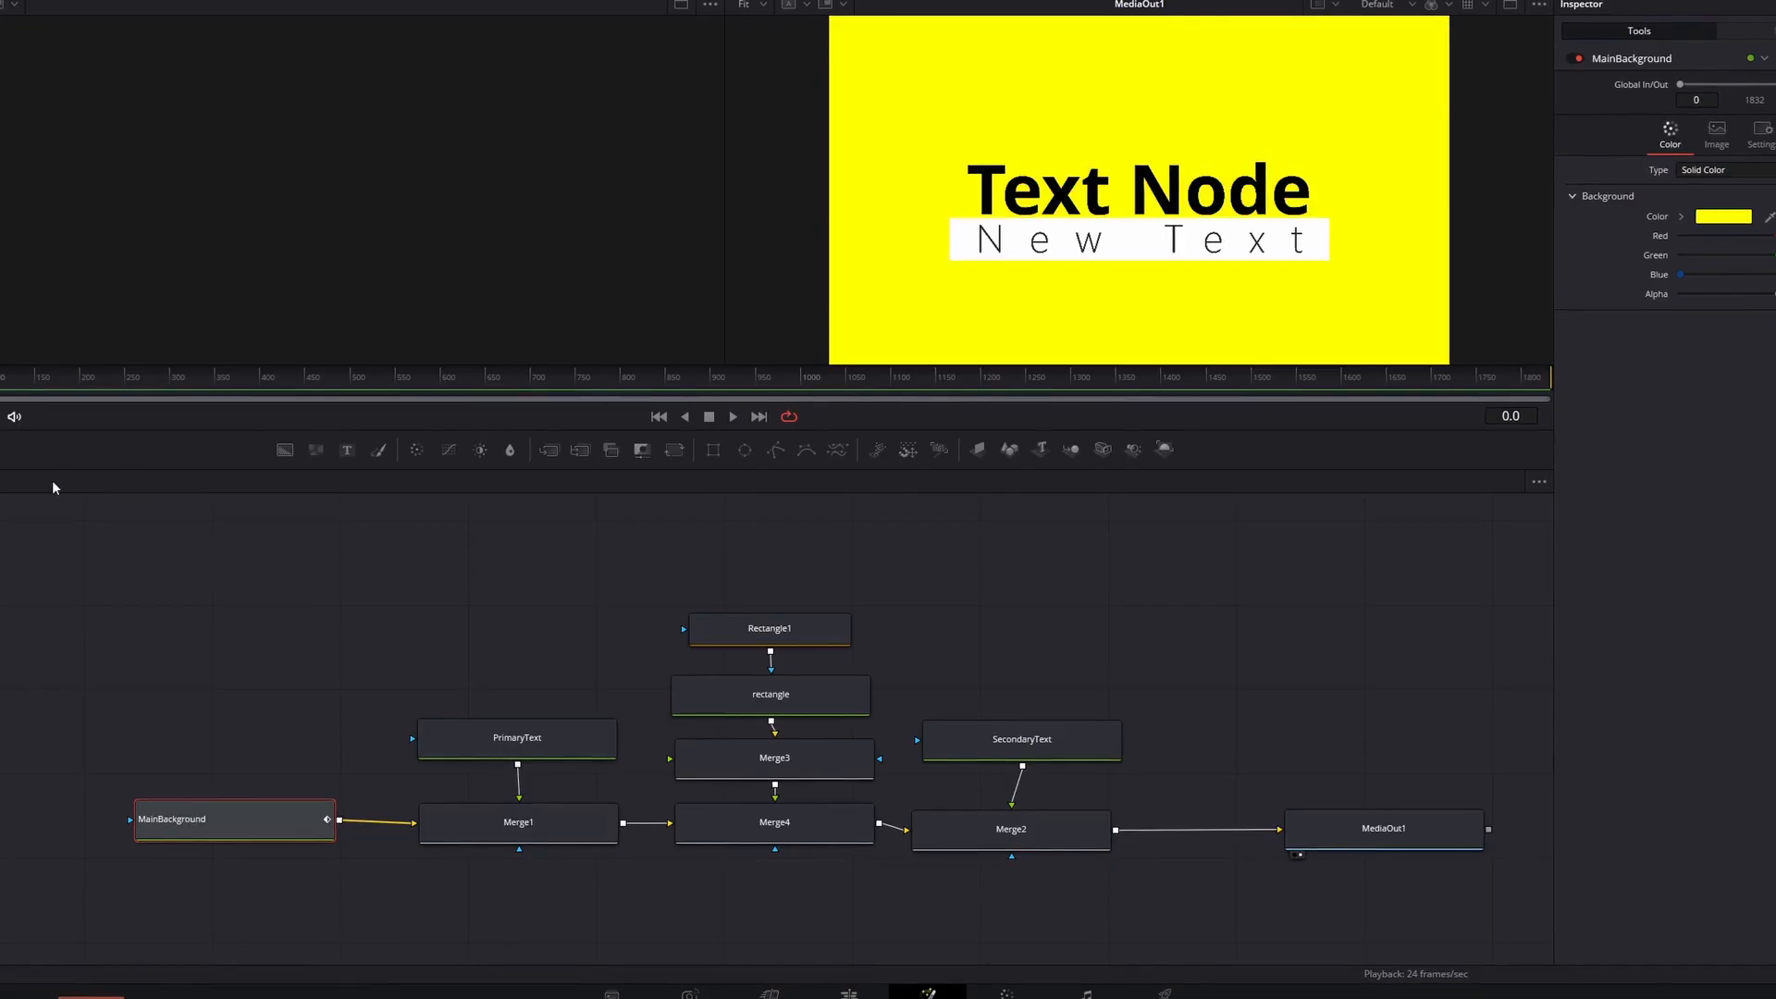
Step: Play the background animation up to frame 46 and set the MainBackground color there to light green #c0ff86
key(space)
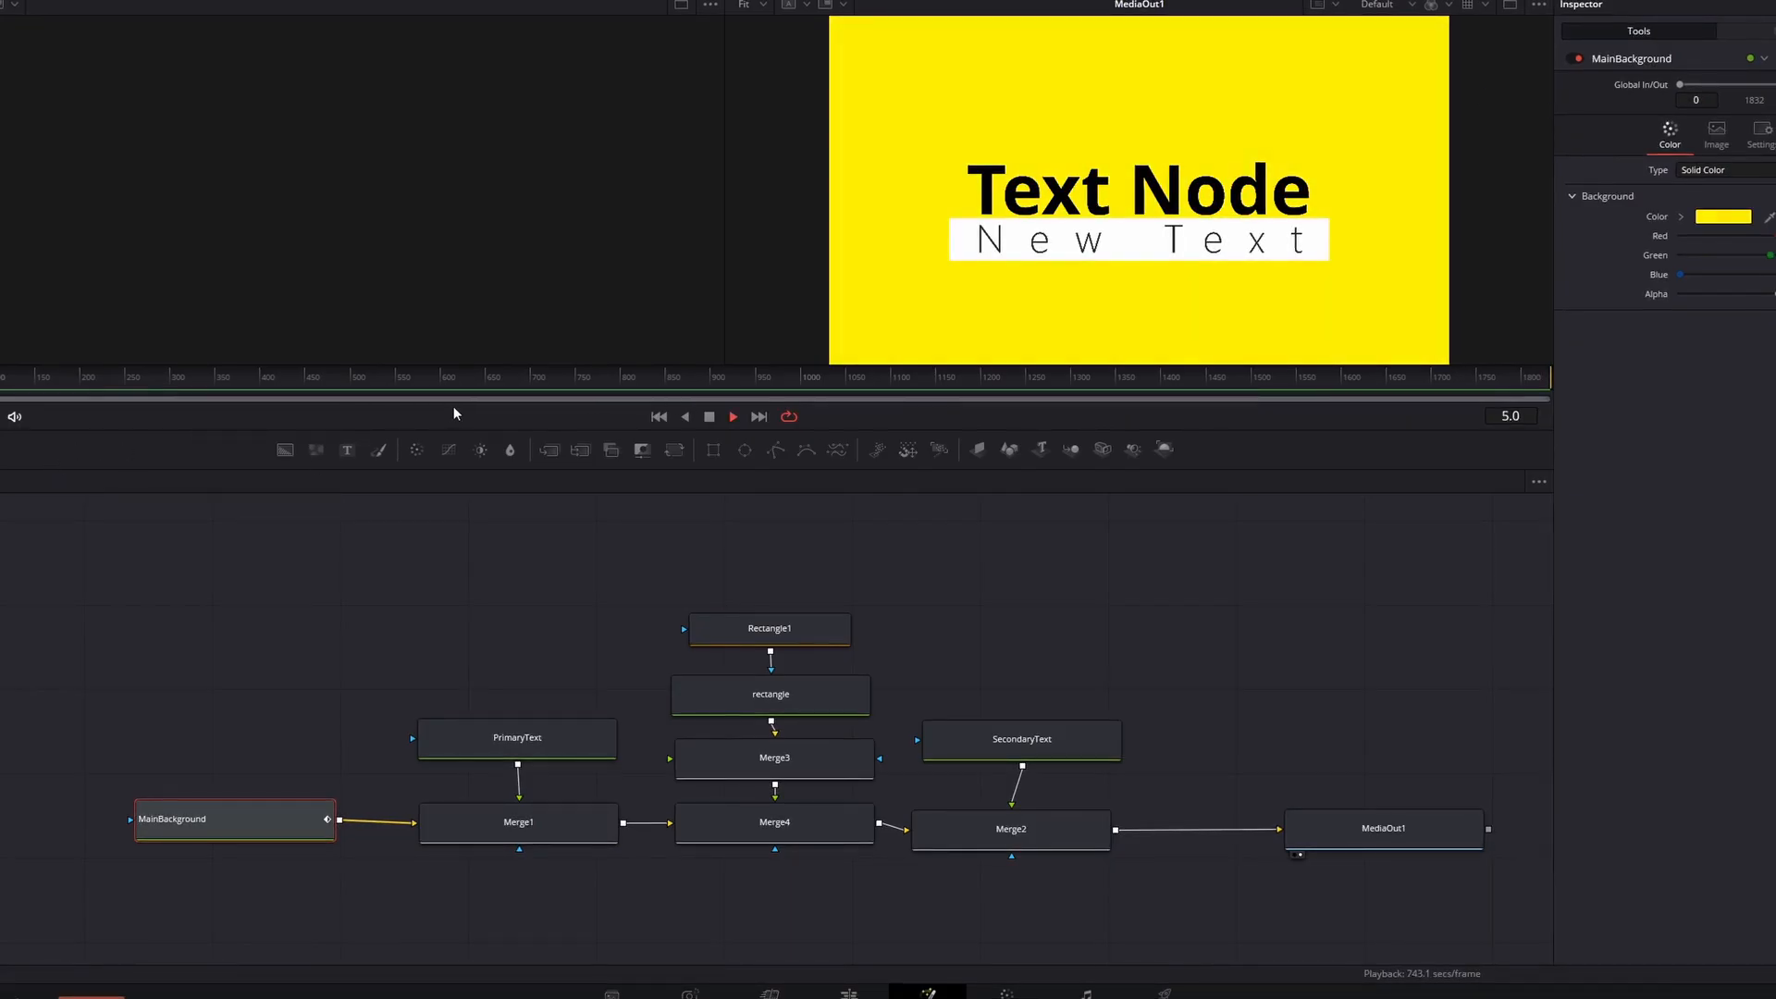
key(space)
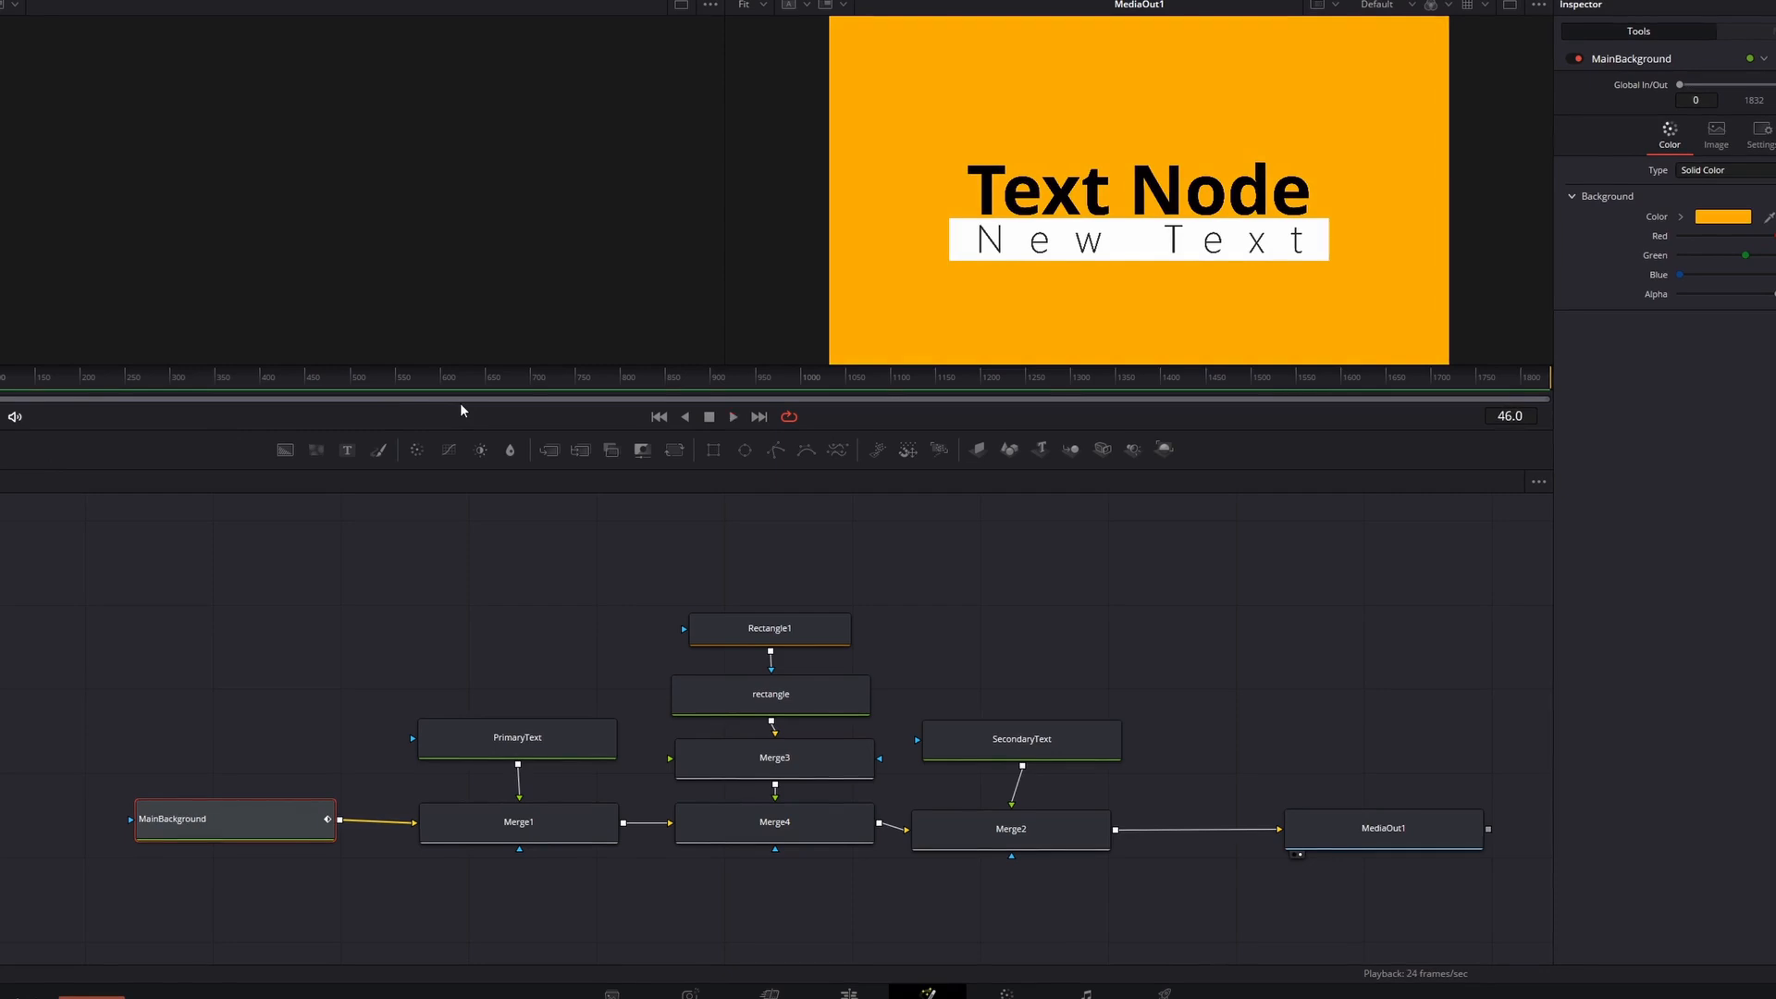
click(1728, 216)
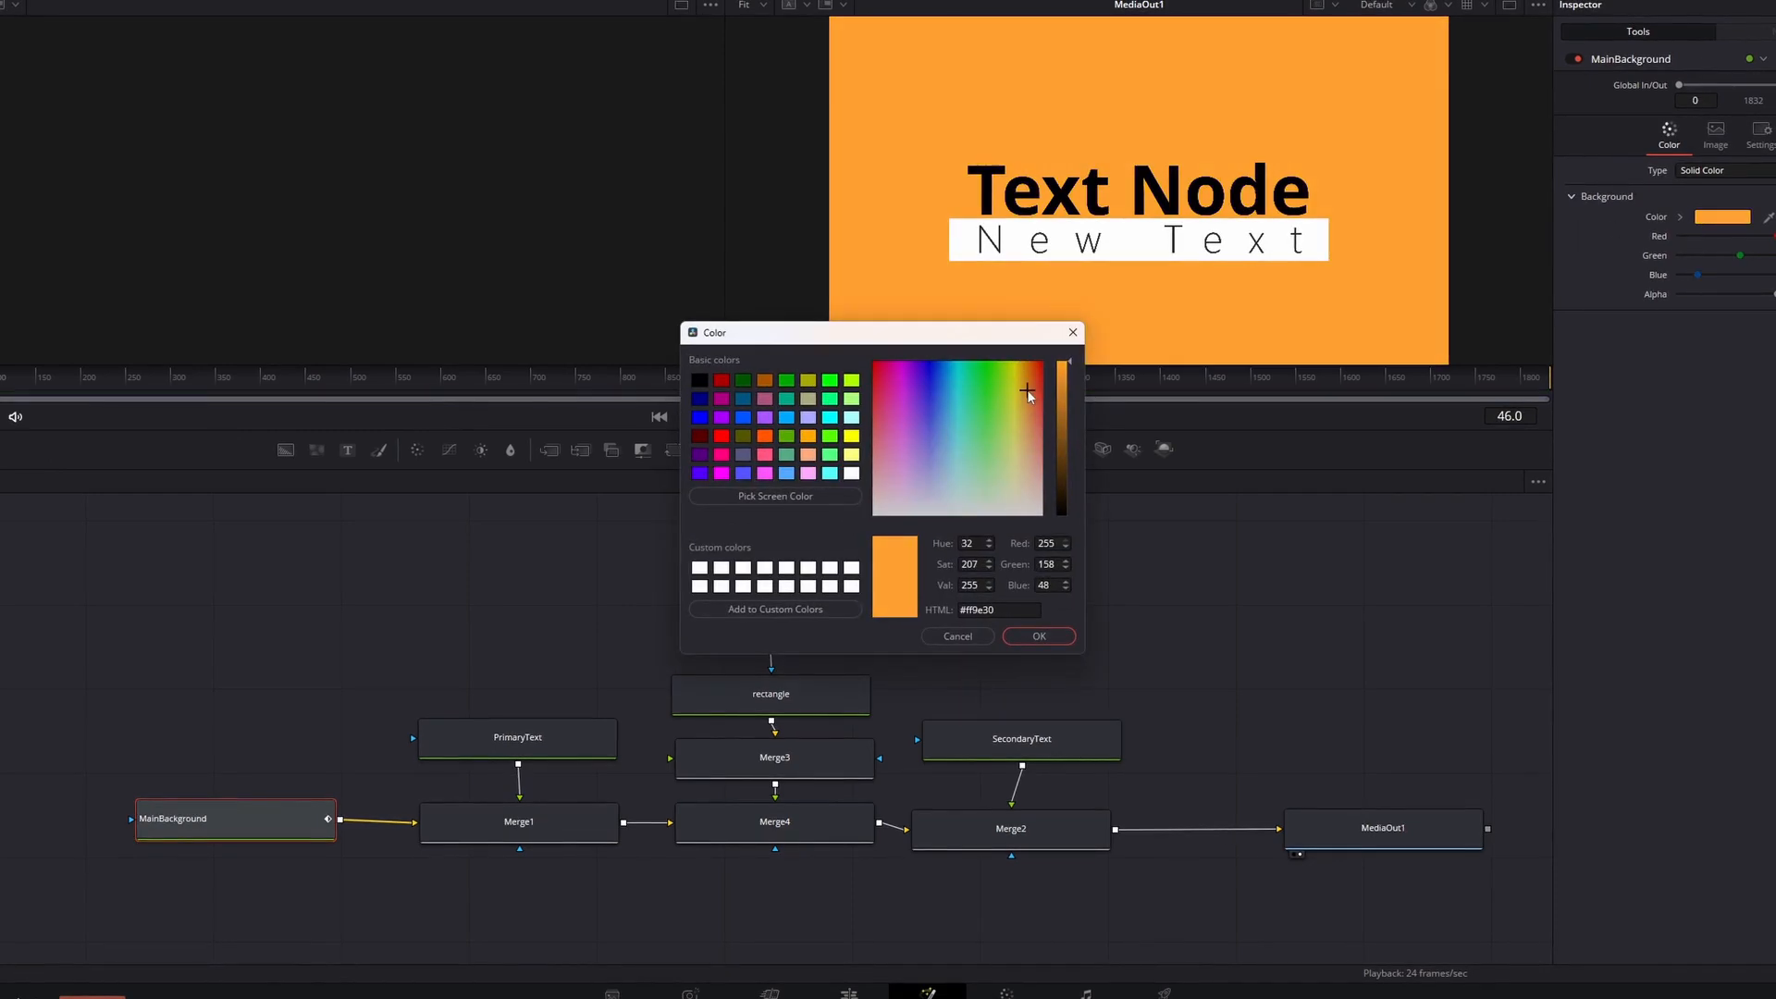
click(1002, 434)
drag(1001, 434, 999, 443)
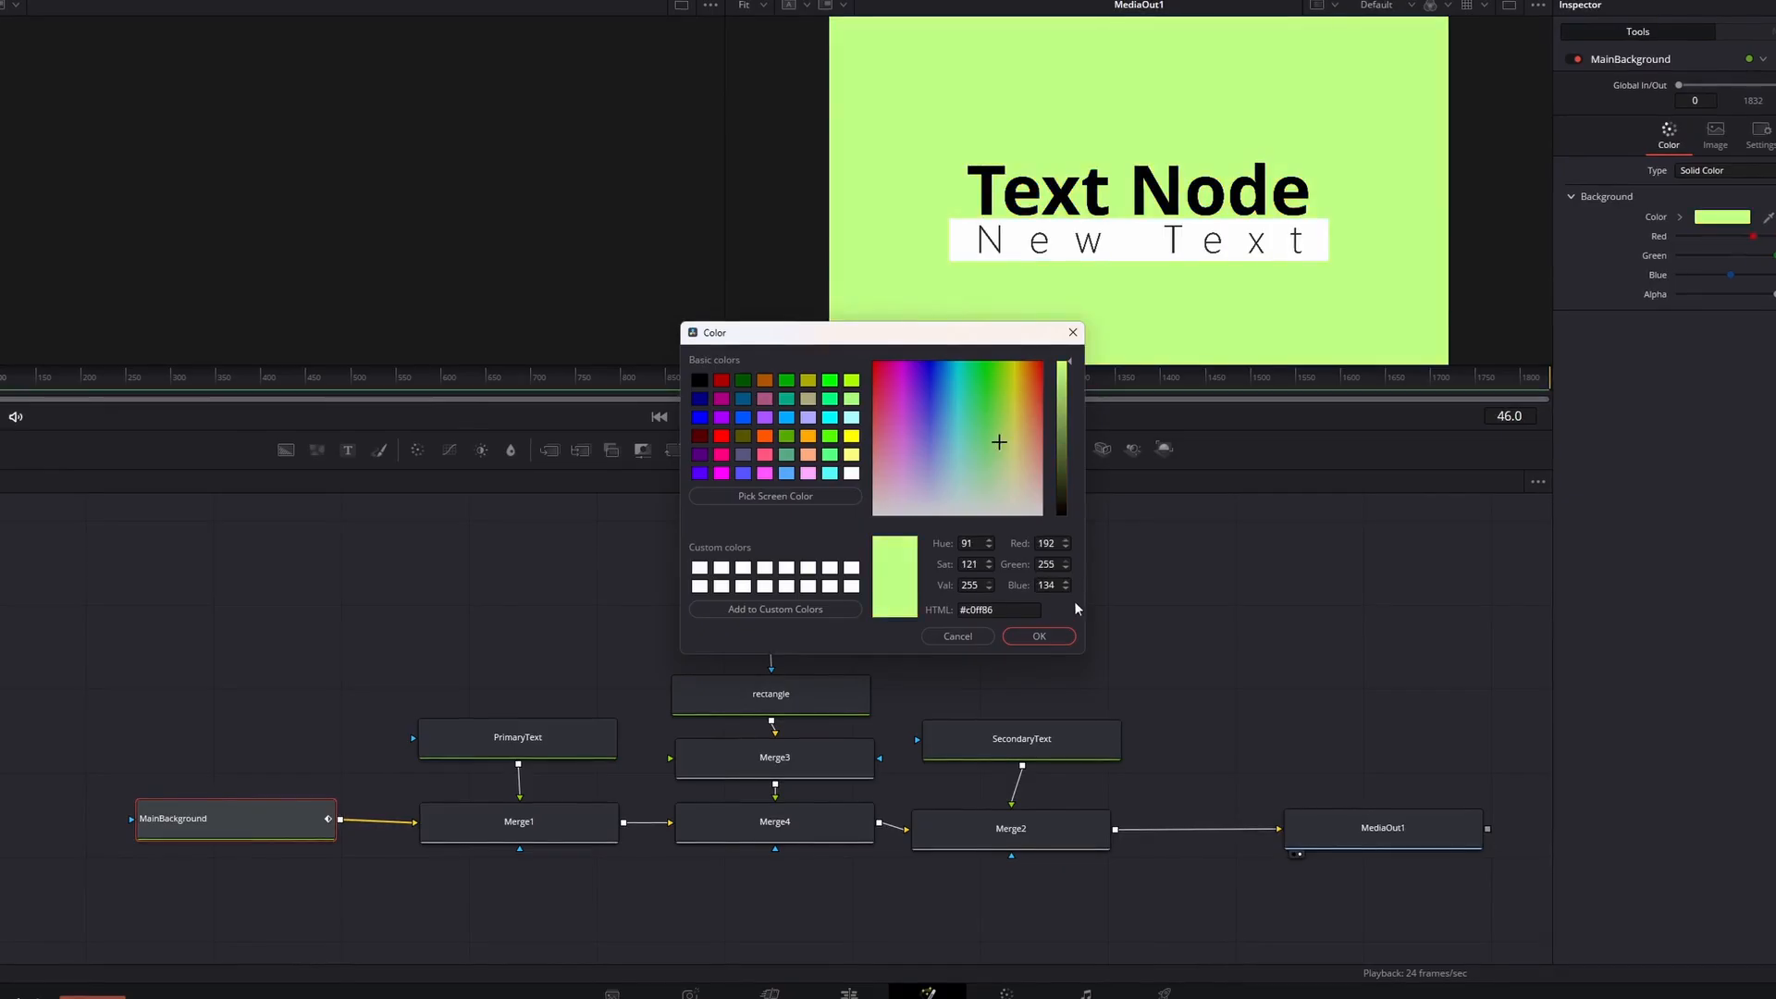
click(1031, 633)
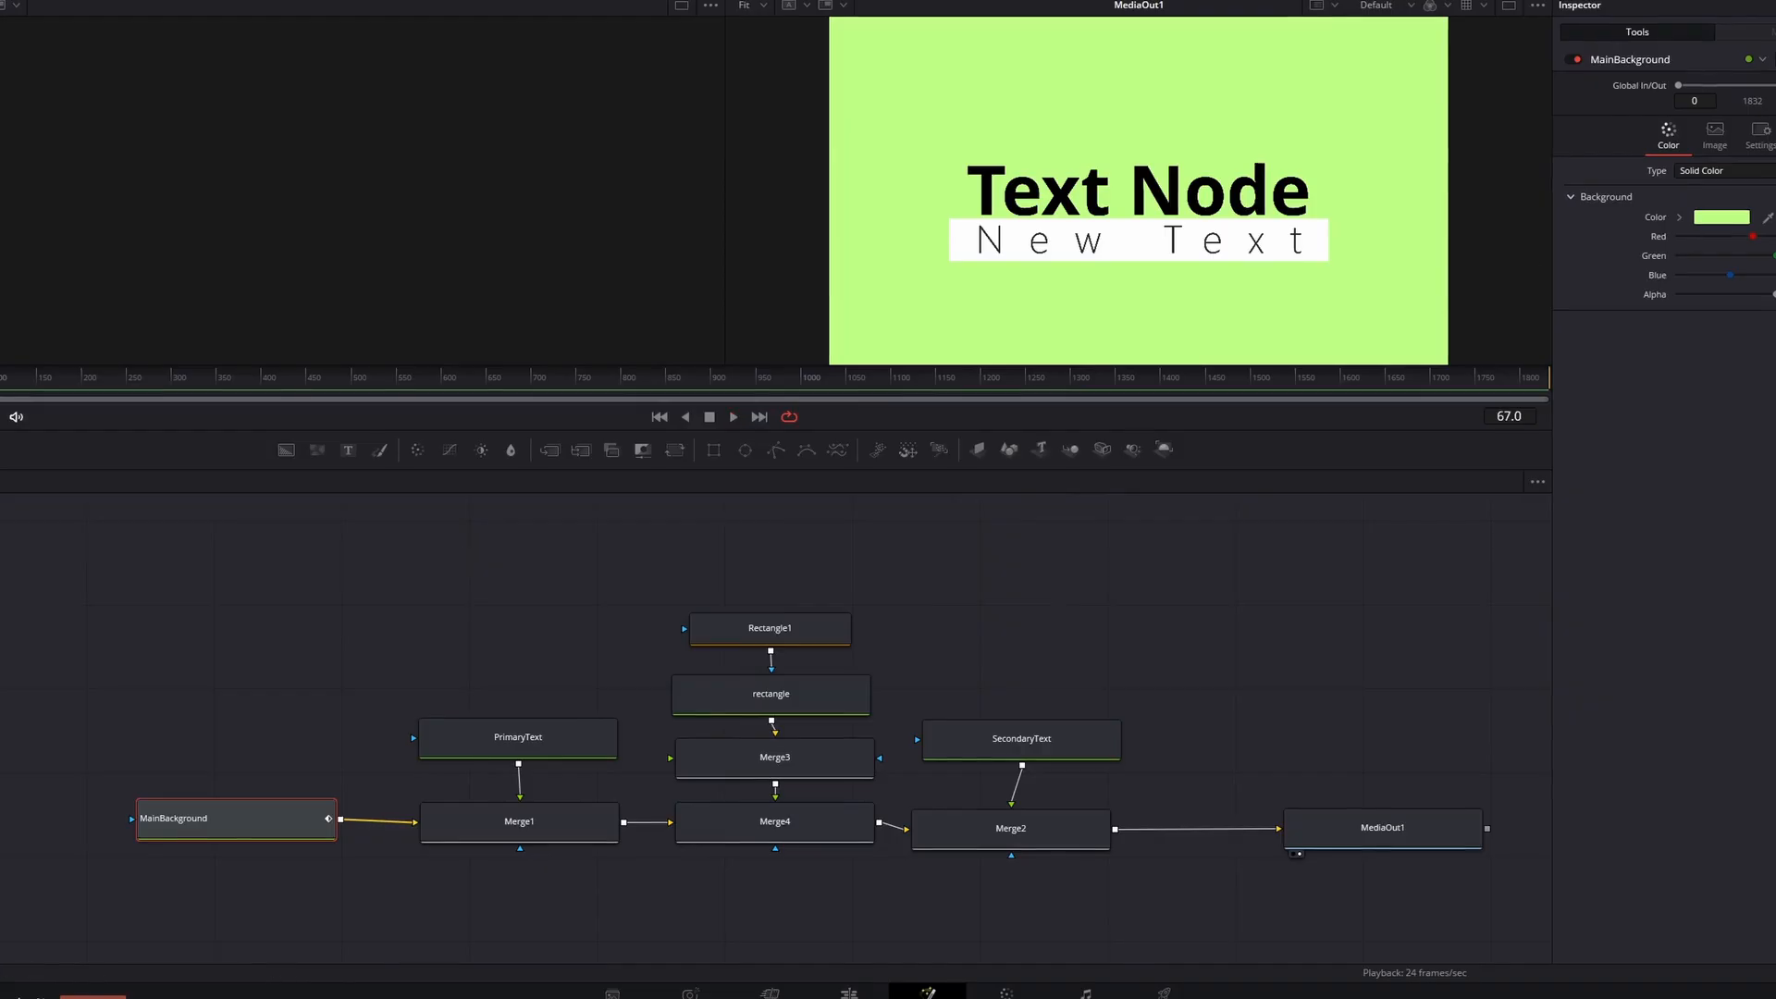
Step: Set the MainBackground color to orange #ff5500 at frame 67
click(1735, 220)
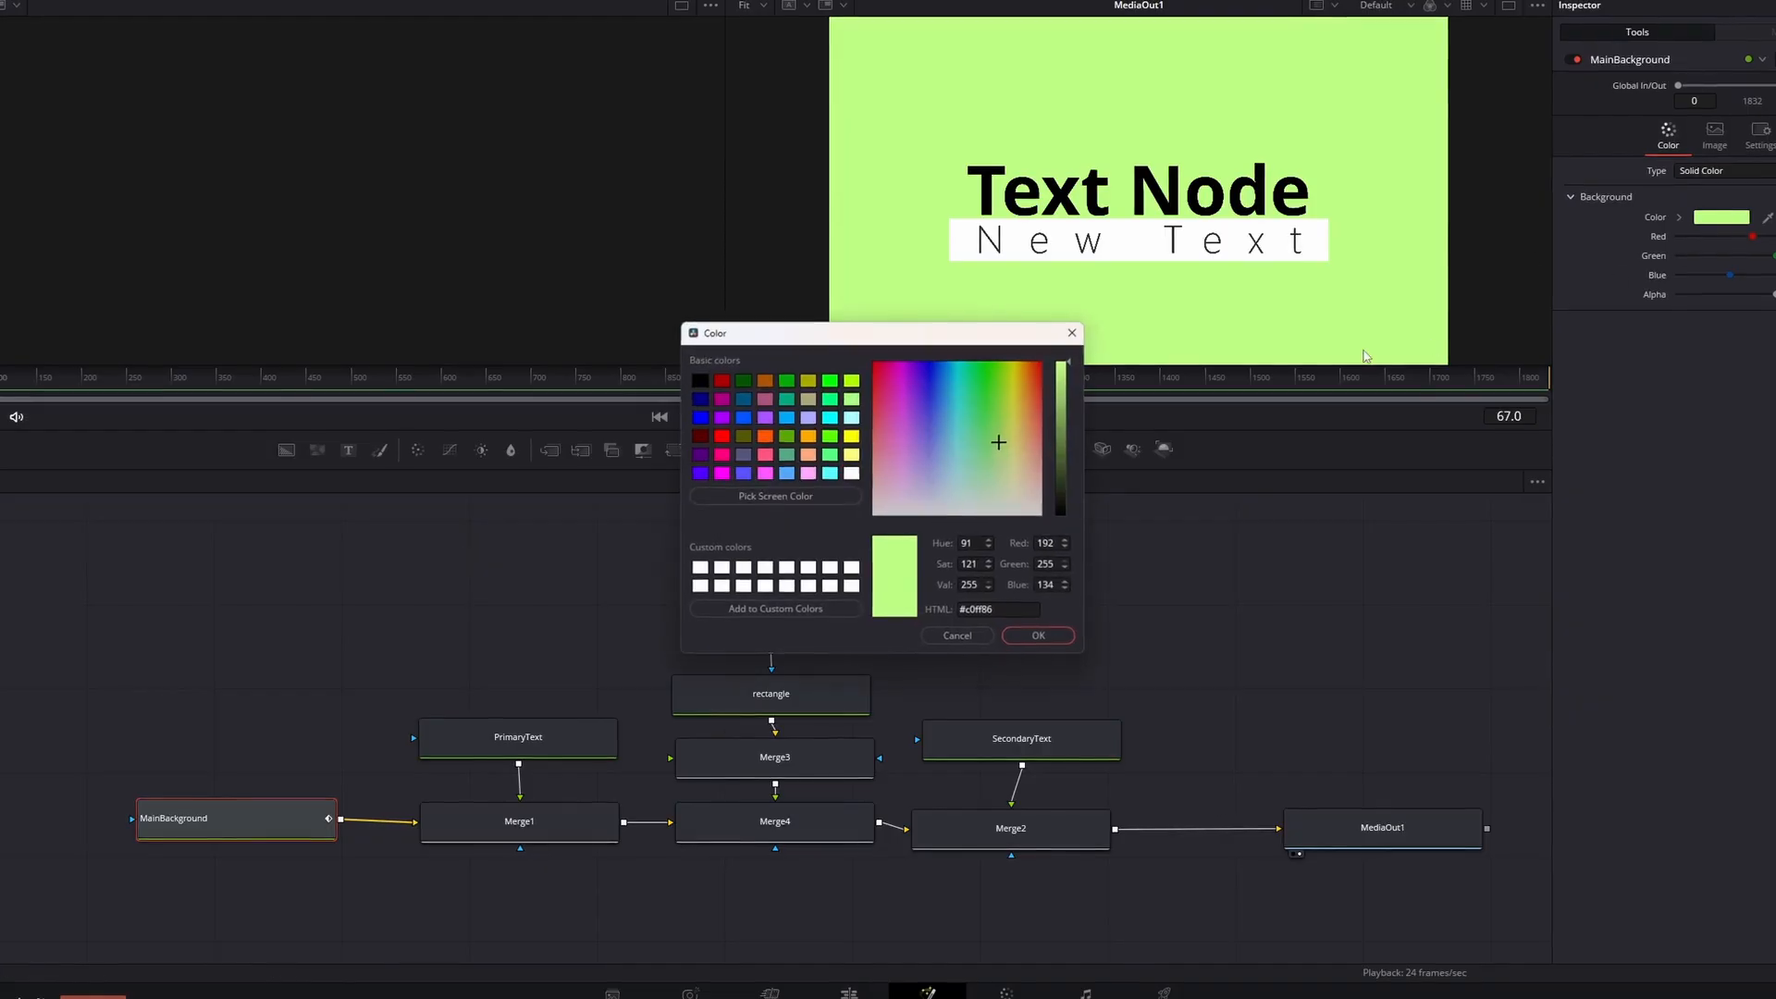
click(775, 435)
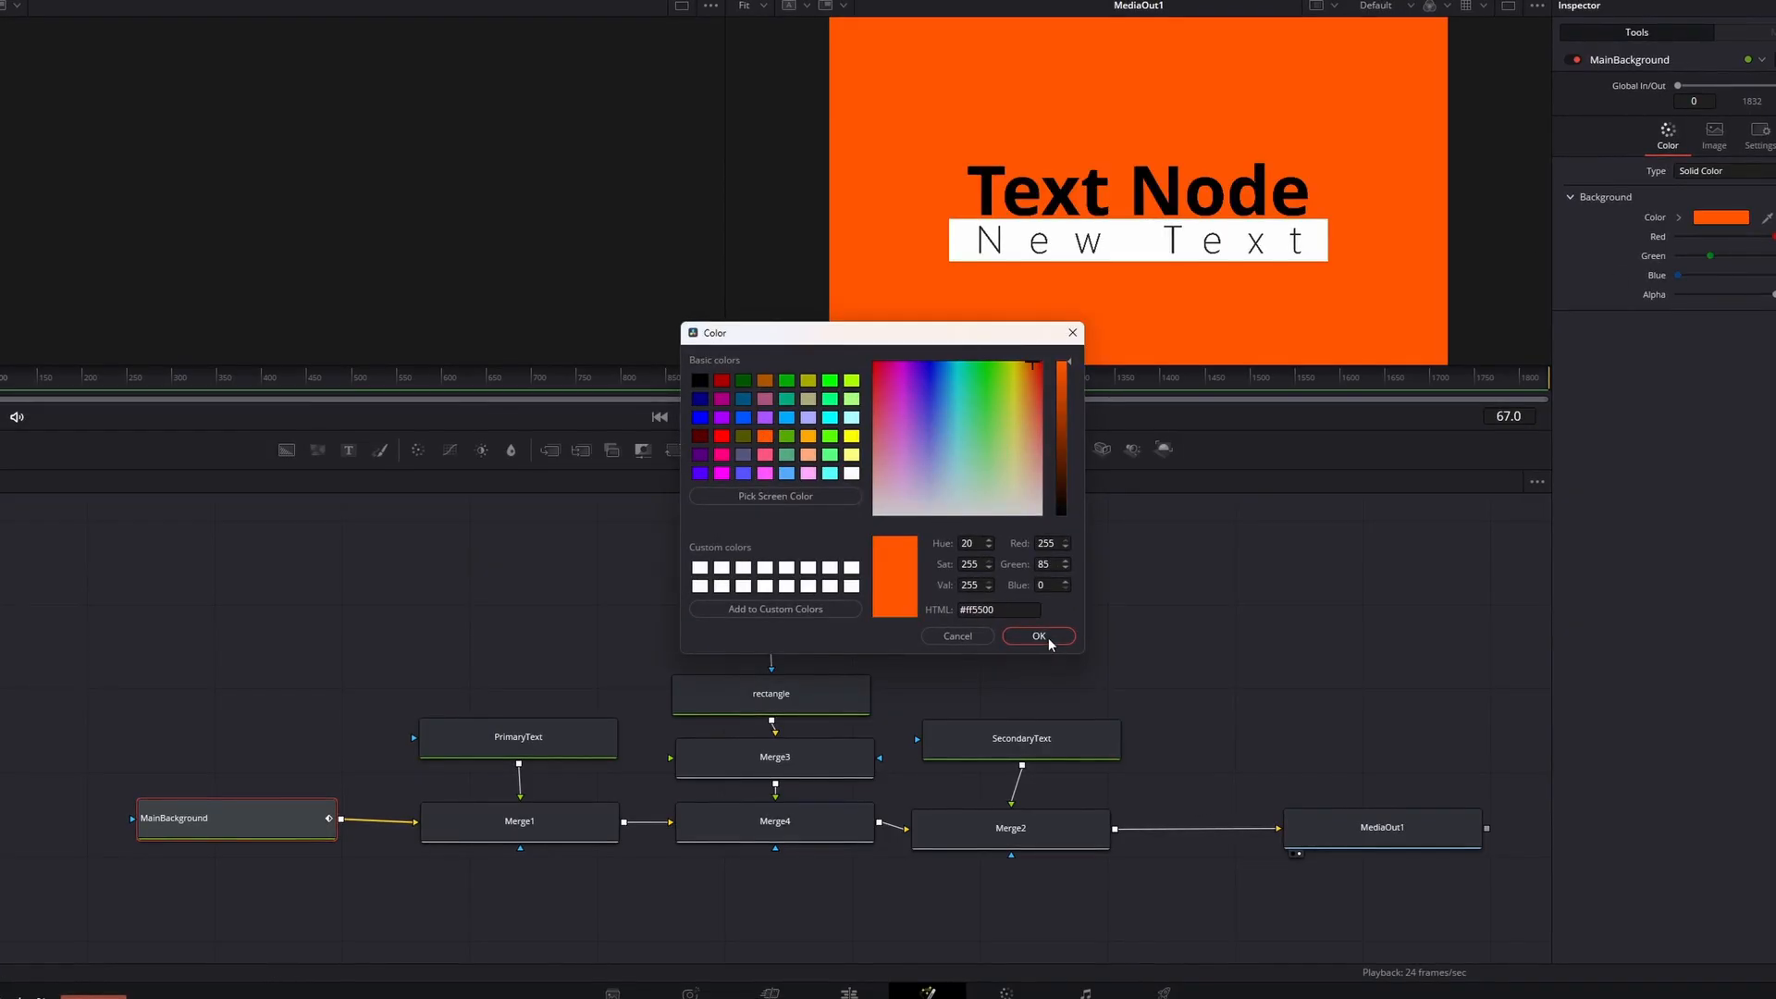
click(1039, 636)
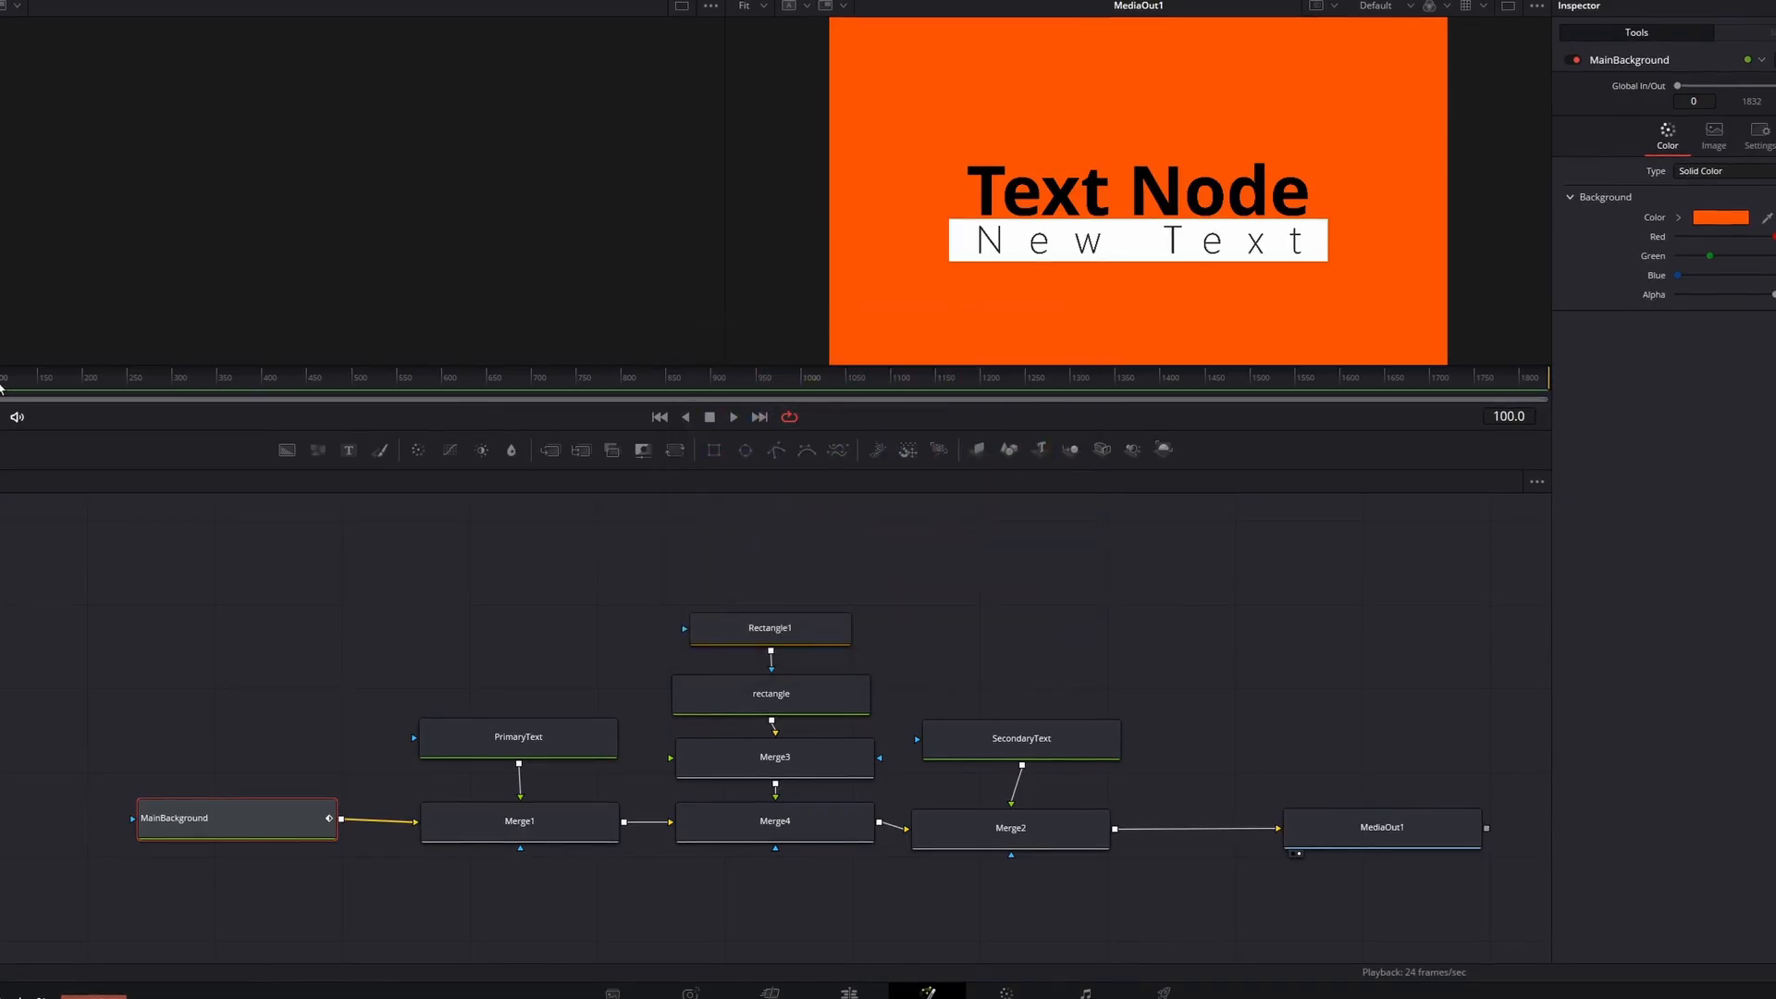
Step: Set the MainBackground color to magenta #aa007f at frame 111 and play back the color animation
click(1730, 218)
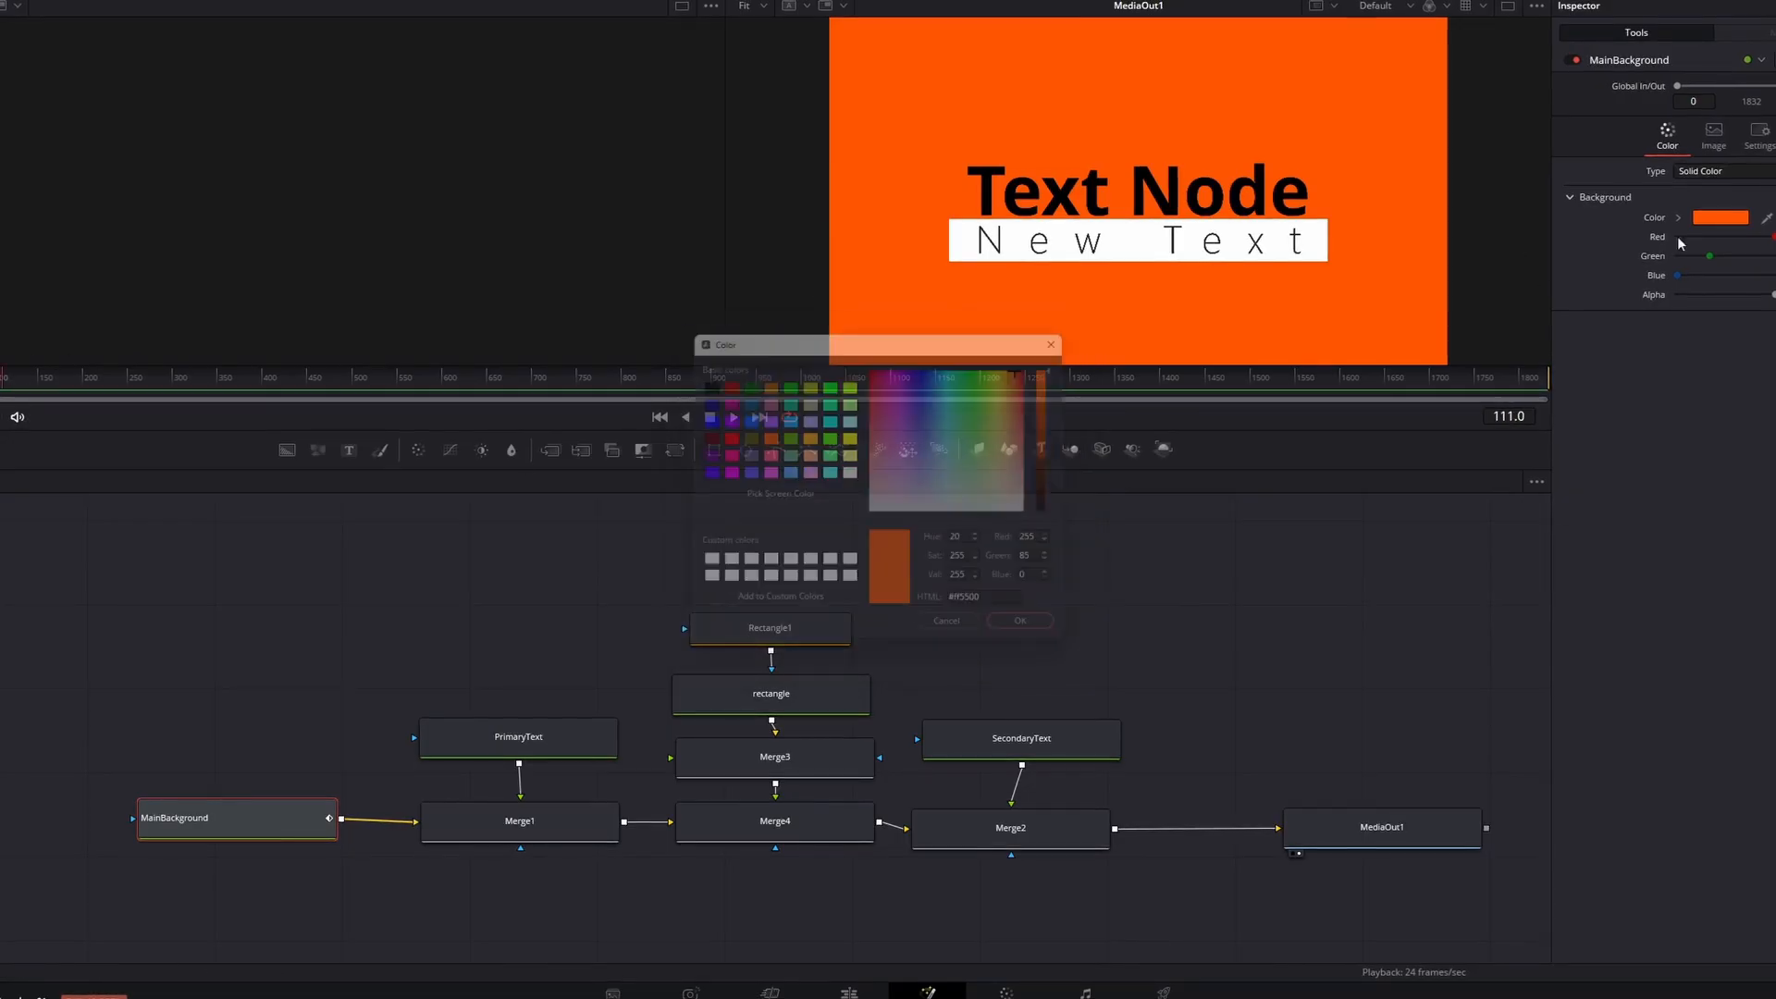
click(722, 400)
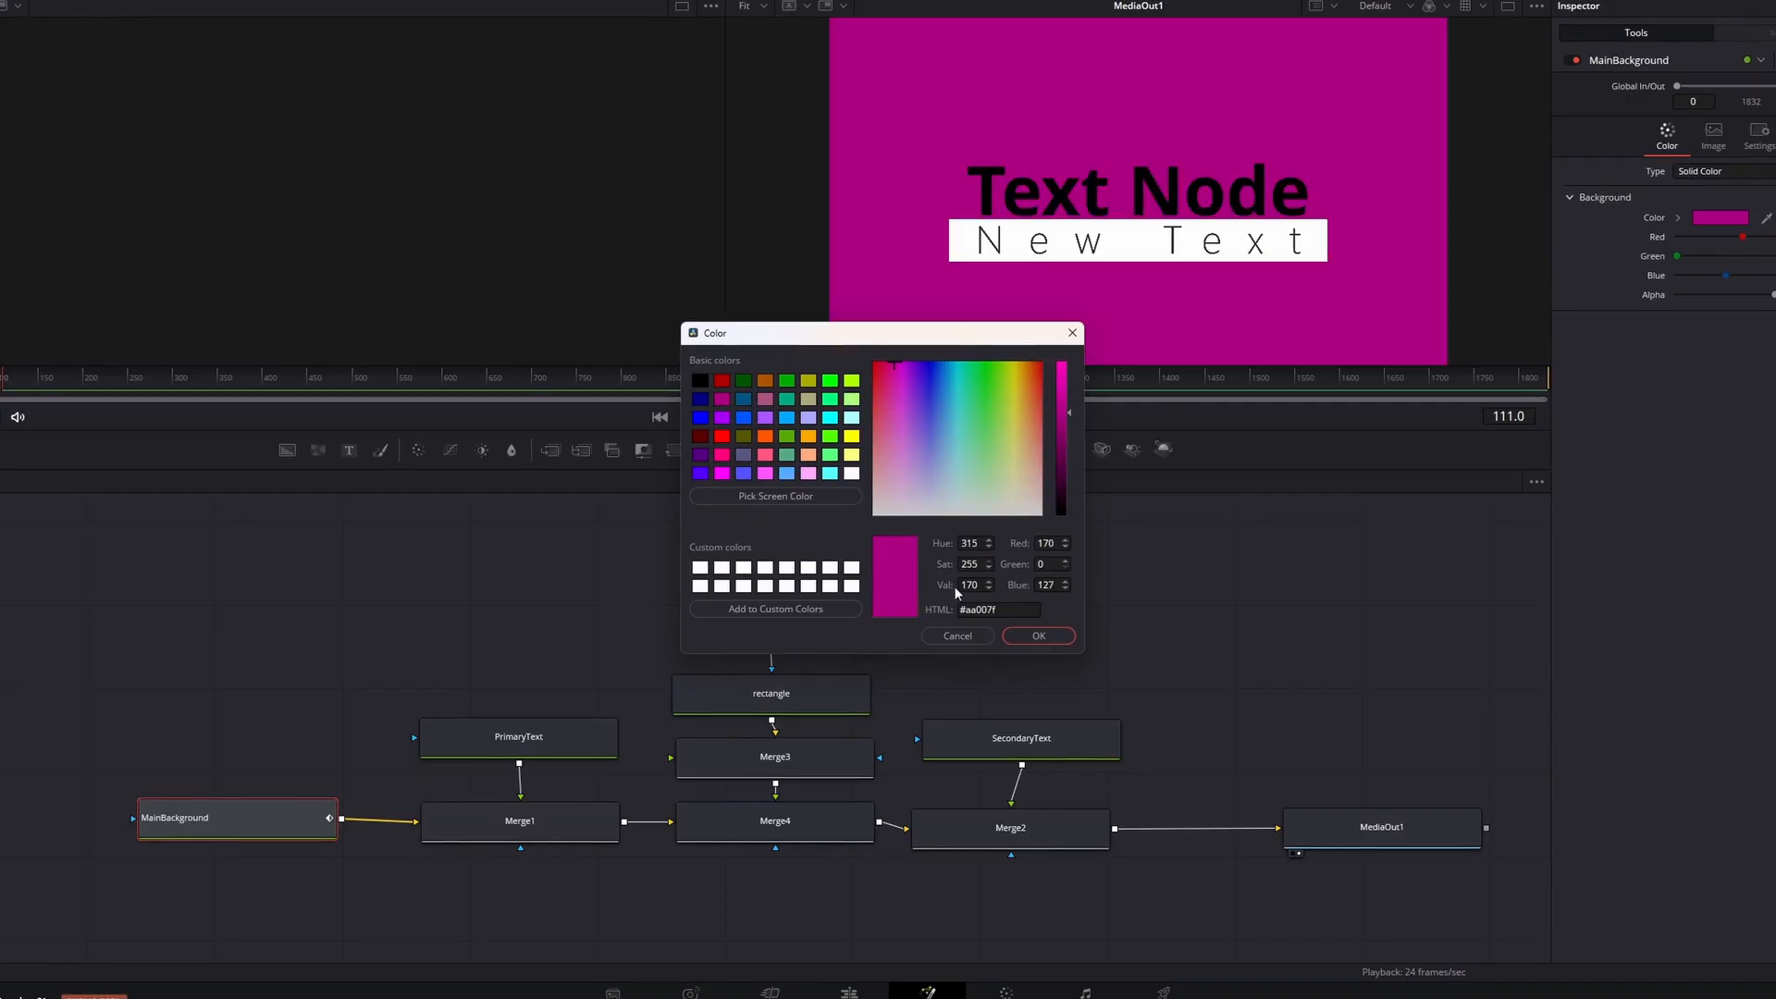
click(1021, 636)
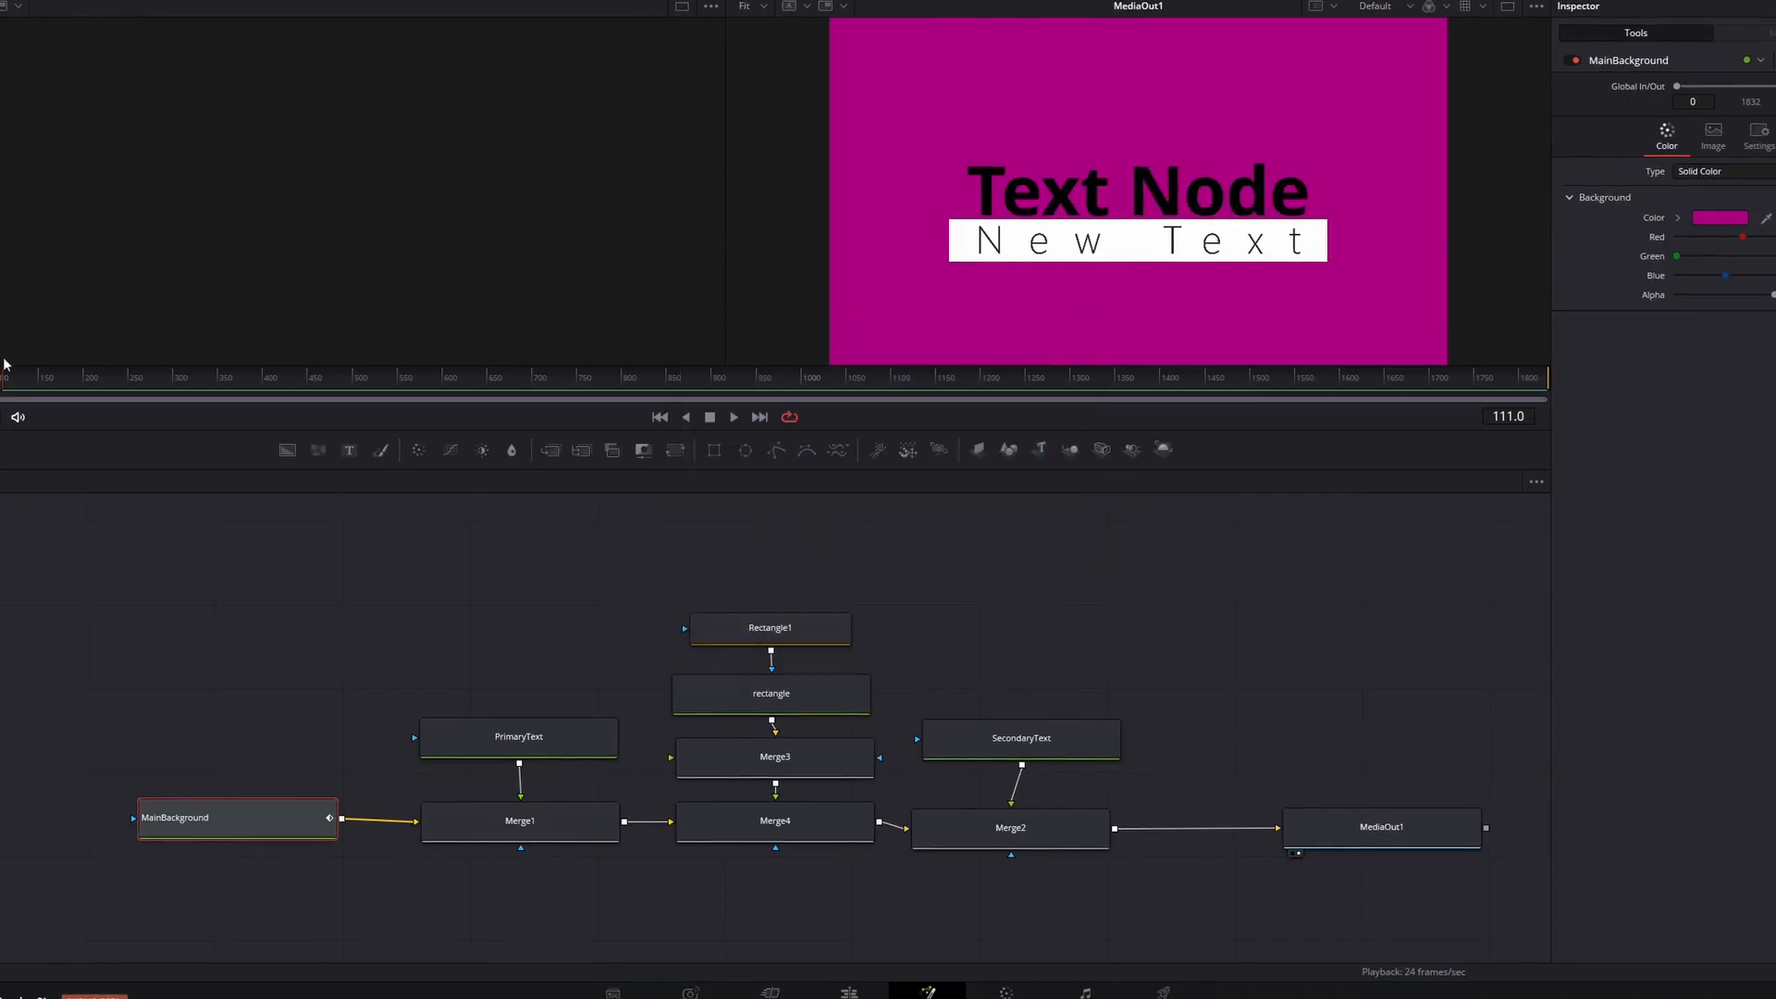
key(space)
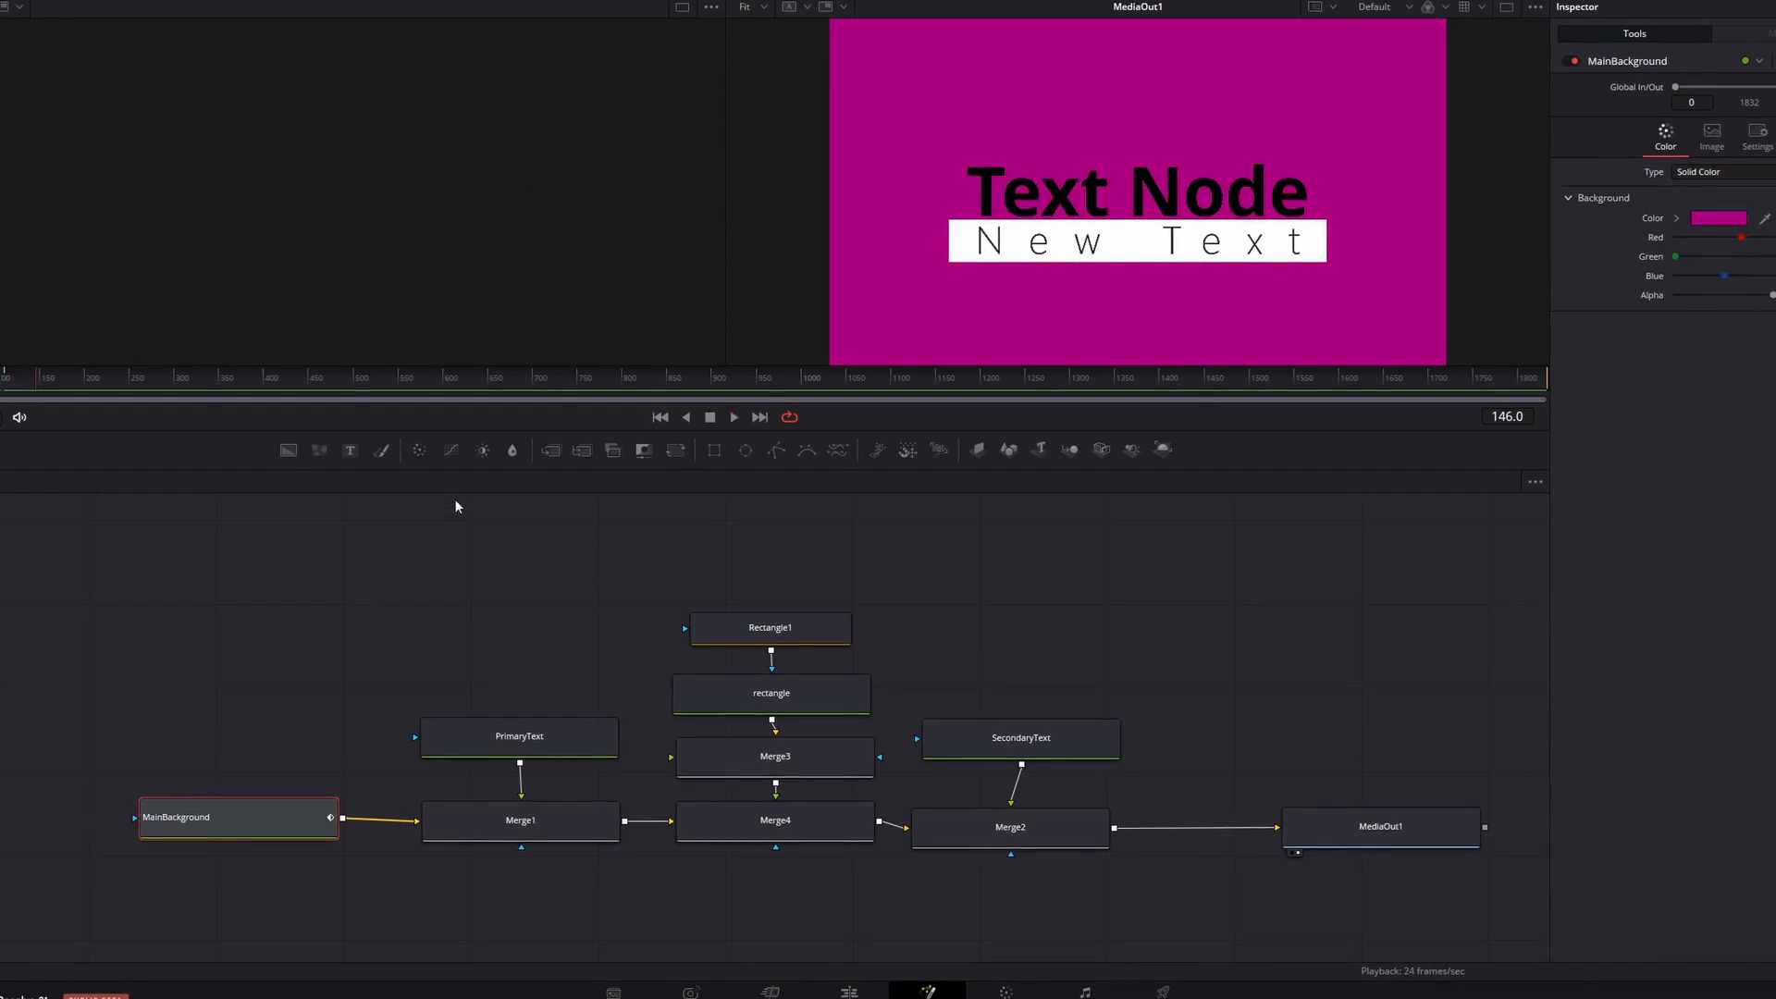
key(space)
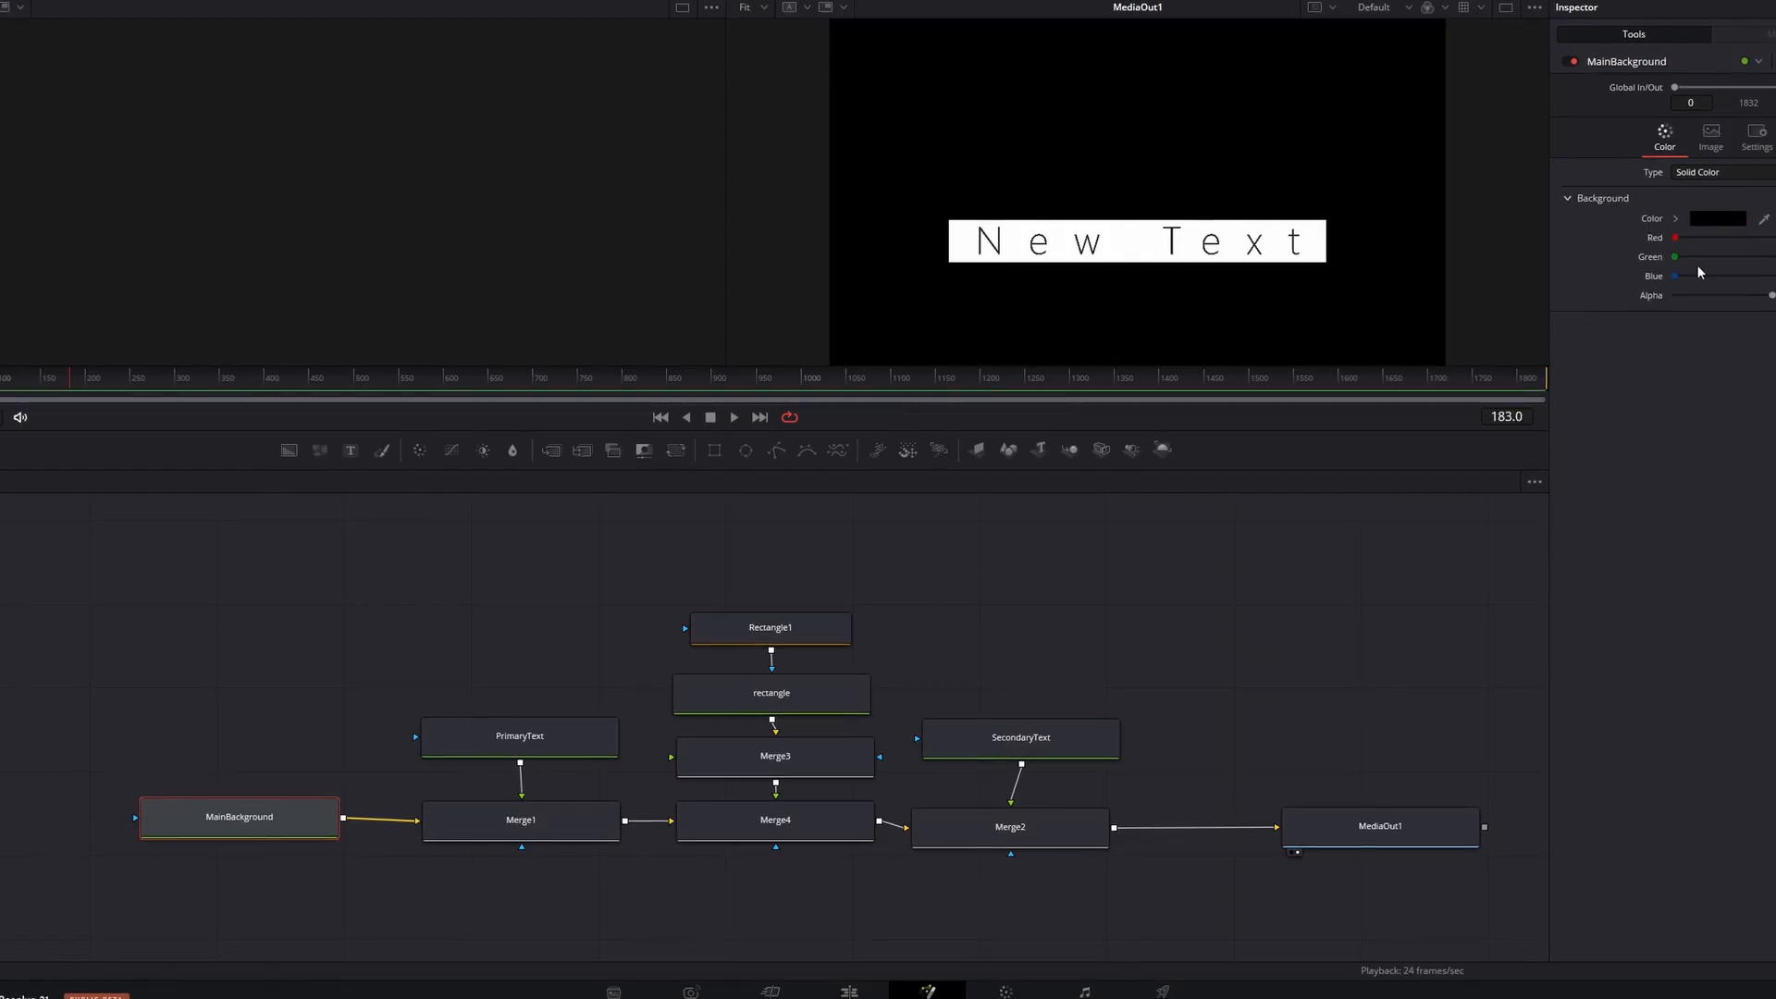
Step: Set the MainBackground color to light green #aaff7f at frame 183 and move its node farther away from Merge1
click(1723, 218)
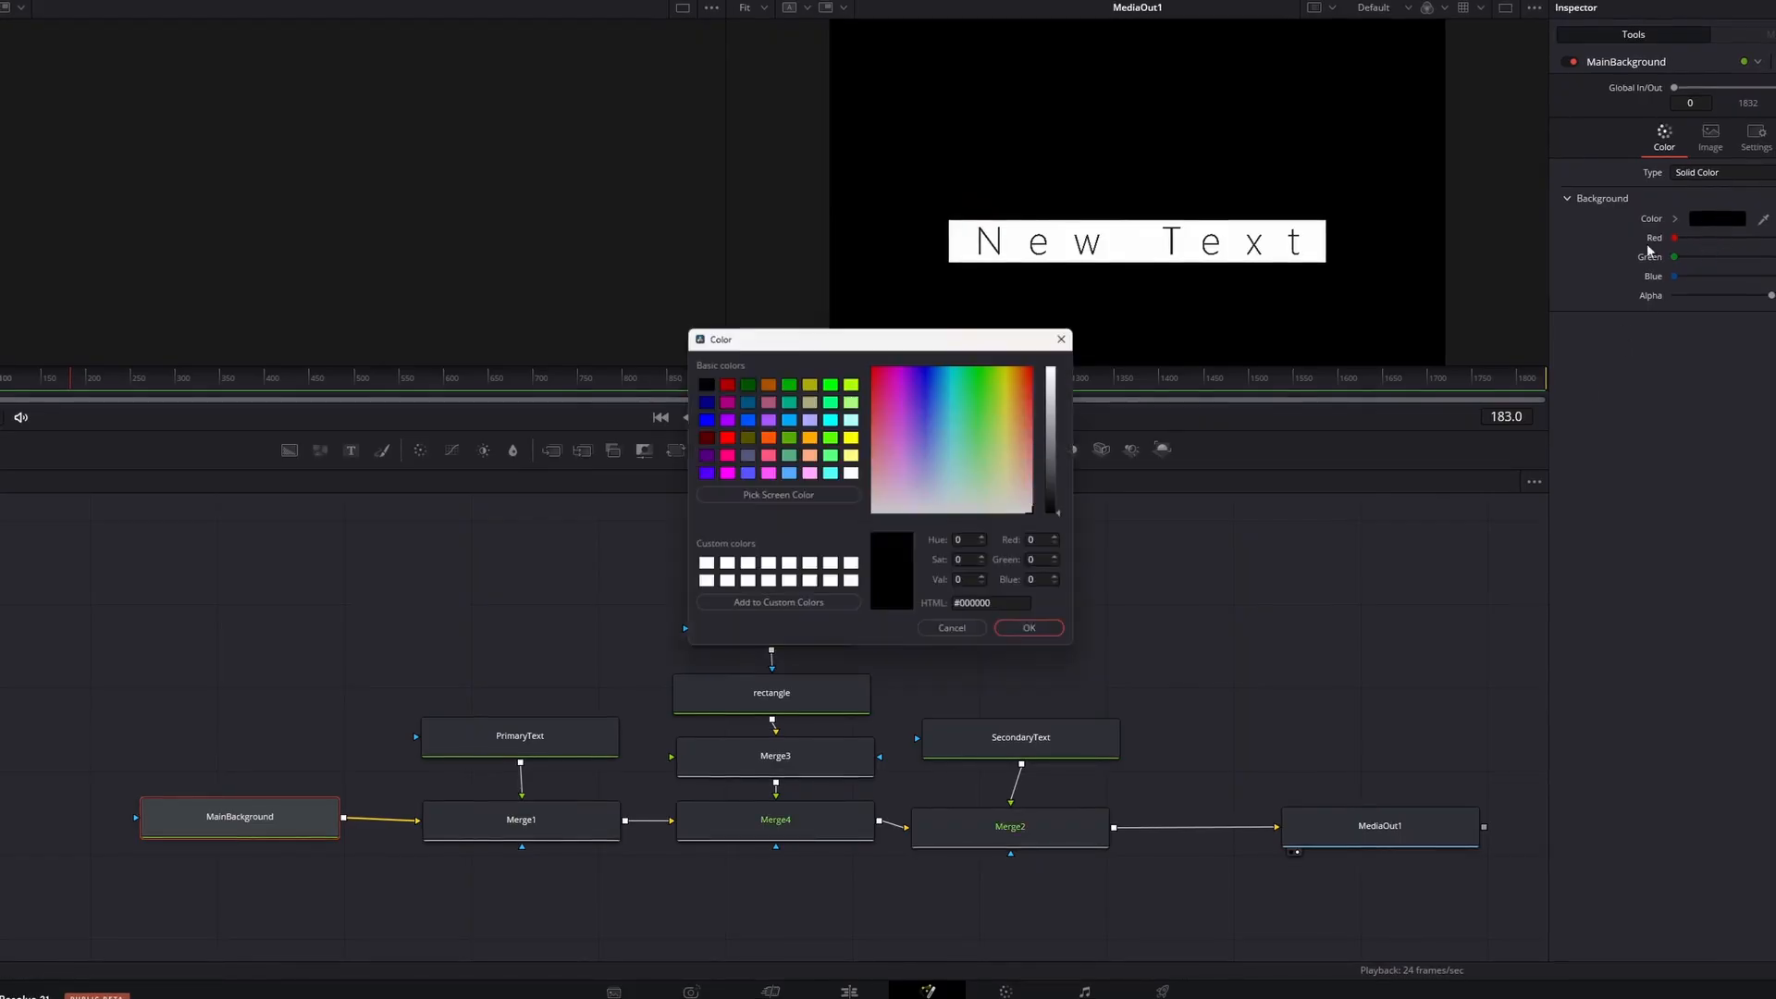
click(850, 400)
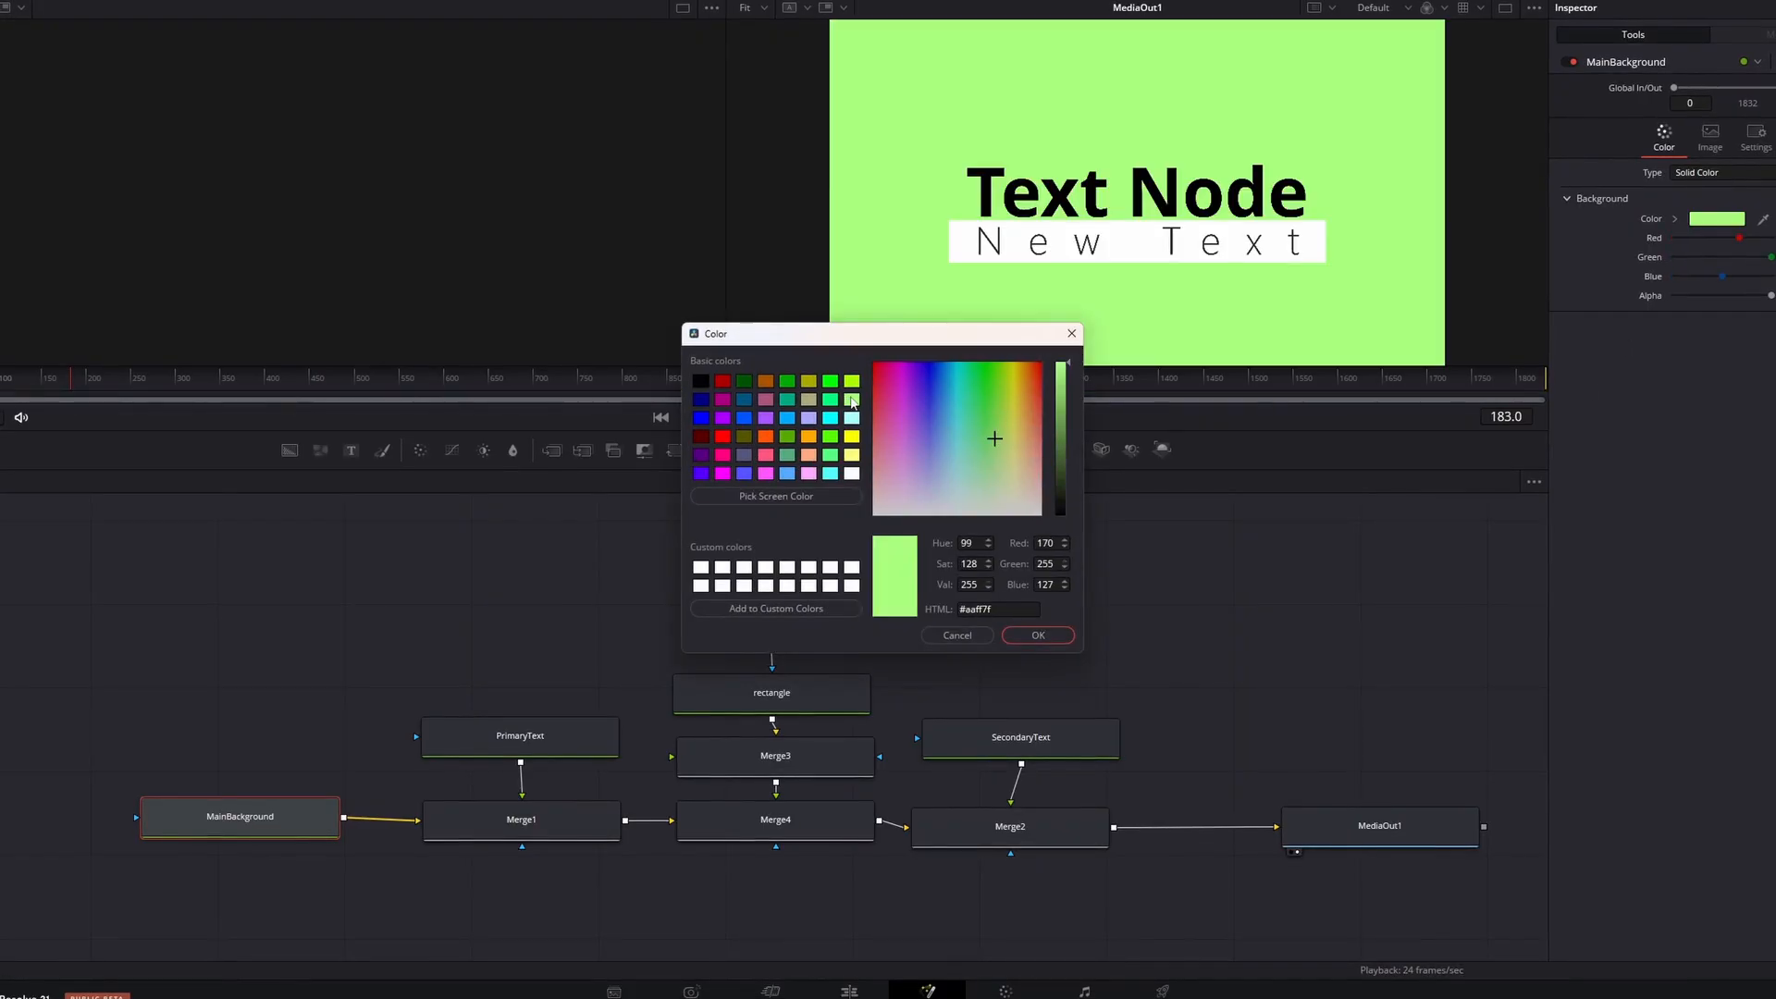
click(1038, 634)
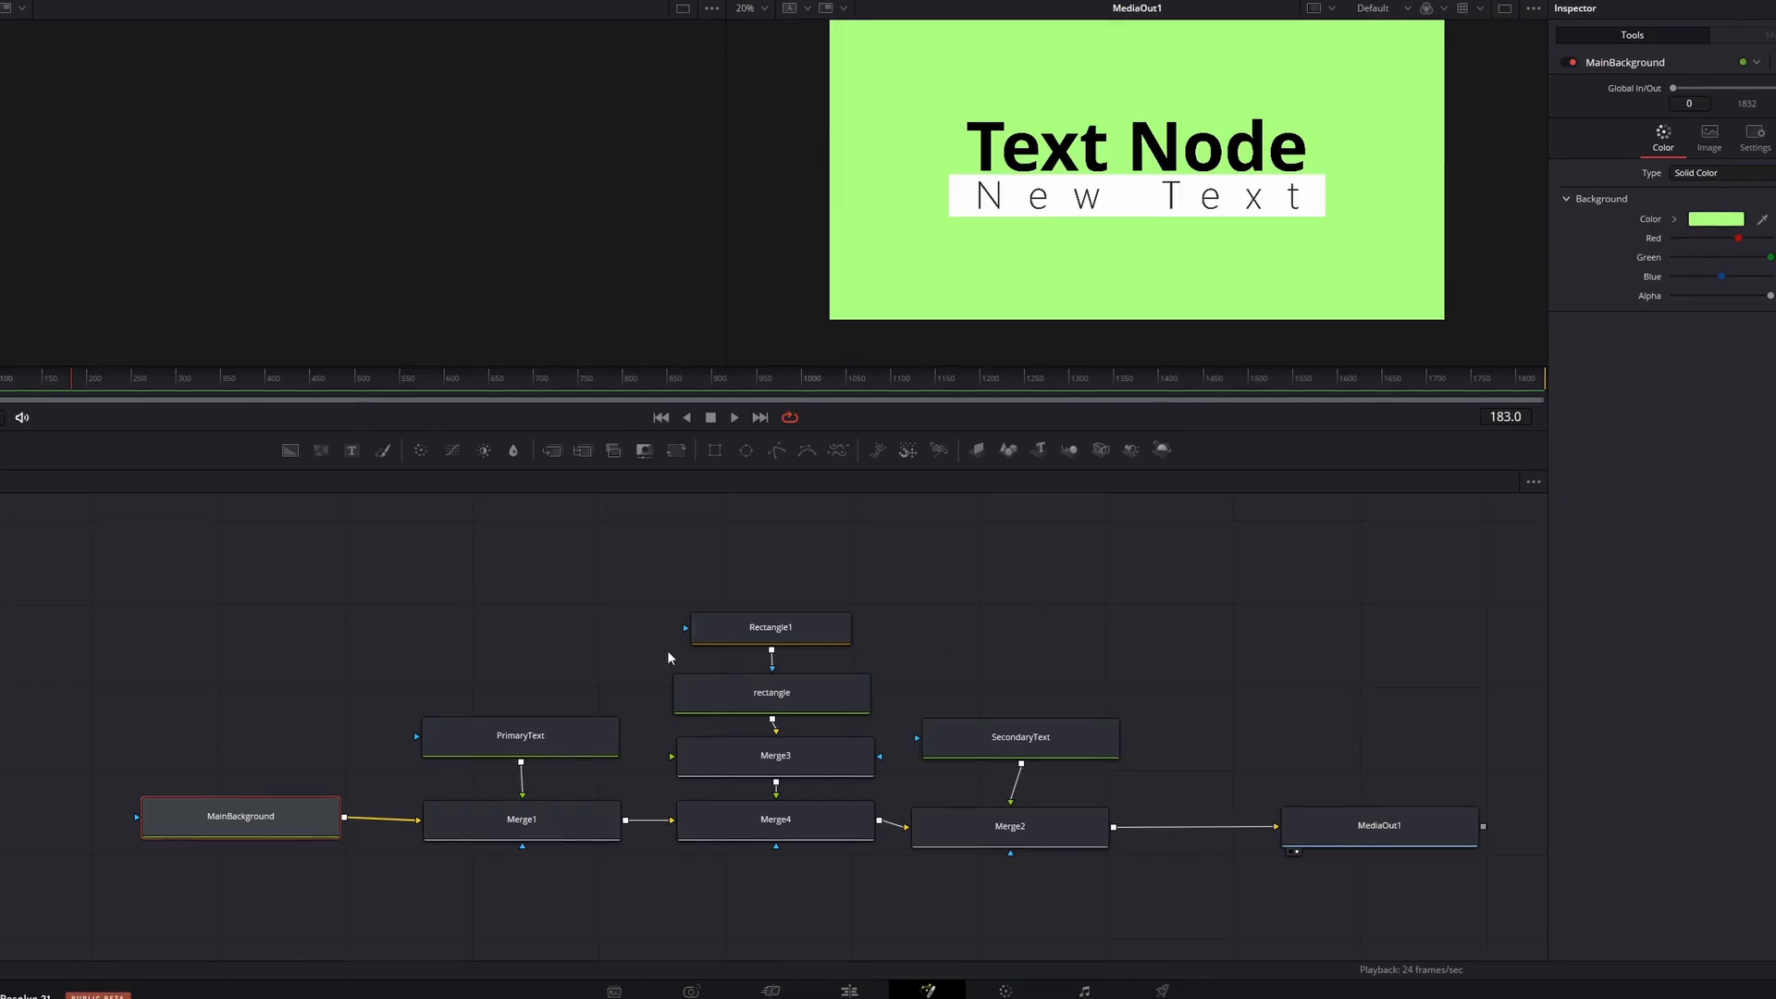
drag(103, 727, 190, 814)
Step: Select the PrimaryText node and examine the composition in the MediaOut1 viewer at several zoom levels
click(491, 735)
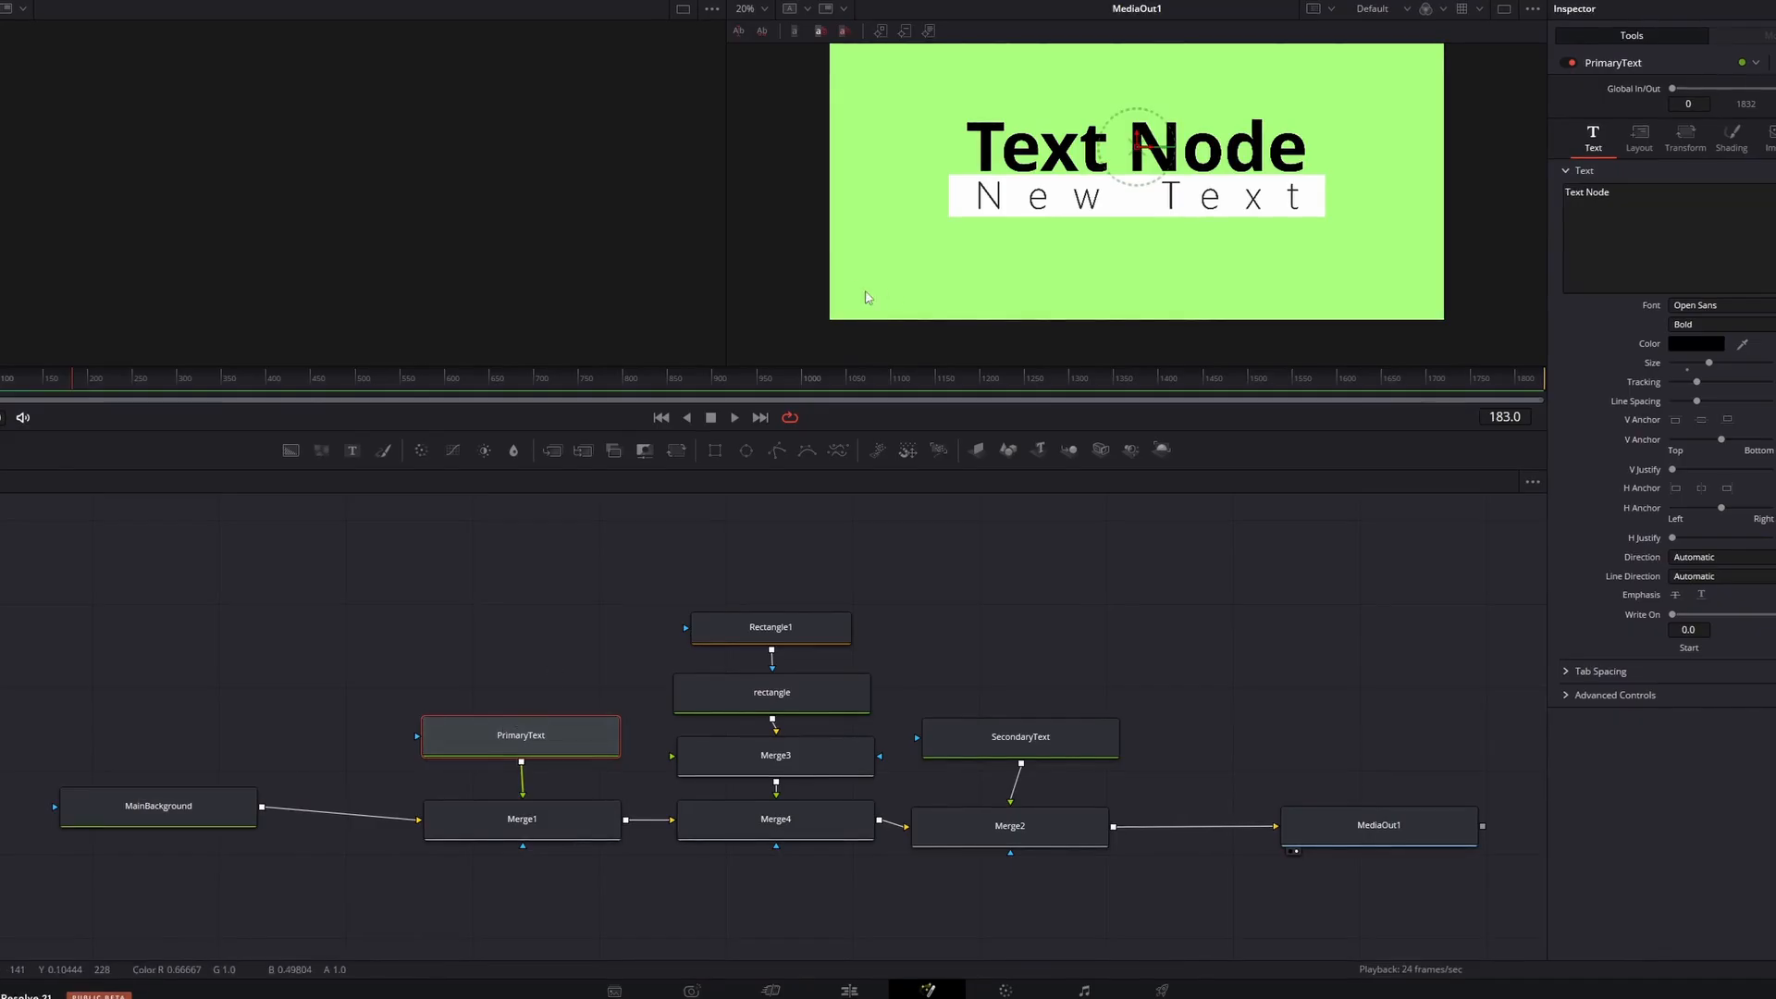
scroll(964, 281, down, 1)
scroll(964, 280, up, 1)
scroll(1013, 250, down, 2)
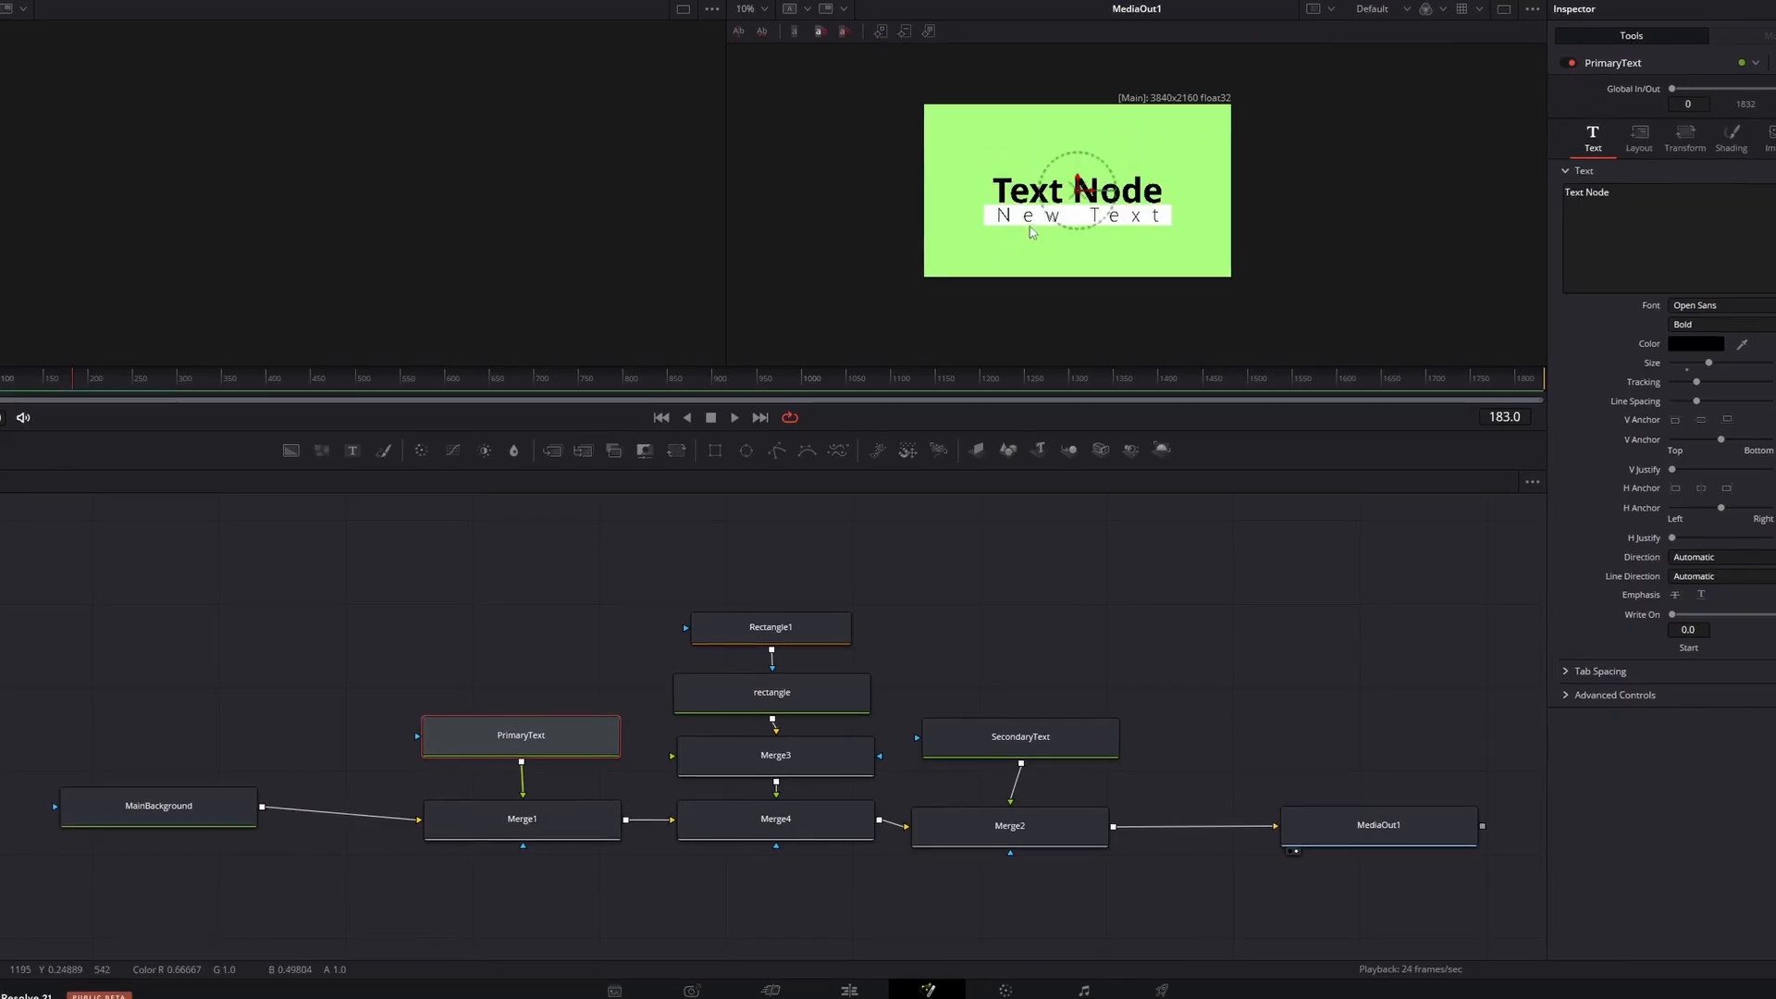
scroll(1048, 187, up, 1)
scroll(1048, 187, down, 1)
scroll(1049, 192, up, 2)
scroll(1049, 191, down, 1)
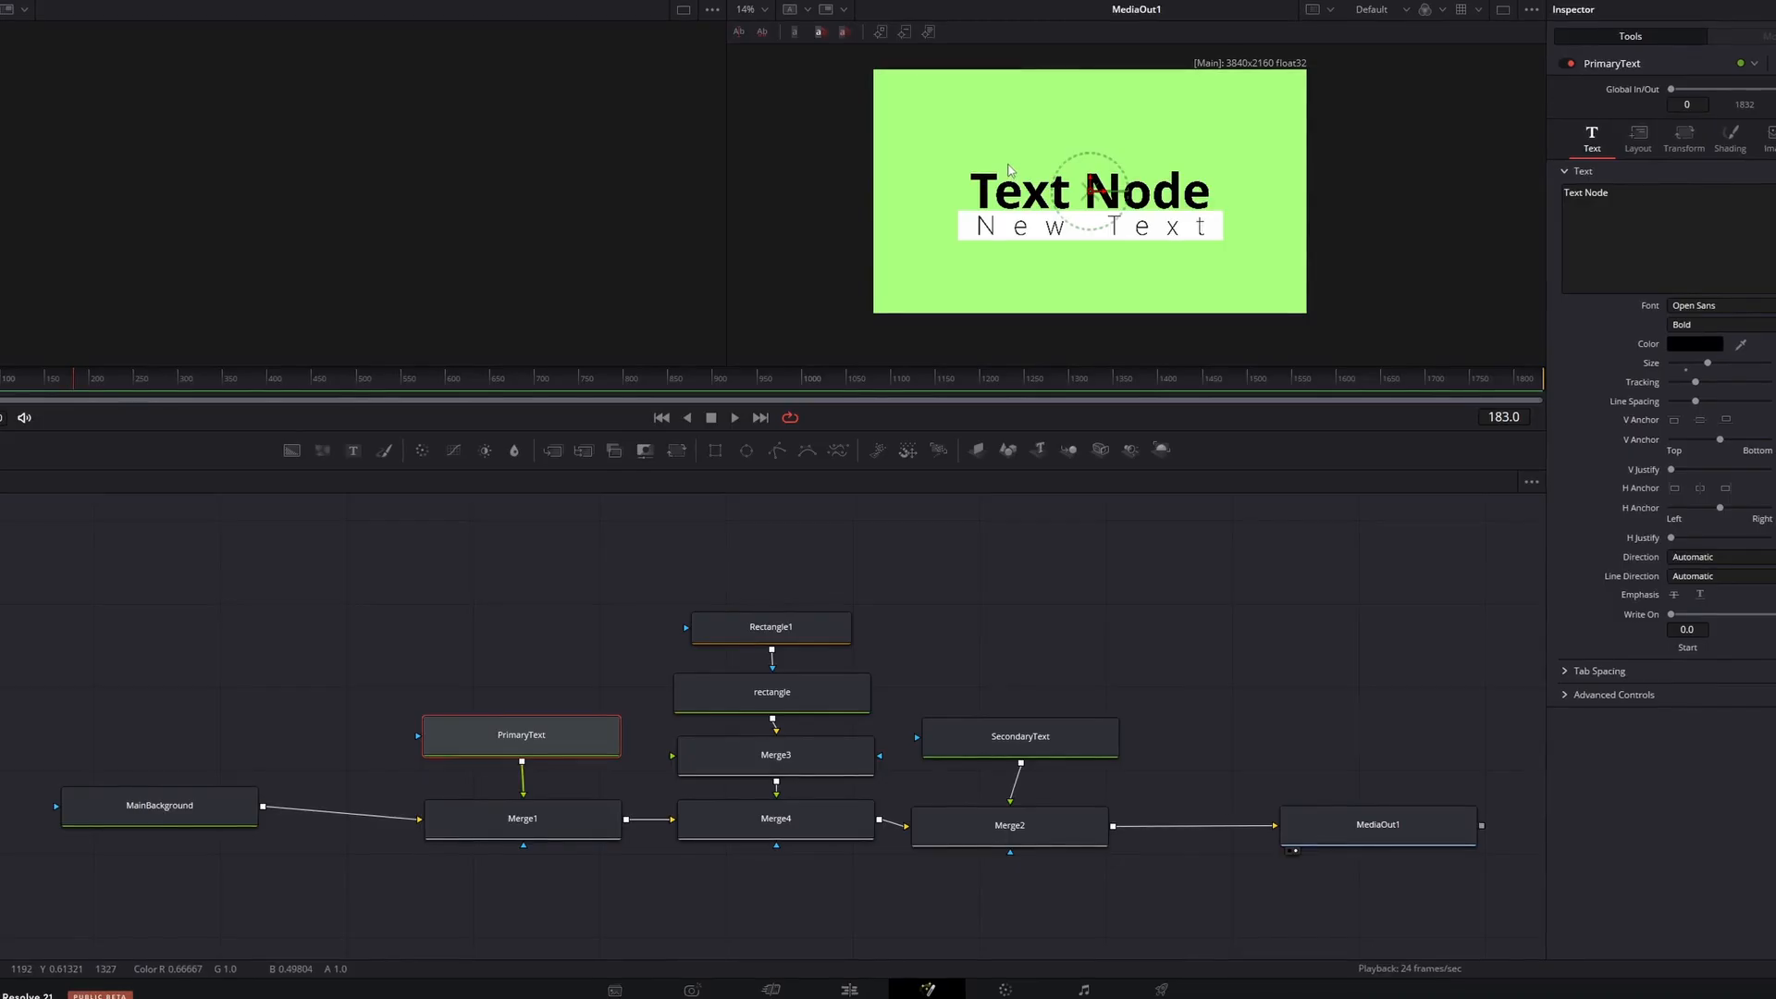
scroll(1010, 169, down, 1)
scroll(1018, 169, up, 3)
scroll(1027, 169, down, 1)
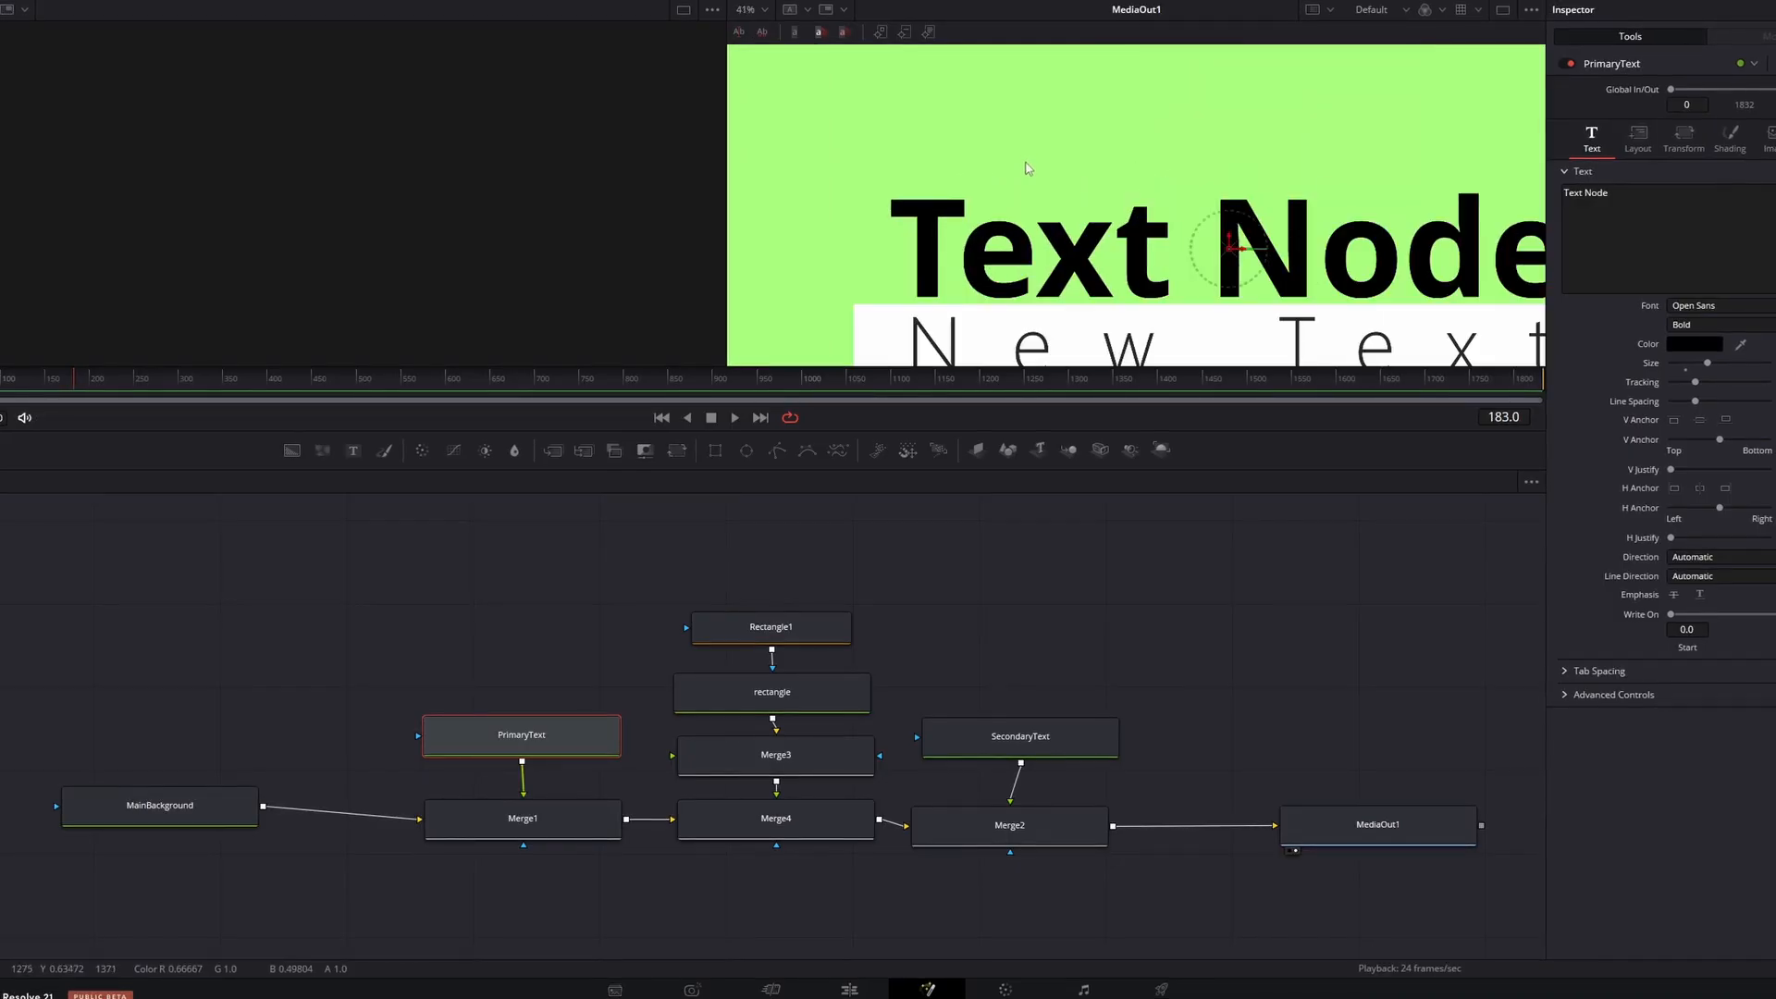
scroll(1028, 169, down, 2)
scroll(1032, 170, down, 1)
scroll(1036, 171, up, 1)
scroll(1040, 171, down, 1)
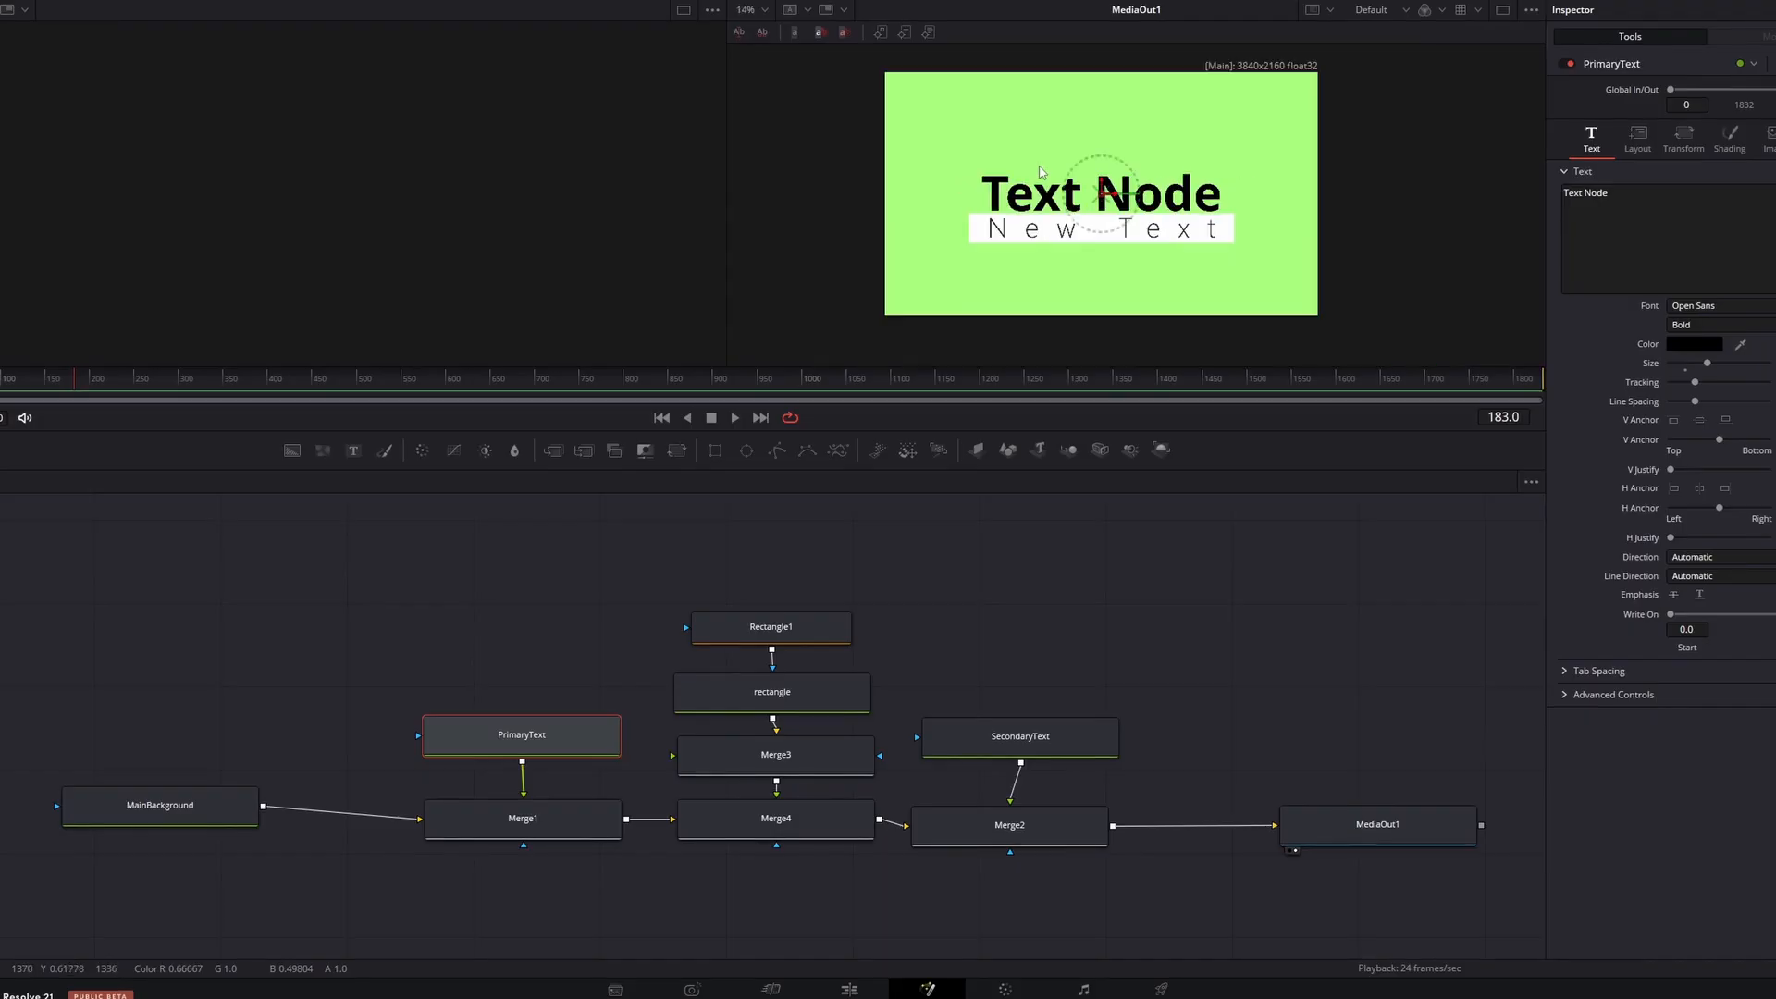
scroll(1071, 157, up, 1)
scroll(1072, 157, up, 1)
scroll(1071, 157, down, 1)
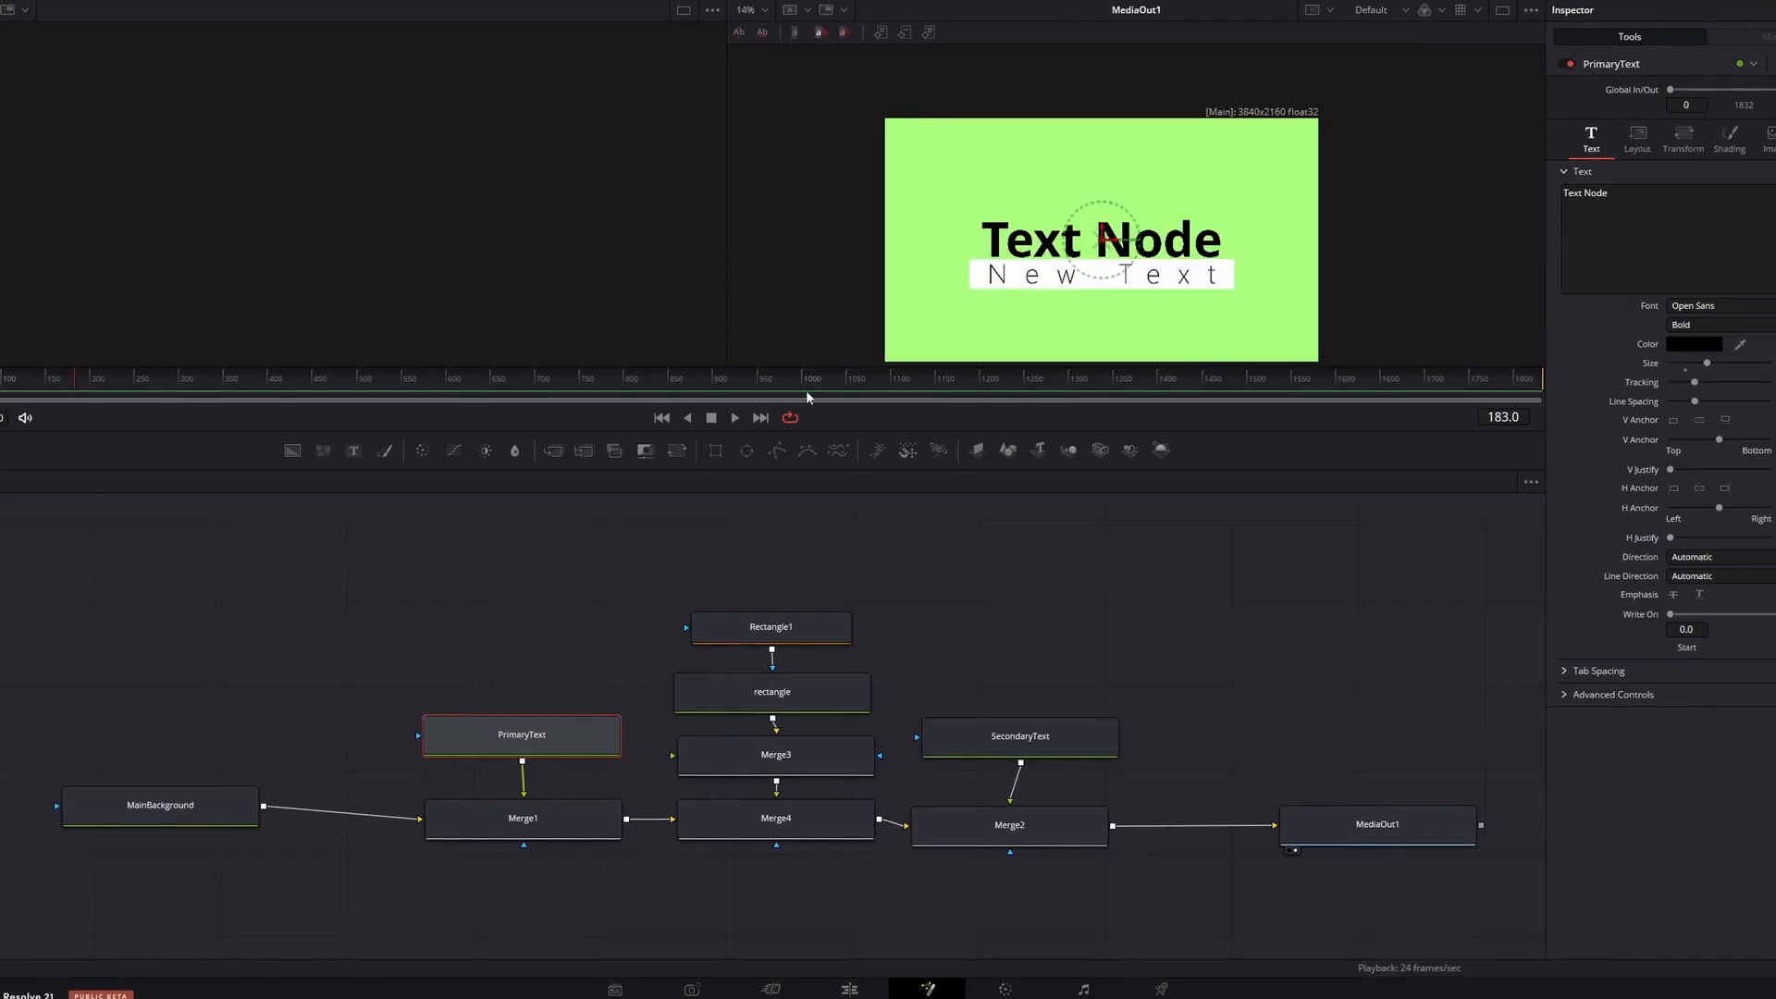
Step: Enlarge the viewer area above the node graph, and switch to a single viewer and back to two
drag(826, 432, 836, 514)
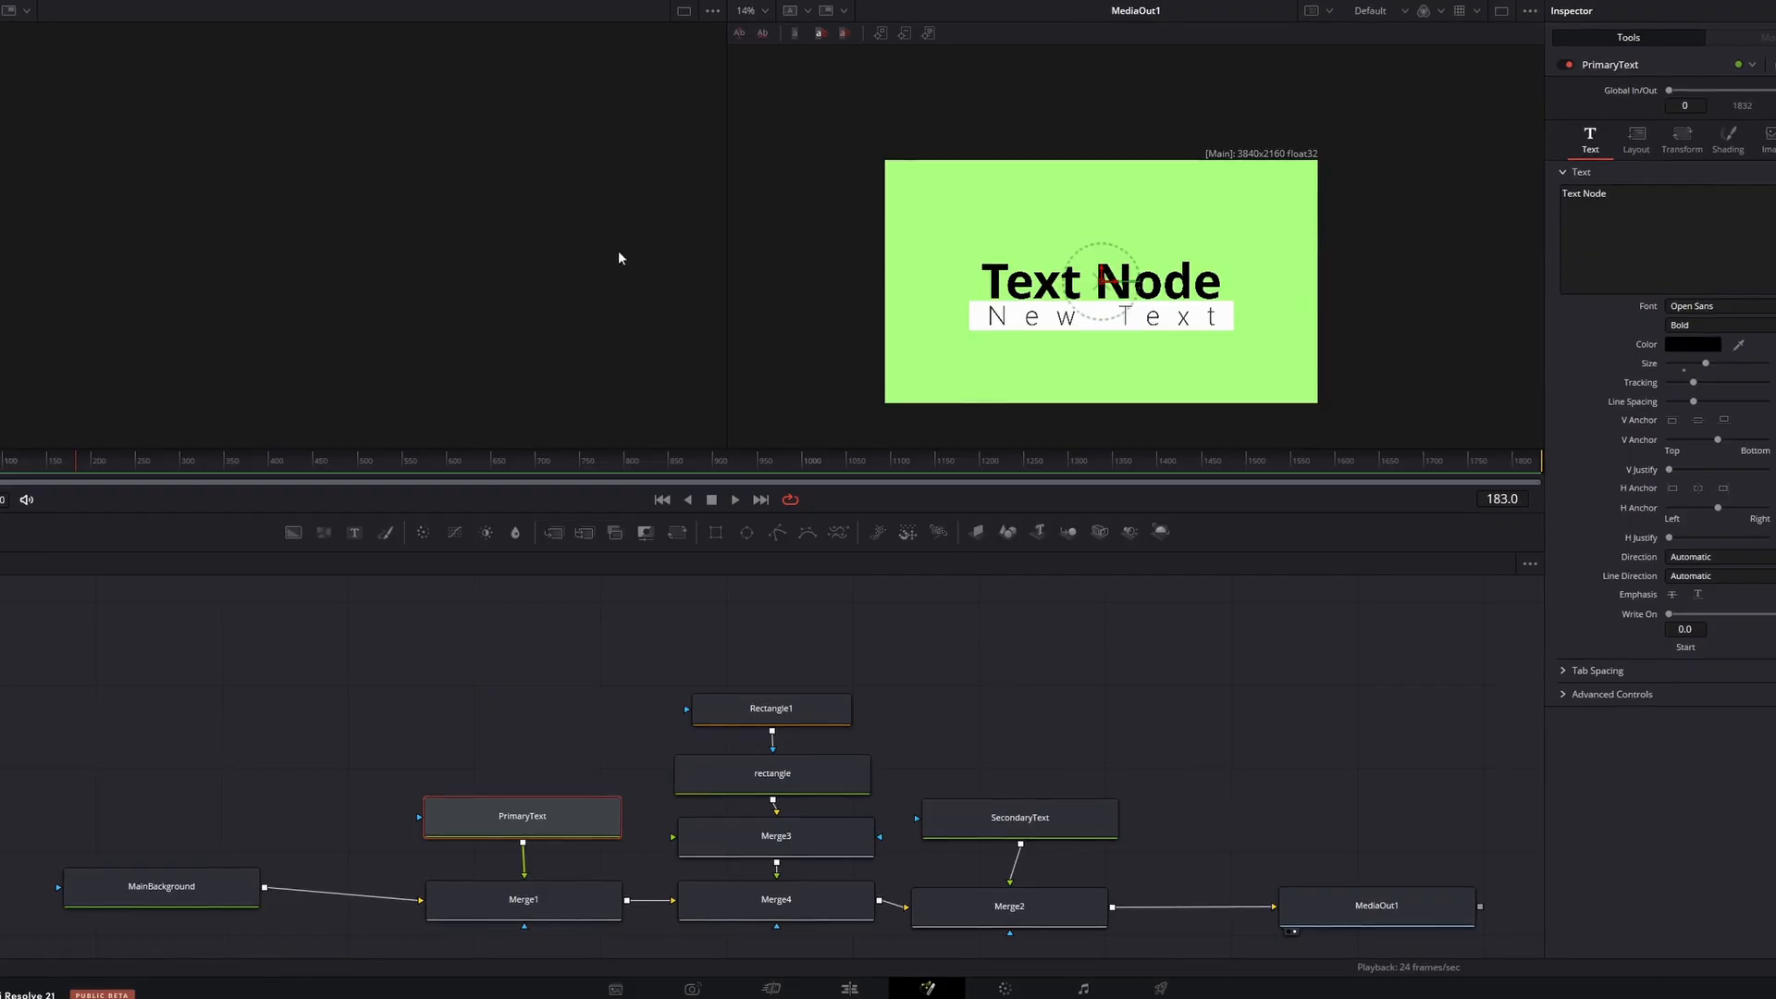
click(1501, 12)
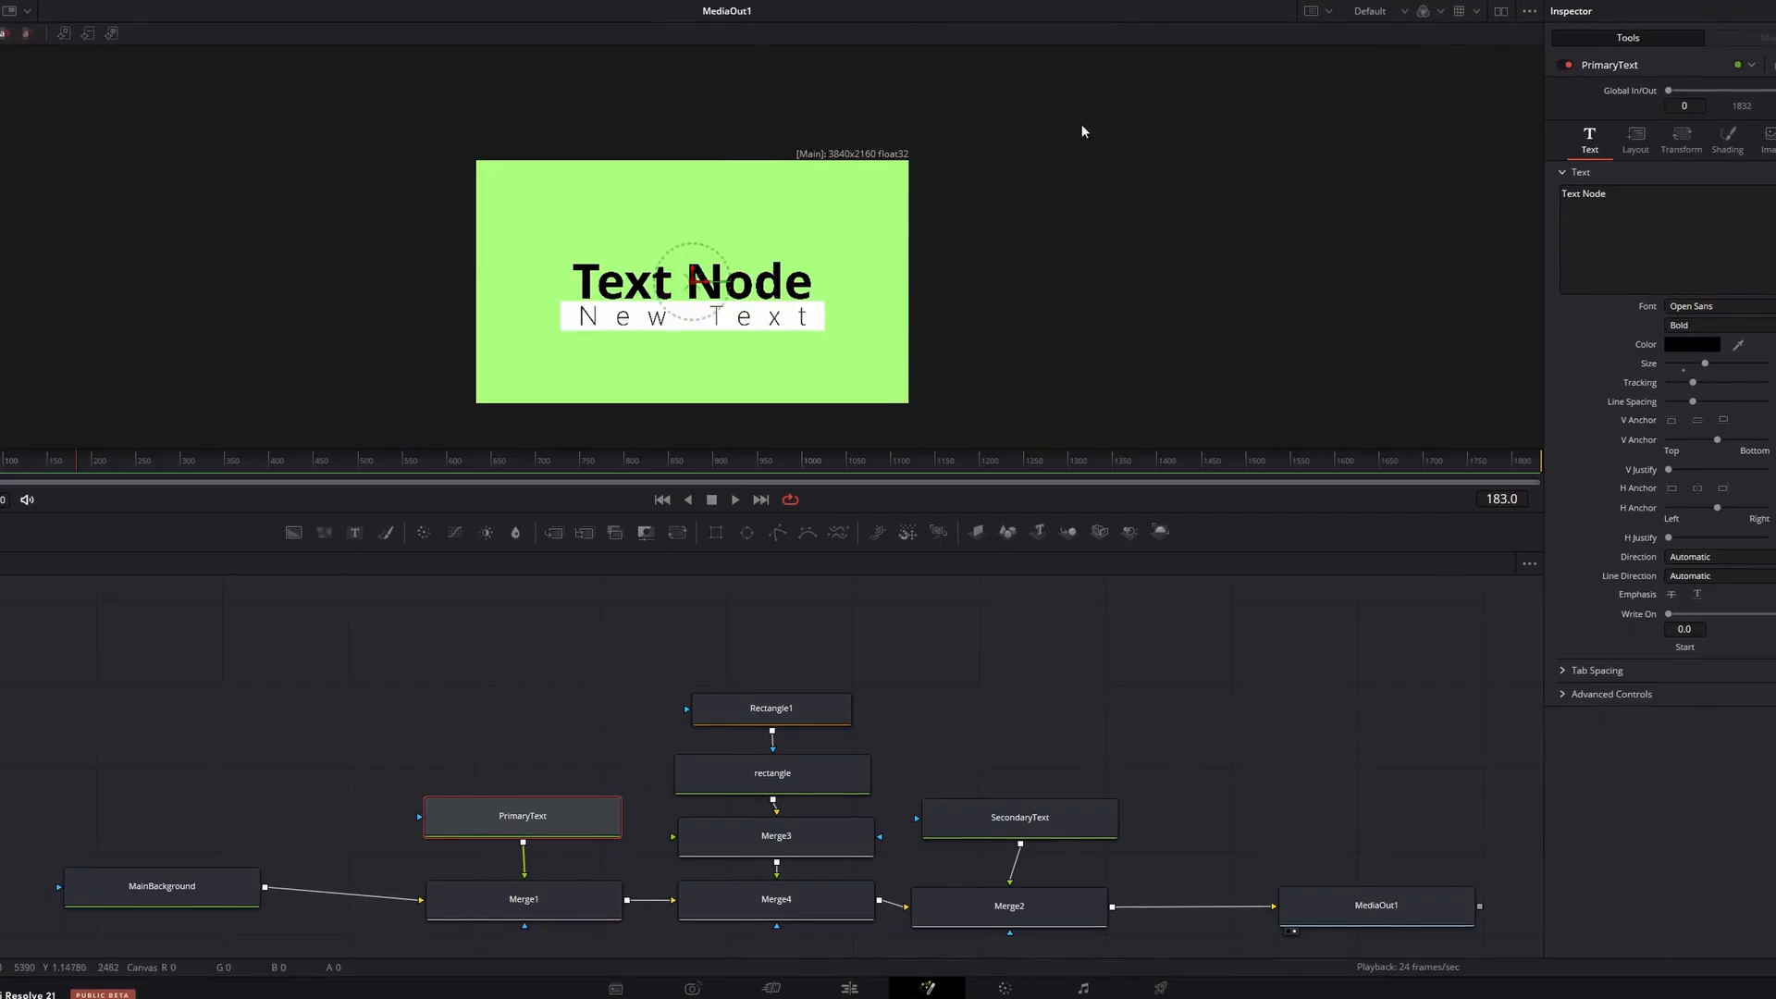
click(1500, 12)
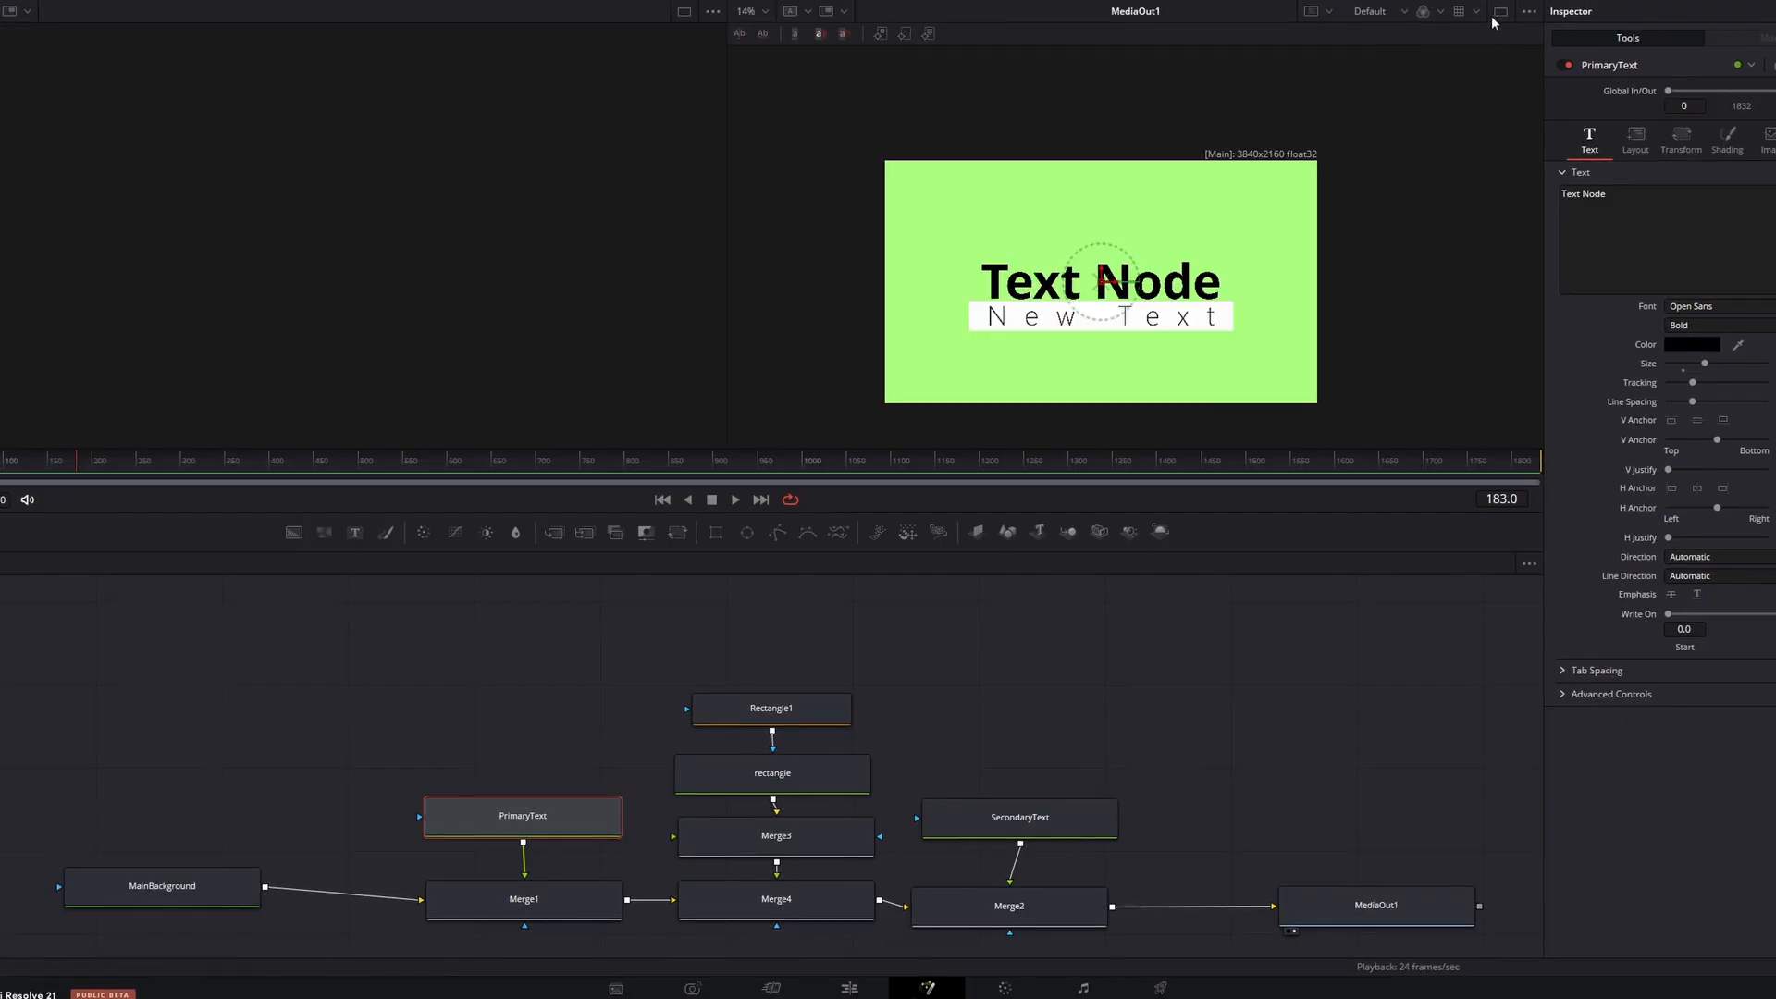
Step: Load the SecondaryText node into the empty viewer and inspect it zoomed in and as a whole frame
scroll(1053, 840, down, 2)
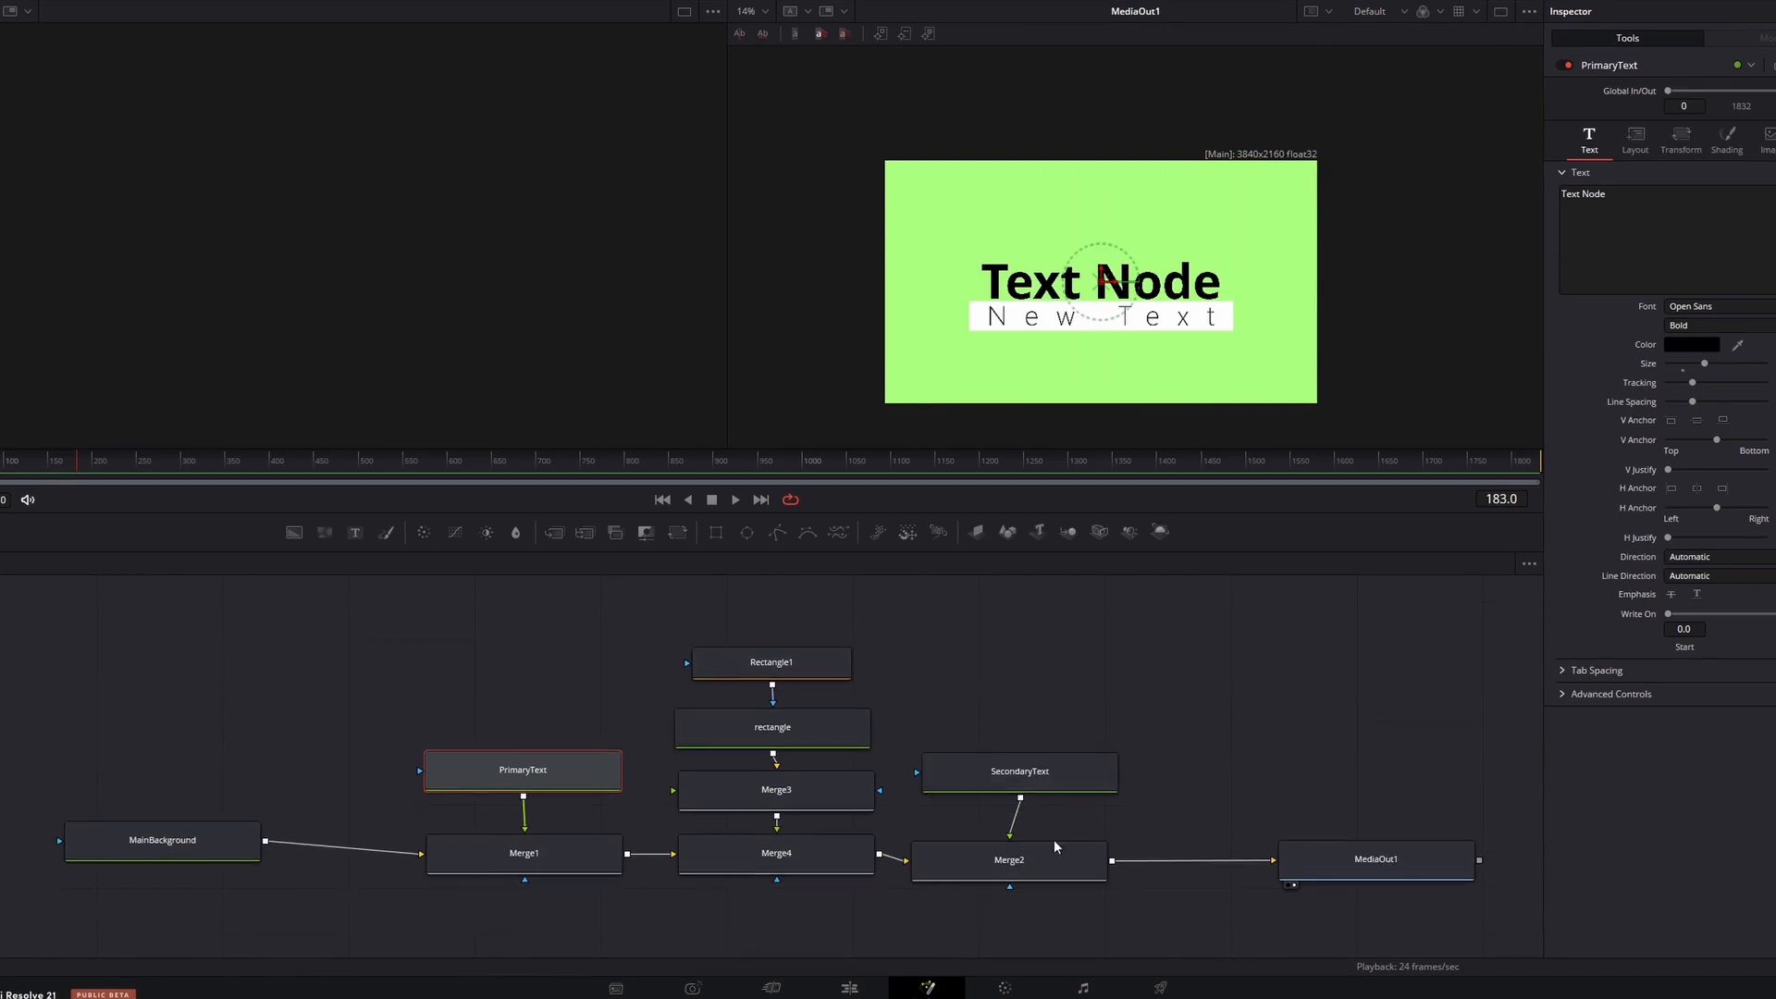
click(1025, 858)
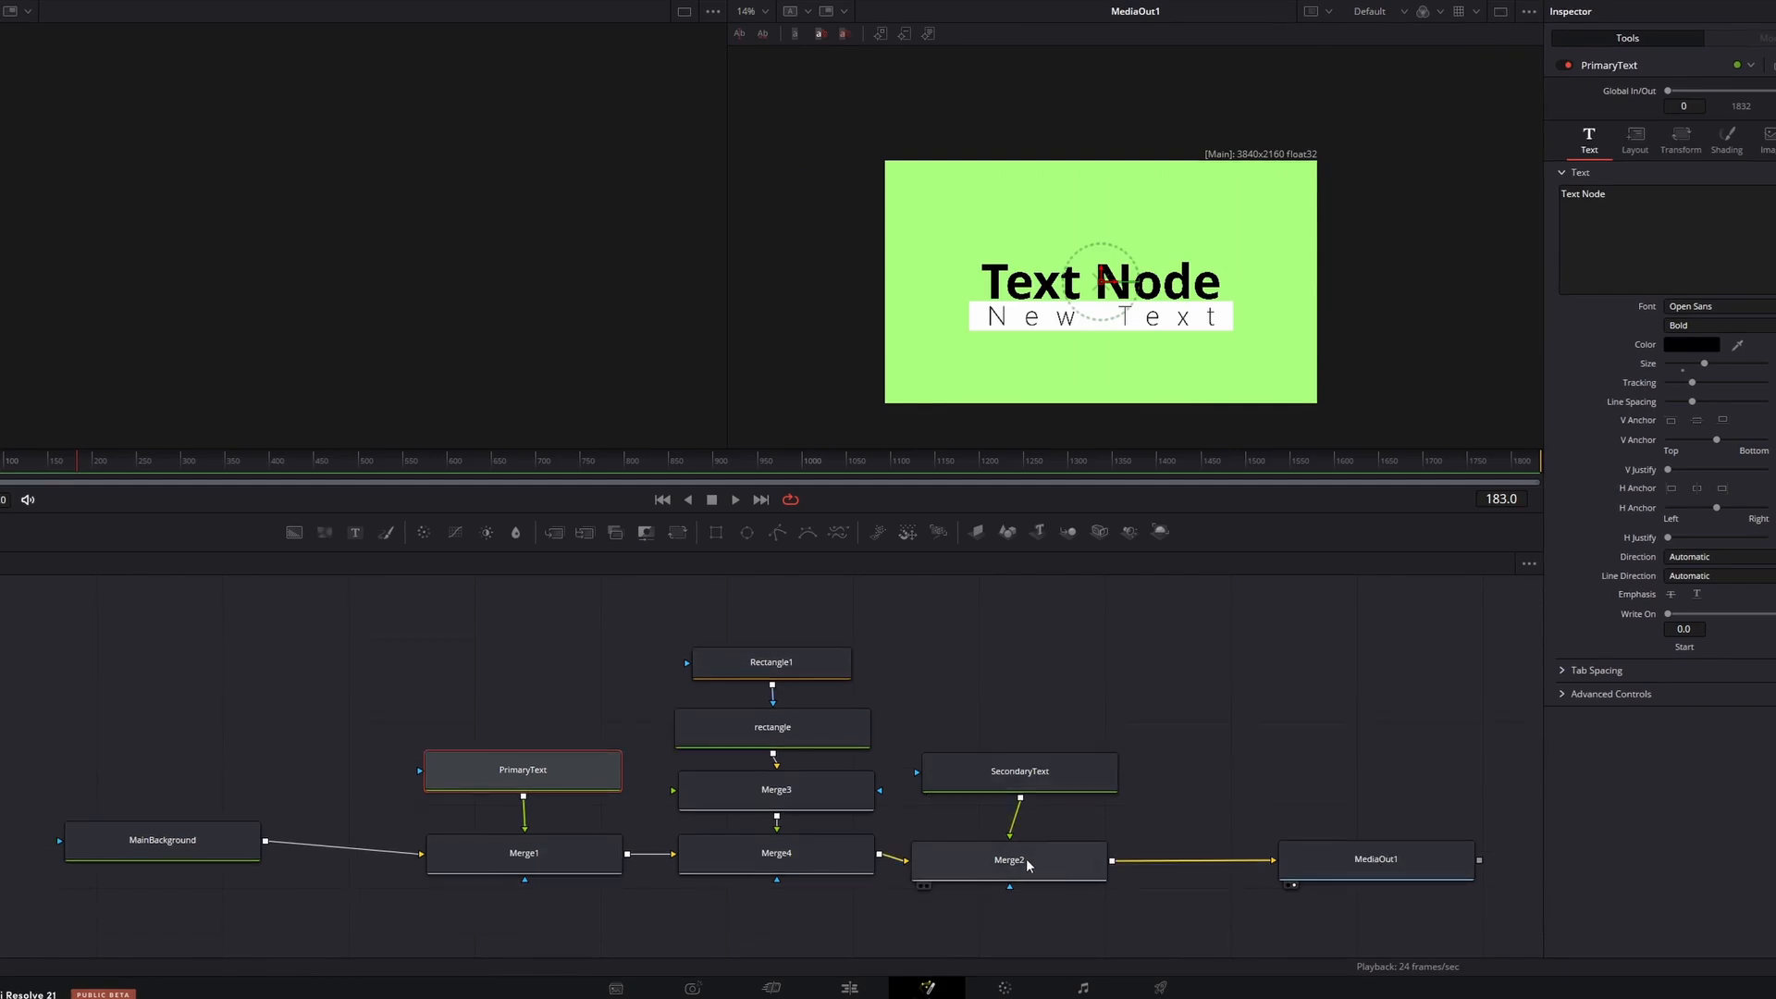
click(1009, 773)
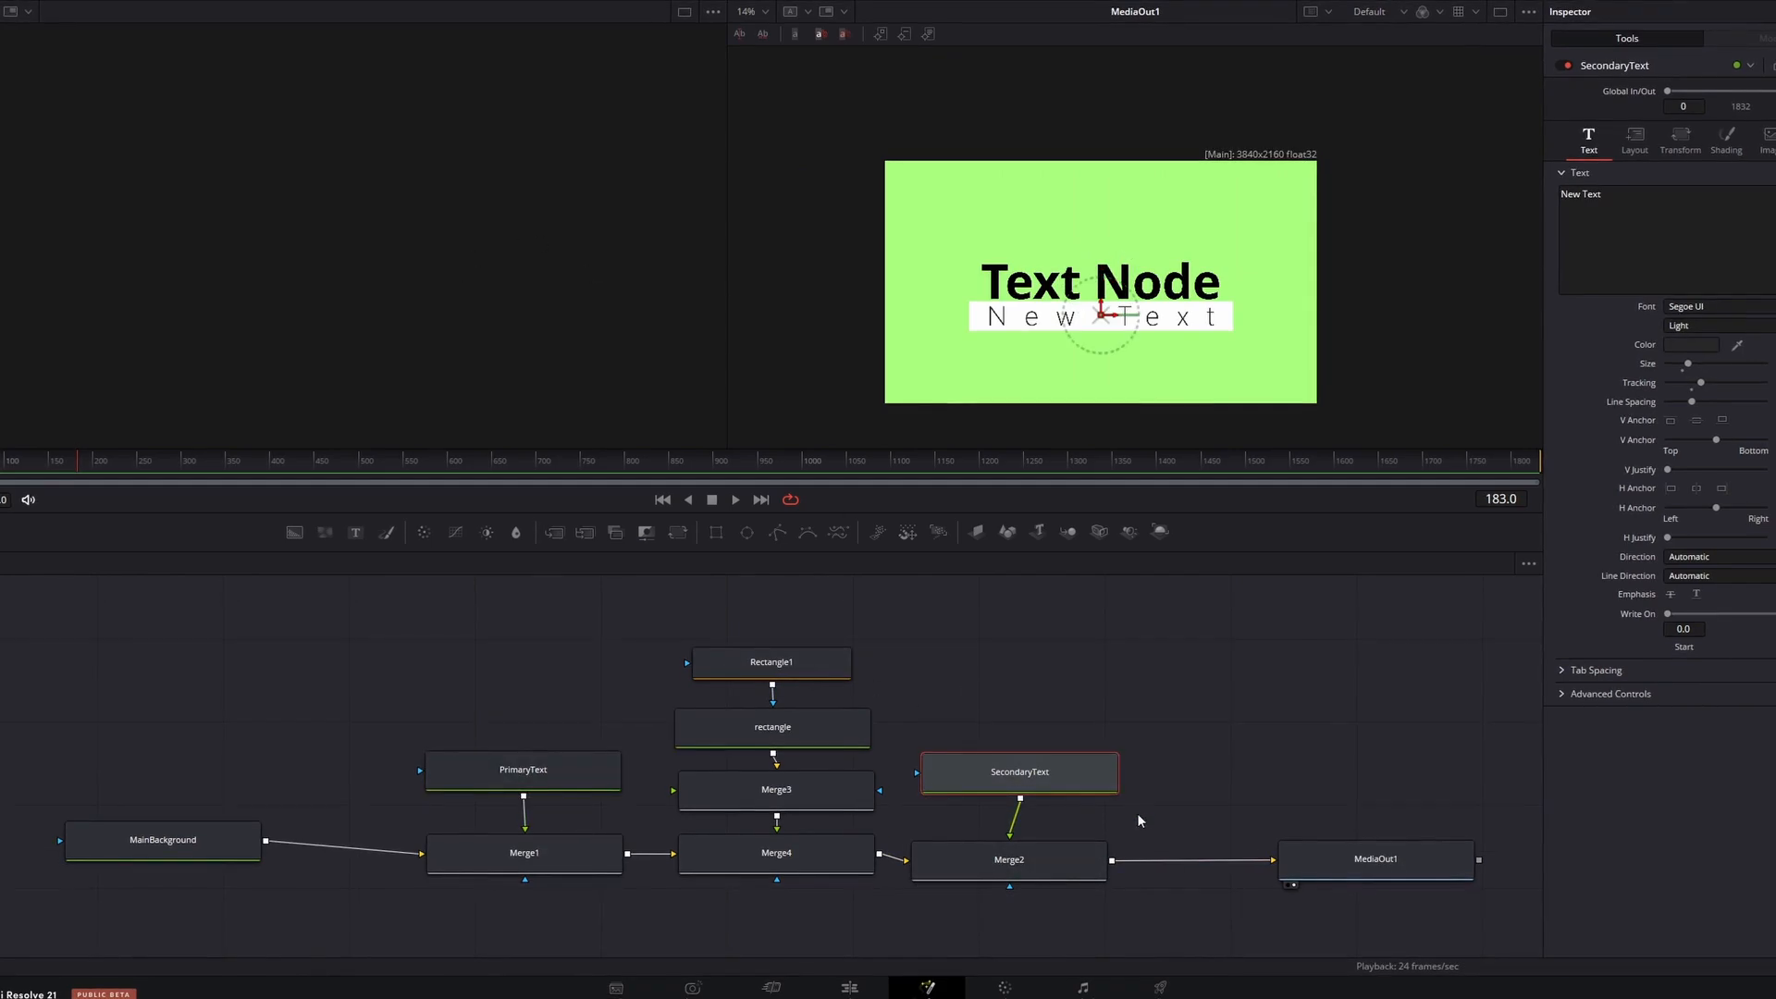
drag(1084, 781, 598, 358)
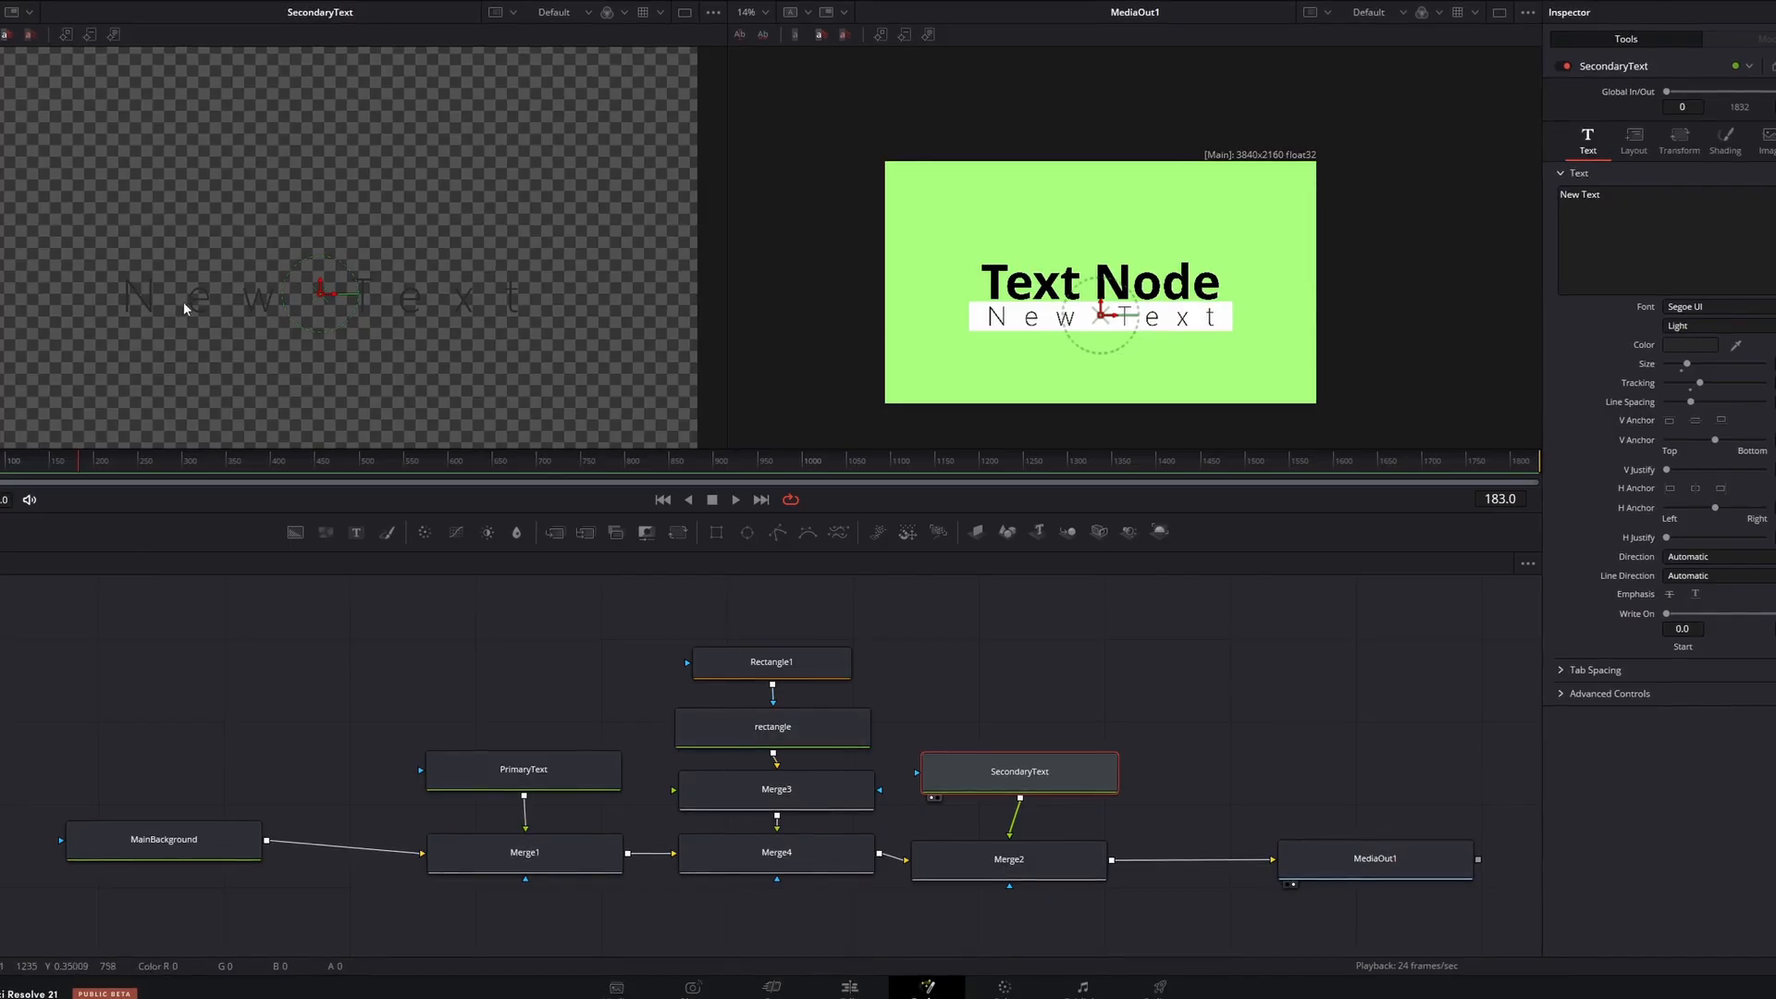
scroll(176, 299, up, 5)
scroll(299, 252, down, 3)
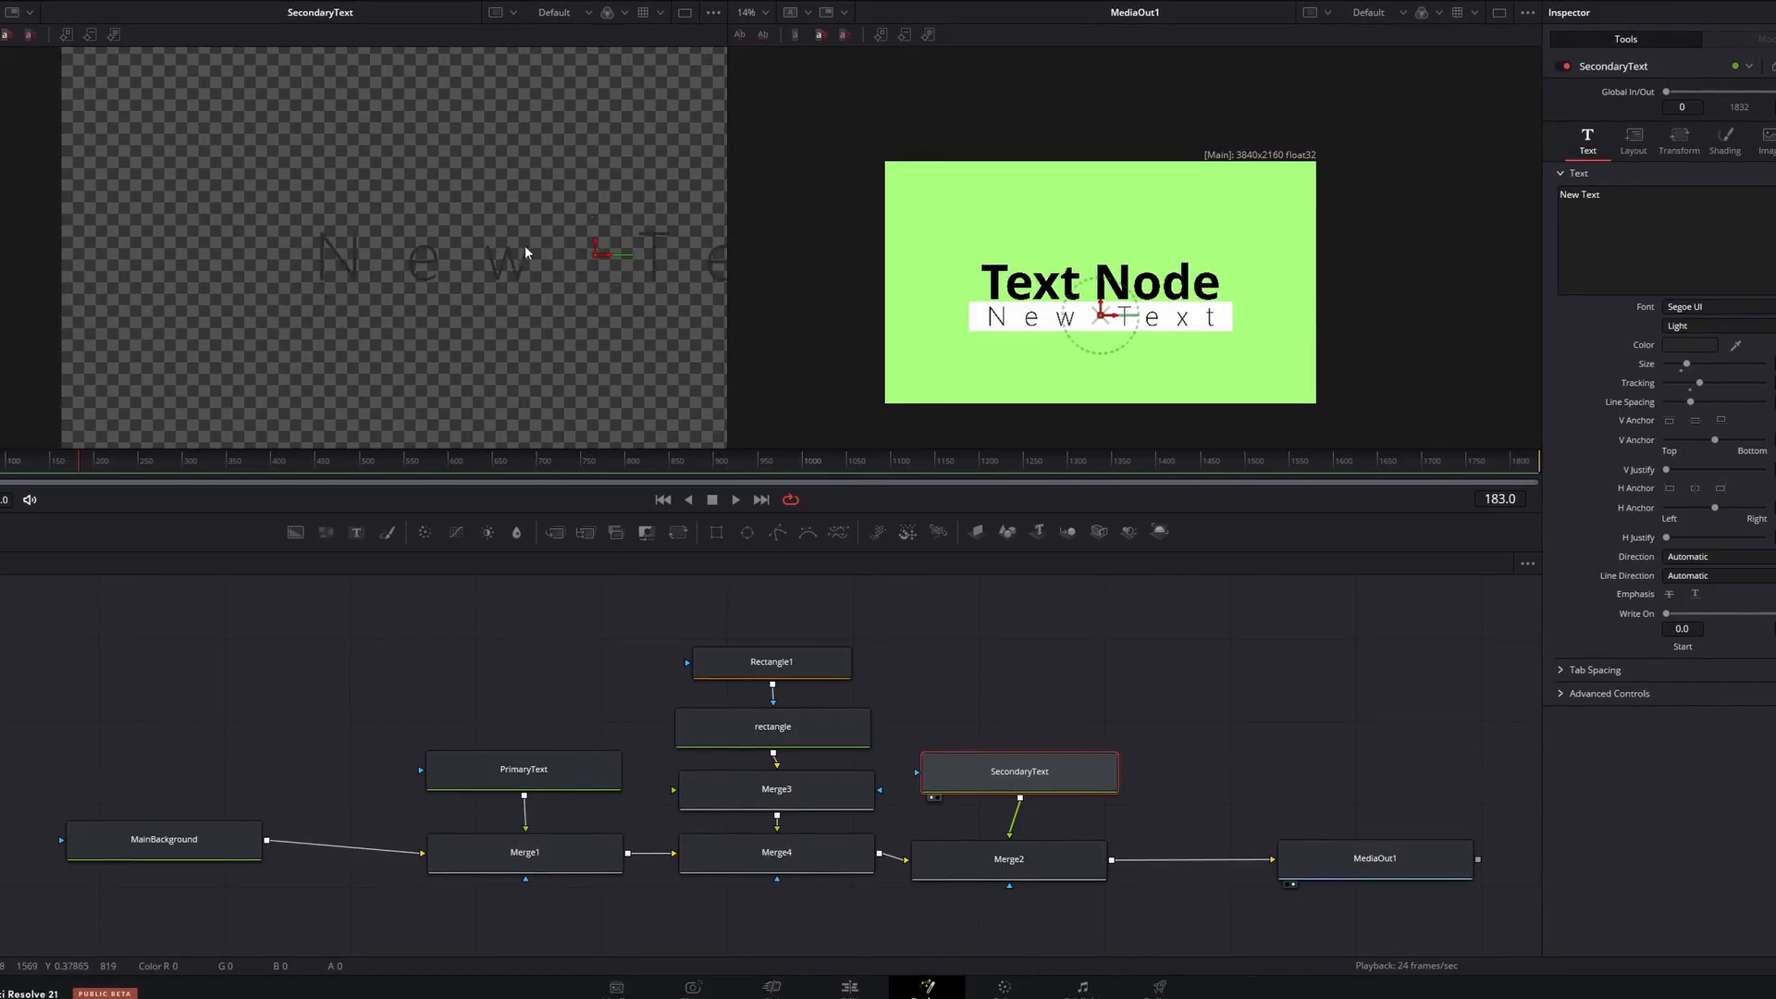
scroll(368, 247, down, 1)
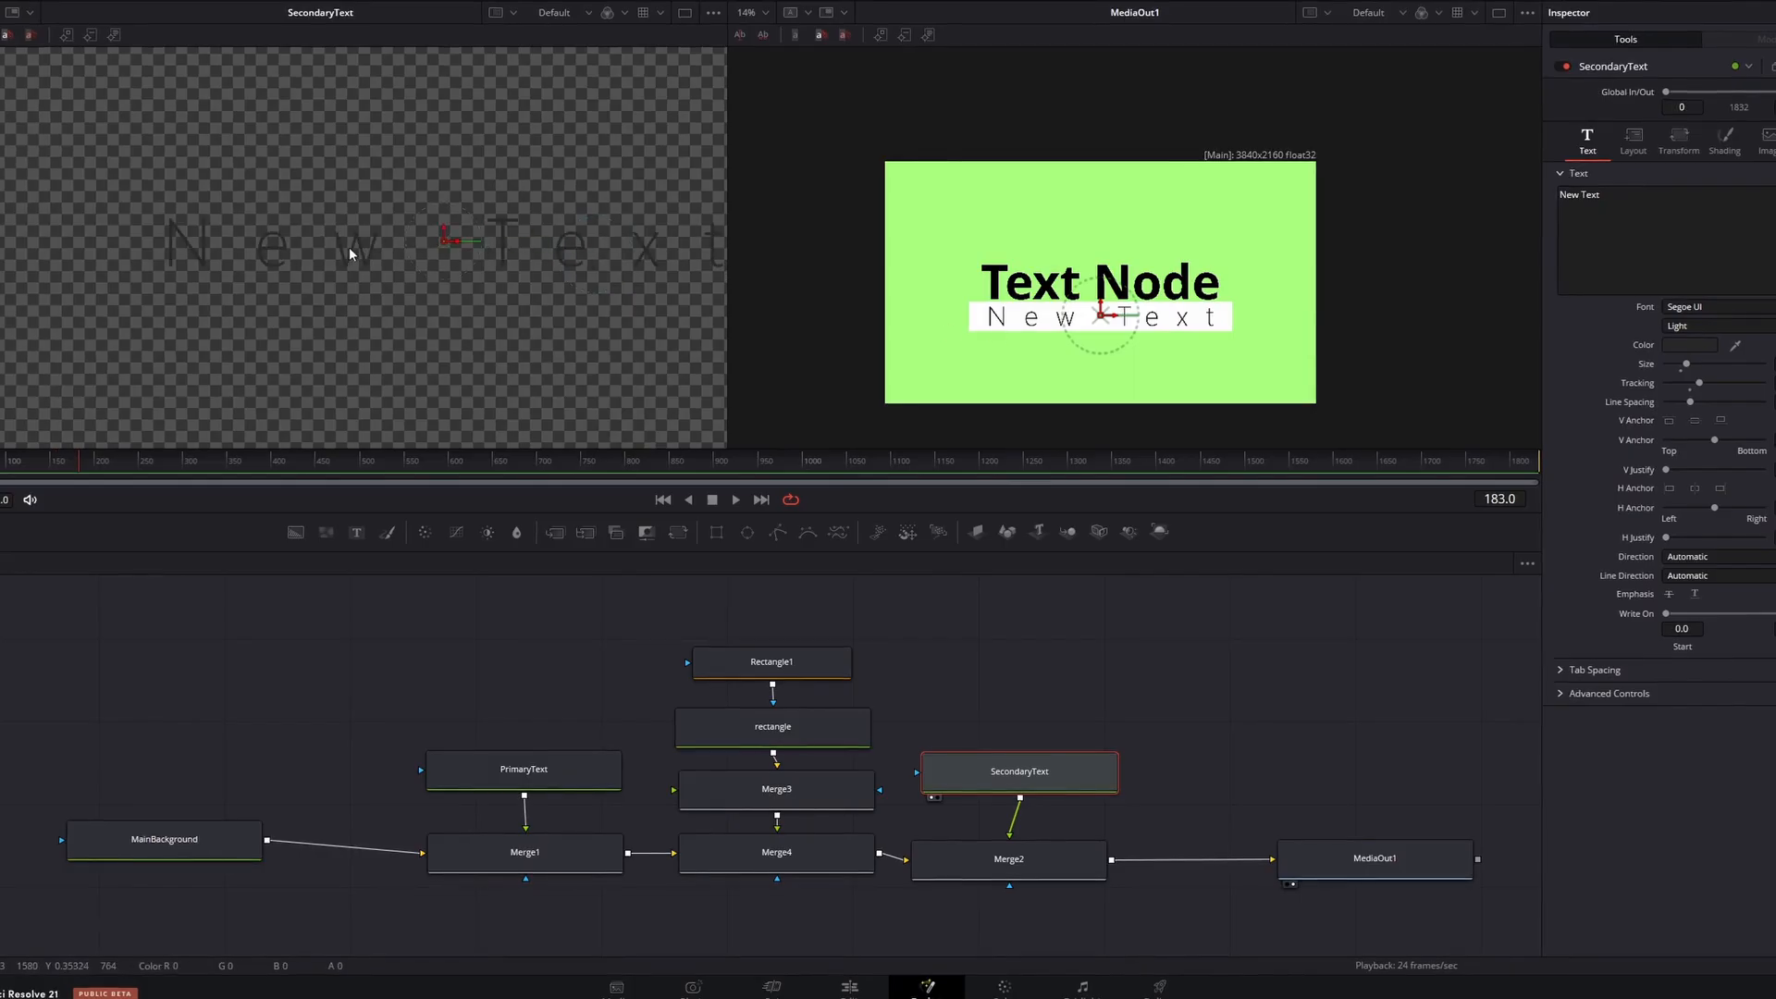
scroll(592, 253, down, 2)
drag(625, 205, 508, 246)
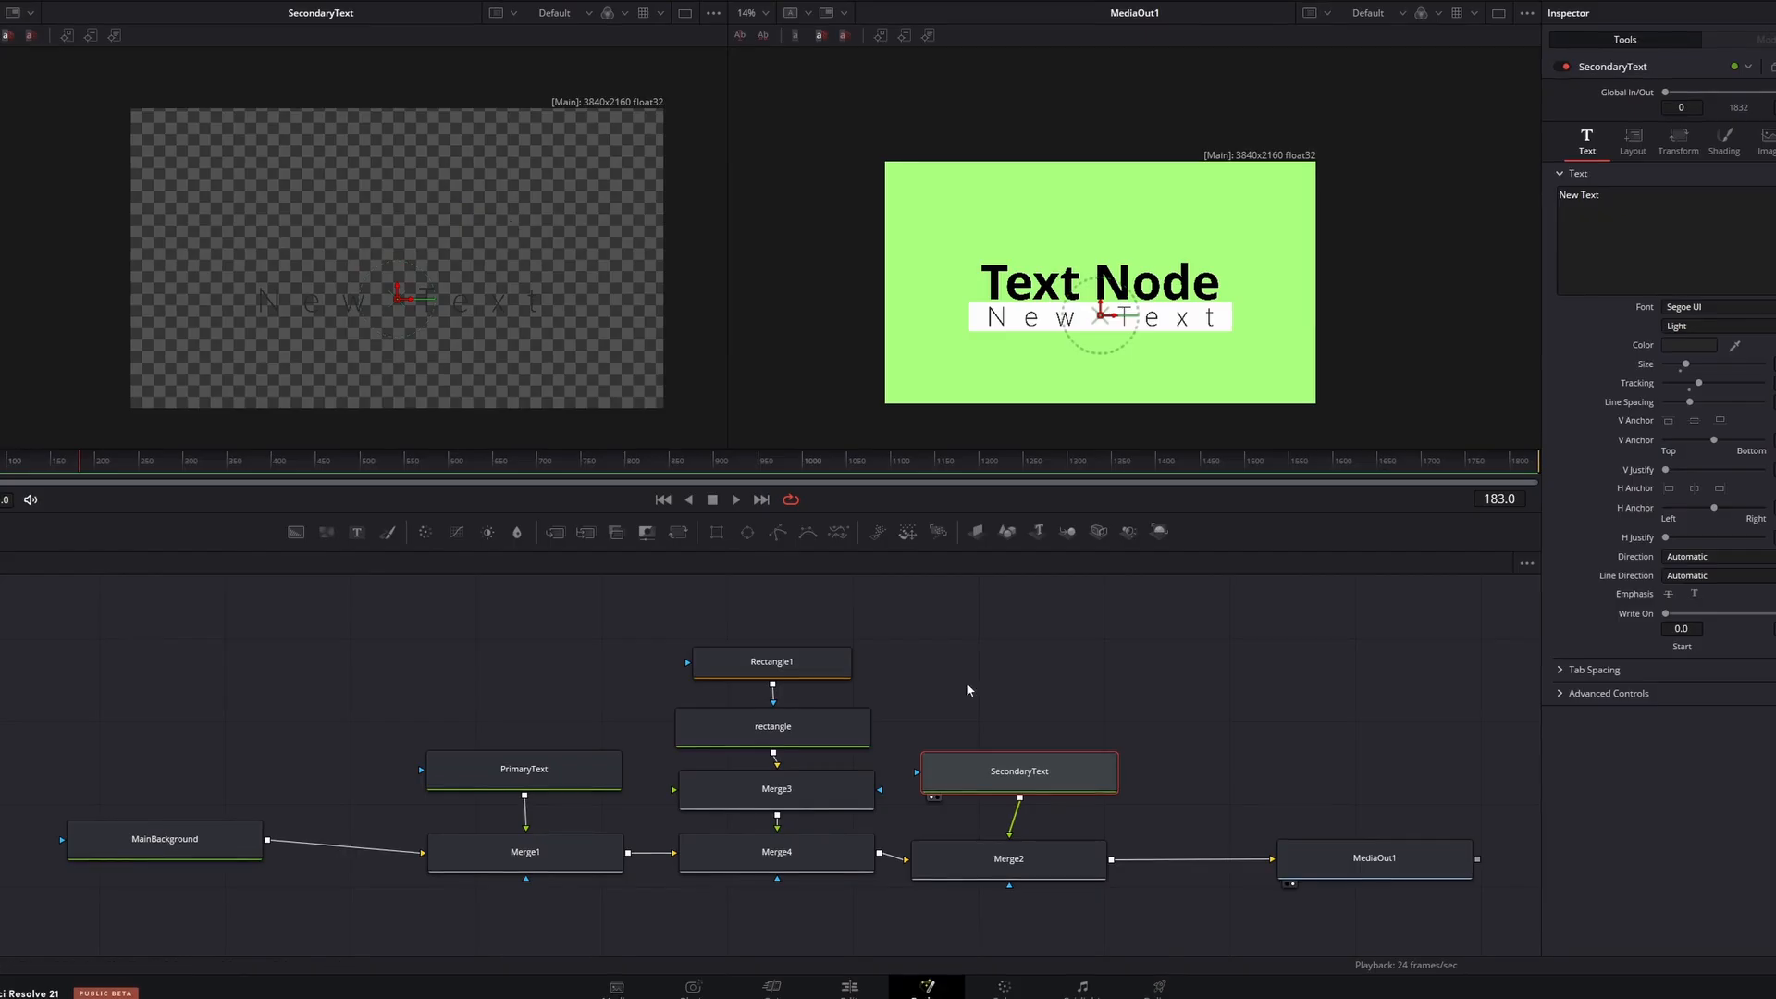
Step: View Rectangle1 and PrimaryText in turn in the first viewer, and load PrimaryText into the second viewer as well
click(812, 668)
key(1)
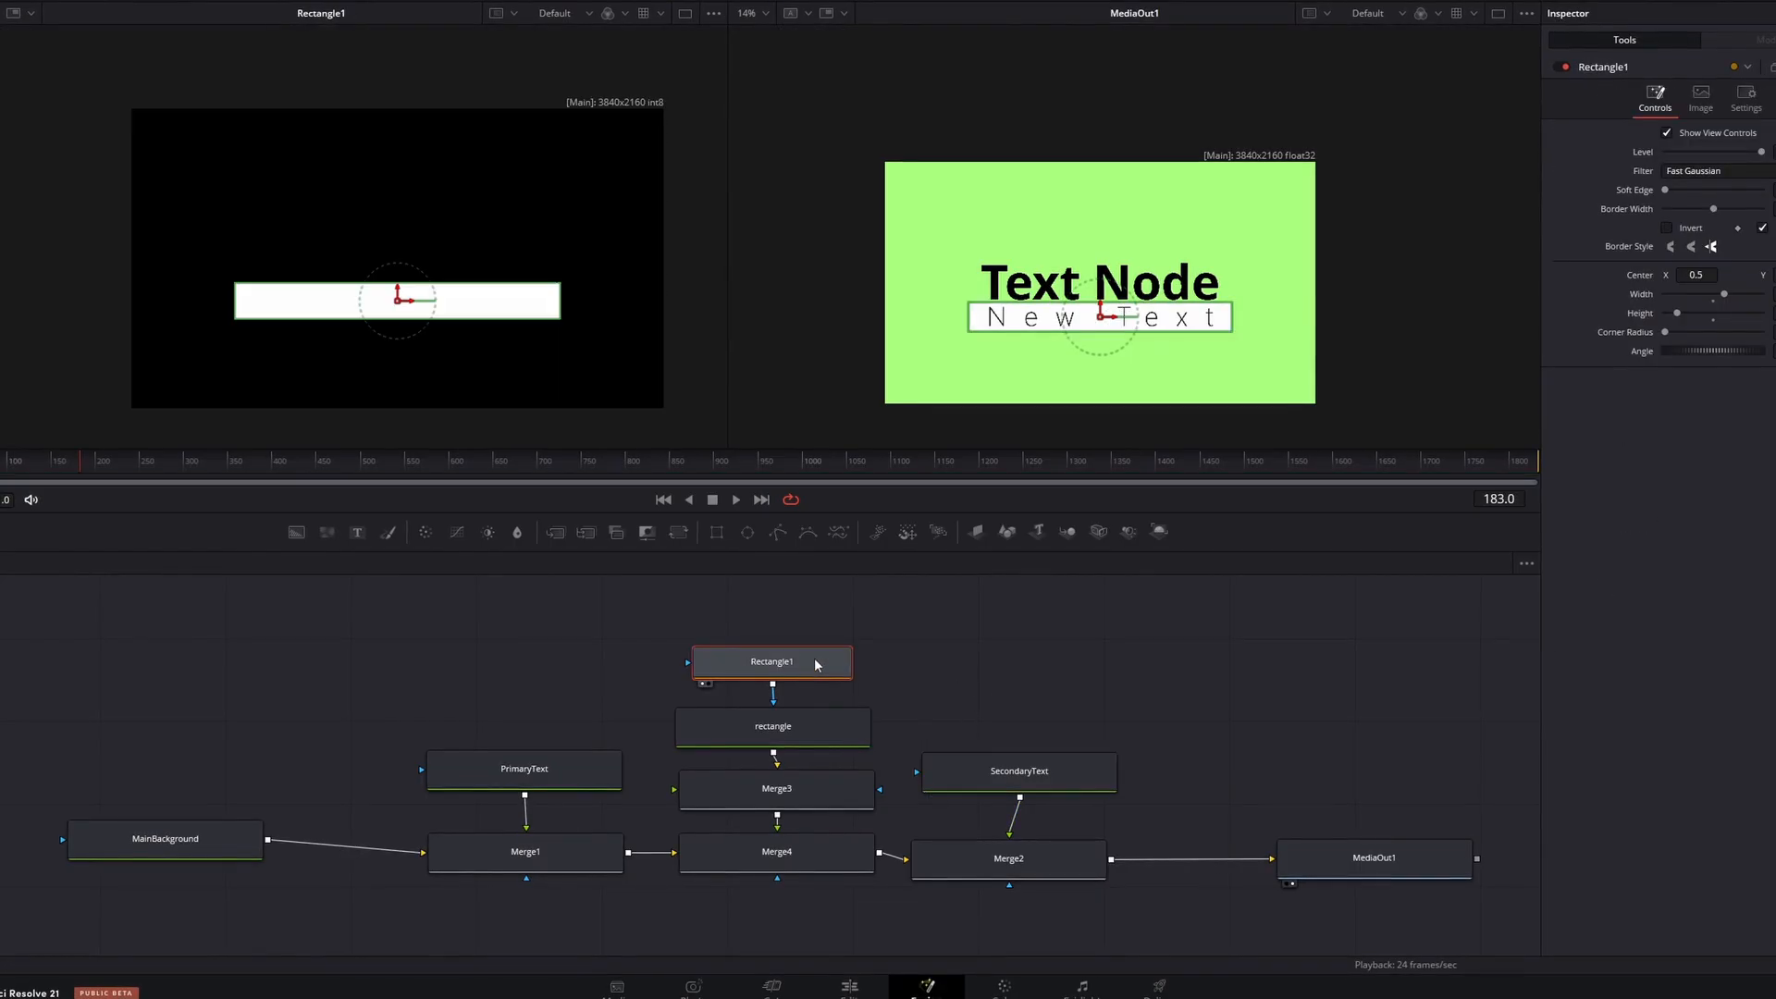
click(561, 764)
key(1)
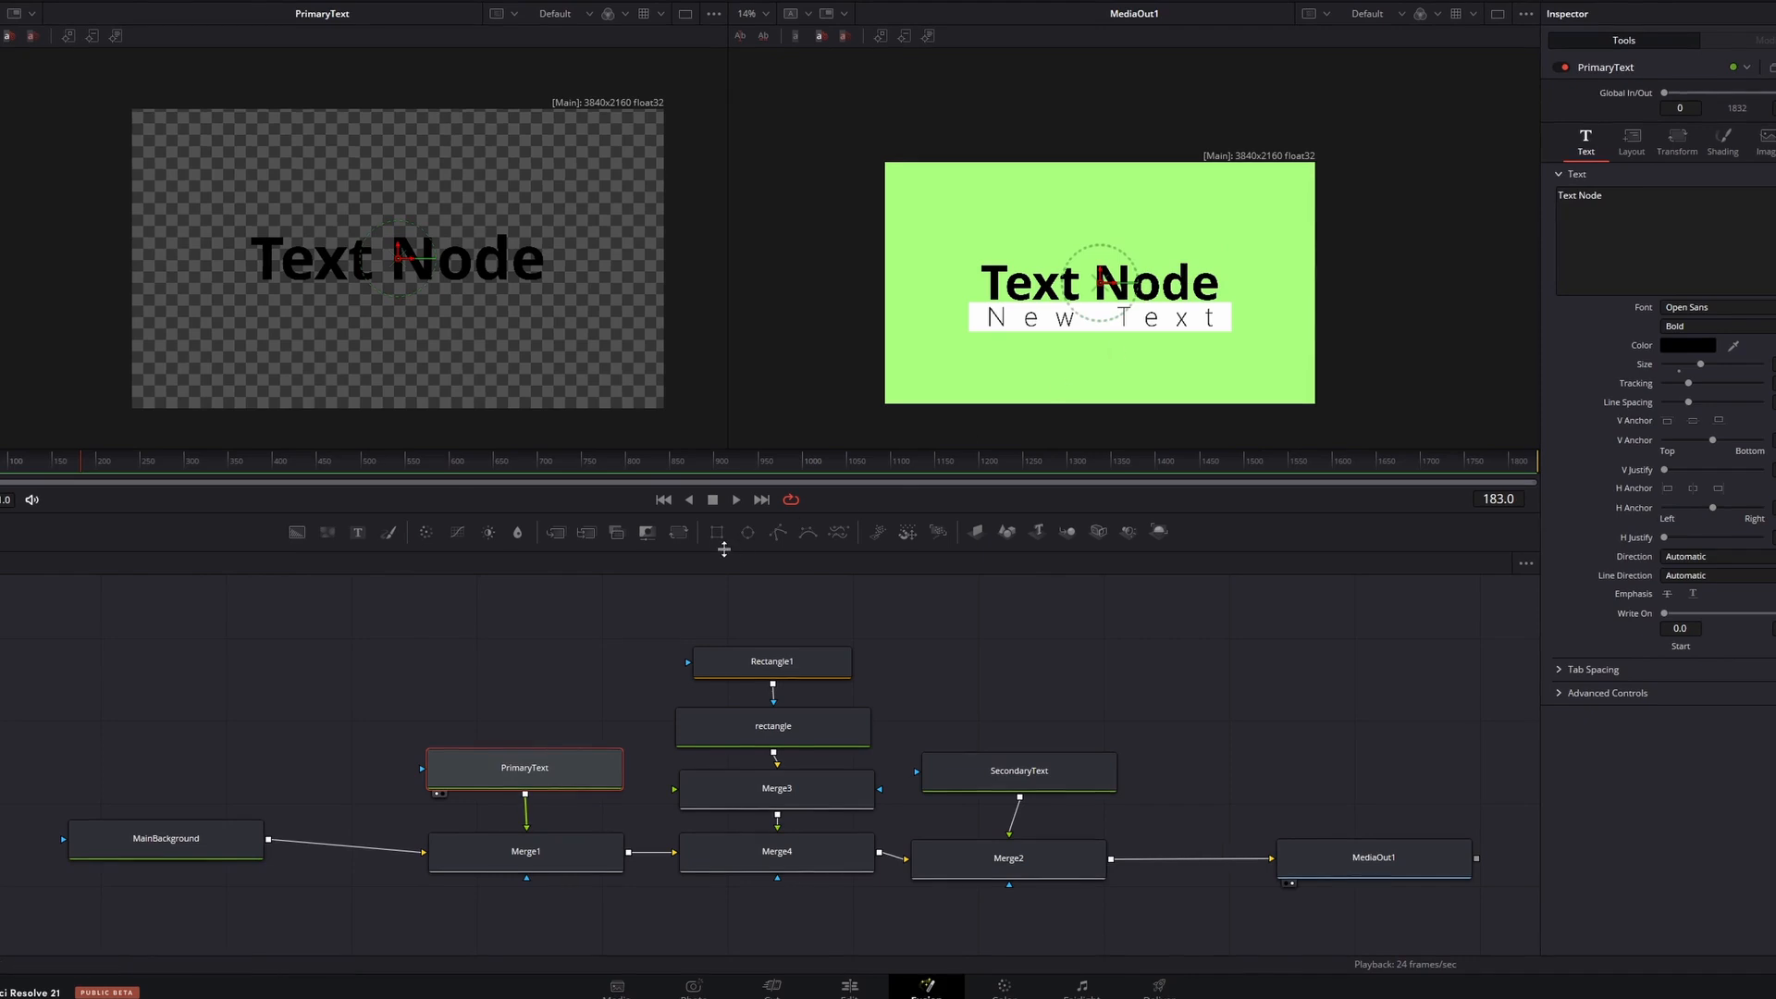
key(2)
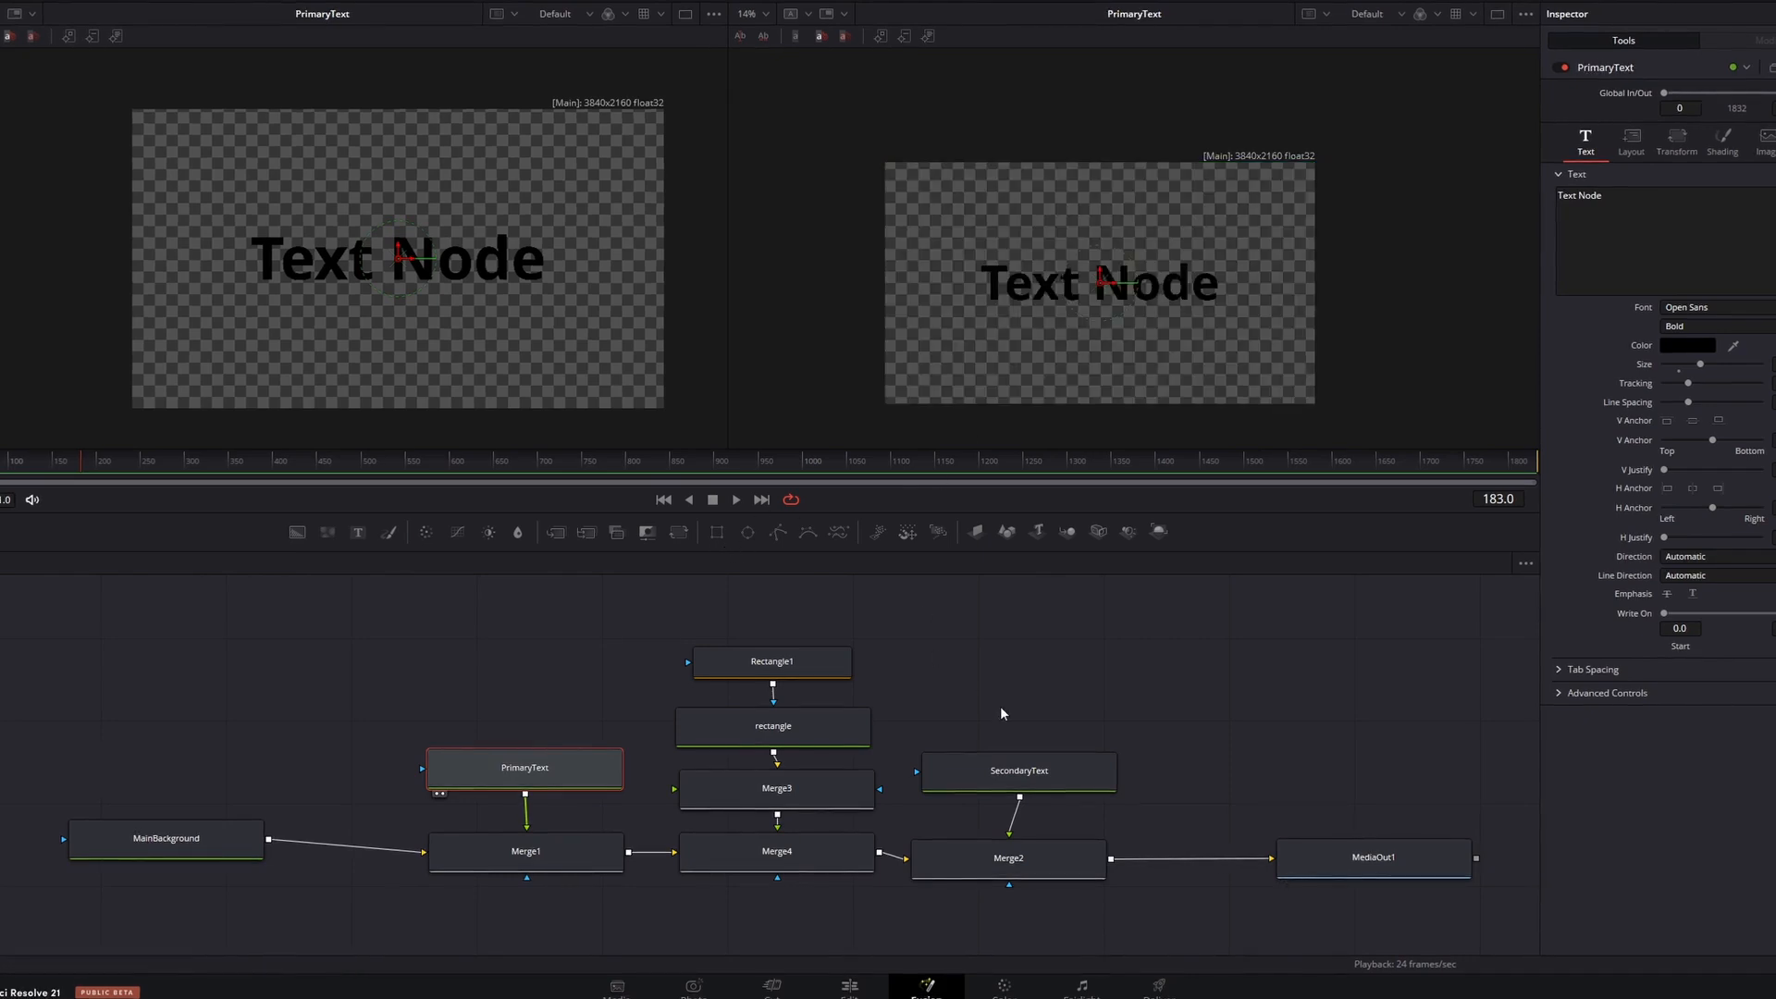
Step: Load the MediaOut1 node into the second viewer in place of PrimaryText
click(1312, 846)
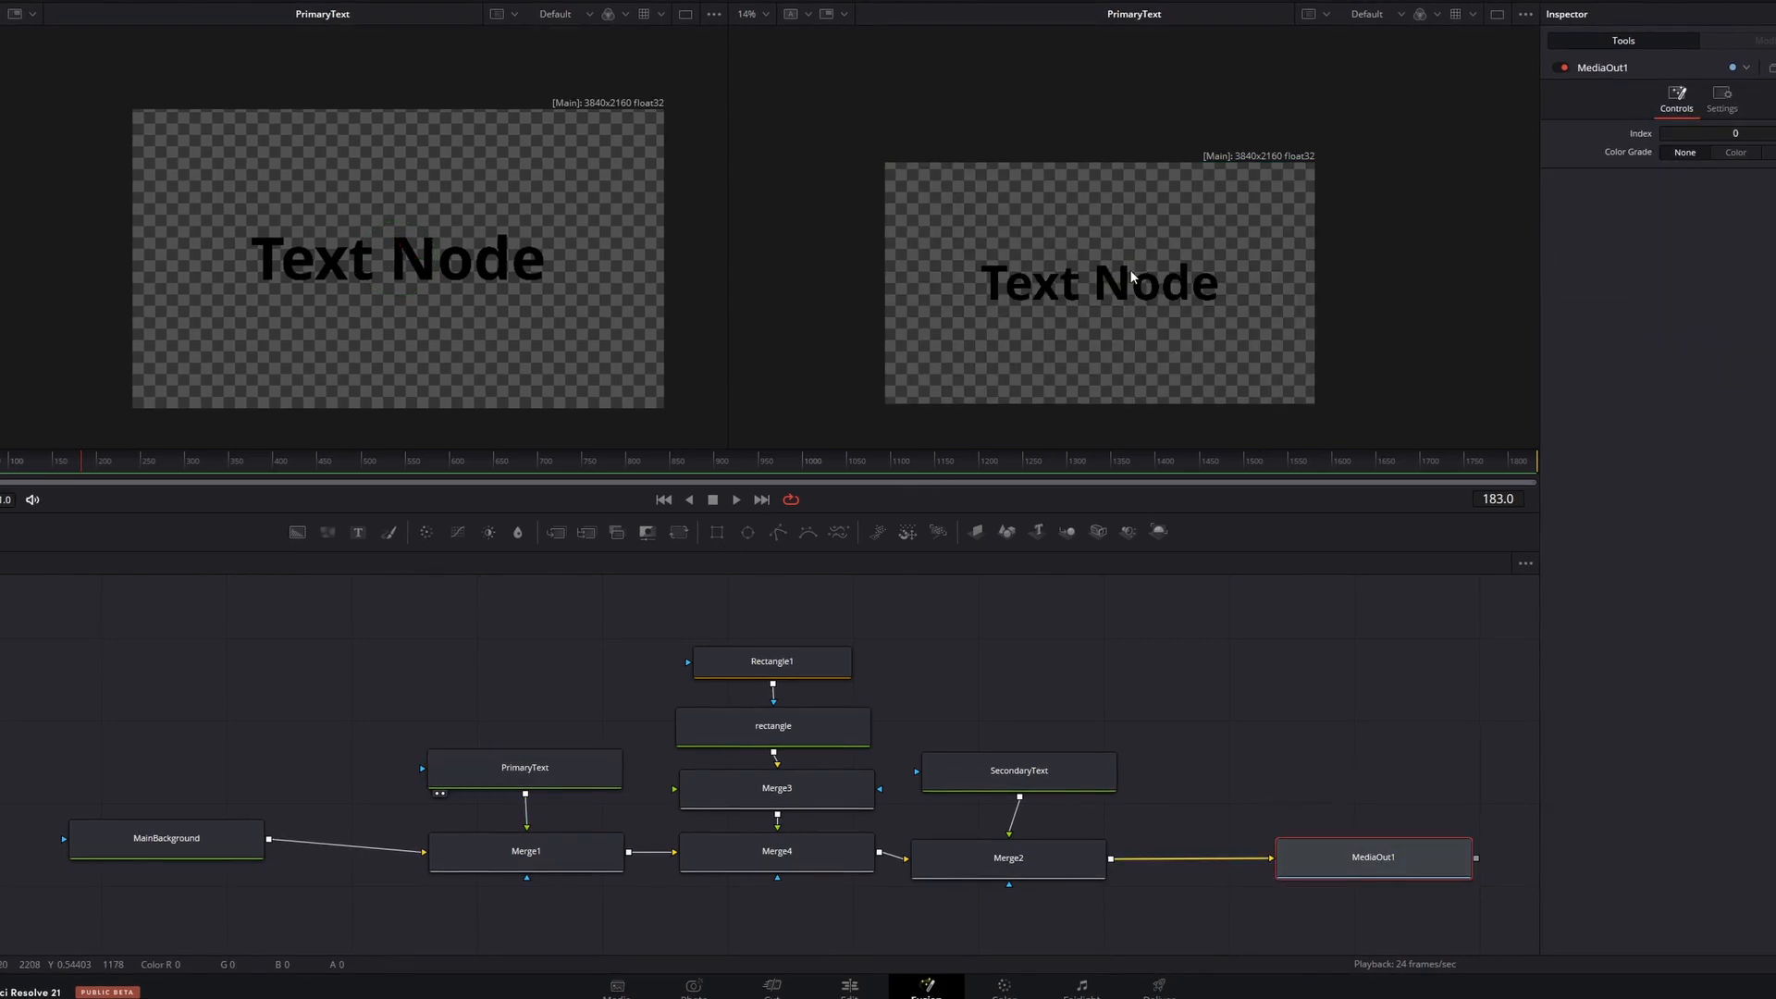
key(2)
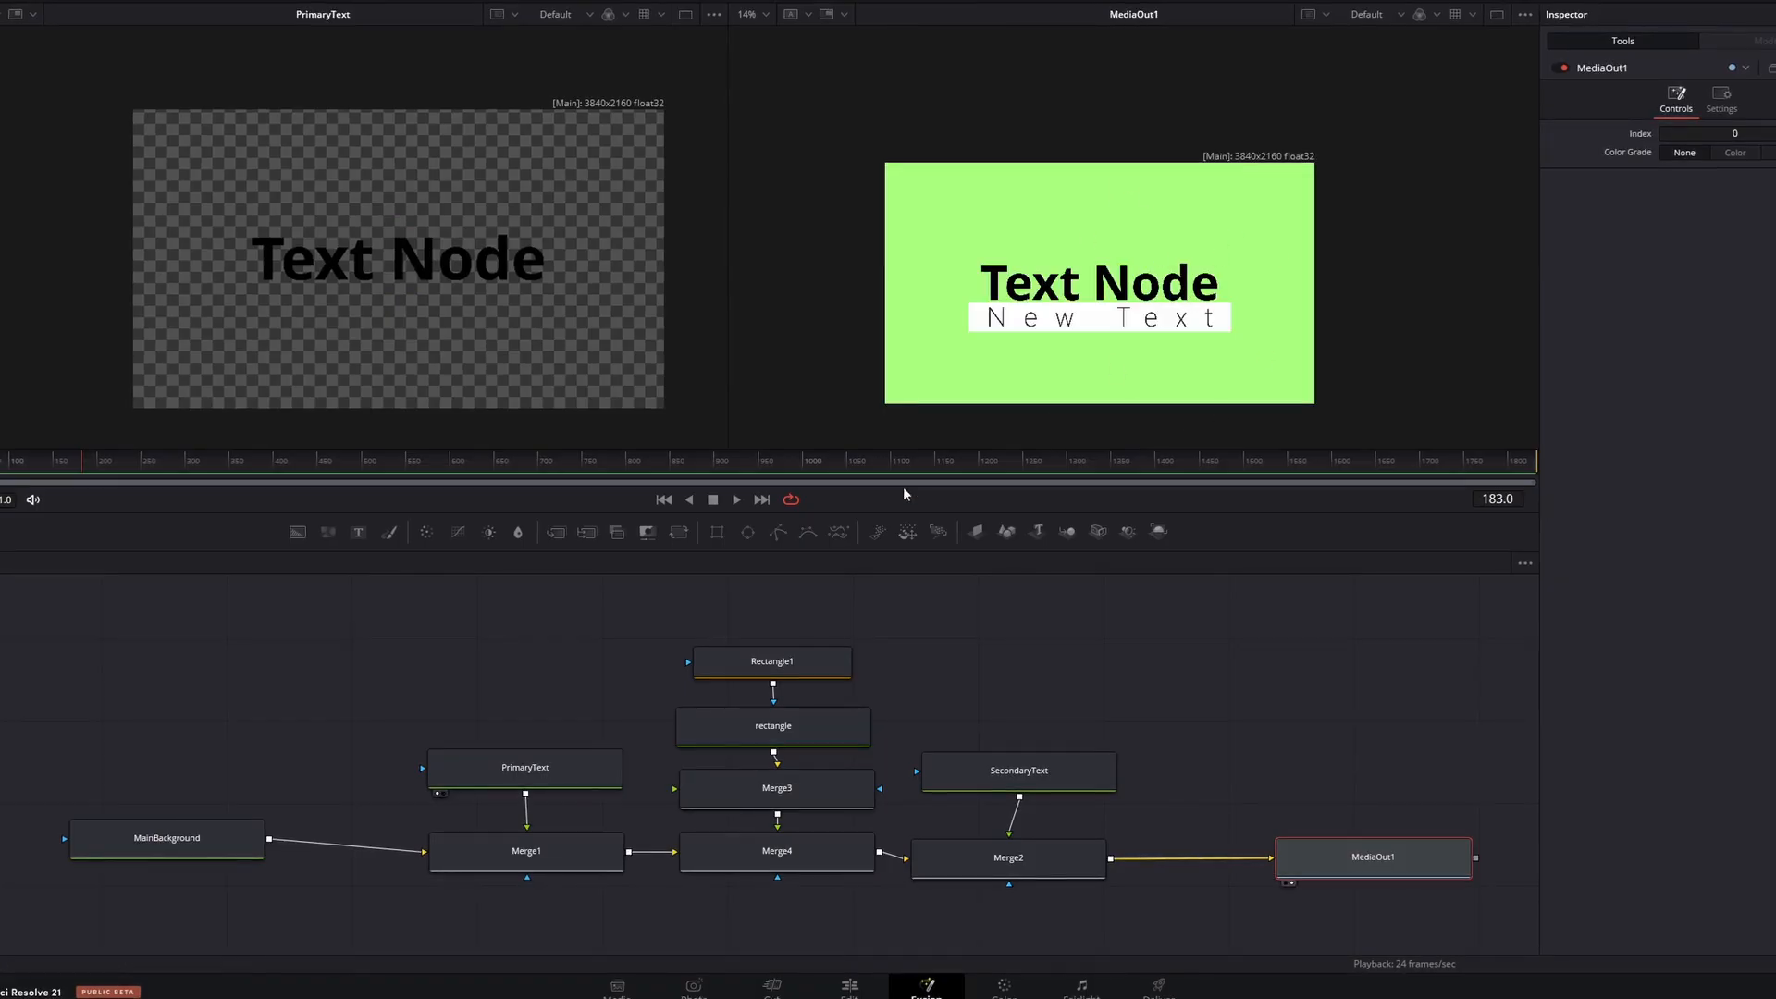
Step: Keyframe the PrimaryText node's Transform character Offset at frame 0
click(523, 775)
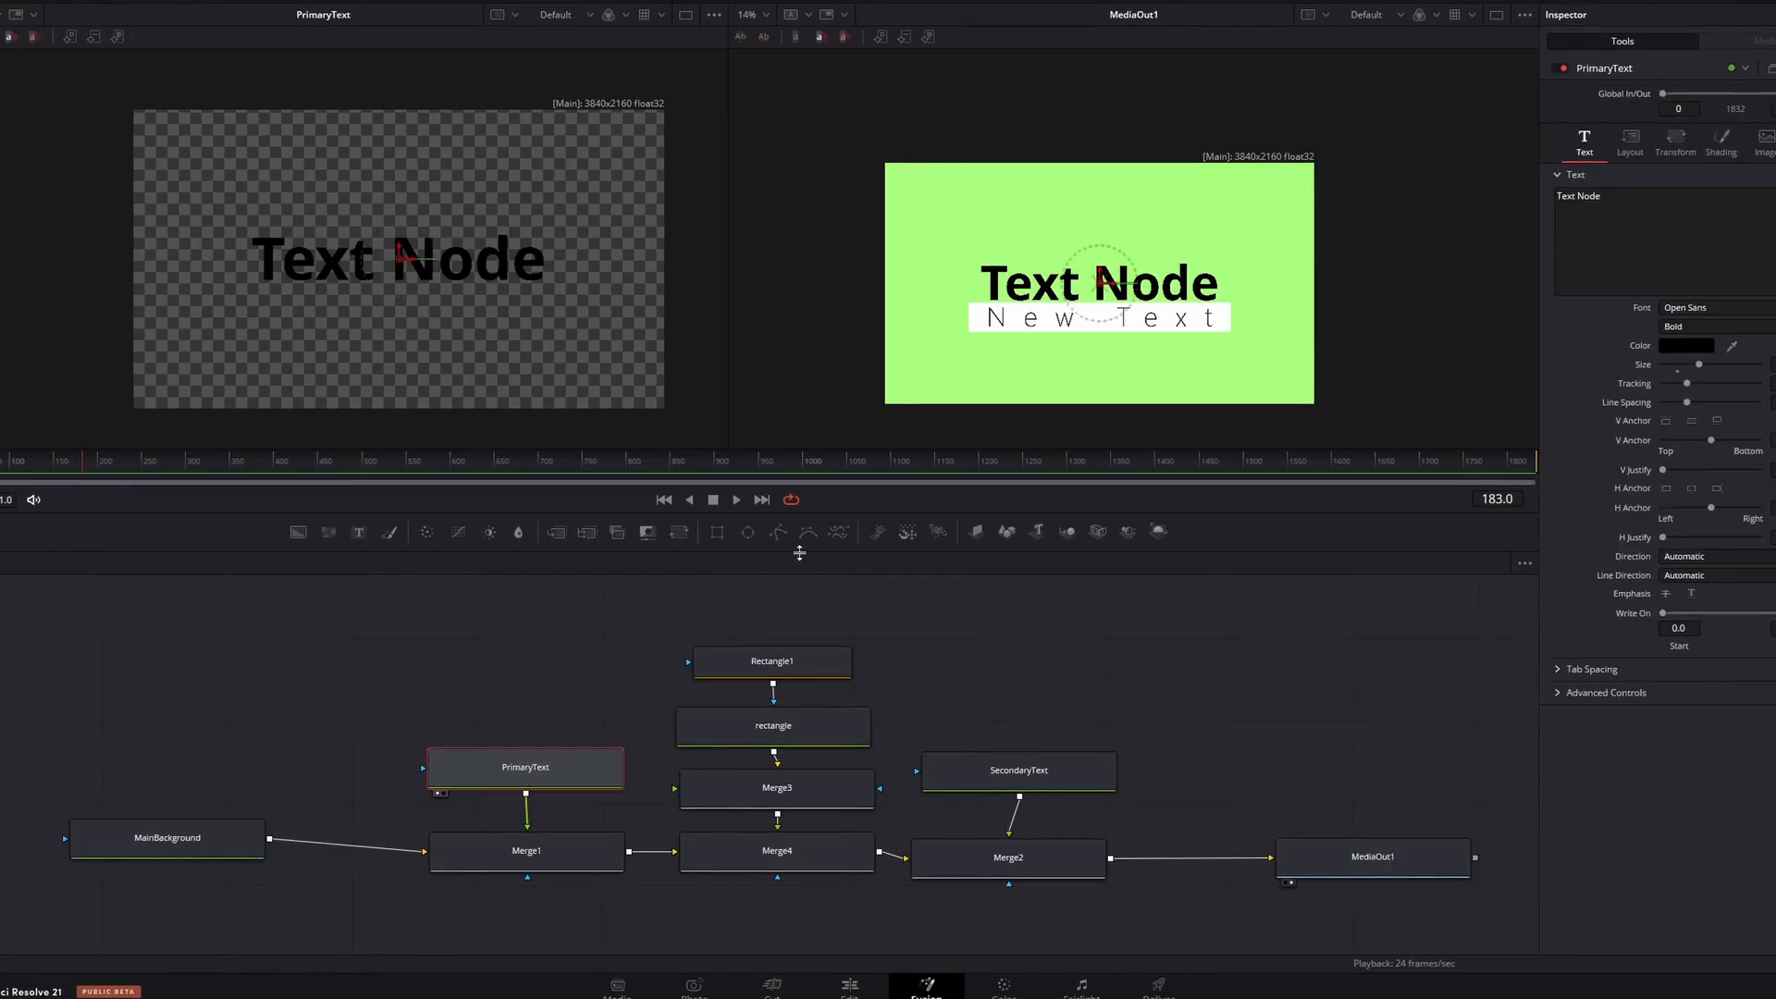
drag(79, 475, 2, 475)
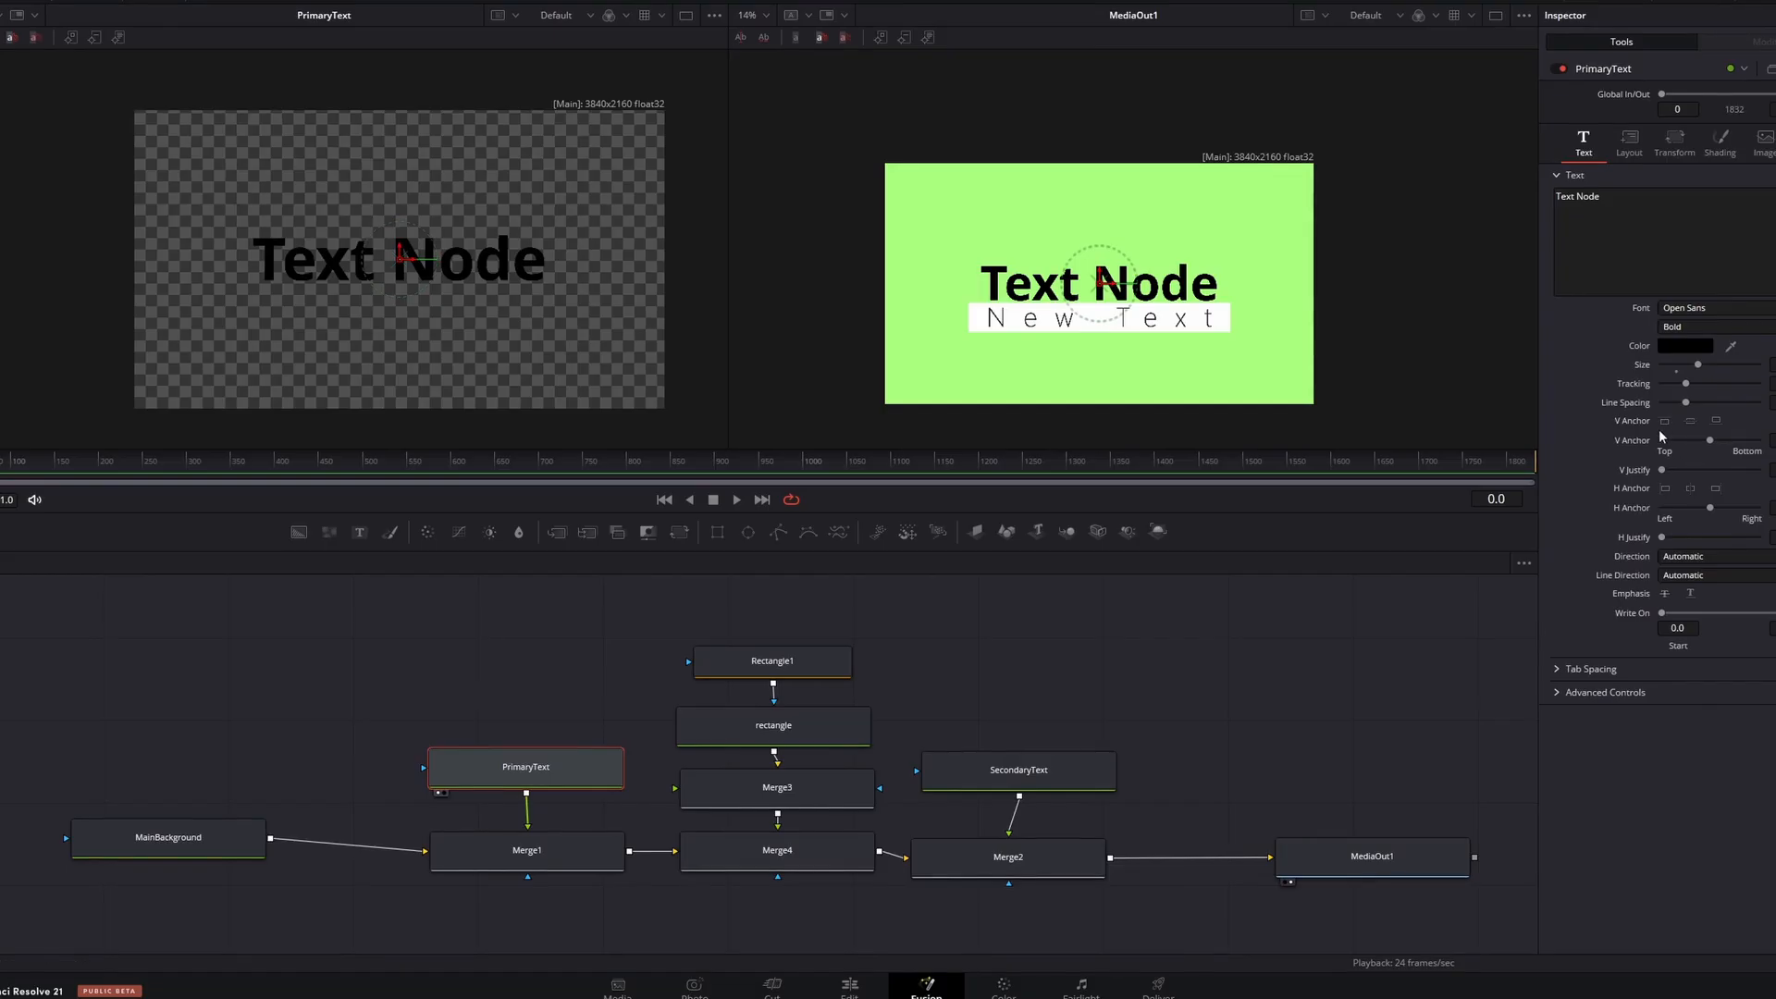
click(1665, 149)
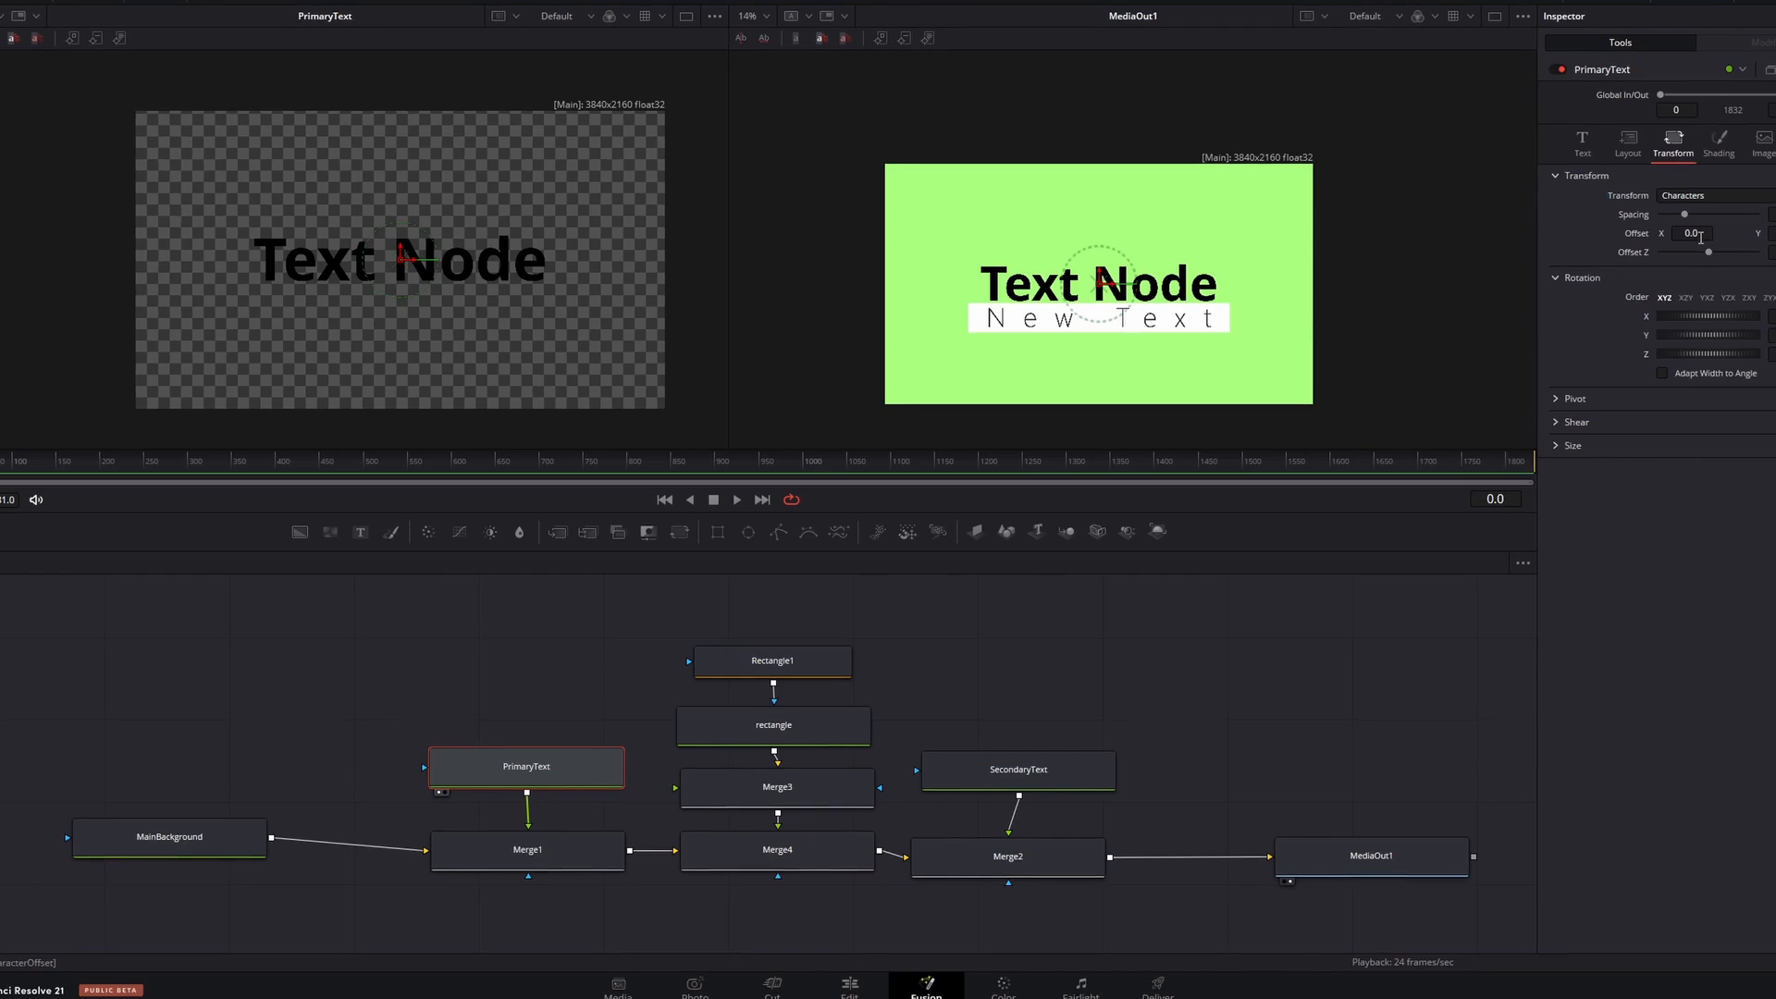
drag(1700, 235, 1656, 238)
double_click(1631, 238)
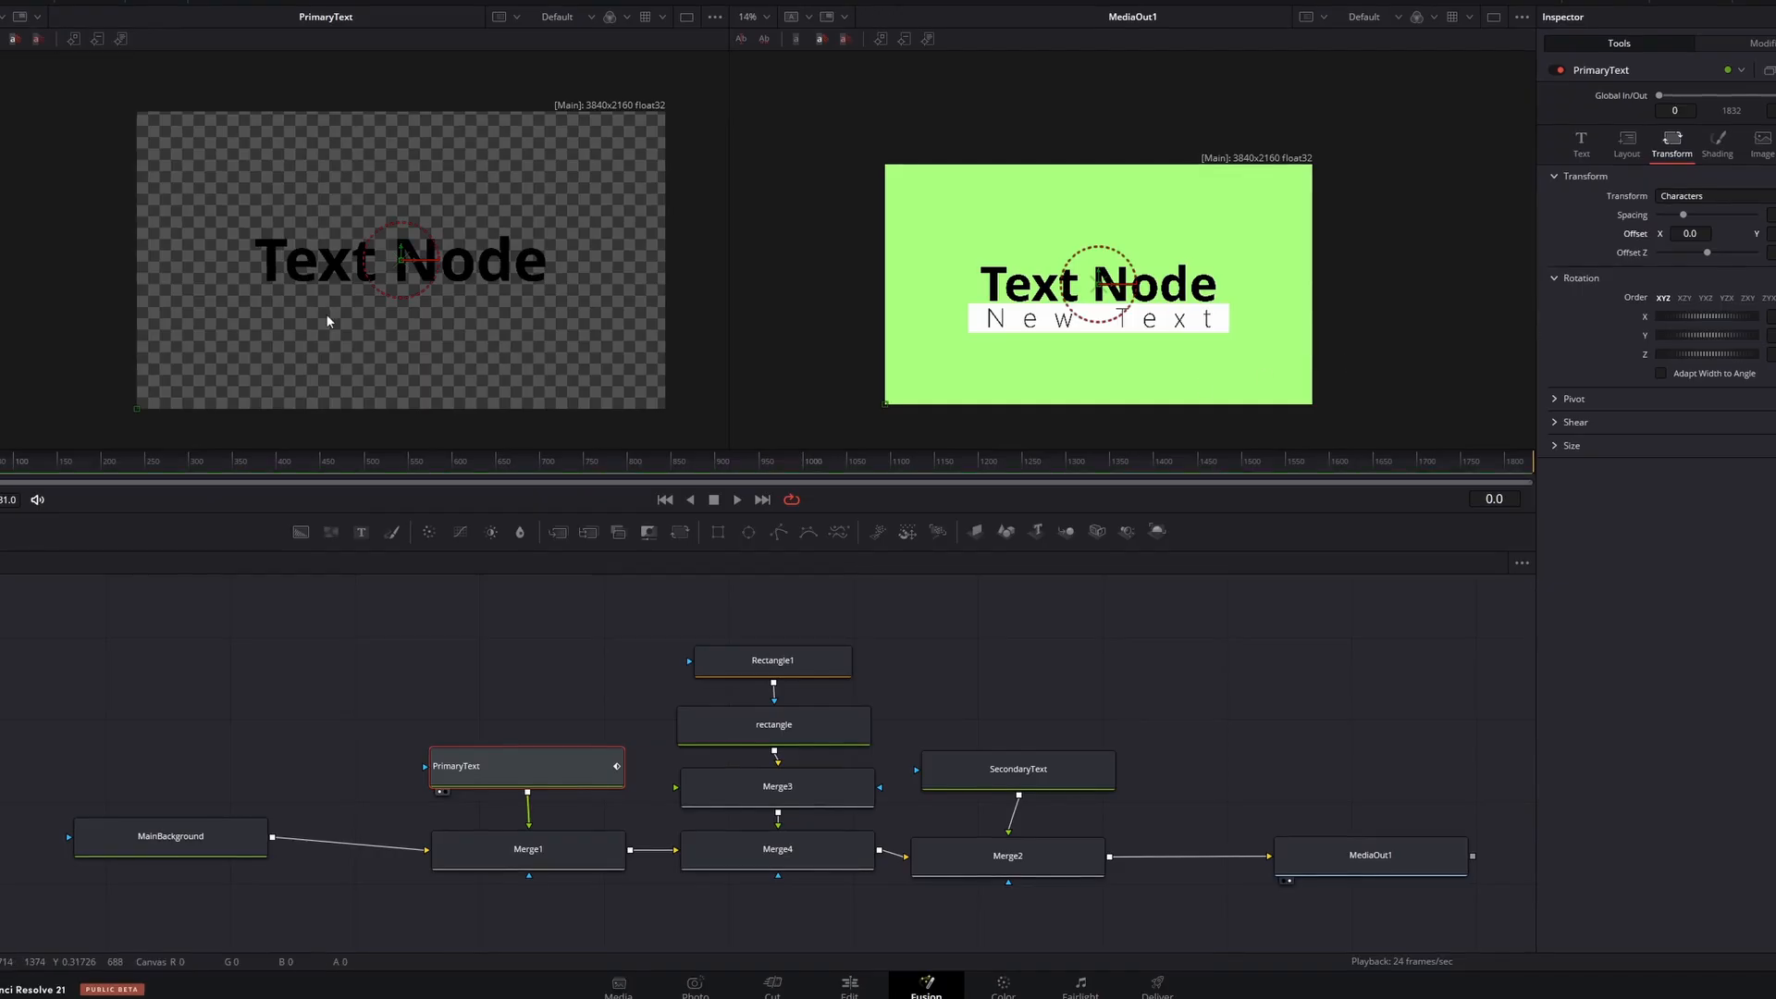
Step: Set PrimaryText's X Offset to -0.817 at frame 0 and play back the title's slide-in
key(space)
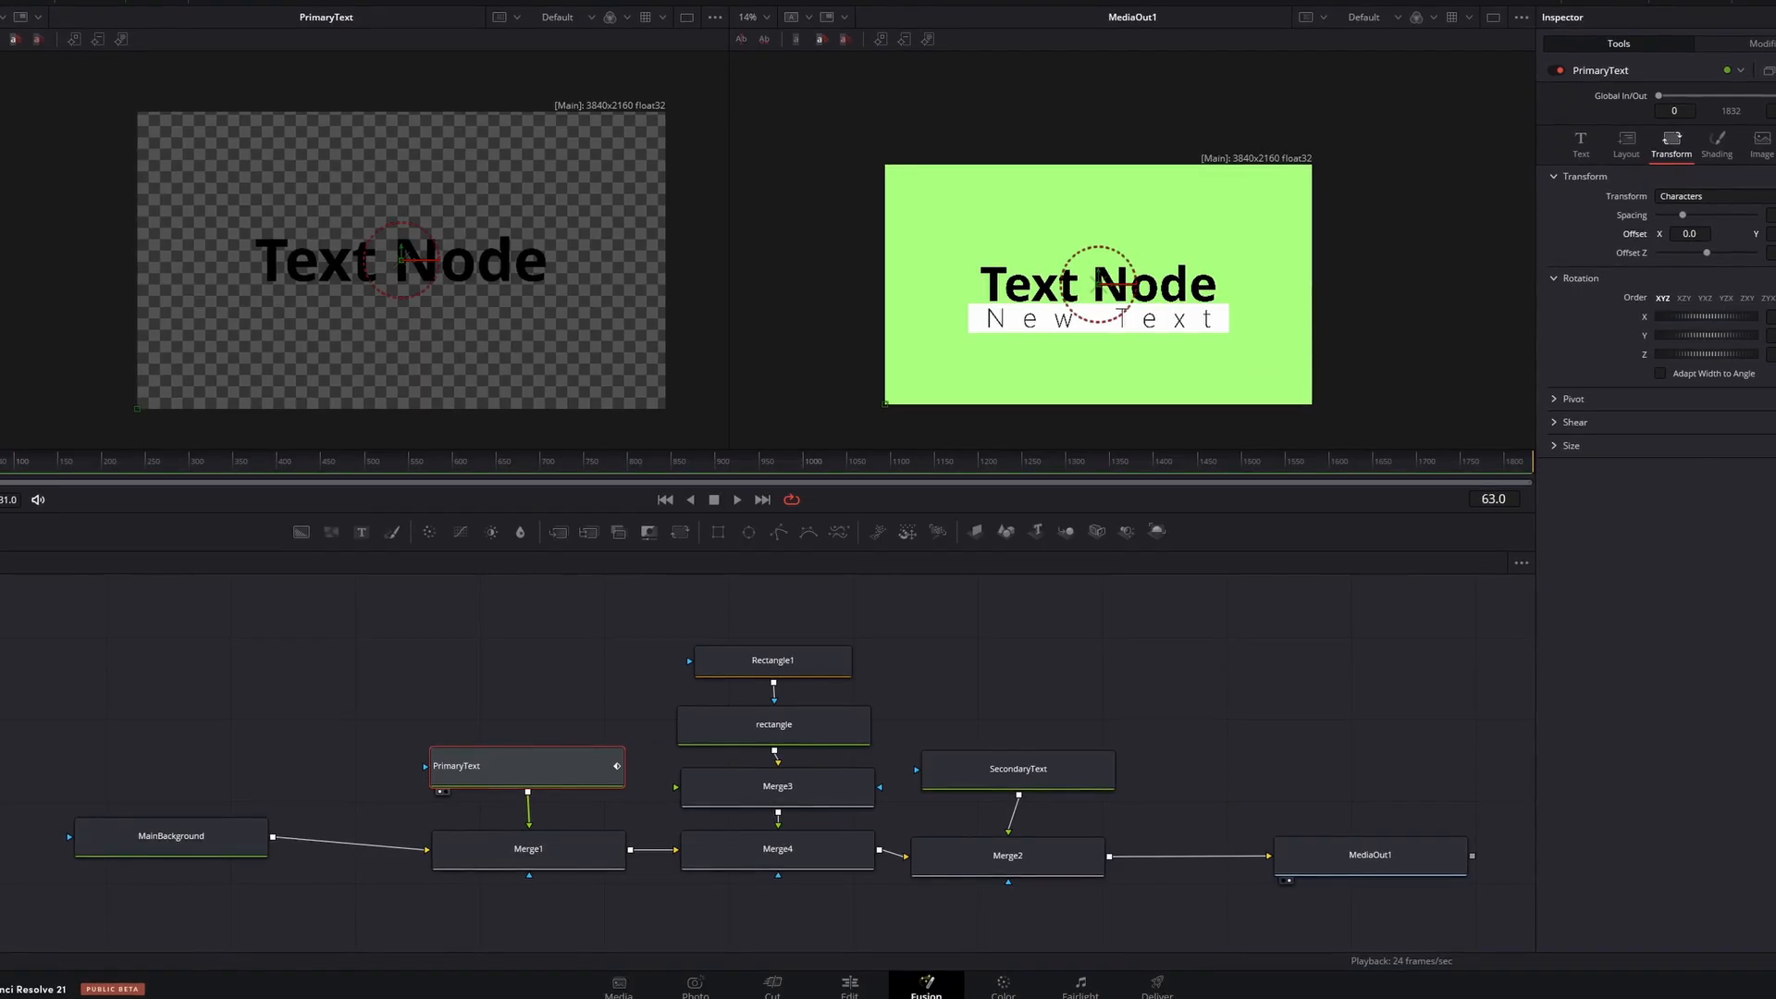
key(space)
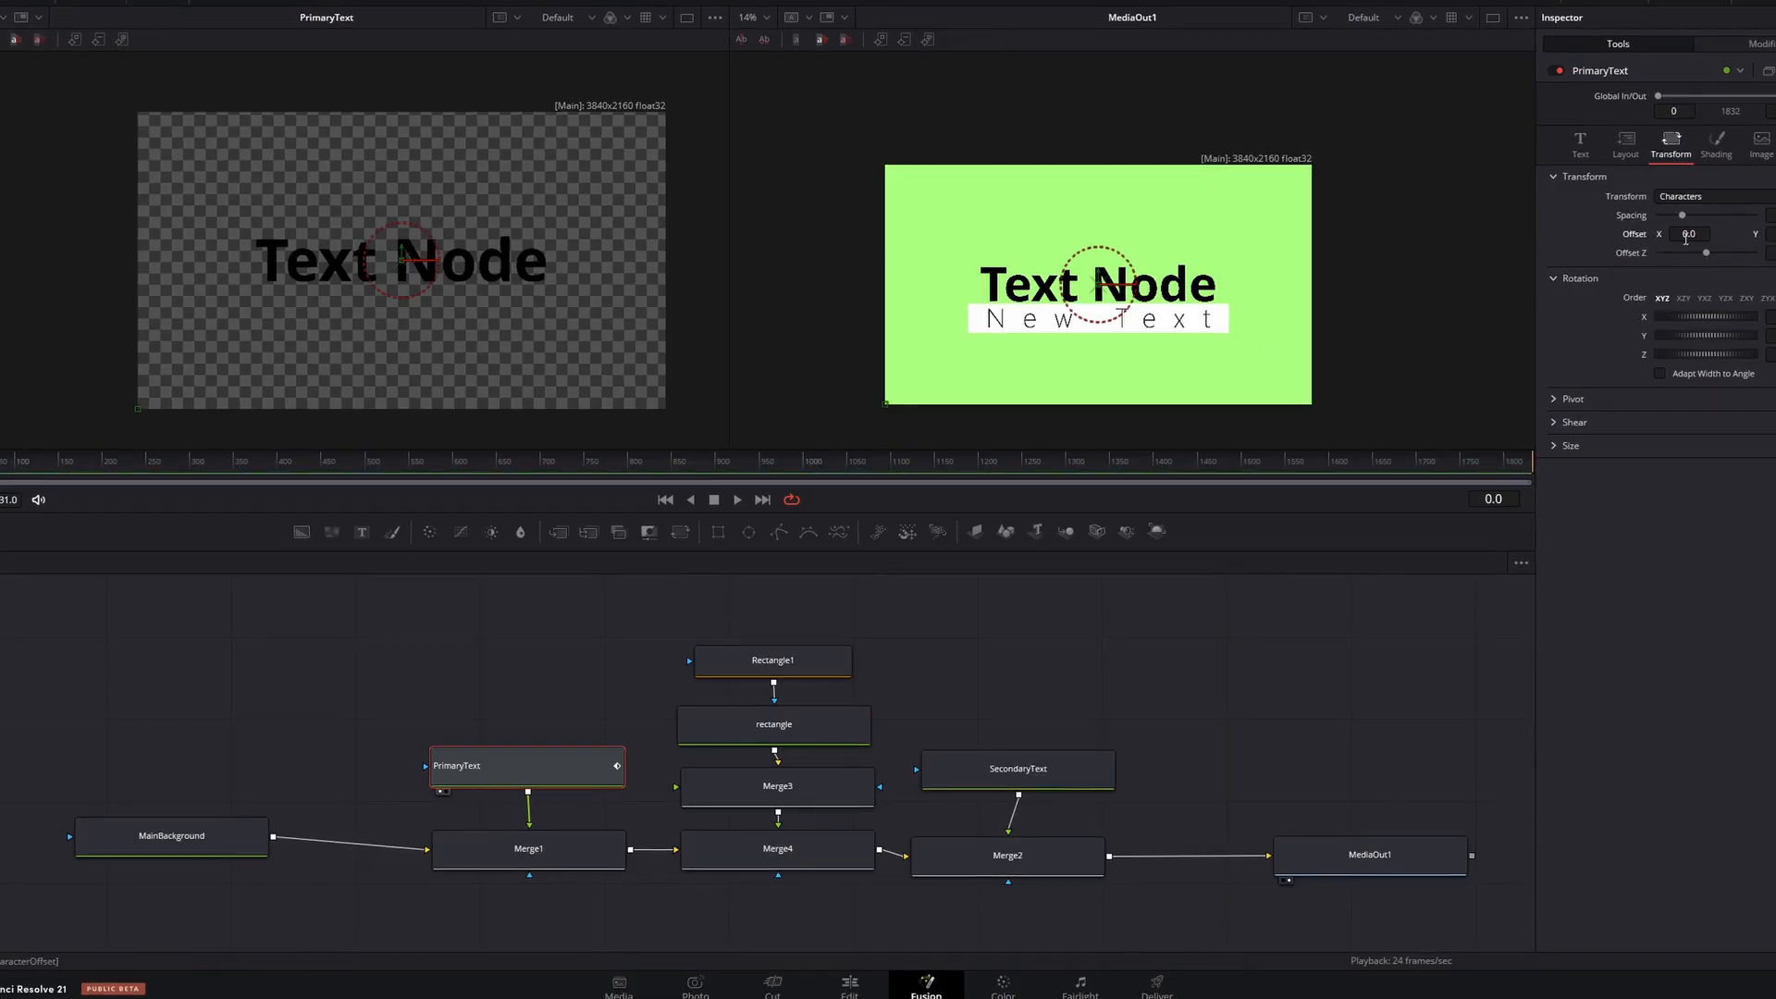
drag(1689, 236, 1598, 236)
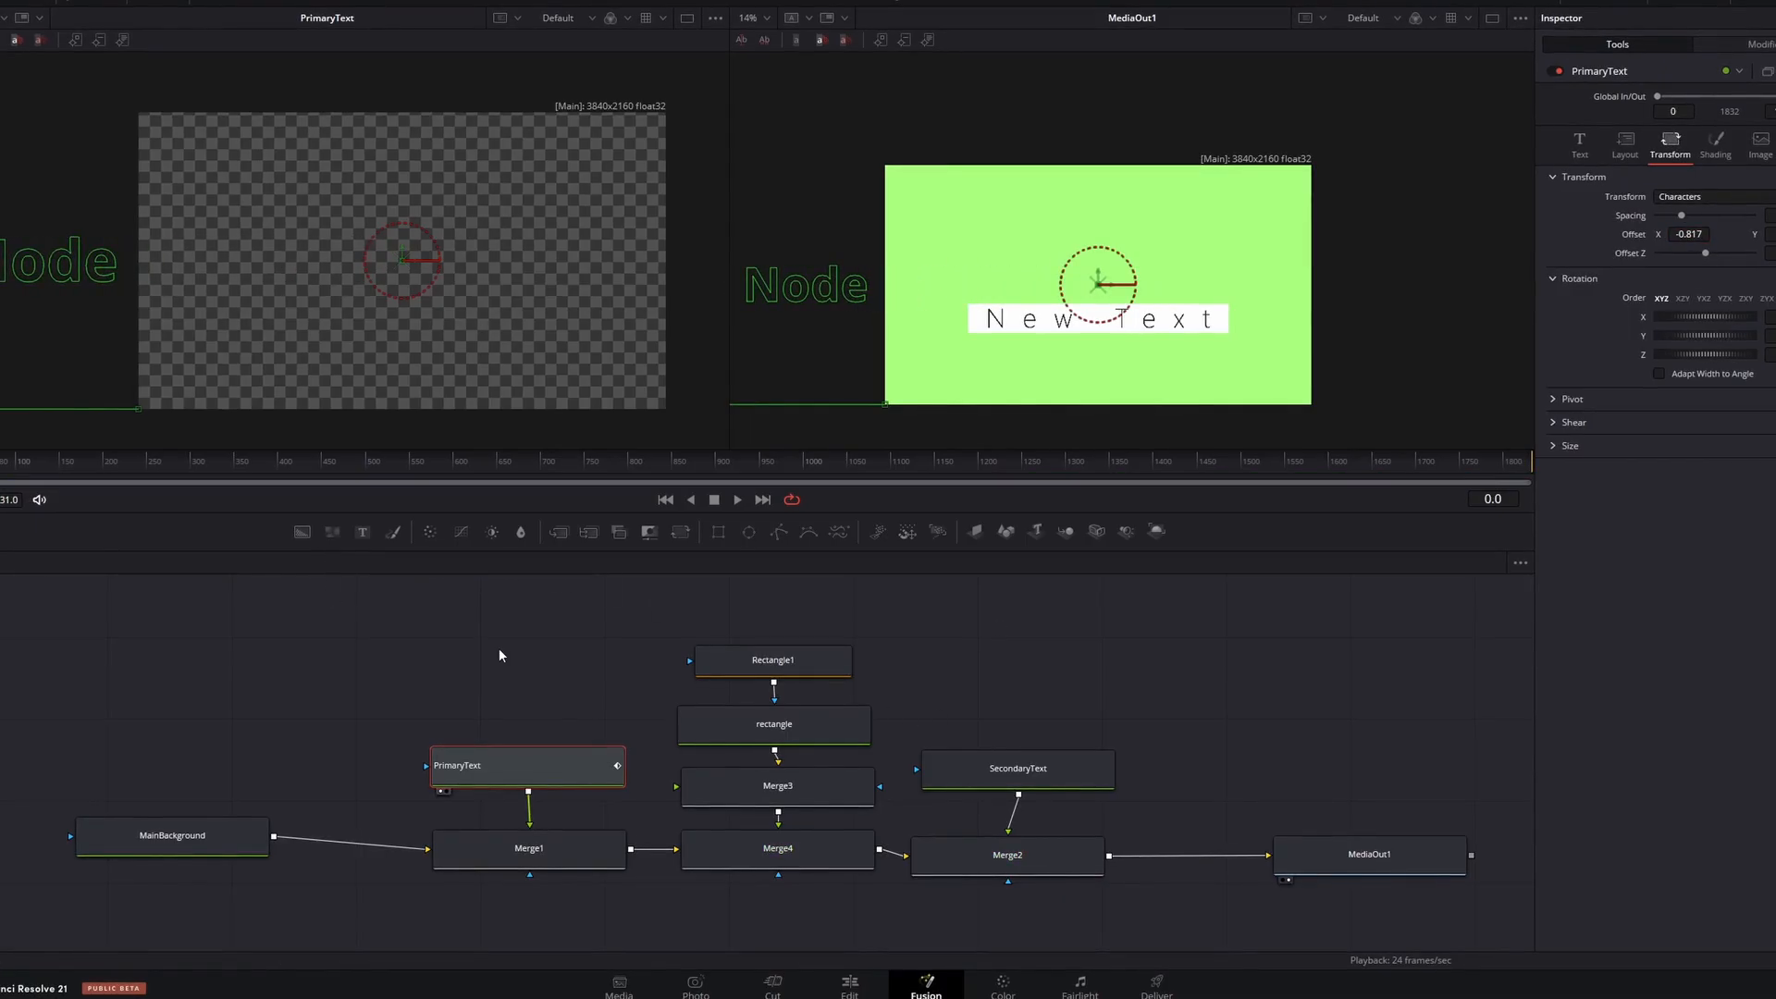
key(space)
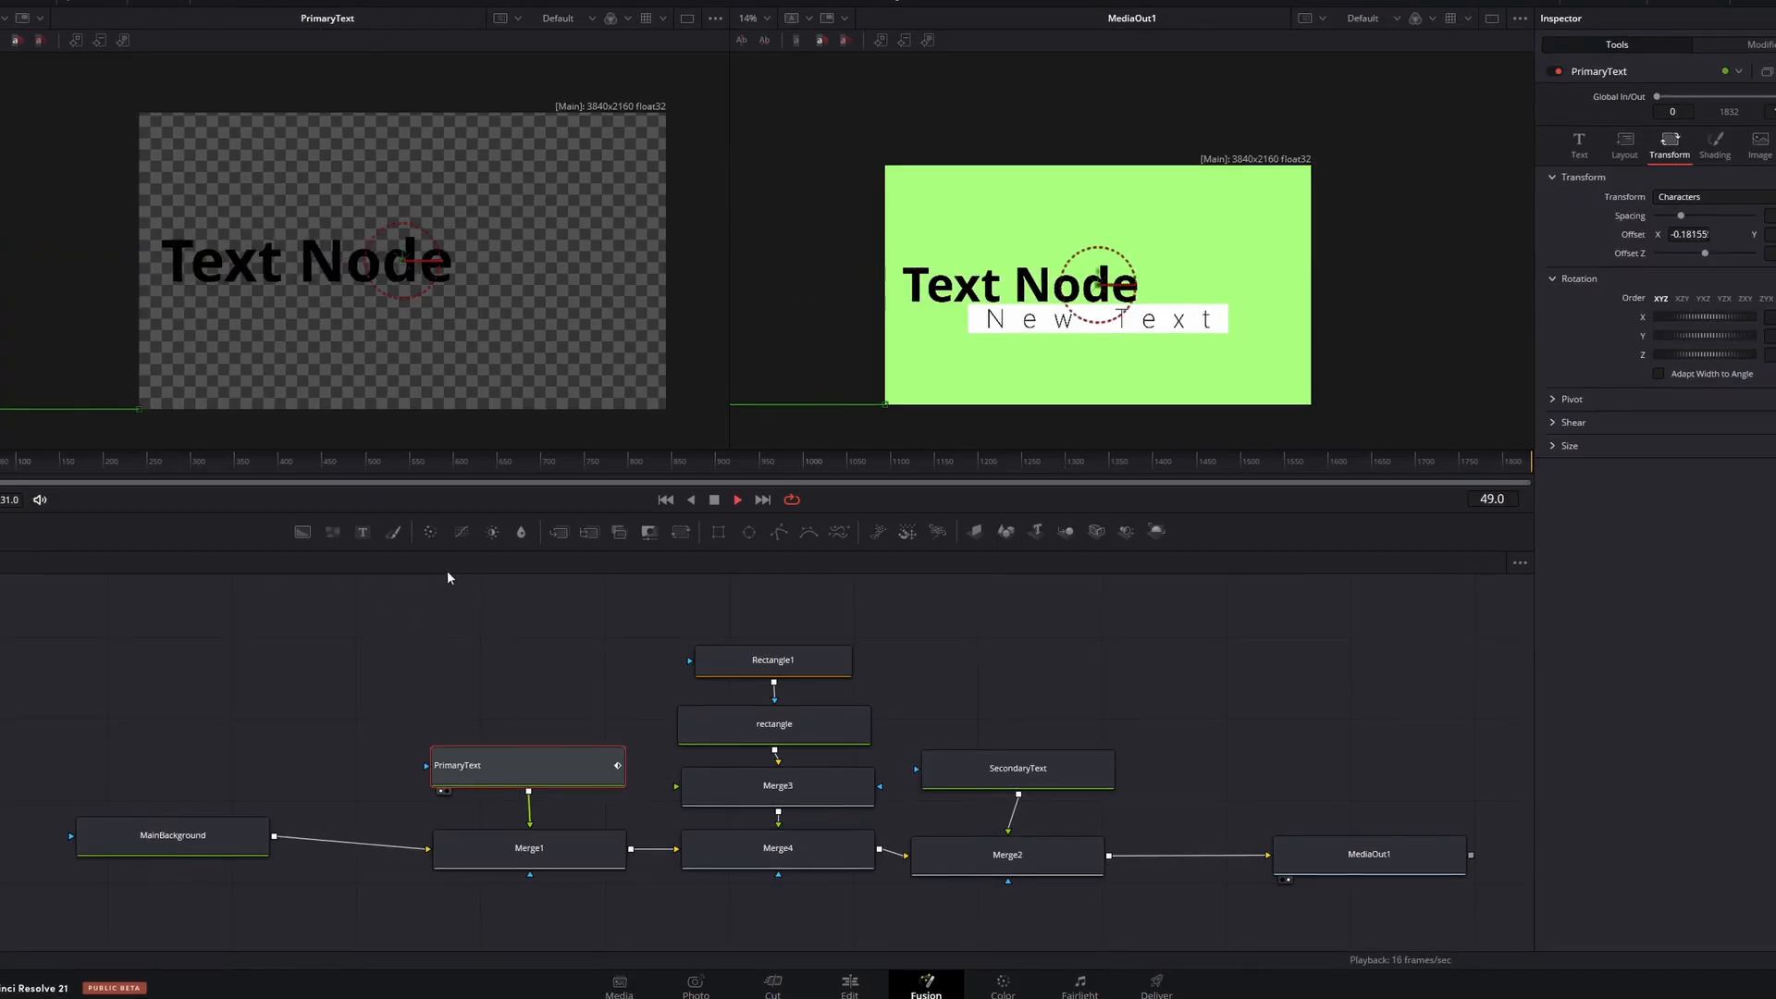
key(space)
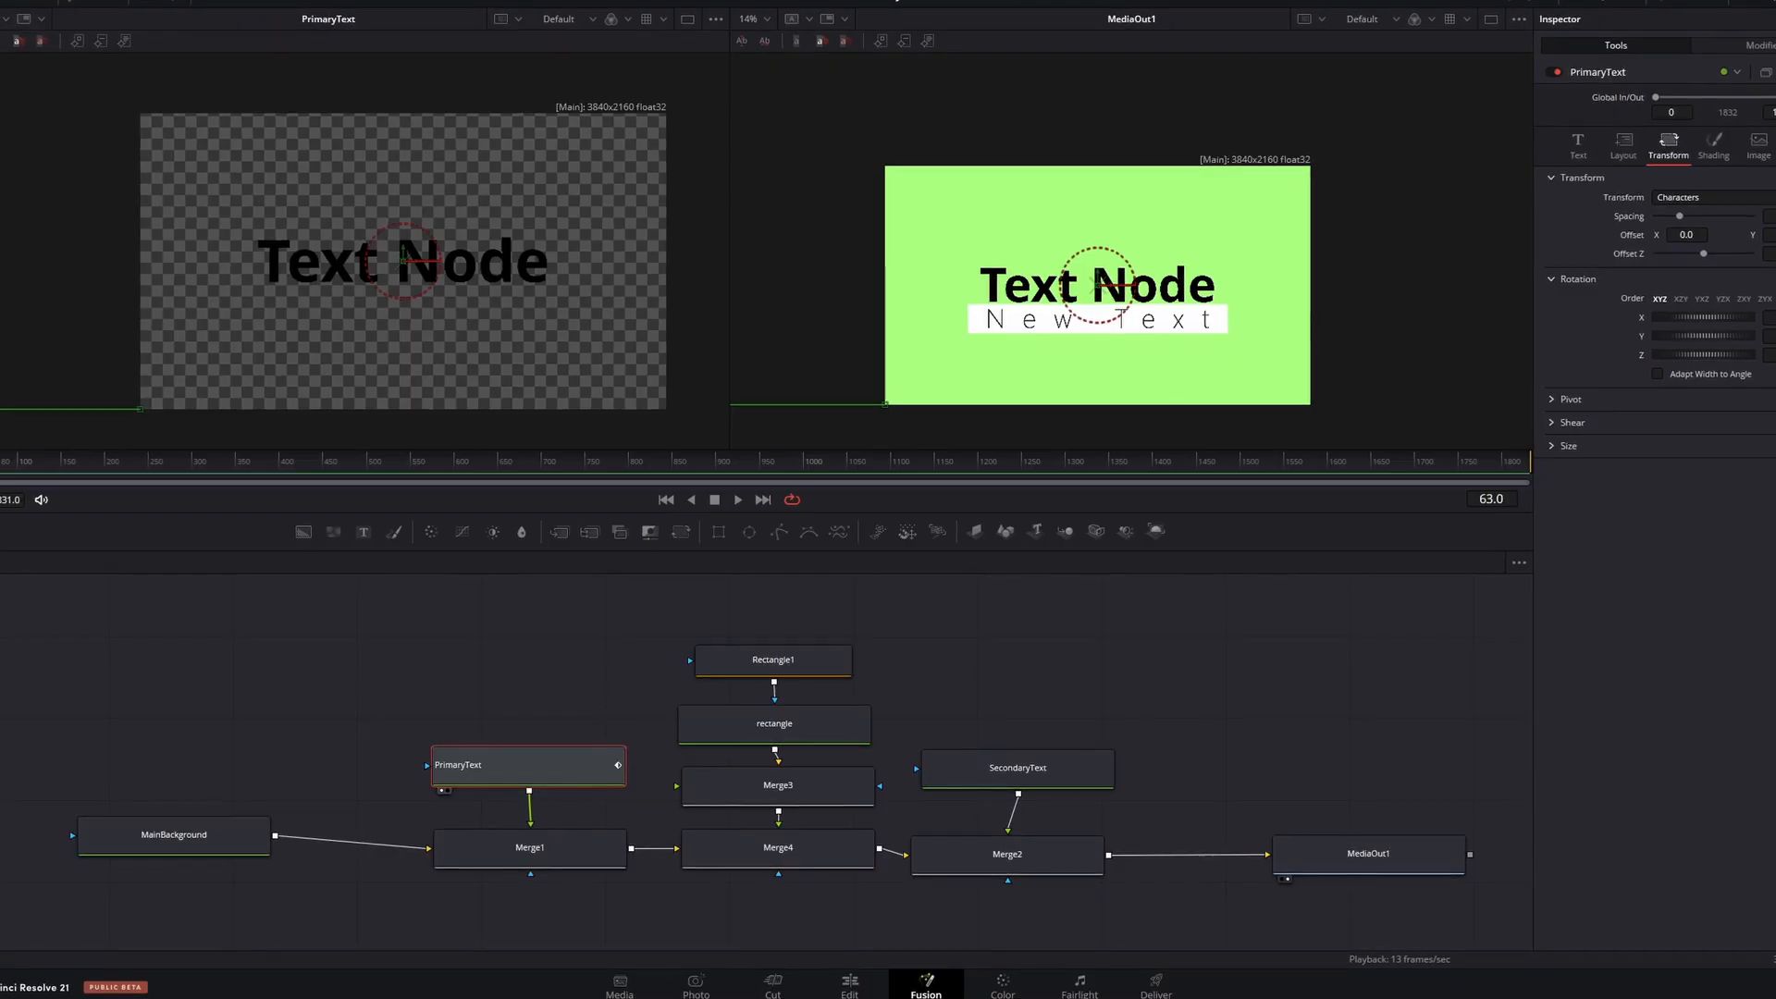
Step: Show PrimaryText's Character Offset keyframes in the Keyframes editor, fit the full time range and select the second keyframe
click(1595, 2)
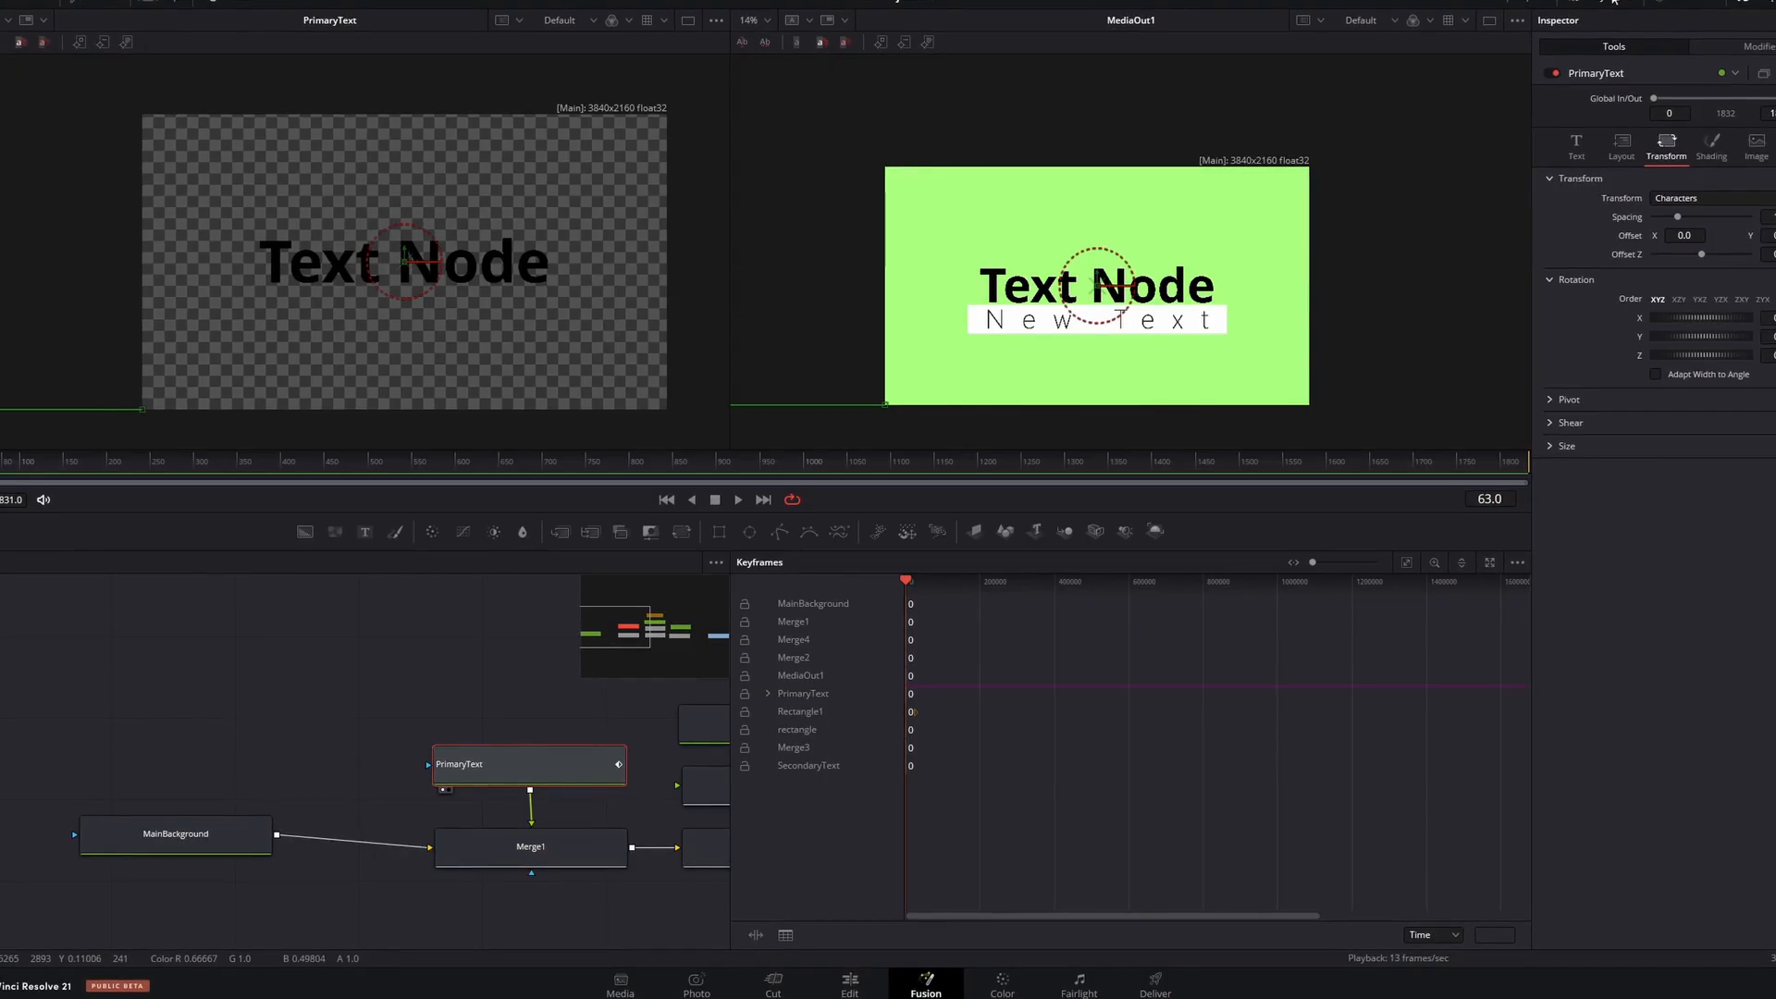
click(769, 694)
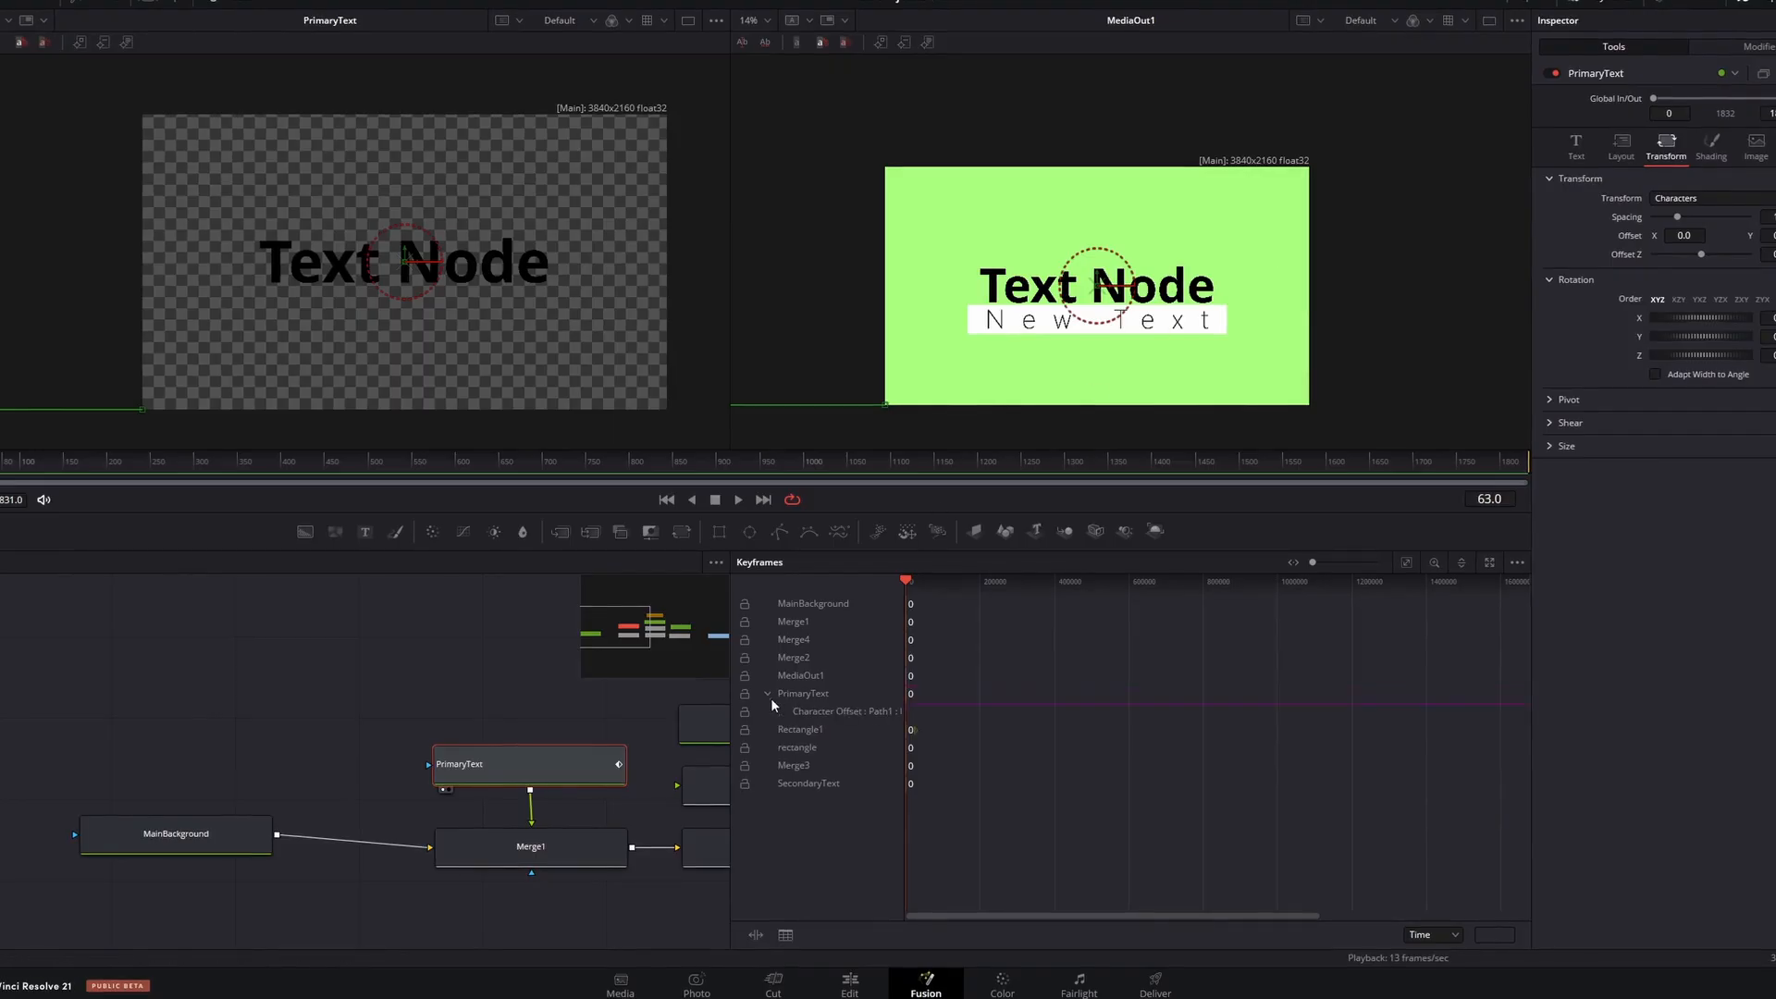
click(1141, 670)
click(1406, 562)
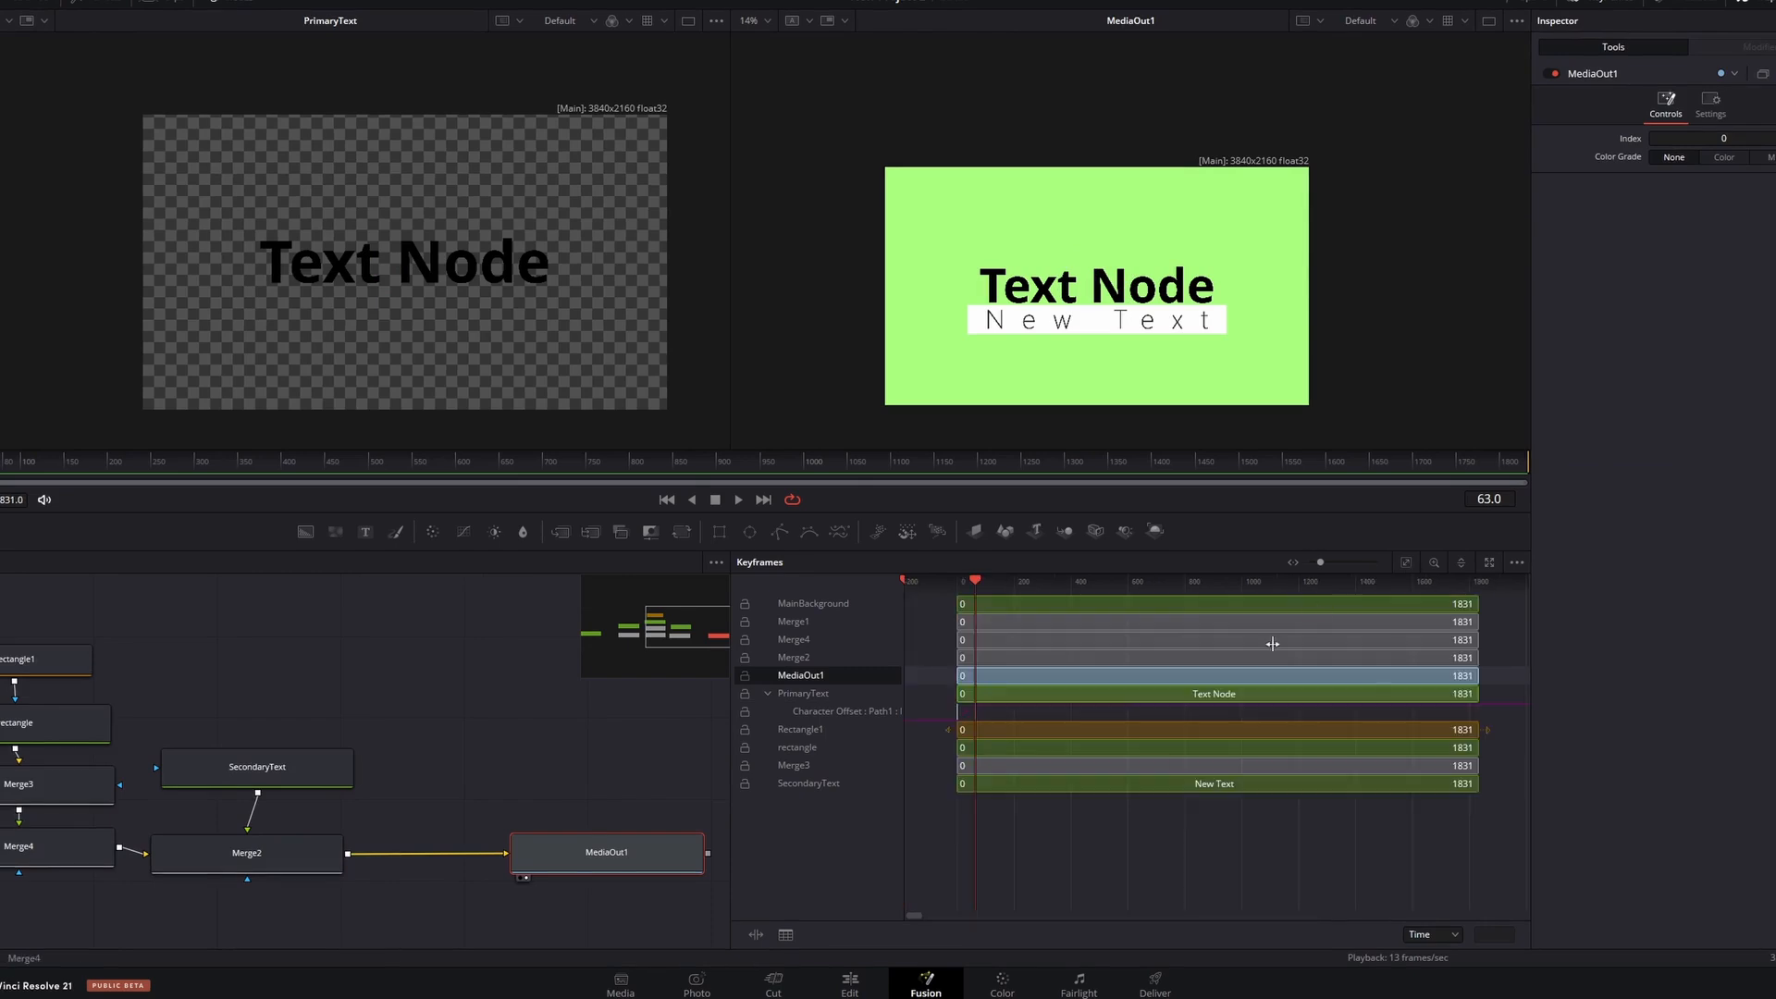
click(965, 720)
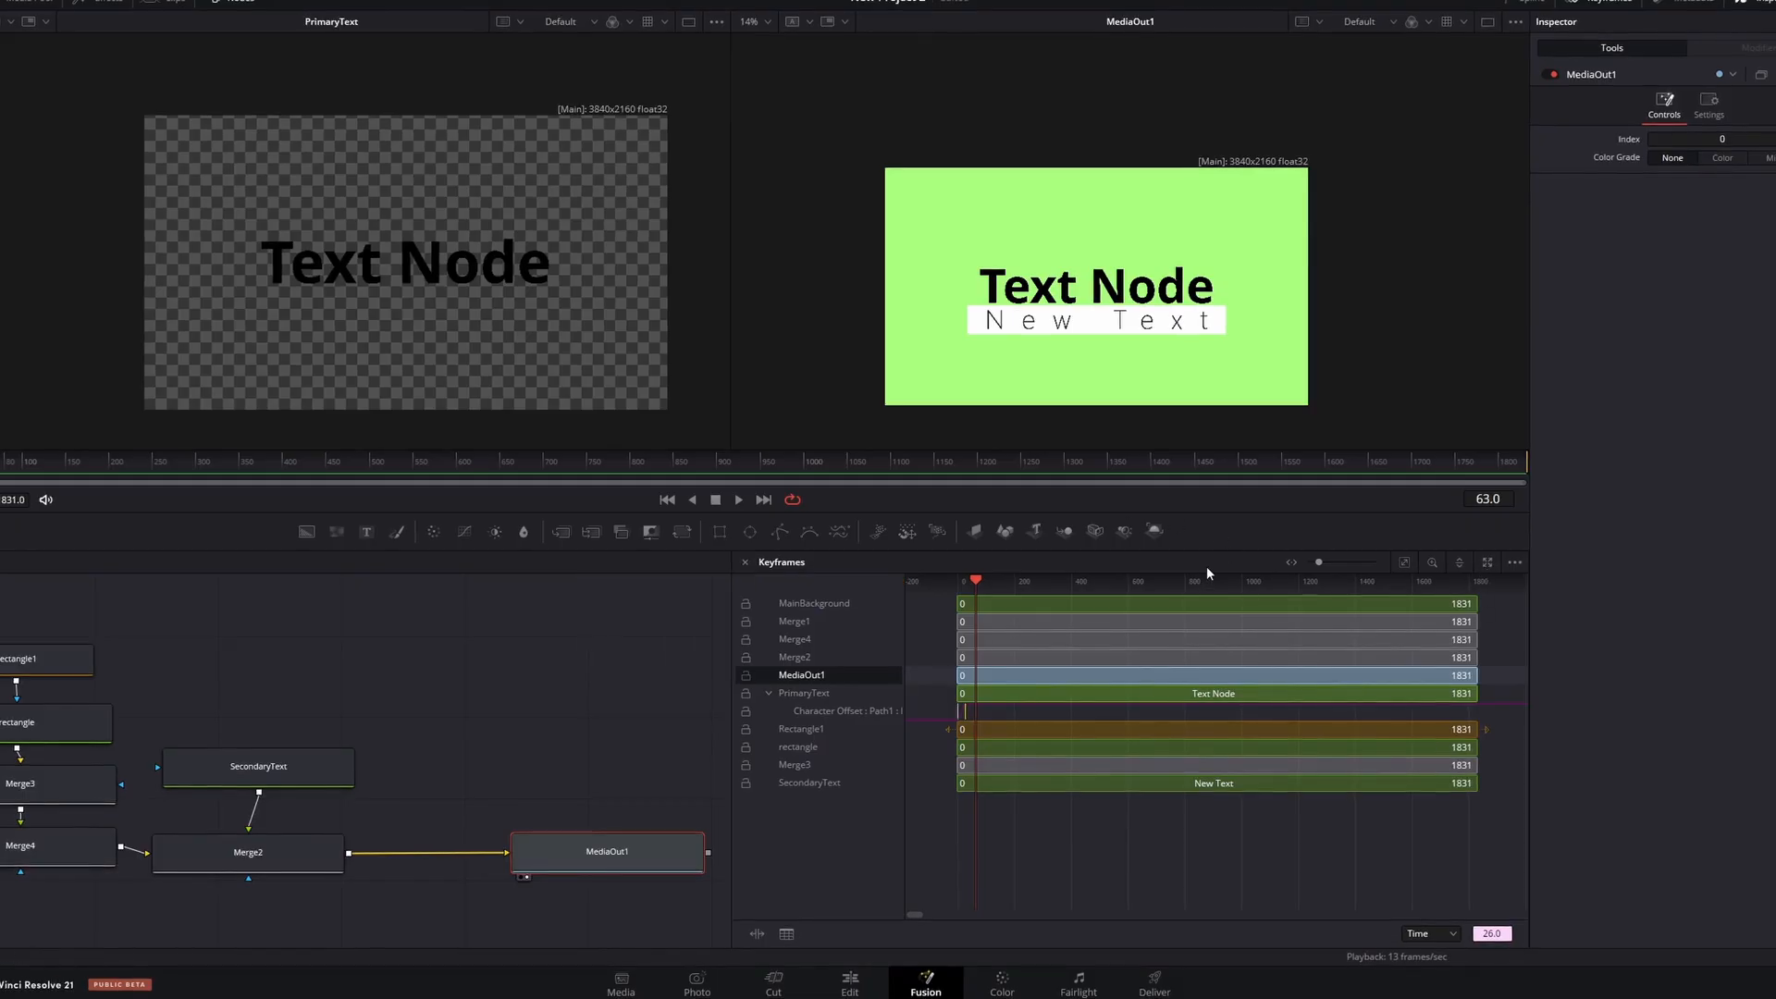
Step: Float the Keyframes editor over the viewers, widen it, fit its time range again and close it
drag(923, 564, 600, 310)
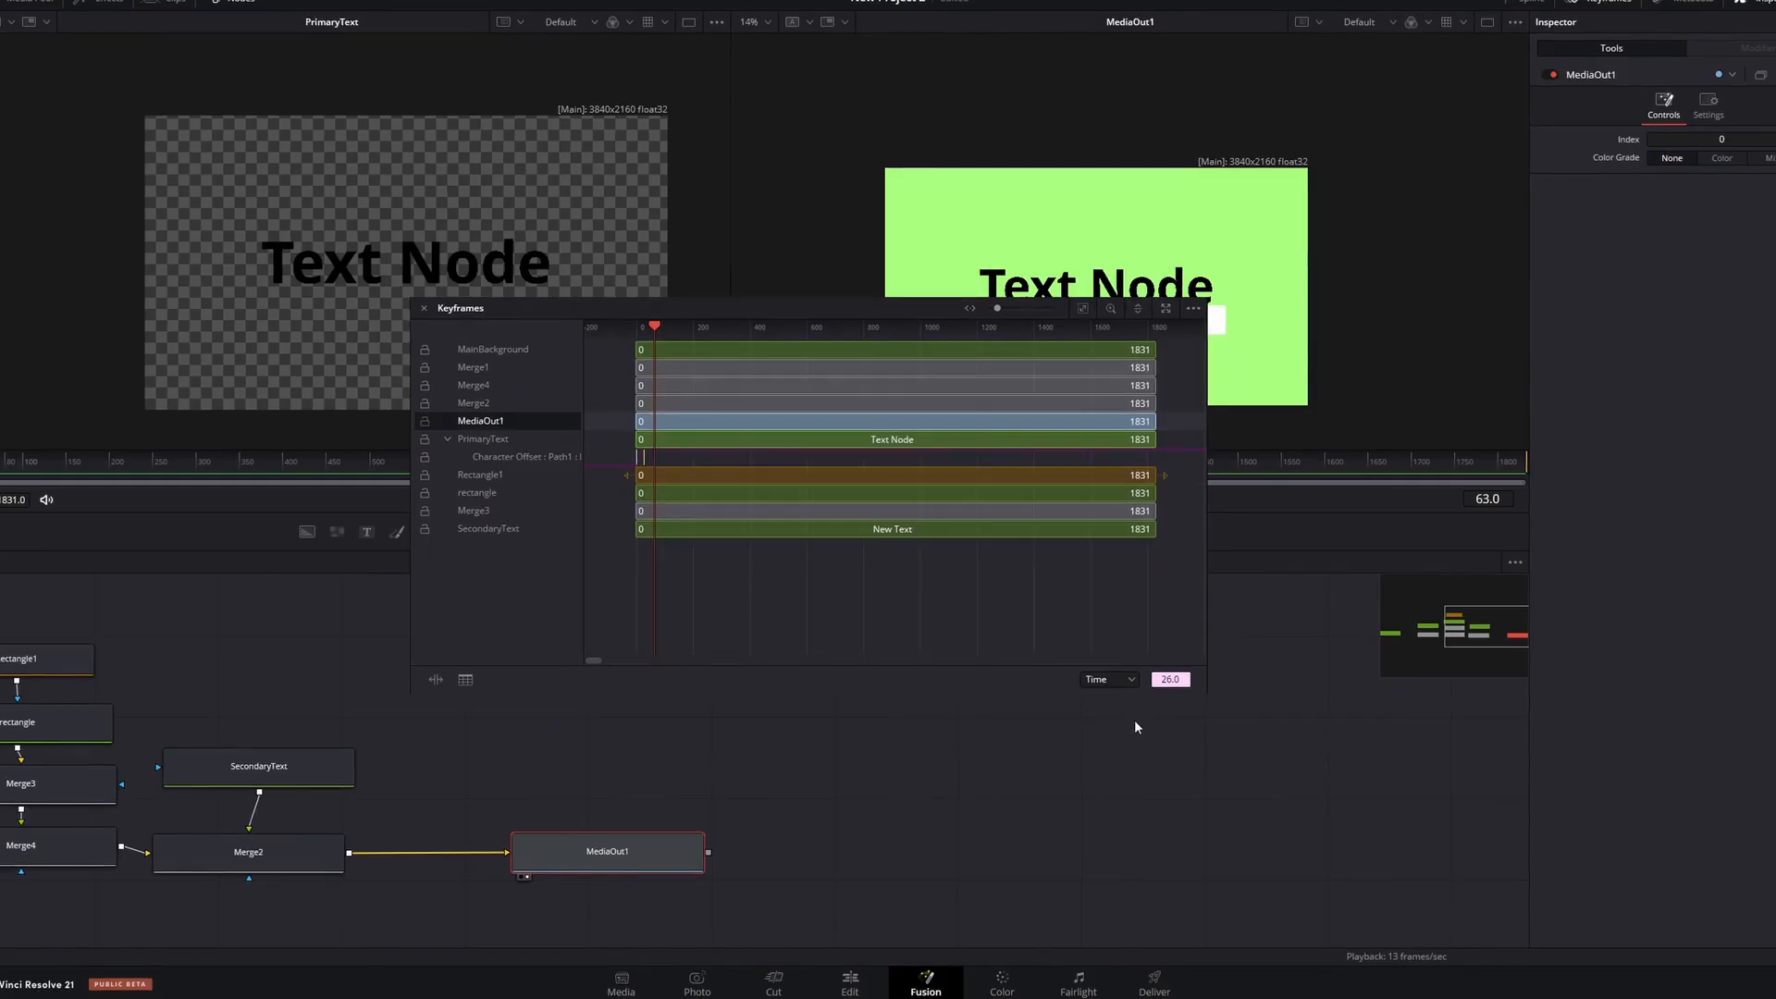
drag(1208, 481, 1360, 481)
scroll(1108, 448, up, 3)
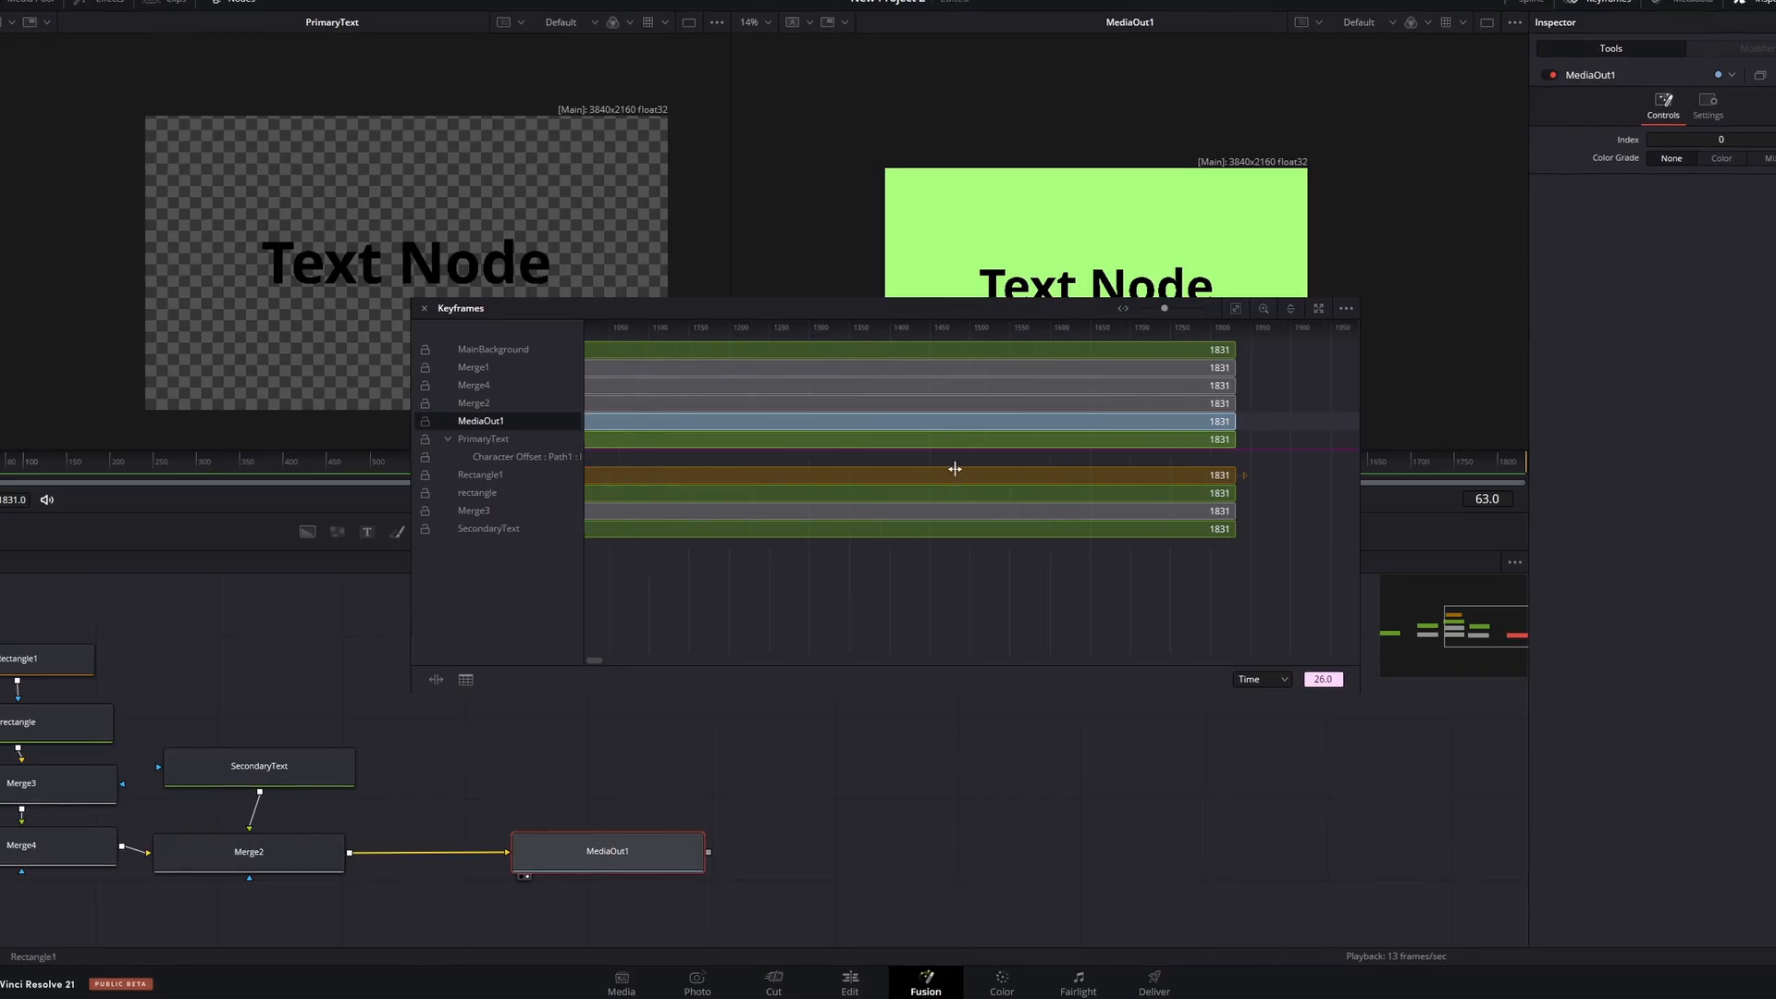
drag(597, 660, 592, 665)
click(1235, 309)
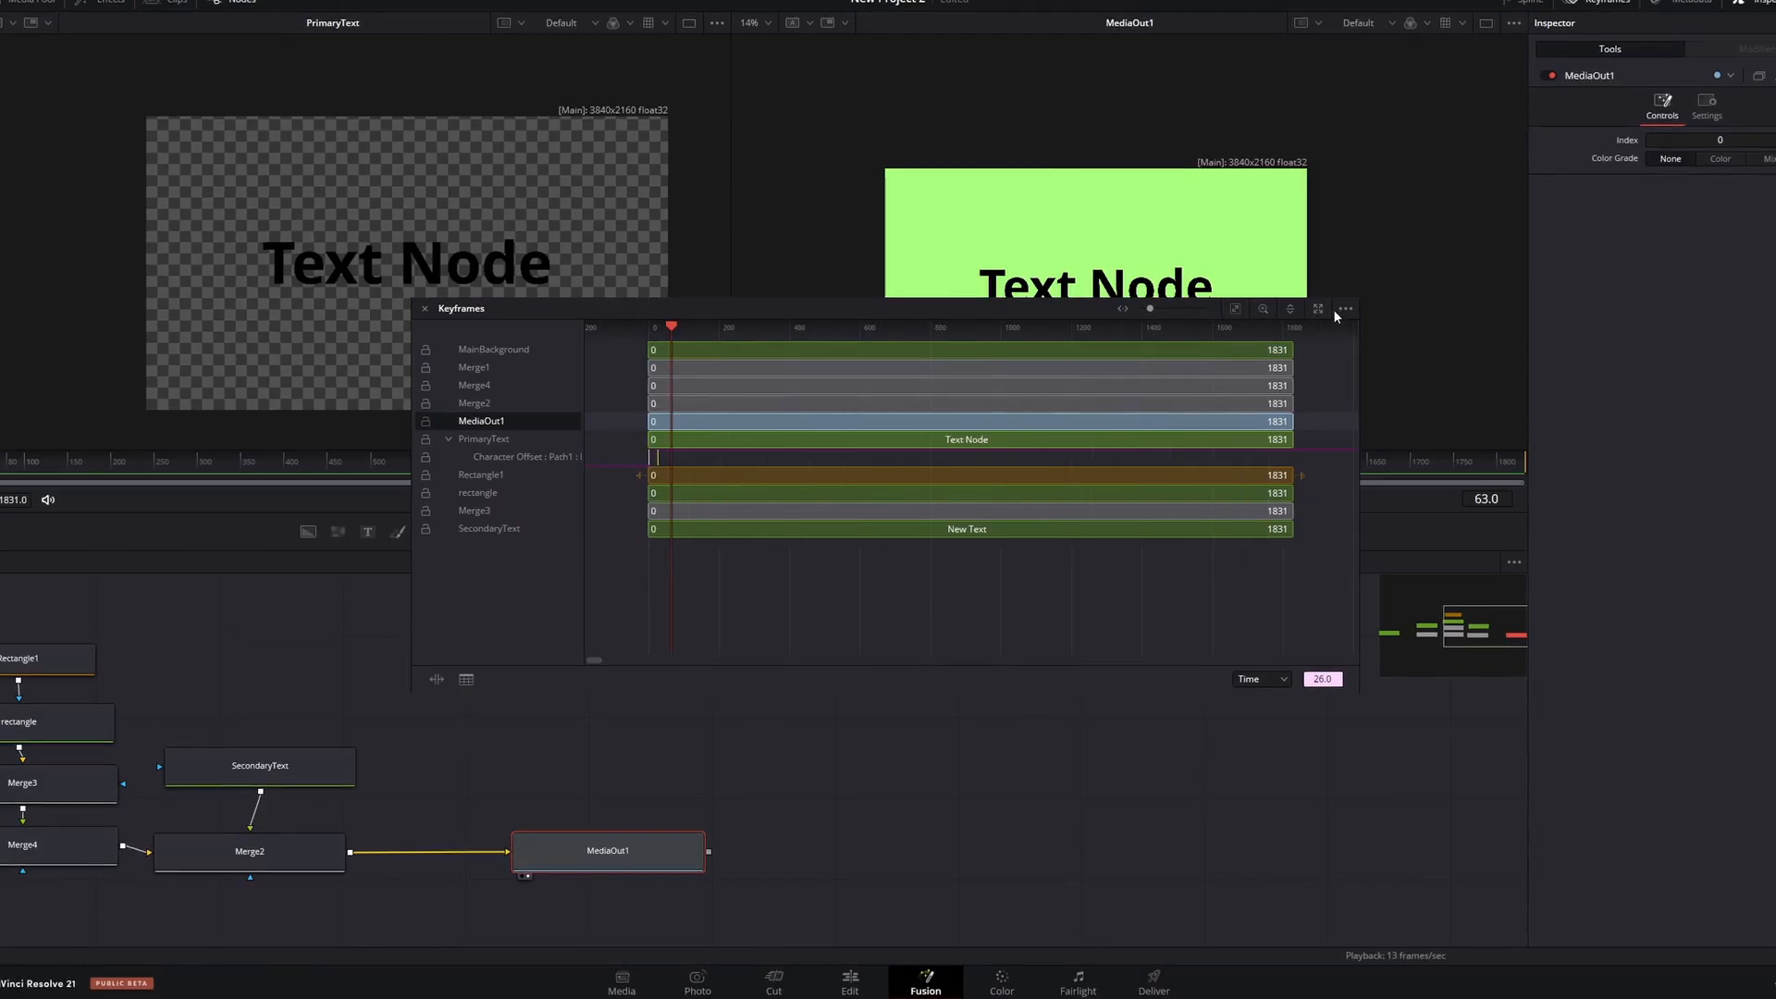
click(426, 308)
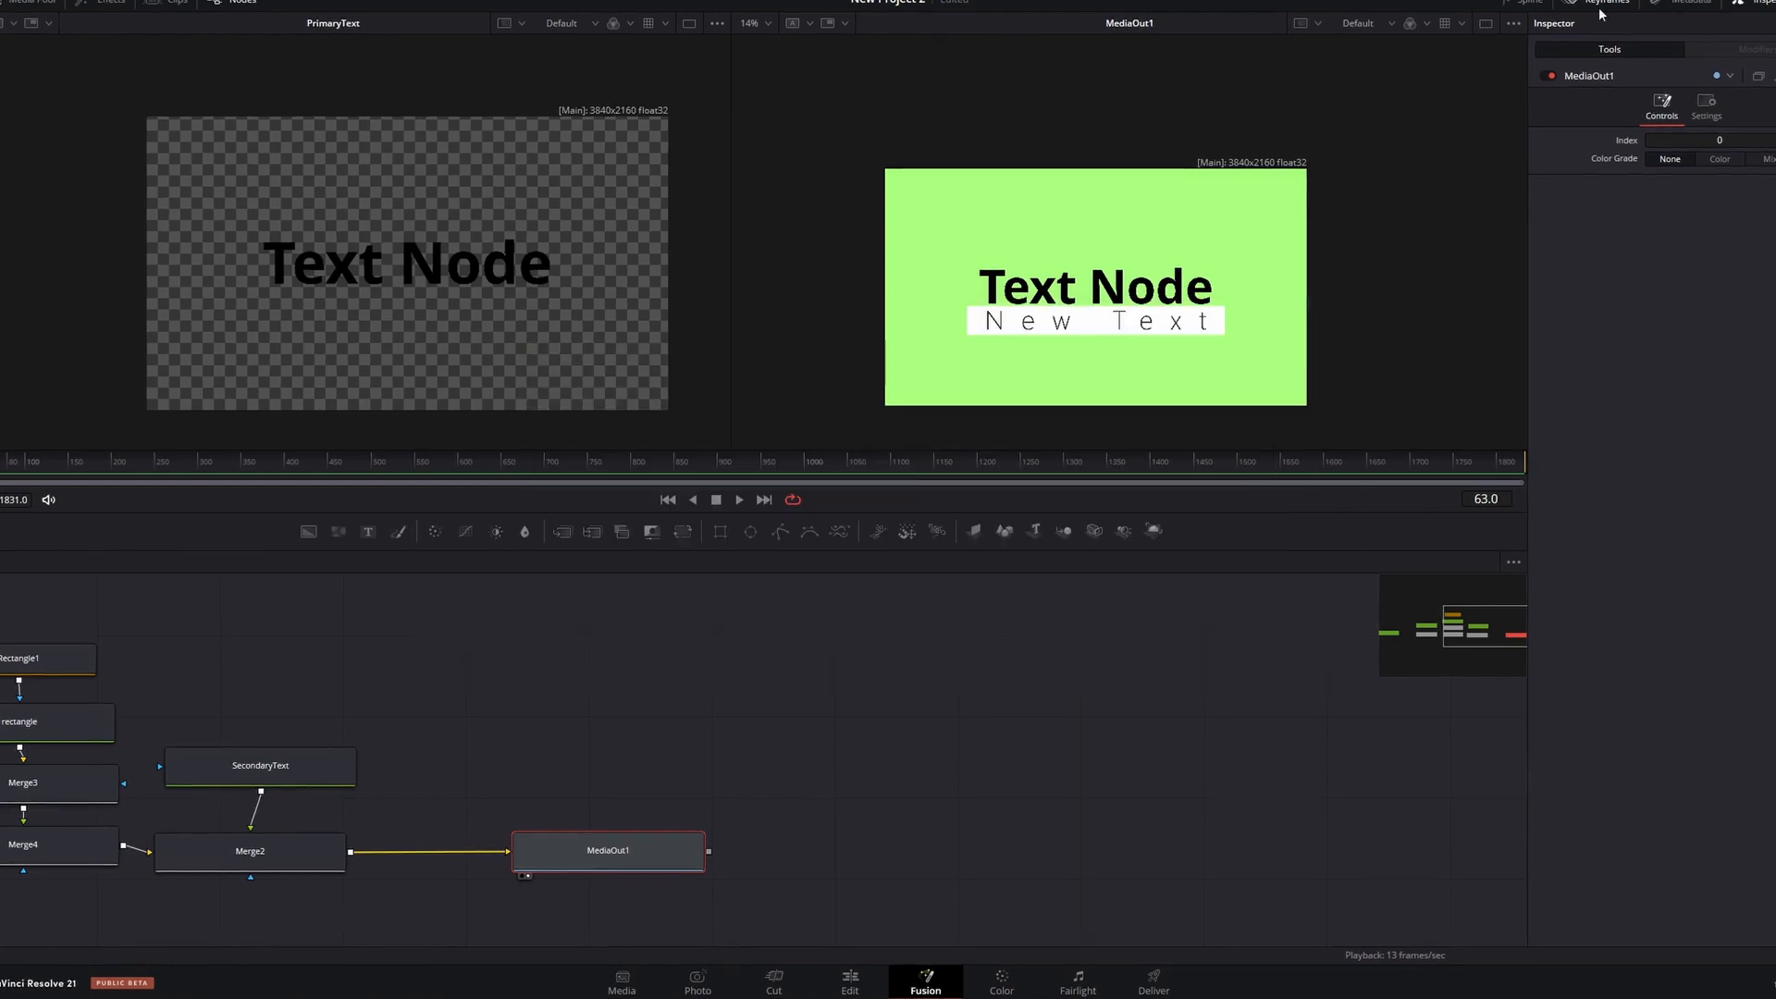
Step: Bring the whole node graph into view and play the PrimaryText animation from its start
scroll(594, 853, up, 2)
scroll(818, 737, down, 3)
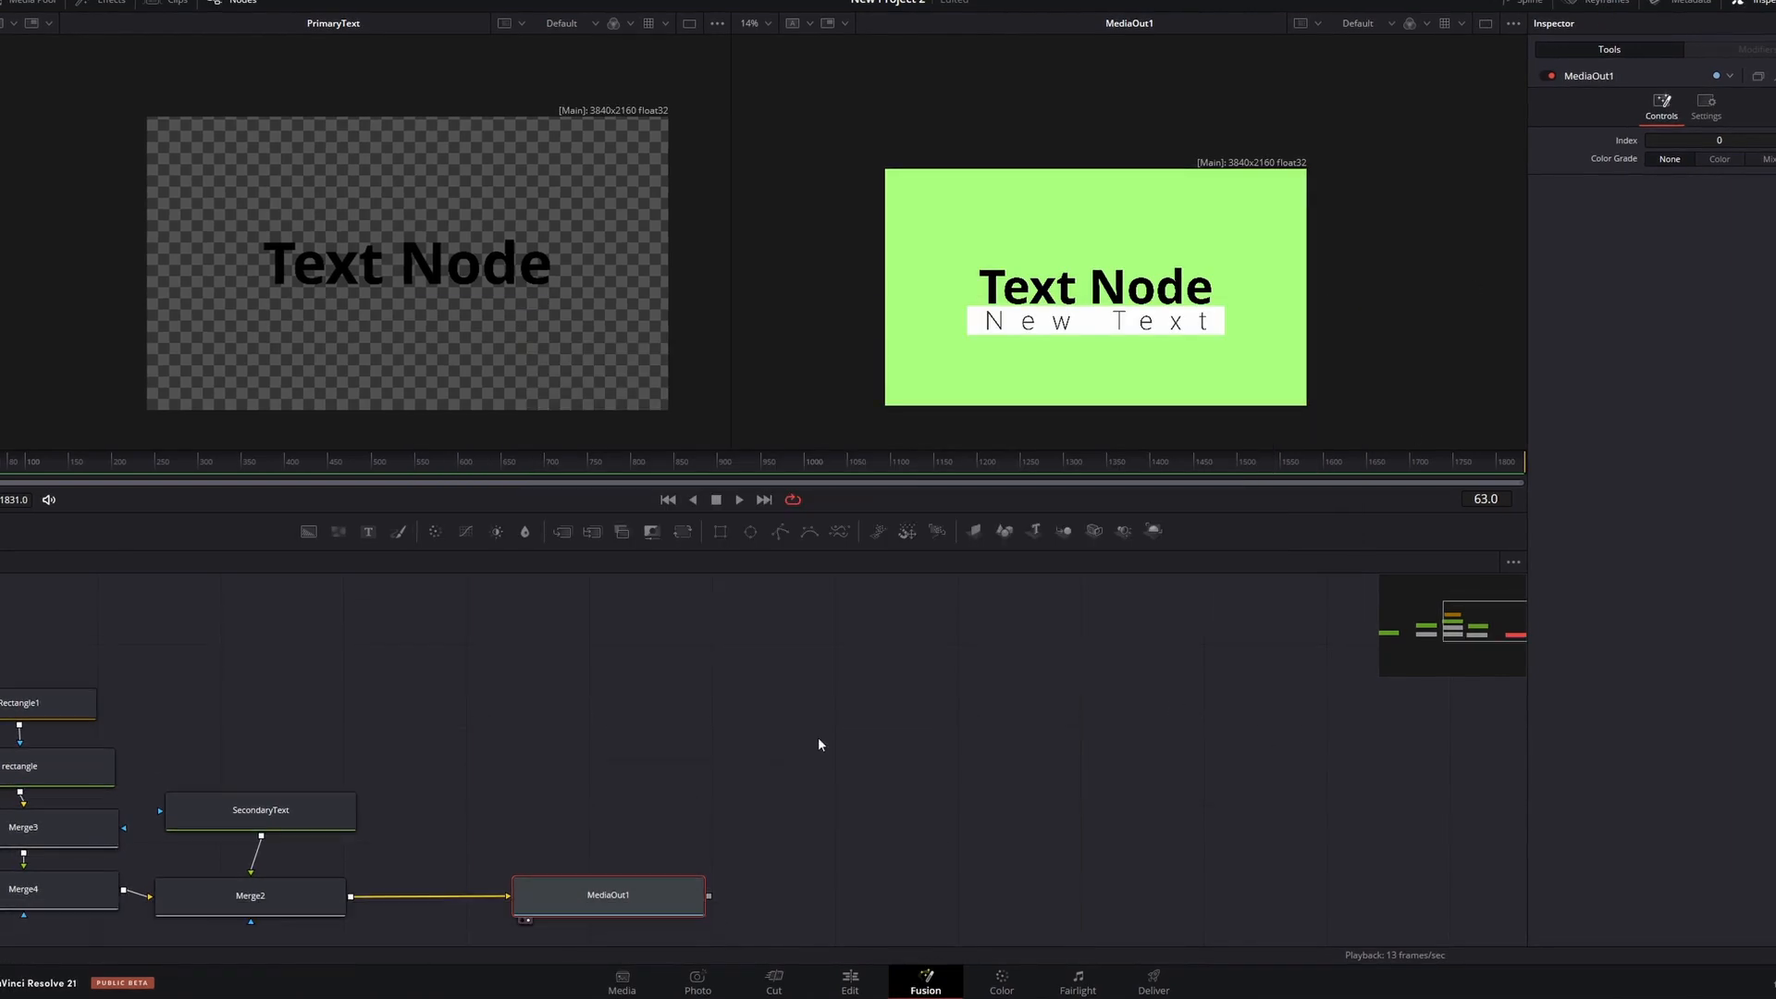
scroll(873, 741, down, 2)
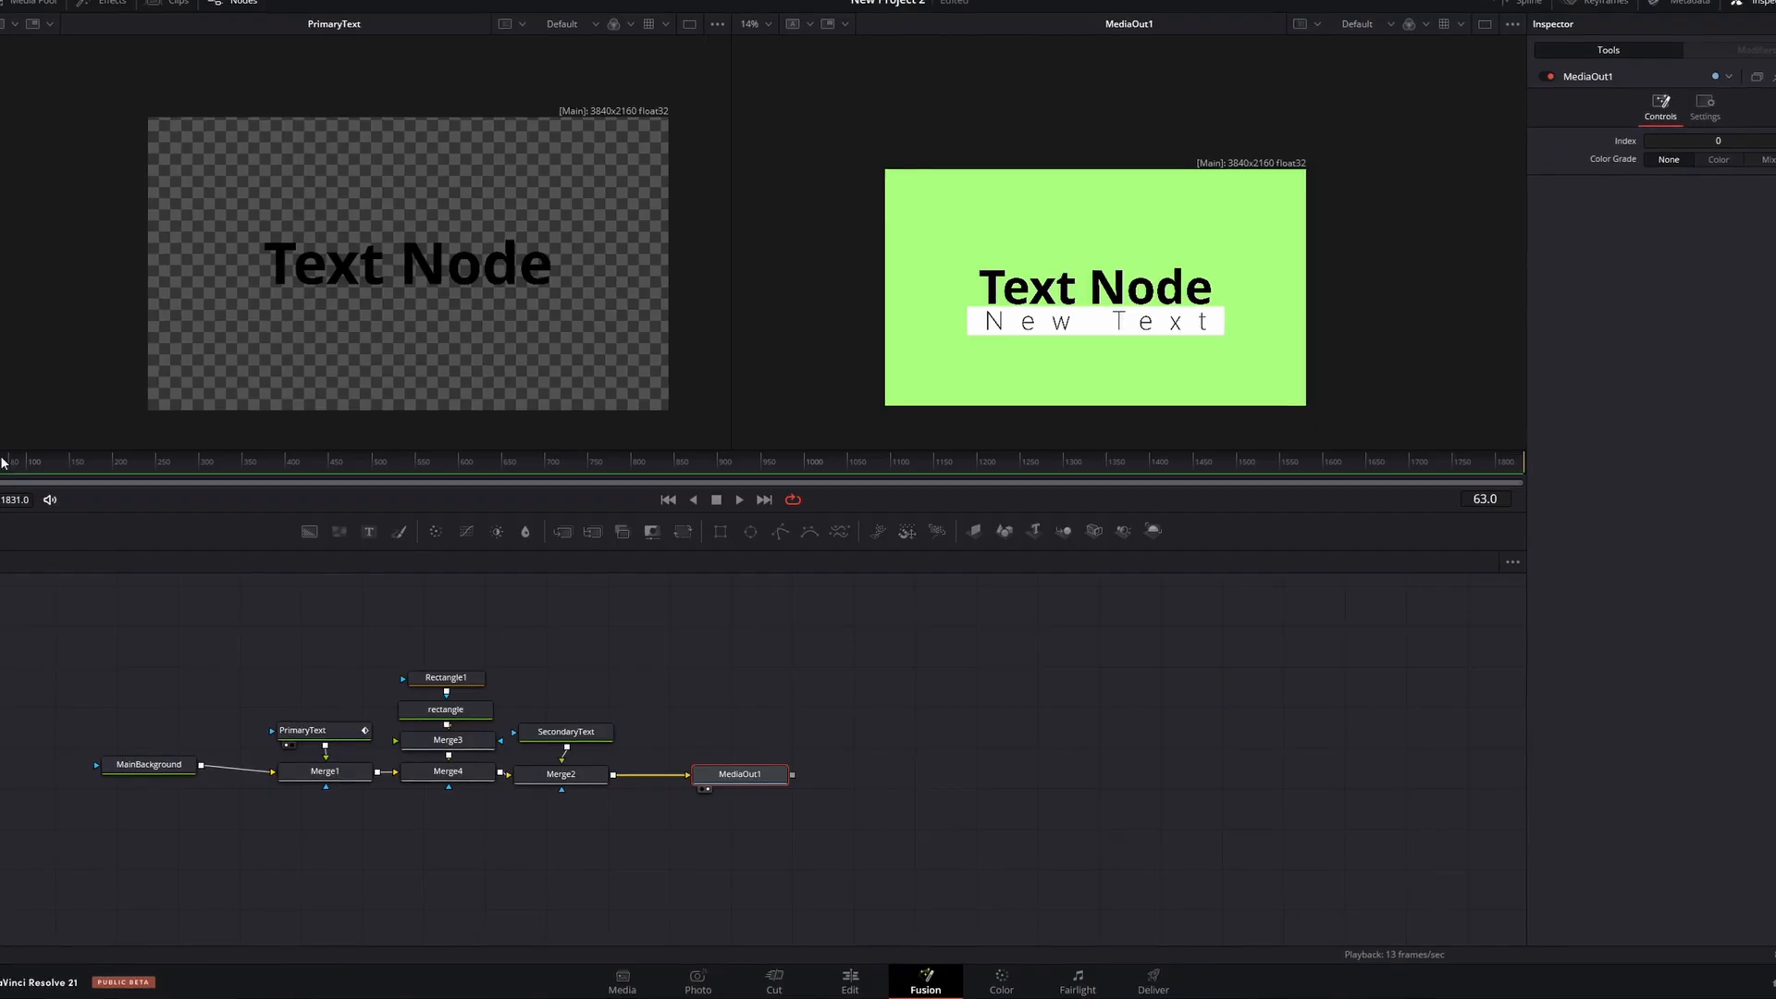
key(space)
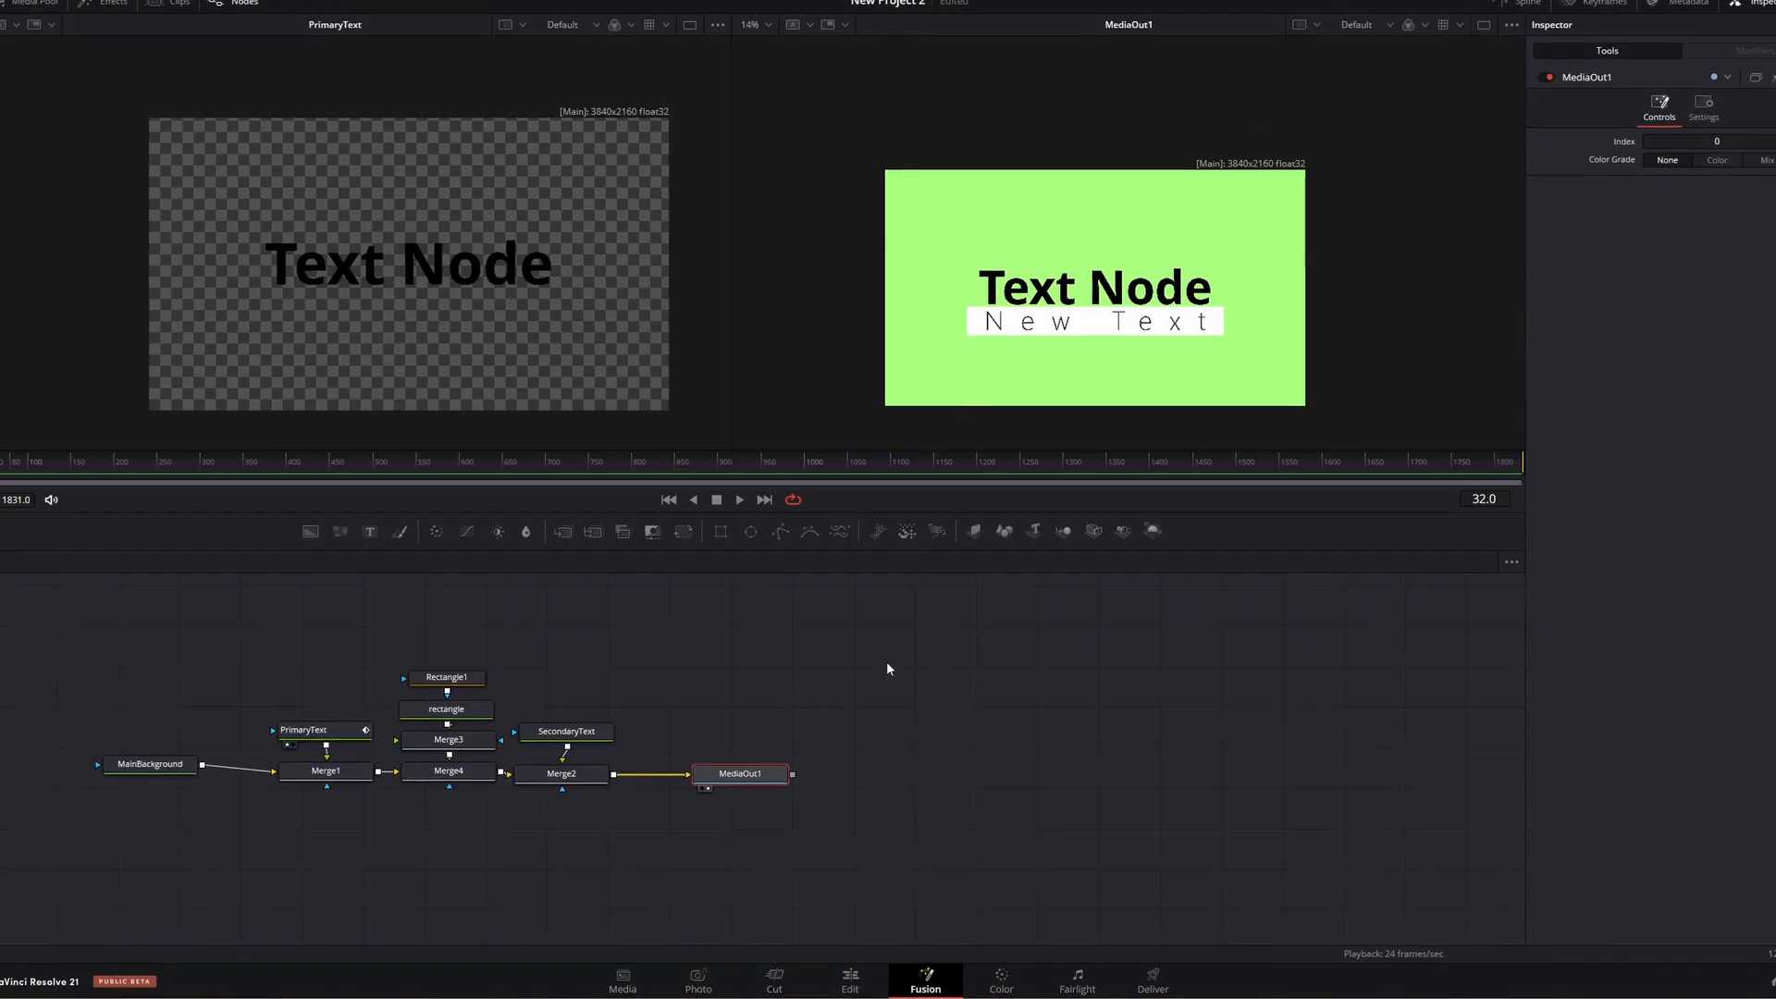
Step: Show PrimaryText's Character Offset Displacement curve in the Spline editor and smooth its two keyframes
click(1527, 4)
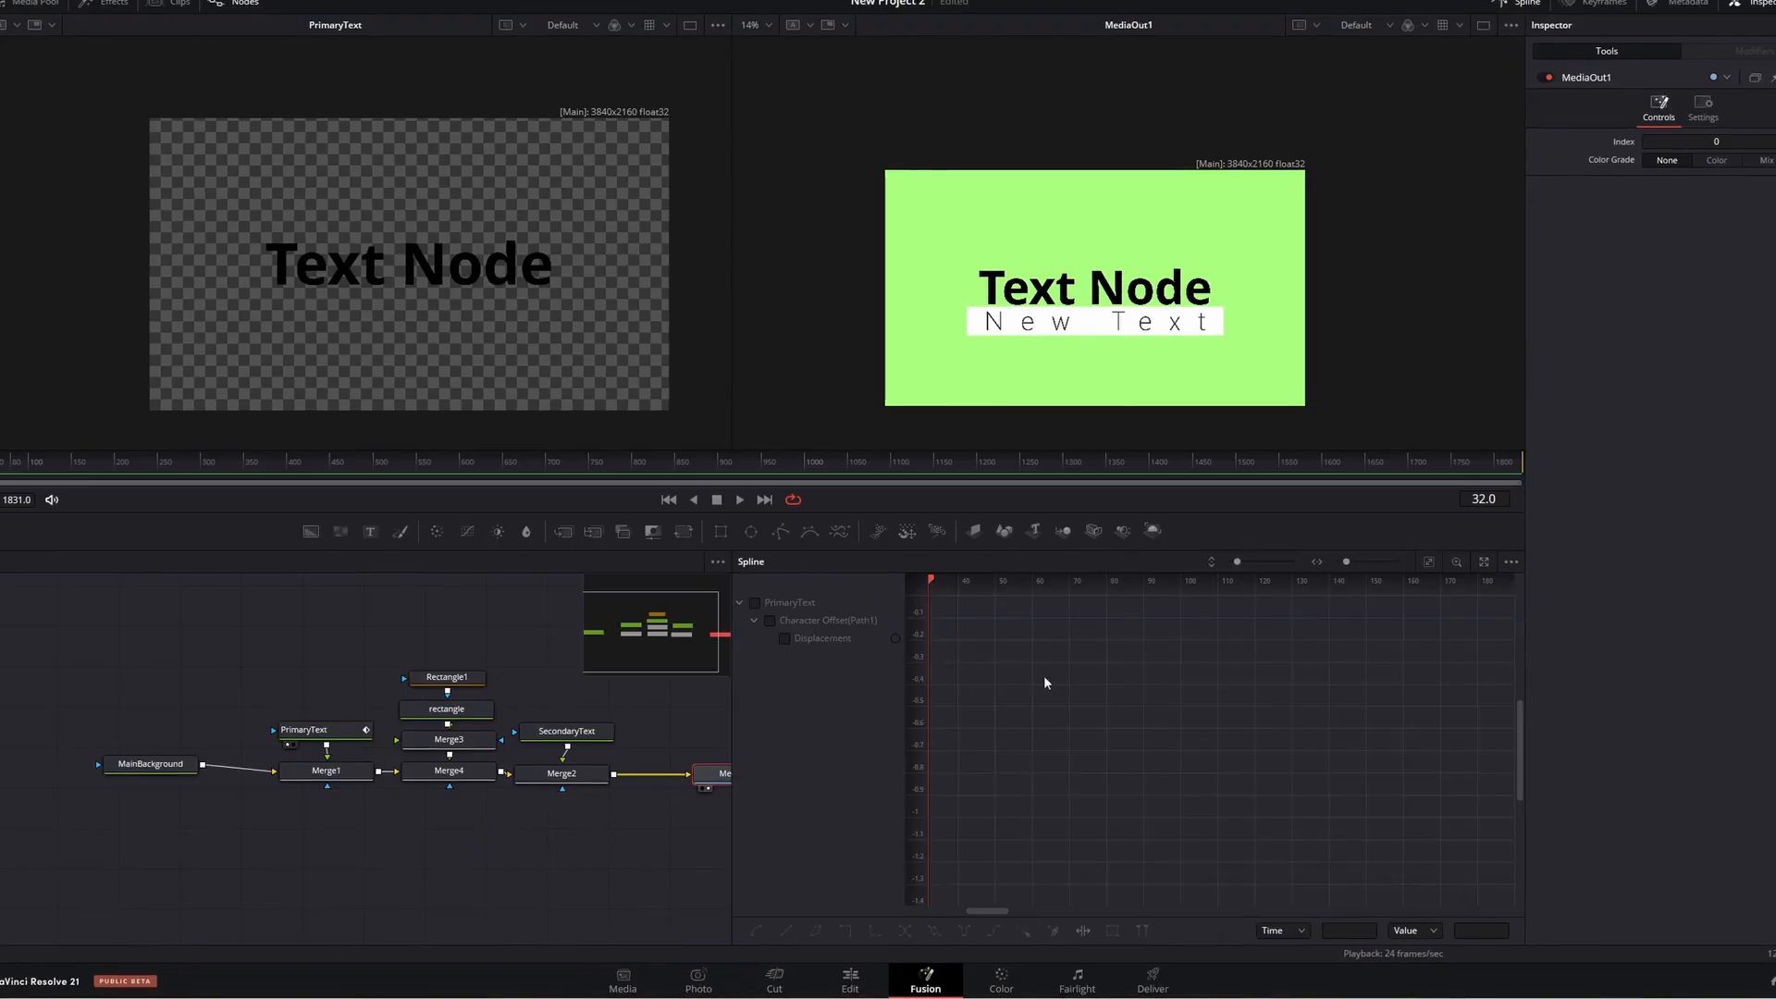
click(756, 602)
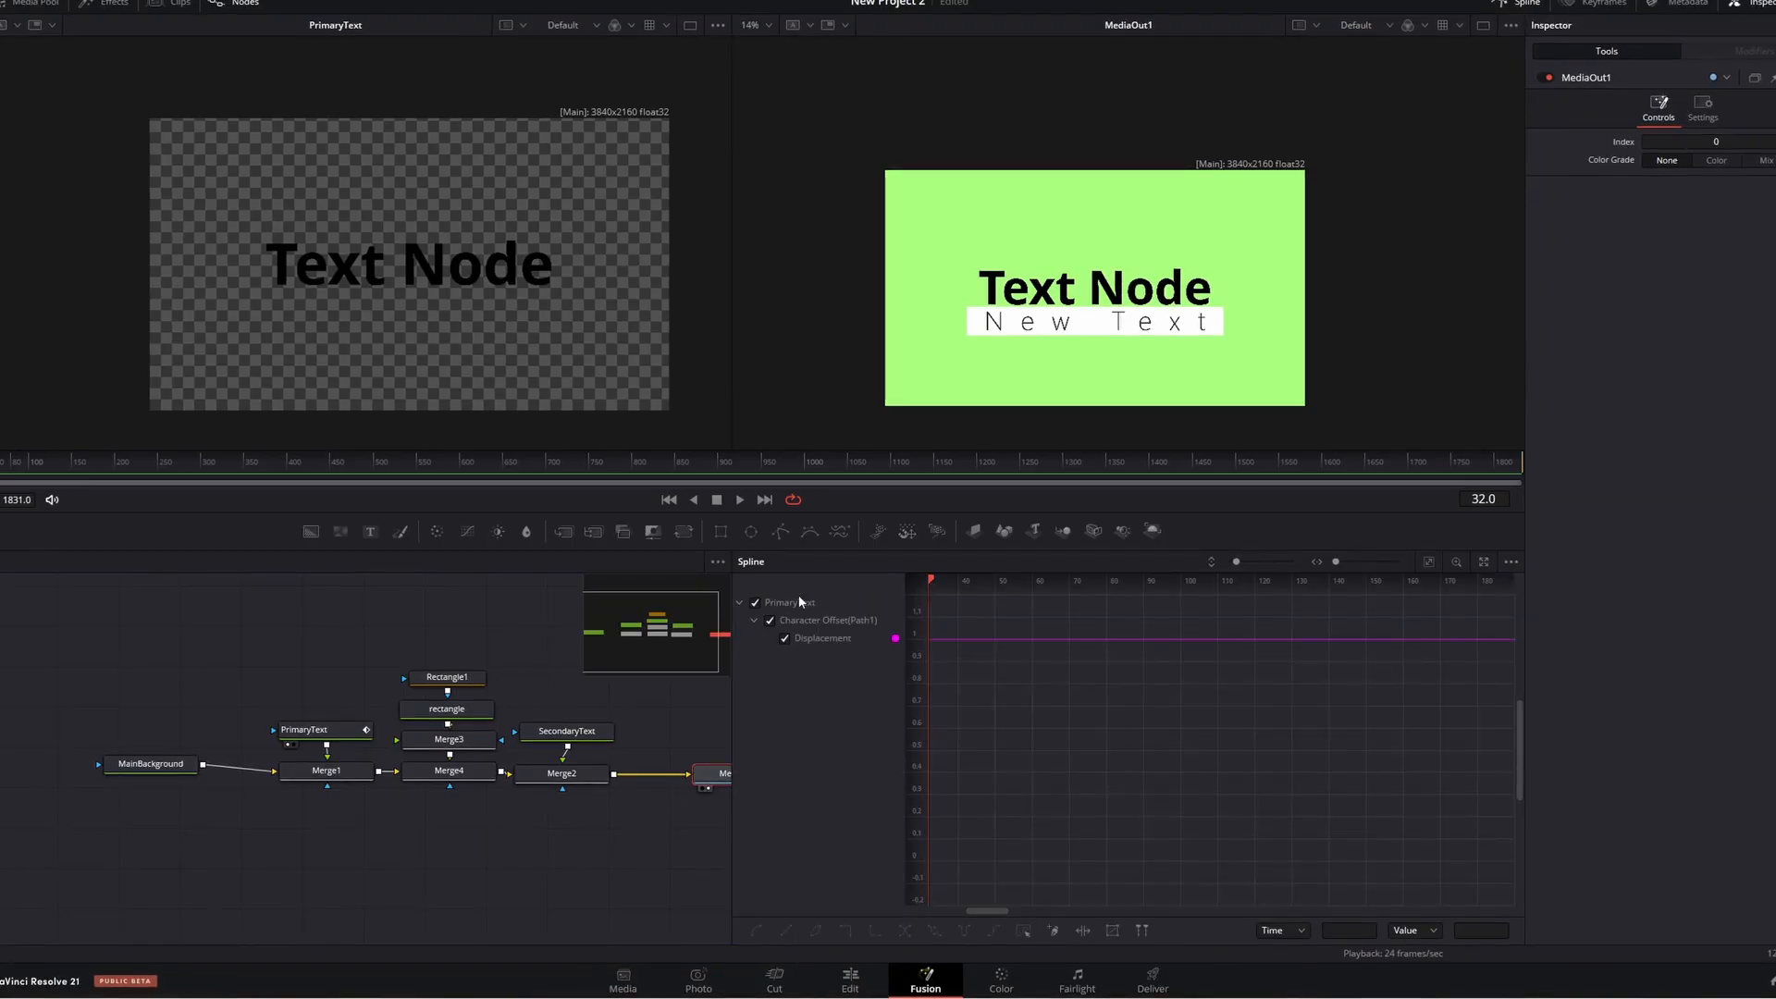
click(1427, 566)
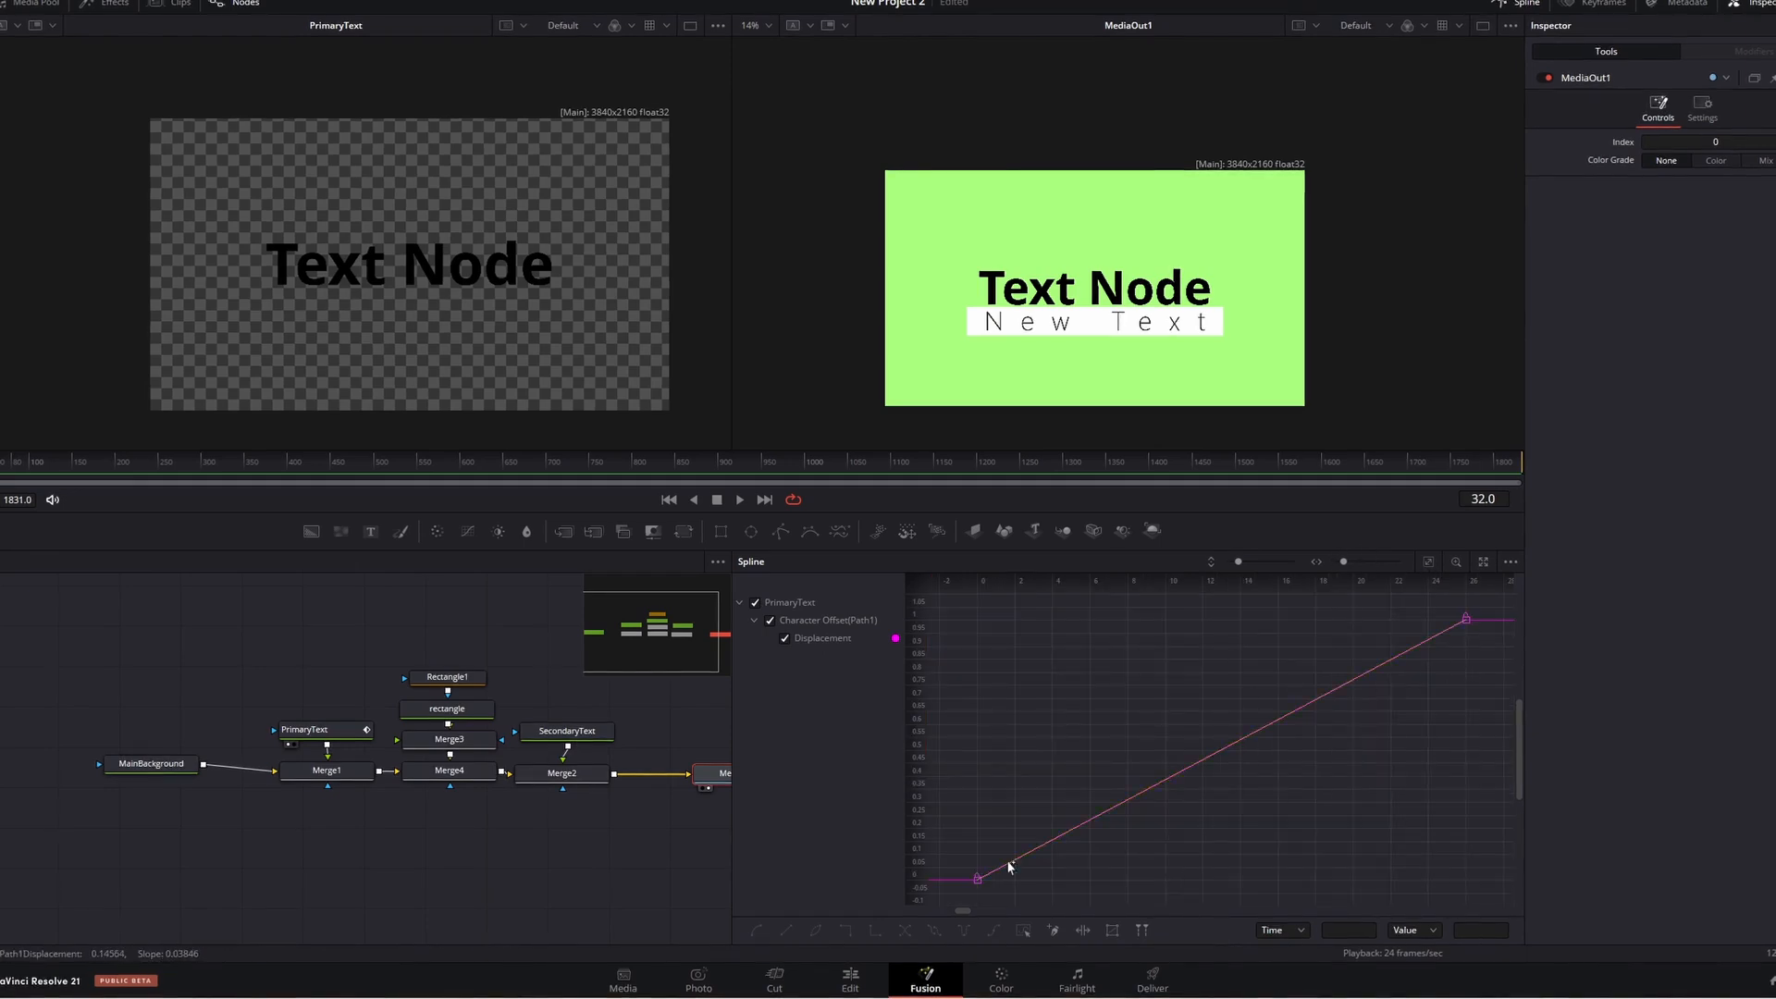
click(1214, 803)
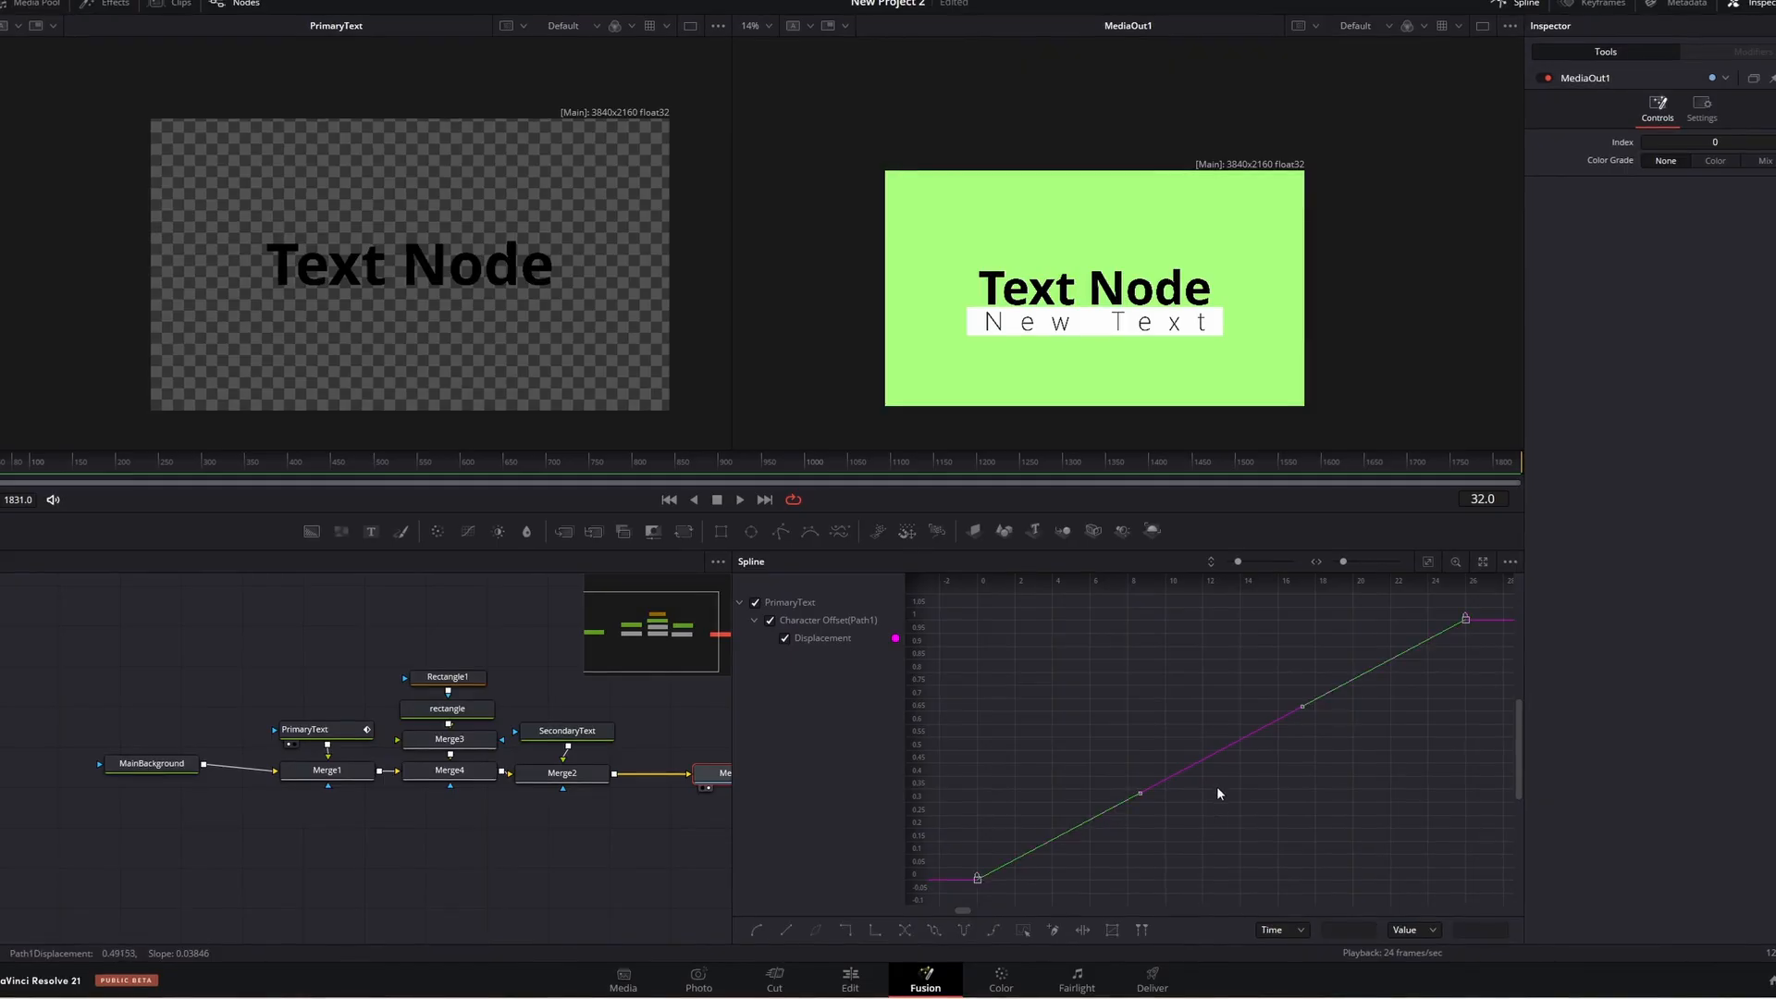
key(shift+s)
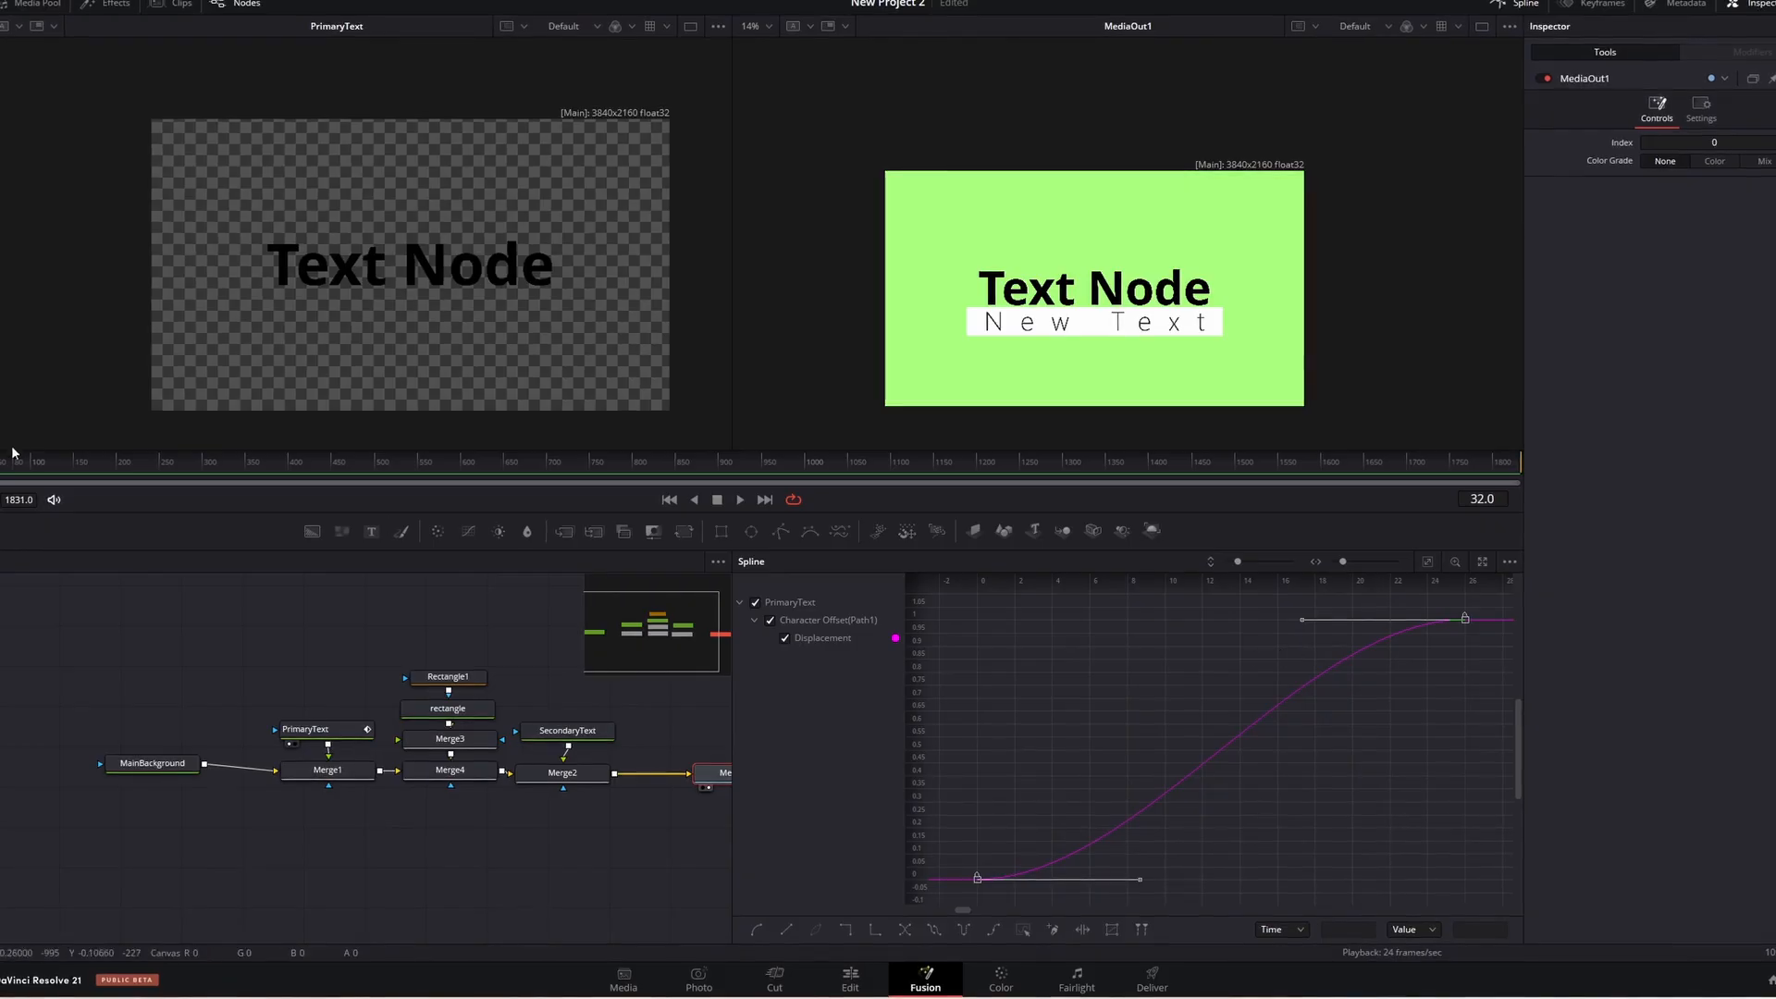
Step: Play back the smoothed title animation and fit the Displacement curve in the Spline editor again
key(space)
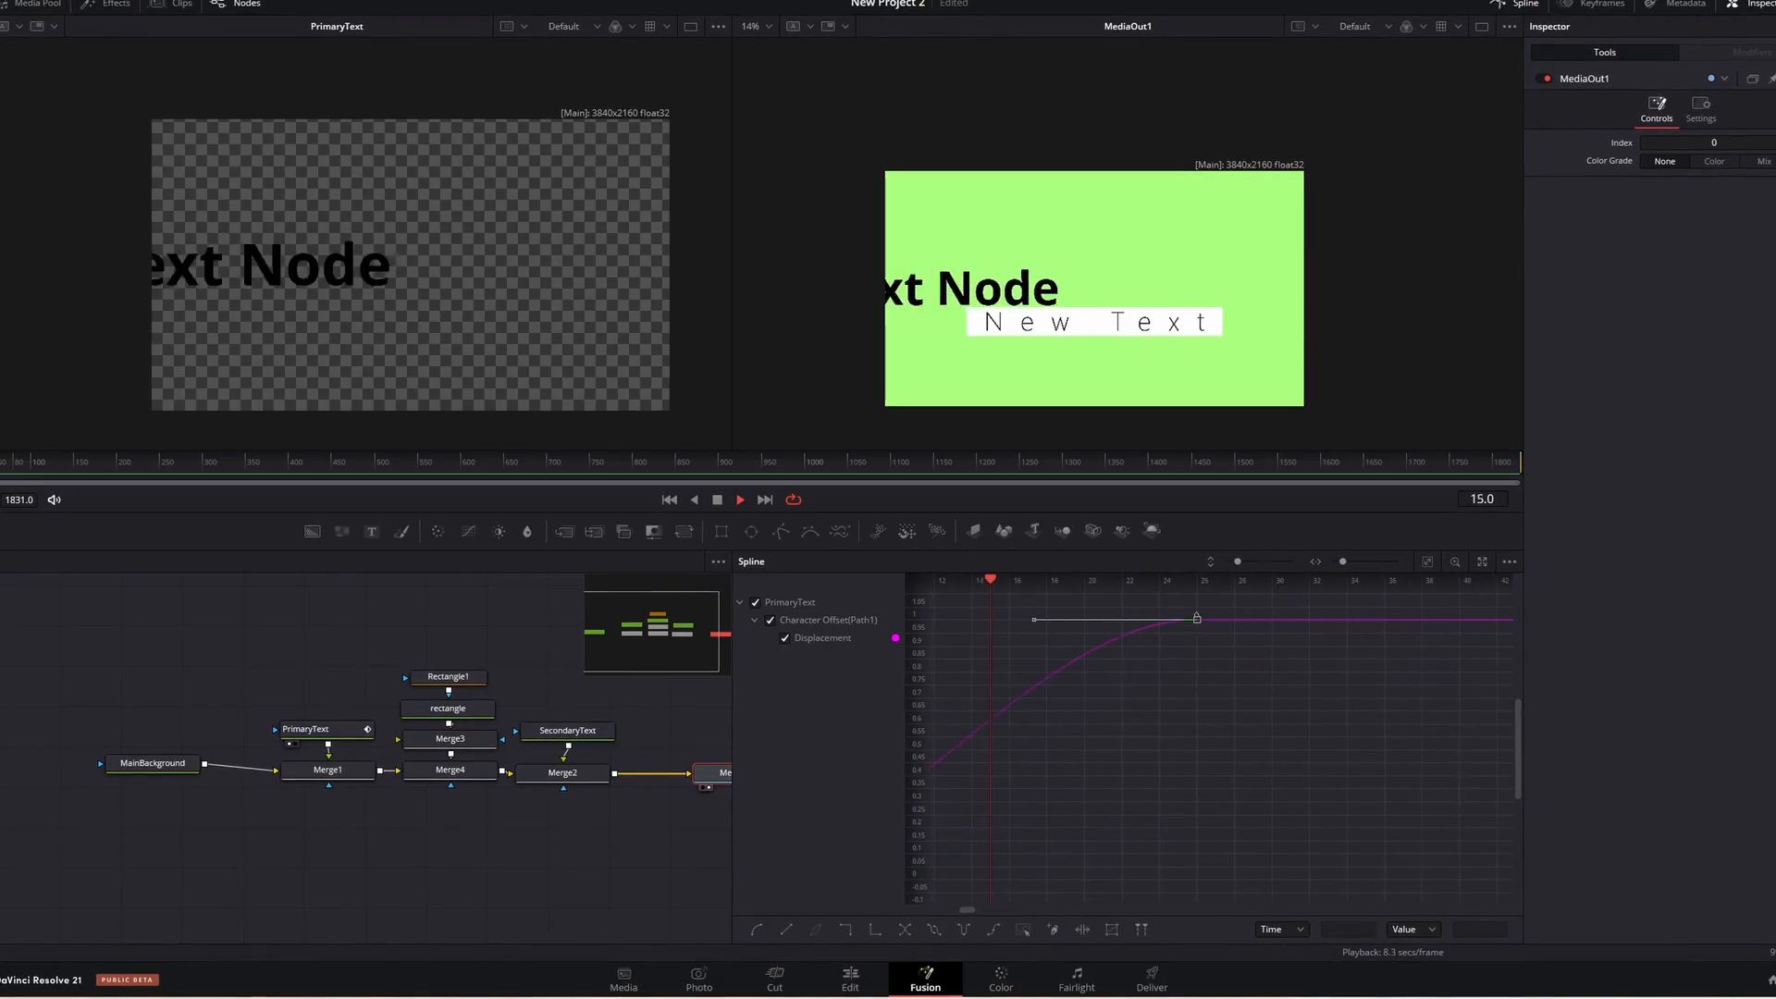
key(space)
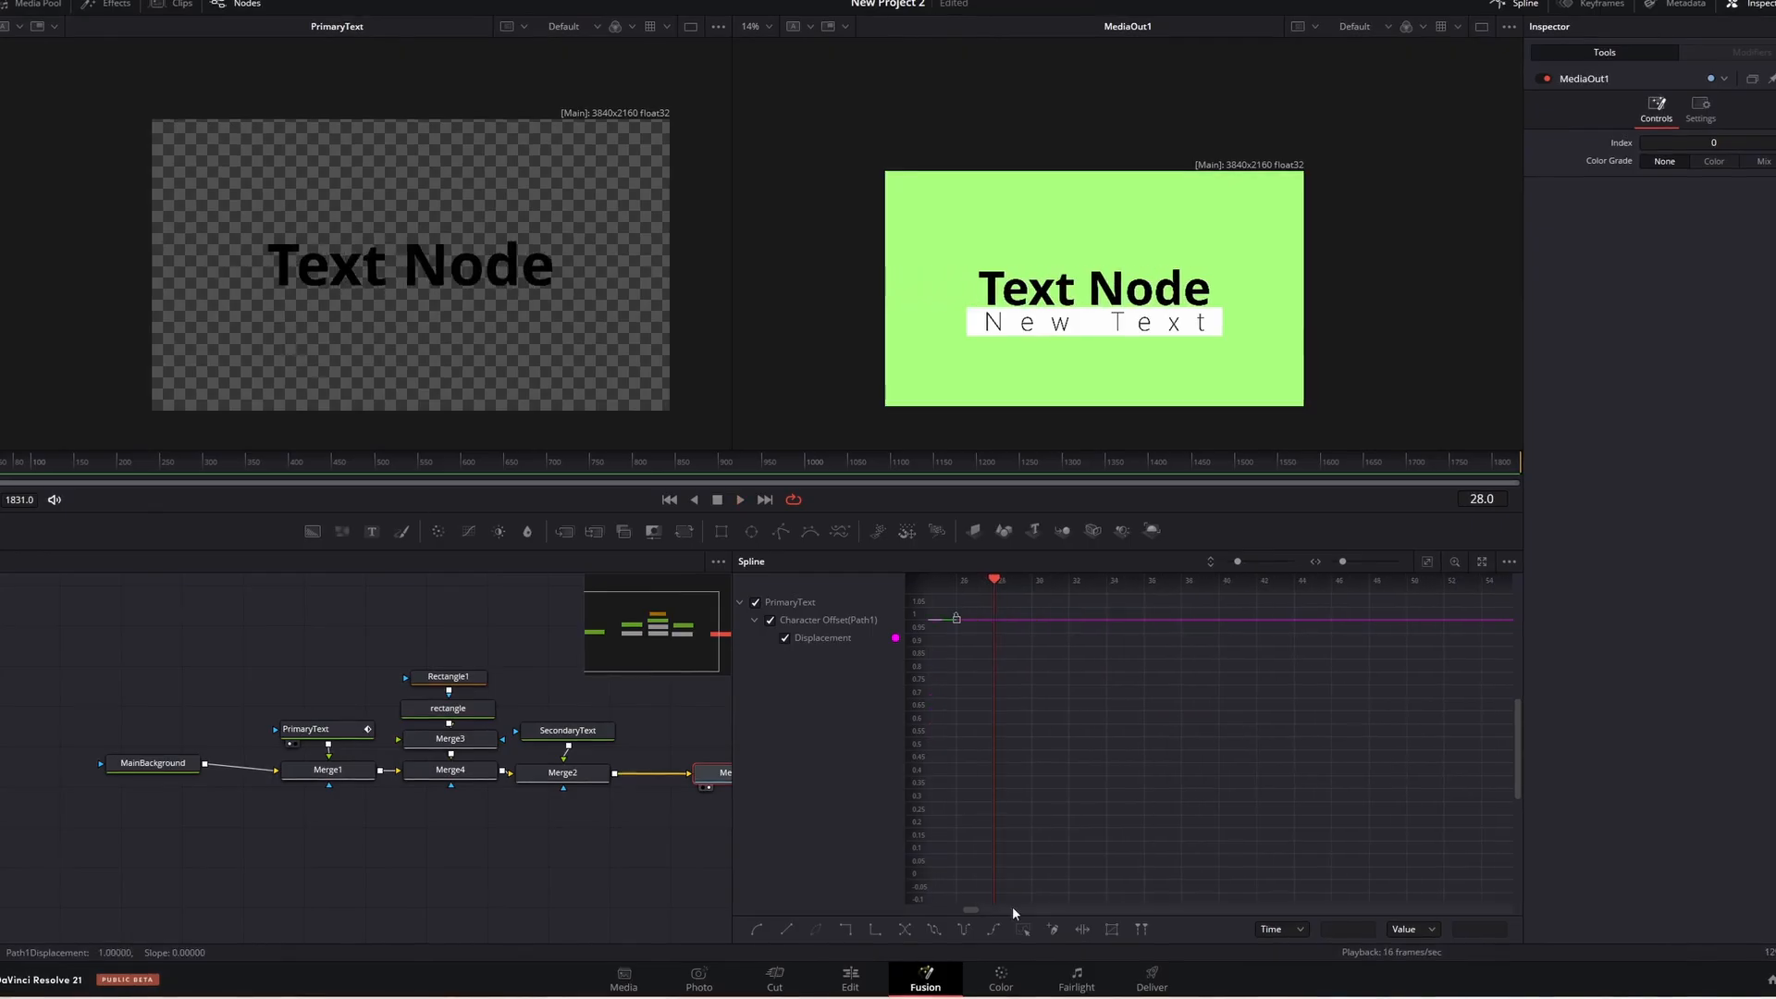
mouse_move(964, 907)
mouse_down()
mouse_move(946, 910)
mouse_move(974, 895)
mouse_move(958, 901)
mouse_up()
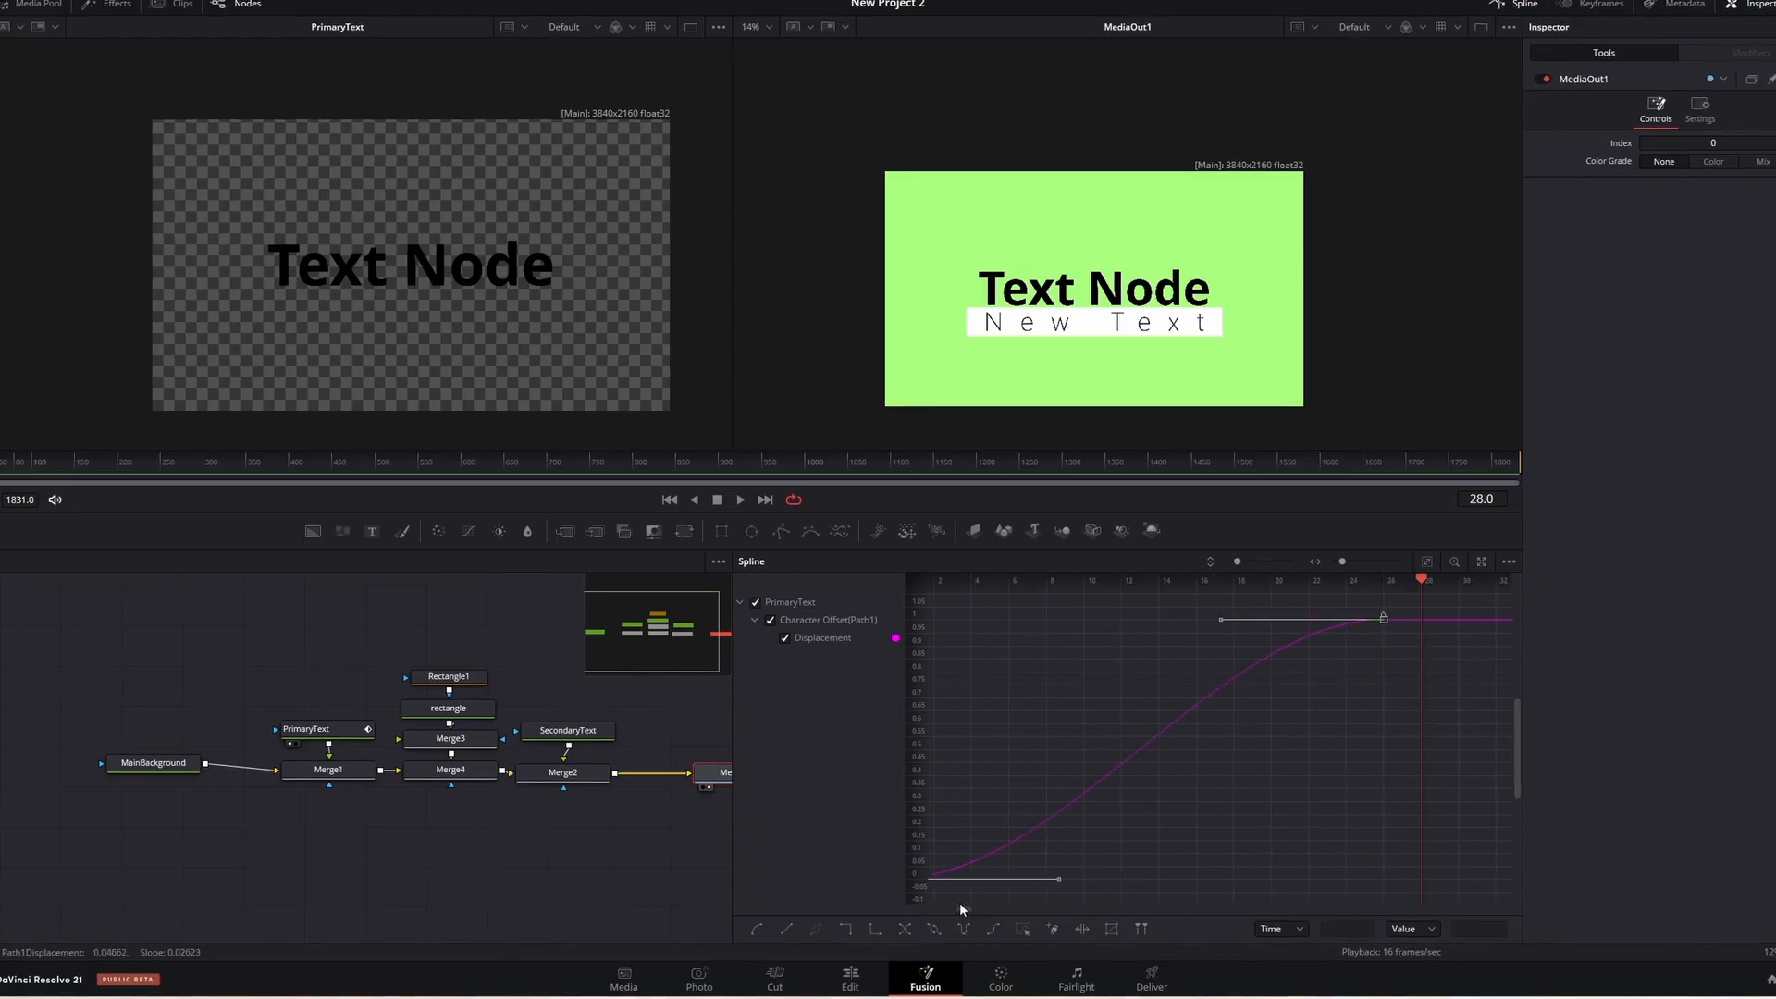
click(1424, 562)
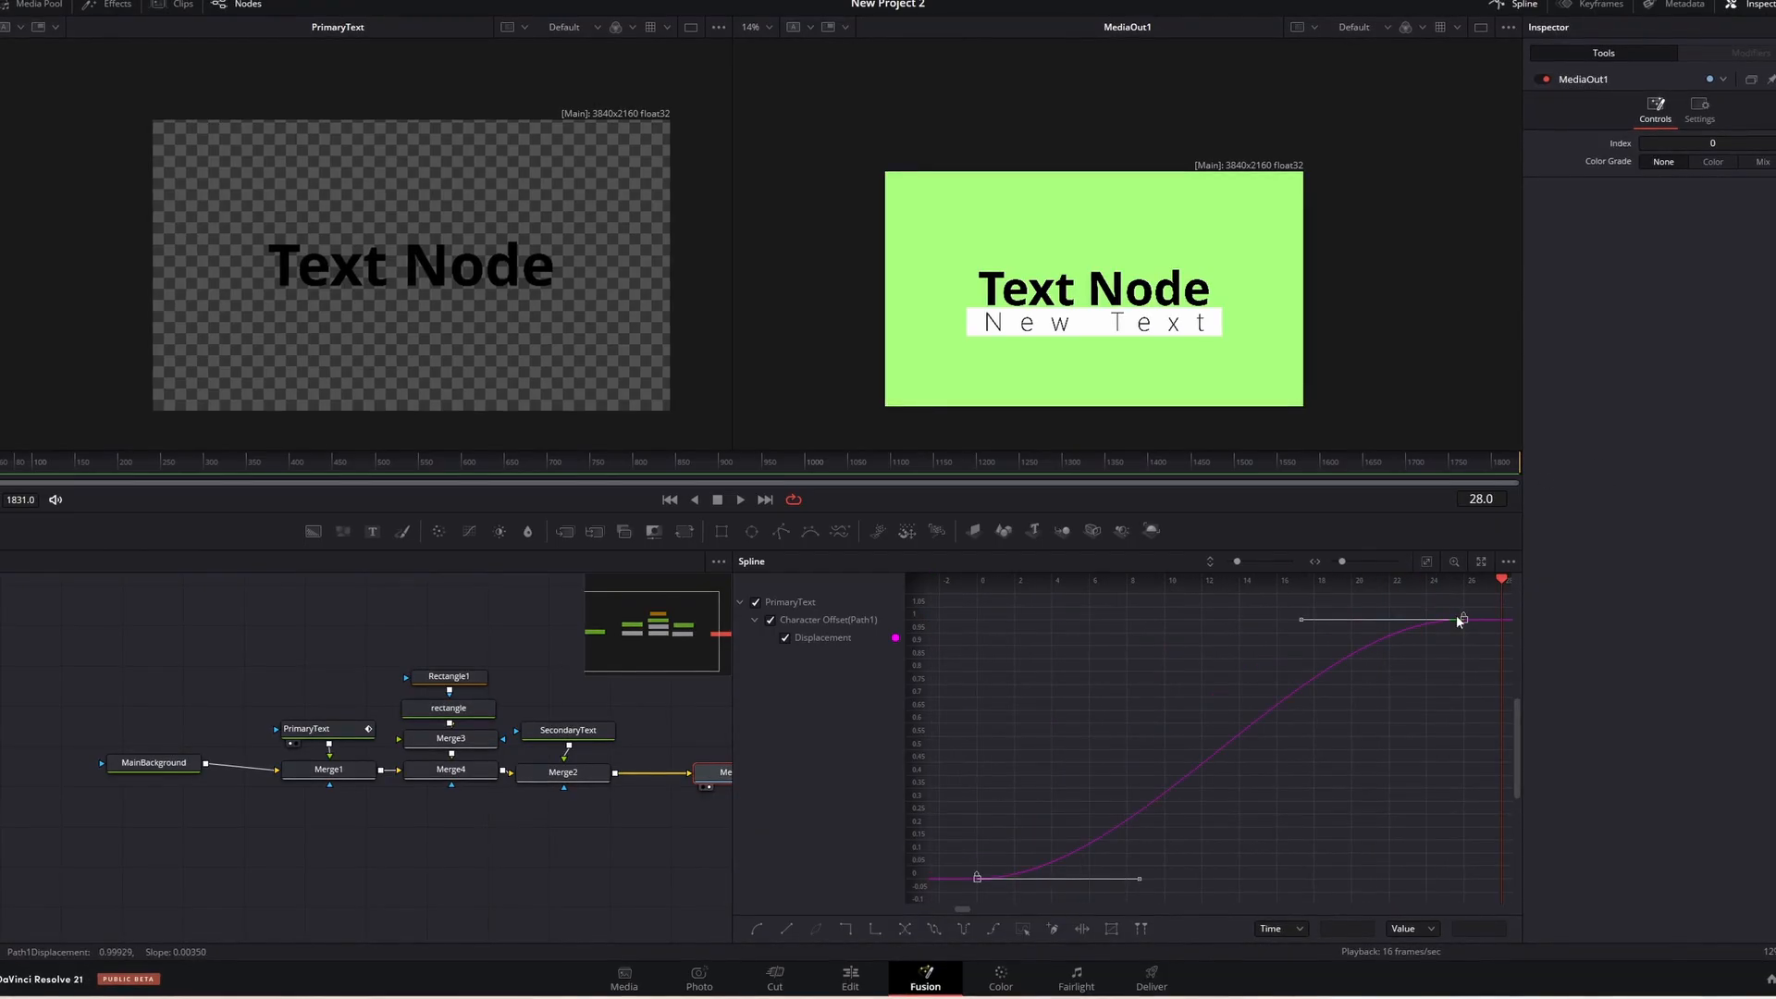
Step: Set the Displacement curve's Ease Out to 62.3 and Ease In to 34.4, and switch to the Edit page
key(t)
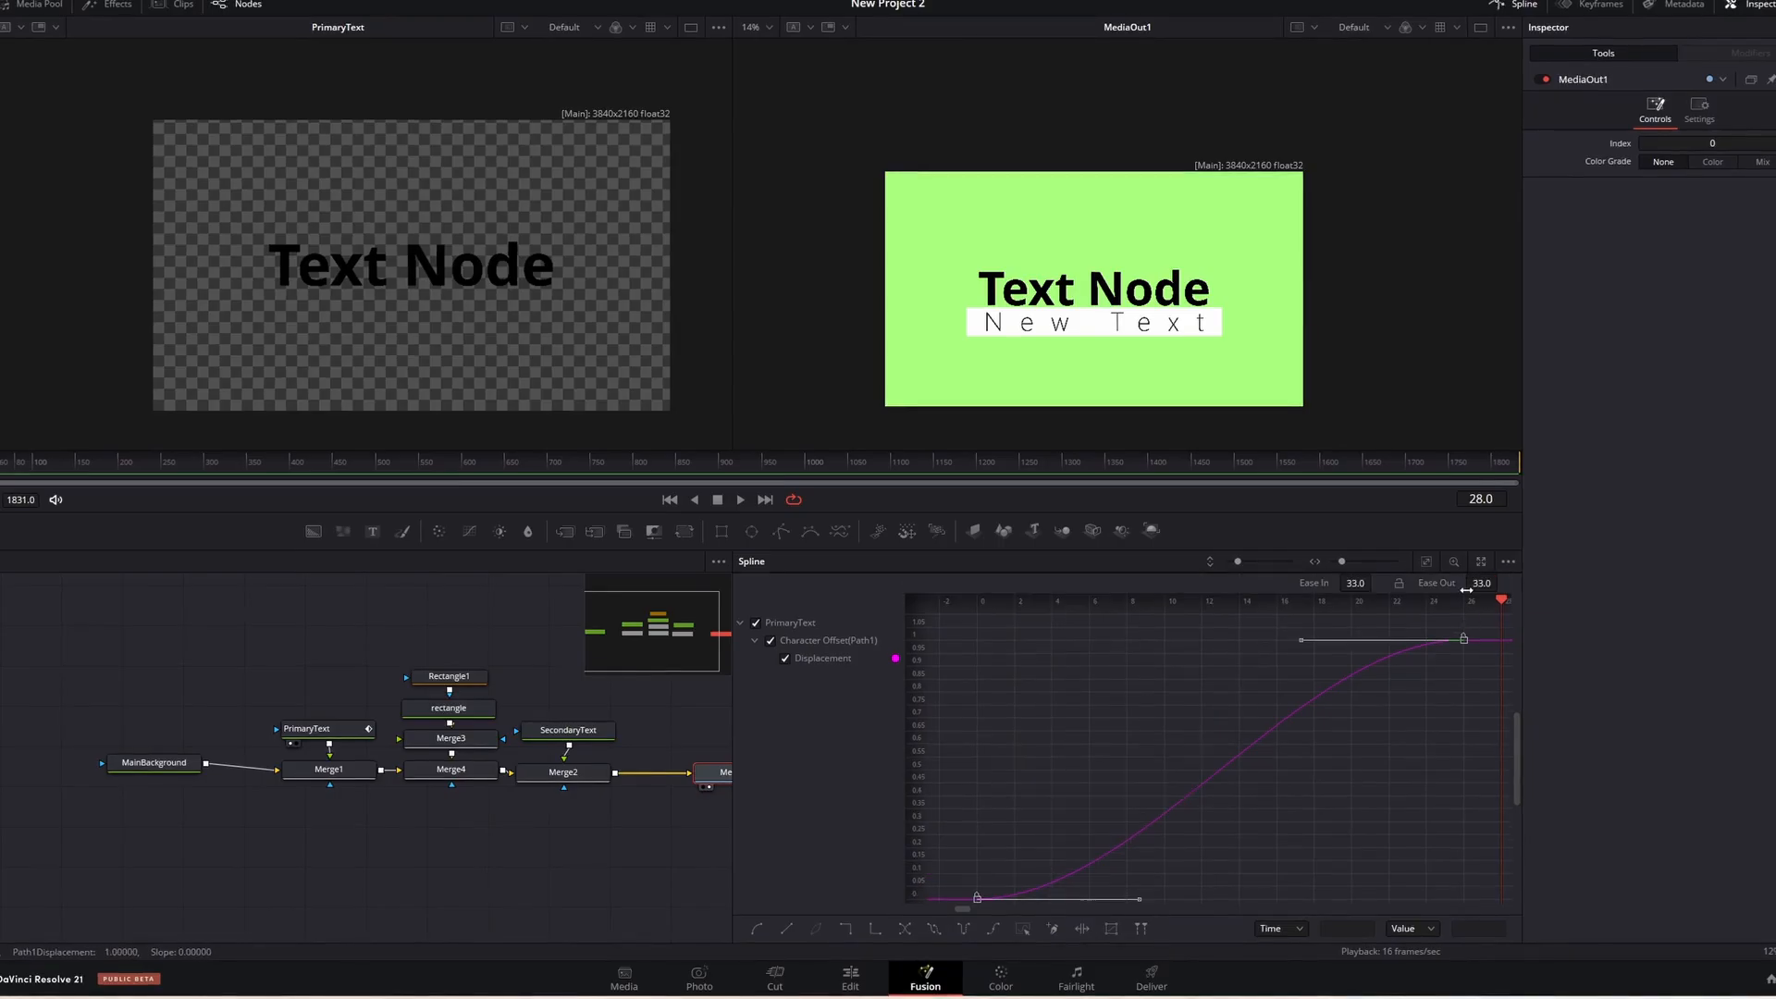
drag(1481, 583, 1508, 583)
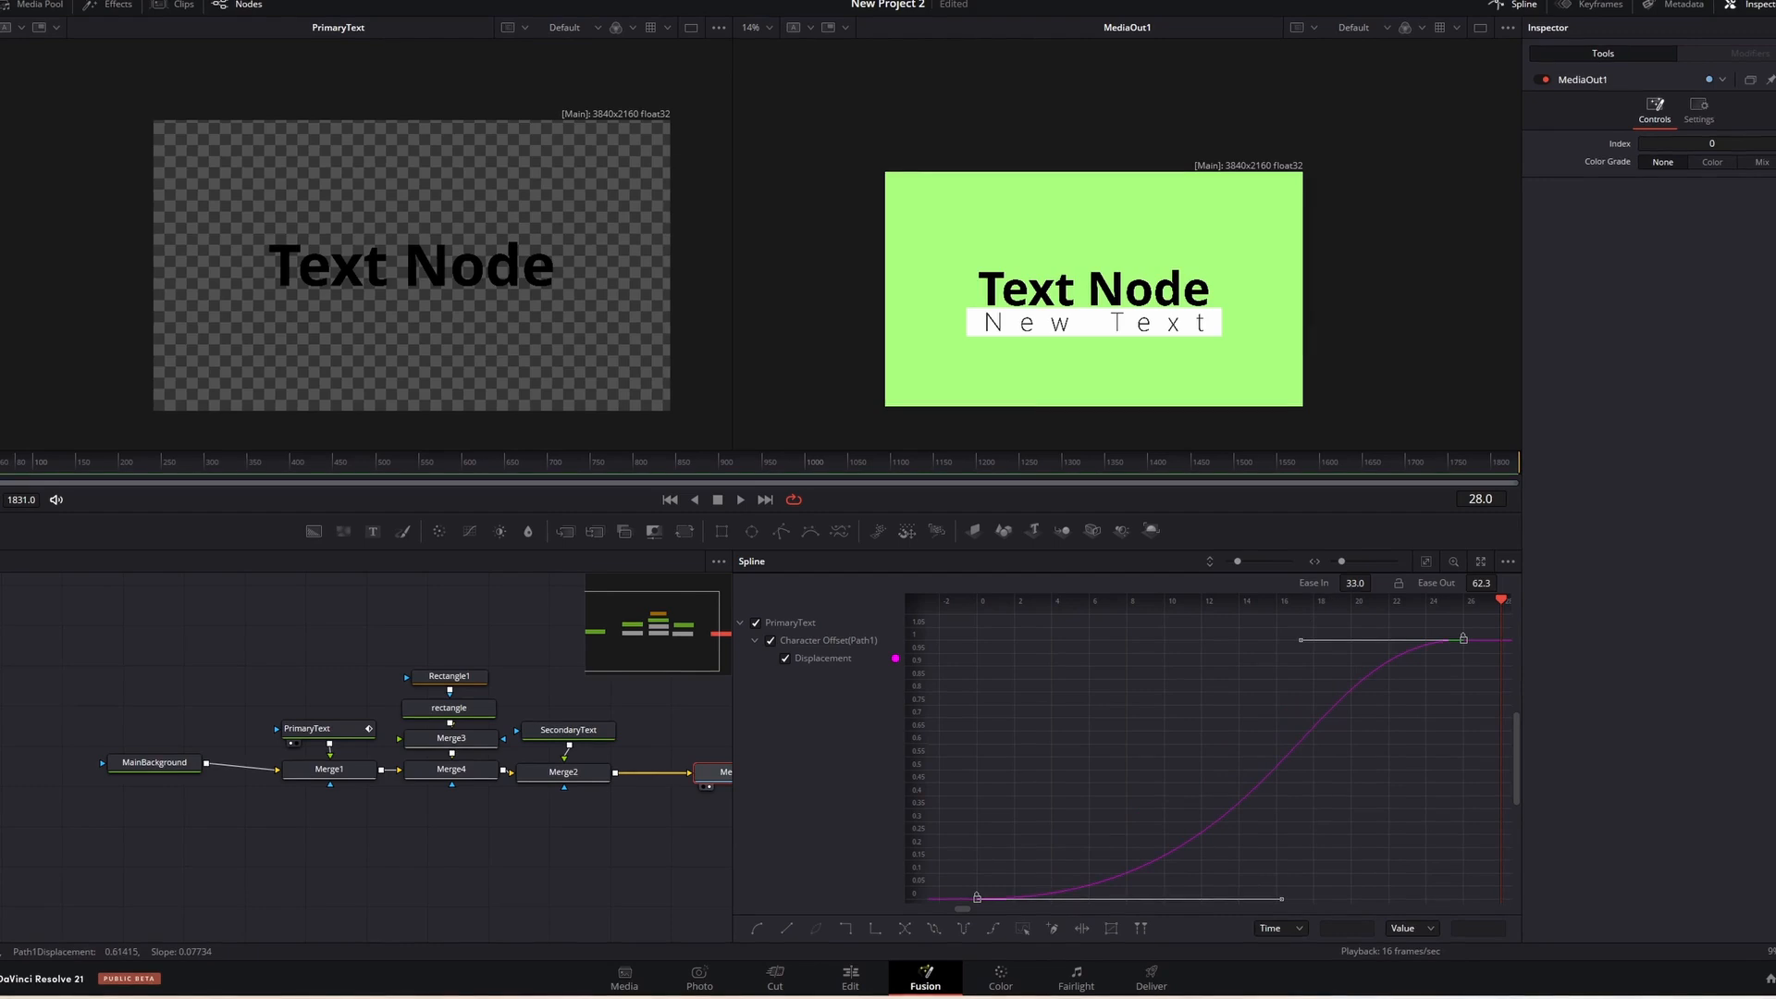
drag(1354, 583, 1360, 583)
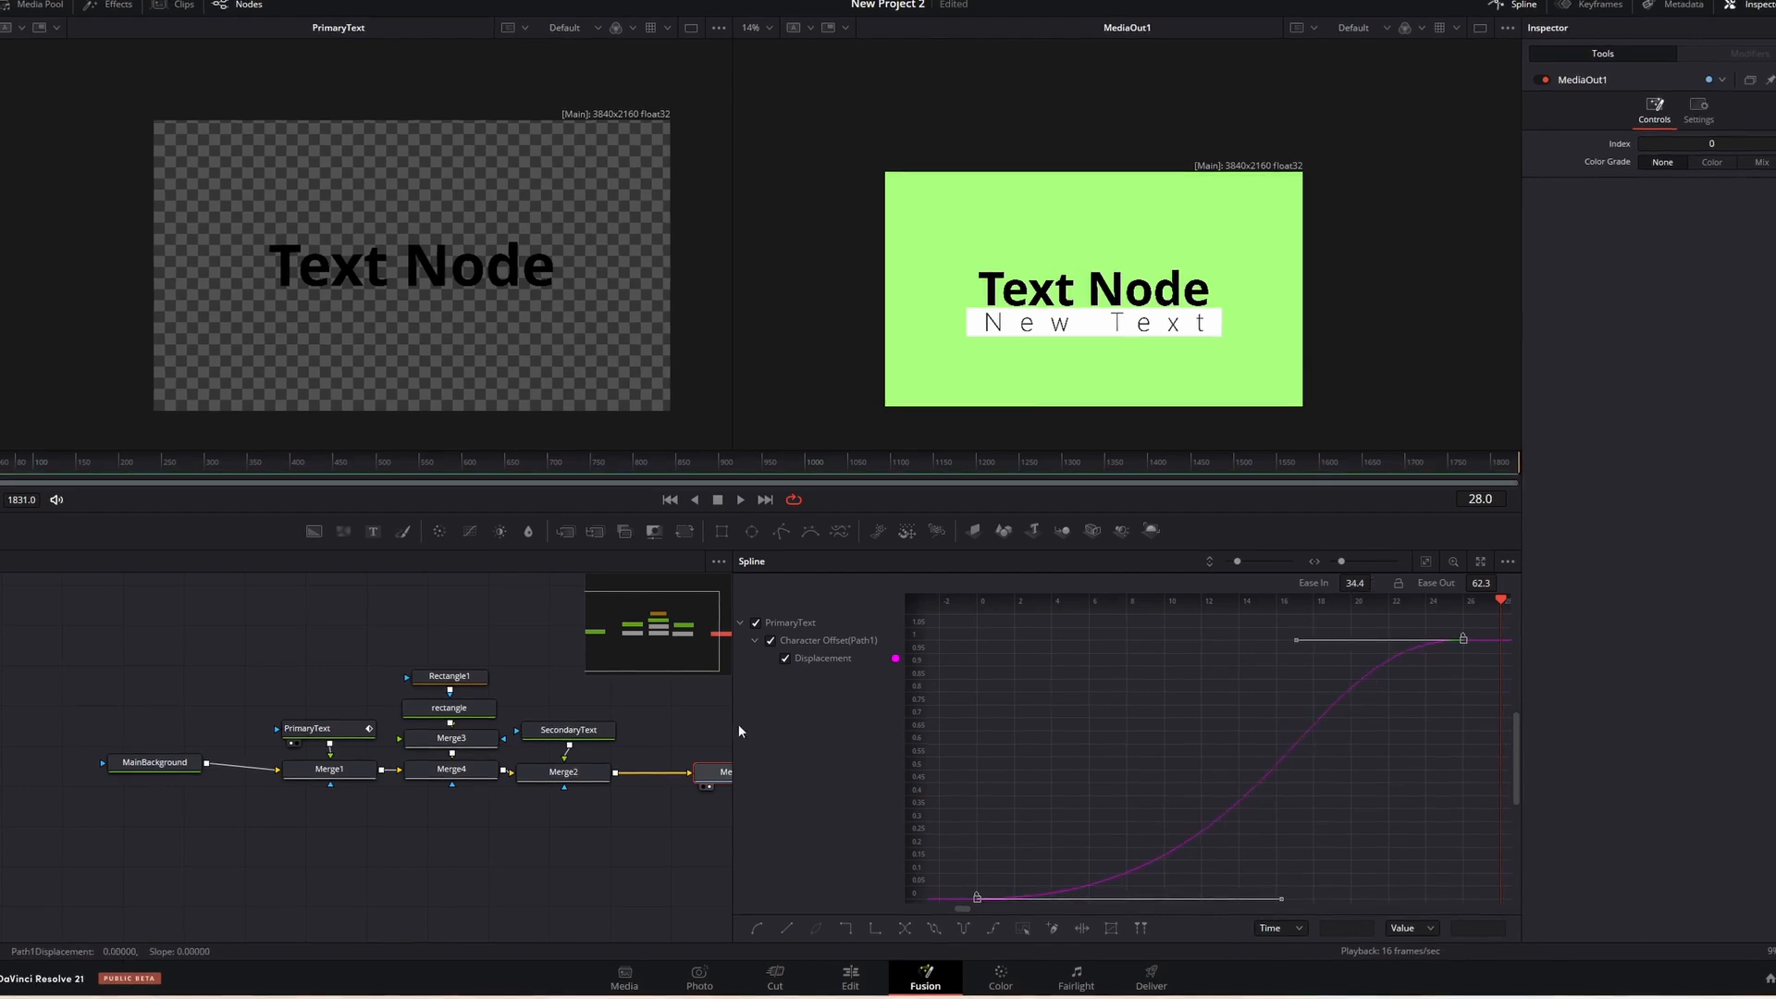
click(850, 976)
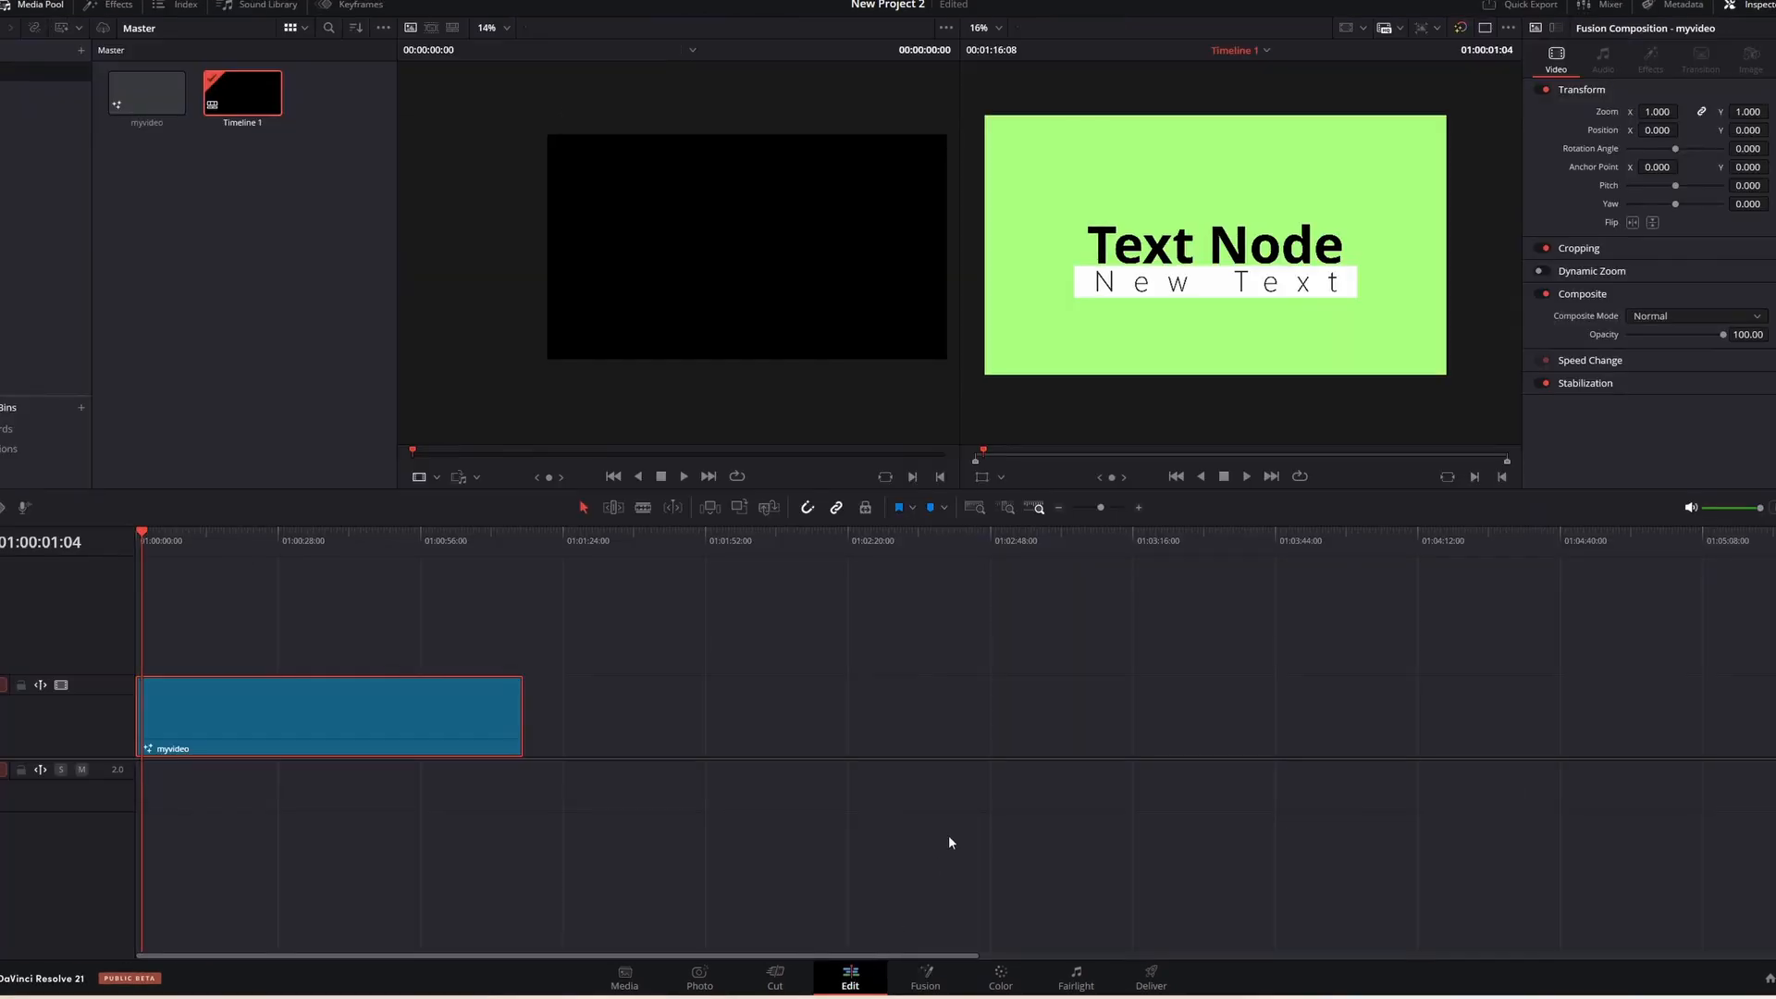
Step: Play the title animation in full screen from its start several times, ending in the normal Edit page view
key(ctrl+f)
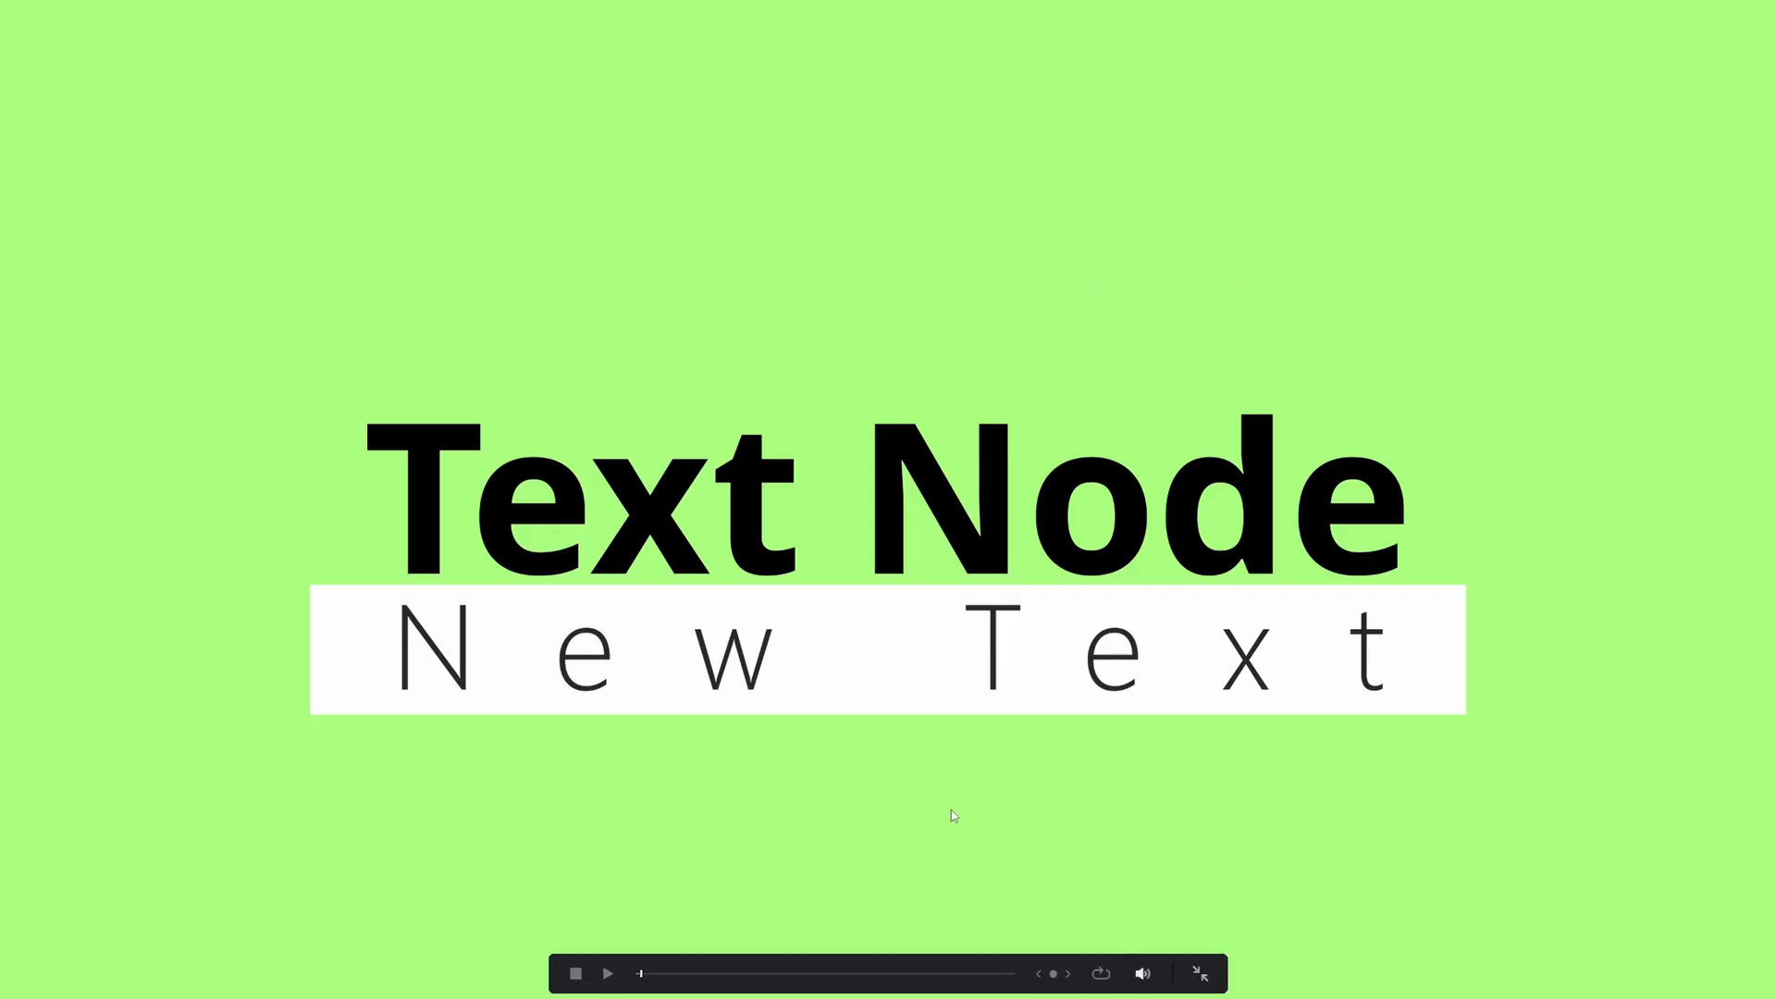
click(636, 981)
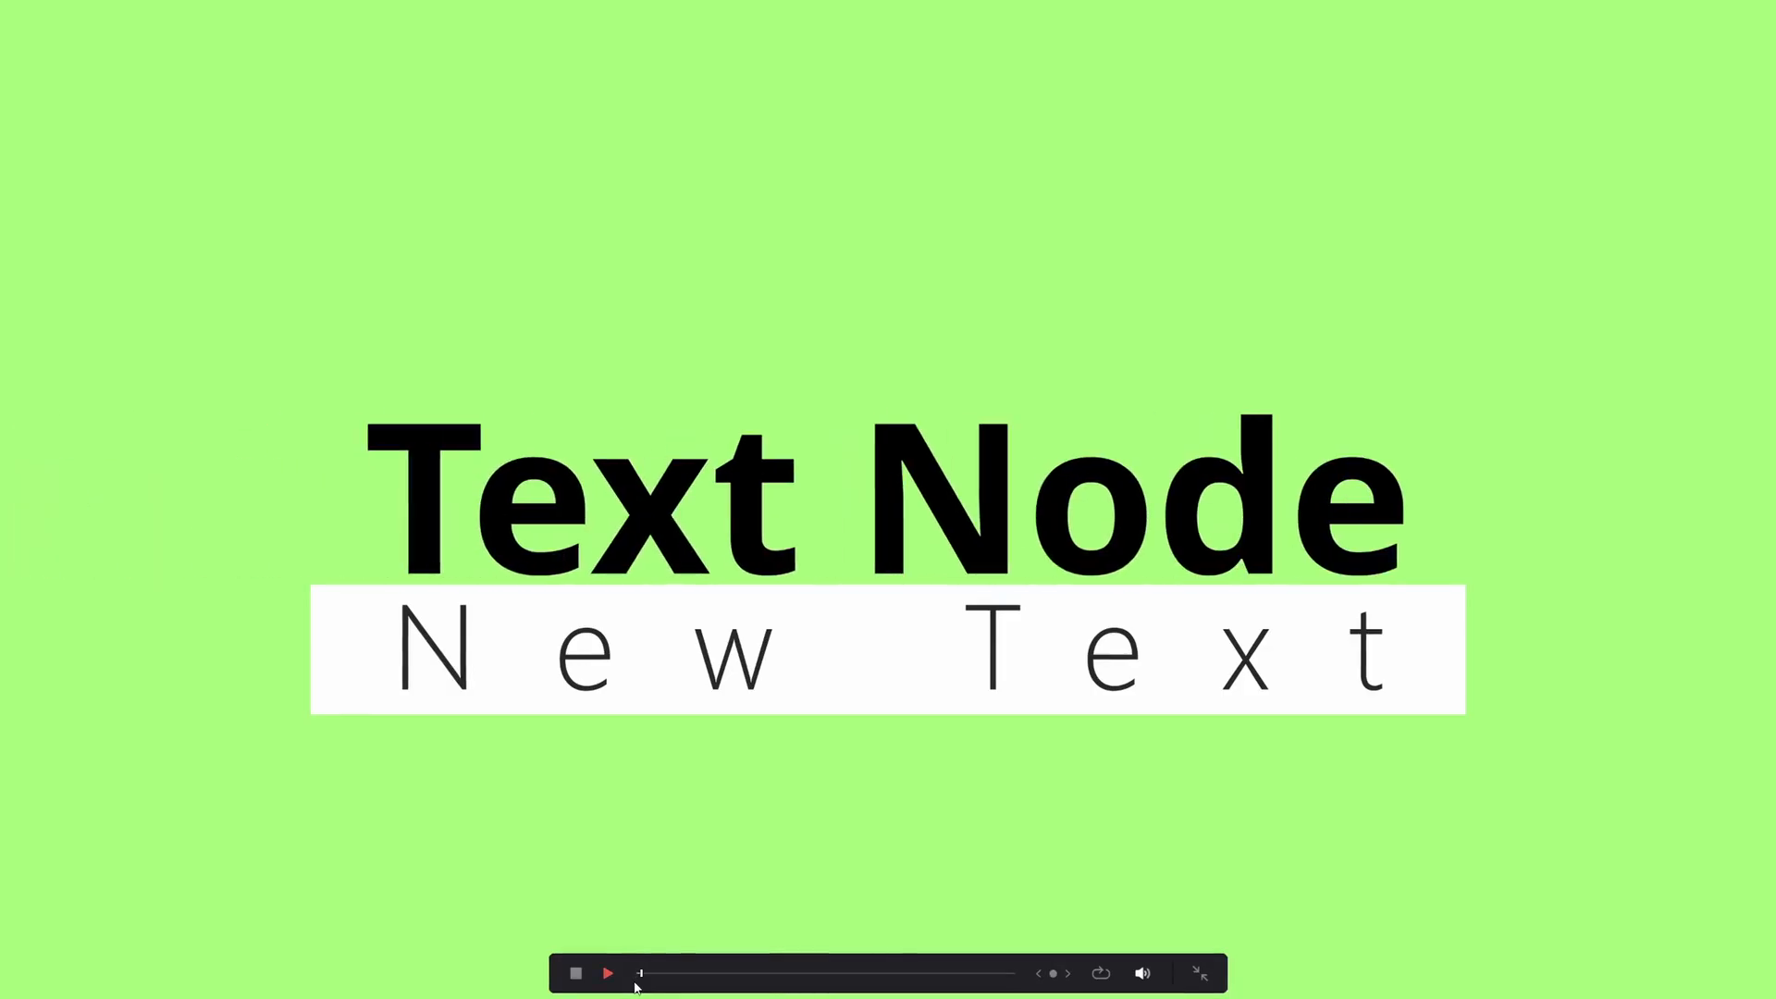
click(635, 981)
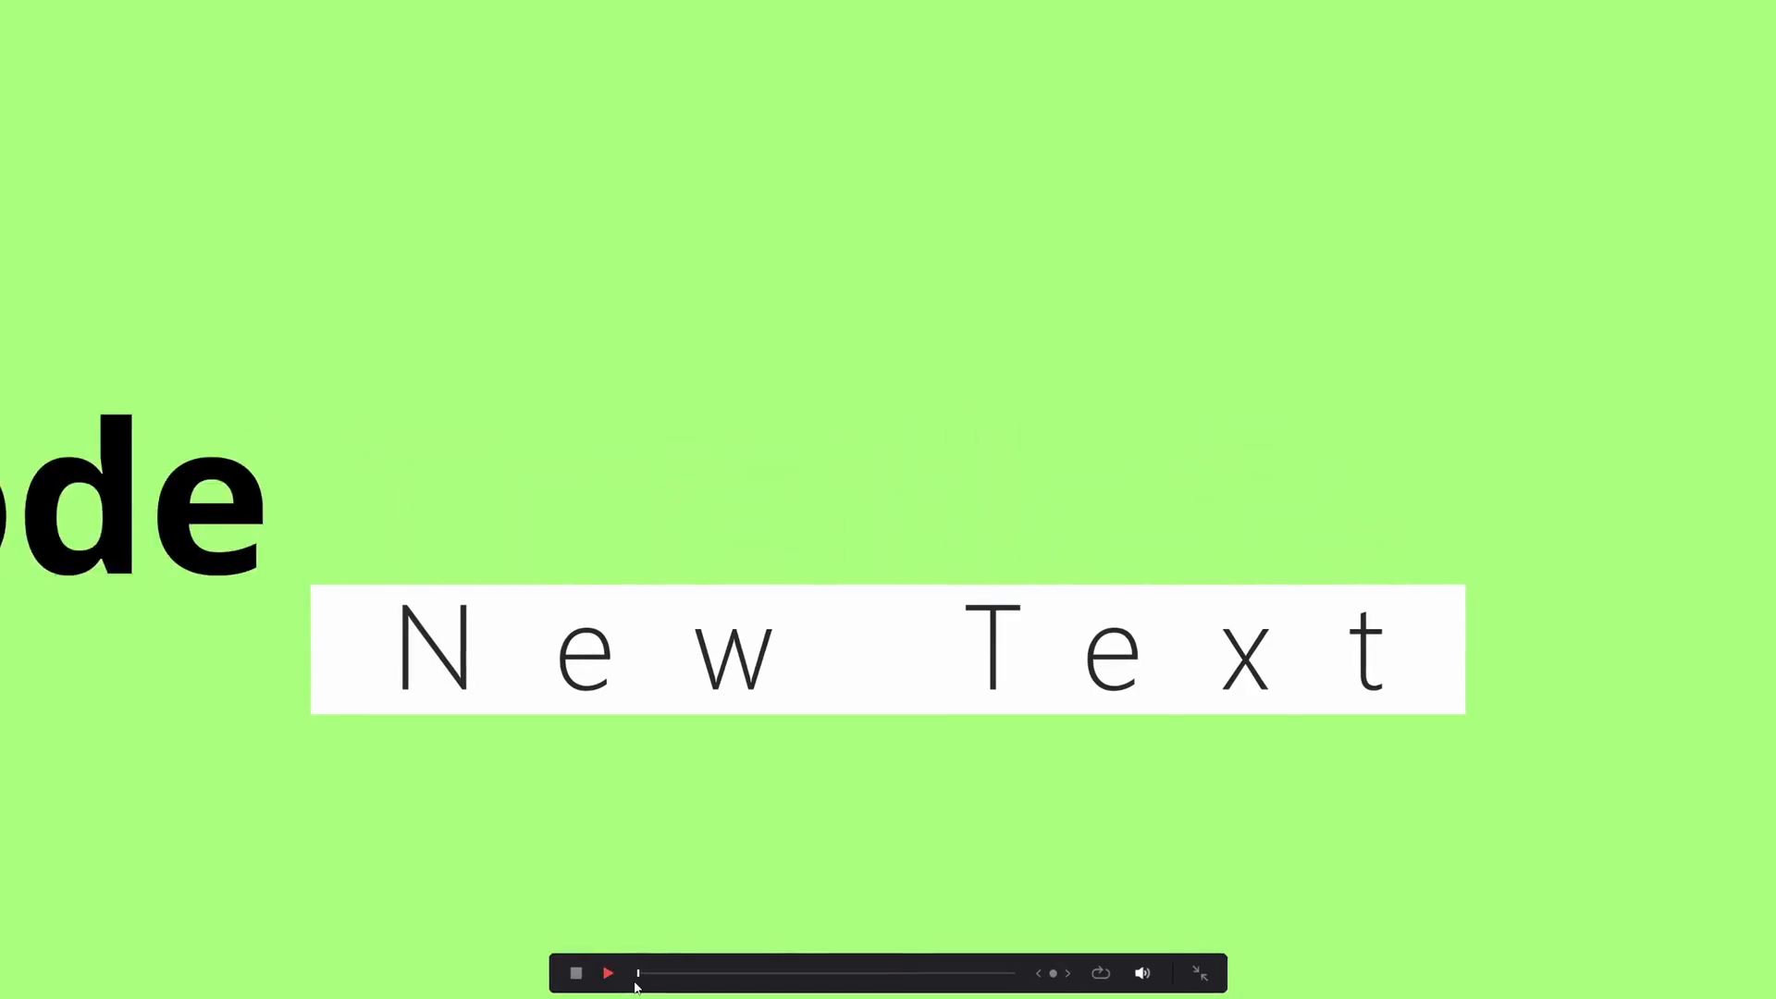
click(635, 983)
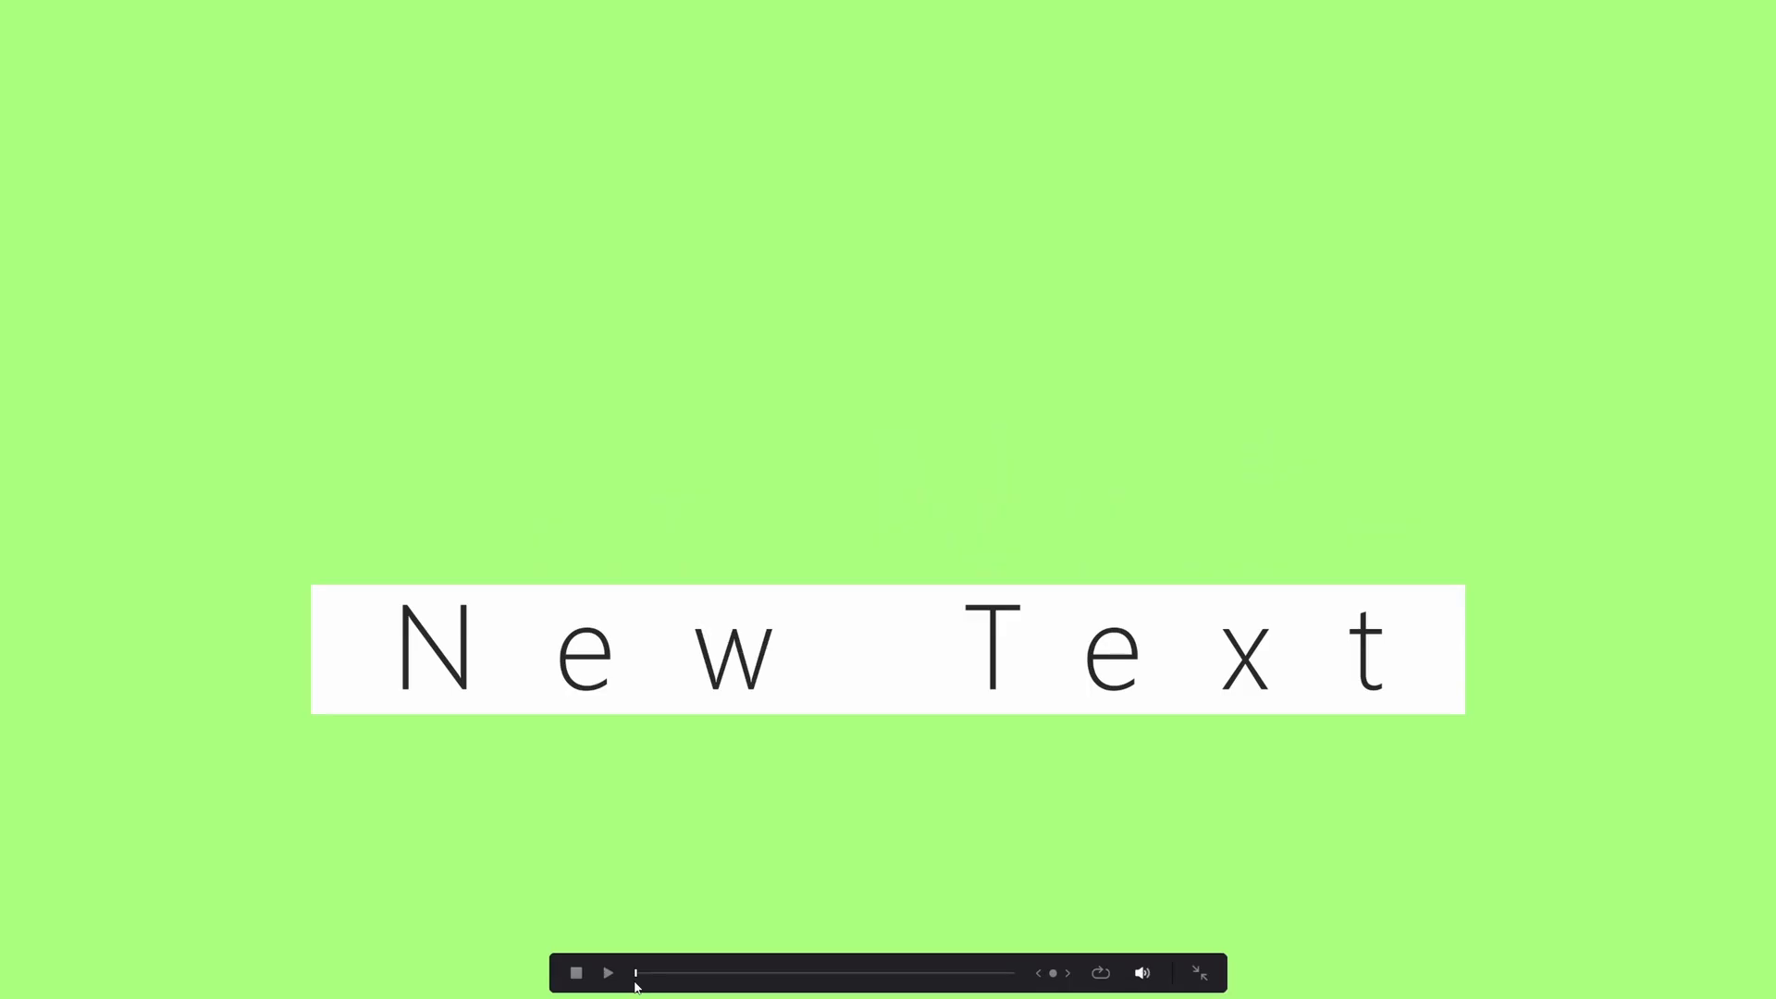
key(Escape)
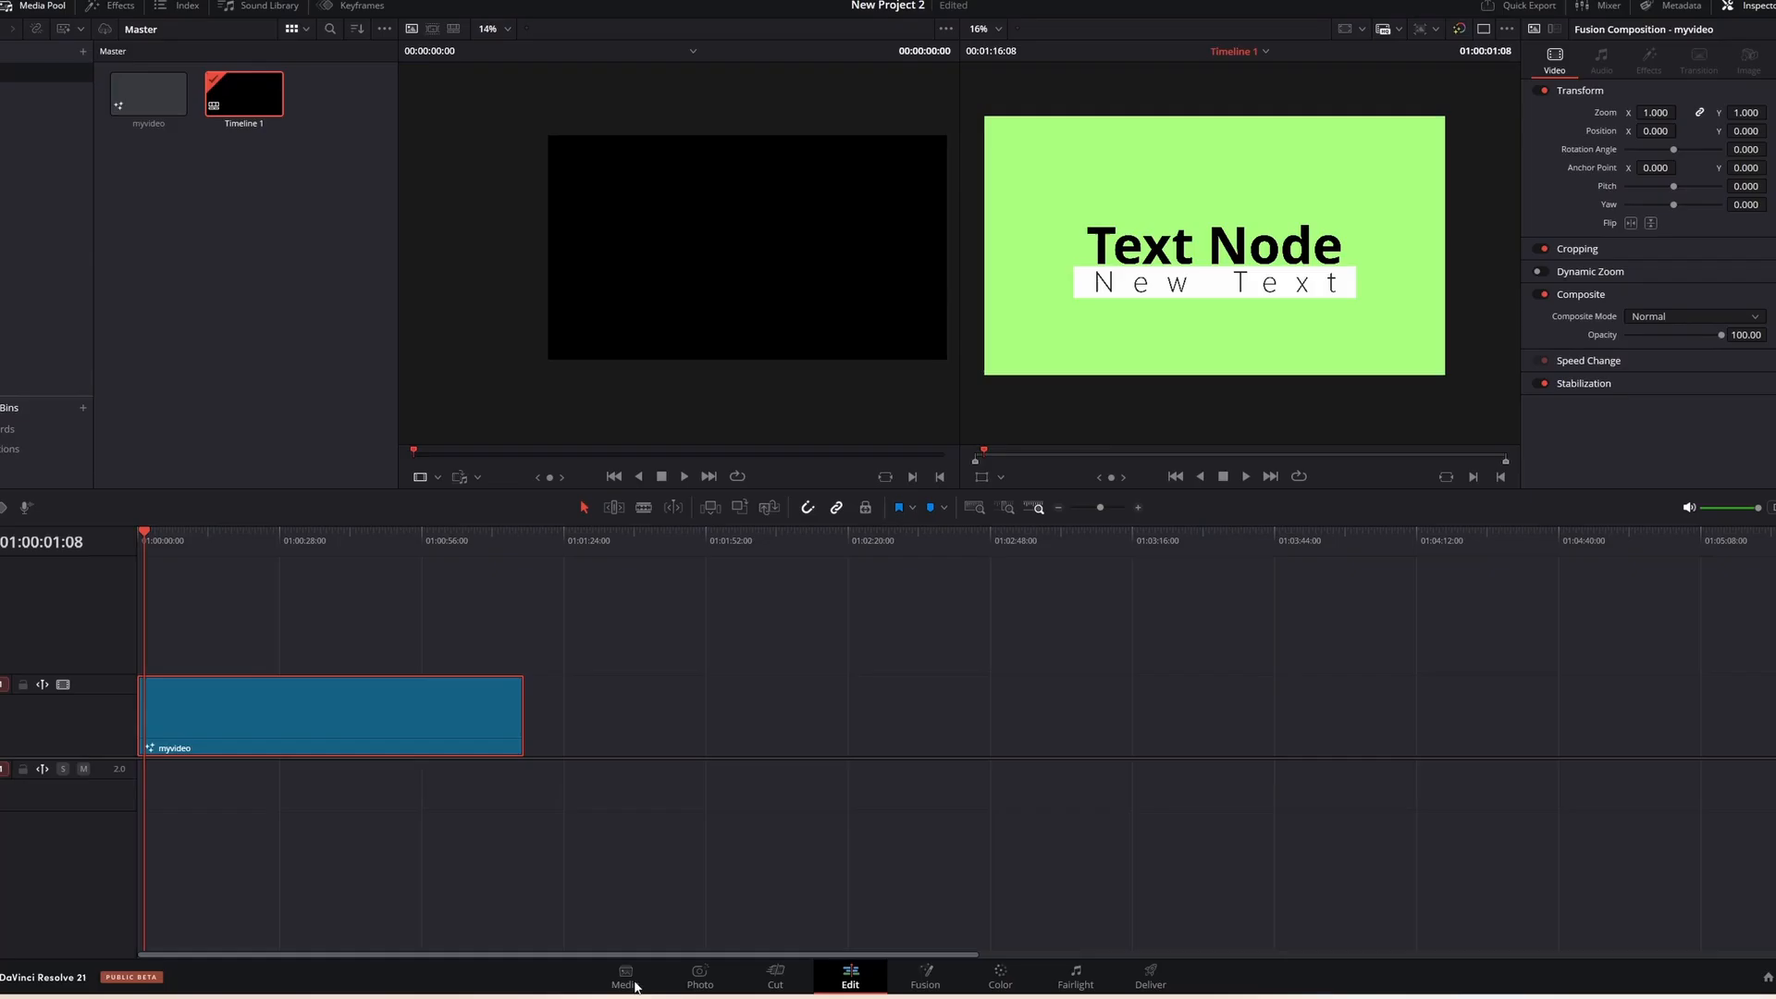
Step: On the Fusion page, close the Spline editor and spread out the graph by moving MediaOut1 farther right and PrimaryText slightly higher
click(925, 975)
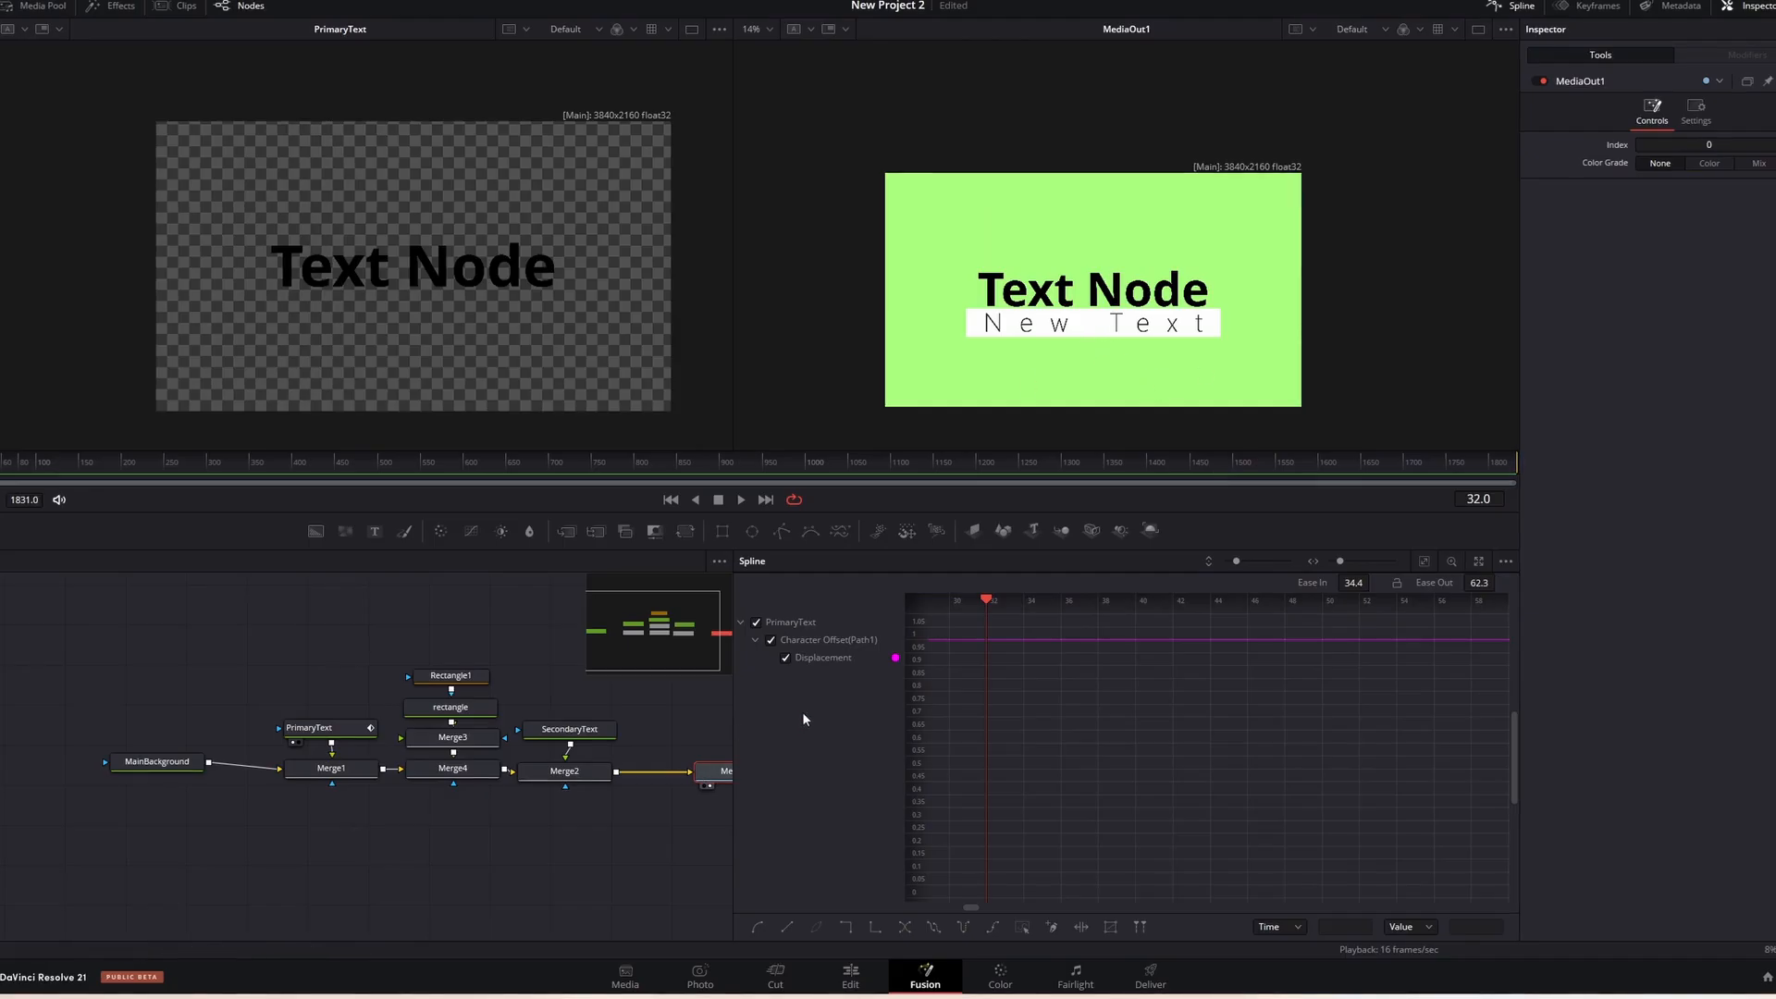
click(1521, 8)
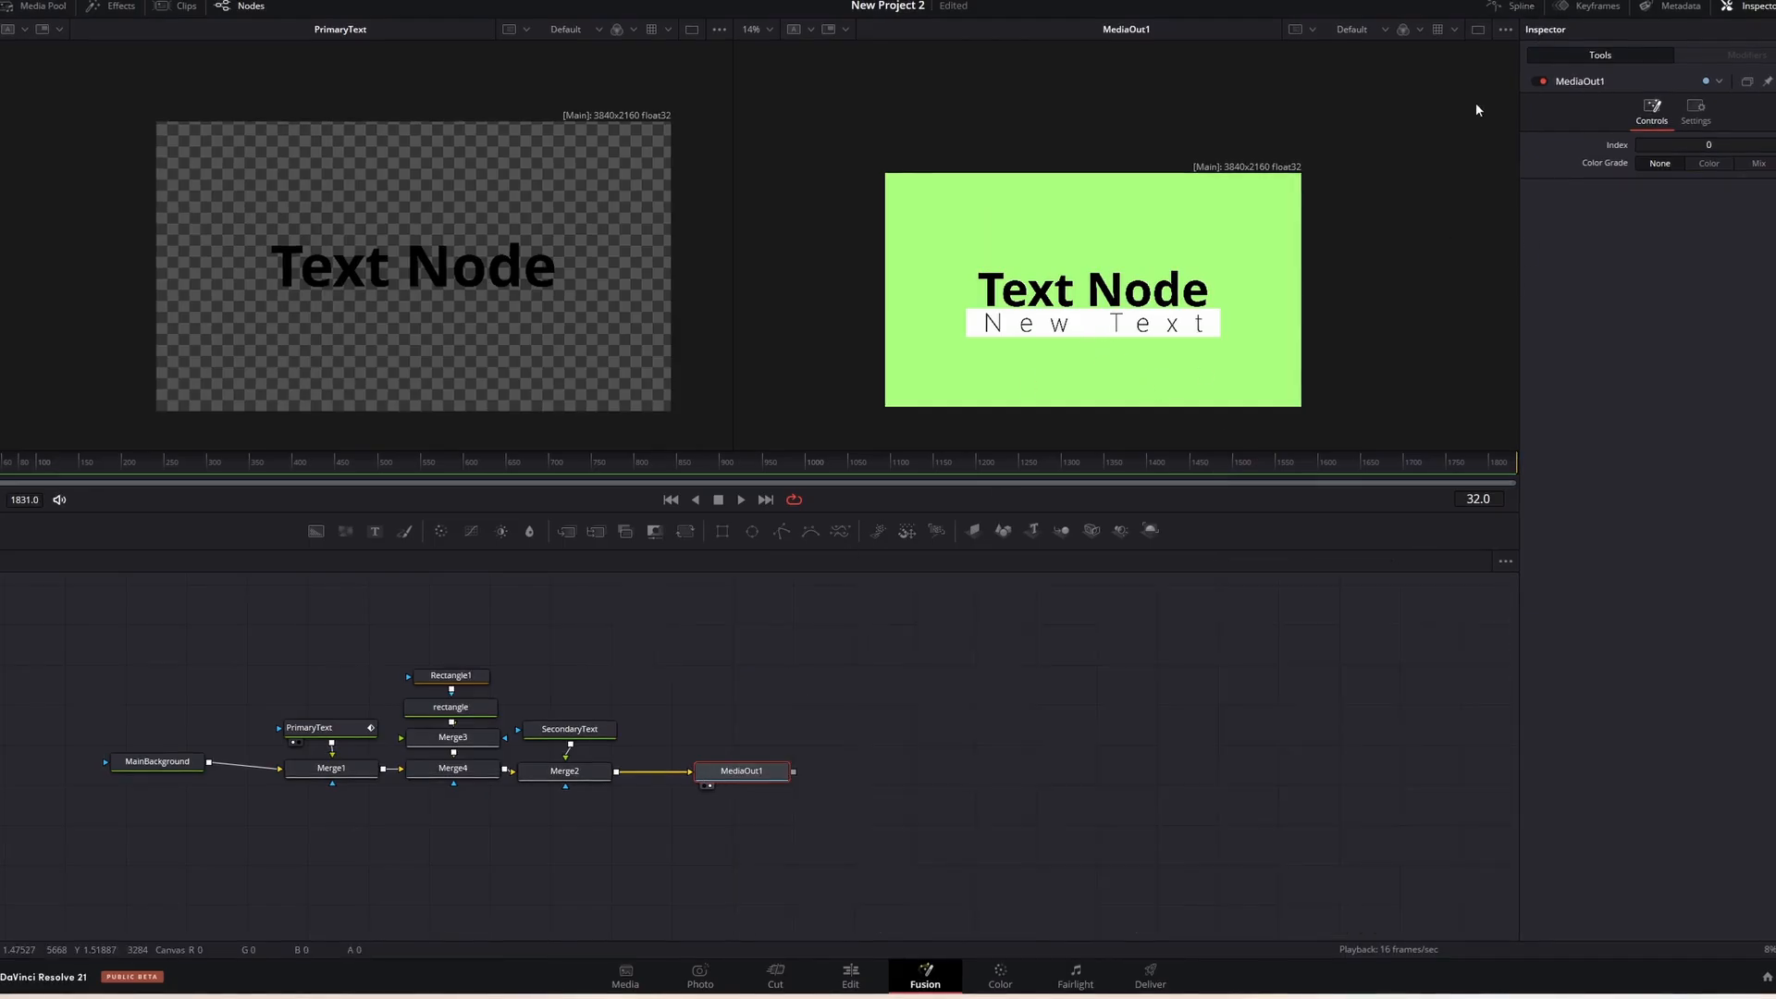
drag(768, 764, 1186, 764)
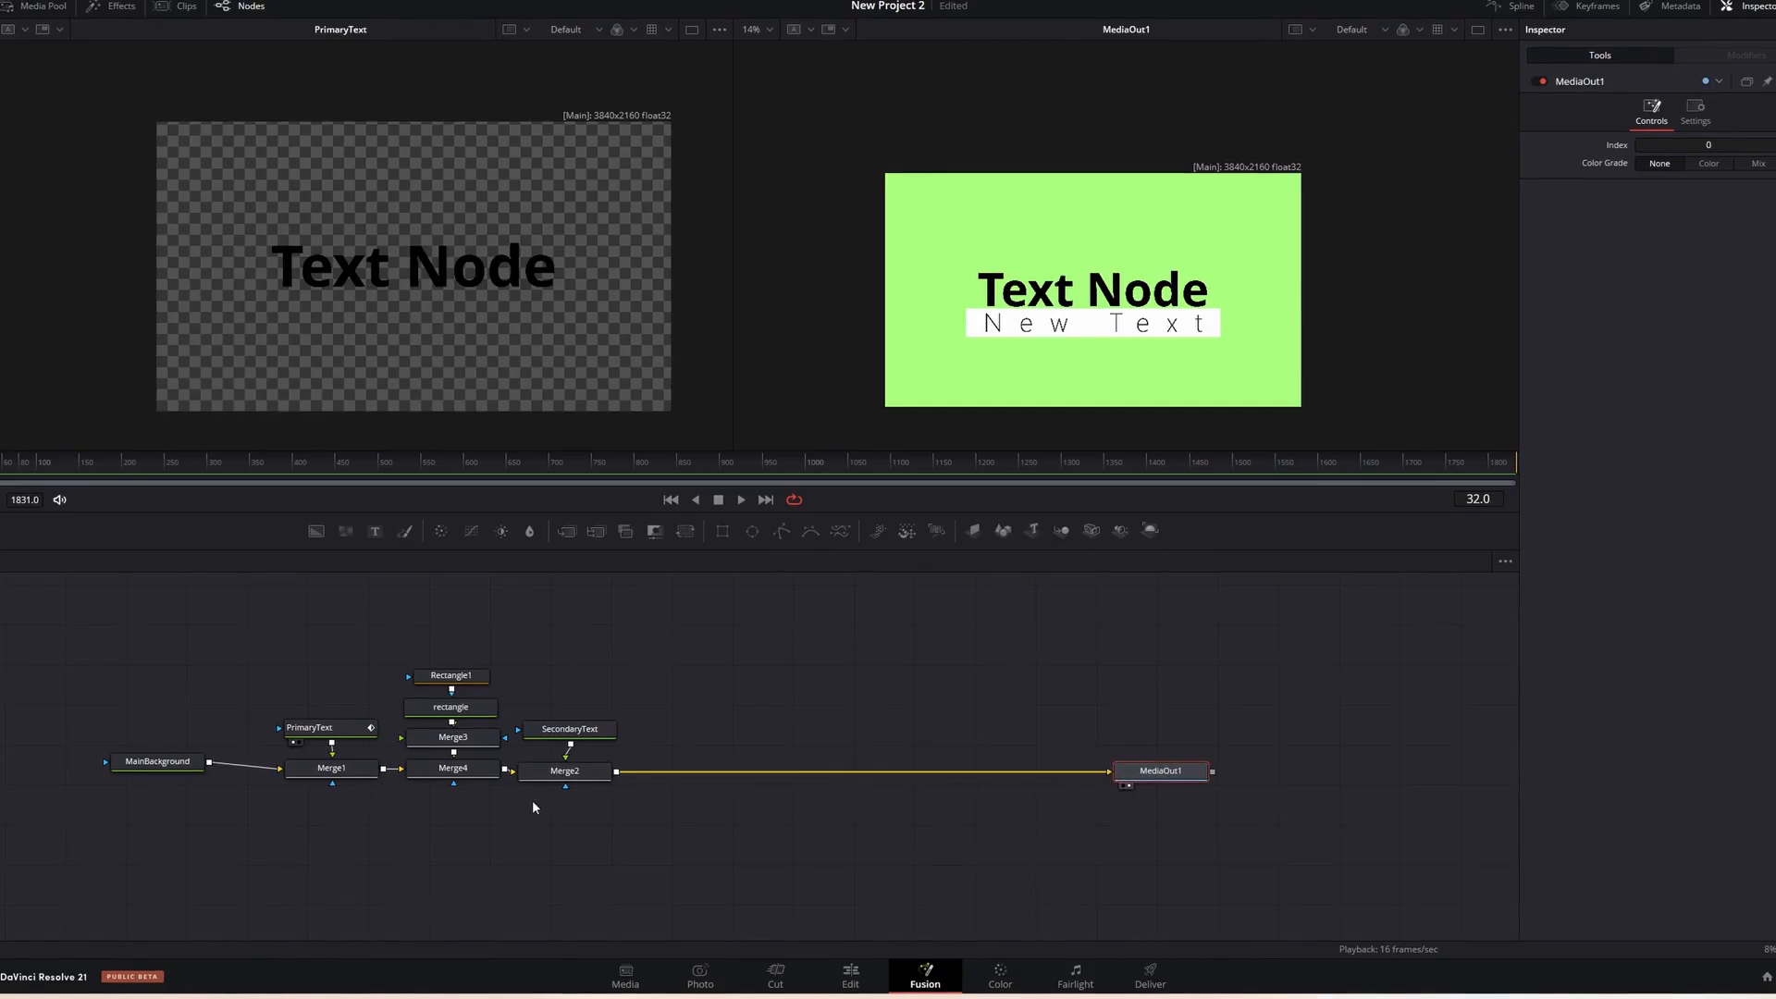
scroll(321, 733, up, 5)
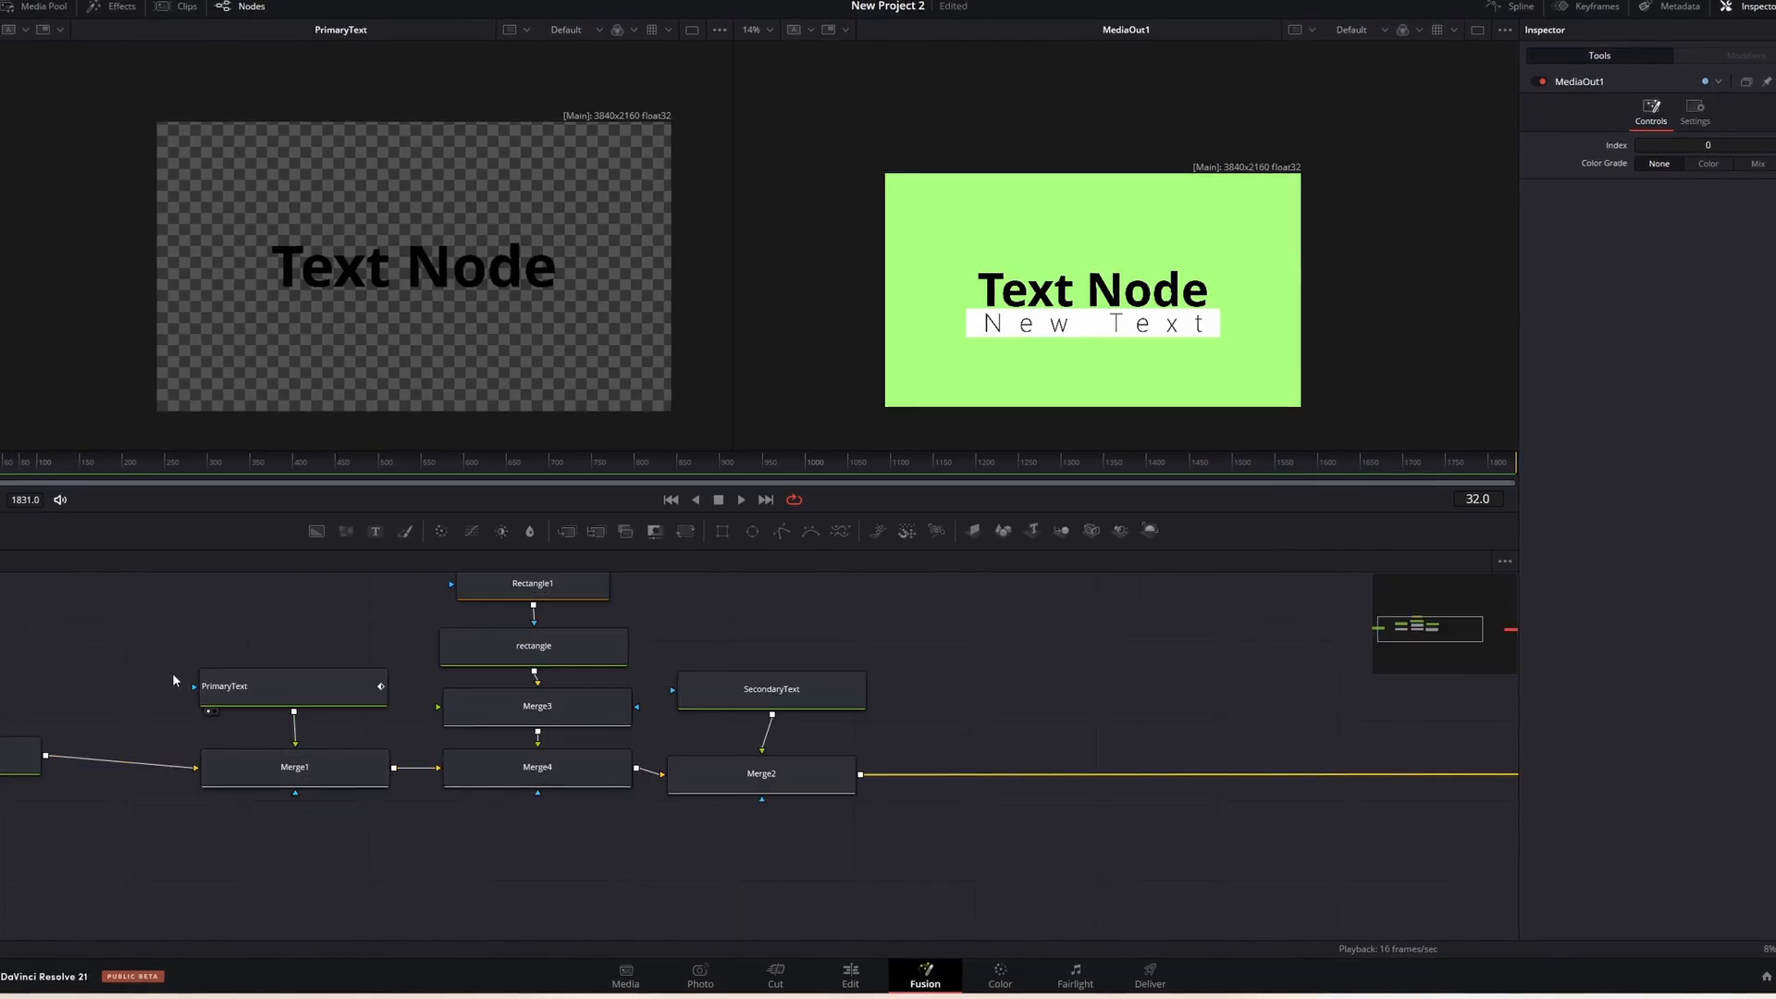
scroll(174, 676, up, 1)
drag(236, 671, 592, 669)
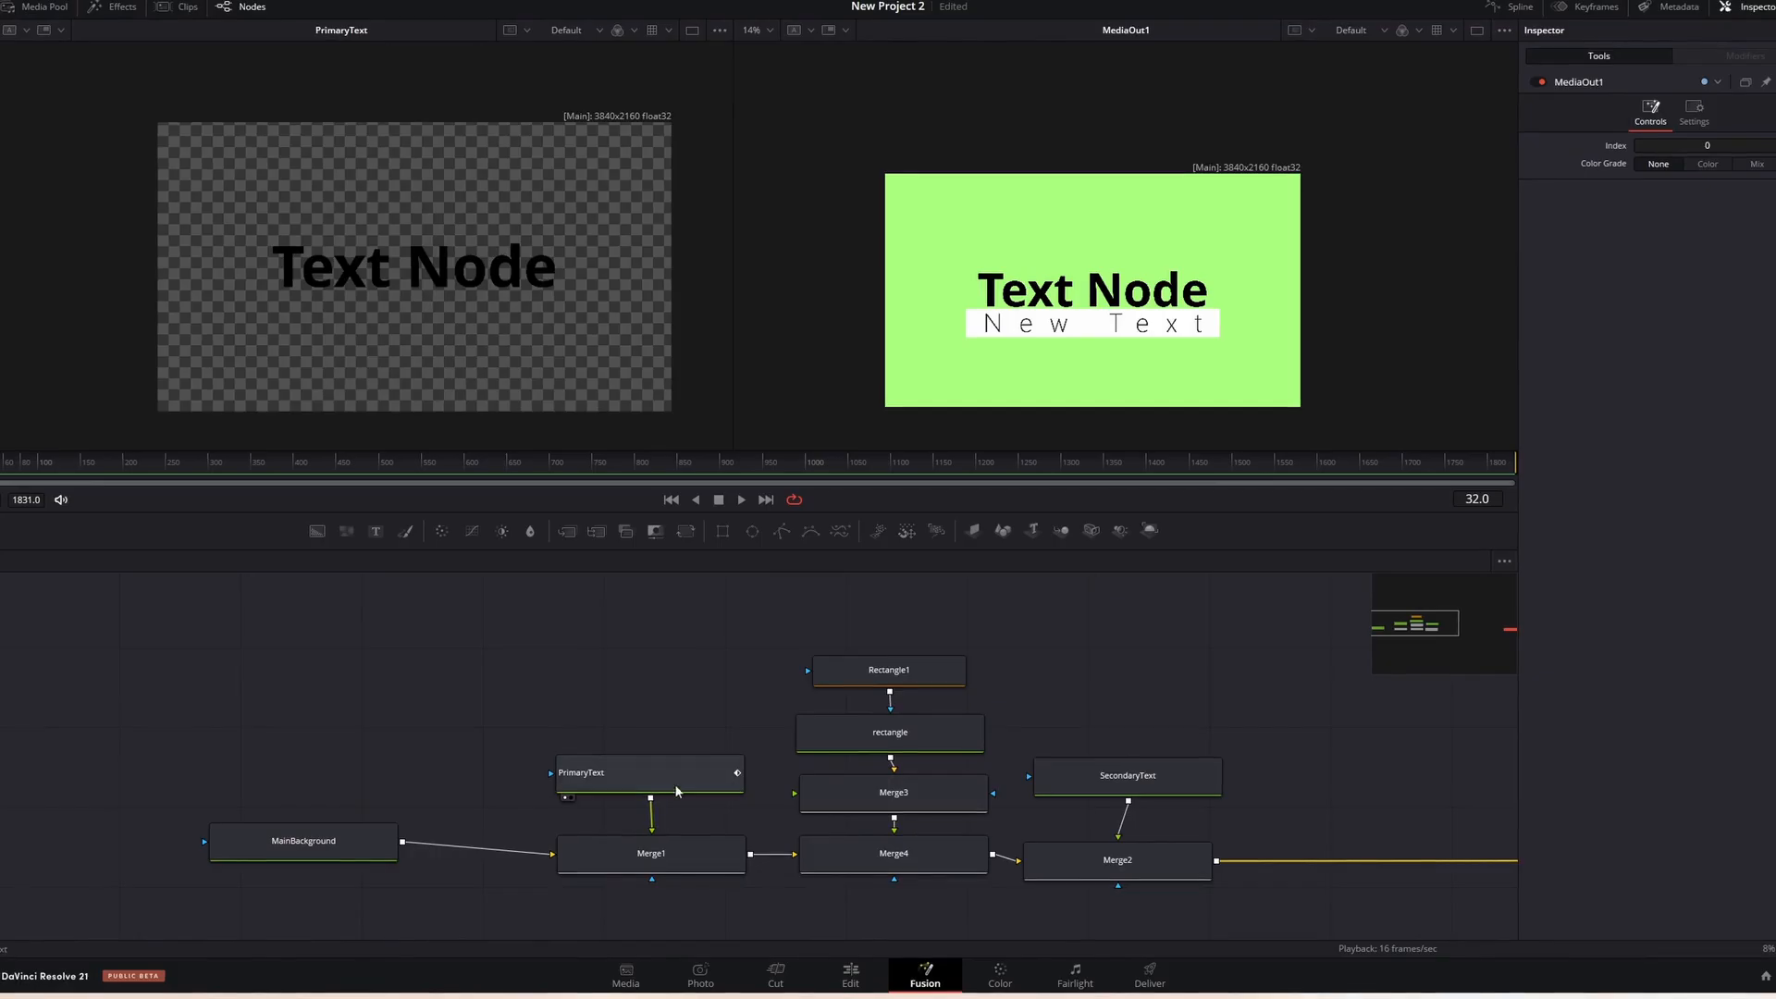
drag(674, 784, 660, 763)
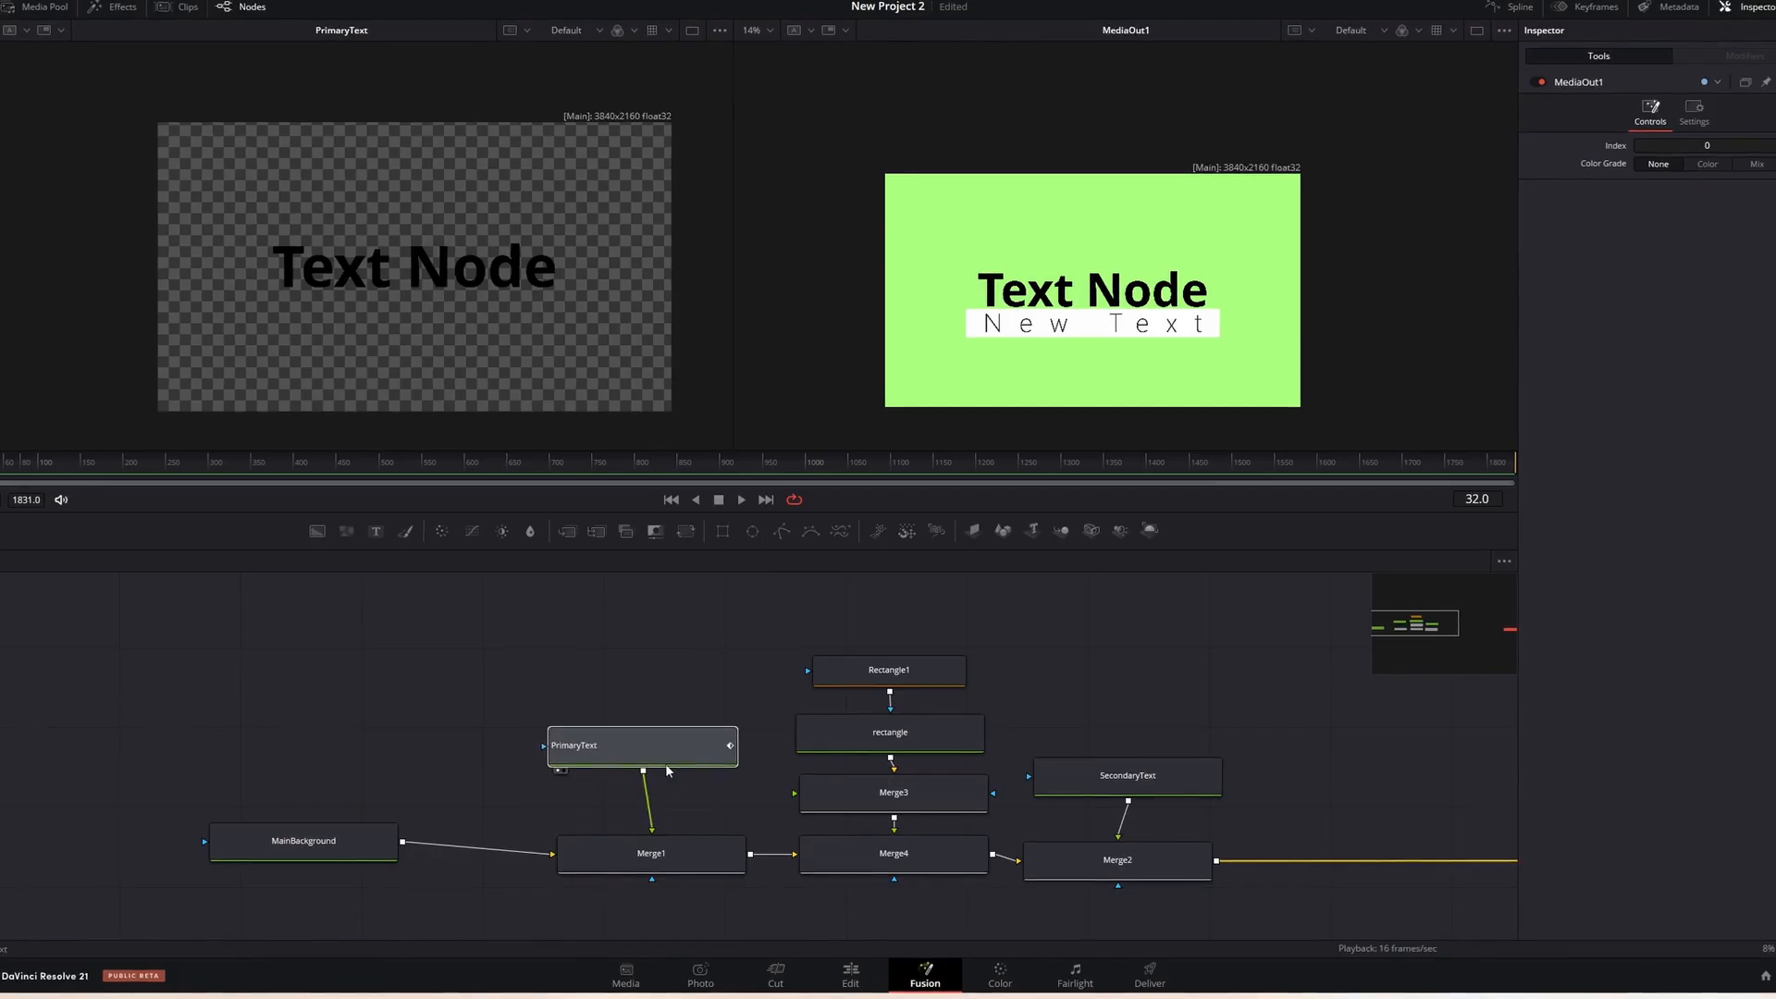
Step: Keyframe the Width of the Rectangle1 mask at frame 0 and collapse the white bar to zero width there
click(877, 672)
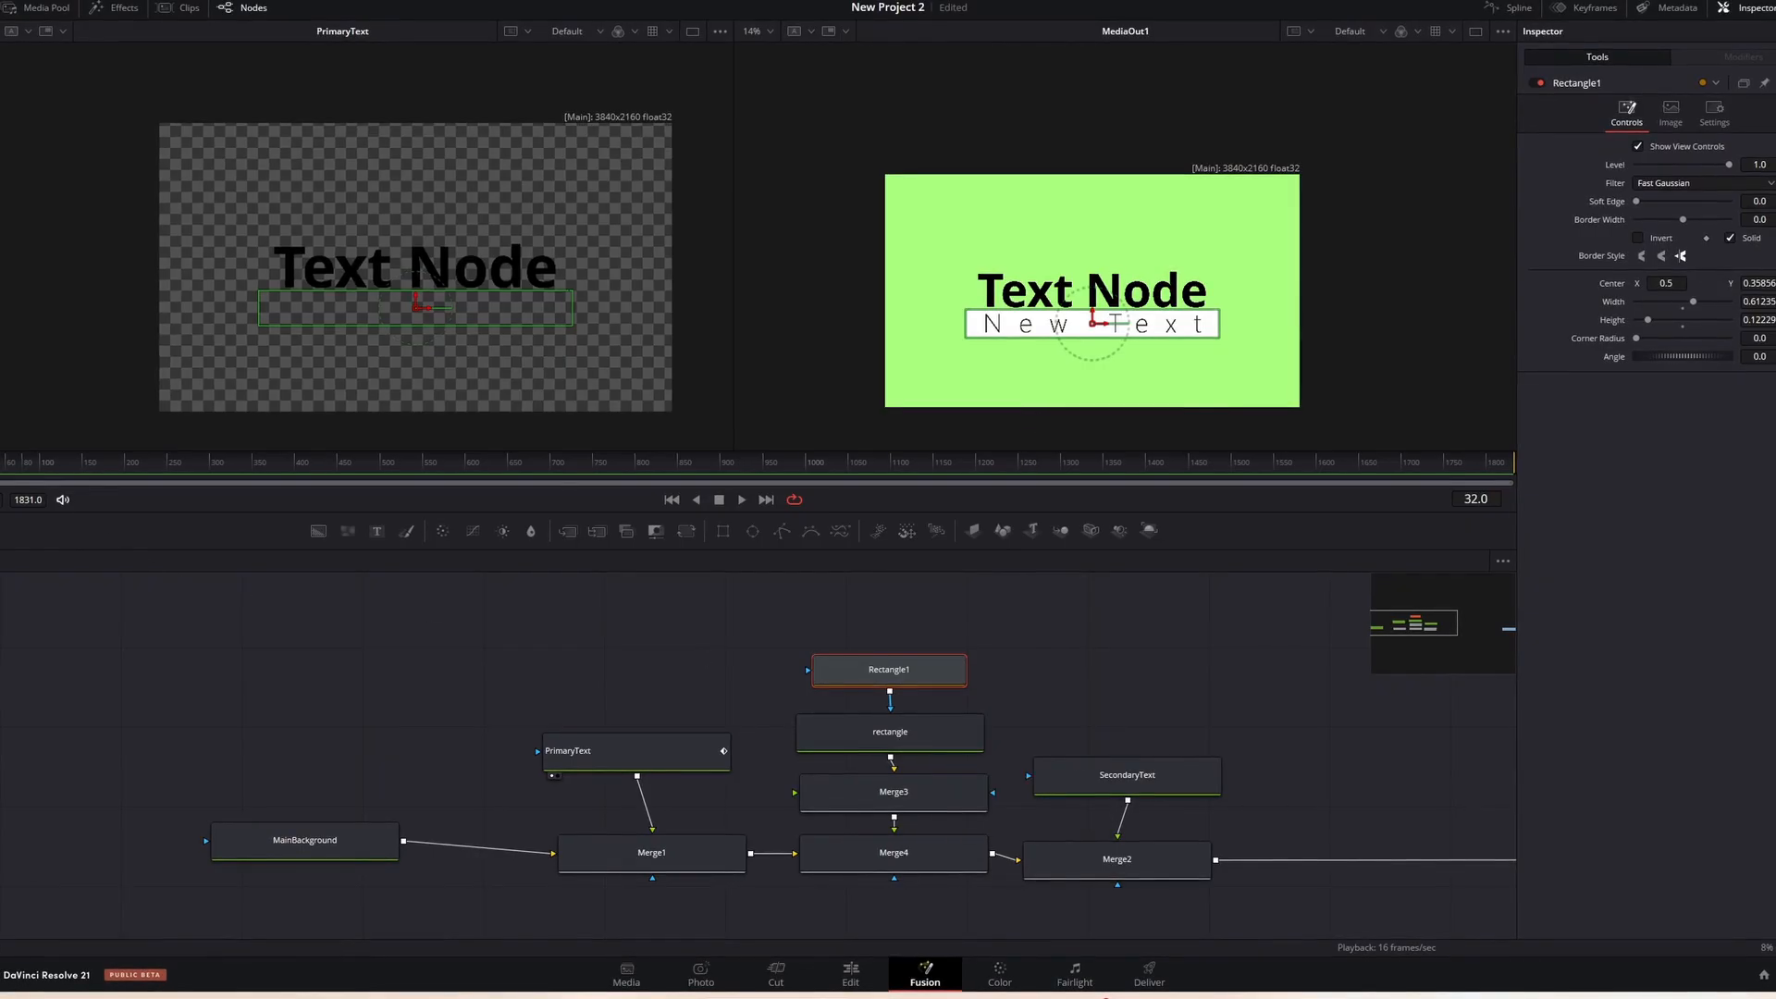
key(Home)
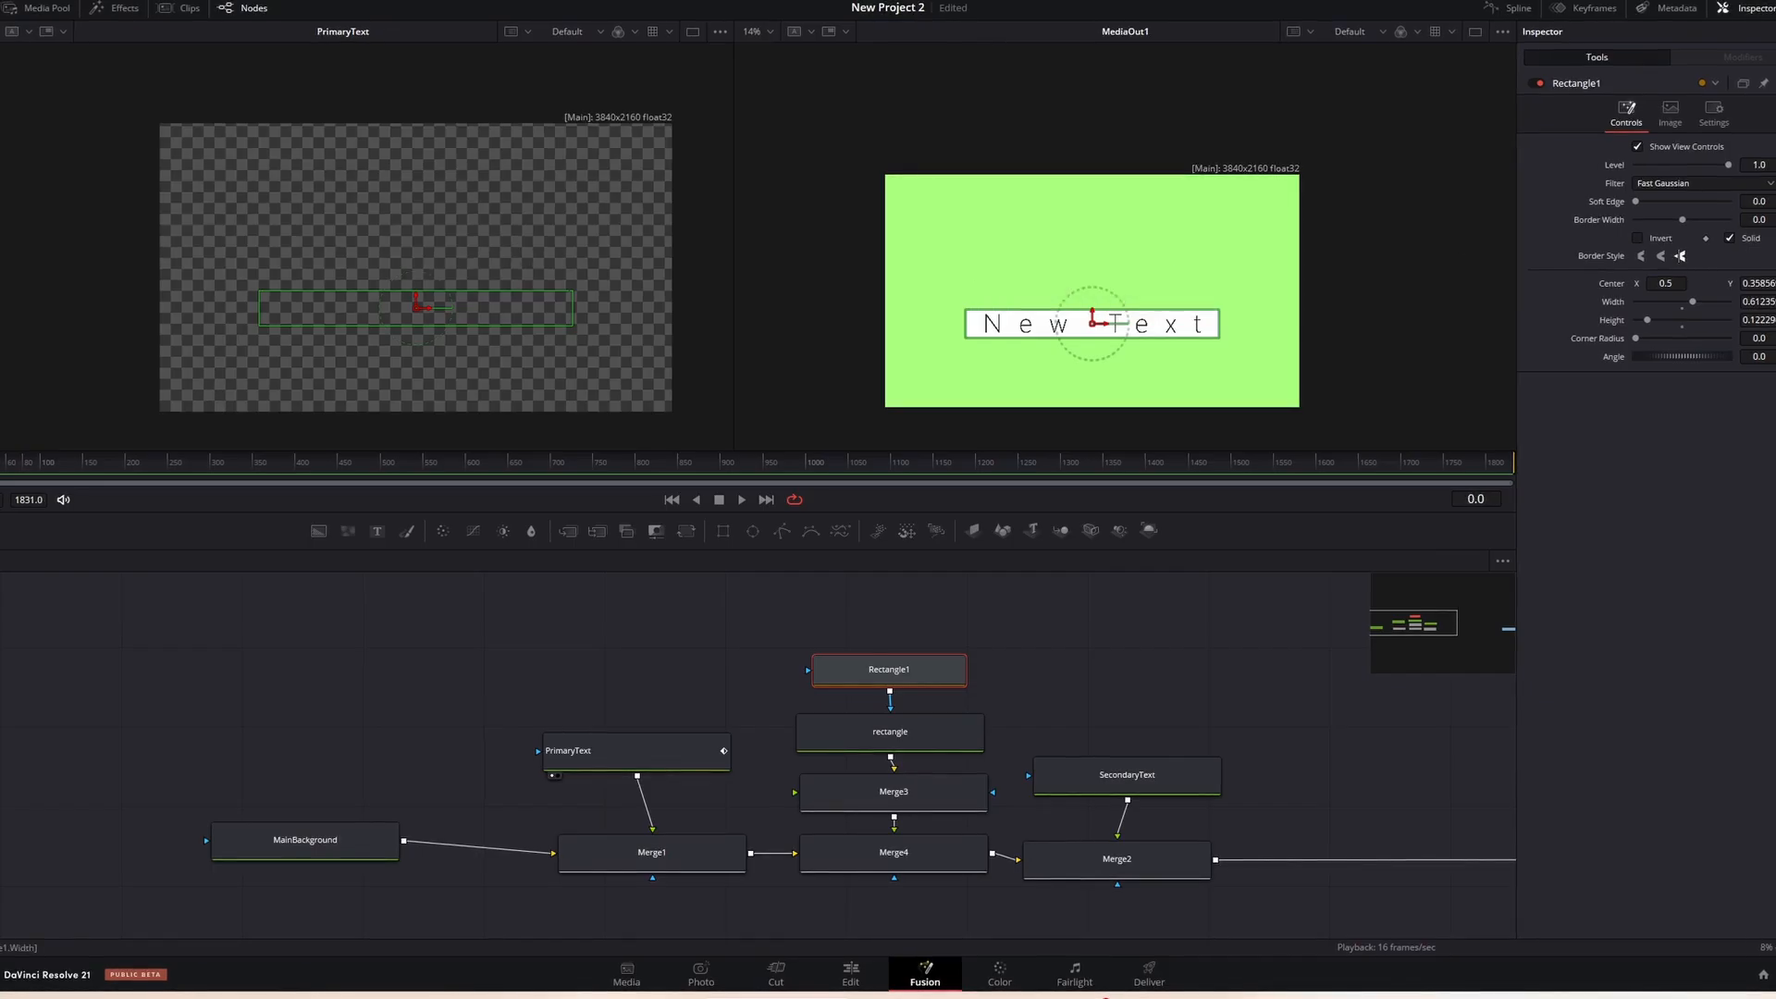
click(1759, 302)
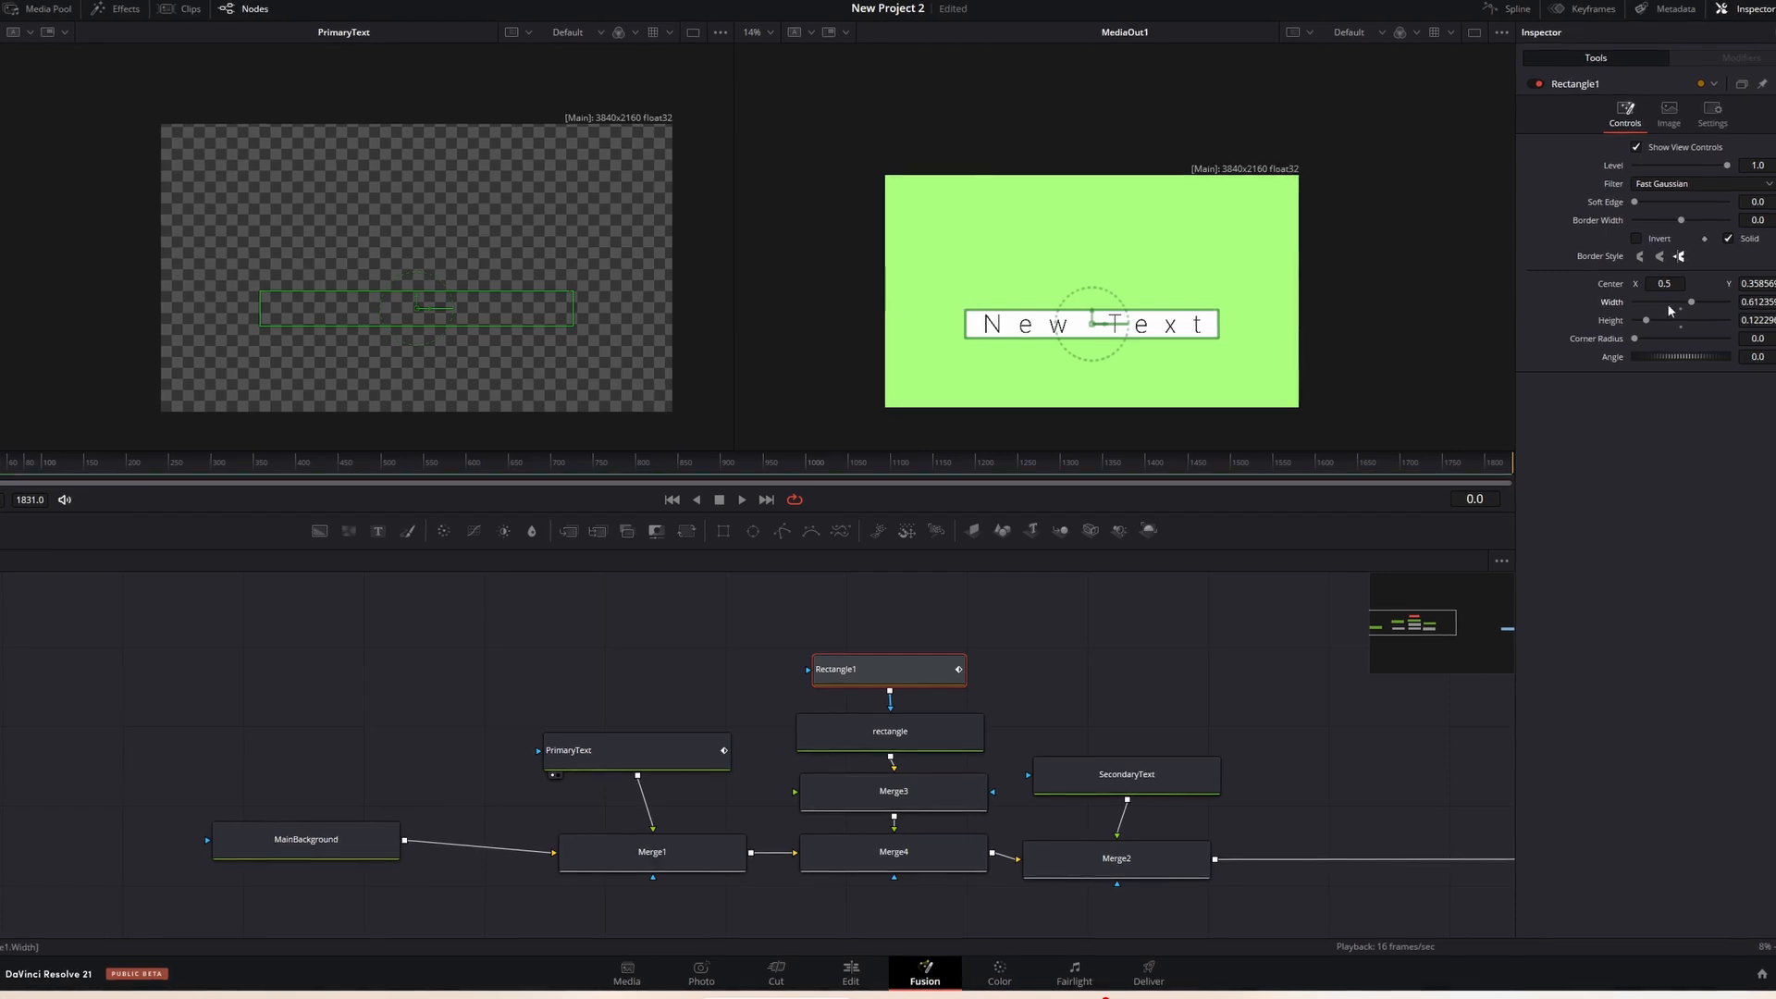
drag(1691, 306, 1629, 307)
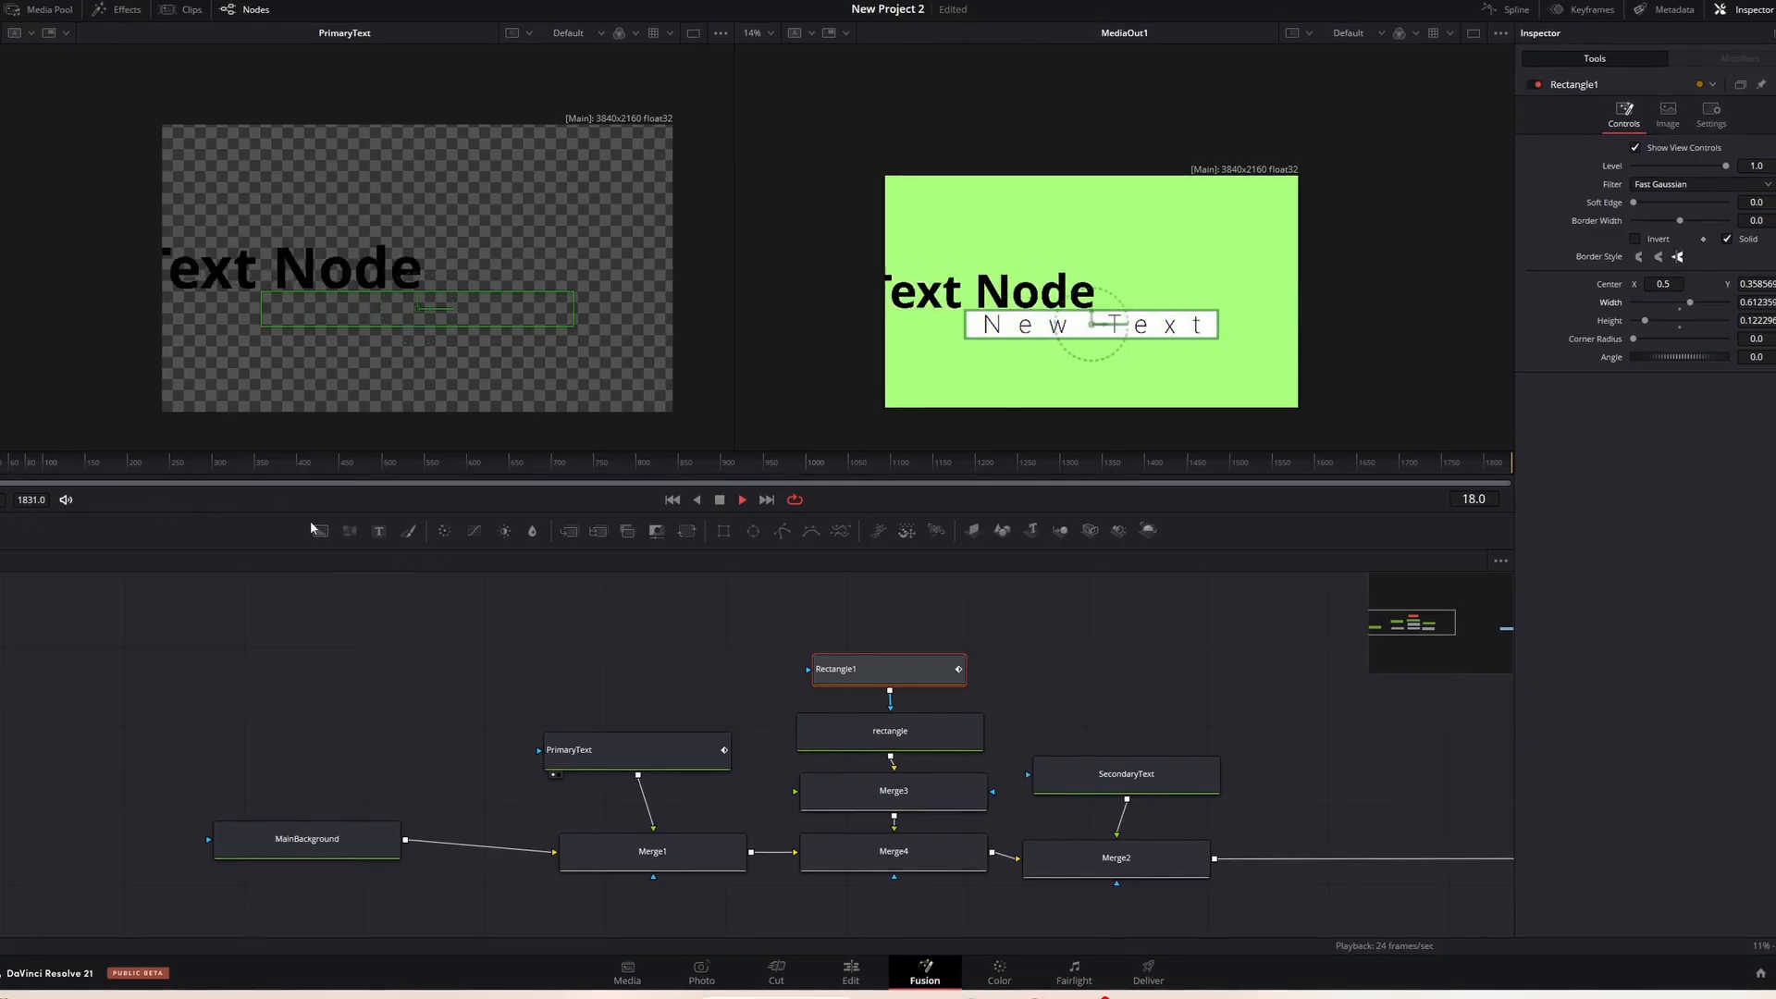
Step: Animate SecondaryText's character Offset X with keyframes of 0.801 at frame 0 and 0.0 at frame 18
click(1120, 790)
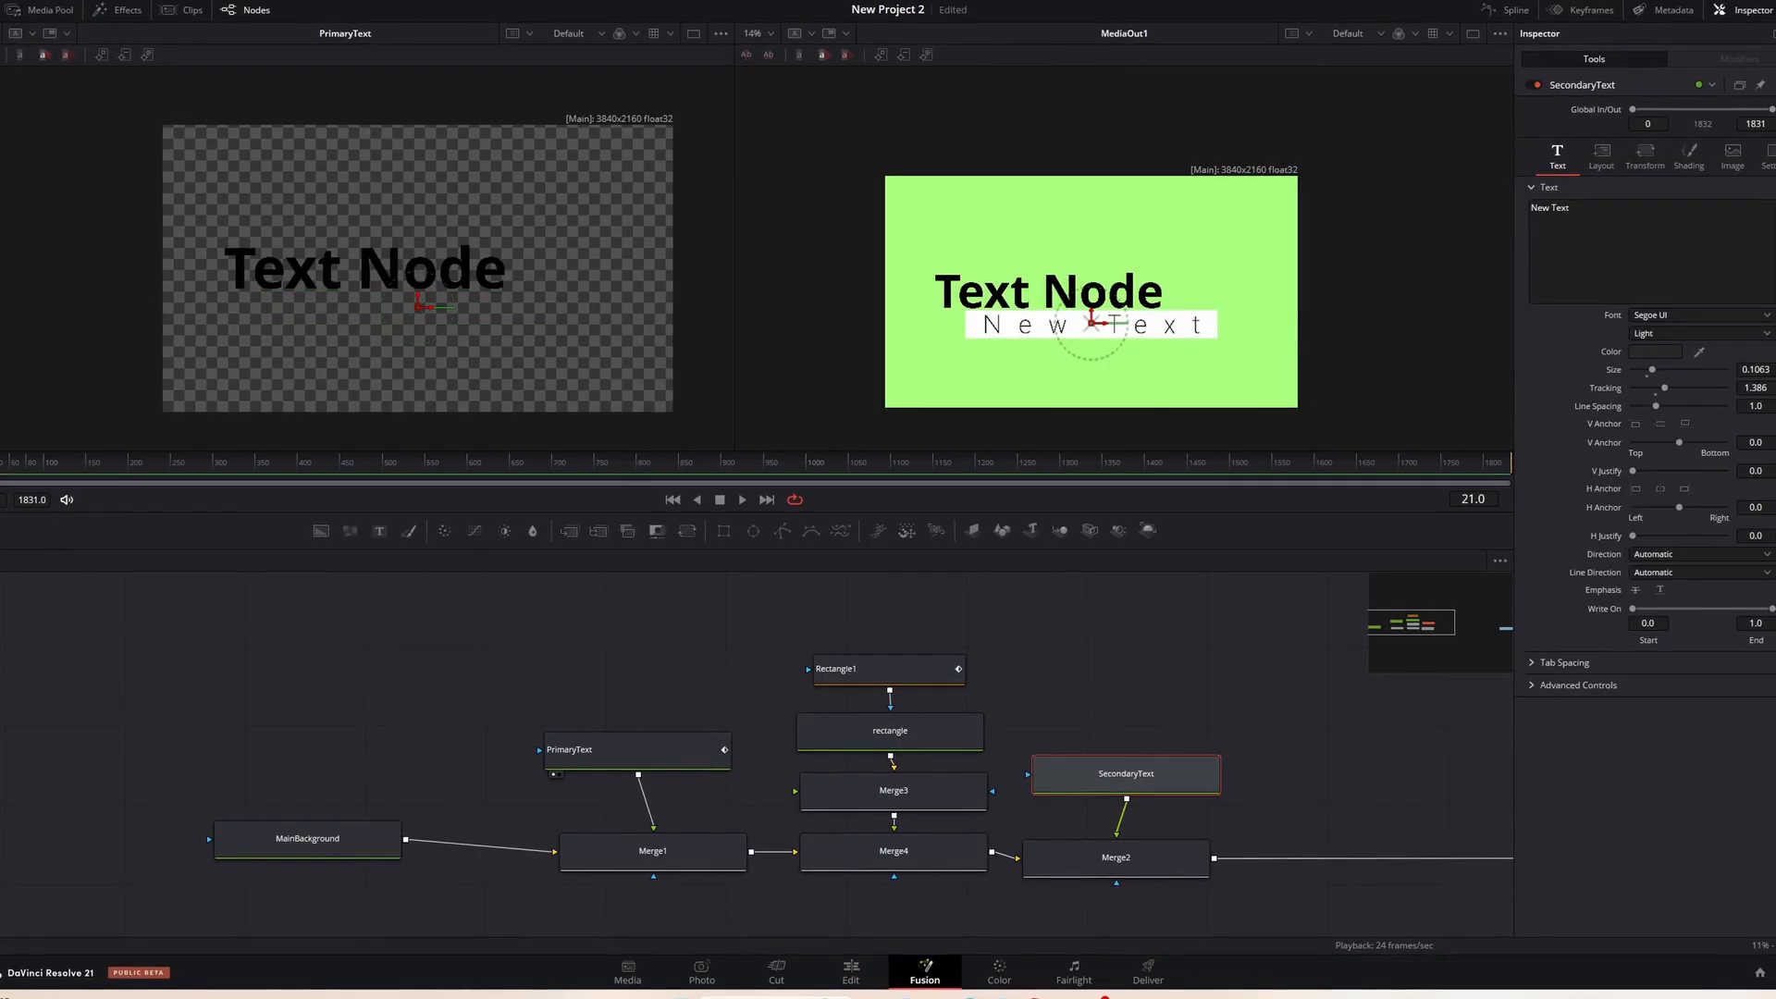
key(j)
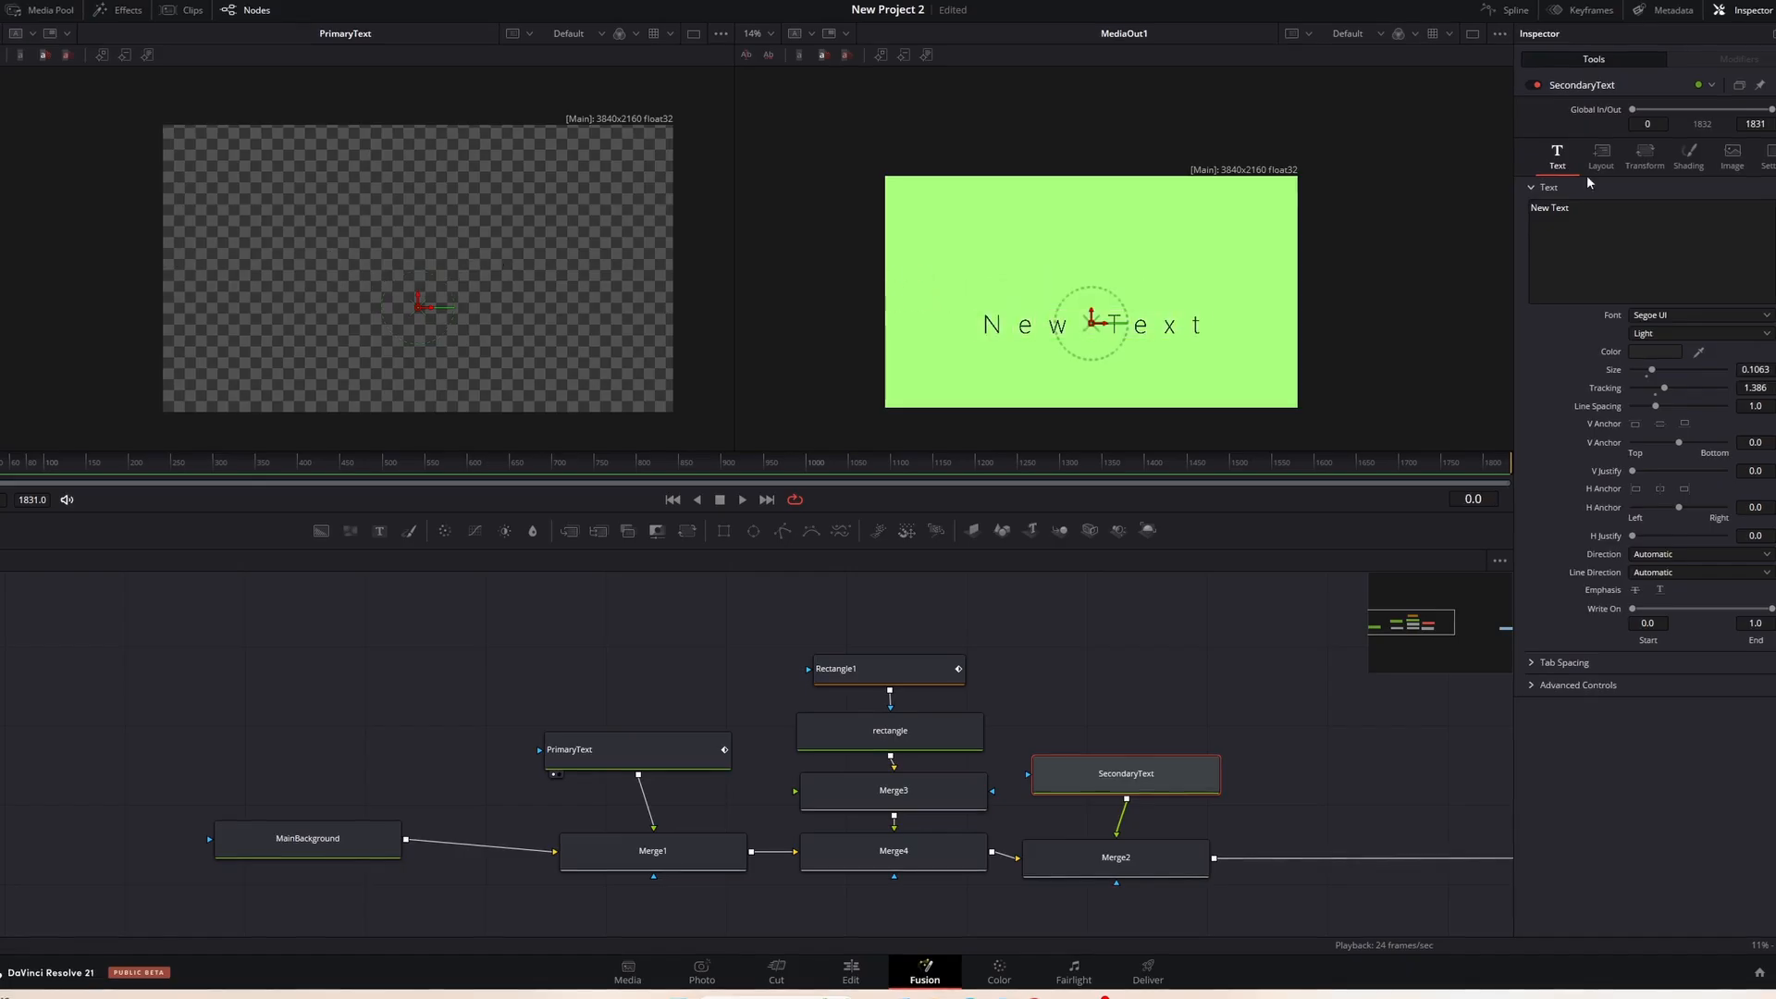
click(1647, 155)
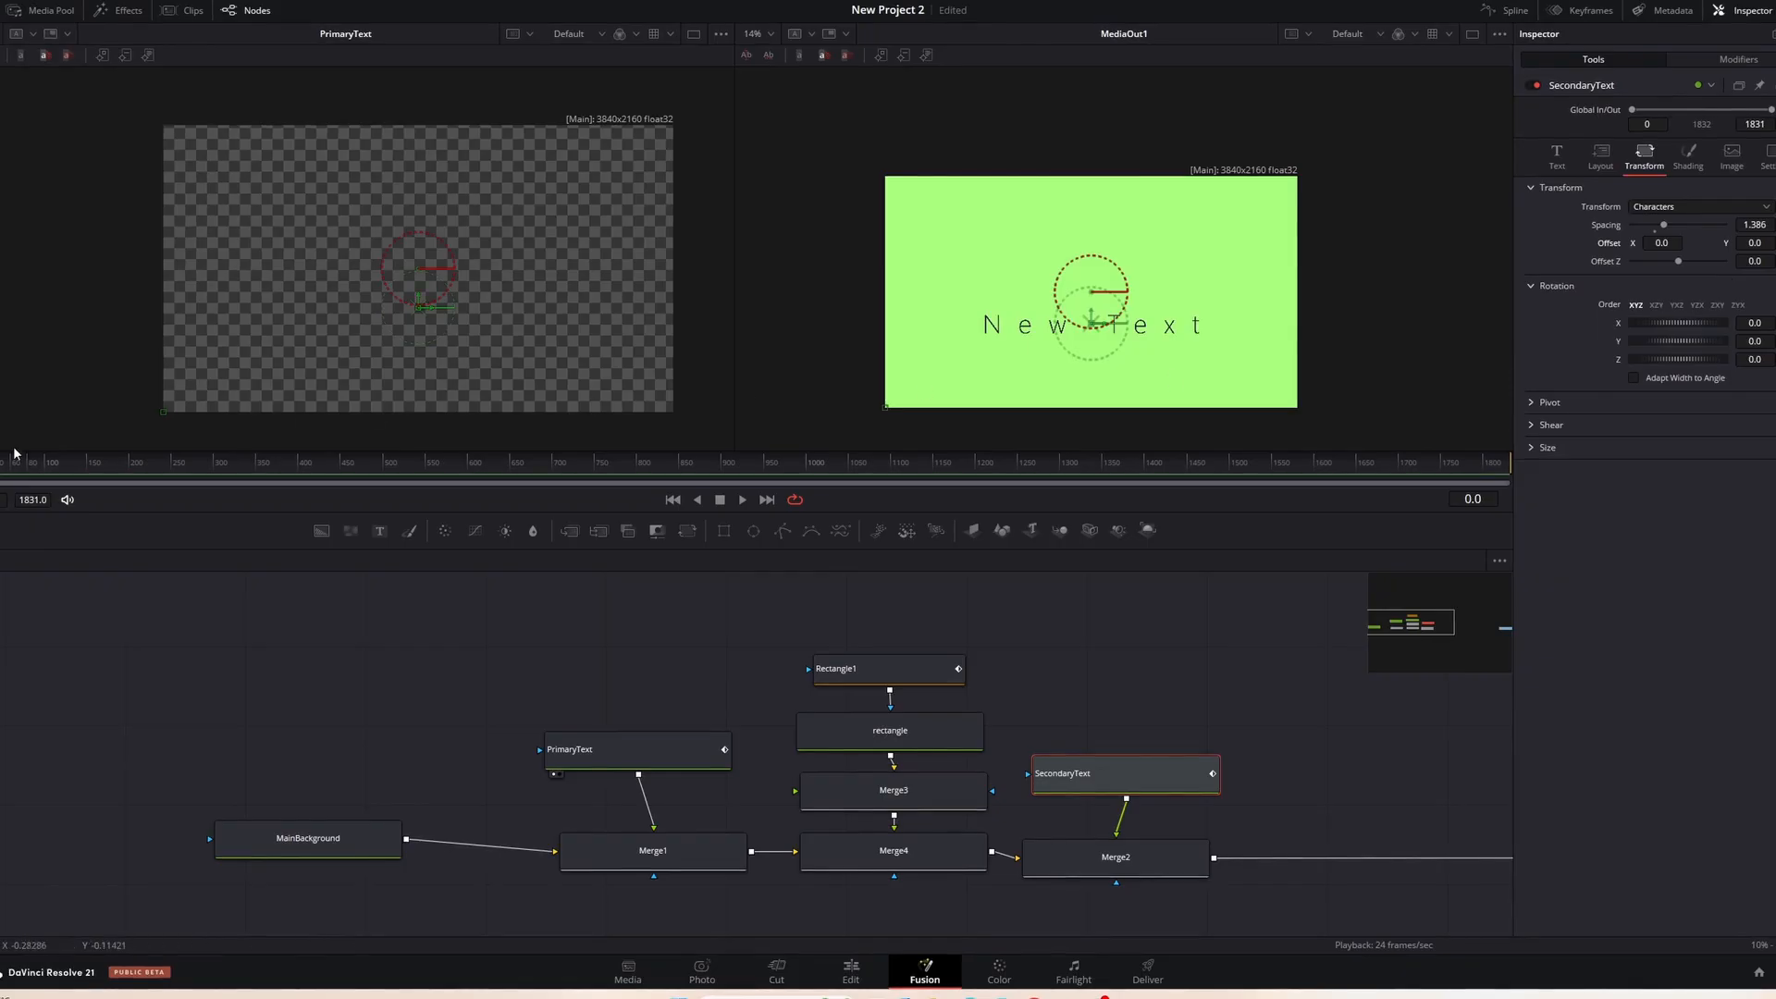
key(l)
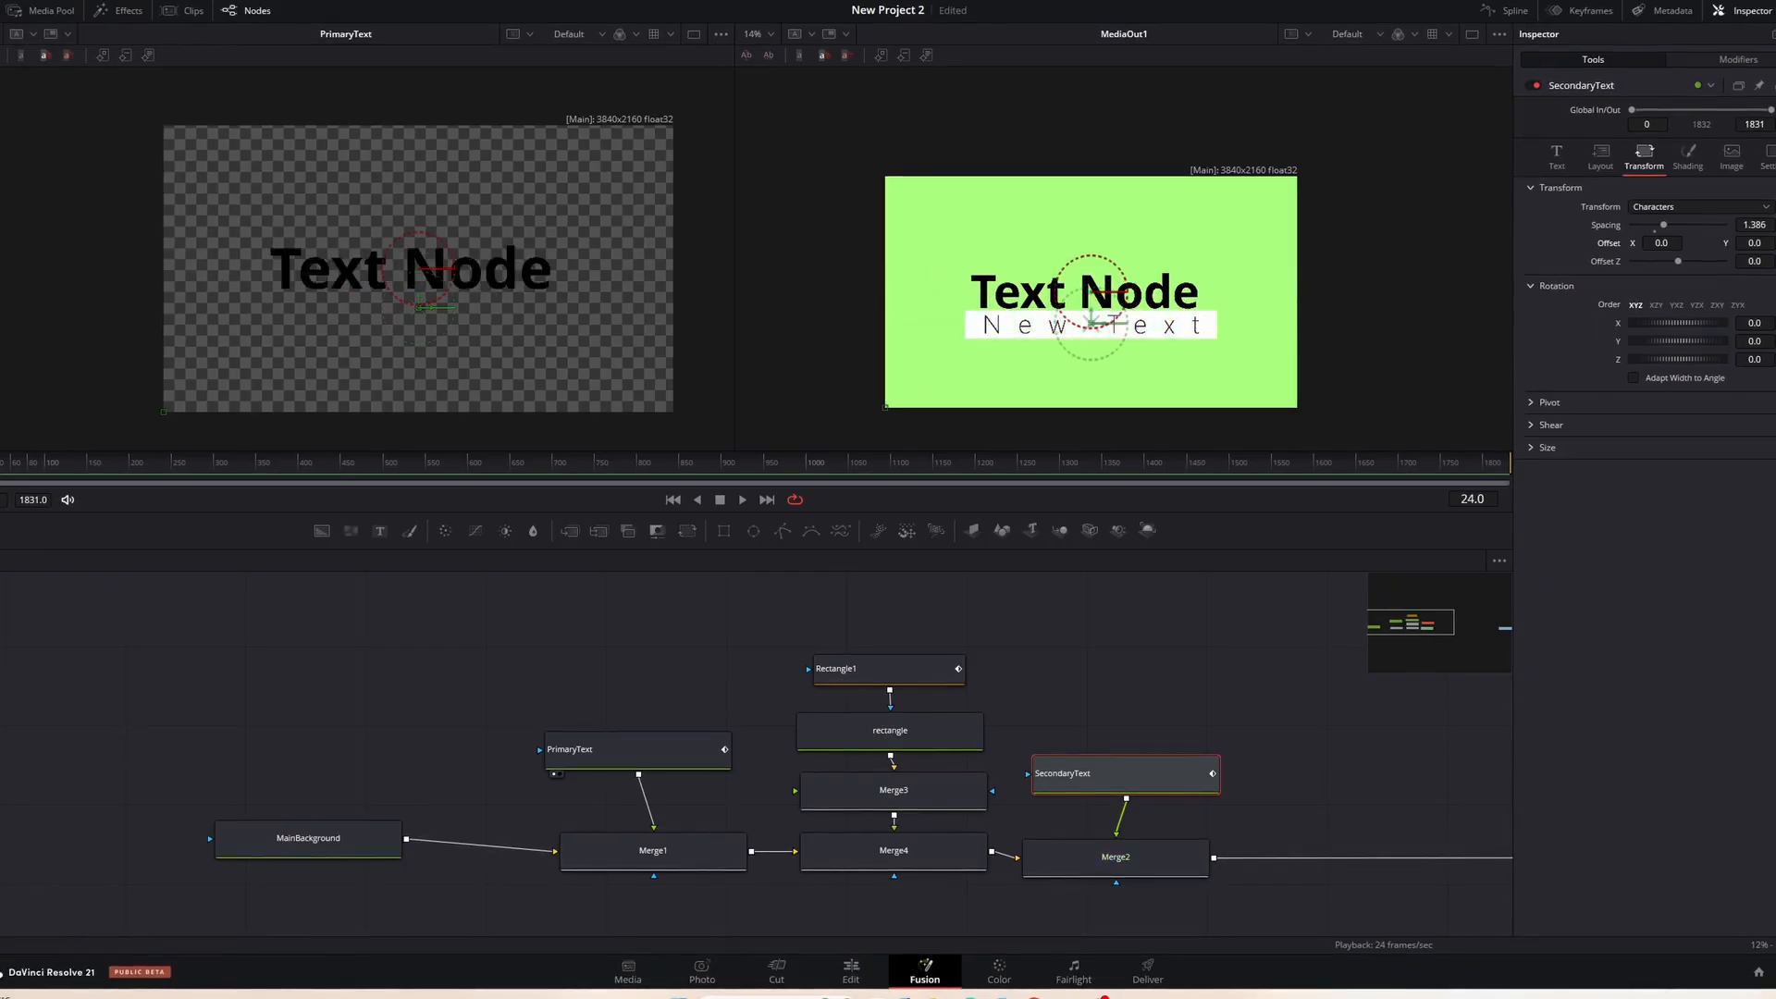
key(Left)
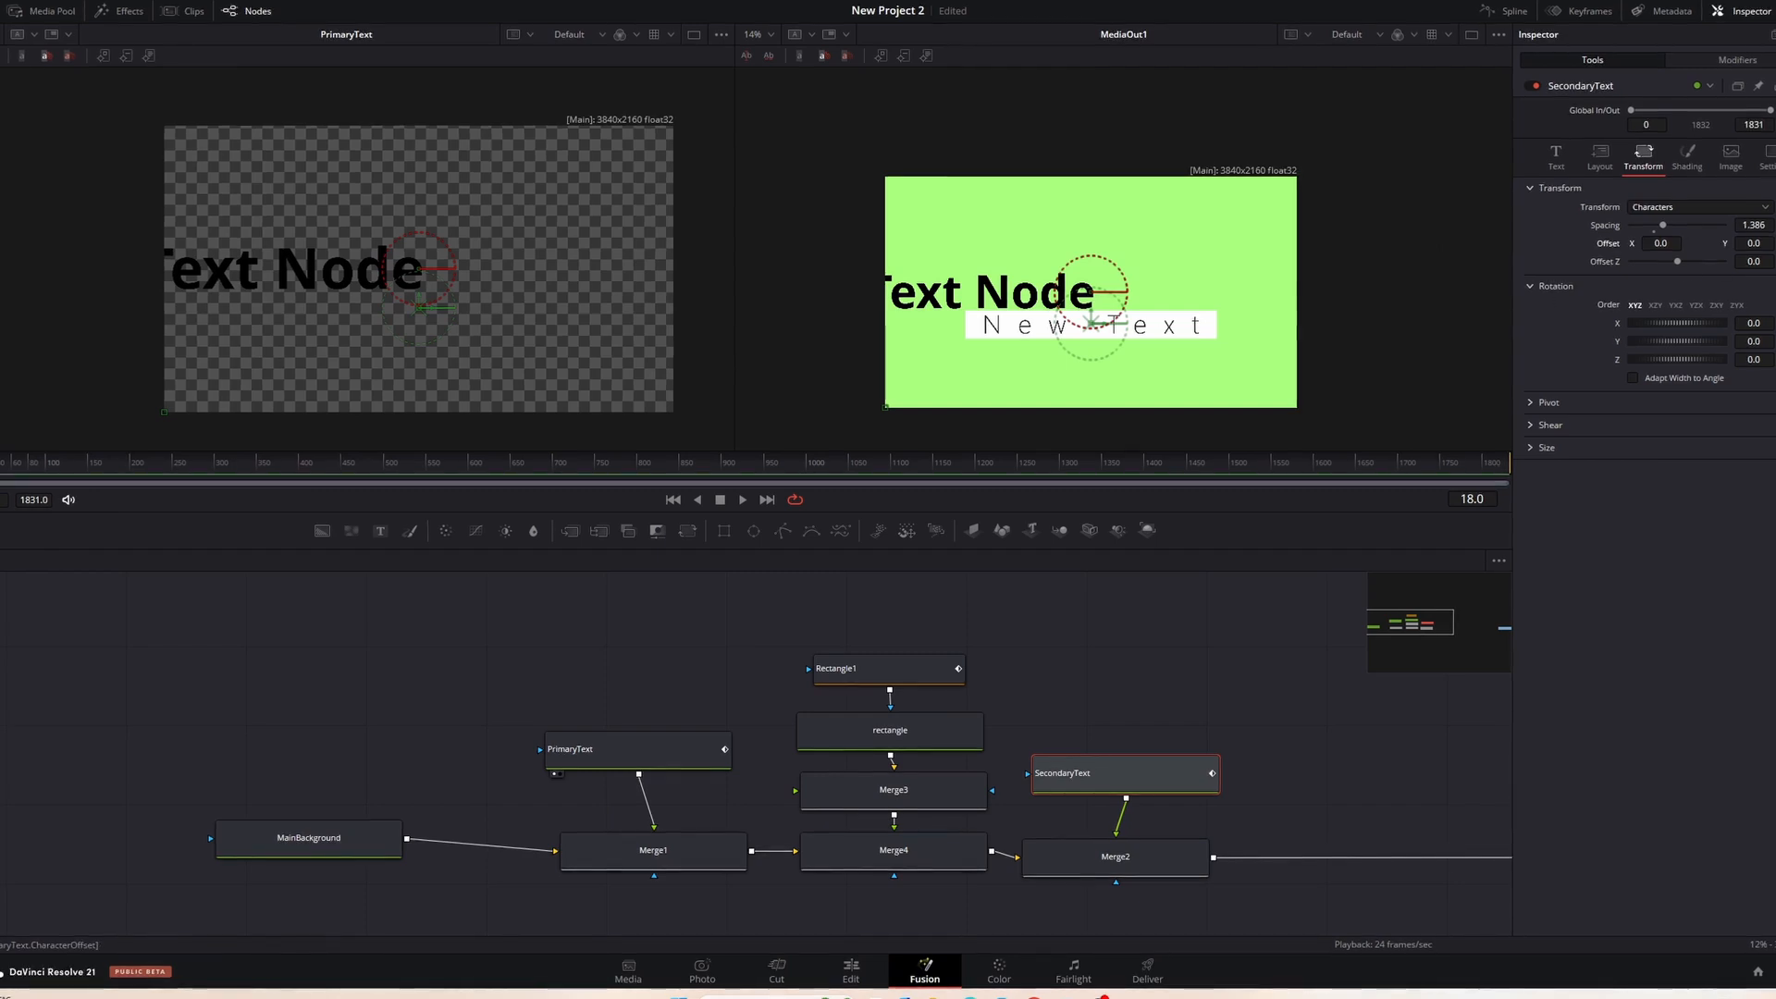
key(Home)
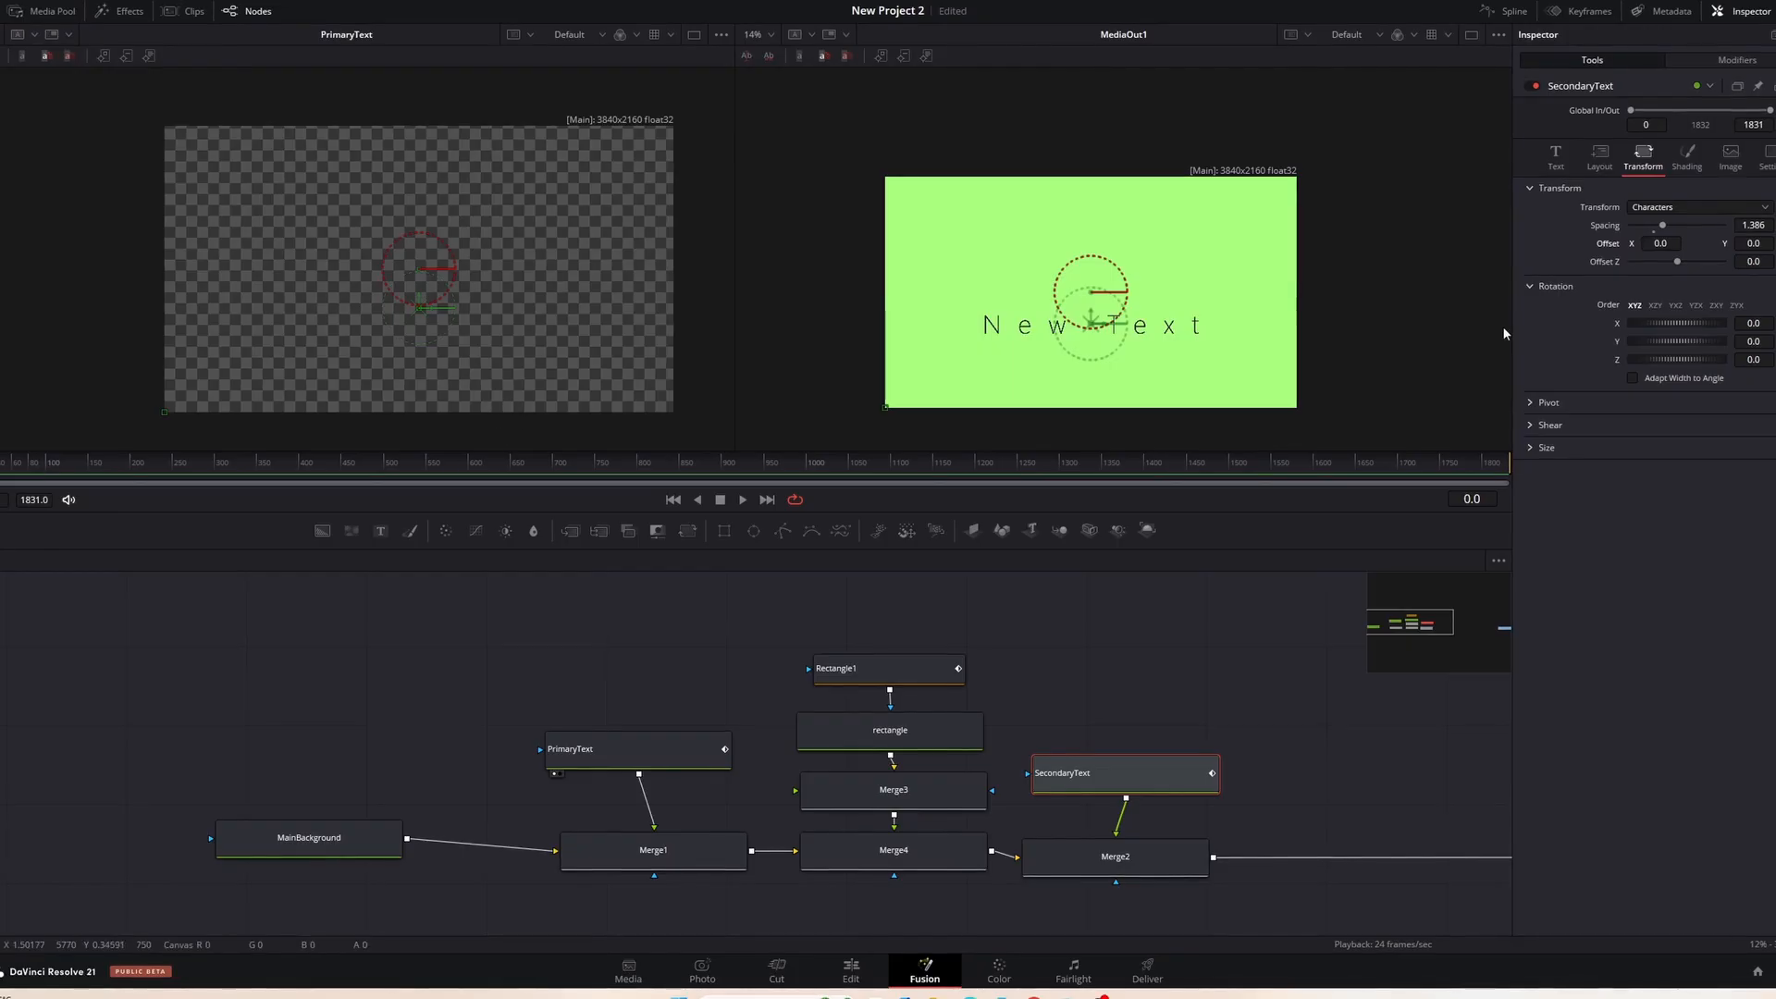
mouse_move(1660, 244)
mouse_down()
mouse_move(1720, 245)
mouse_move(1647, 259)
mouse_up()
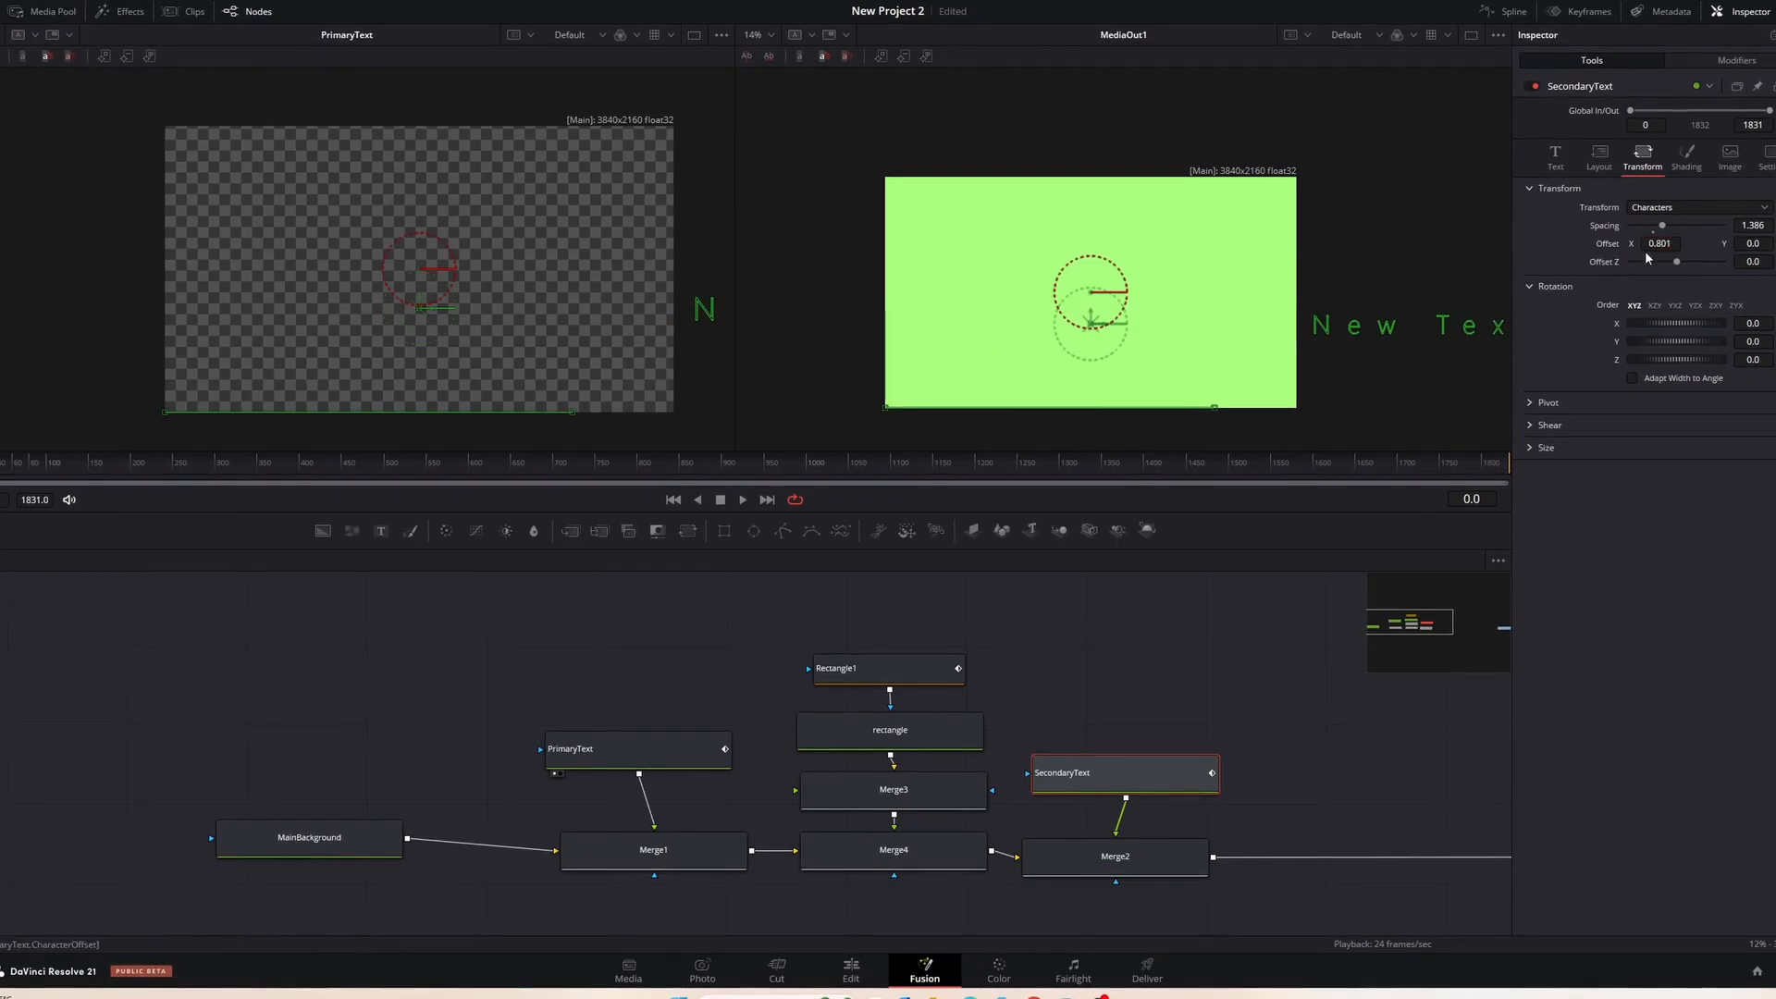
Step: Switch to the Edit page and review the combined text and bar animation in full screen
click(850, 971)
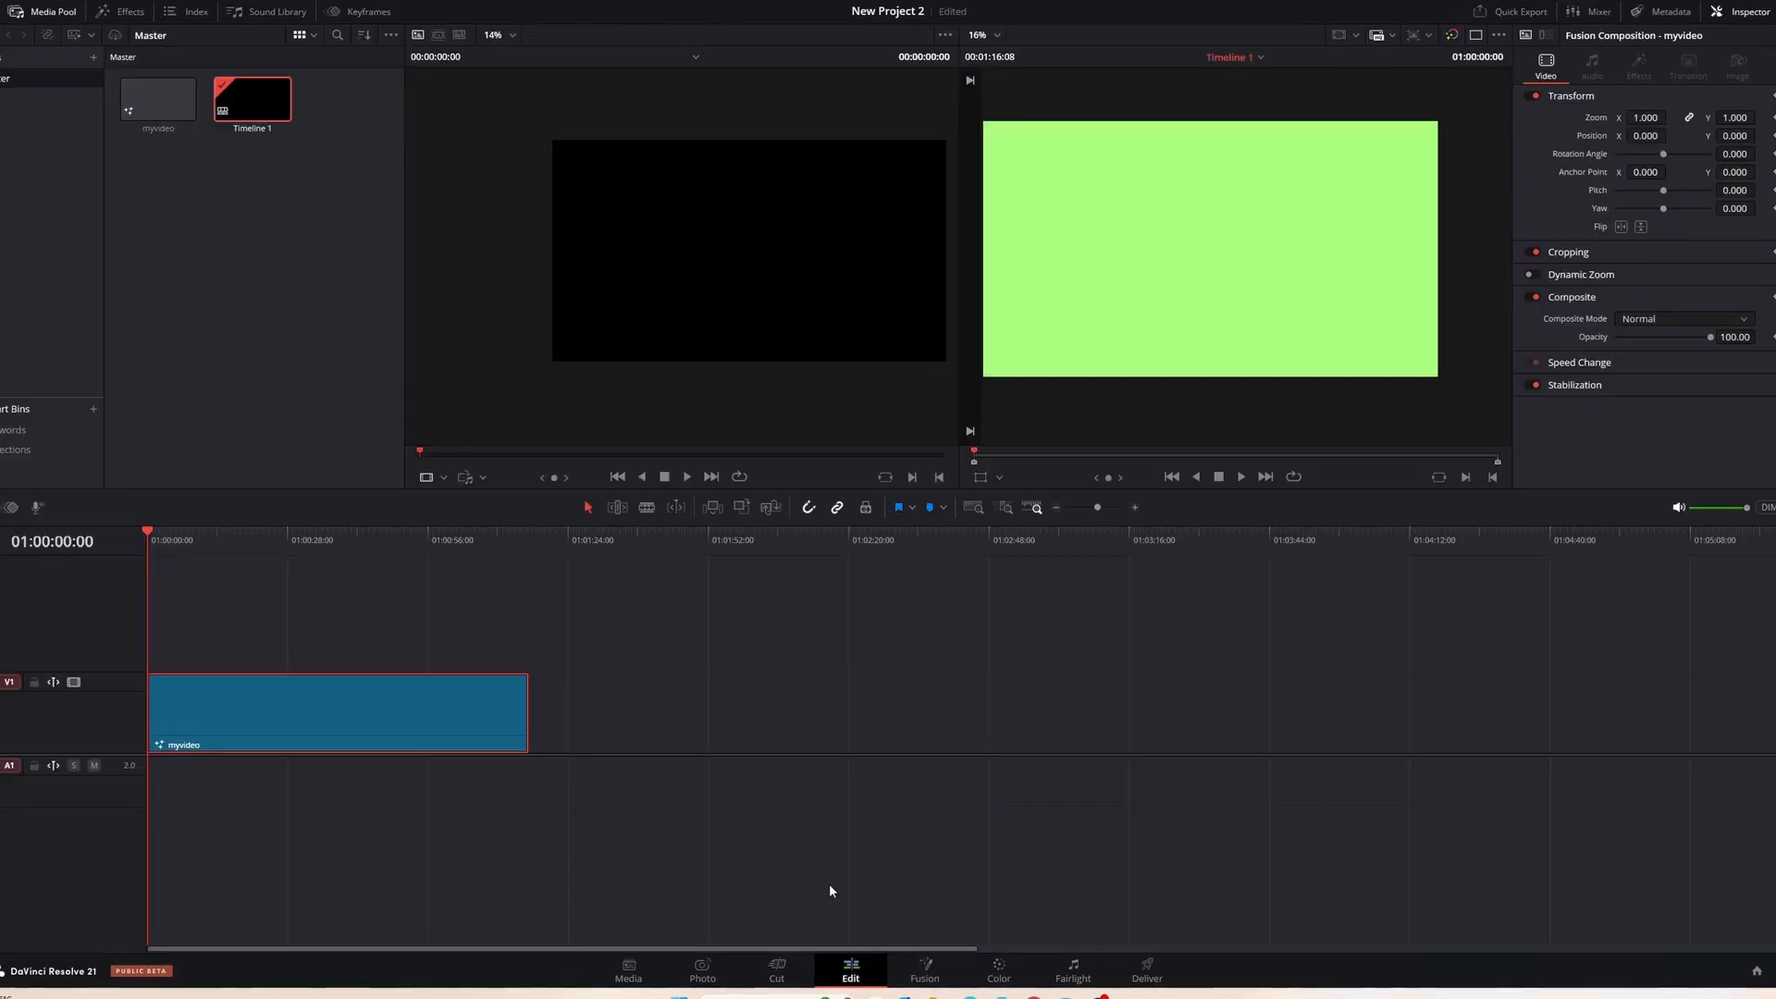
key(p)
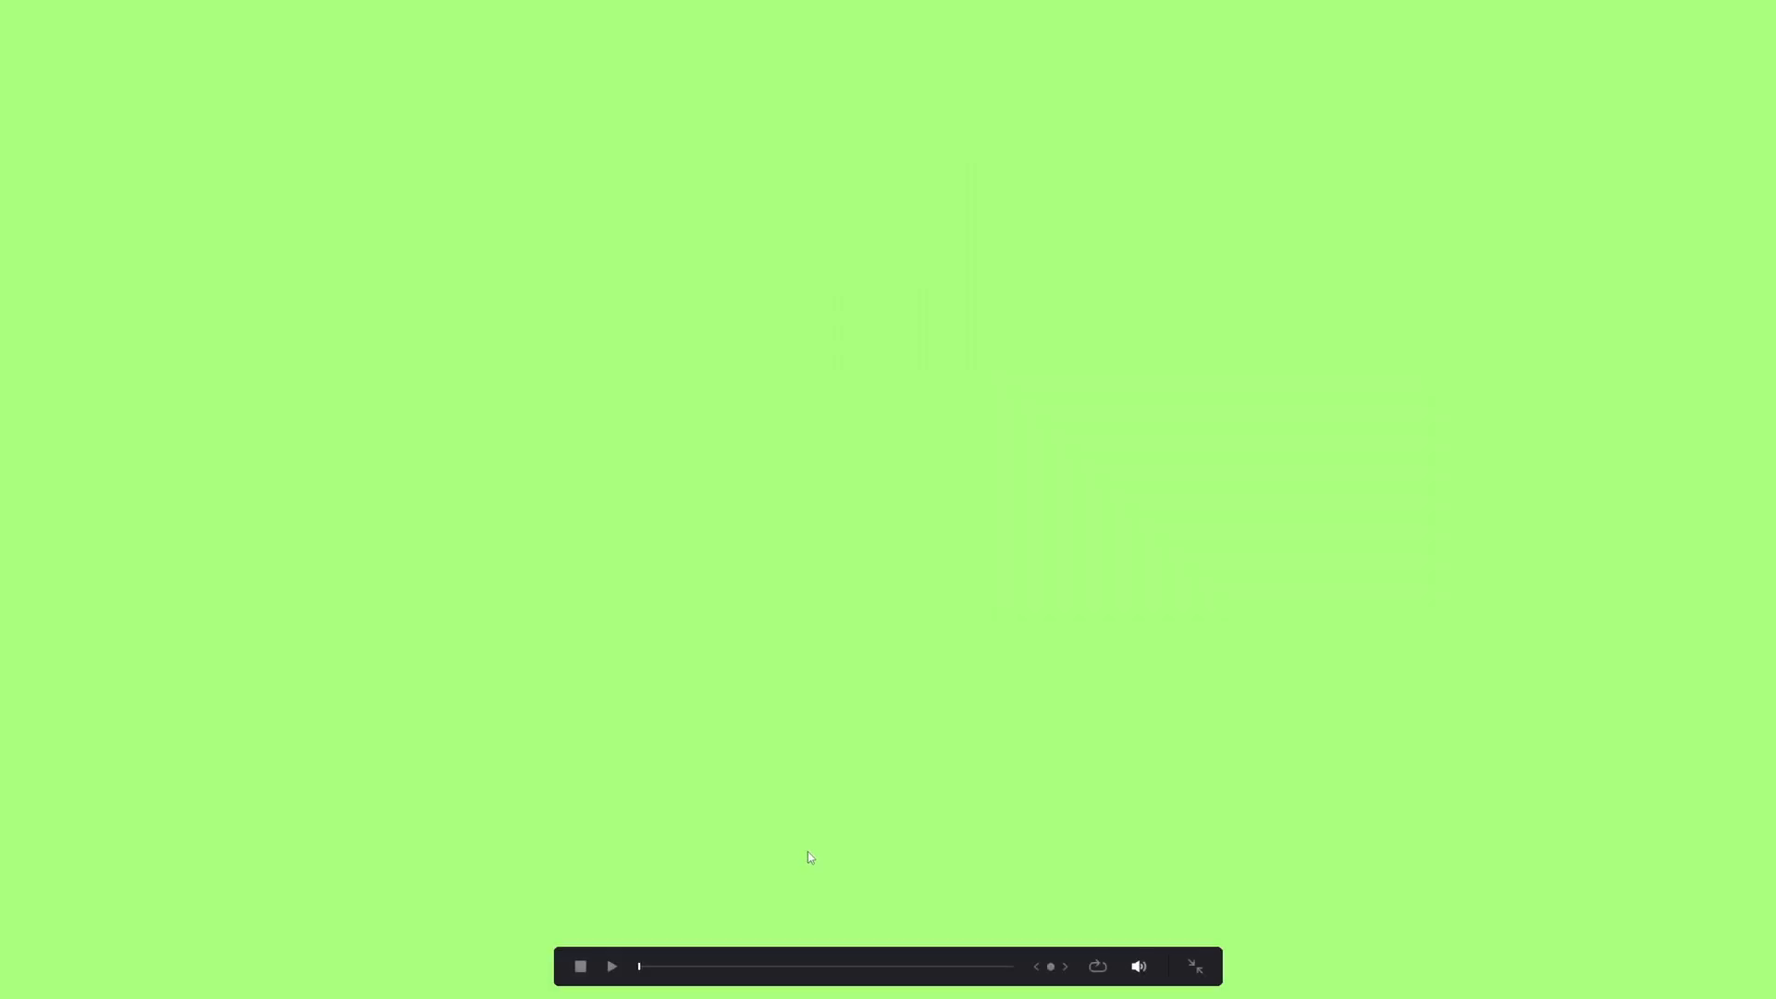
key(space)
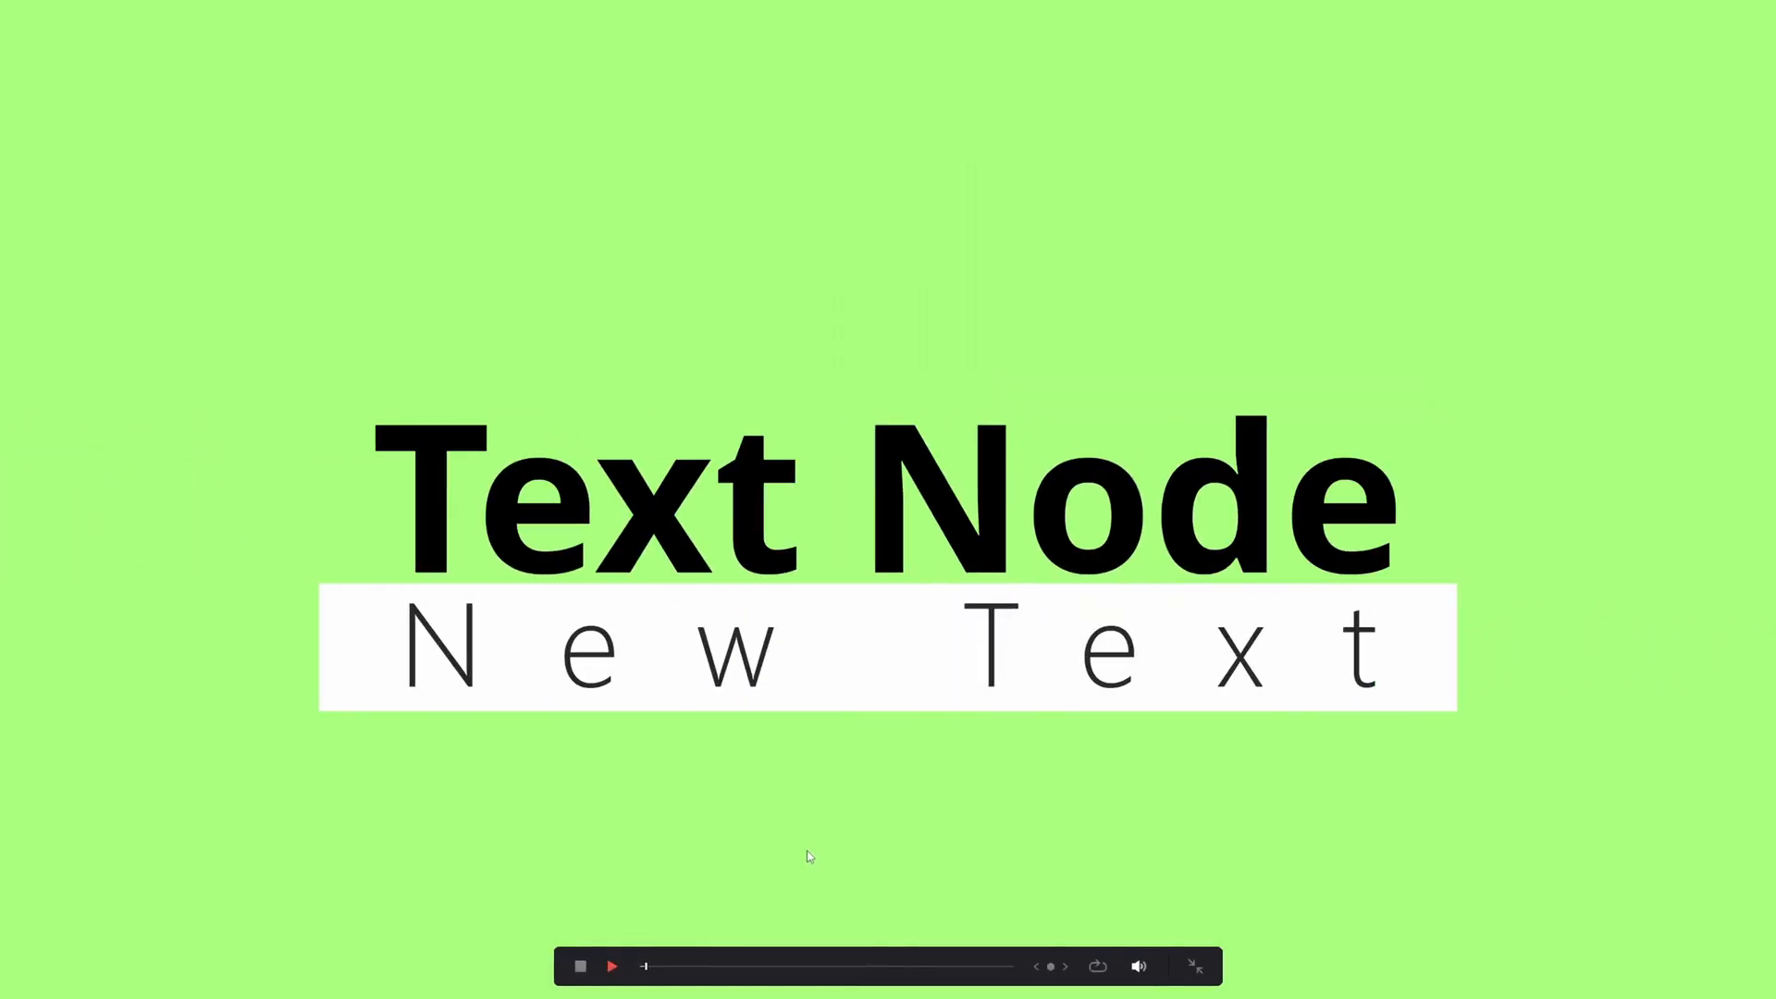
key(space)
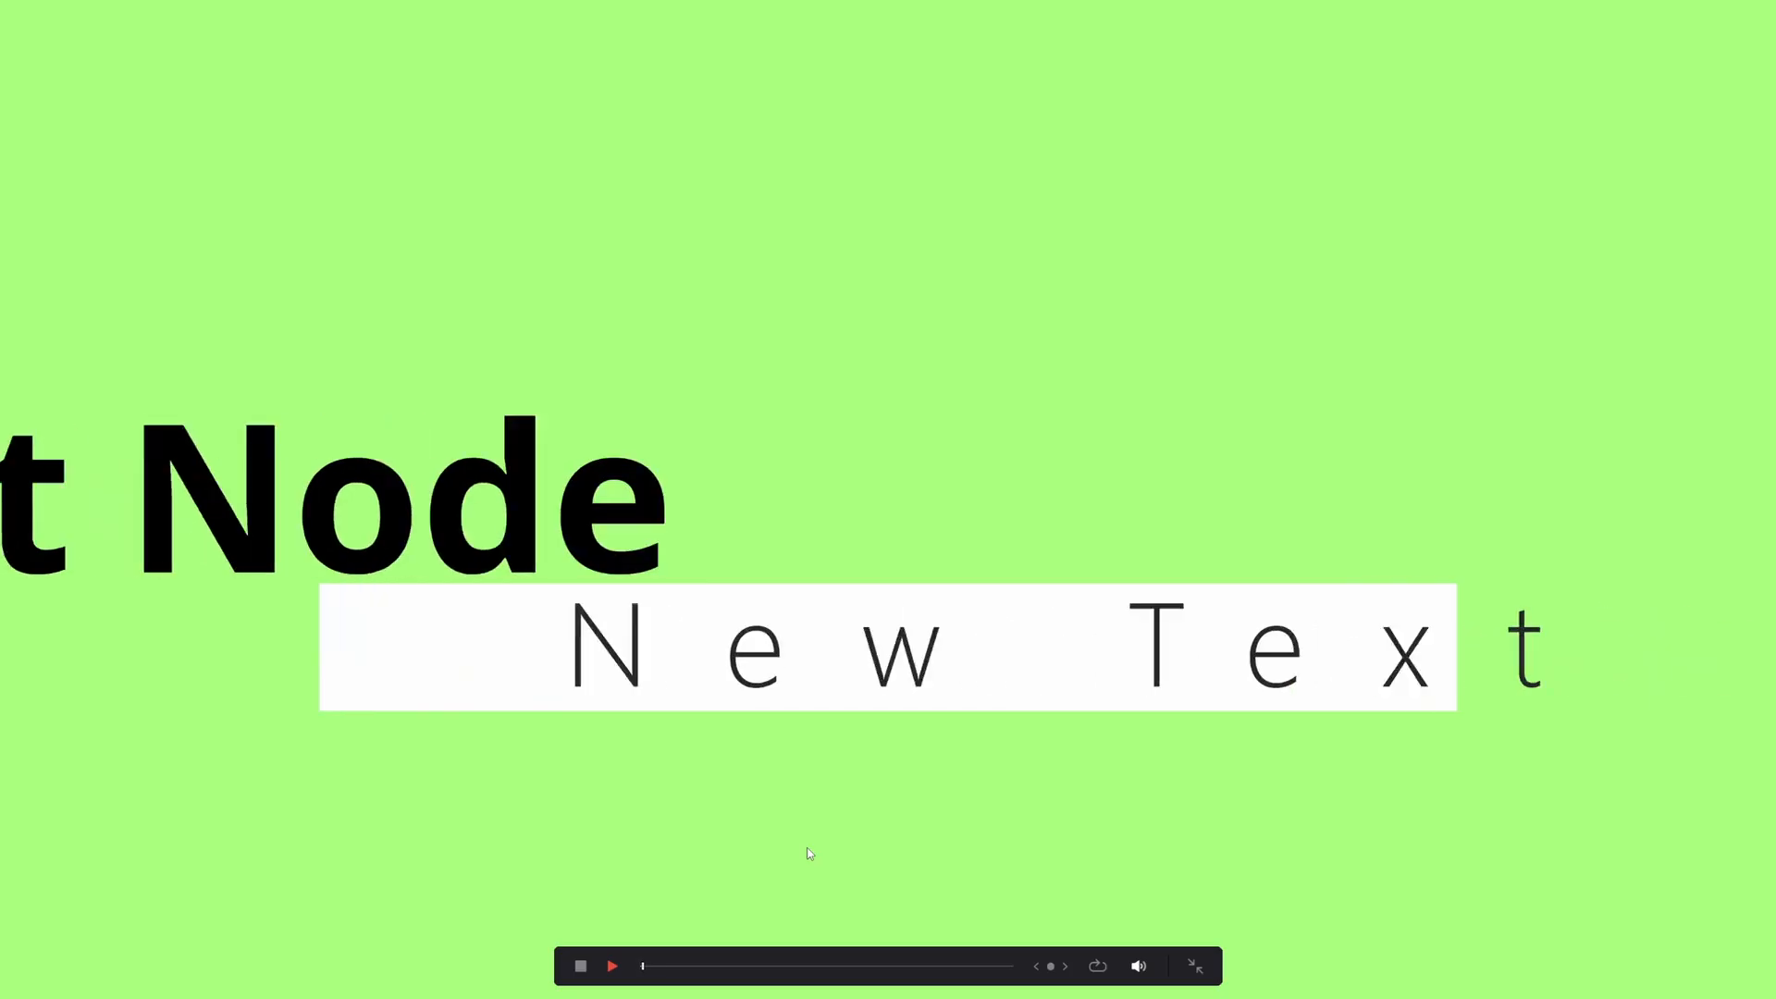
key(space)
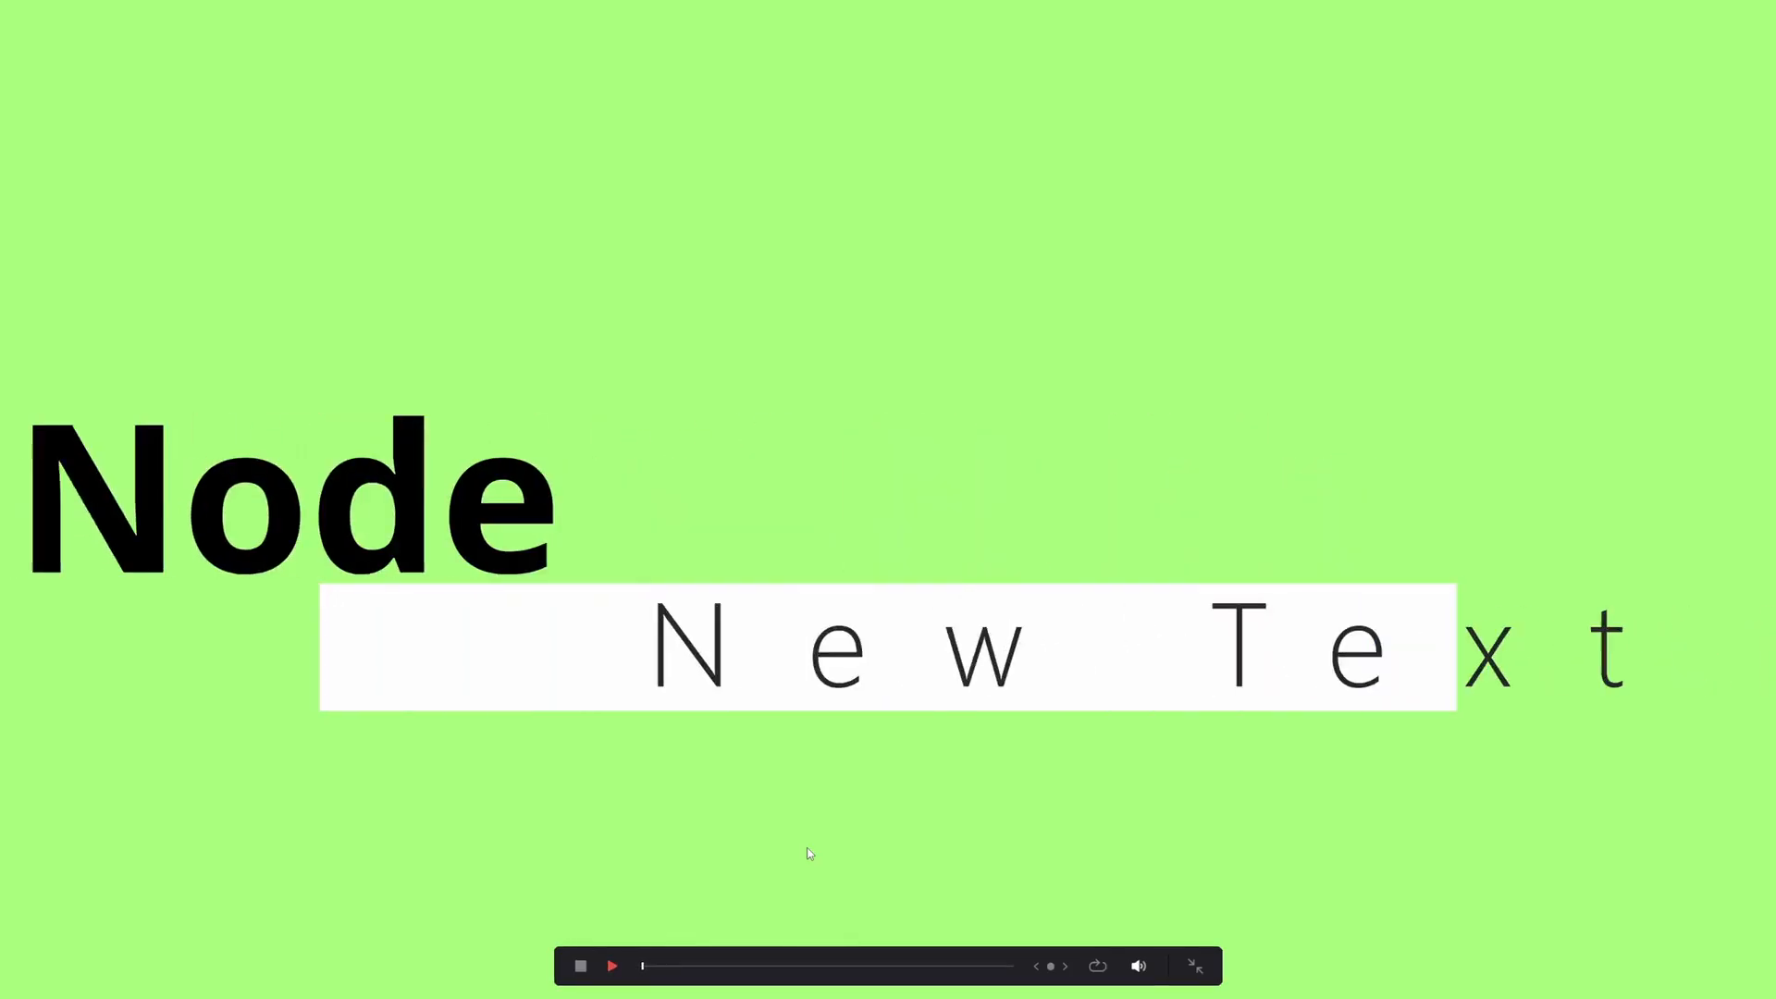
key(Escape)
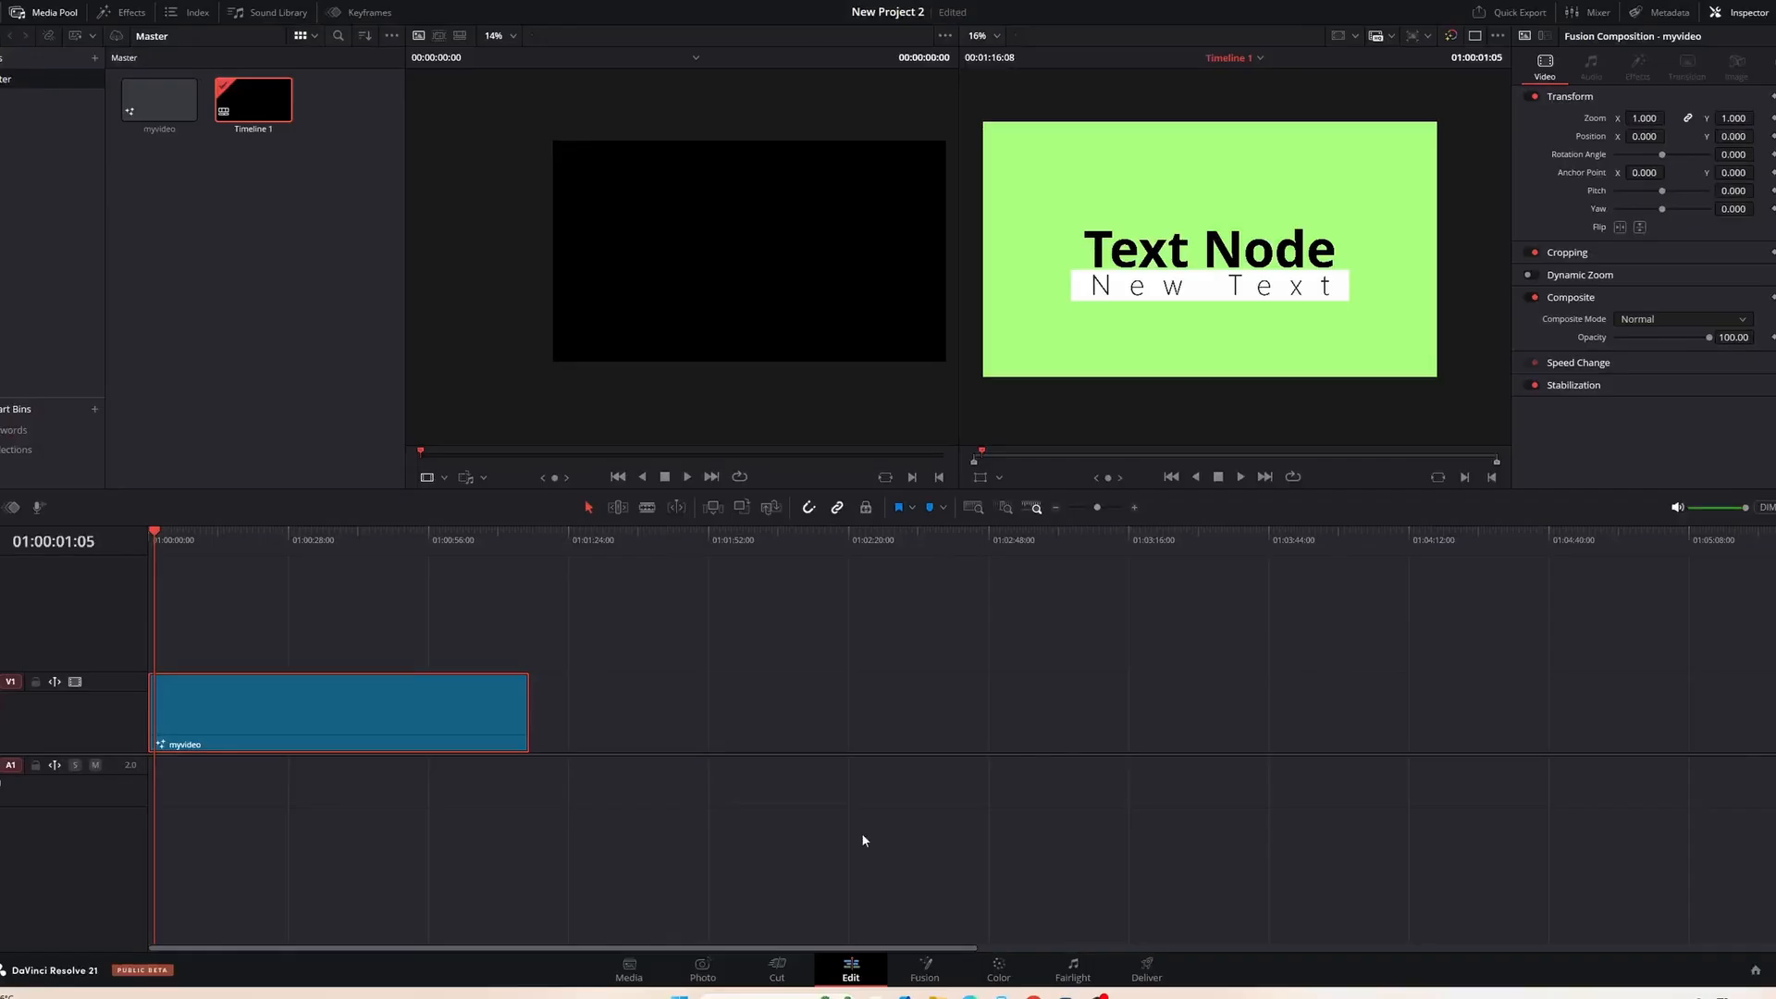
Step: Back on the Fusion page, show only SecondaryText's Displacement curve in the Spline editor and fit it to the view
click(923, 969)
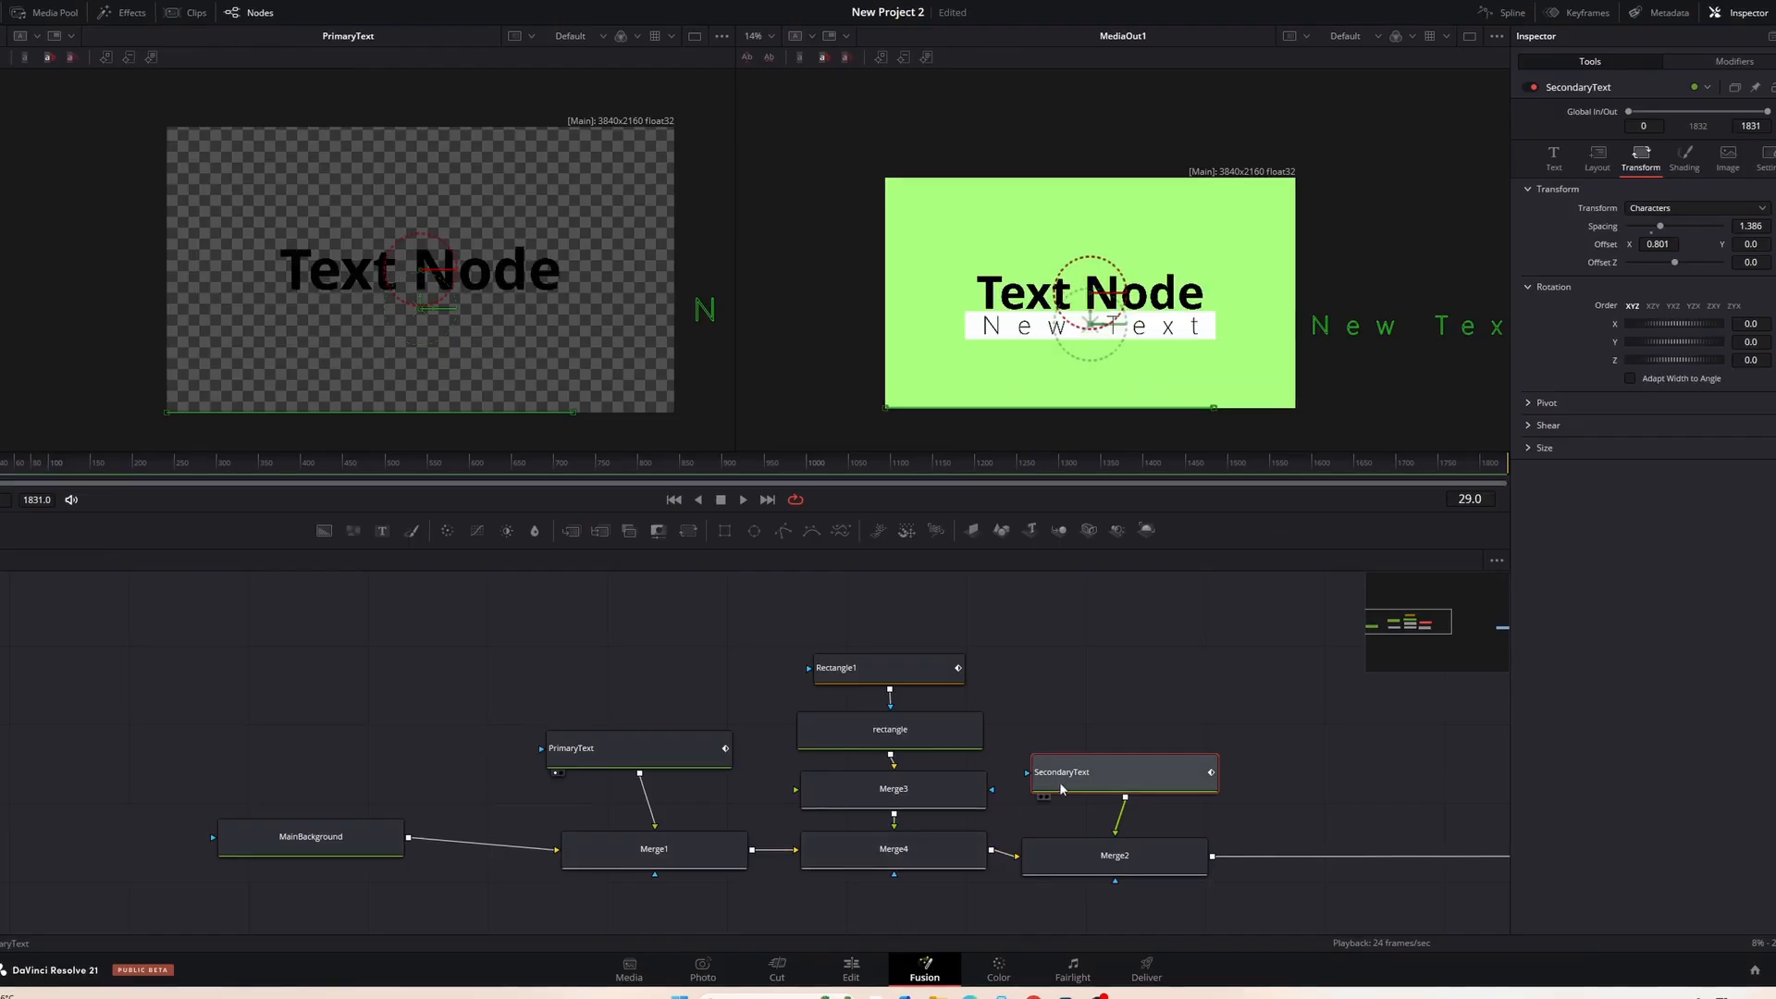
click(1070, 775)
click(1503, 12)
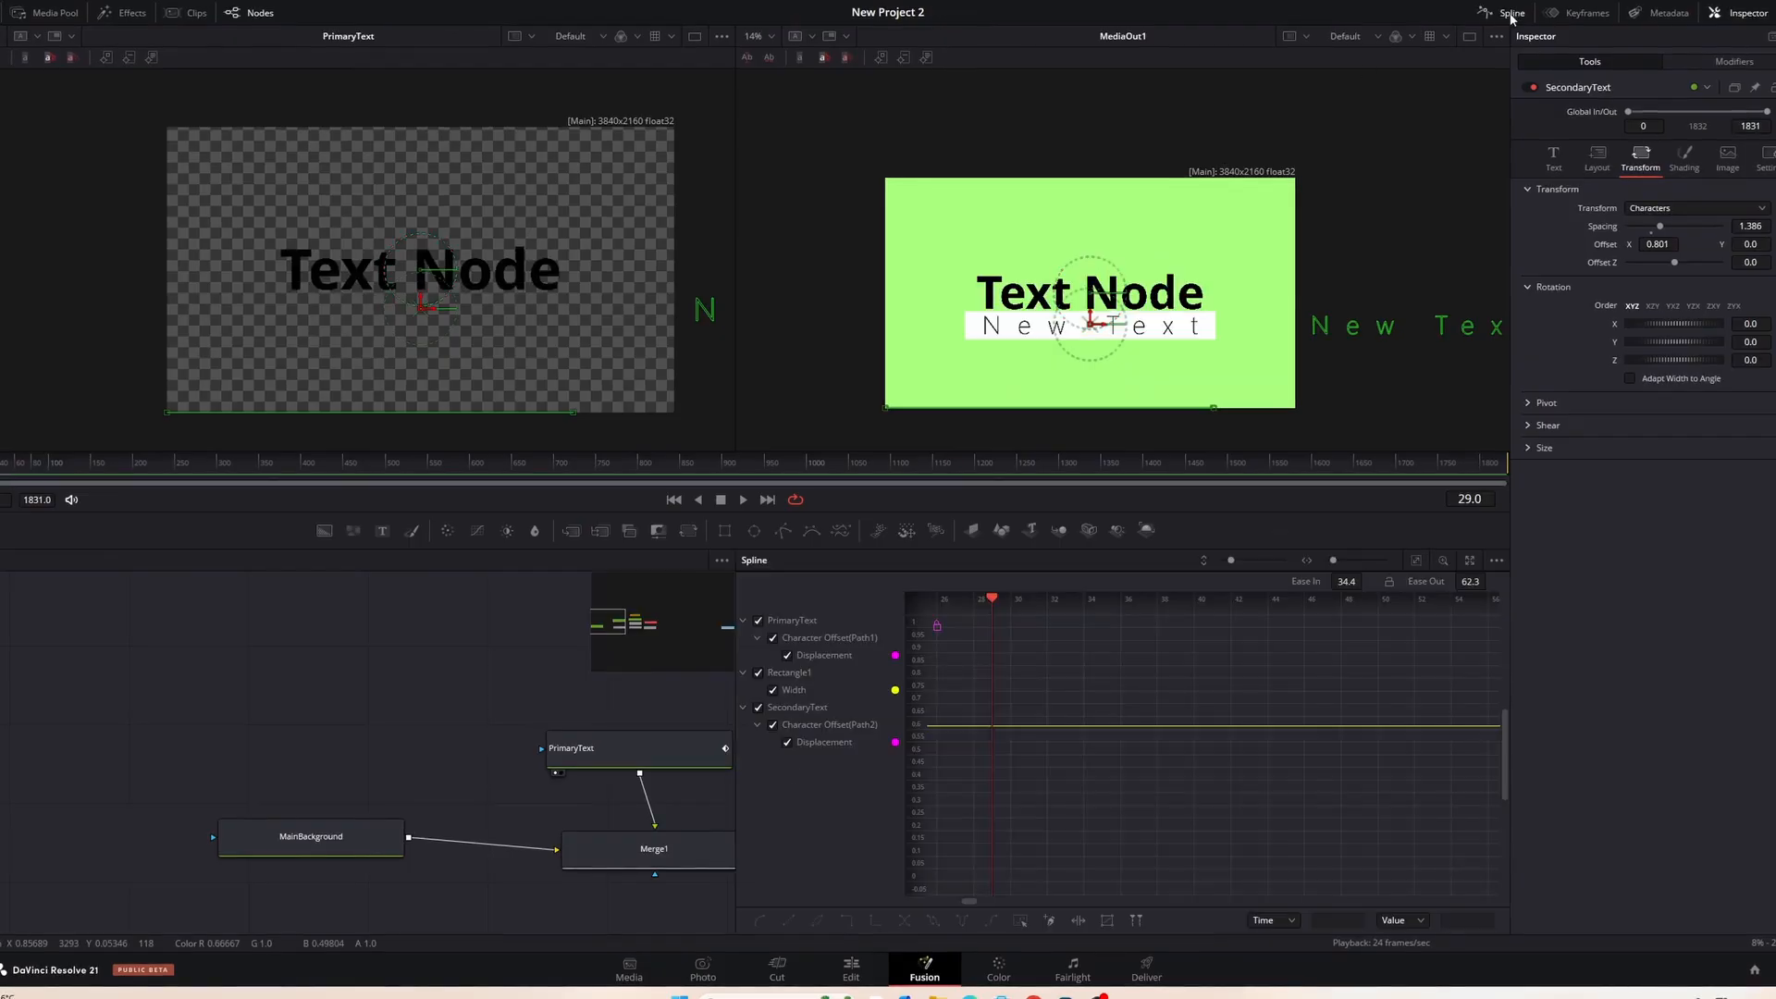
click(759, 621)
click(771, 689)
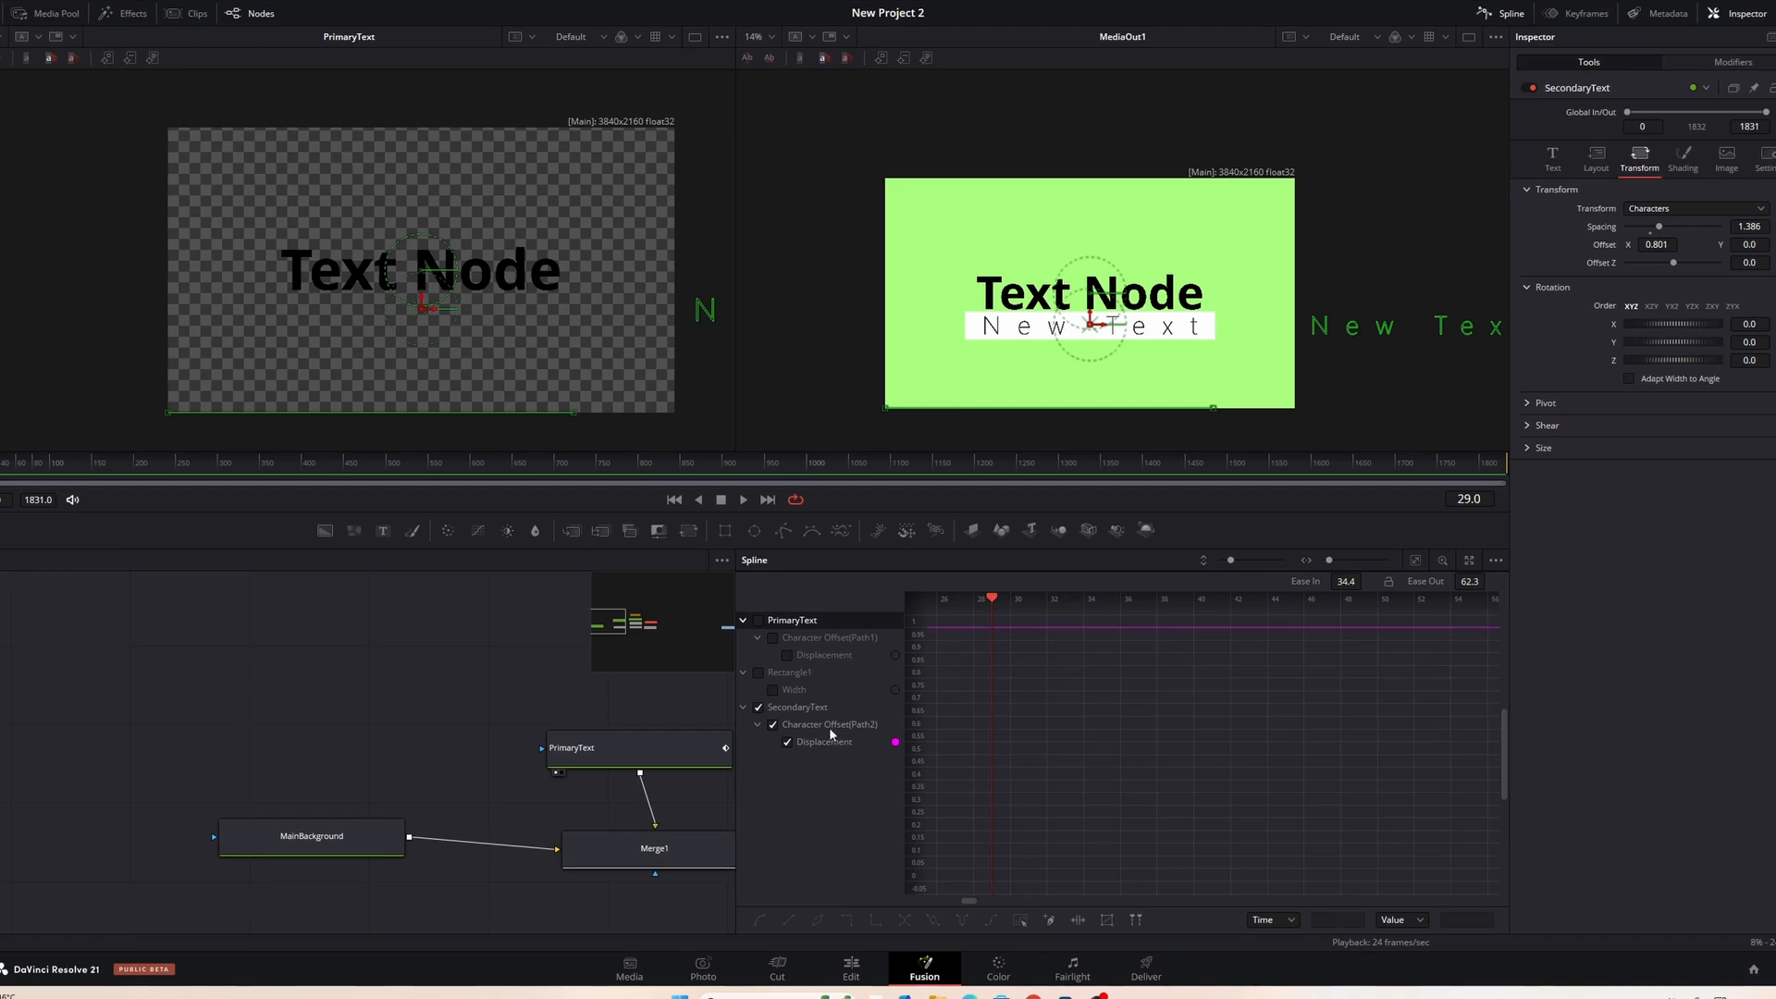
click(1415, 561)
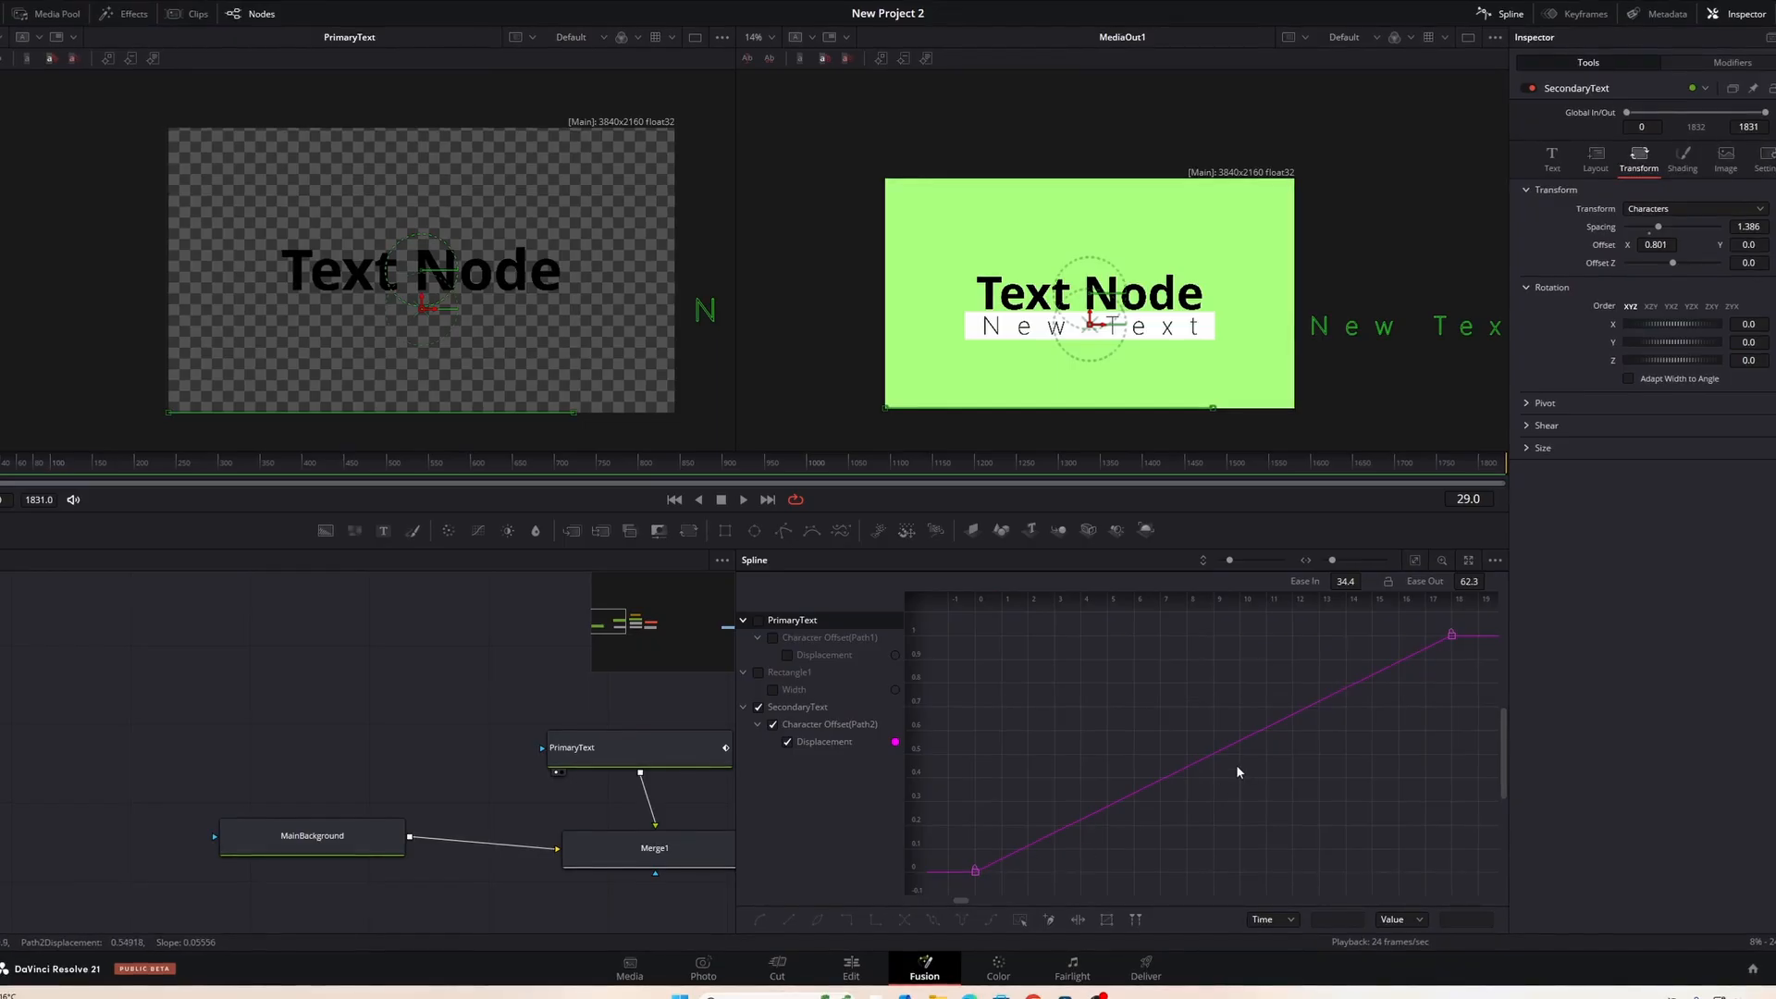
Step: Smooth both keyframes of SecondaryText's Displacement curve and set its Ease In to 77.6
key(ctrl+a)
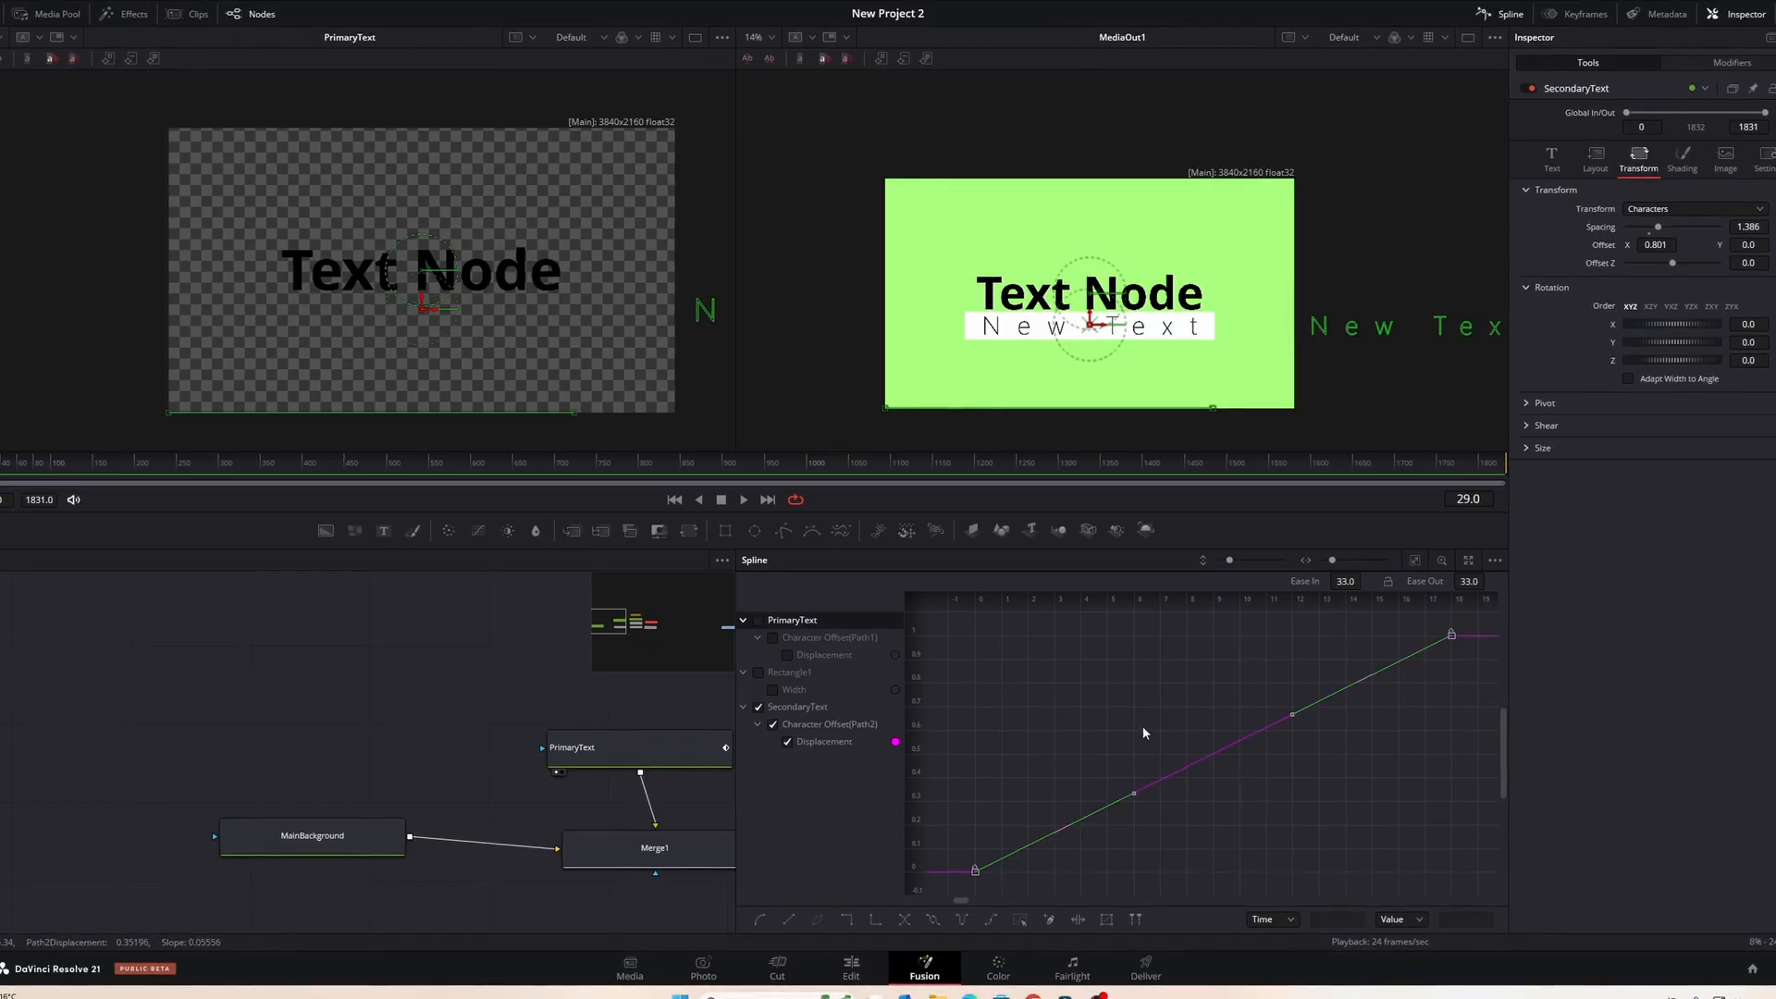
key(shift+s)
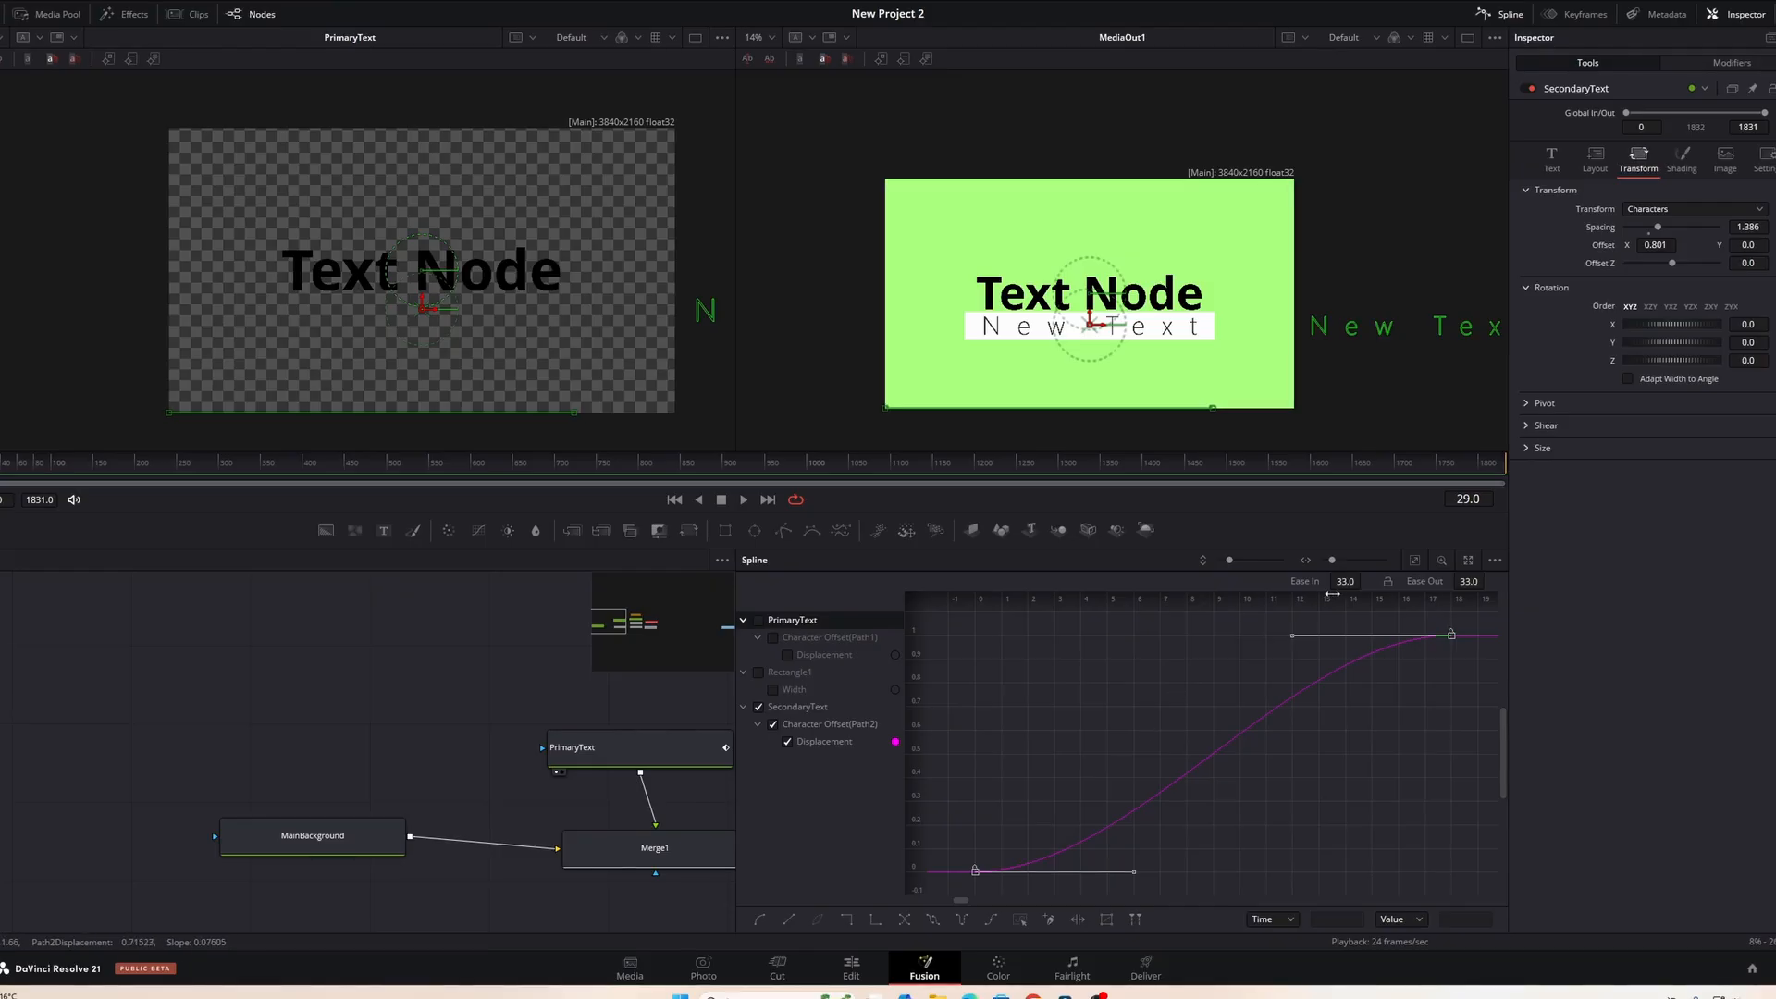
click(1365, 580)
drag(1364, 580, 1461, 580)
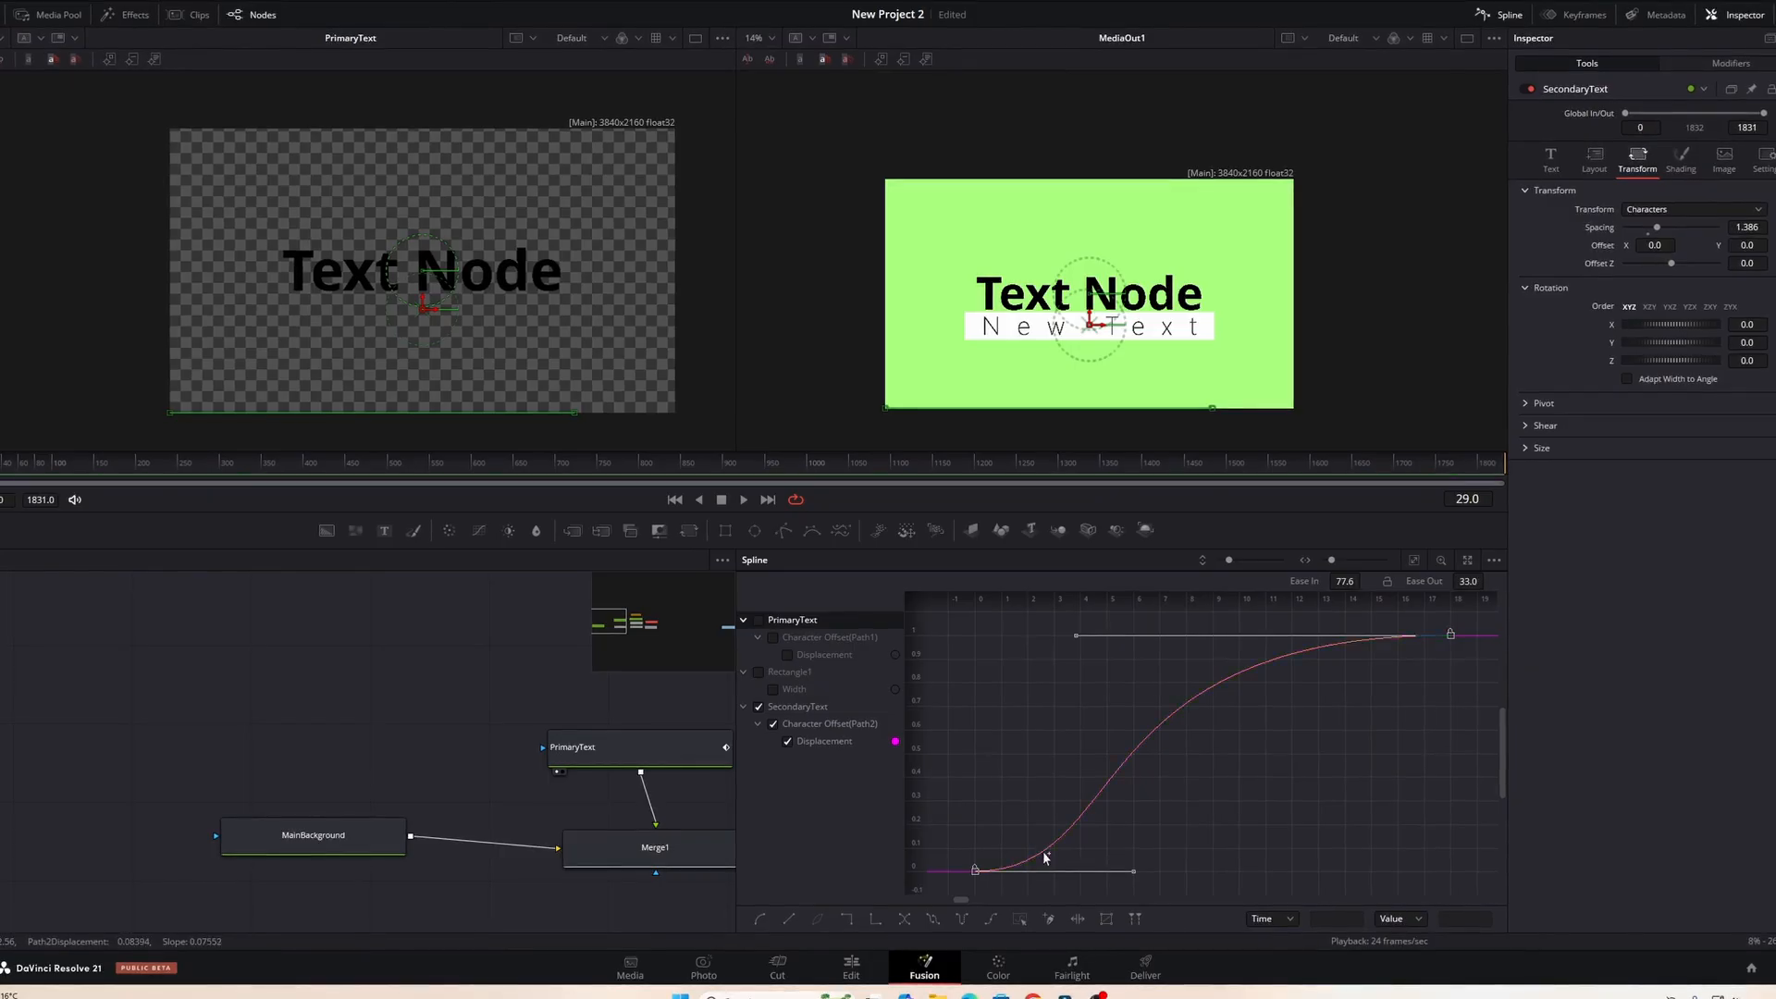
Step: Switch to the Edit page and play the animation full screen to review SecondaryText's eased movement
click(853, 972)
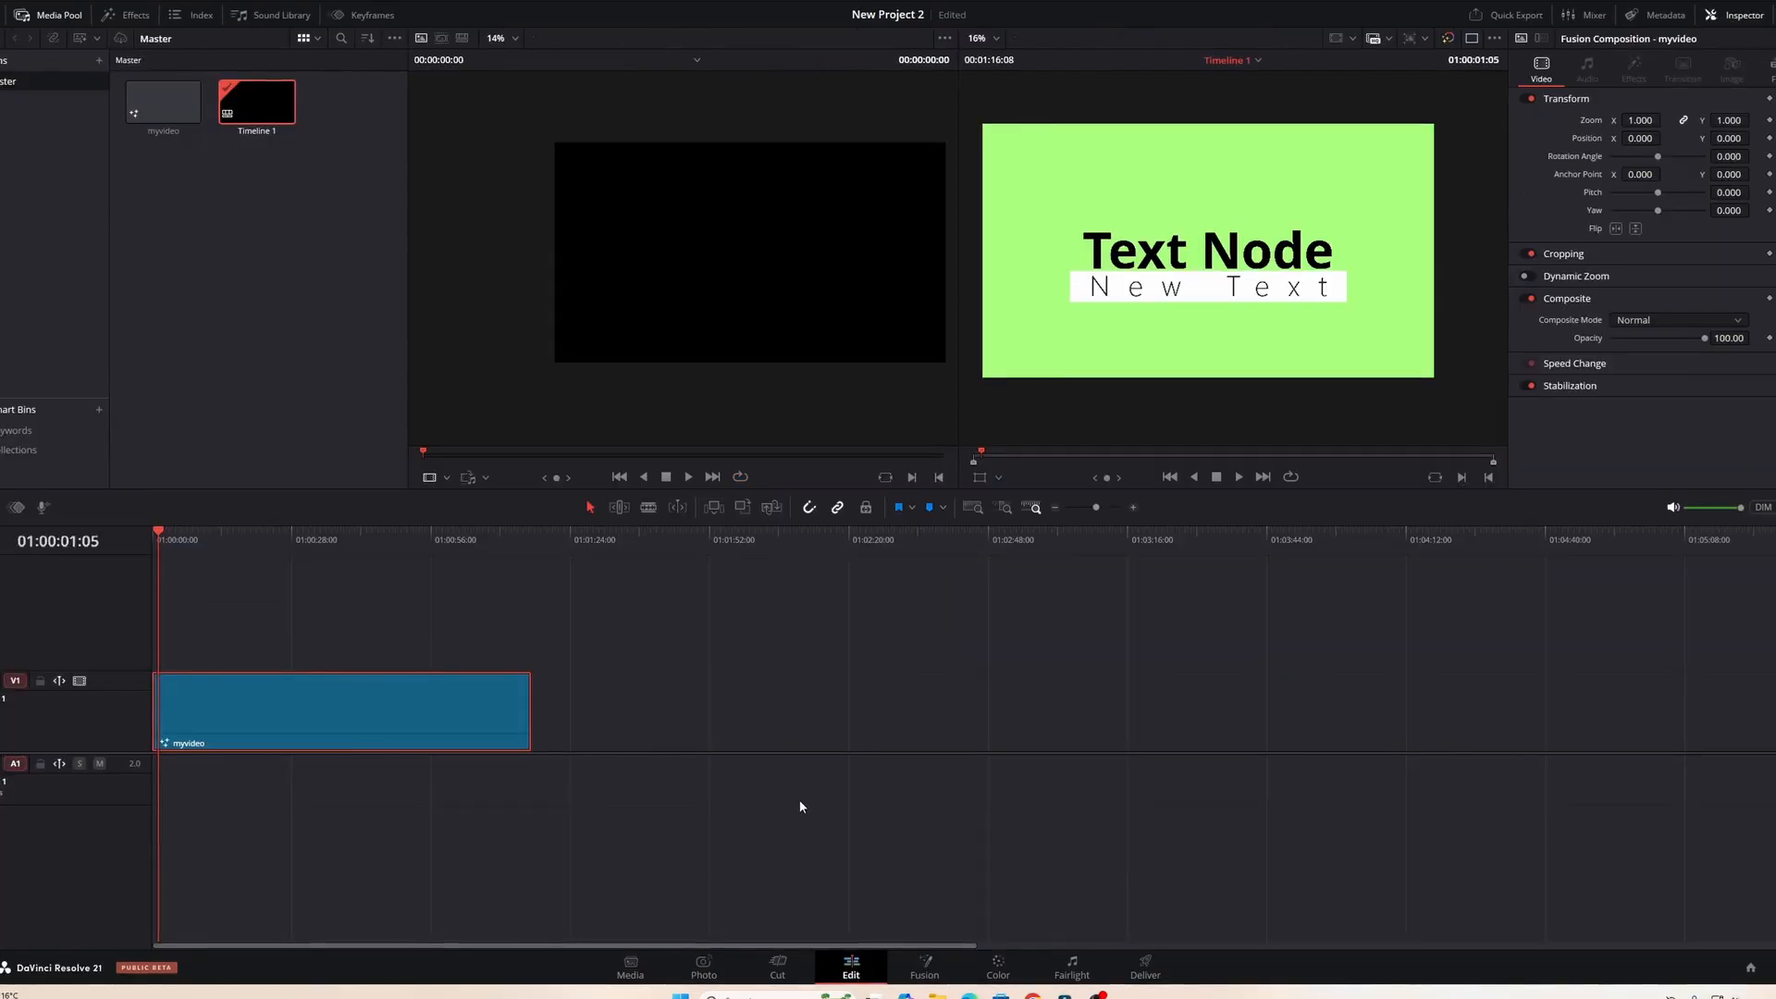
key(p)
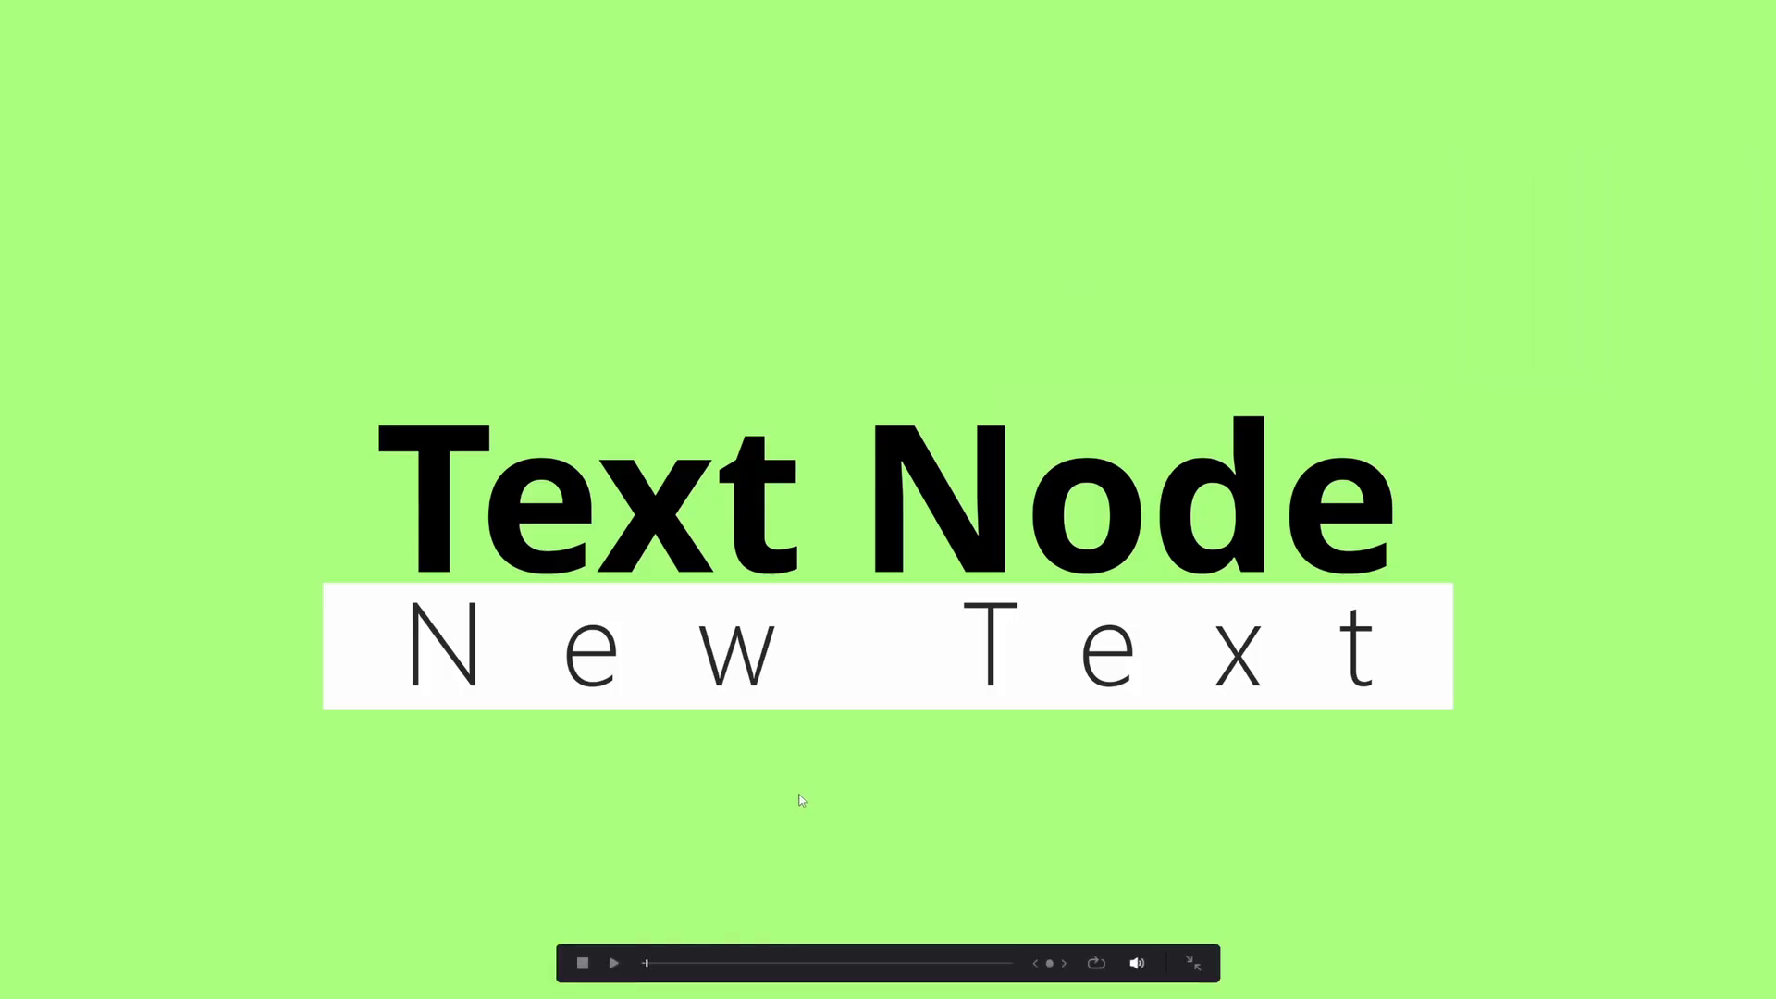
key(space)
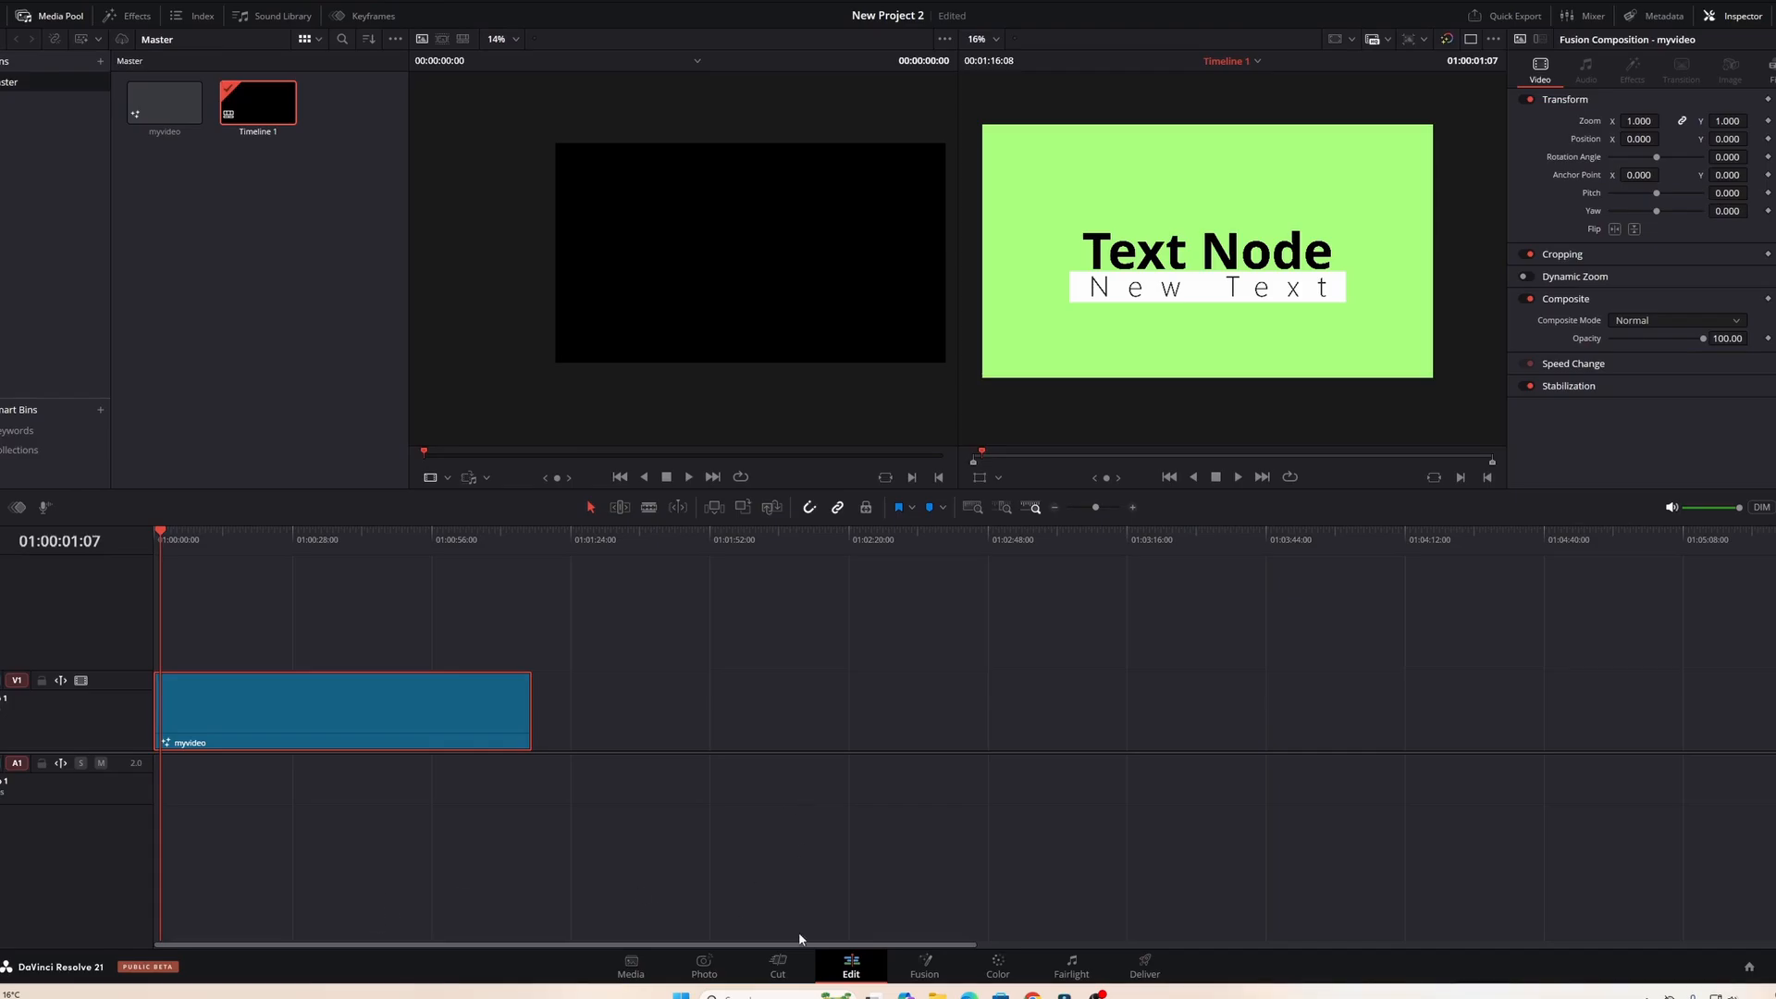
Step: Back on the Fusion page, show only Rectangle1's Width curve in the Spline editor and fit it to the view
click(924, 966)
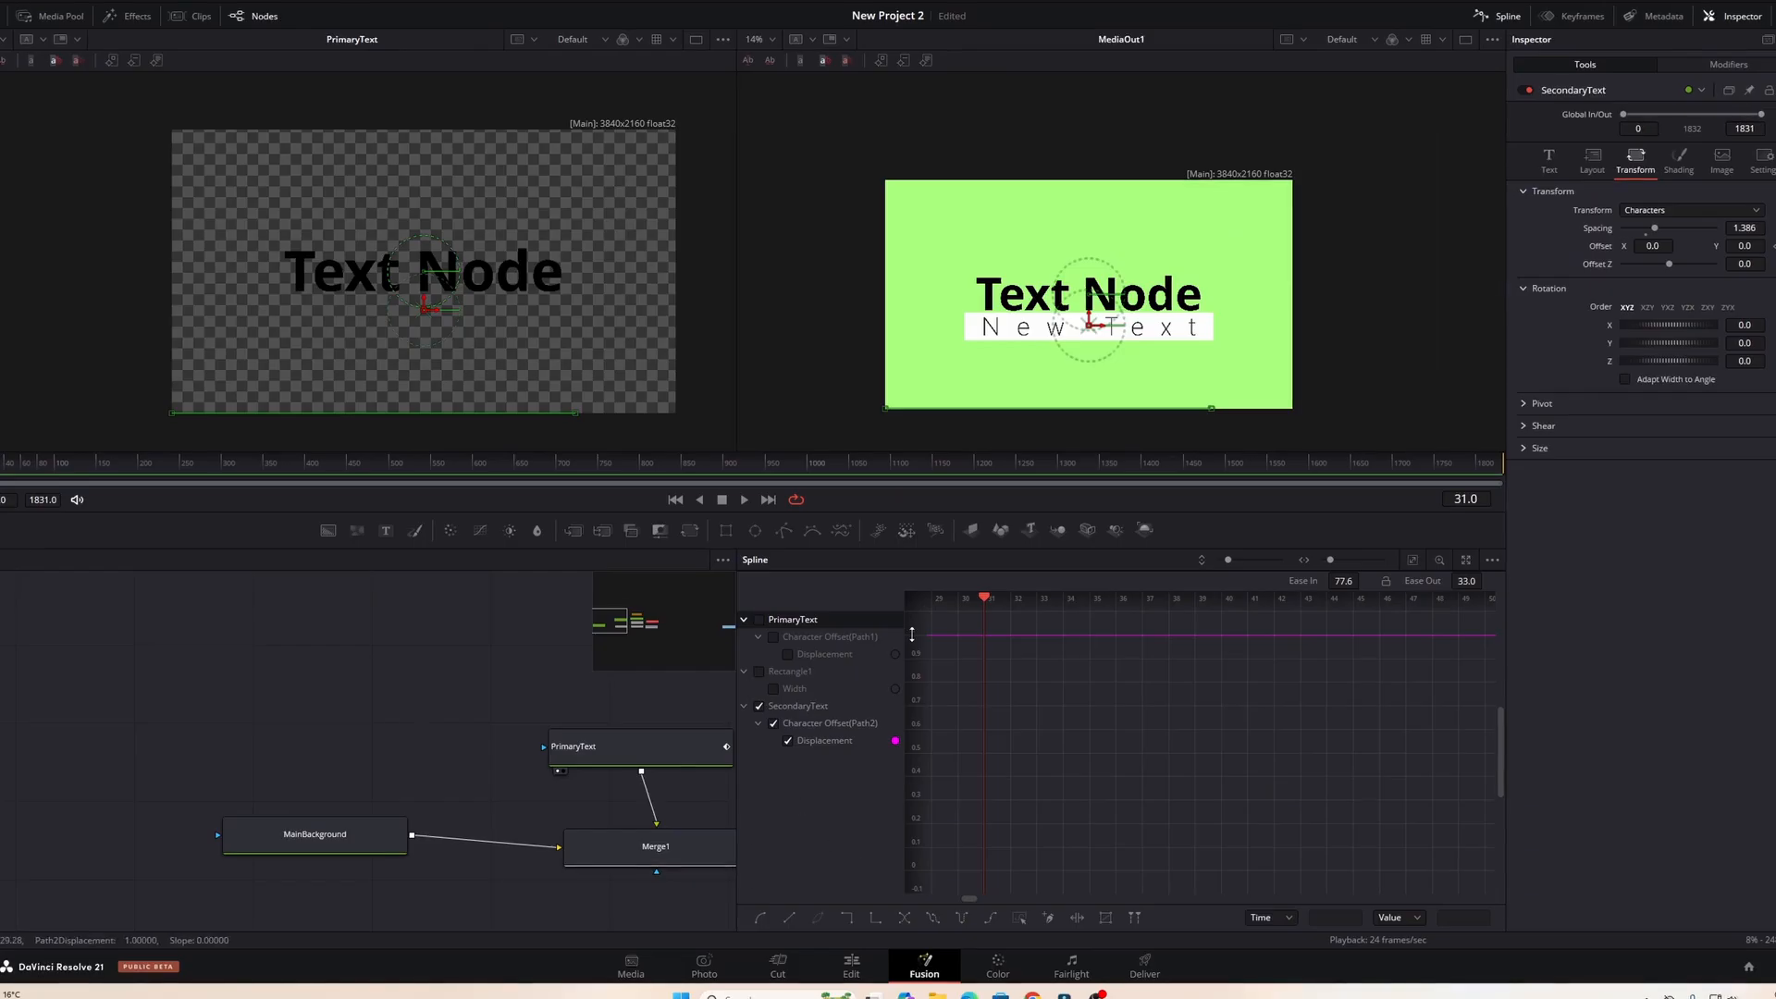
click(763, 674)
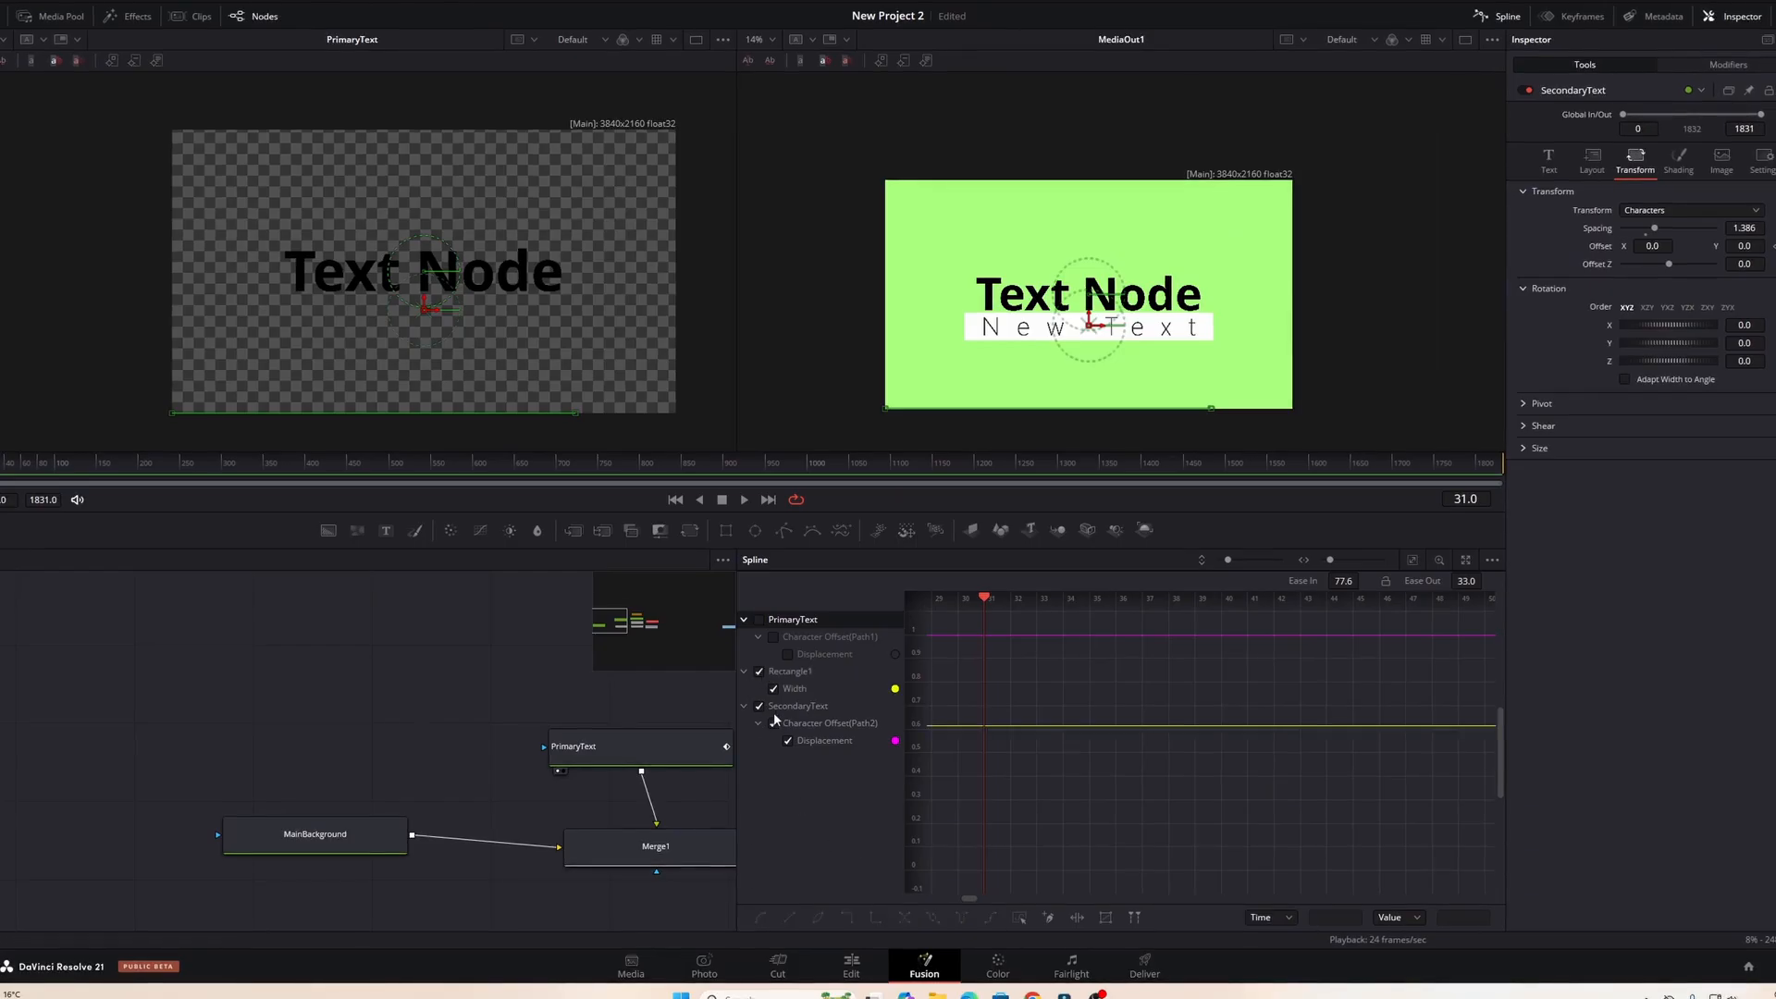
click(759, 707)
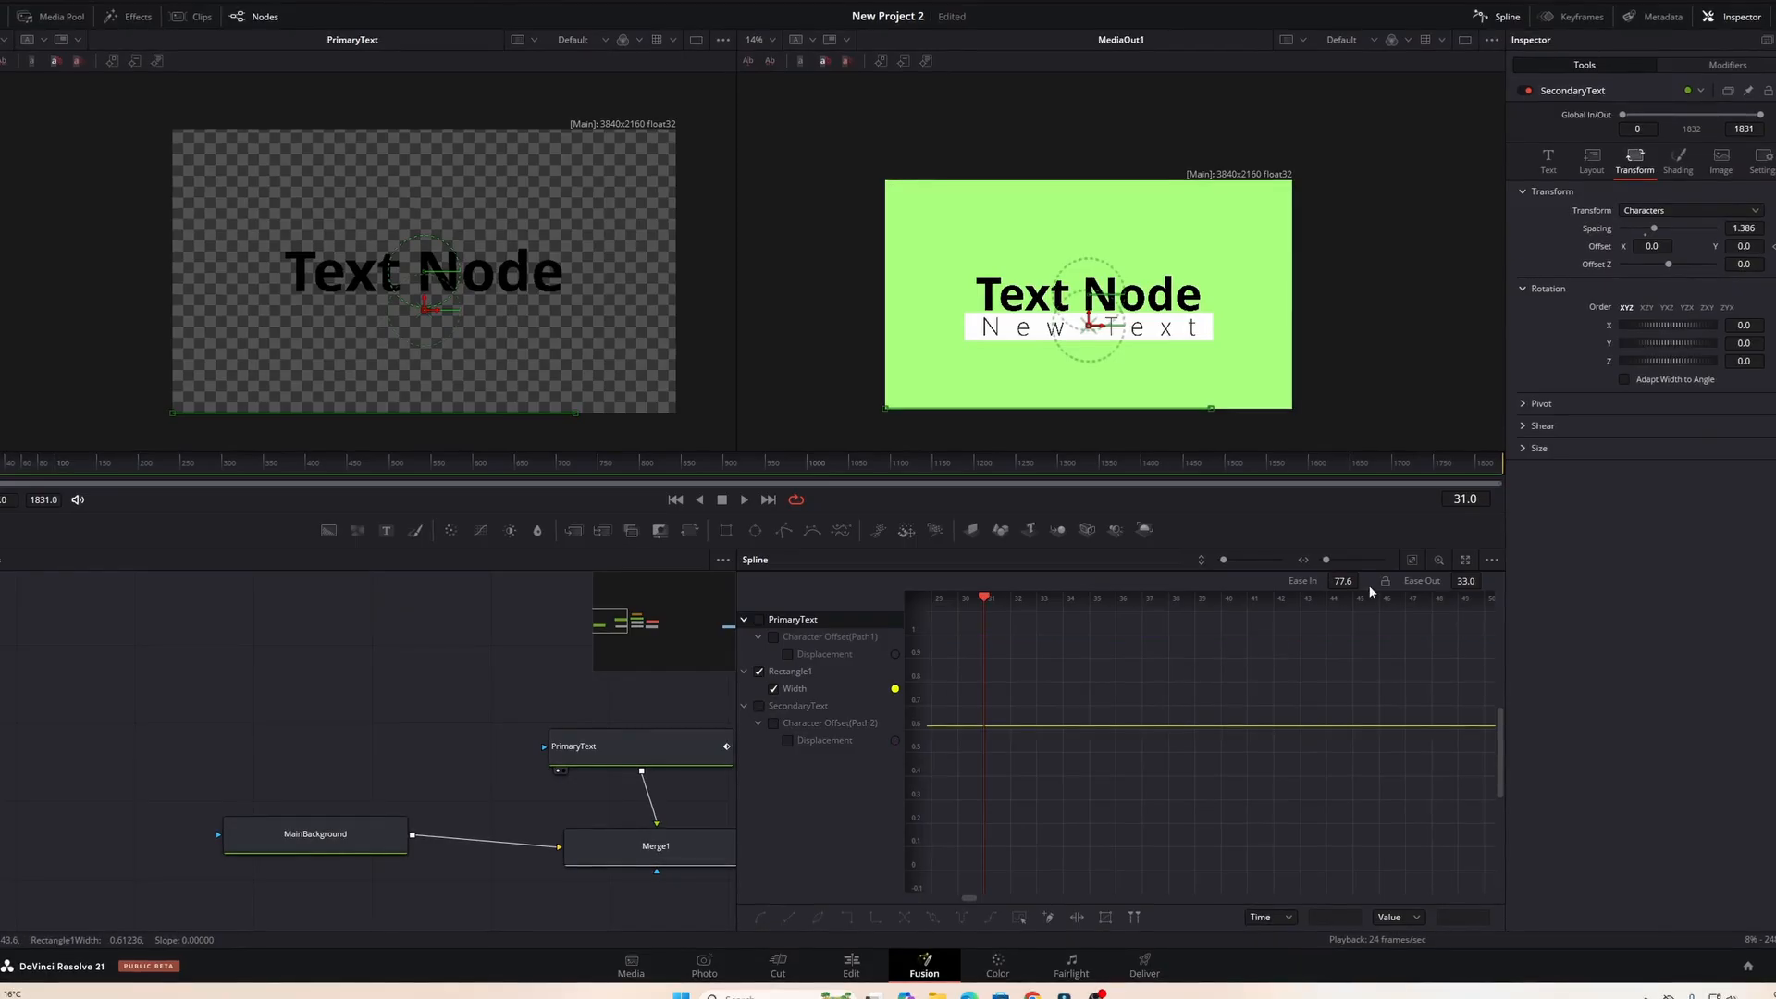
click(1412, 560)
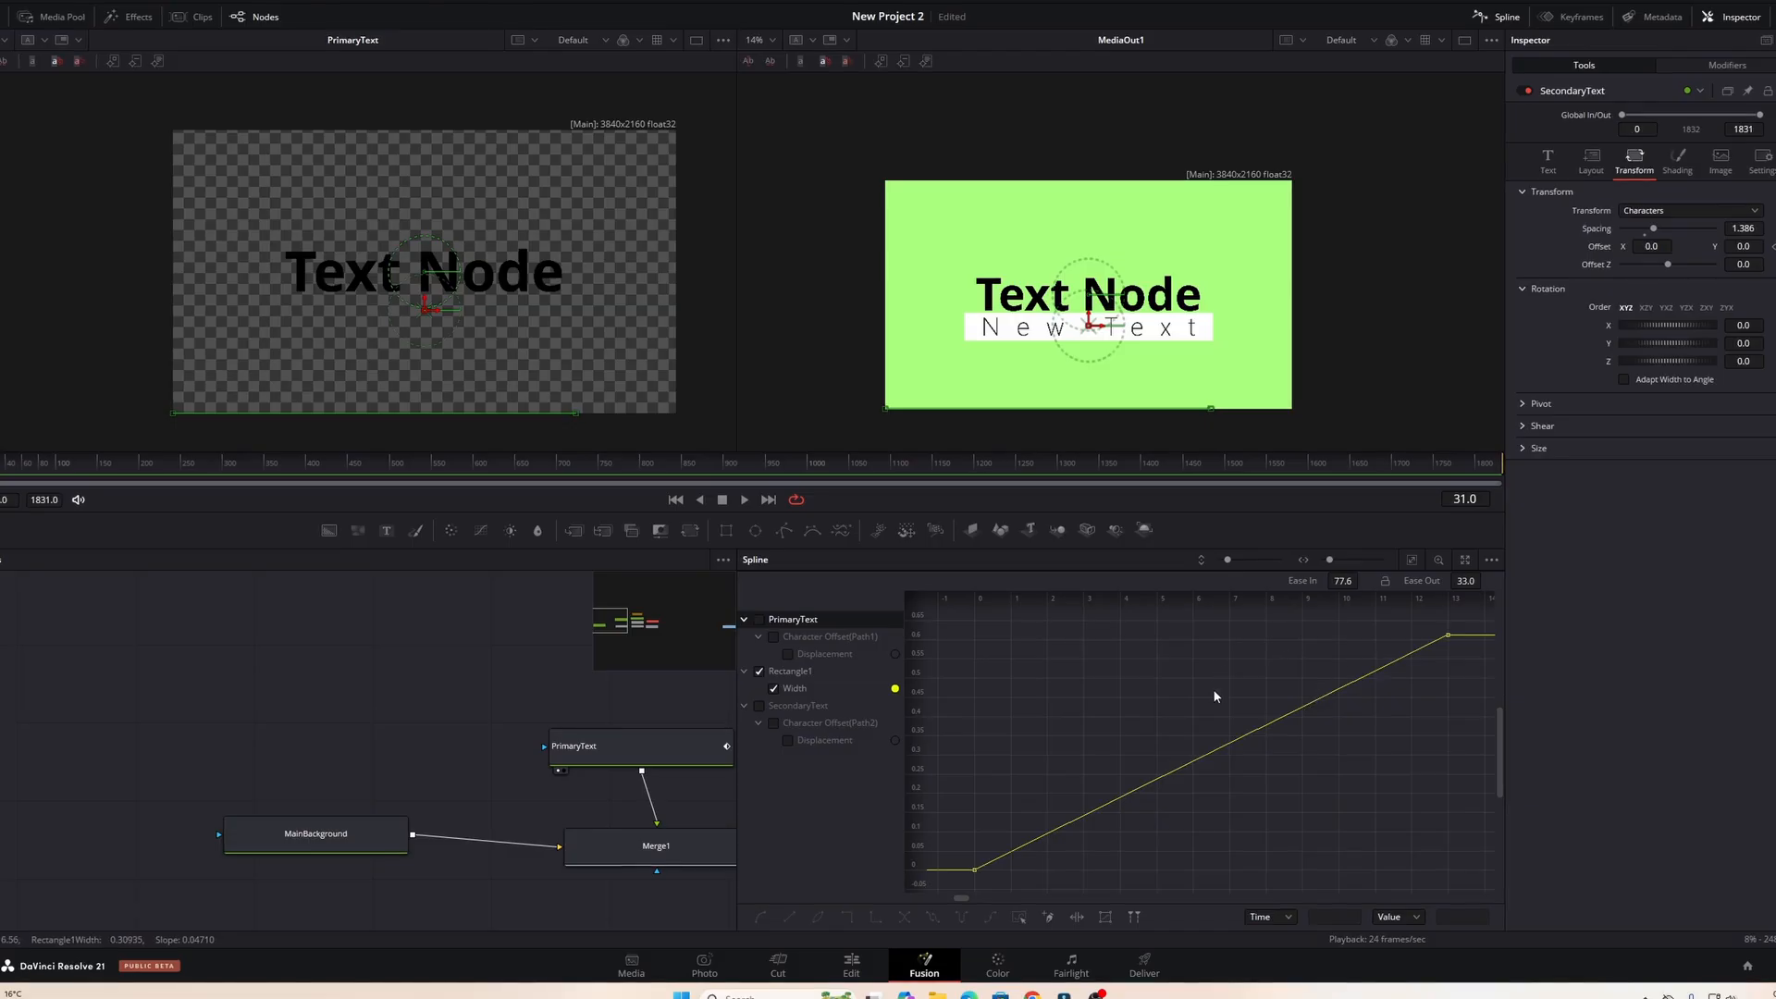
Step: Smooth both keyframes of Rectangle1's Width curve and set its Ease In to 88.7
click(1212, 751)
key(s)
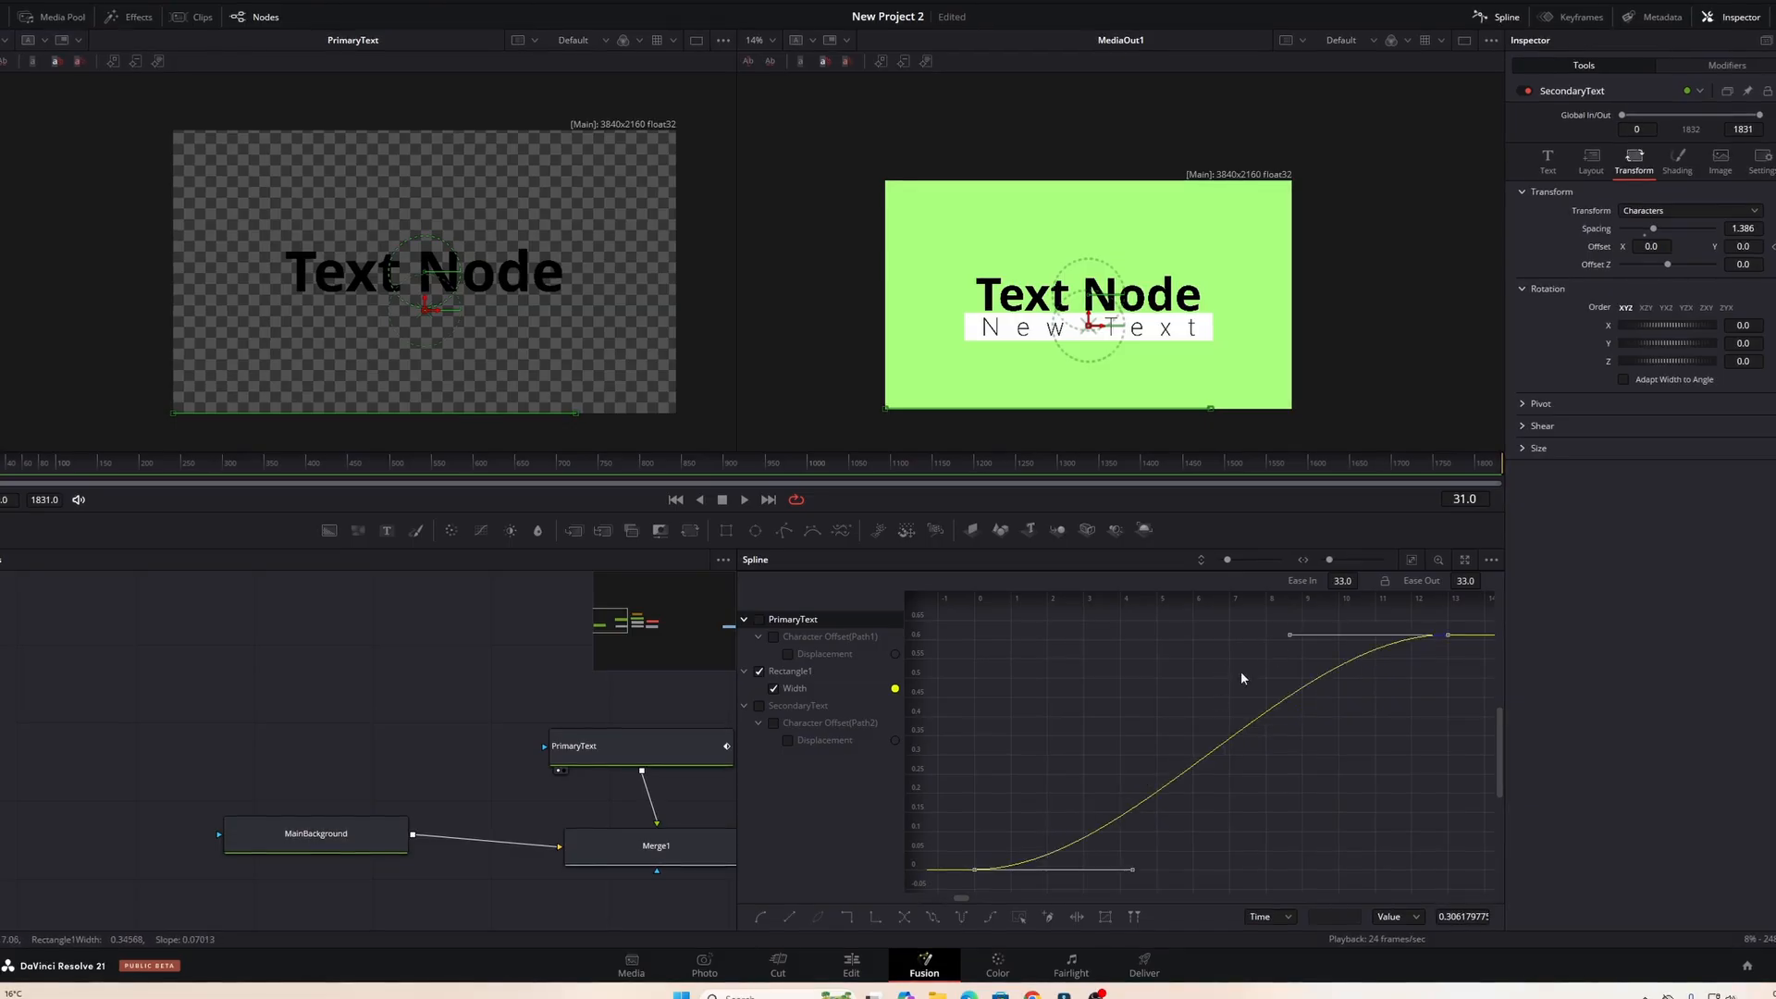
drag(1342, 581, 1361, 579)
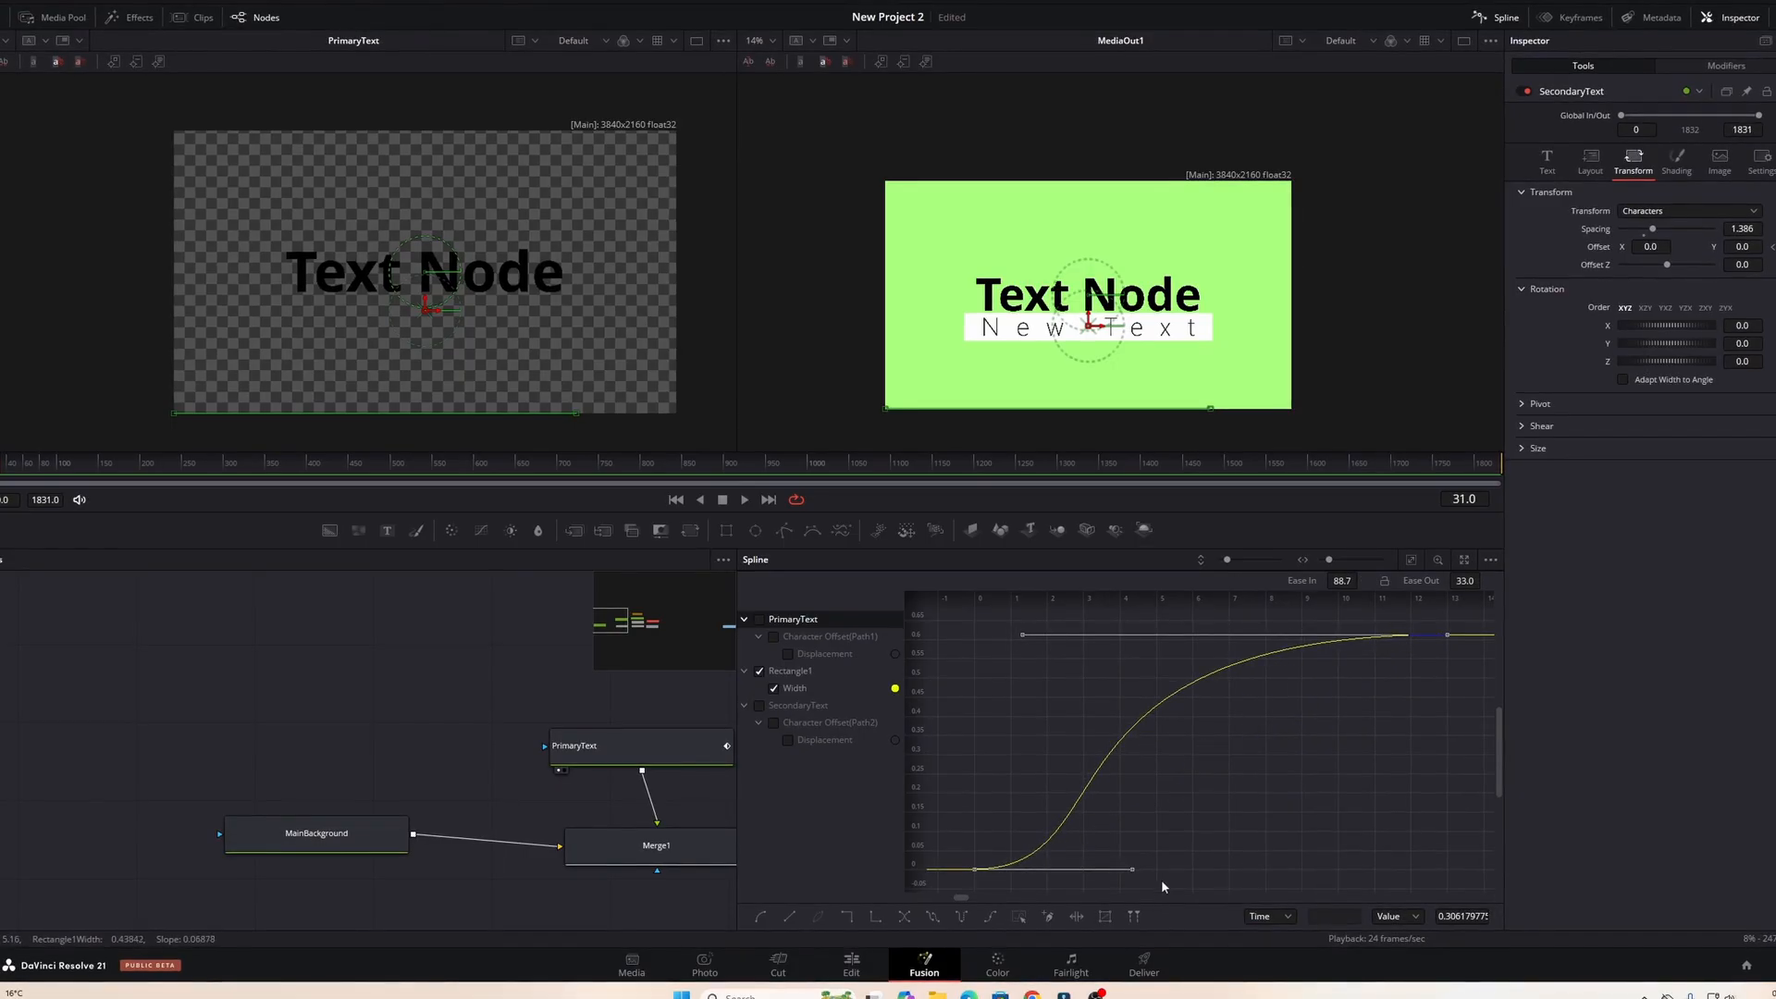
Step: Switch to the Edit page and play the title full screen to review the bar's eased width animation
click(876, 970)
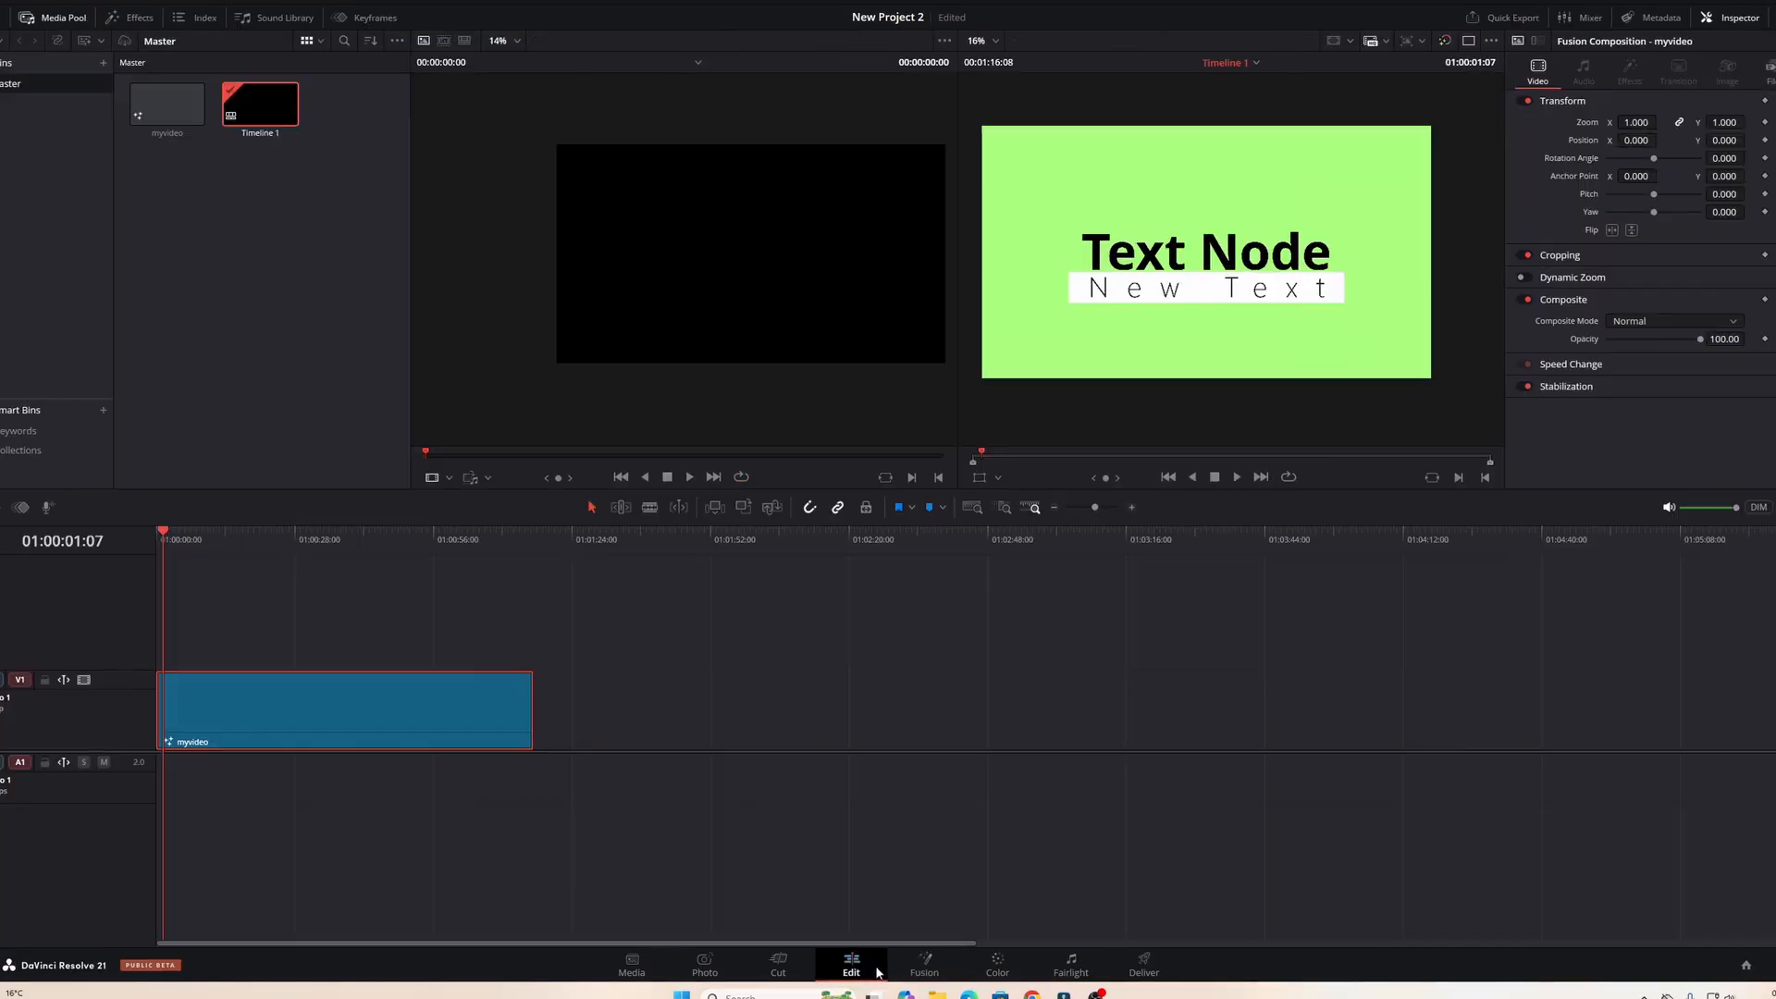
key(p)
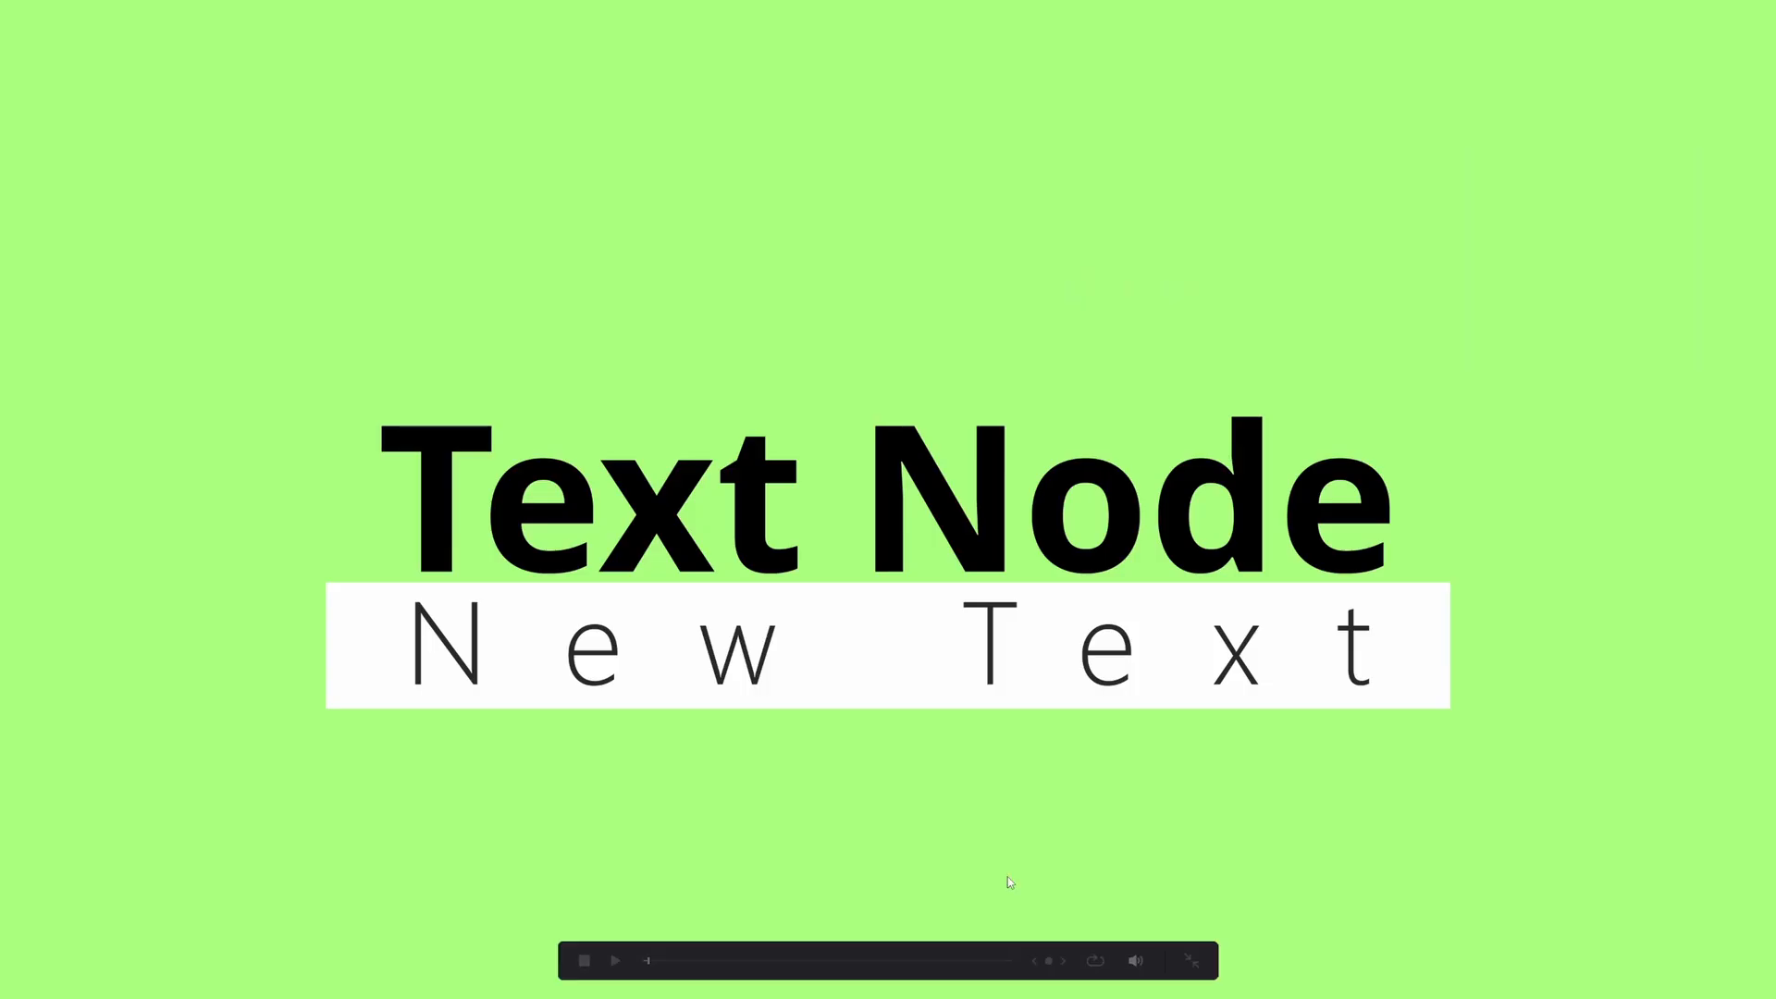
key(space)
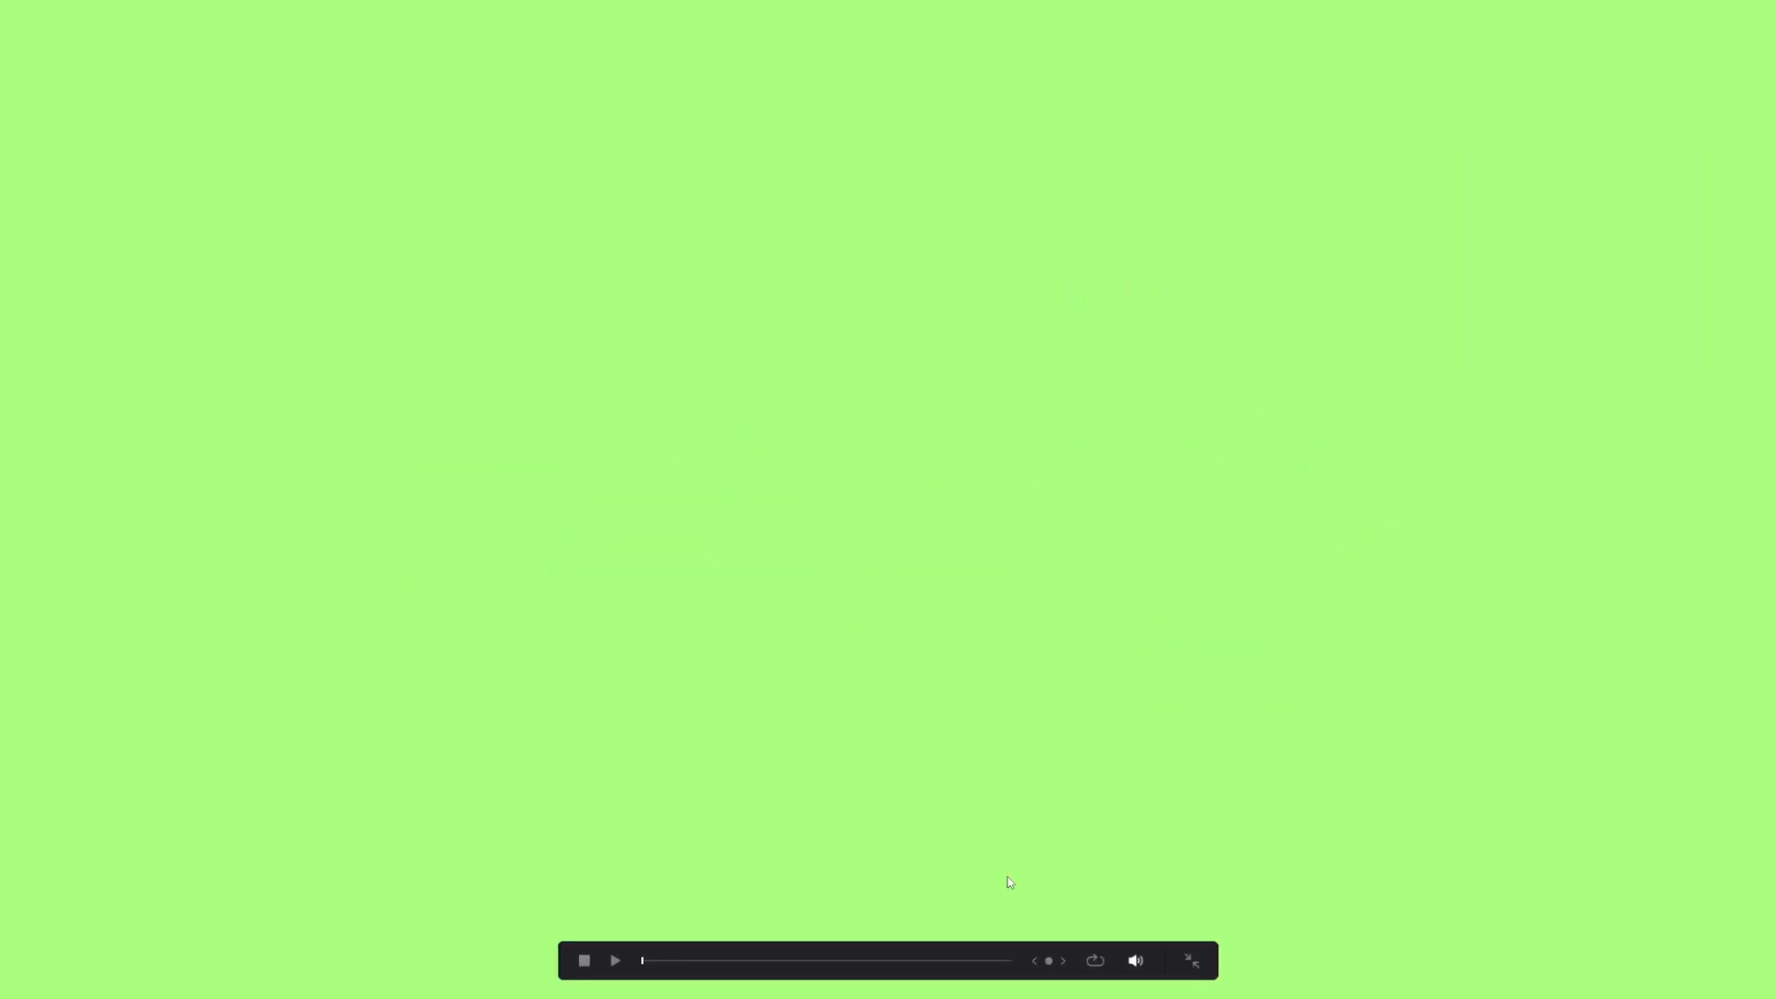
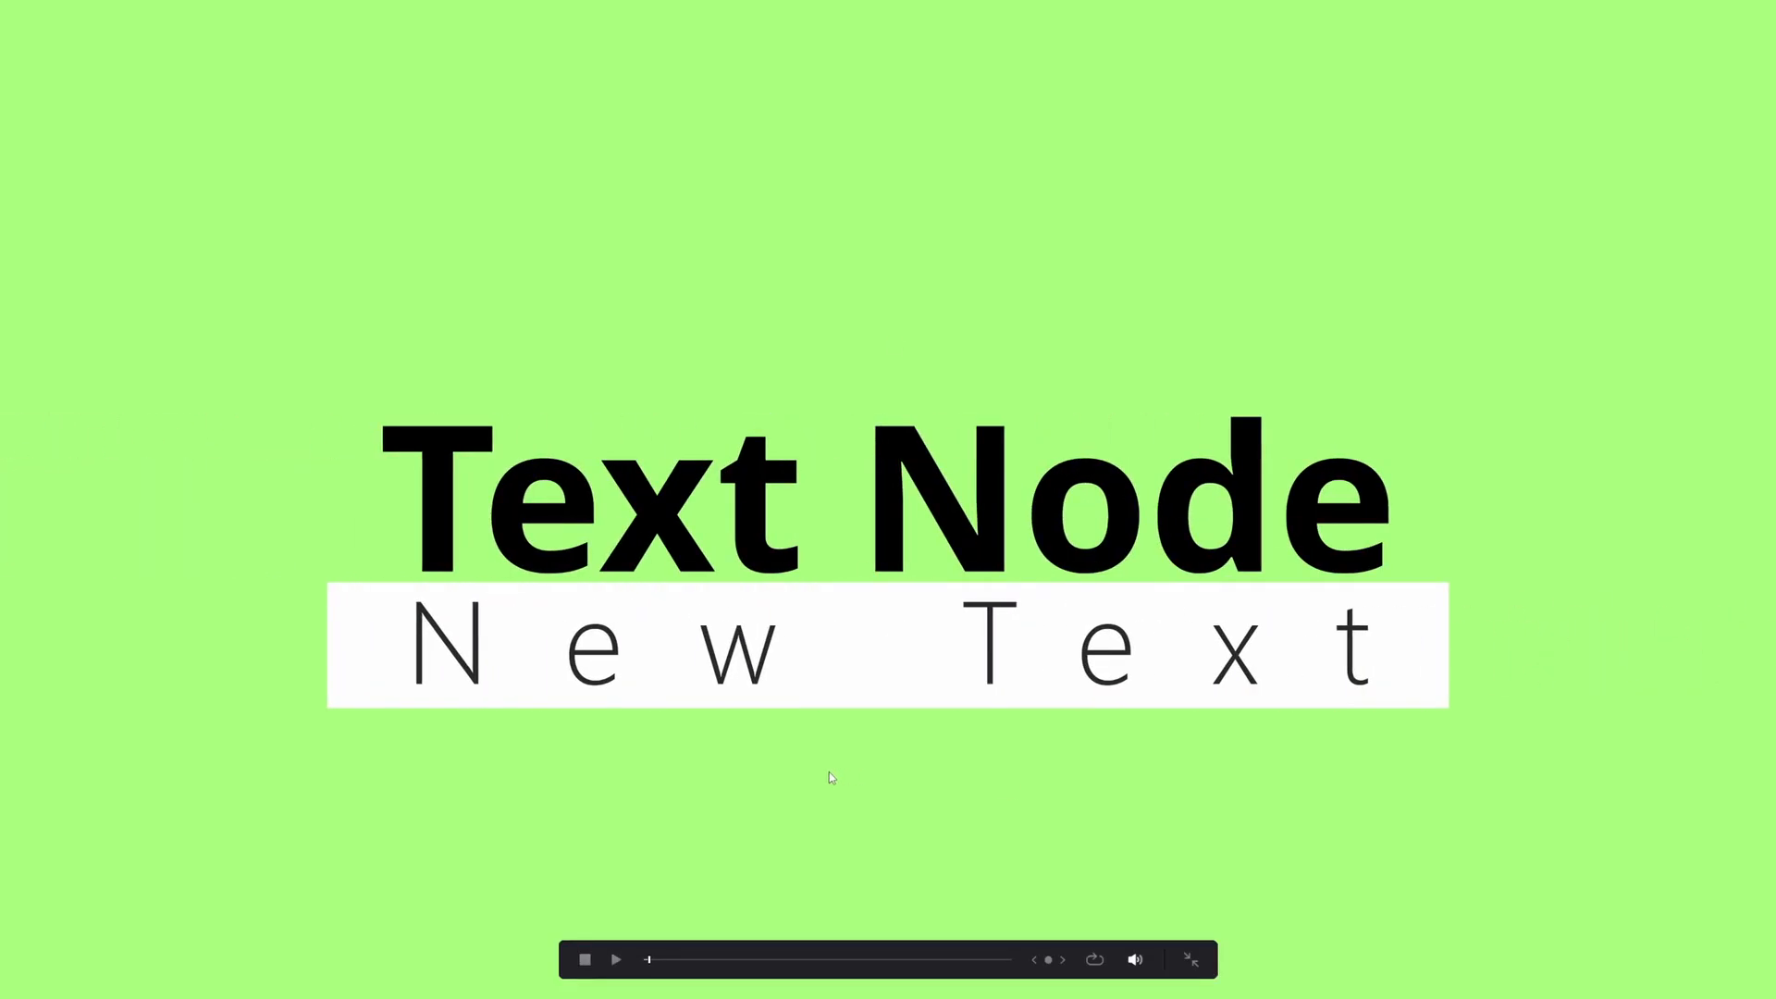
key(Escape)
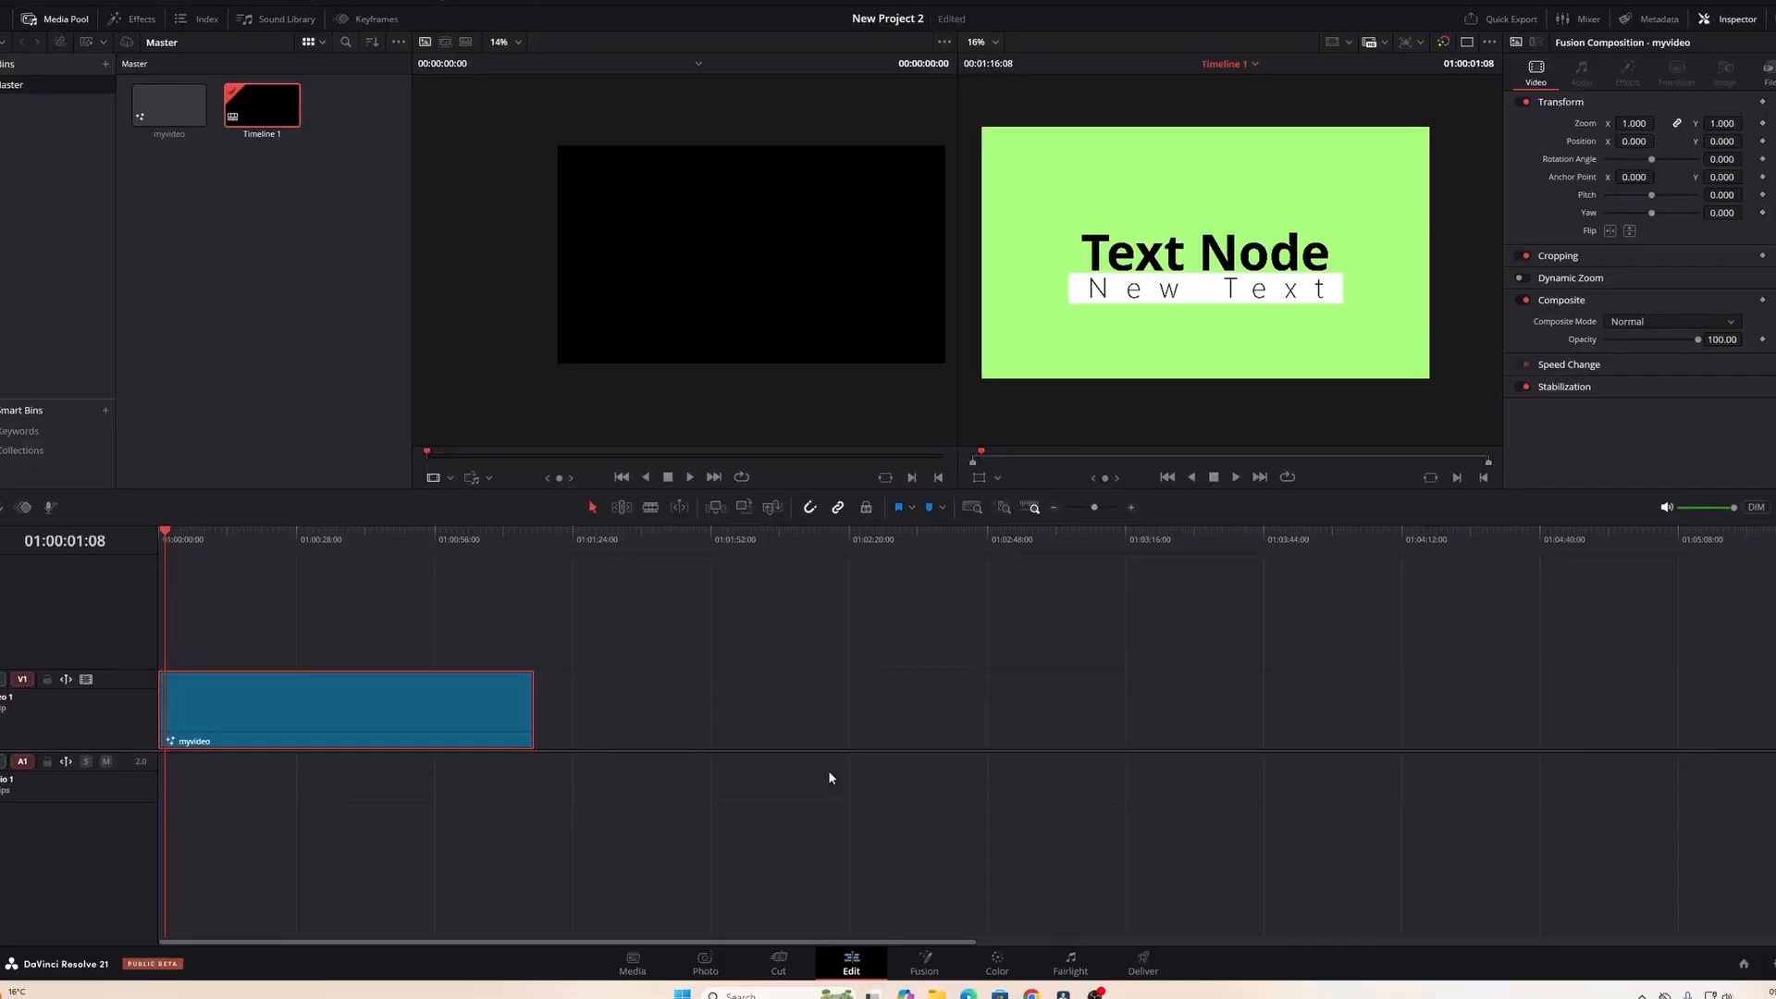
Step: Back on the Fusion page, close the Spline editor, shift the node tree and align SecondaryText above Merge2
click(916, 958)
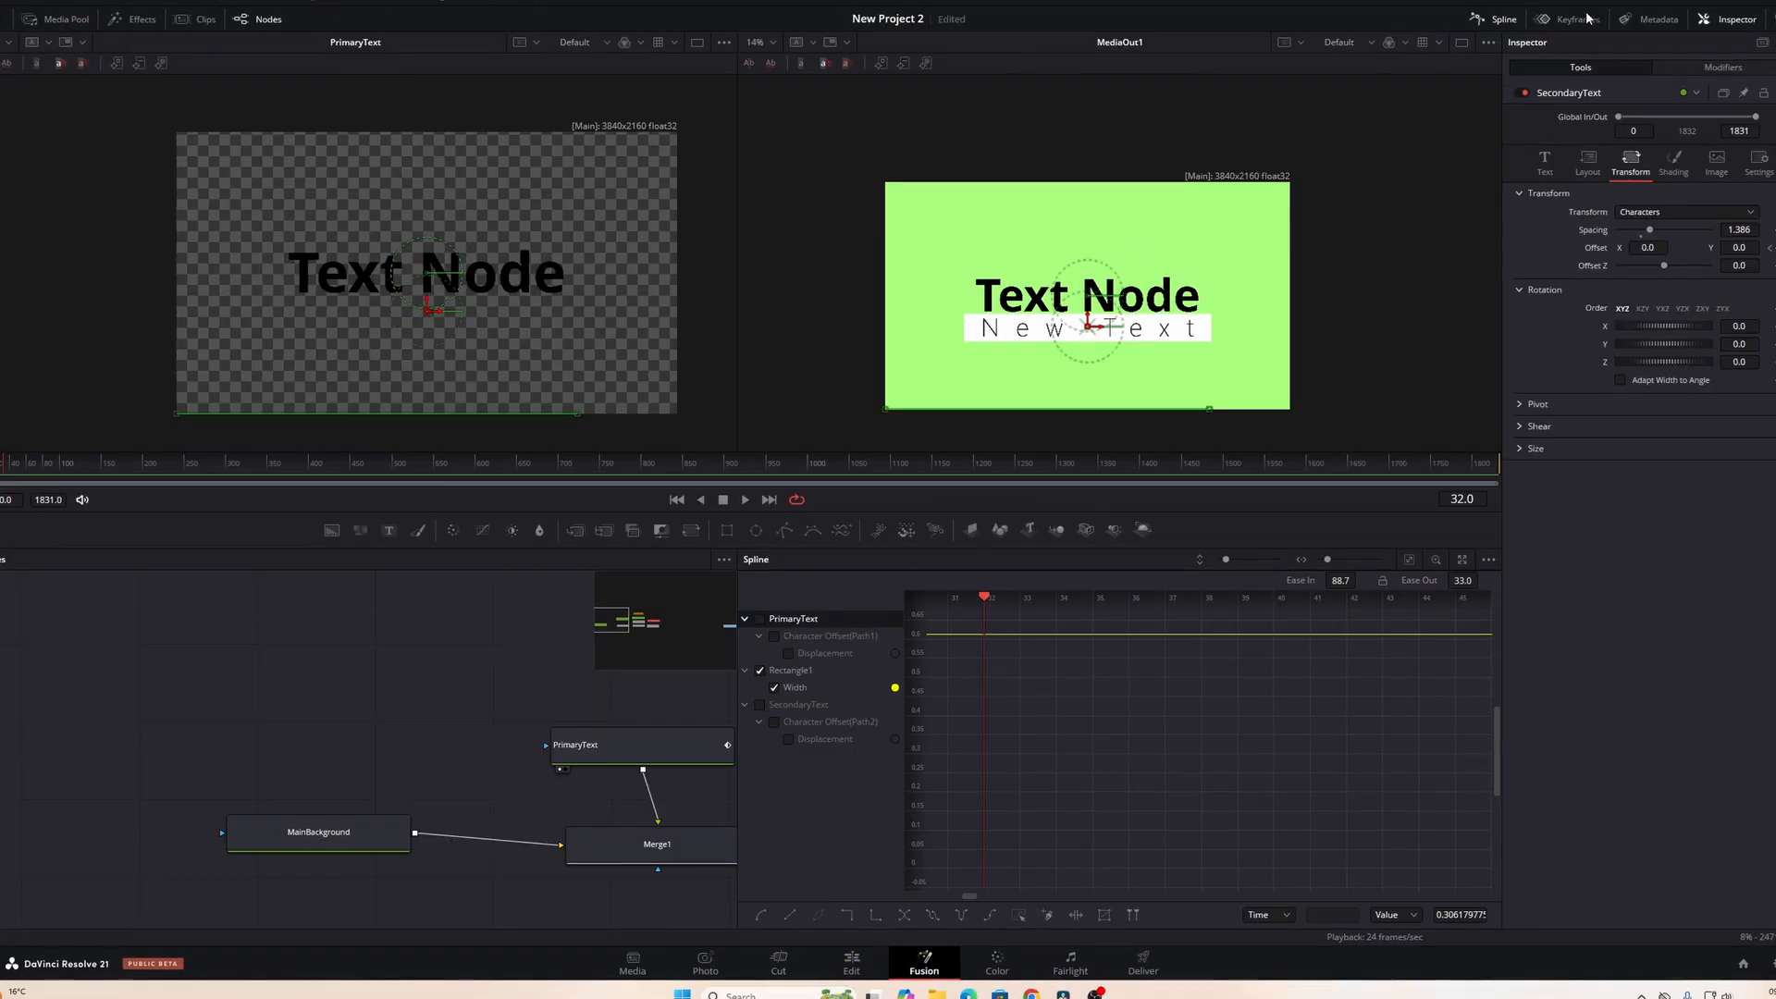
click(1499, 19)
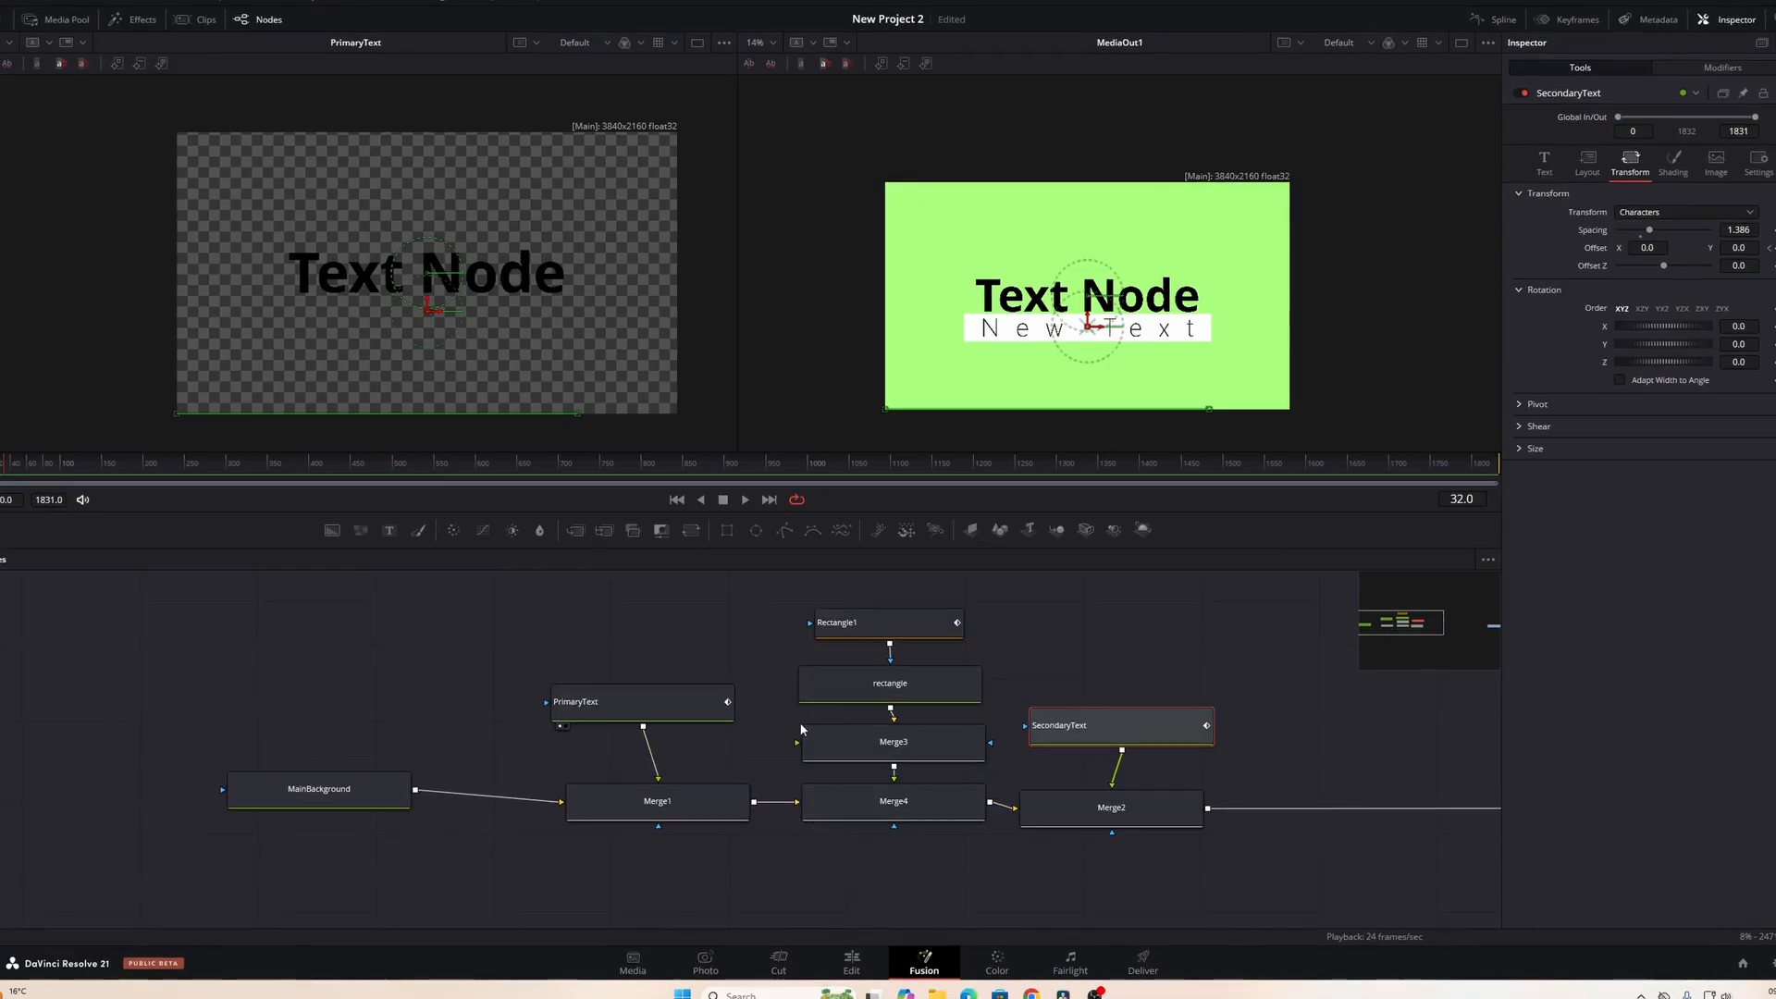
drag(258, 672, 1141, 880)
drag(1124, 793, 1025, 798)
click(613, 685)
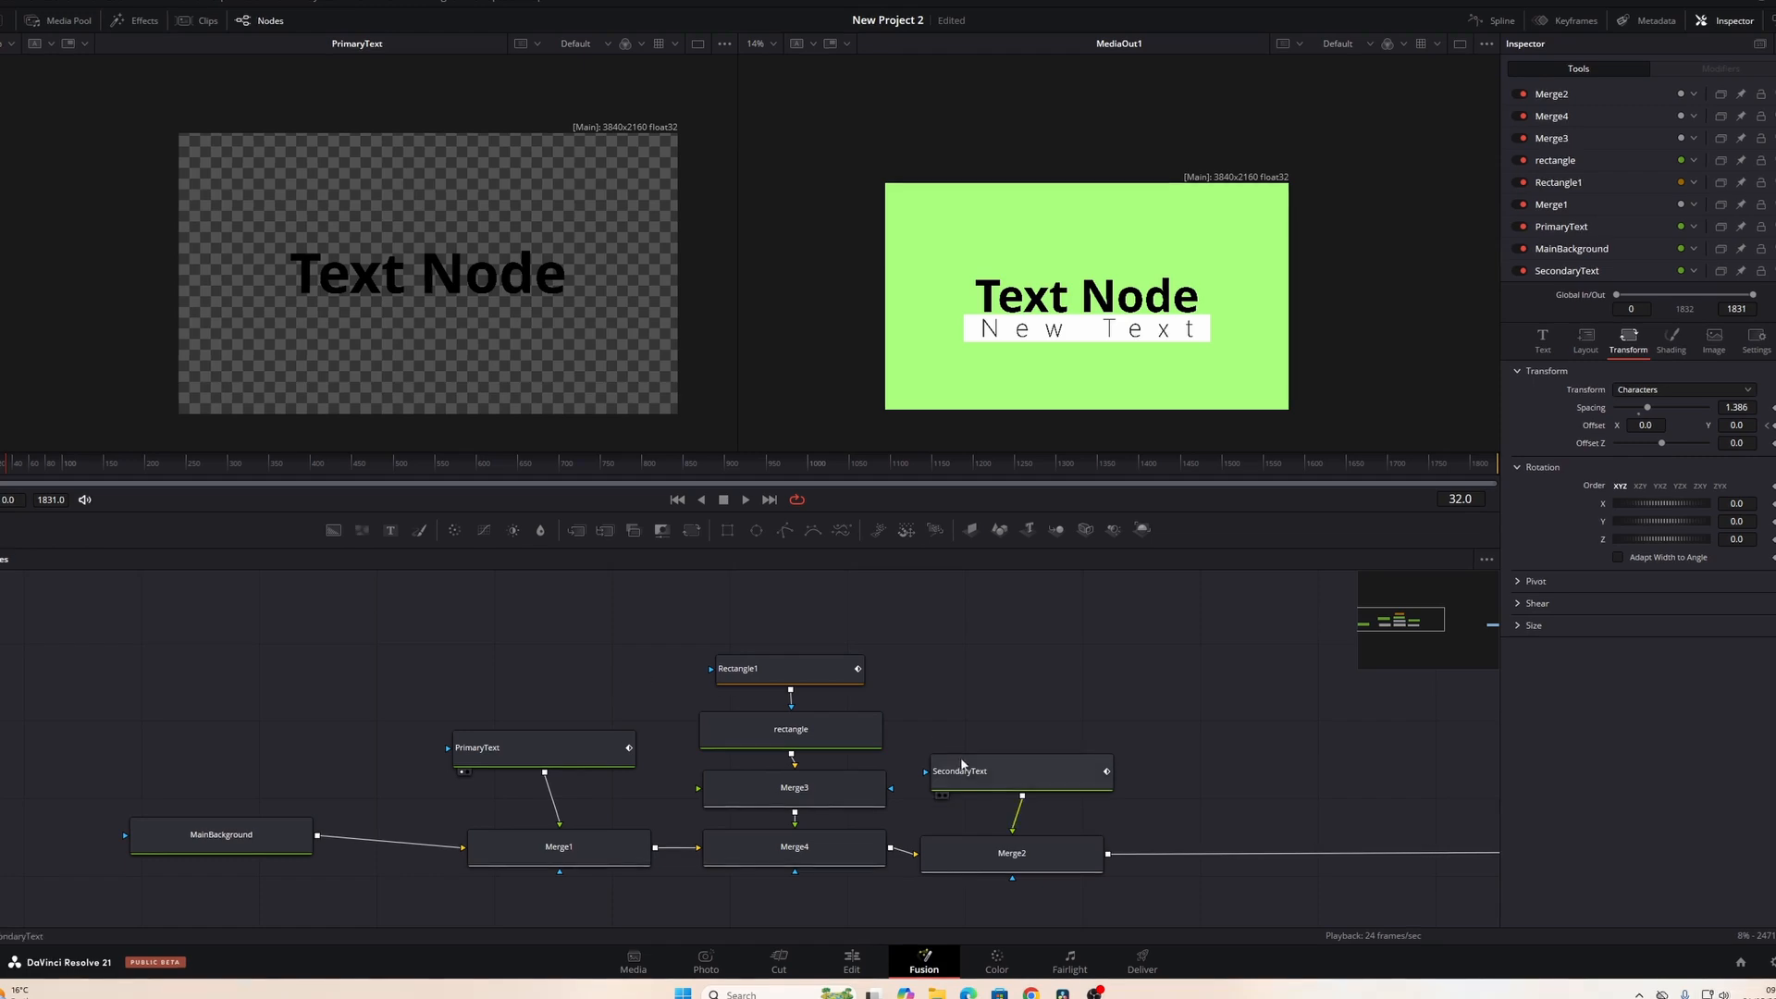
drag(991, 769, 986, 727)
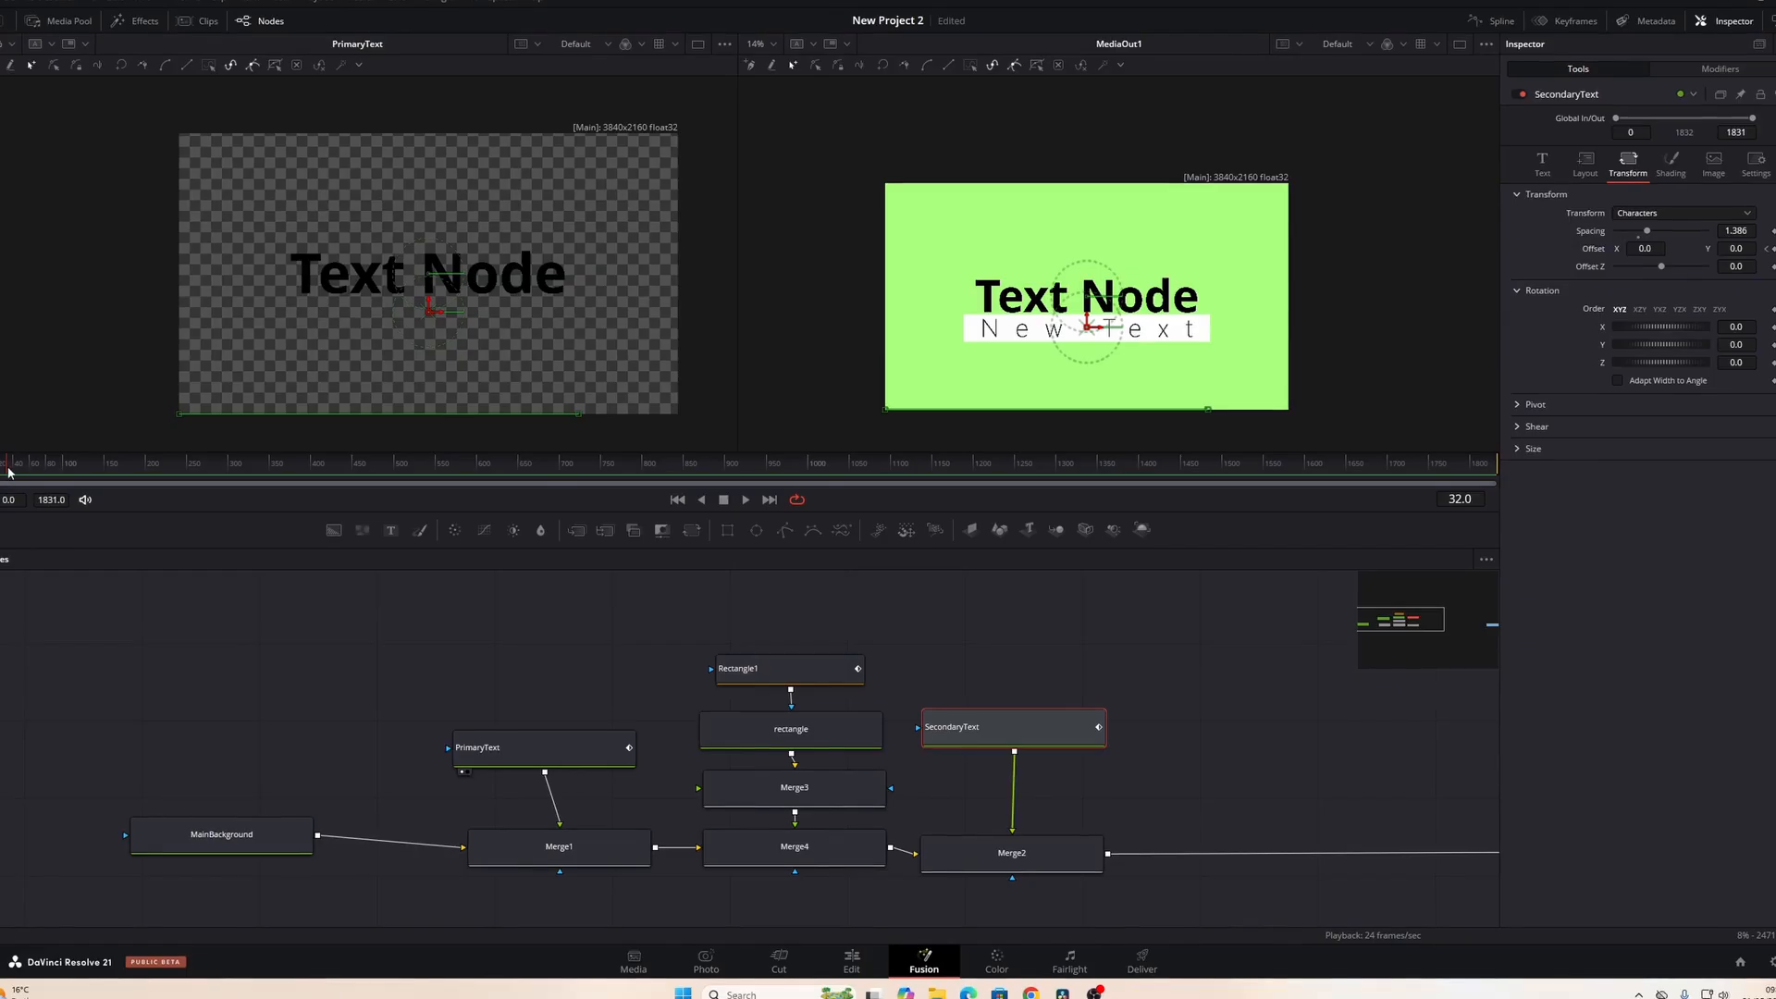
Step: Play the animation in the viewers and remove the character Offset animation from SecondaryText
key(space)
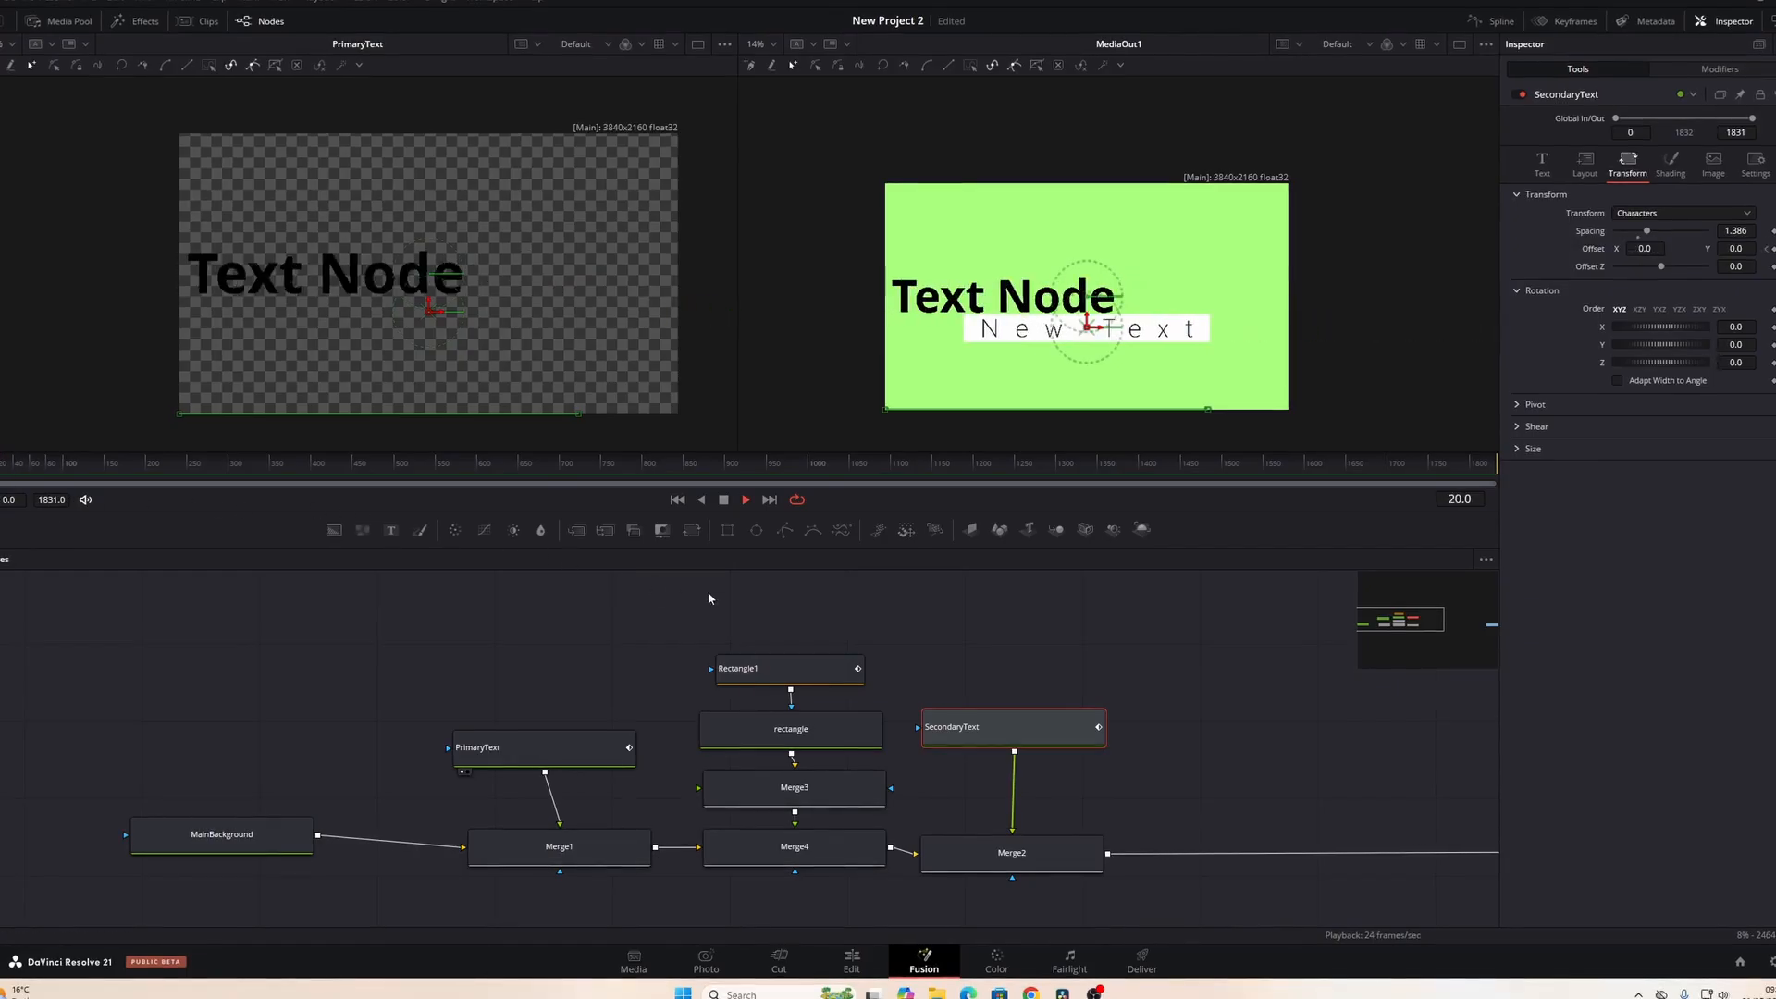
key(space)
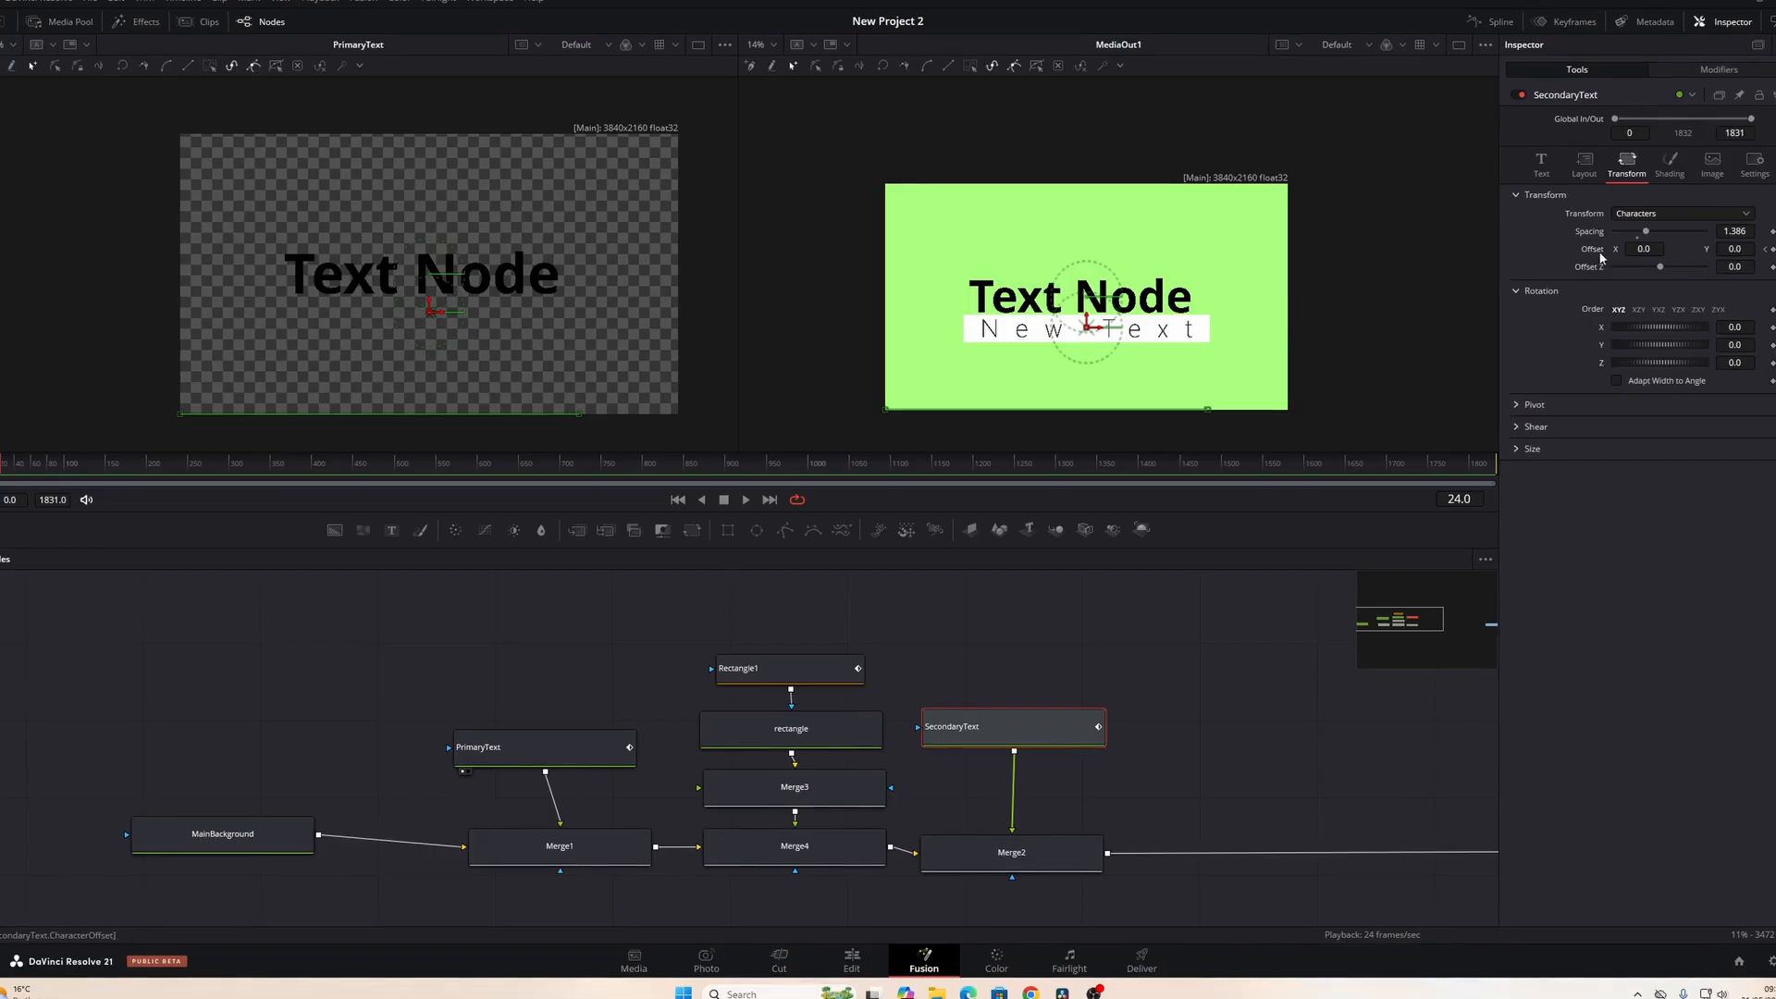
key(ctrl+z)
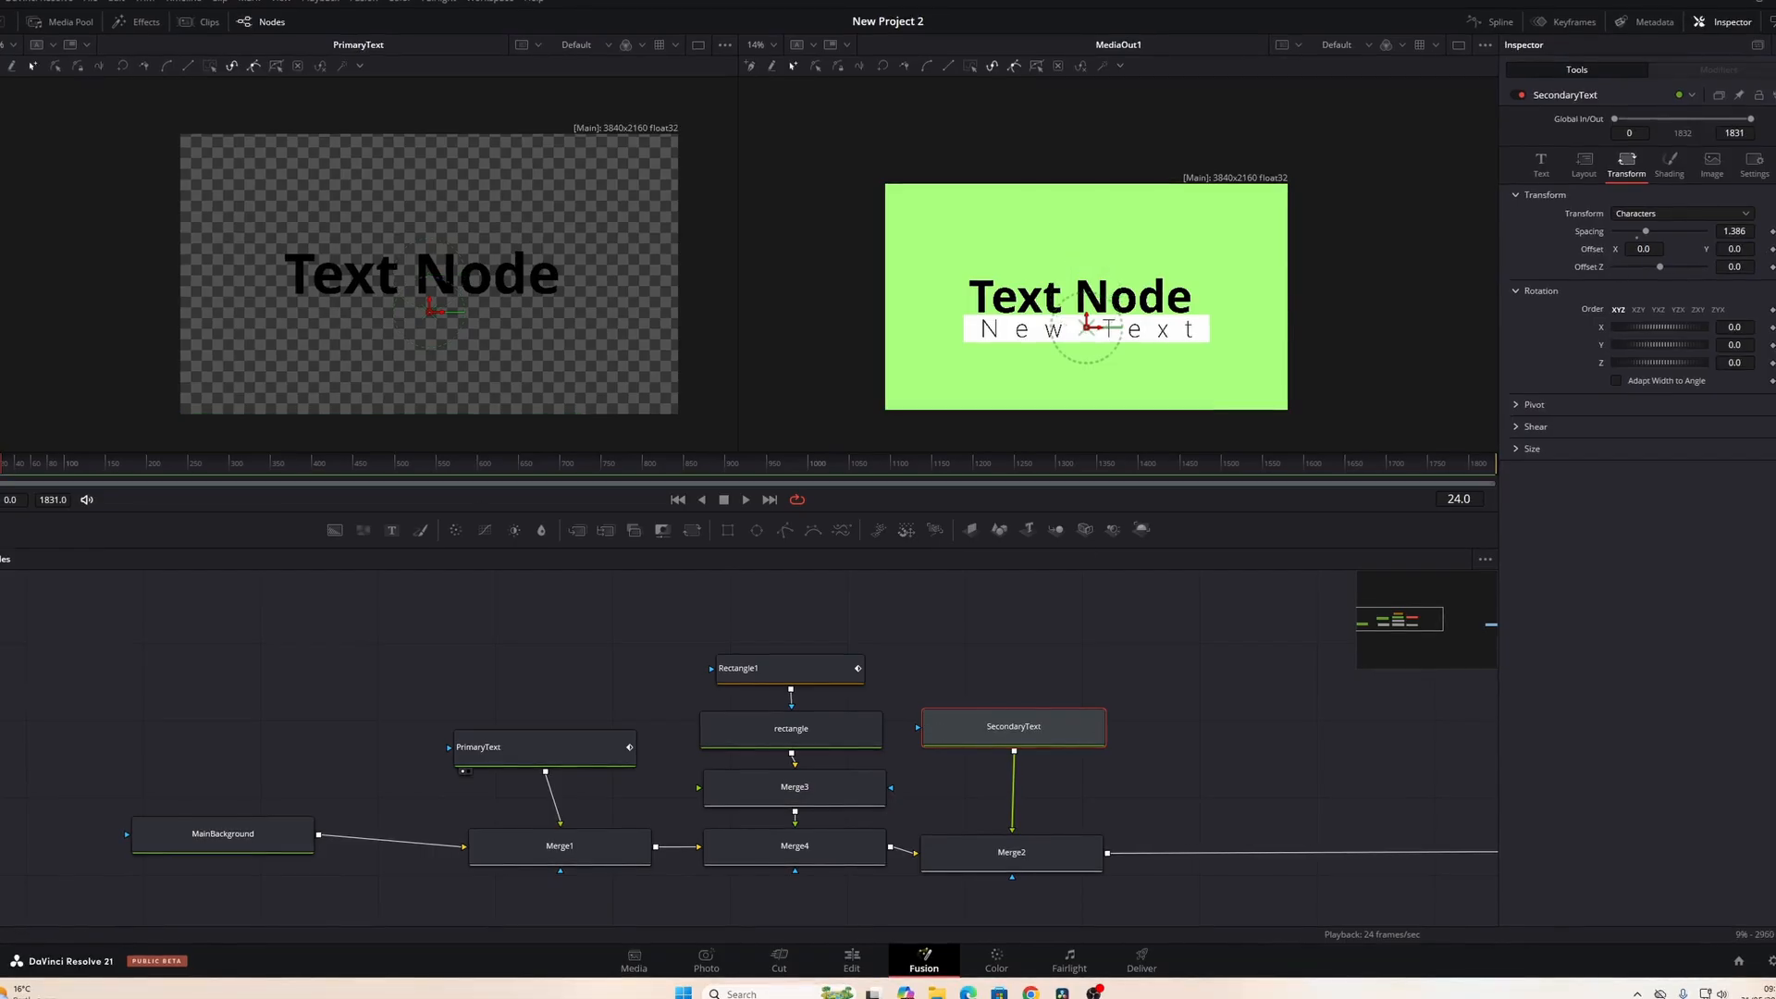
Step: Move the SecondaryText node up and insert a Transform node between it and Merge2
drag(28, 467, 42, 468)
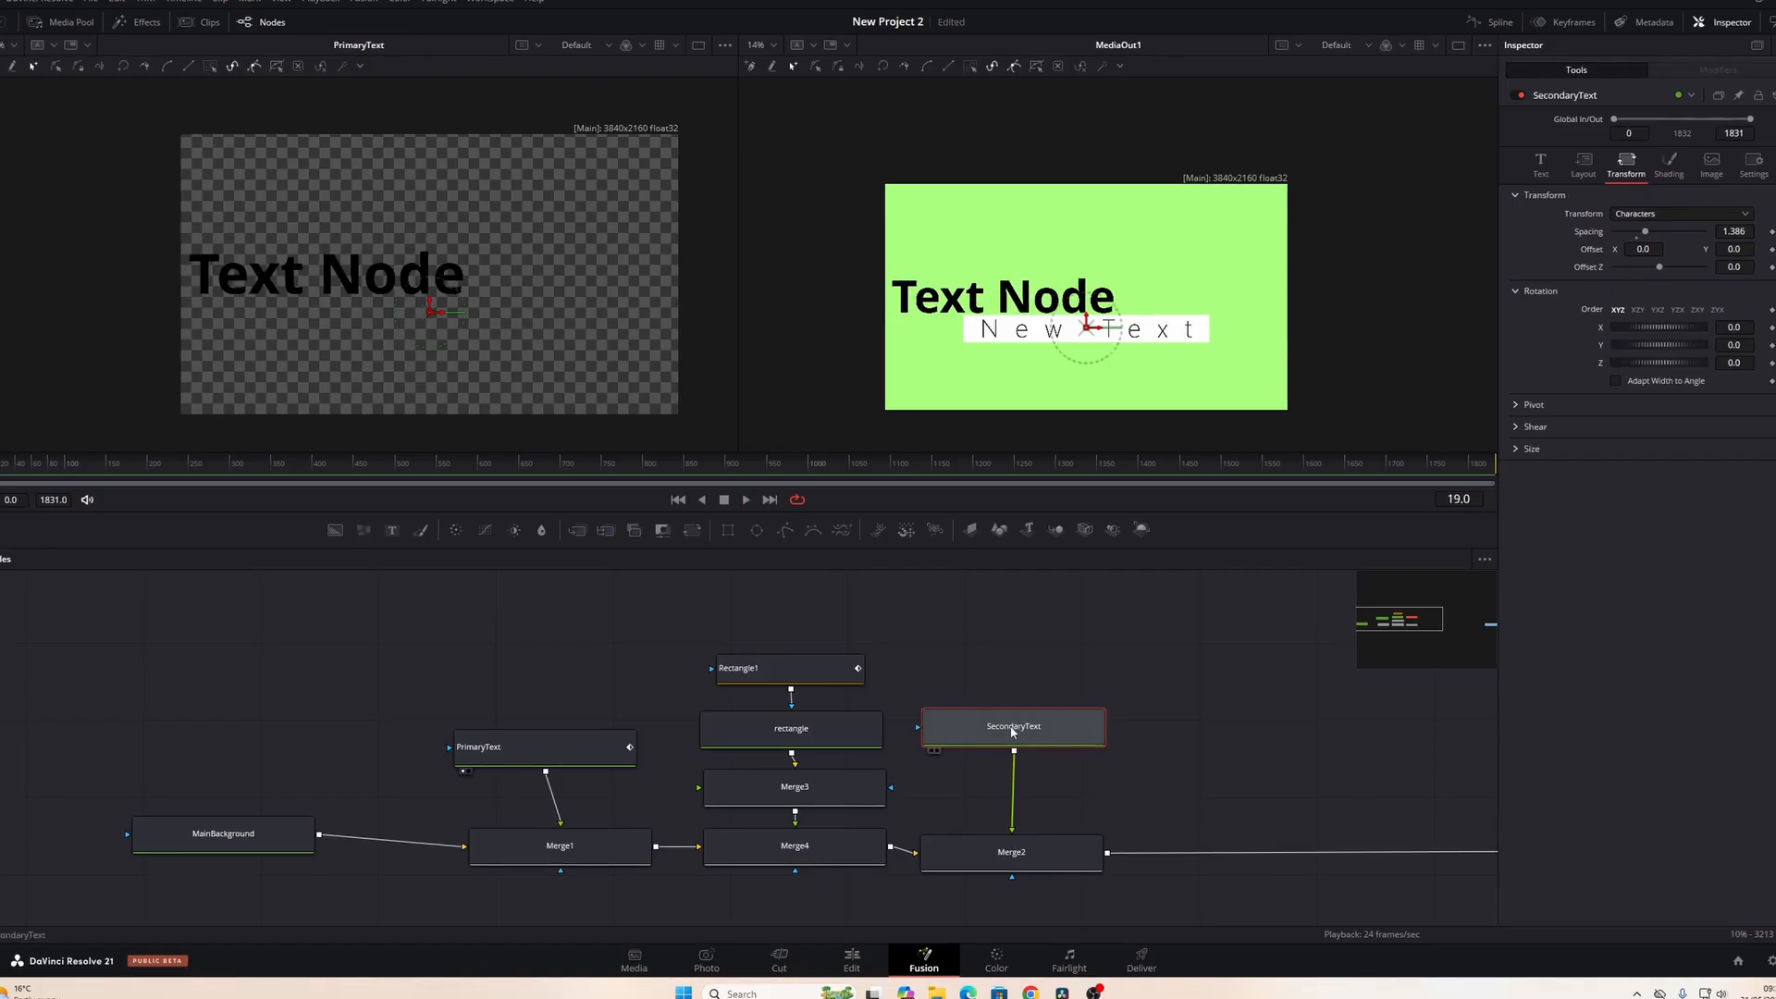
drag(1013, 733, 1012, 715)
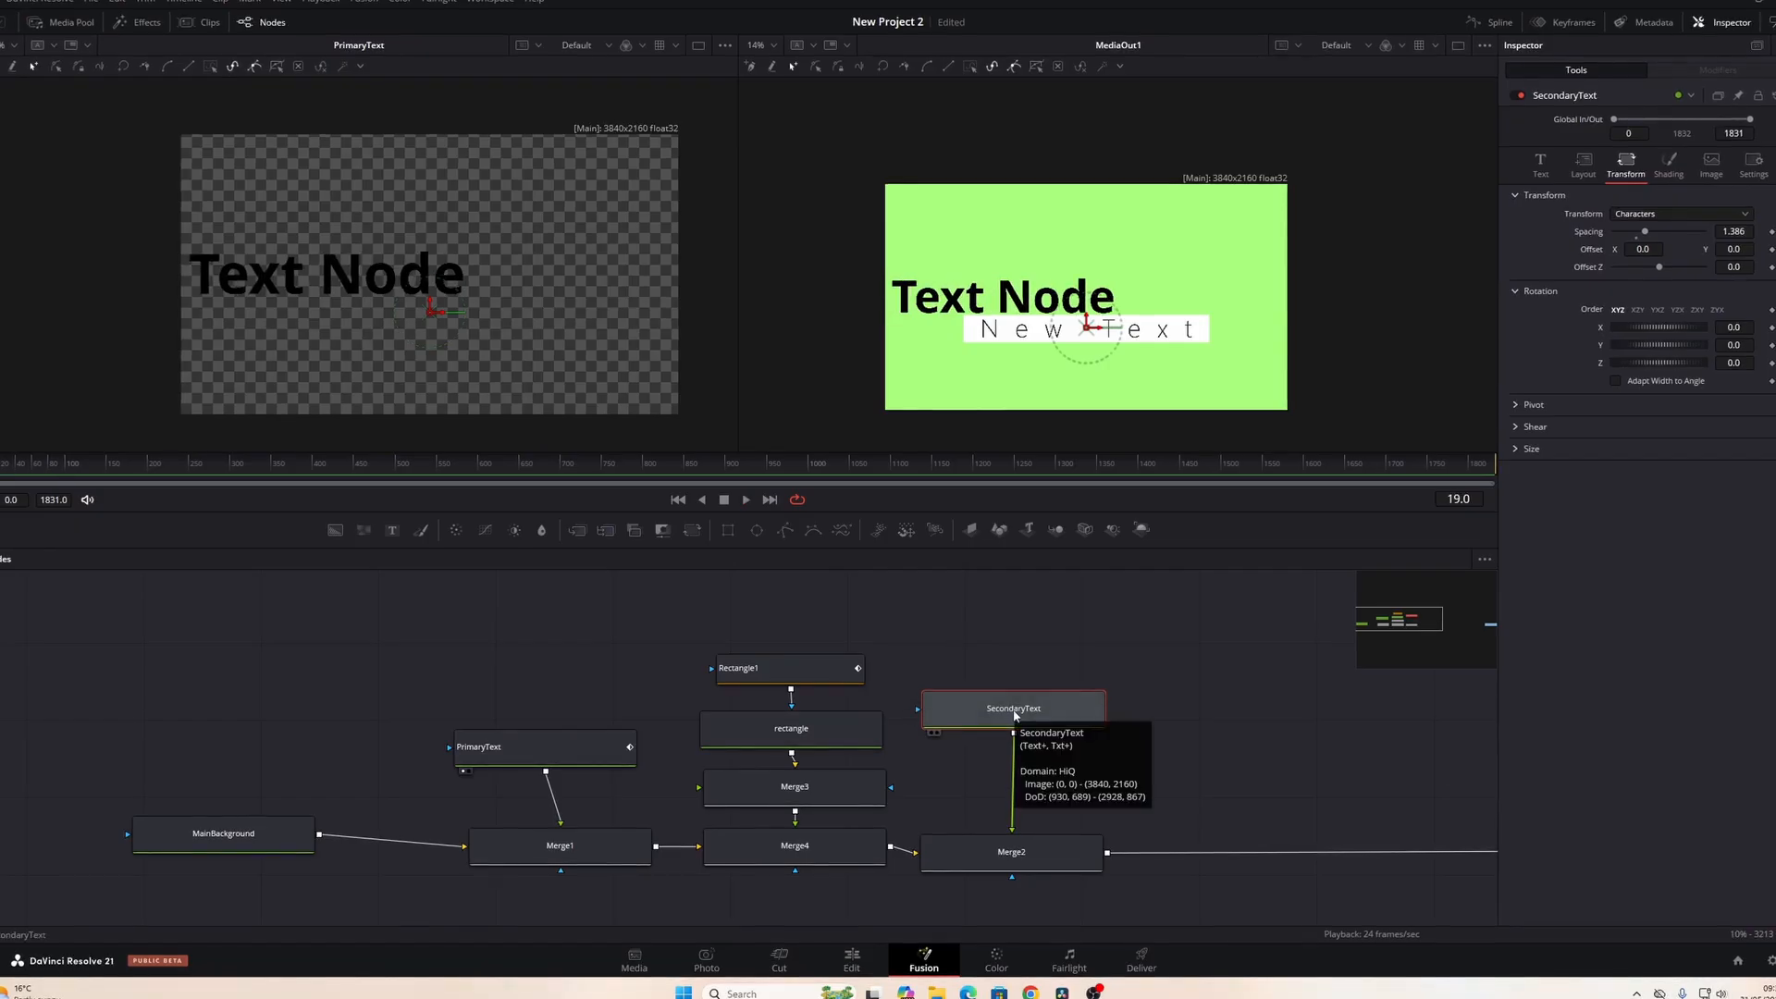
key(shift+space)
text(trans)
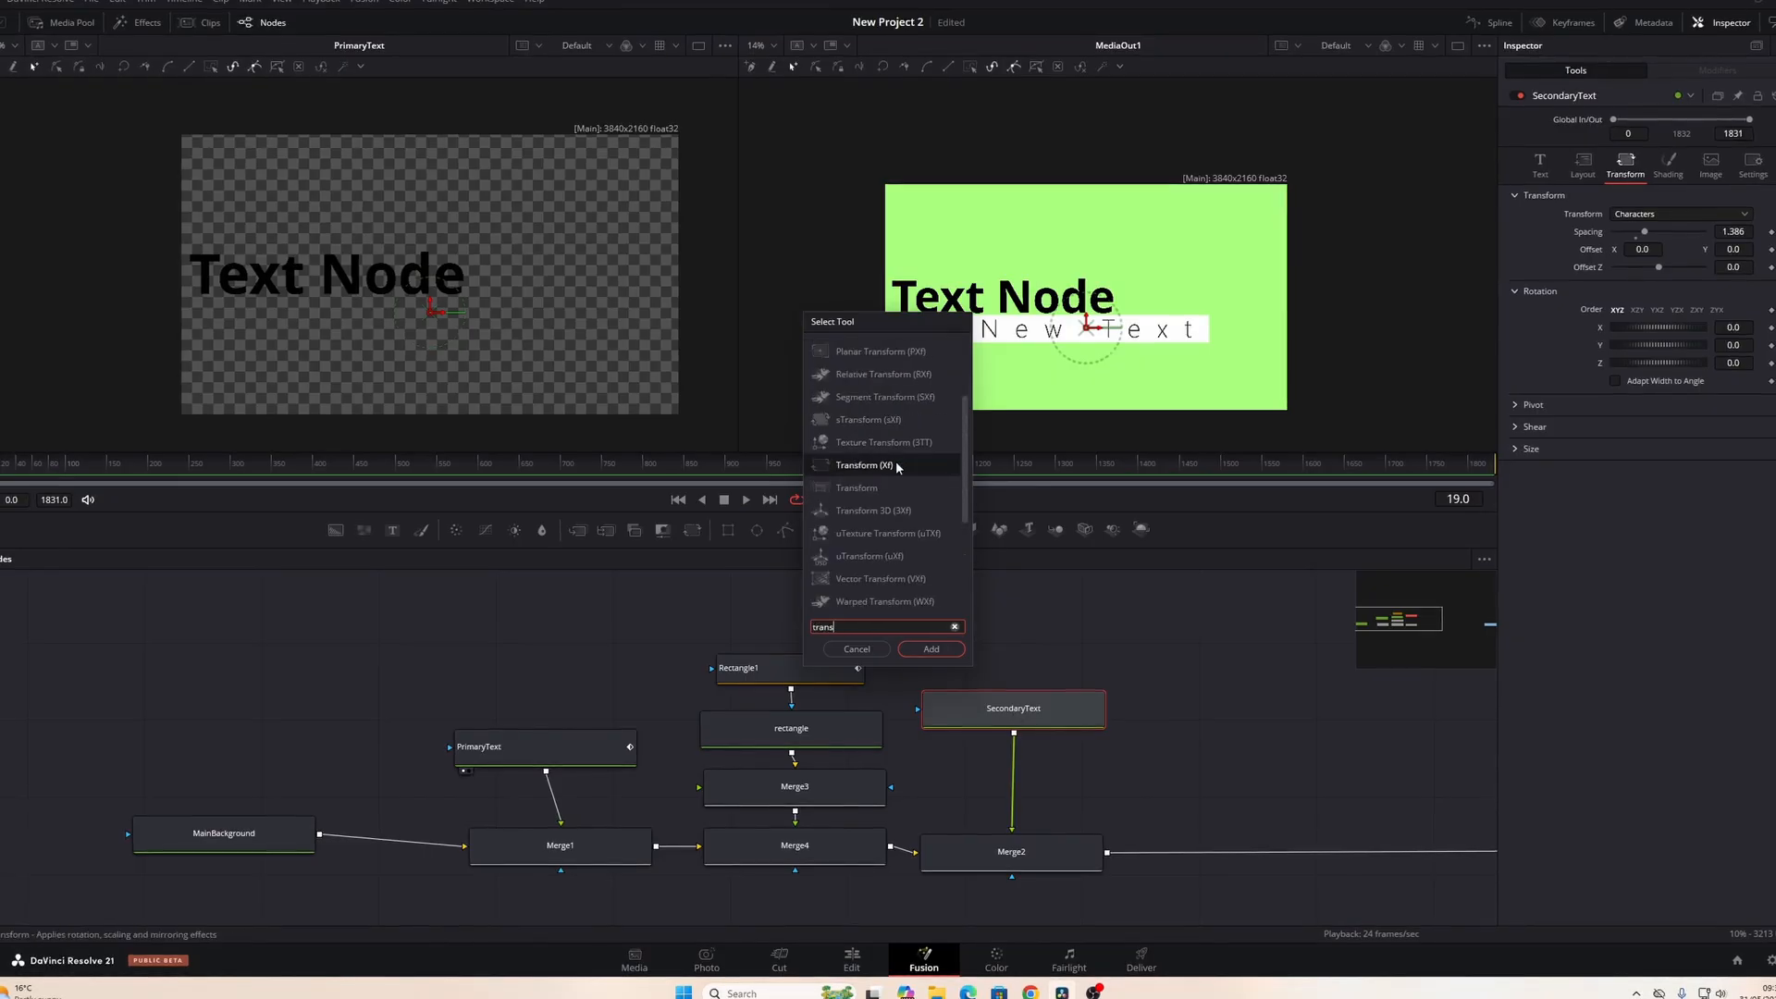
key(Tab)
click(930, 650)
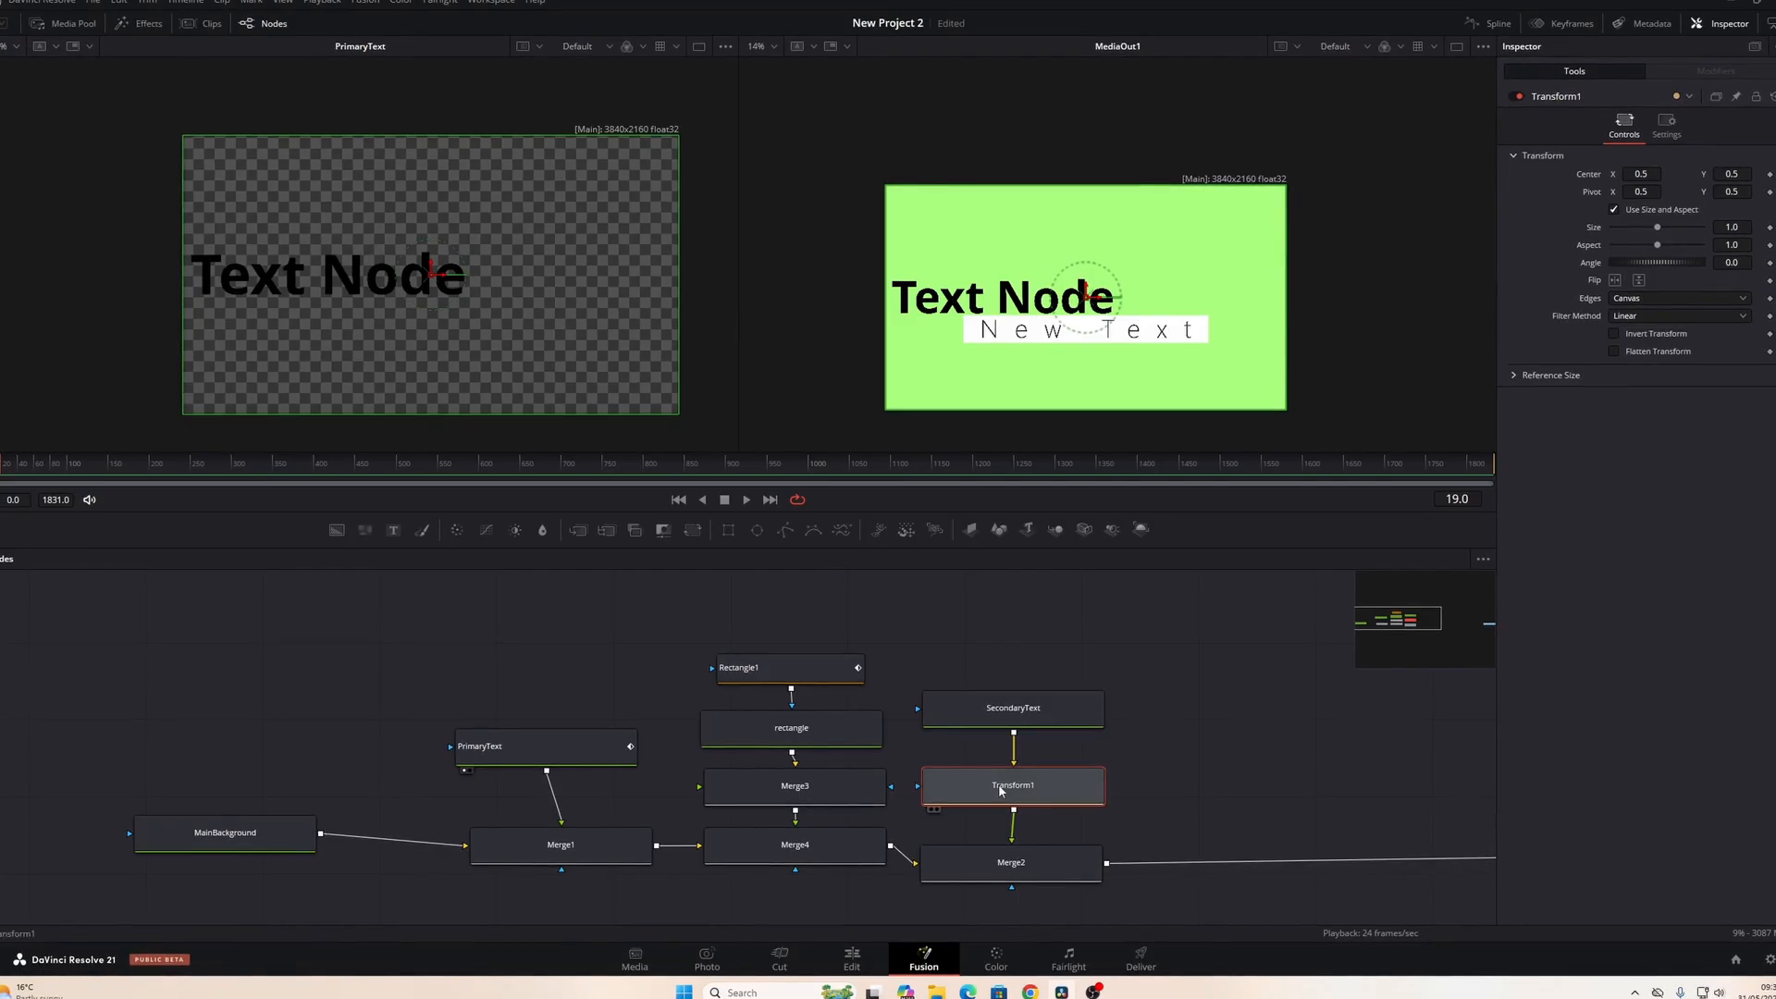
Step: Try shifting the secondary text sideways to a Transform1 Center X of about 0.68, and revert the move
drag(1088, 297, 1151, 313)
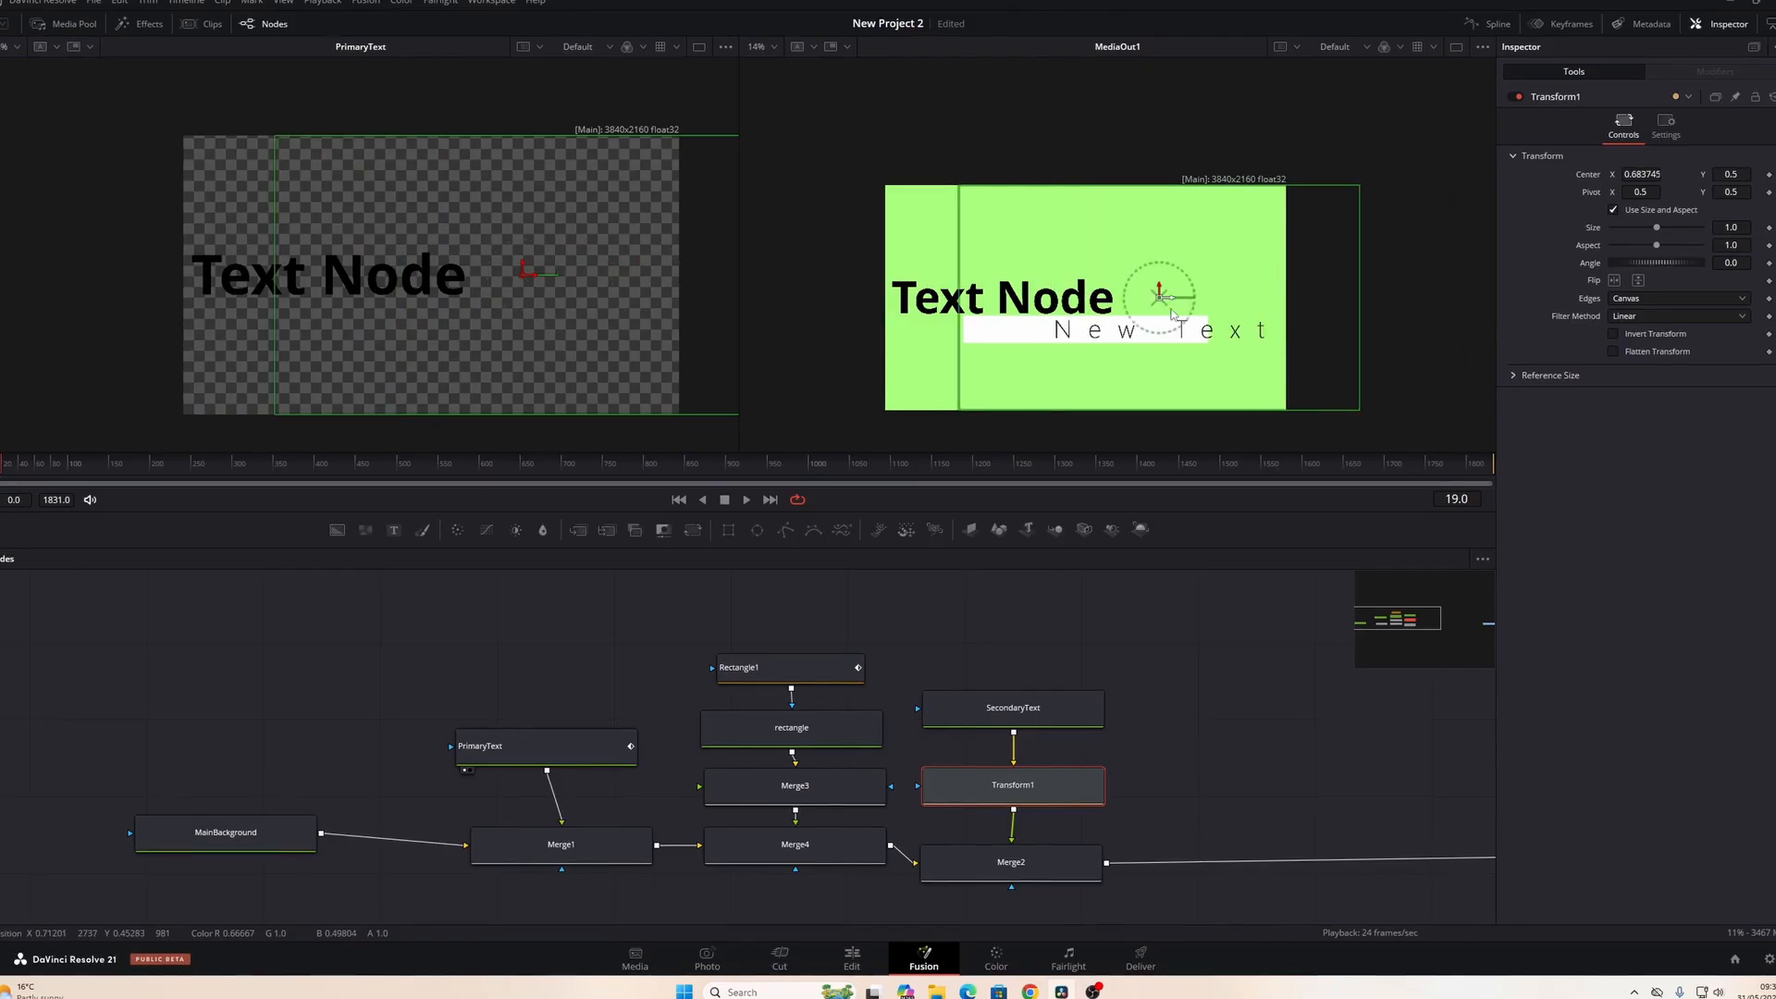
click(1615, 209)
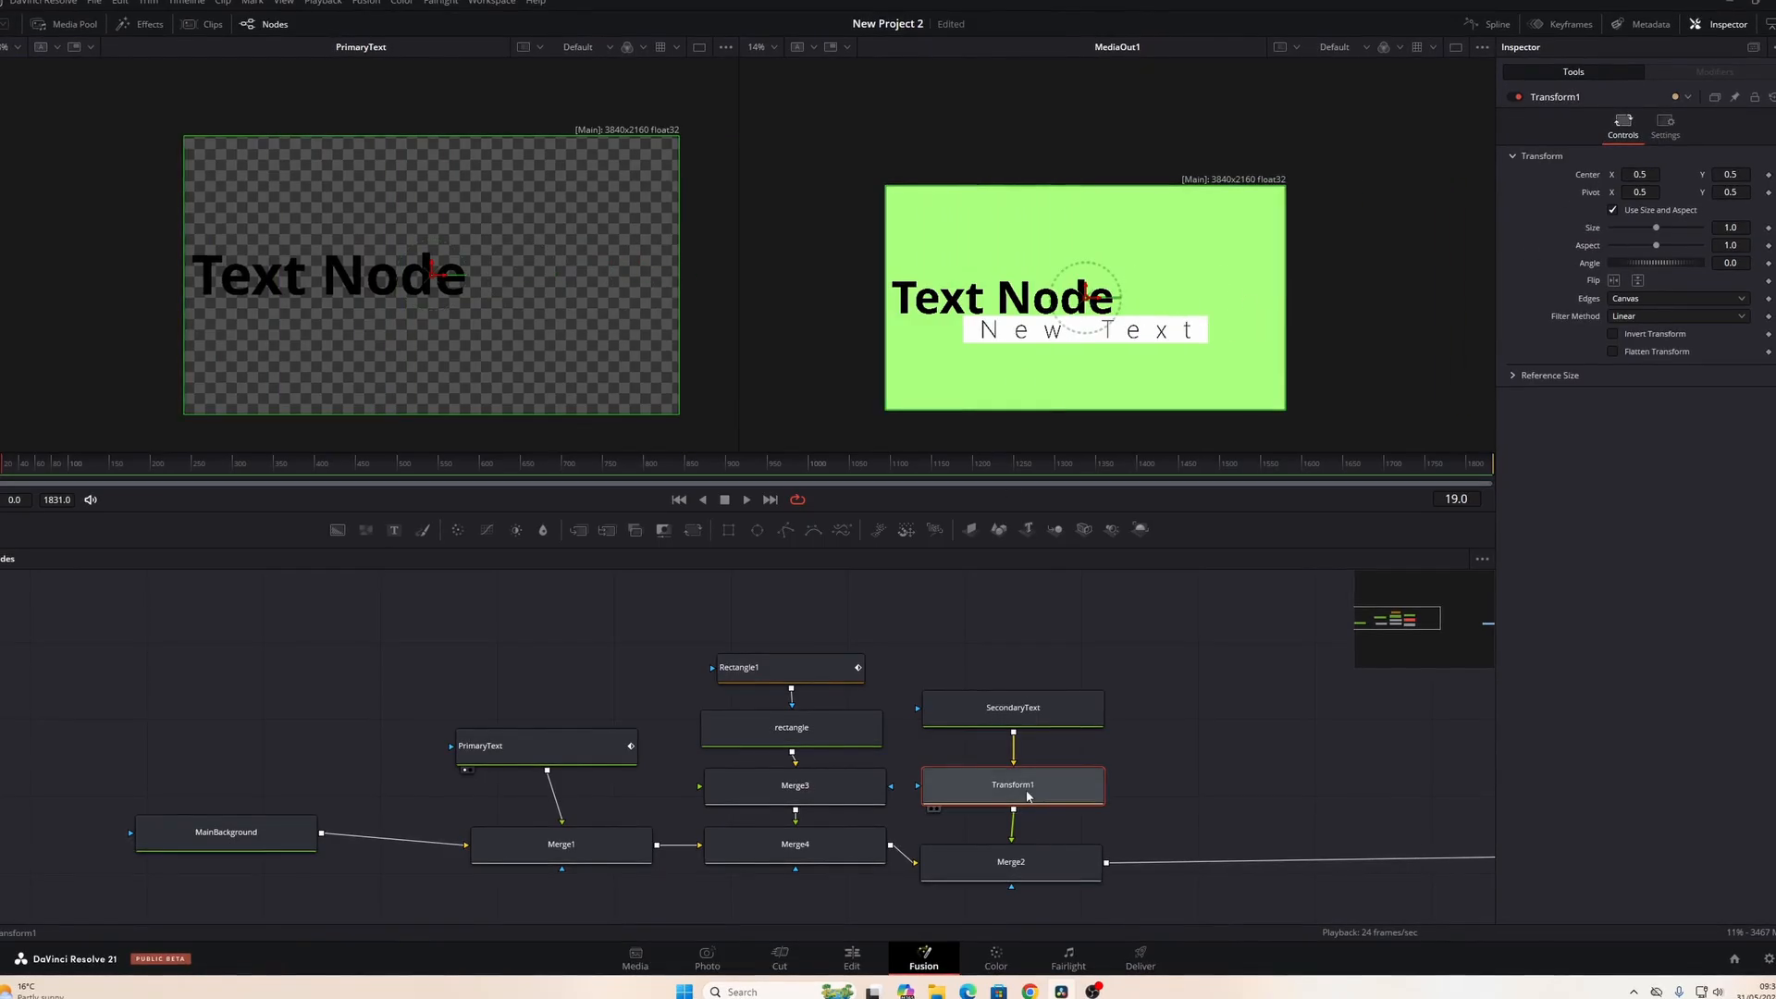
Step: Animate Transform1's Center X with keyframes of 1.308 at frame 0 and 0.5 at frame 20, and play the result
click(7, 467)
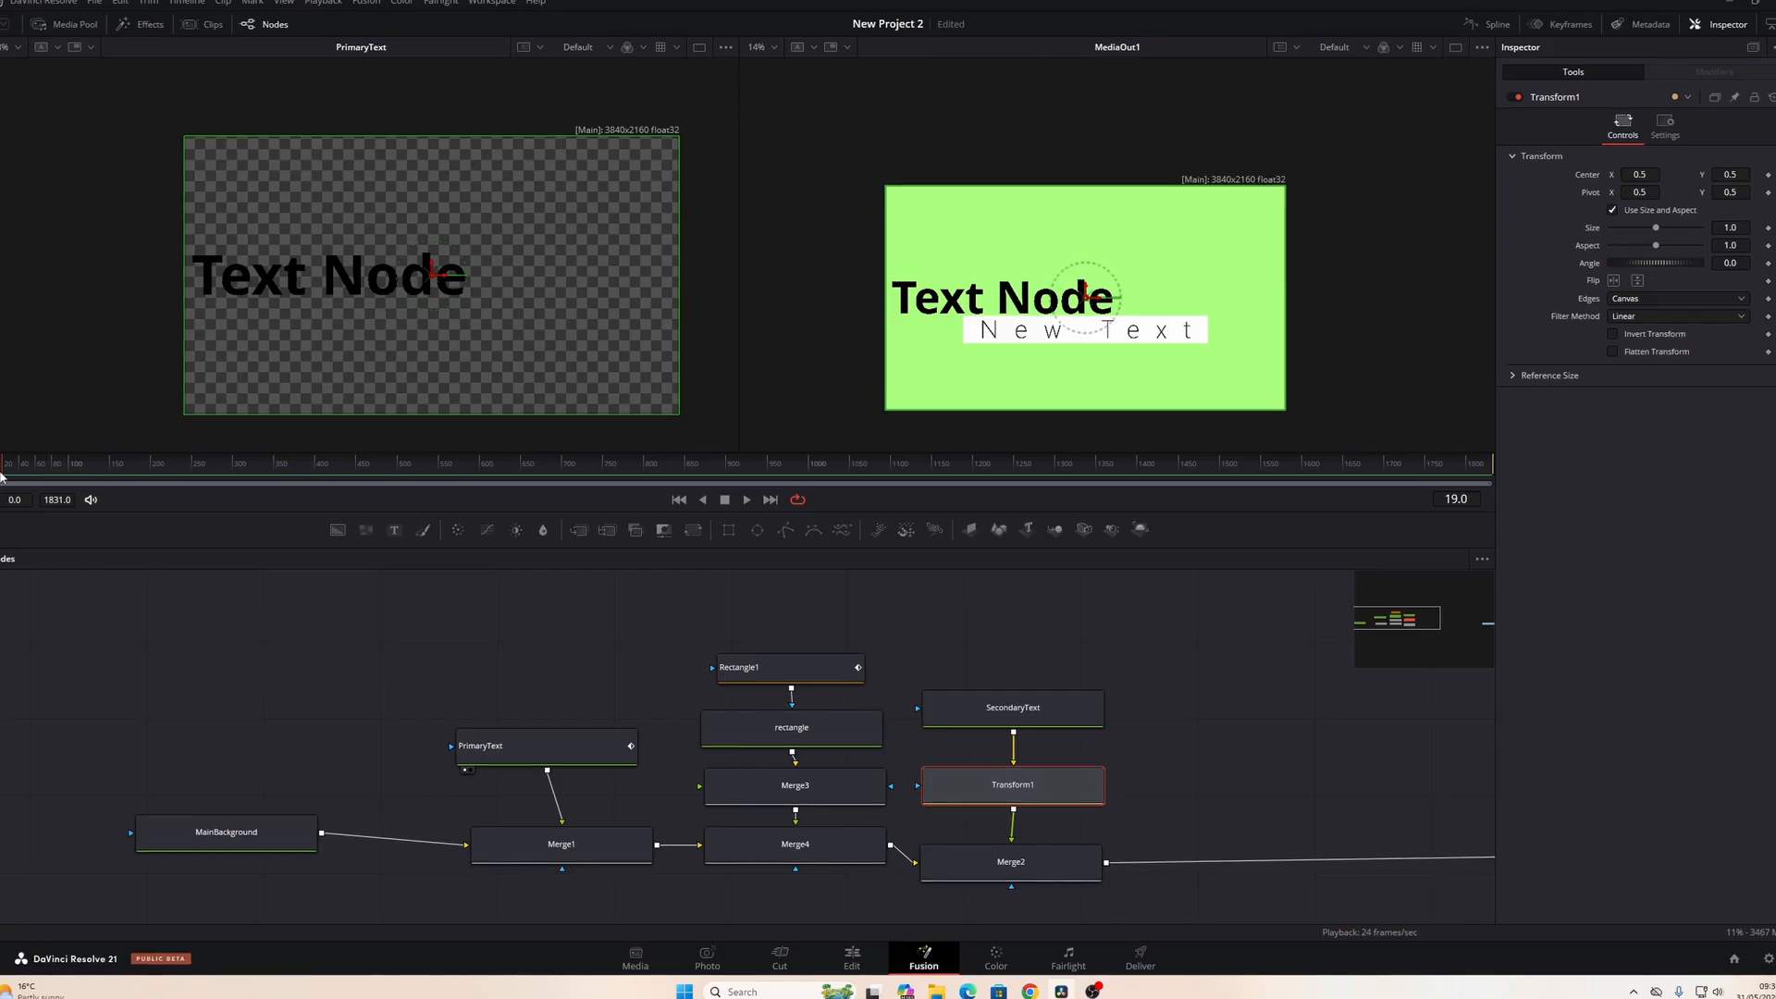
click(2, 467)
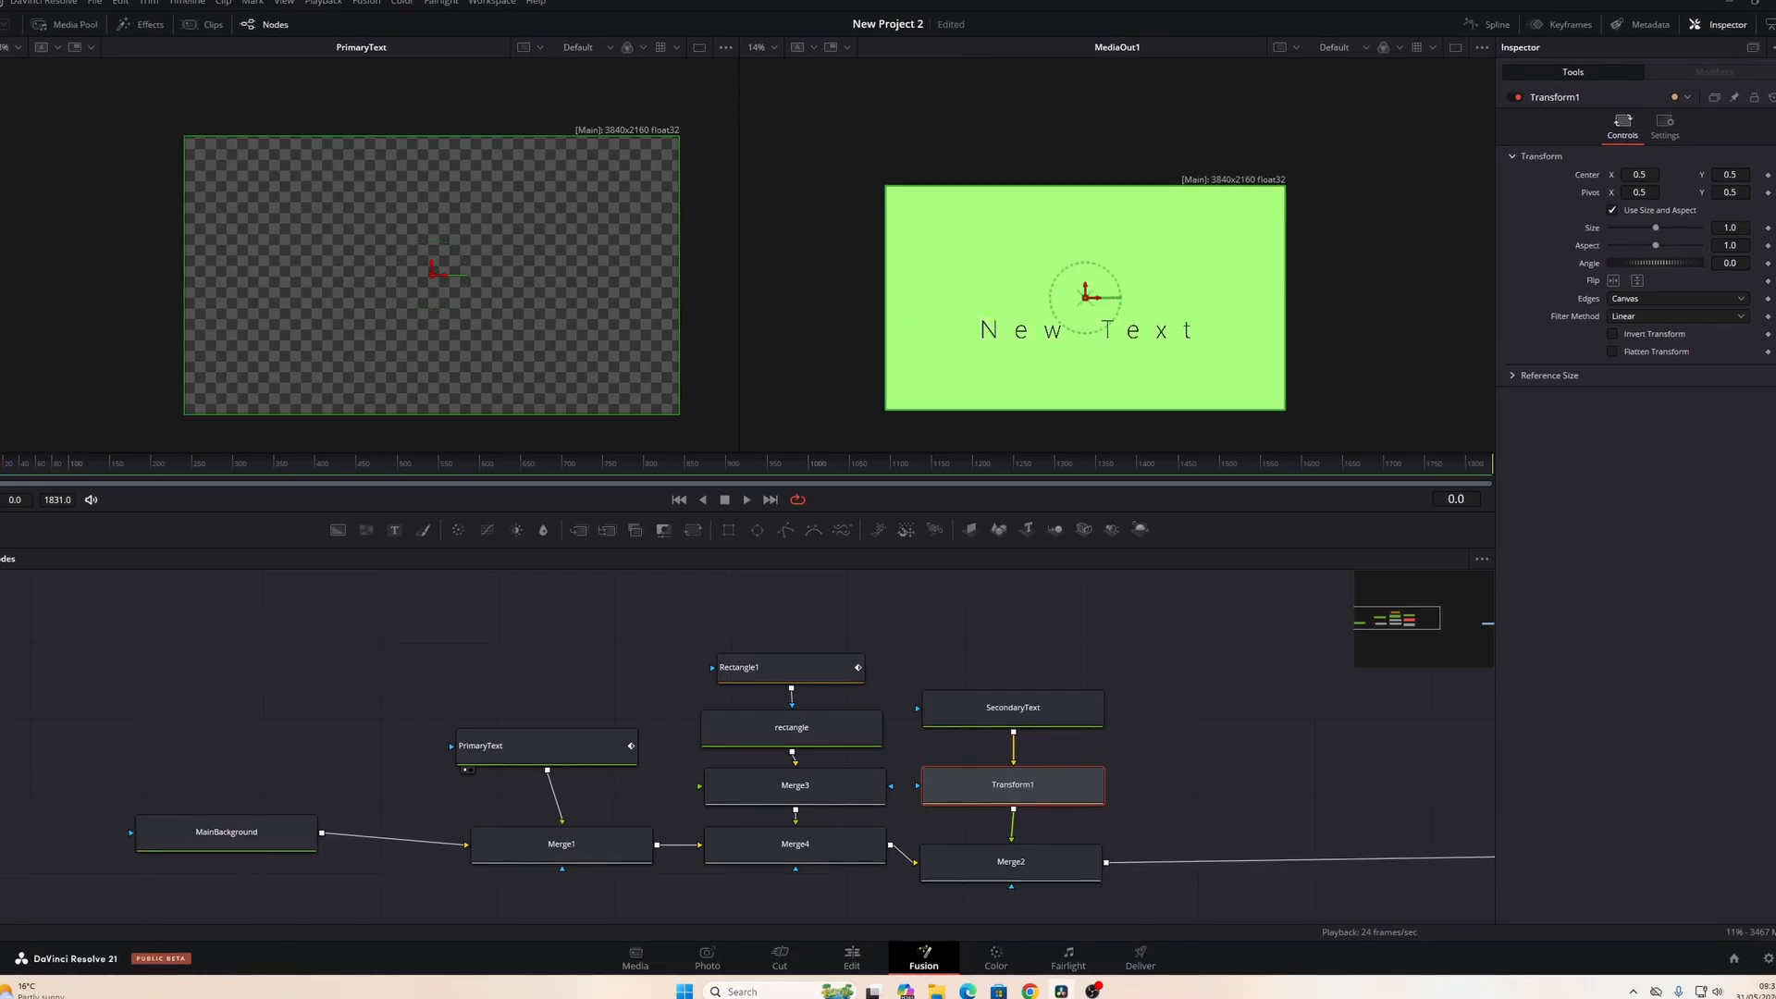
click(1768, 175)
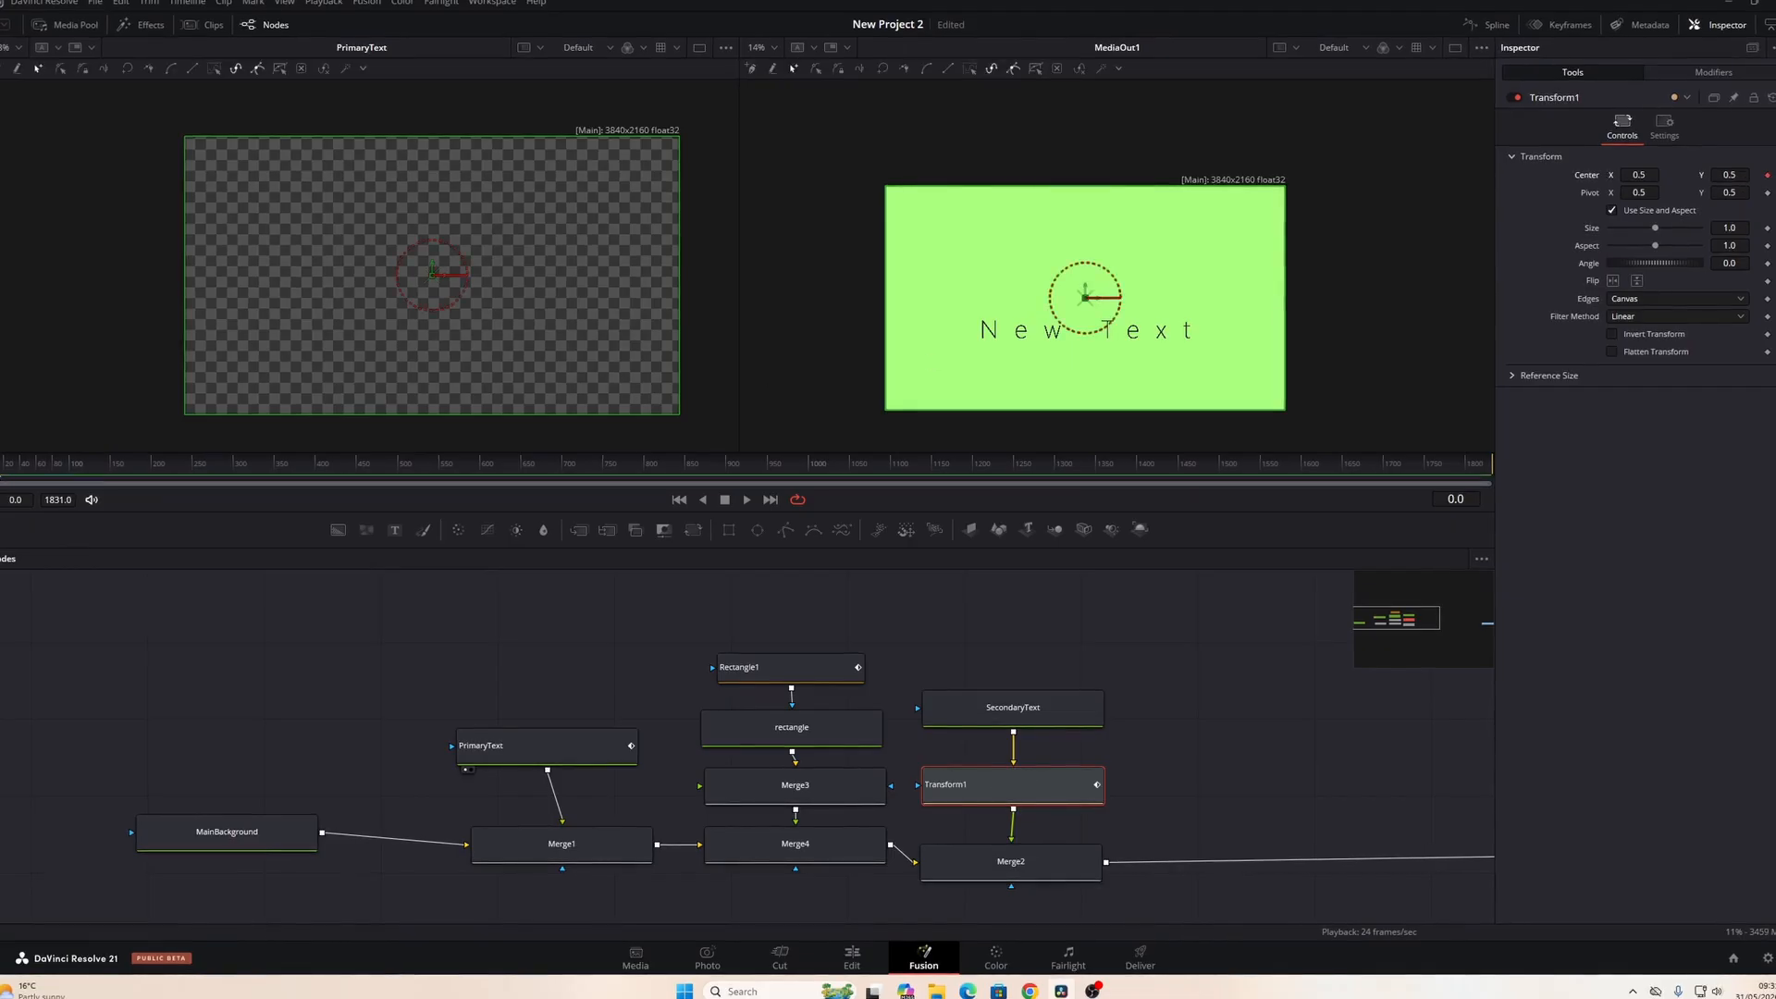
drag(7, 468, 5, 476)
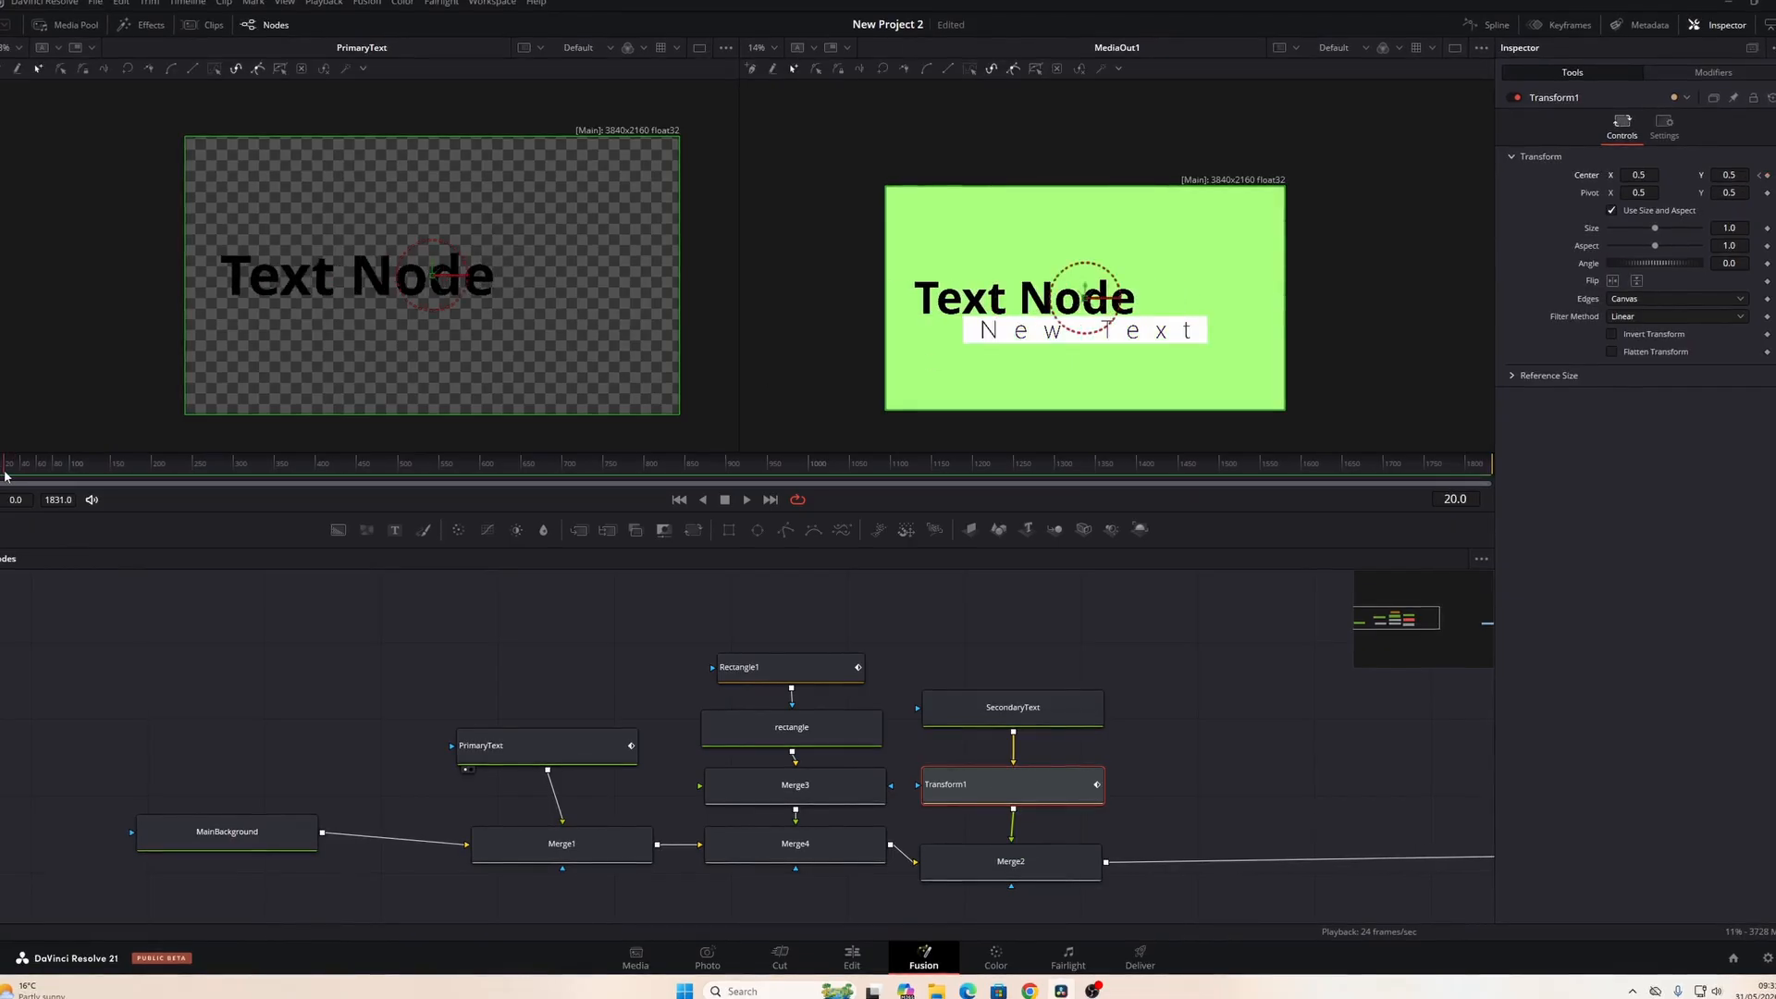
click(1766, 175)
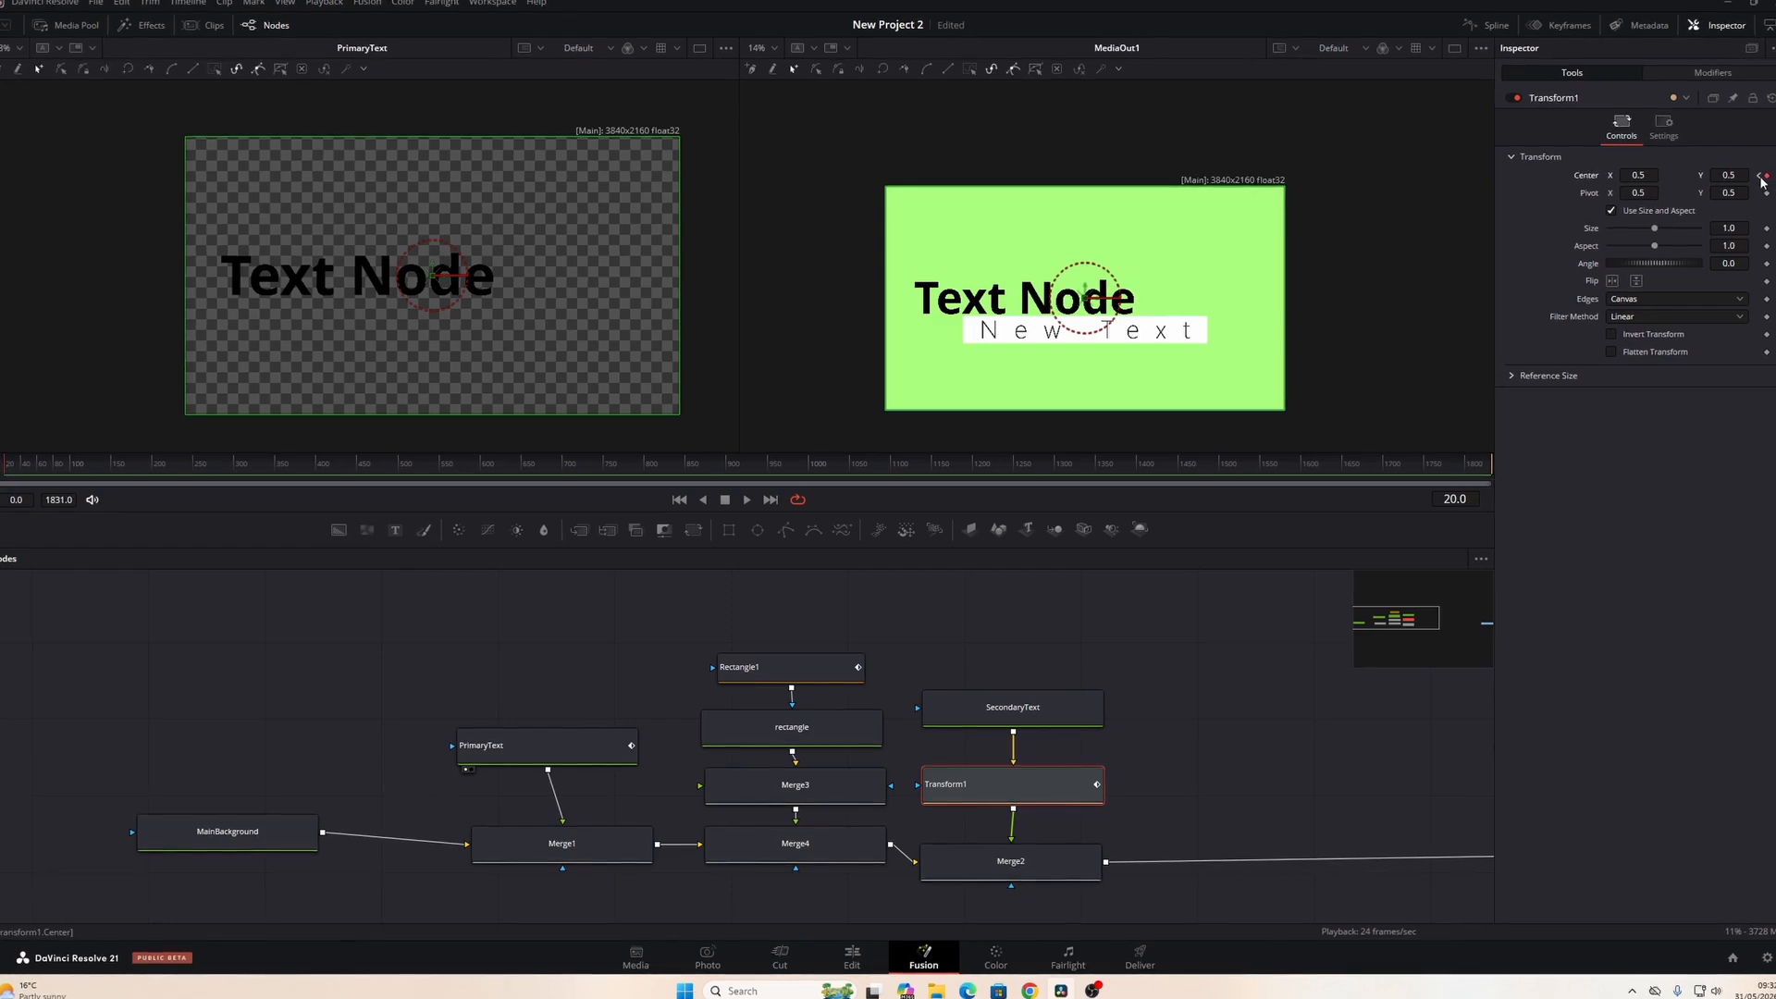
key(Home)
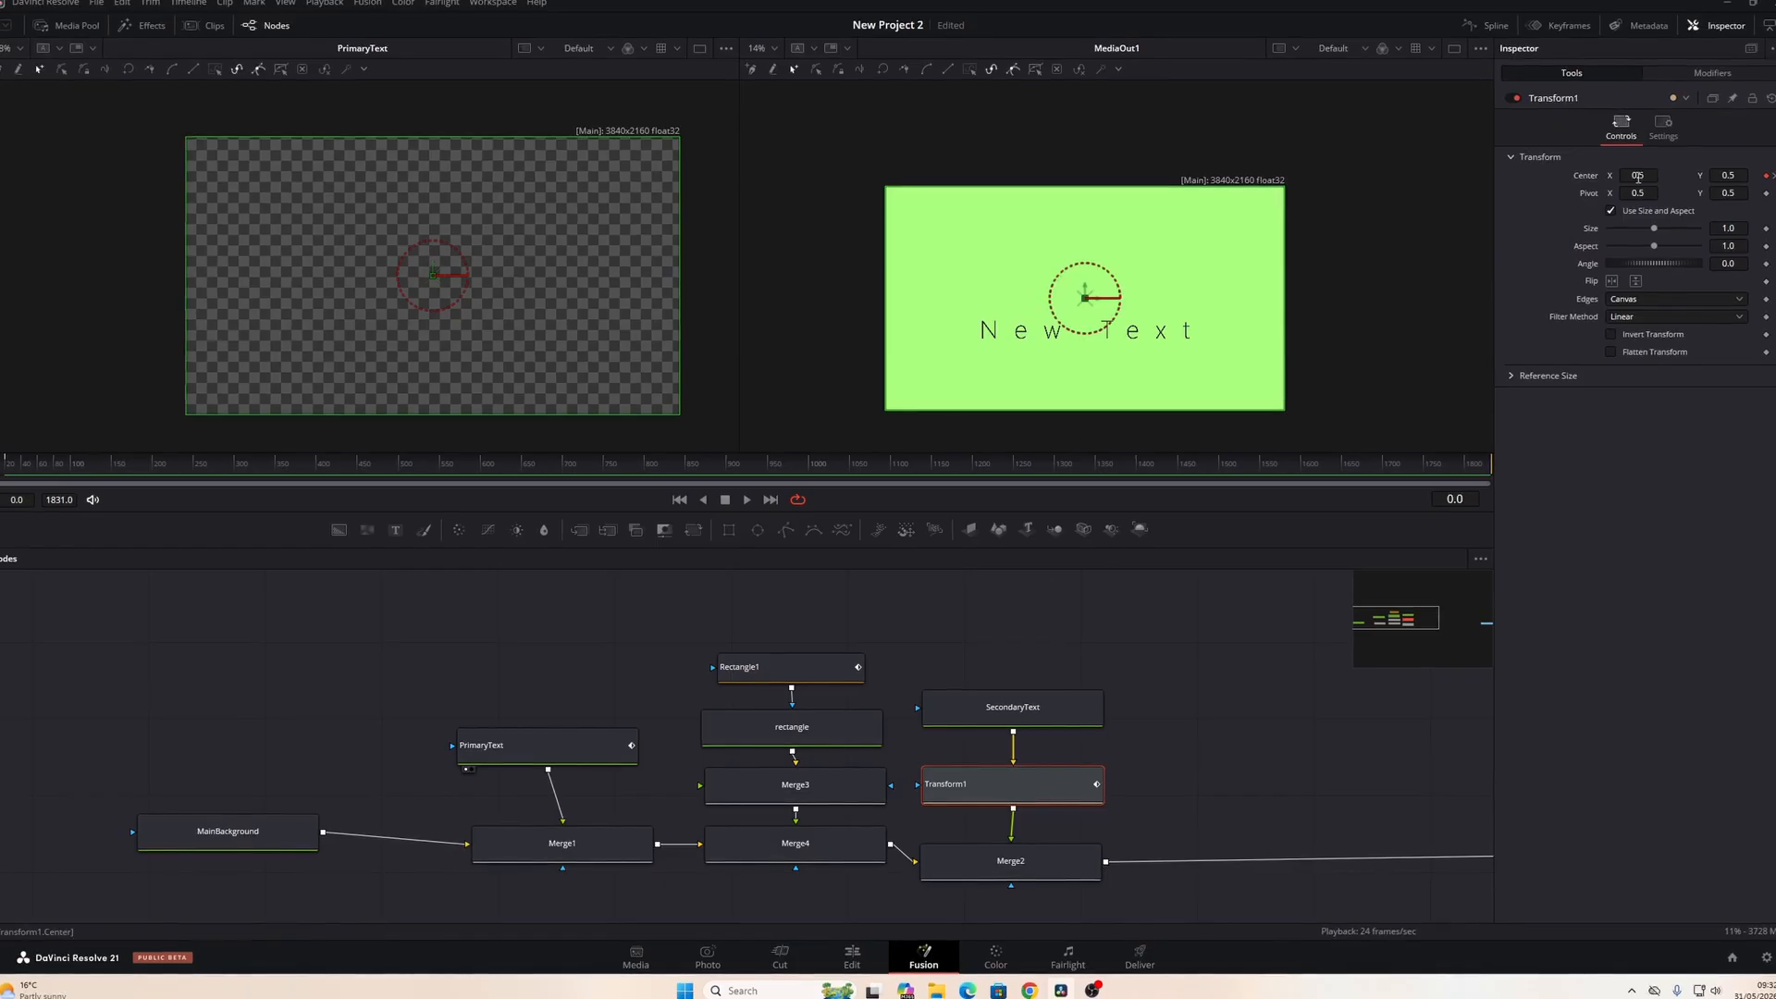
drag(1638, 175, 1709, 176)
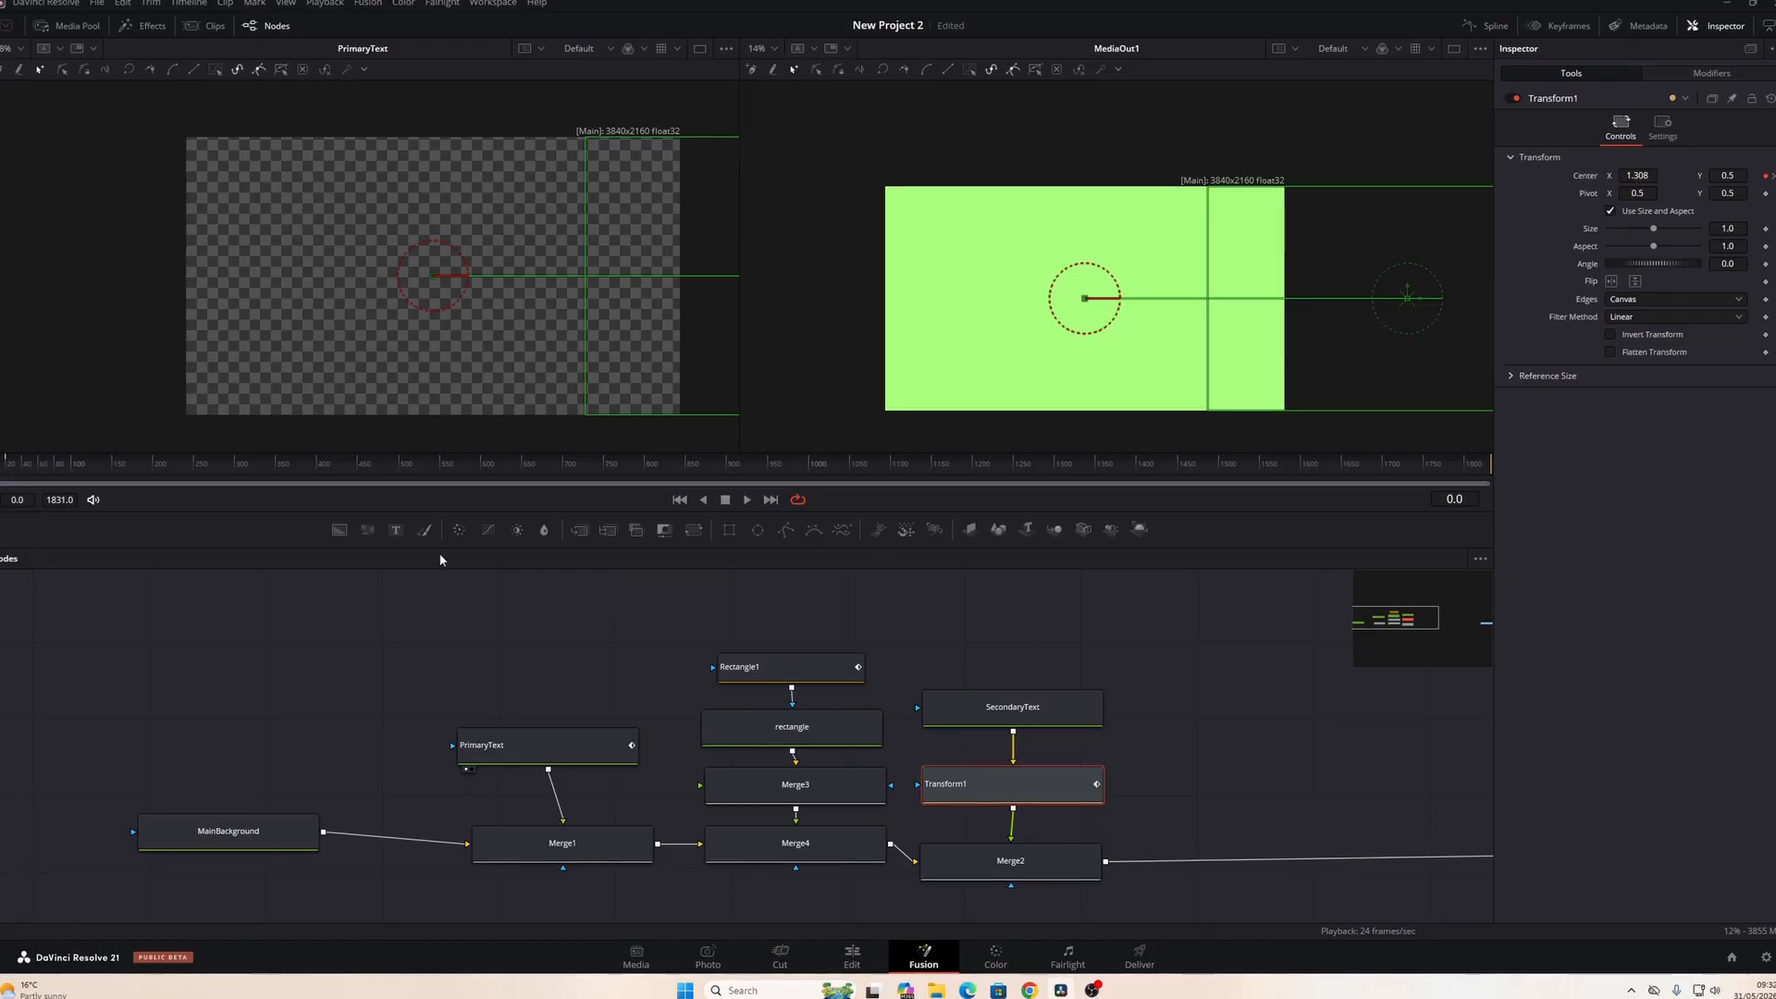
key(space)
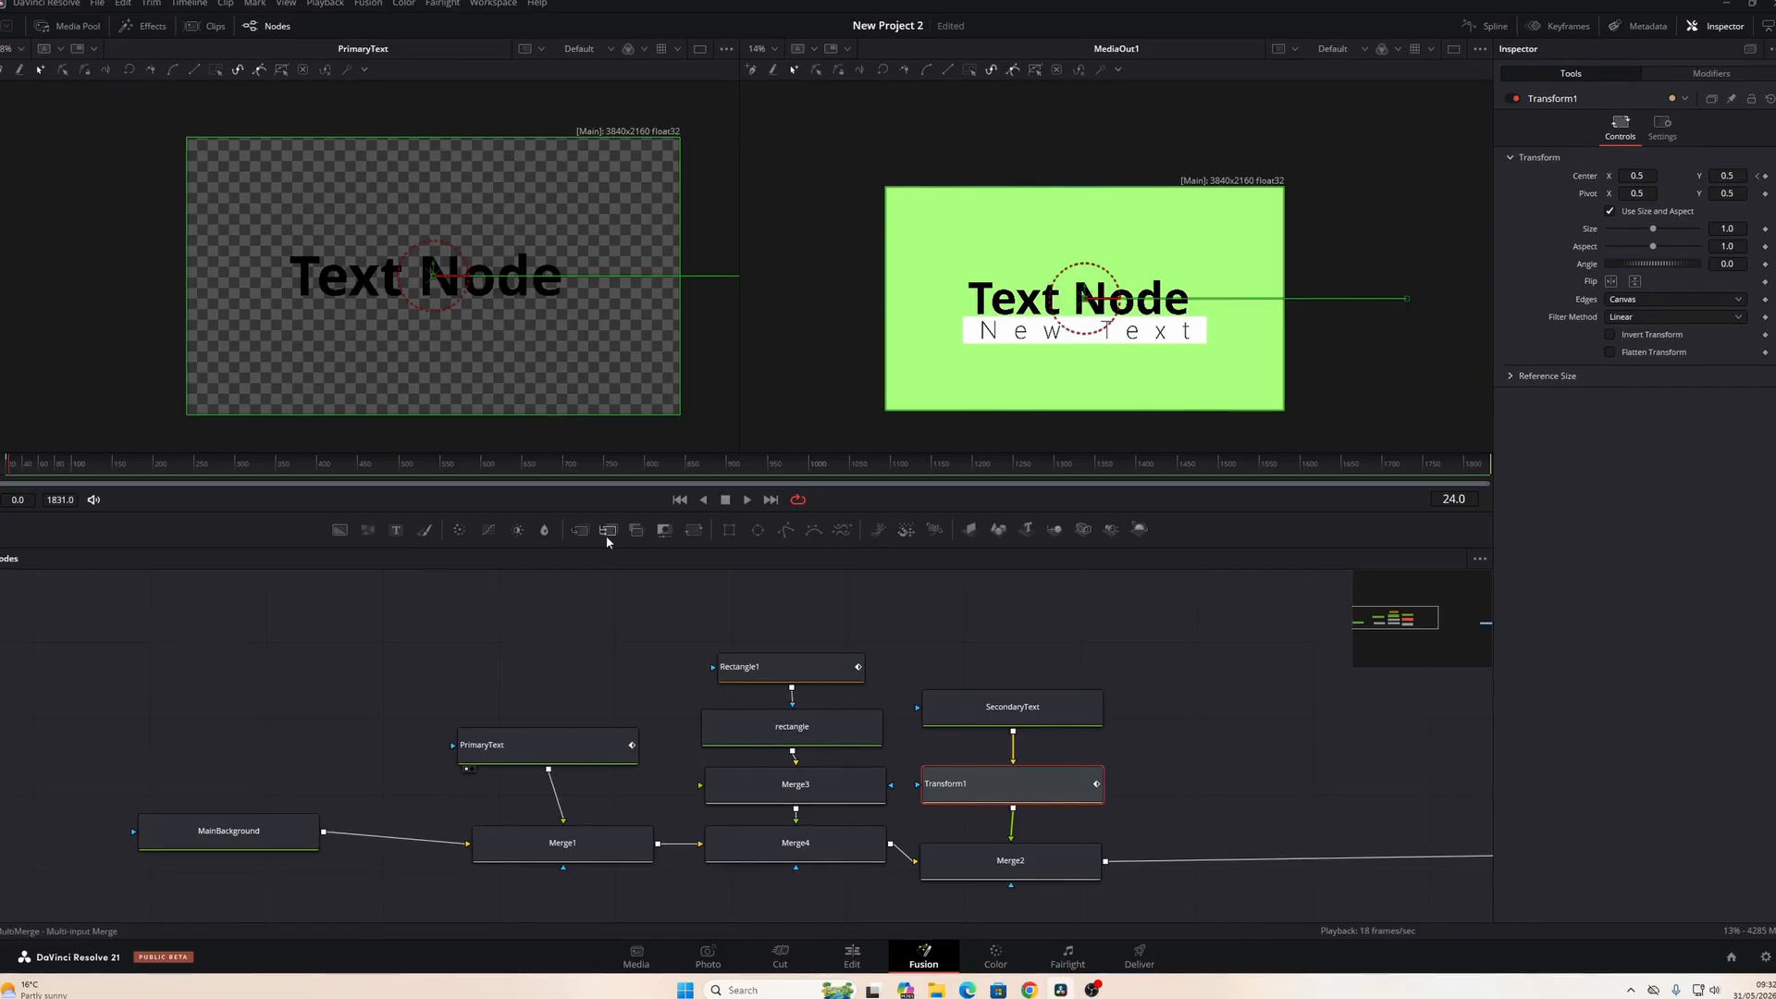
Step: Play the animation from the first frame and inspect the SecondaryText and Transform1 node settings
key(Home)
key(space)
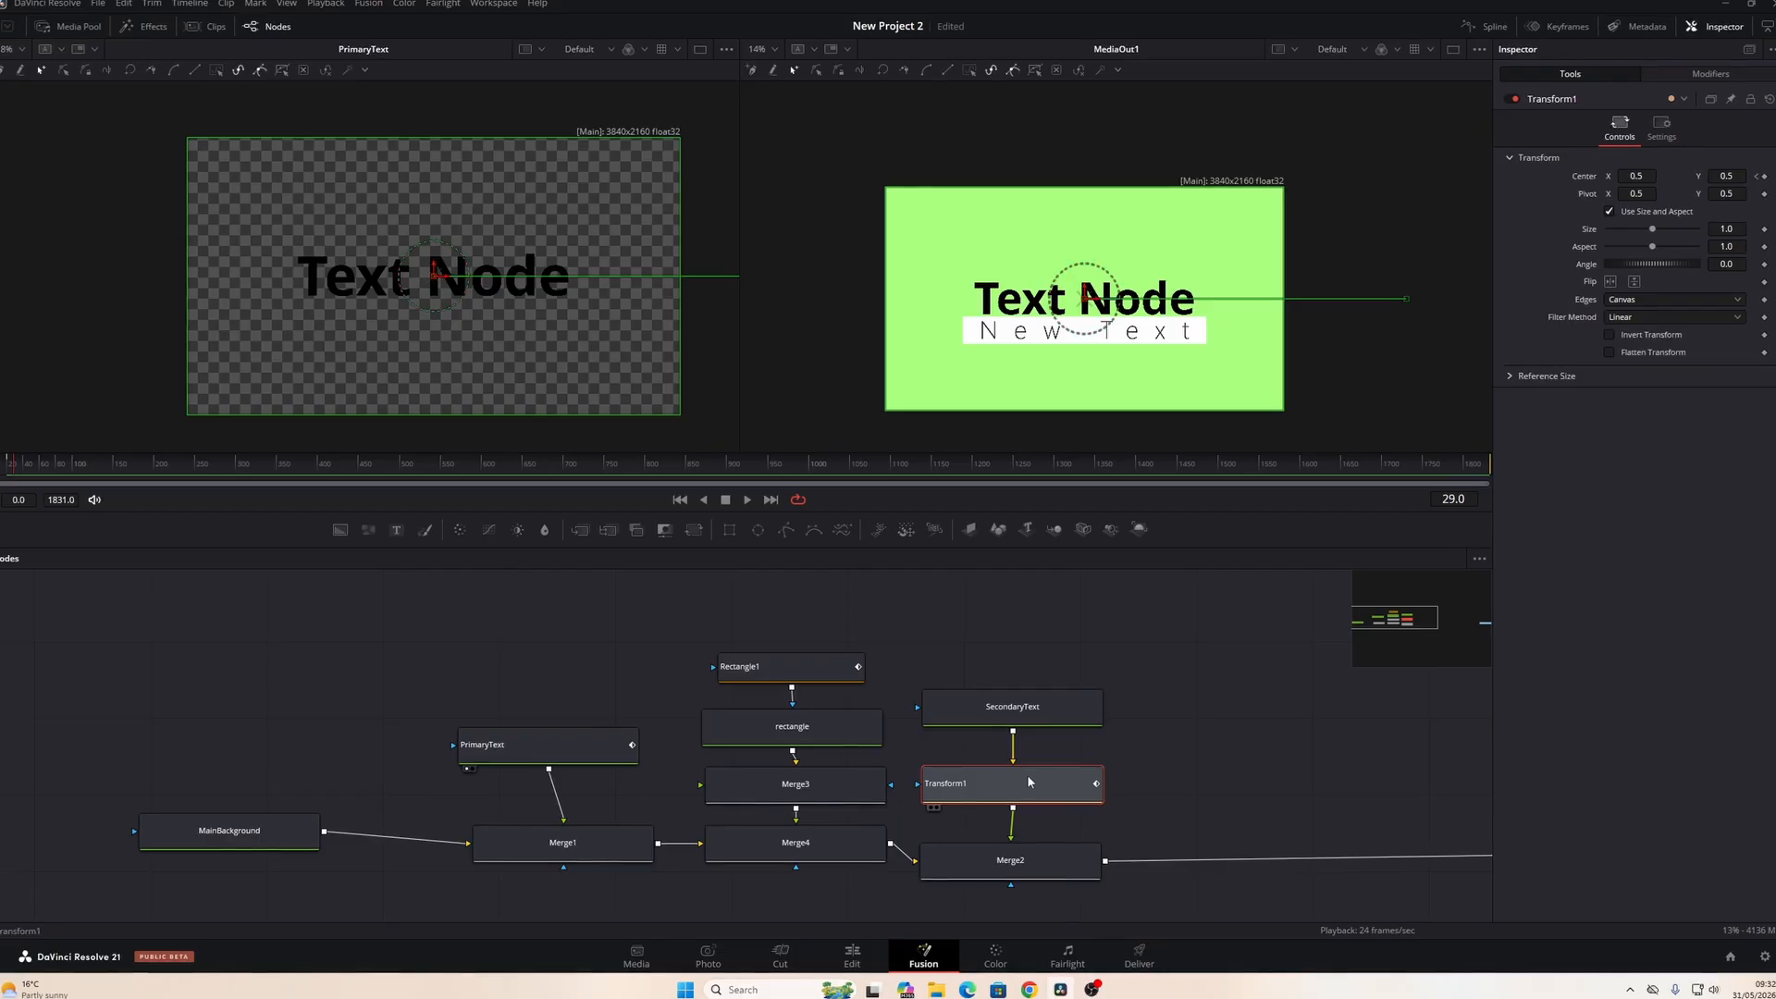
click(996, 710)
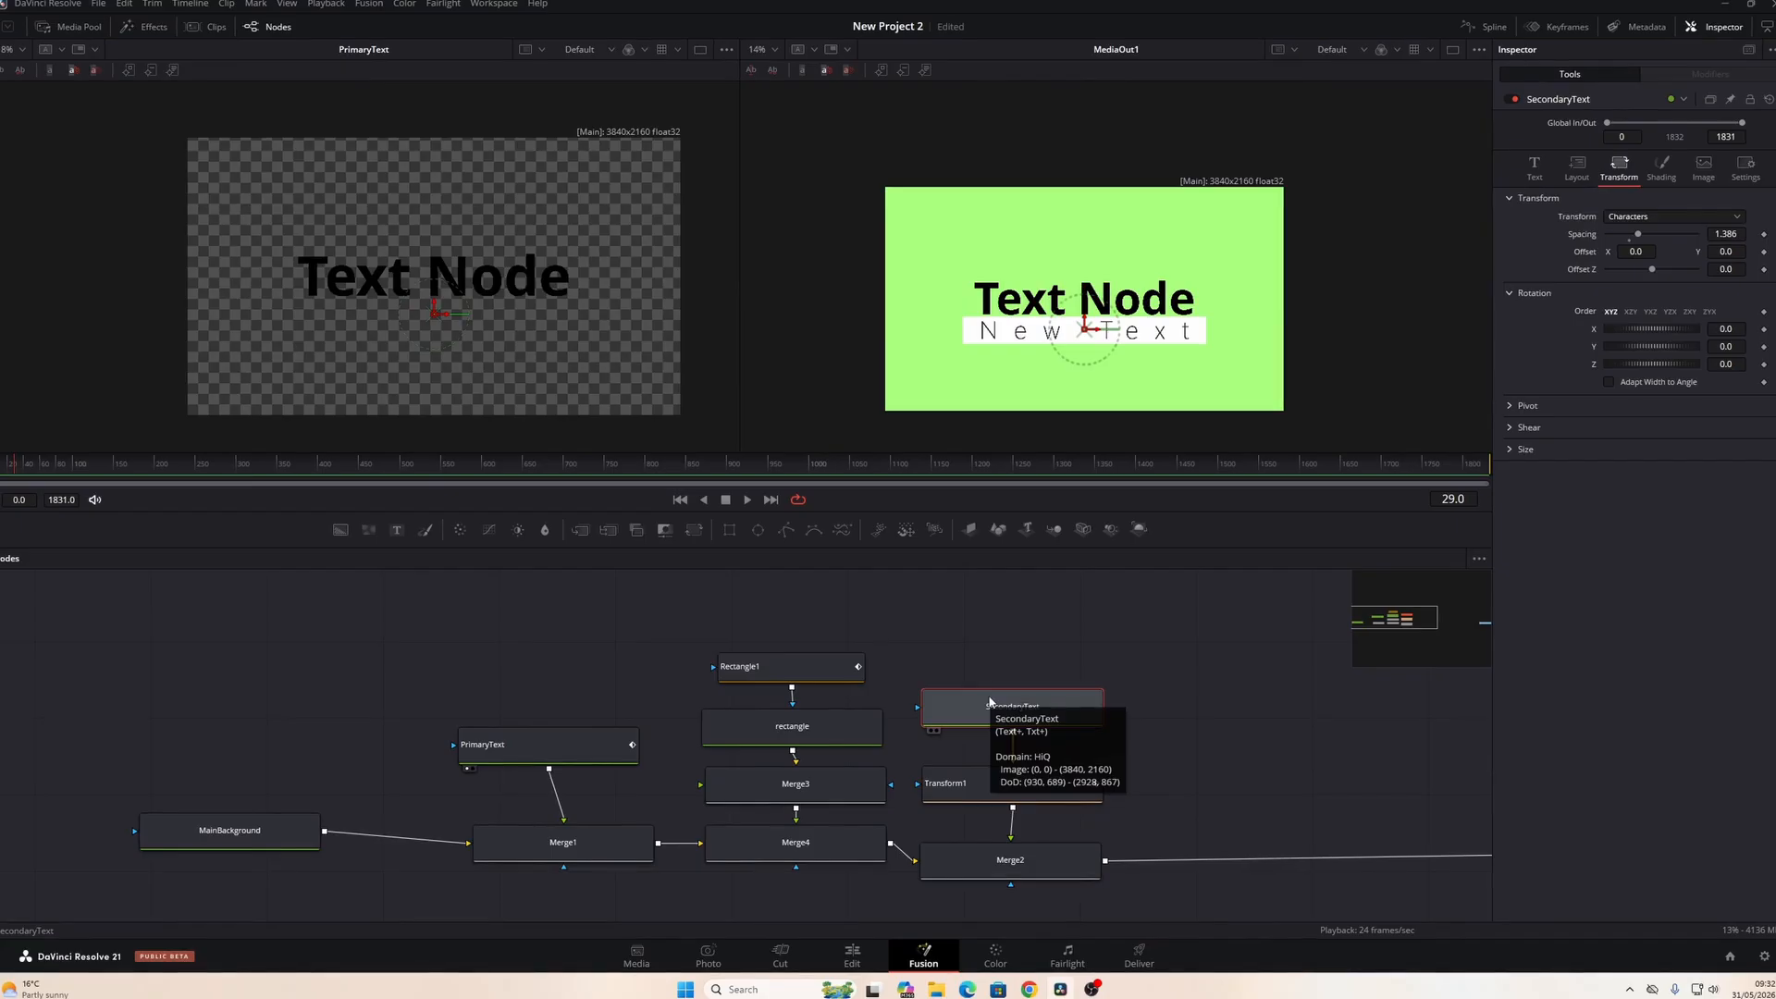
click(970, 782)
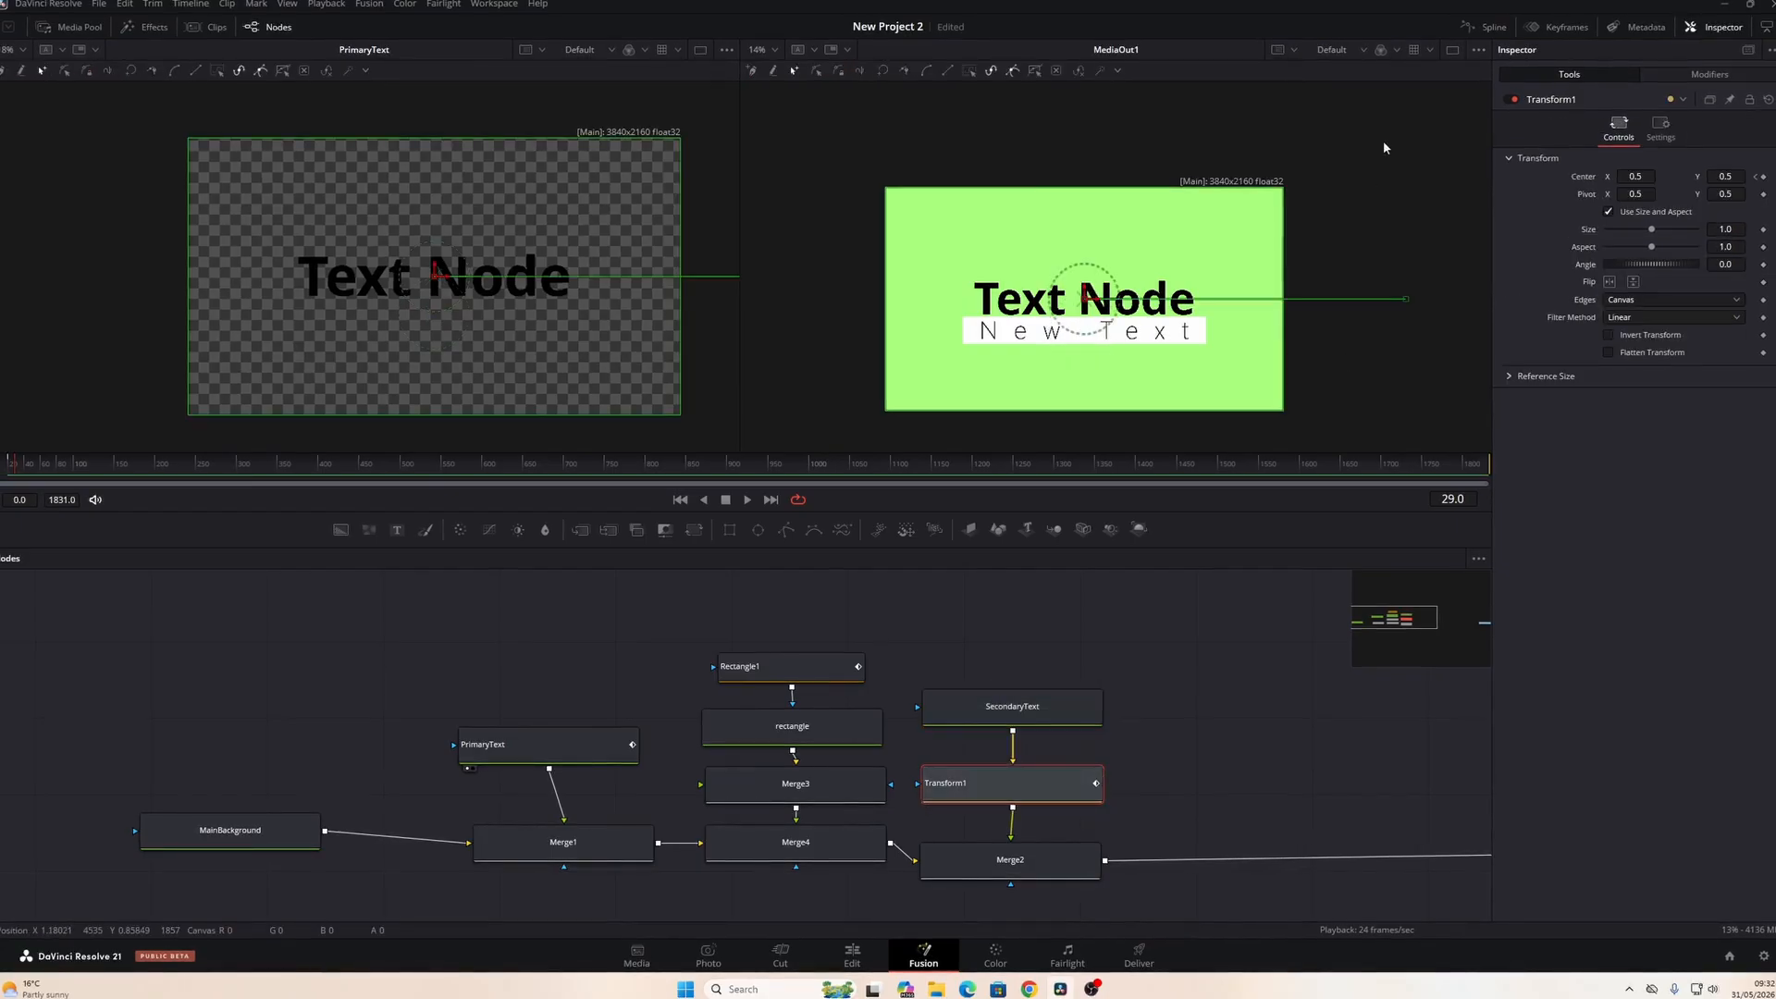
Step: Isolate Transform1's Center displacement curve in the Spline editor and smooth both keyframes with an Ease In of 82.2
click(1485, 25)
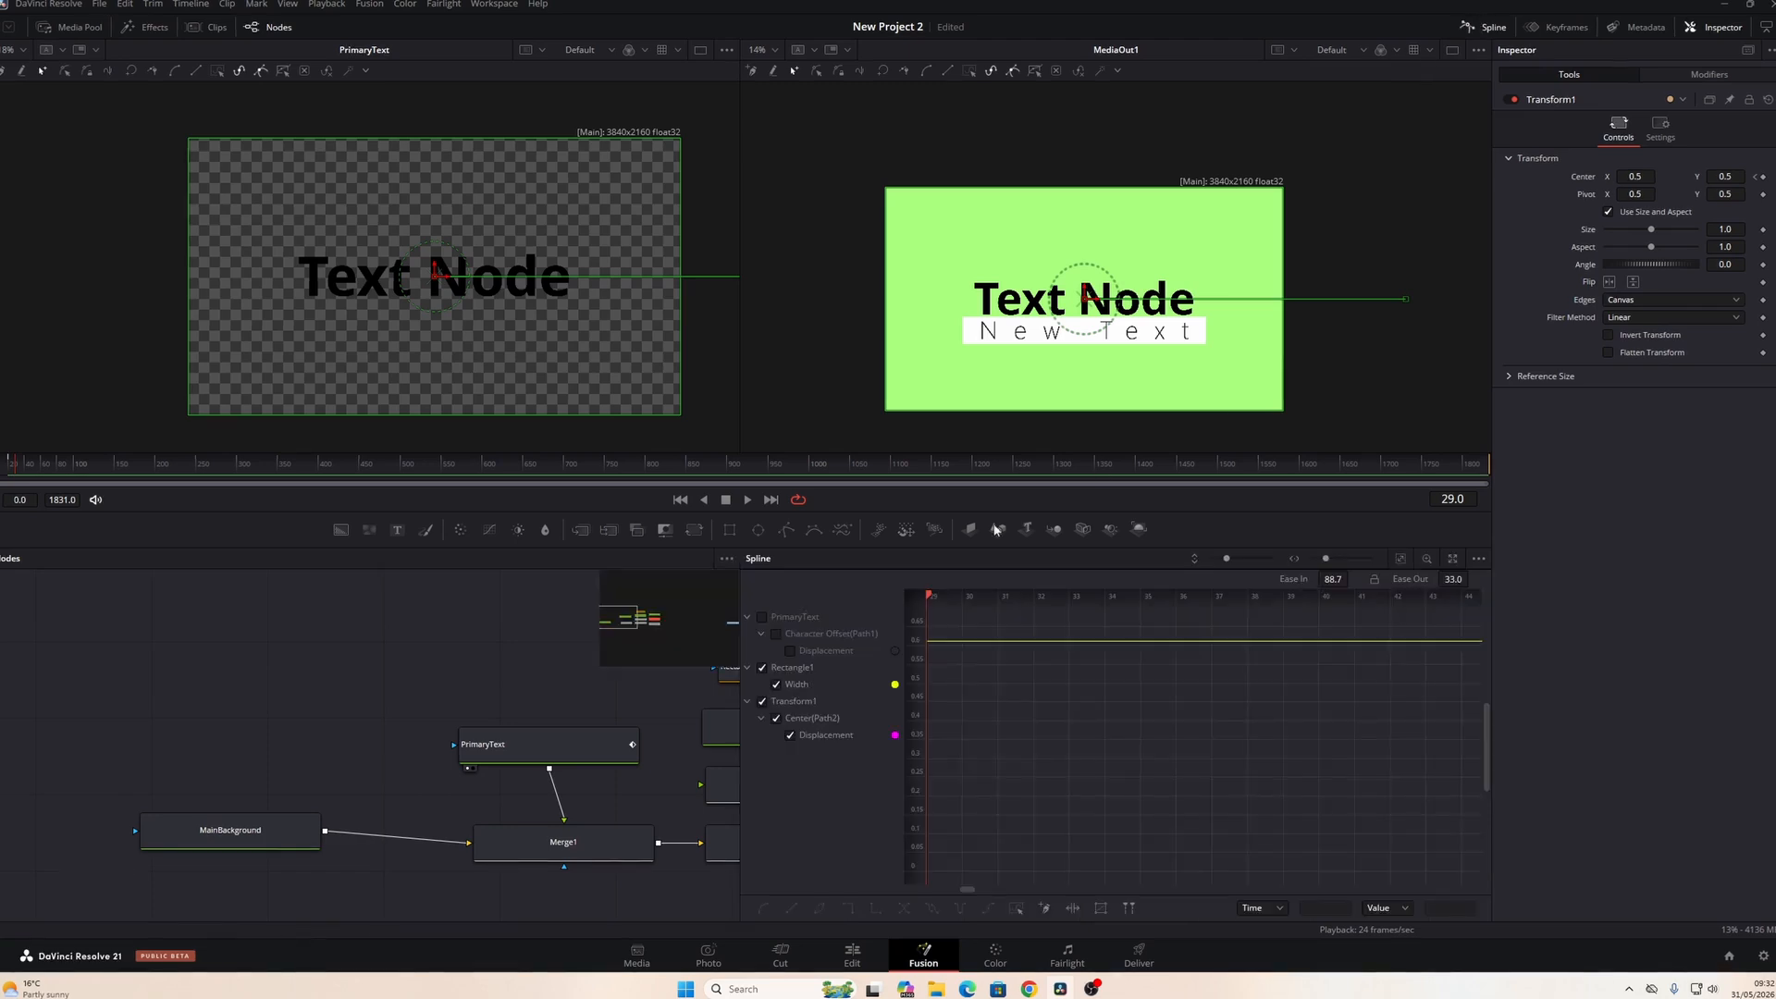
click(763, 667)
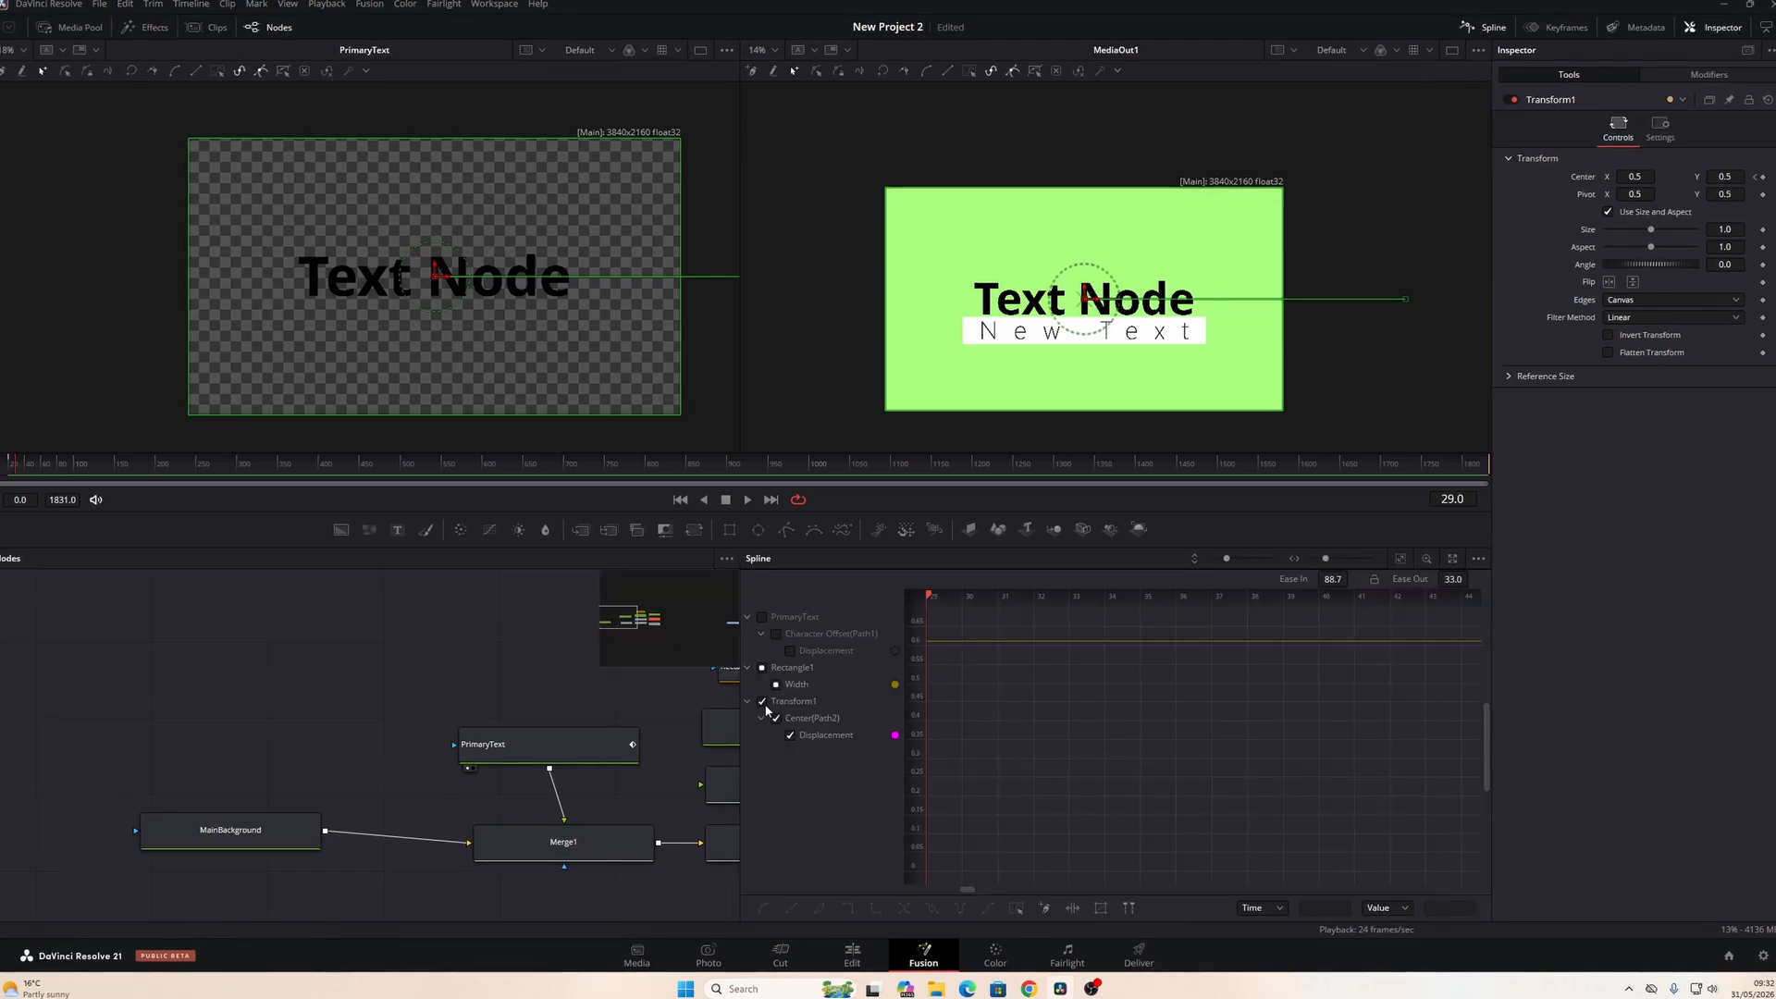
click(762, 667)
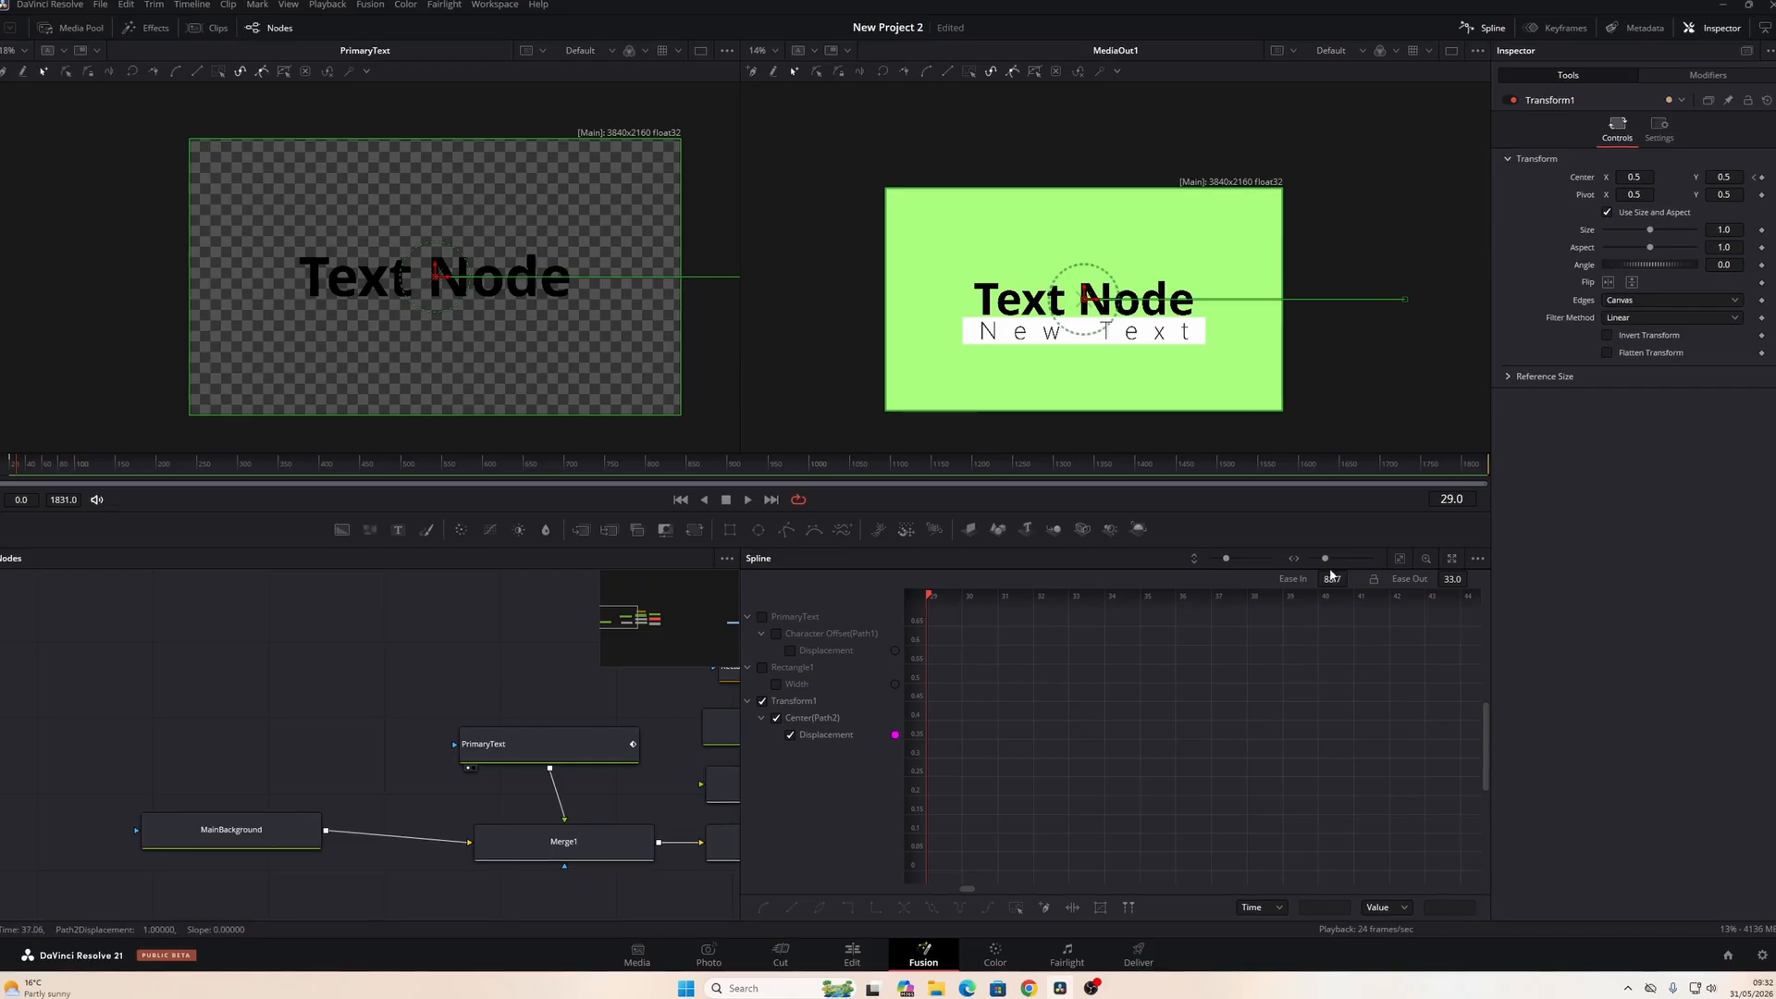
click(1401, 561)
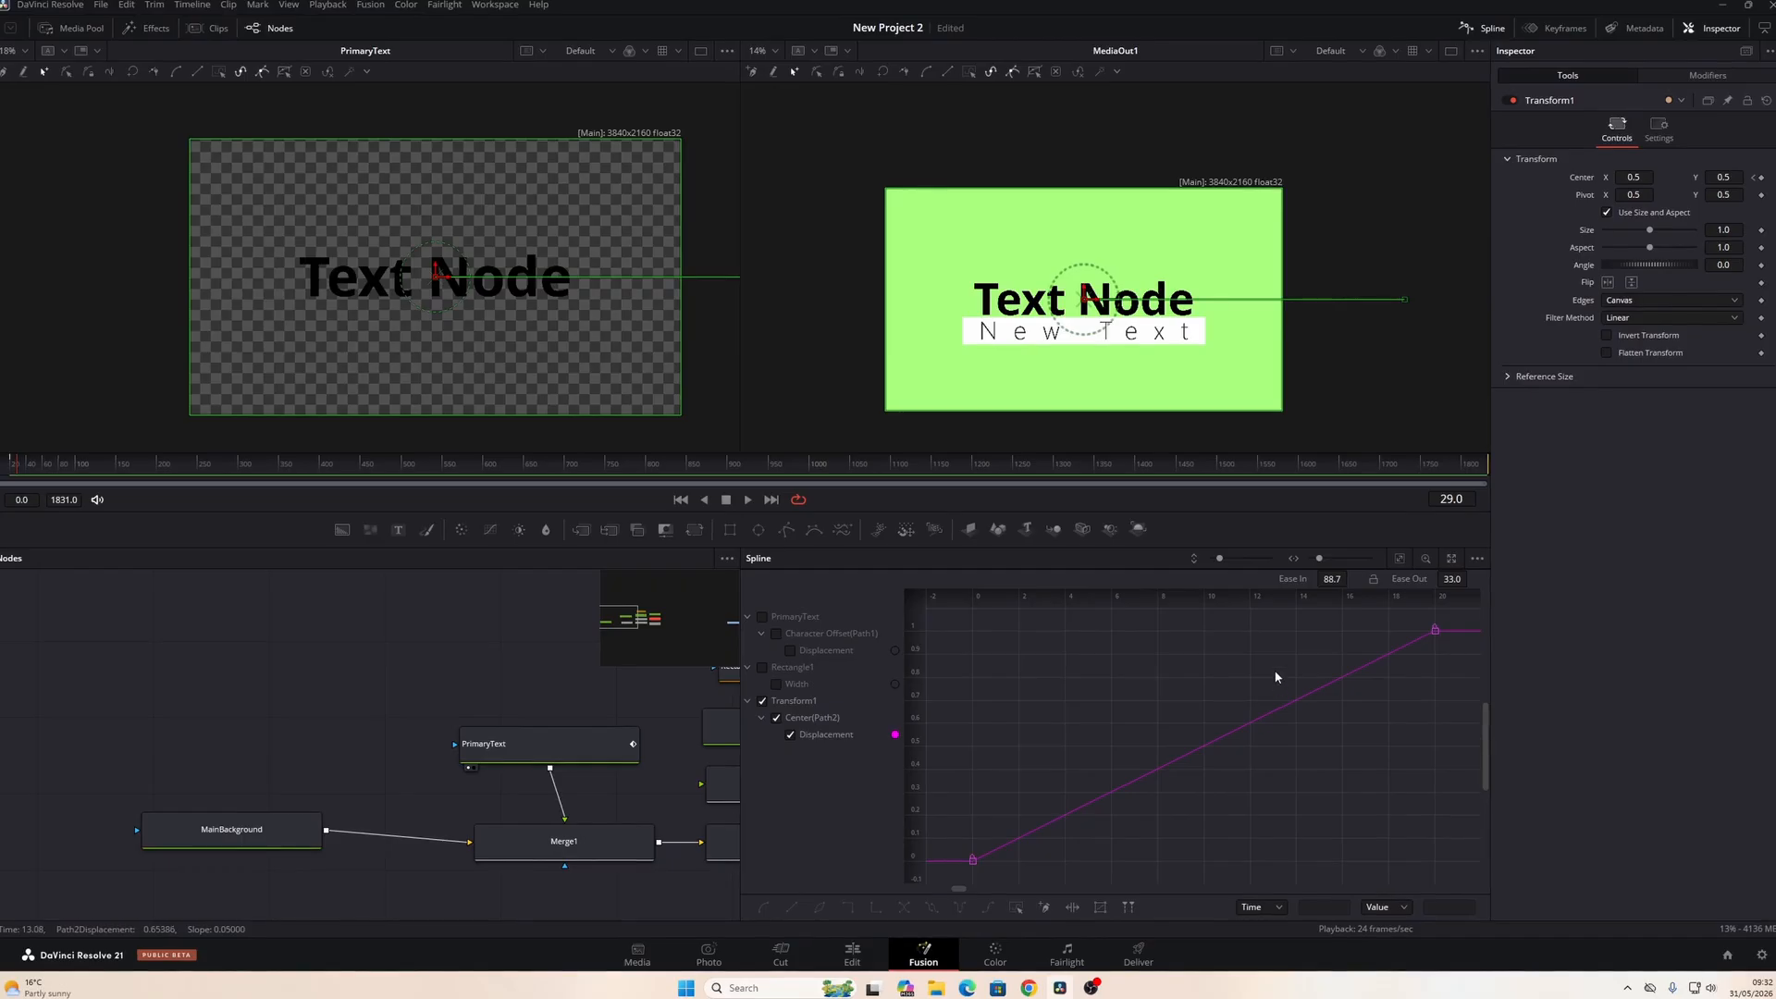
key(ctrl+a)
key(s)
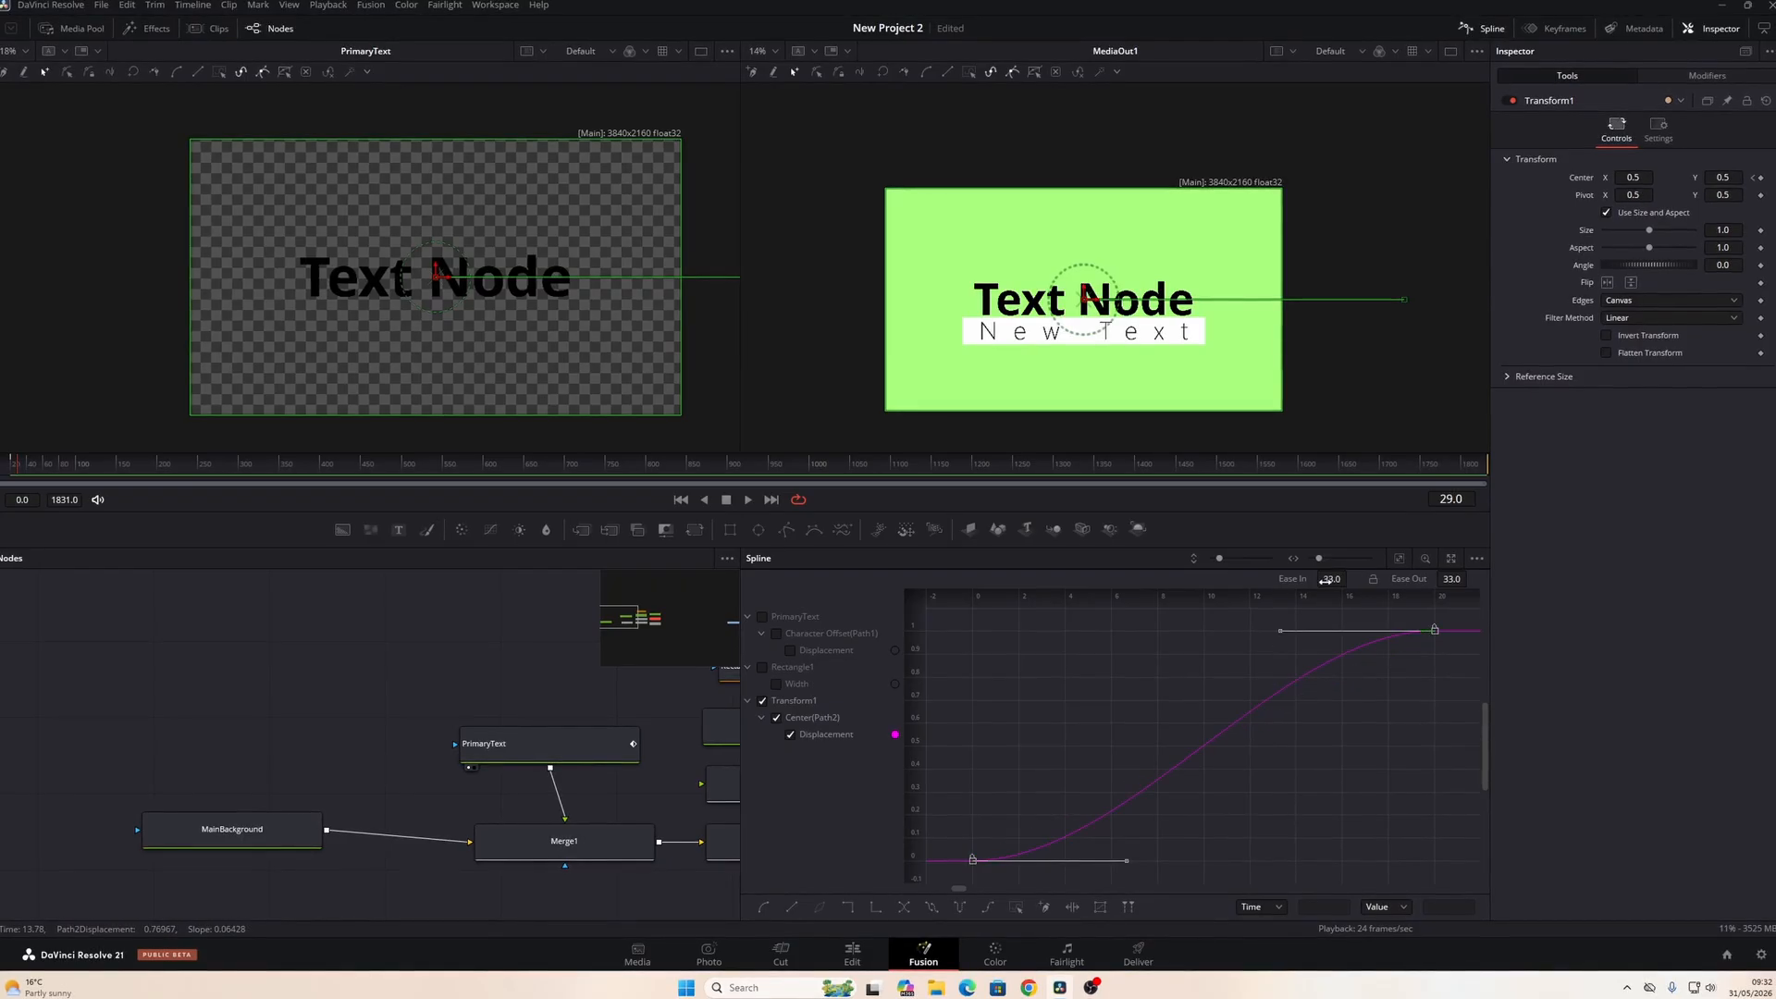
drag(1324, 580, 1342, 580)
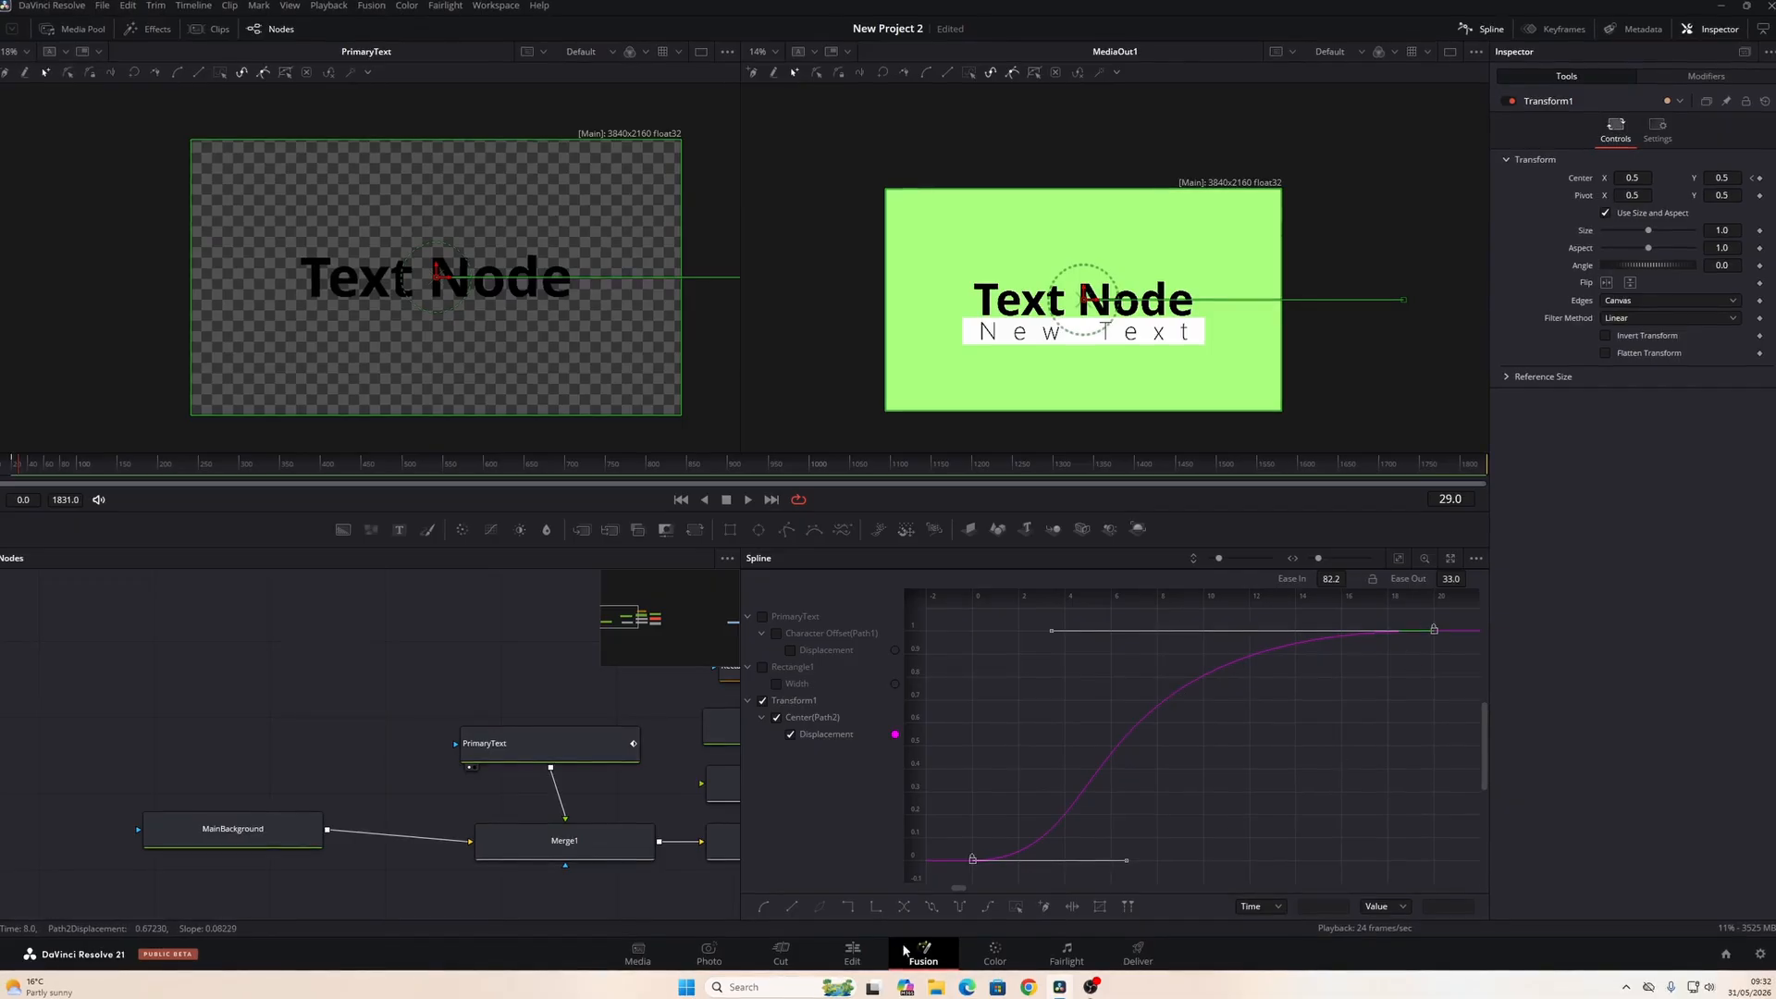
Step: Switch to the Edit page and play the title animation full screen from the start
click(851, 952)
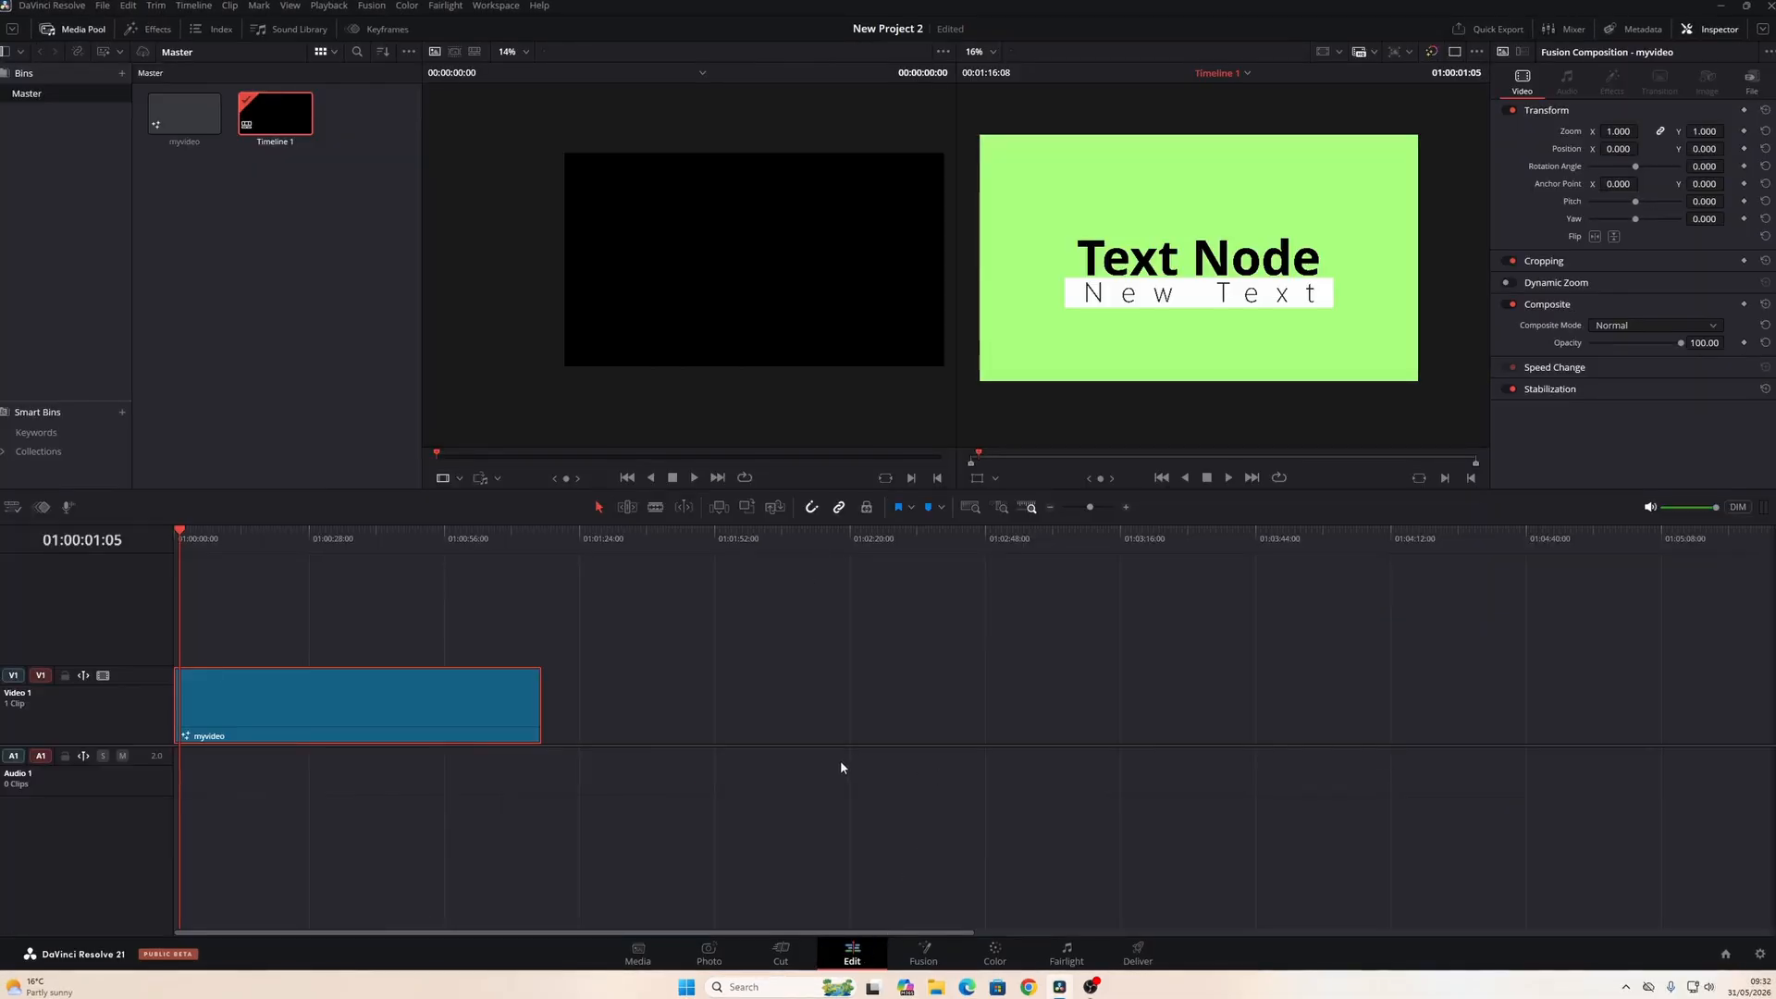
key(ctrl+f)
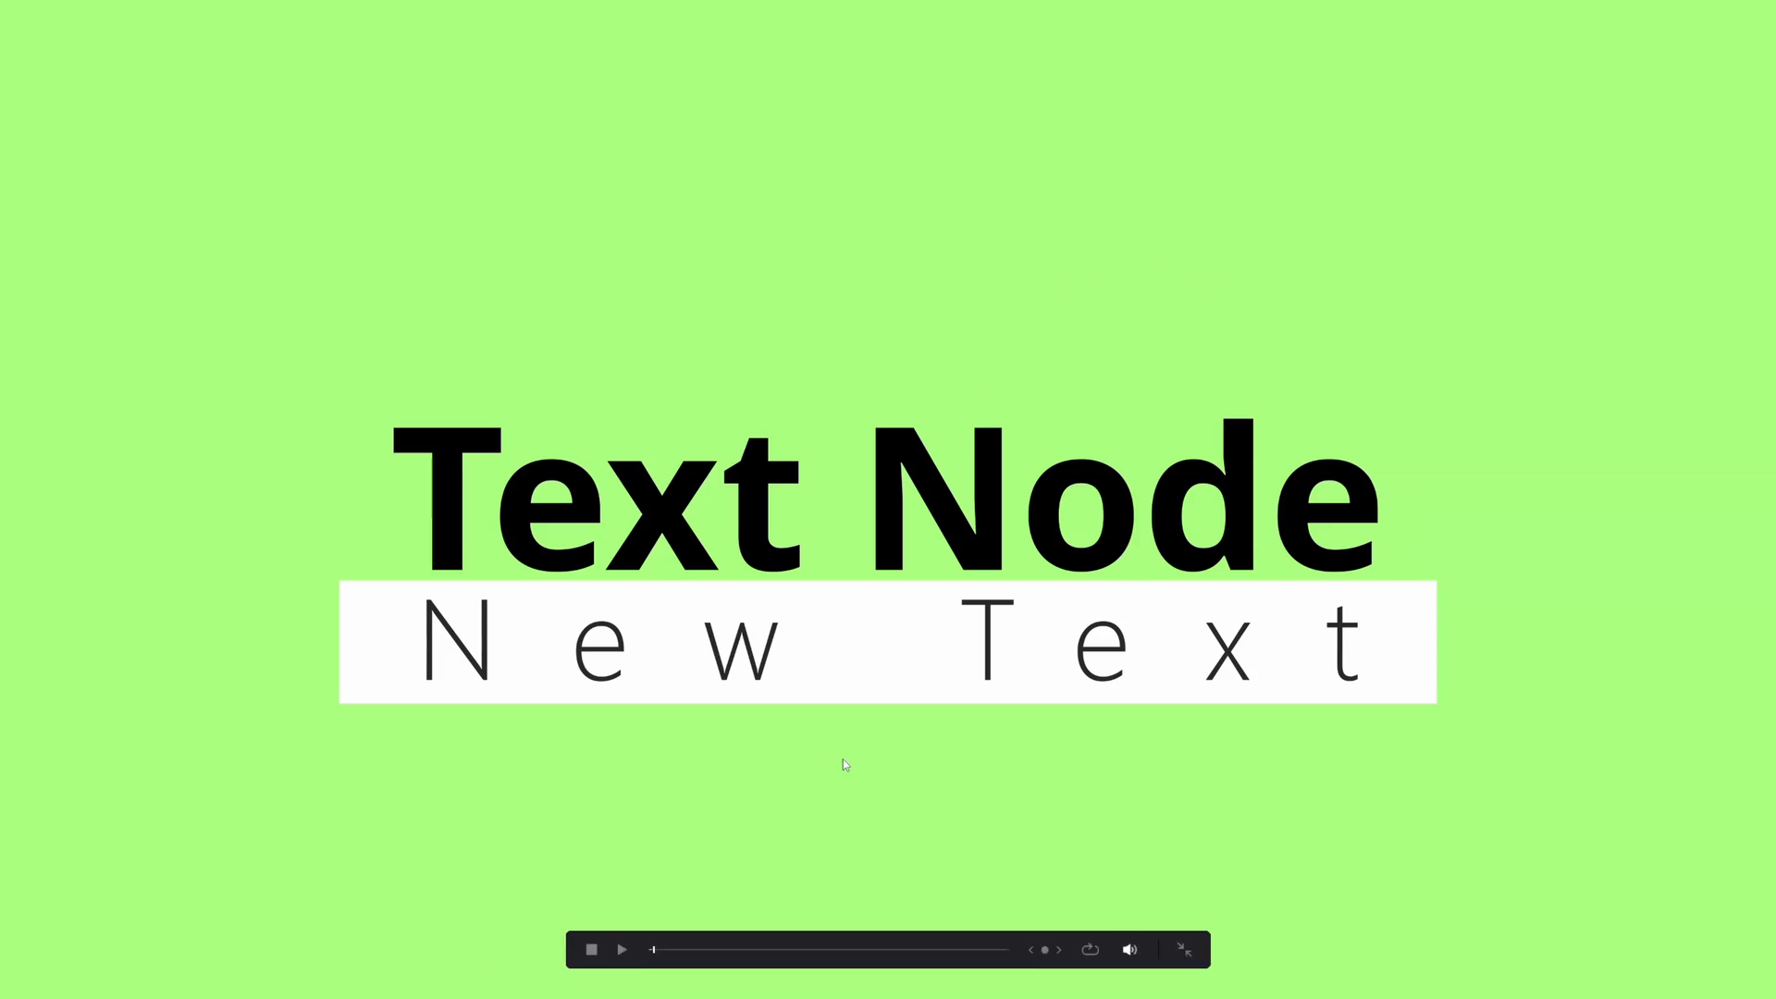
key(Home)
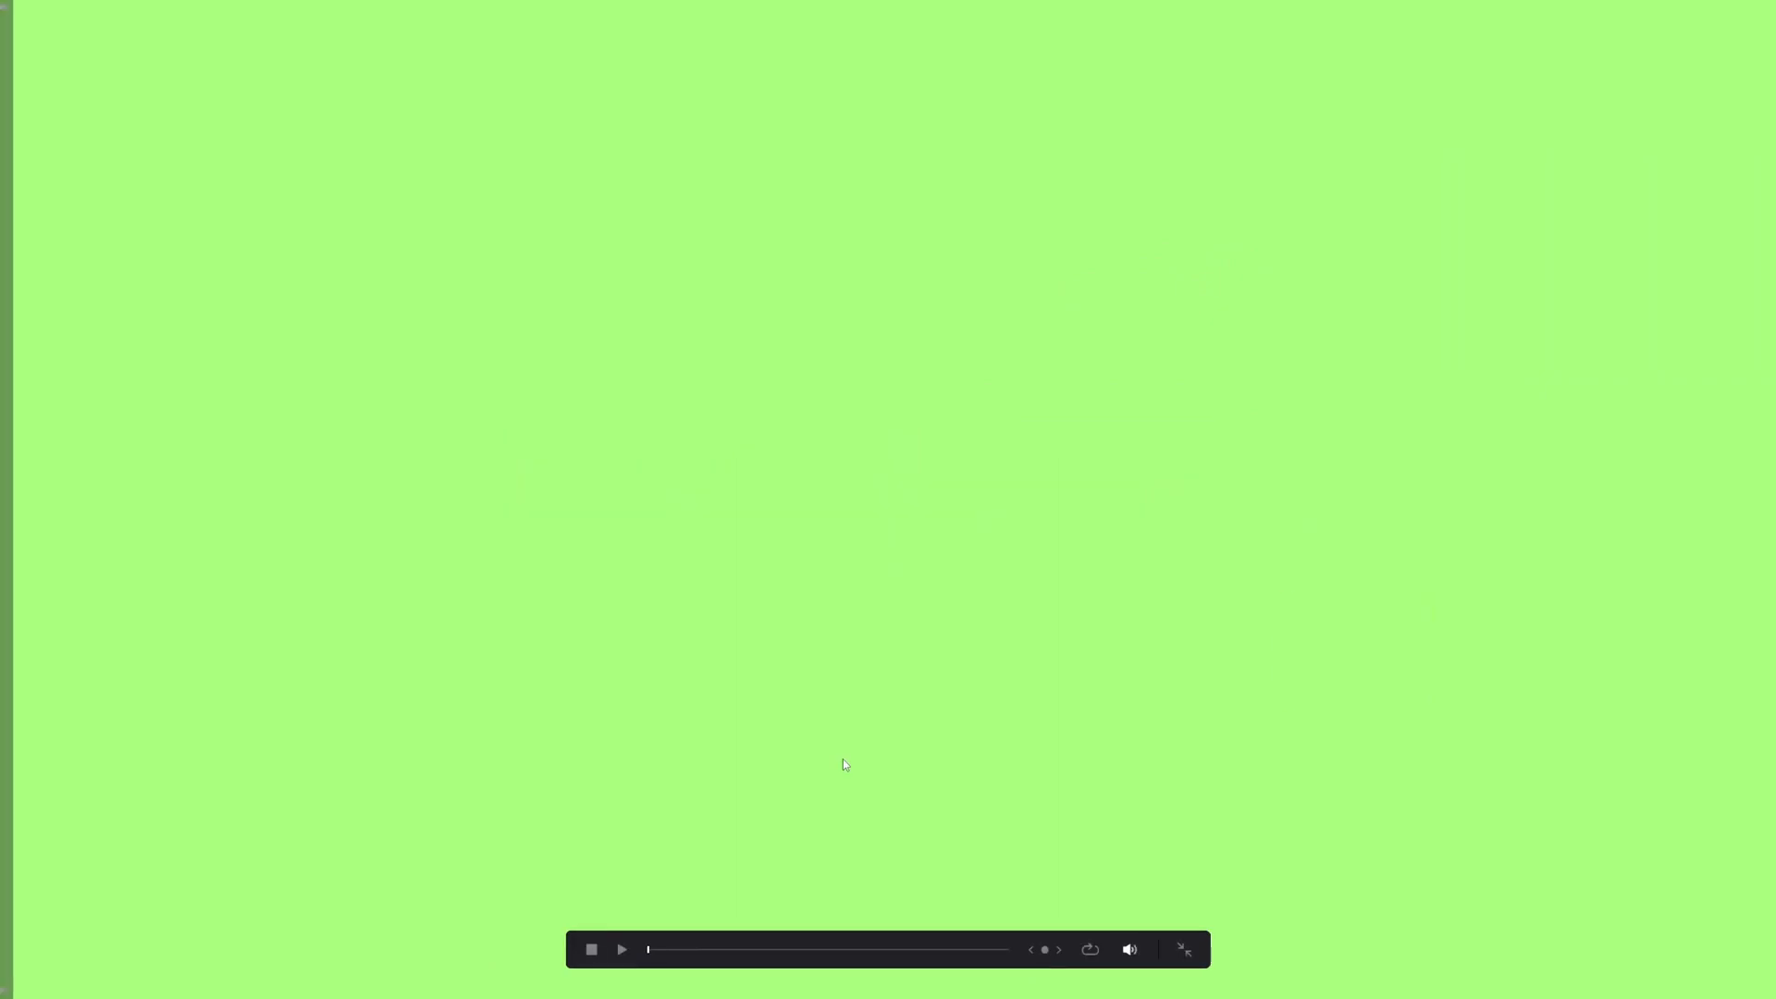
key(space)
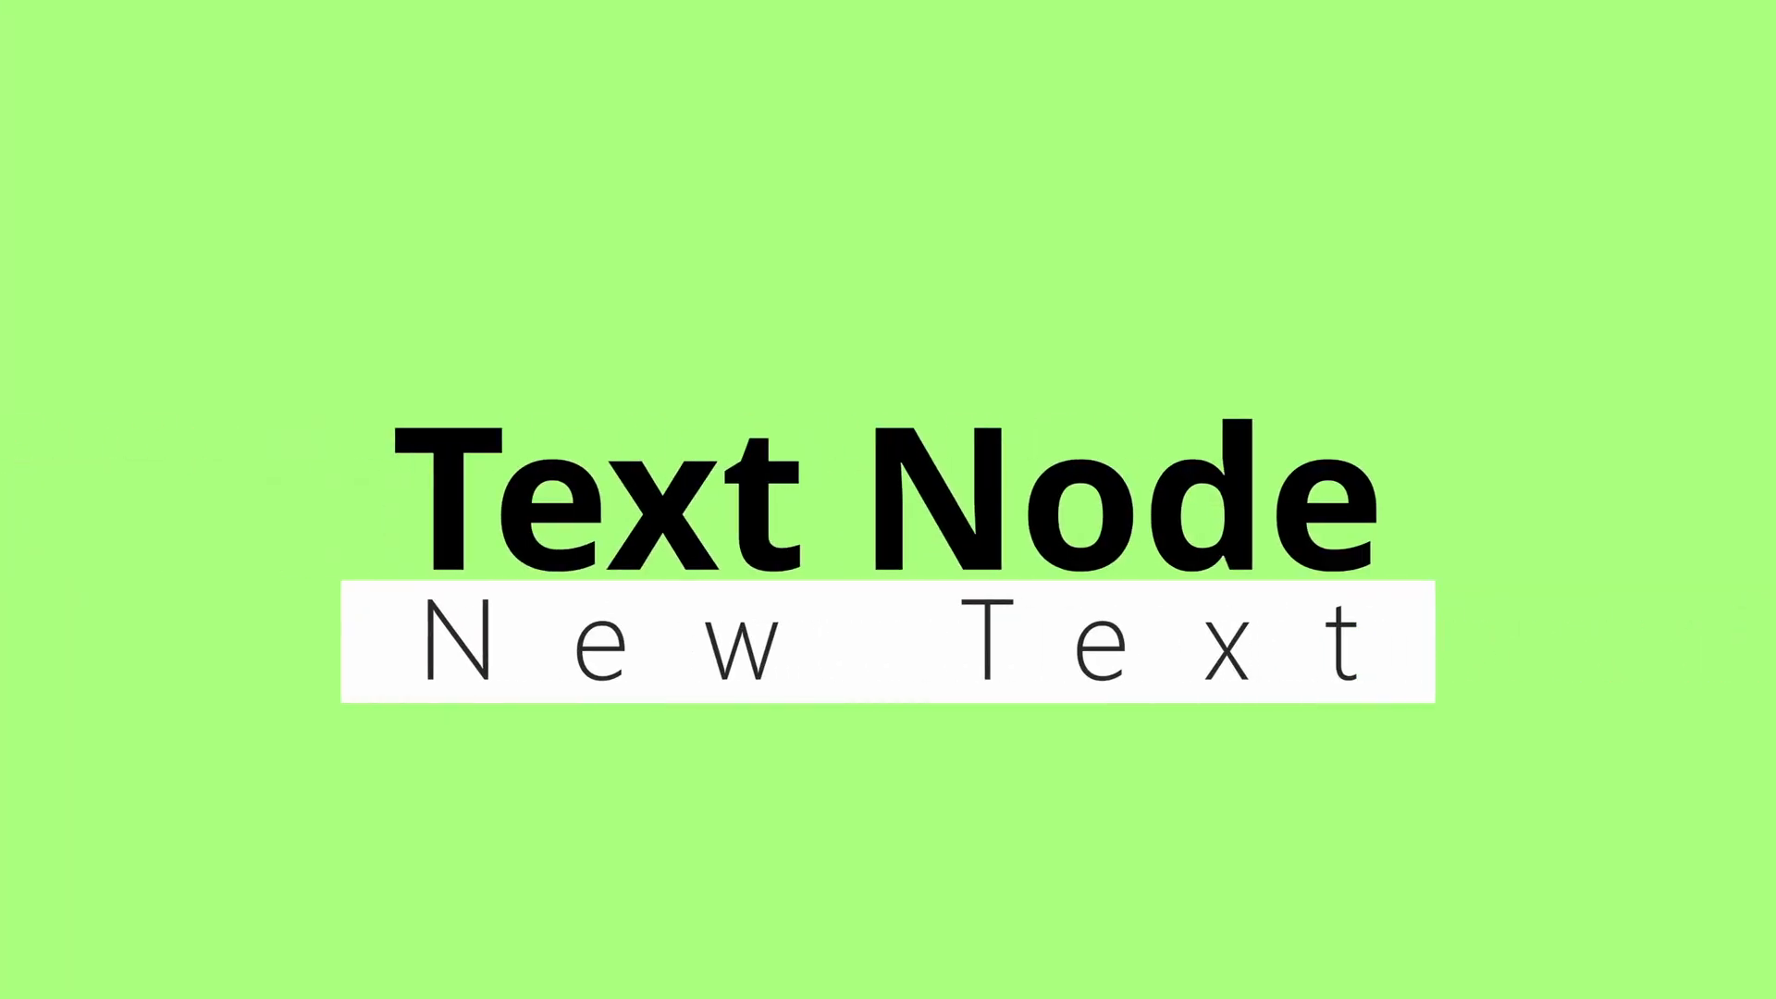
key(Escape)
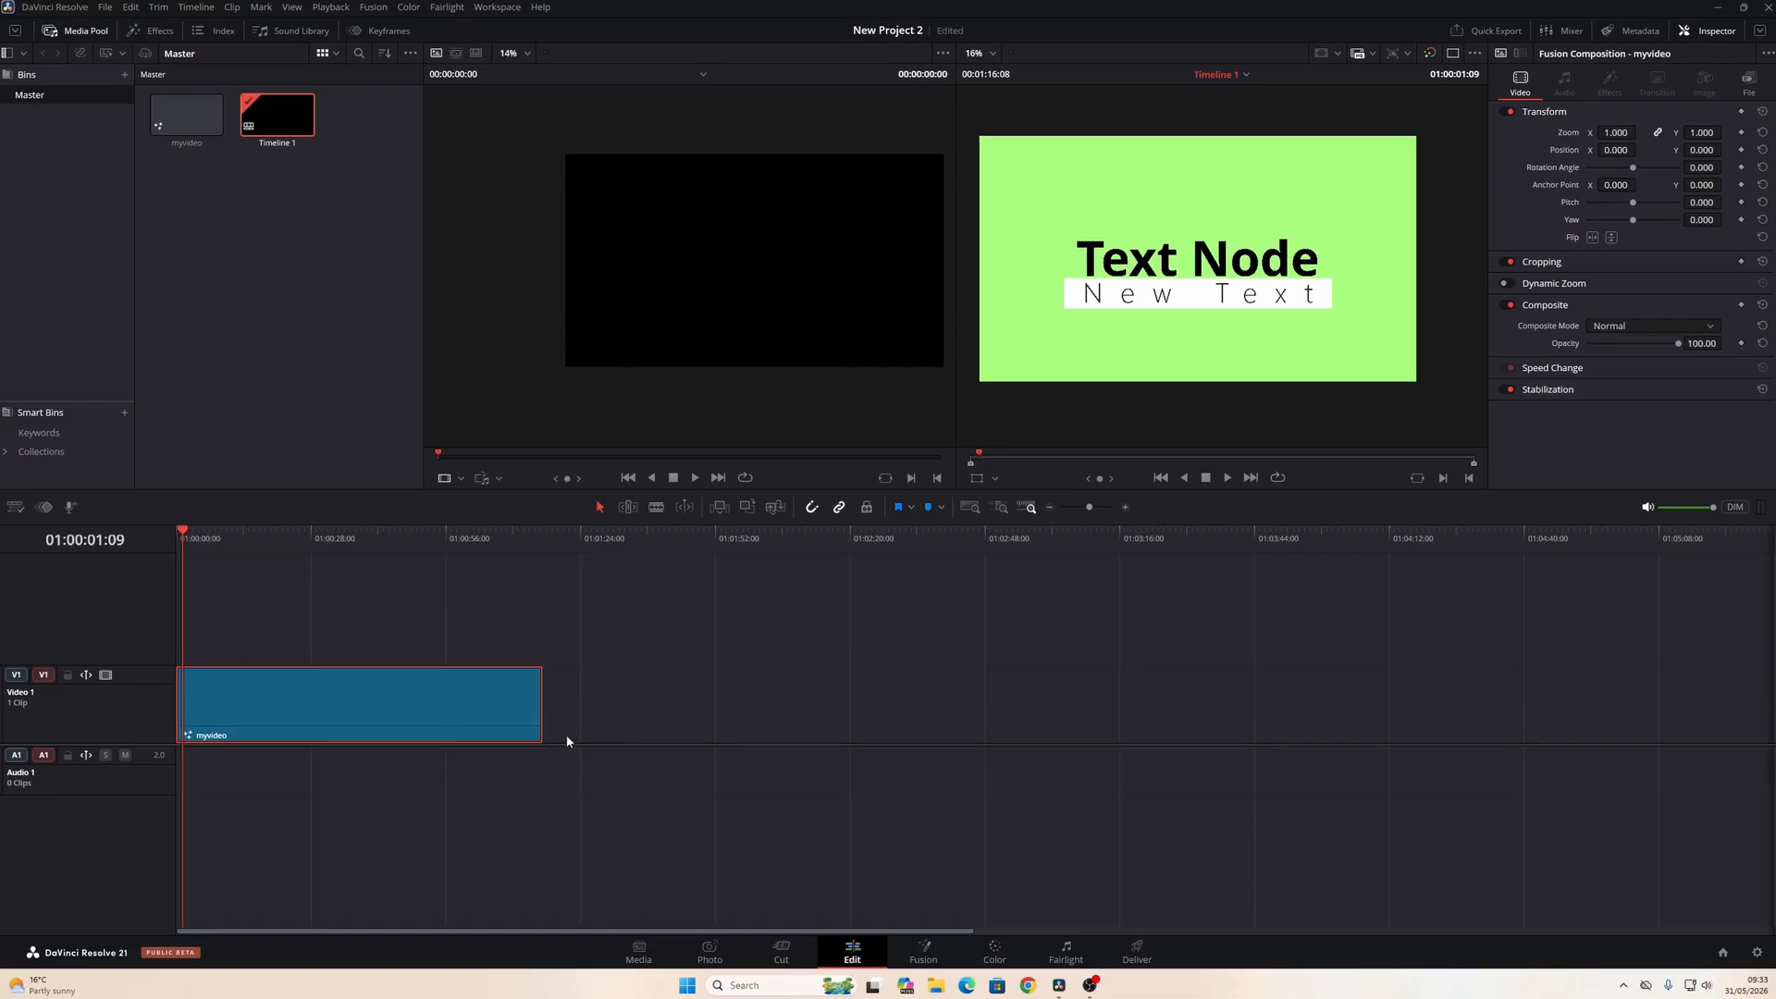
Step: Return to the Fusion page, close the Spline editor, and briefly show the Keyframes editor before closing it too
click(915, 963)
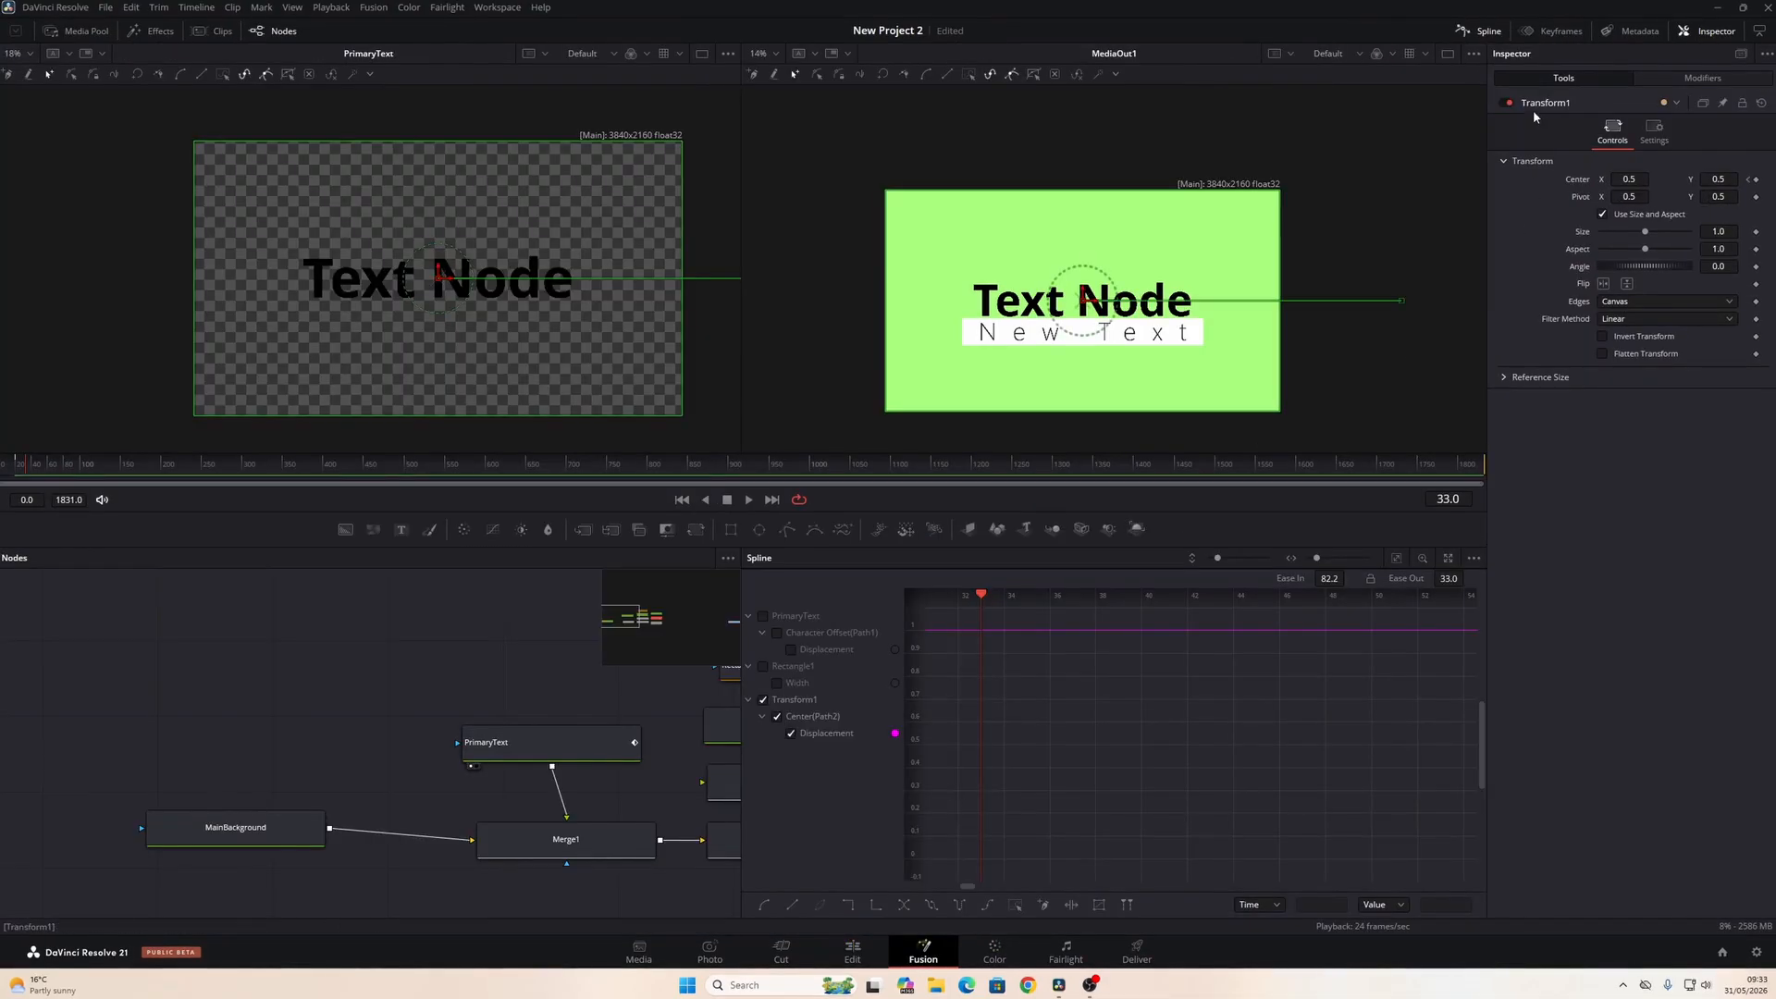
click(1482, 30)
click(1558, 31)
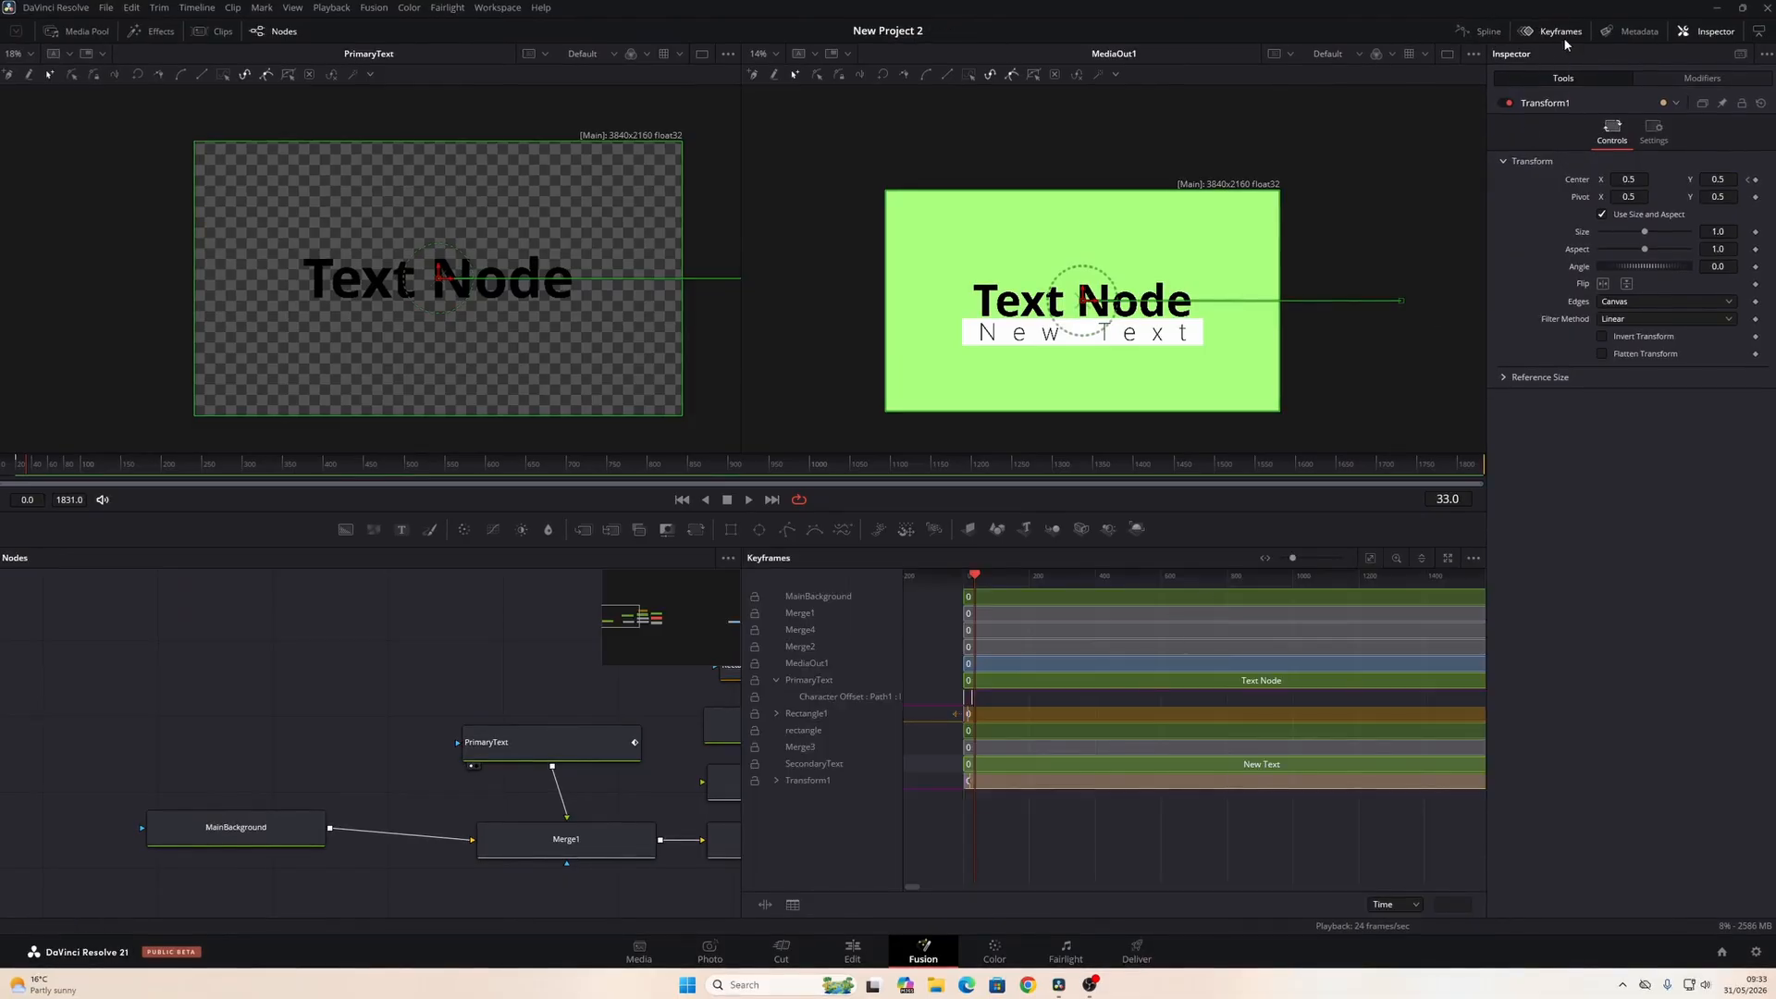
click(1563, 35)
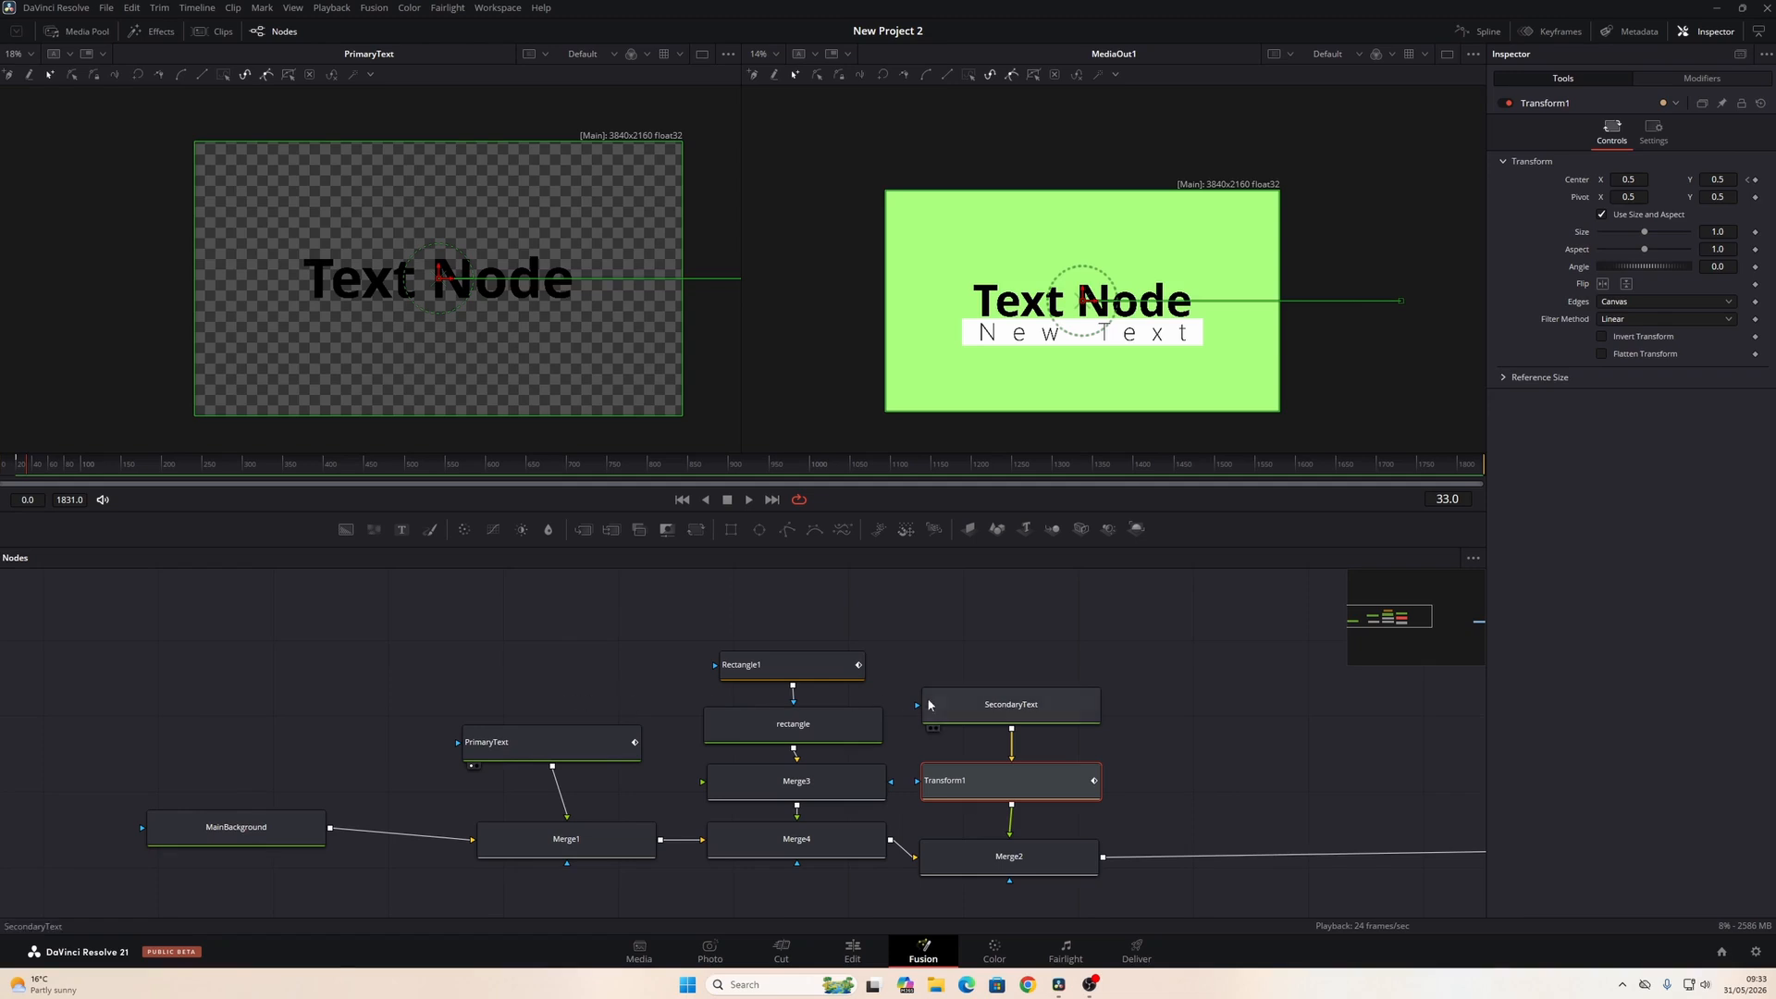
Step: Move the MainBackground node slightly closer to Merge1 in the node graph
drag(1194, 707, 762, 740)
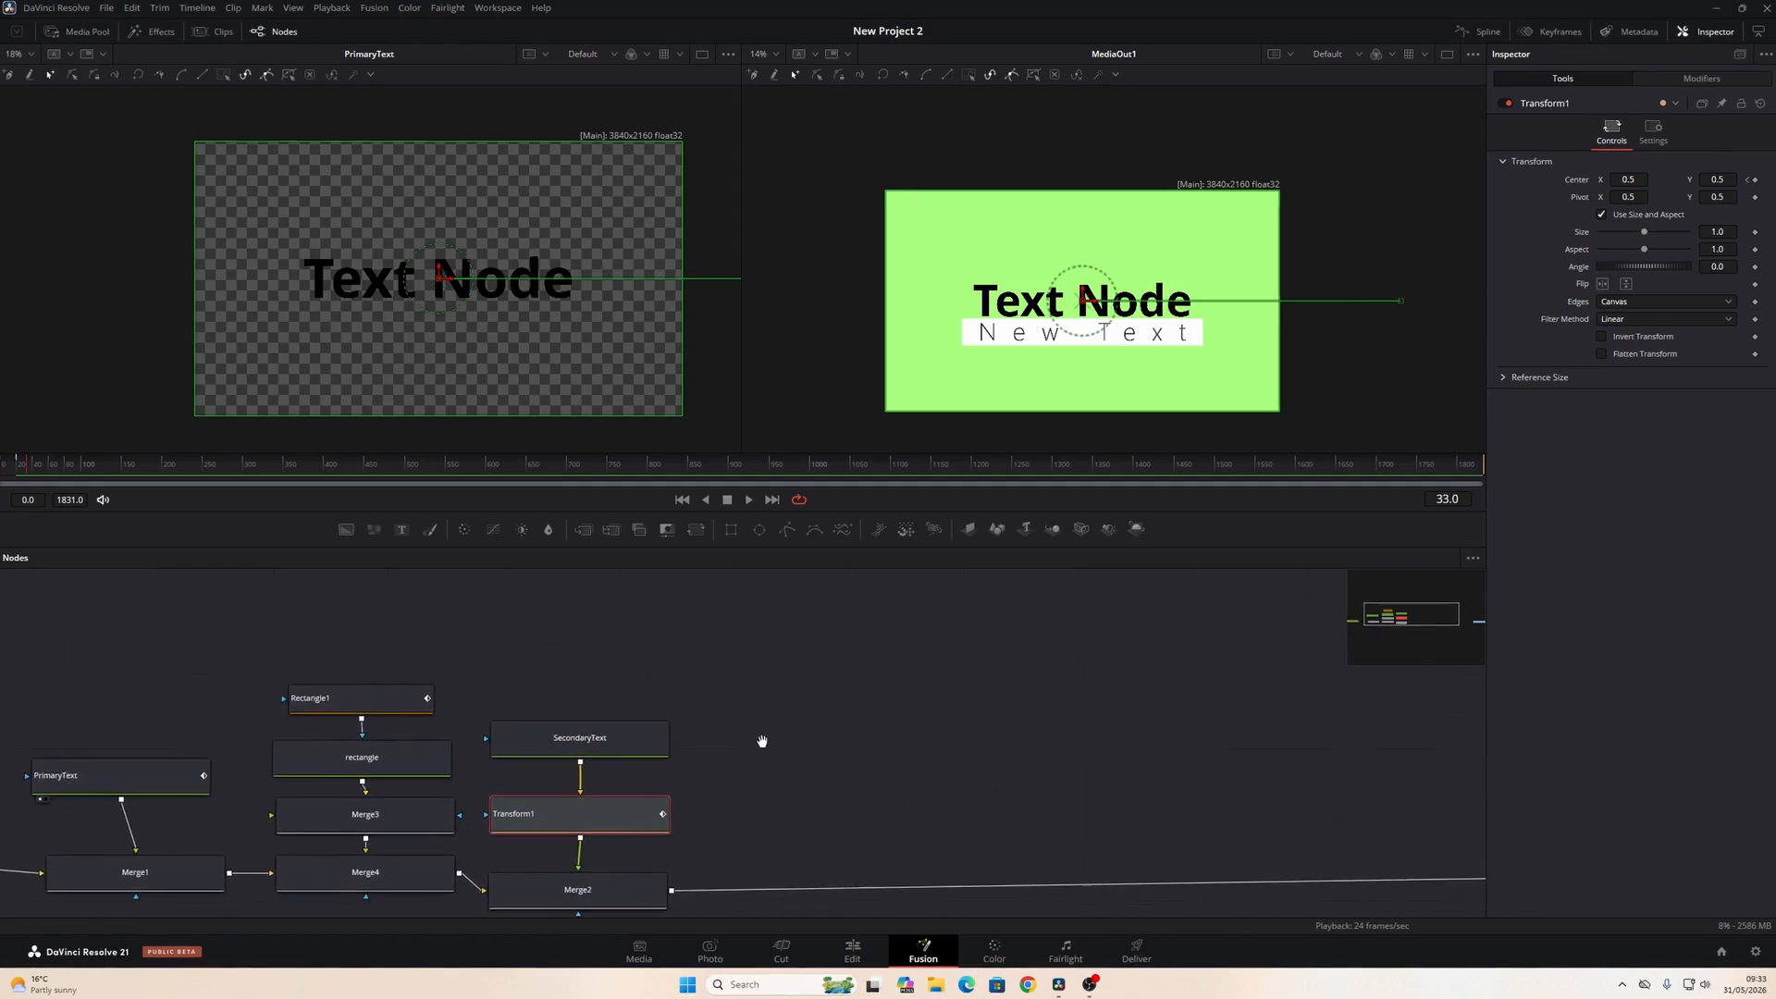
scroll(1166, 735, down, 5)
scroll(1063, 749, up, 5)
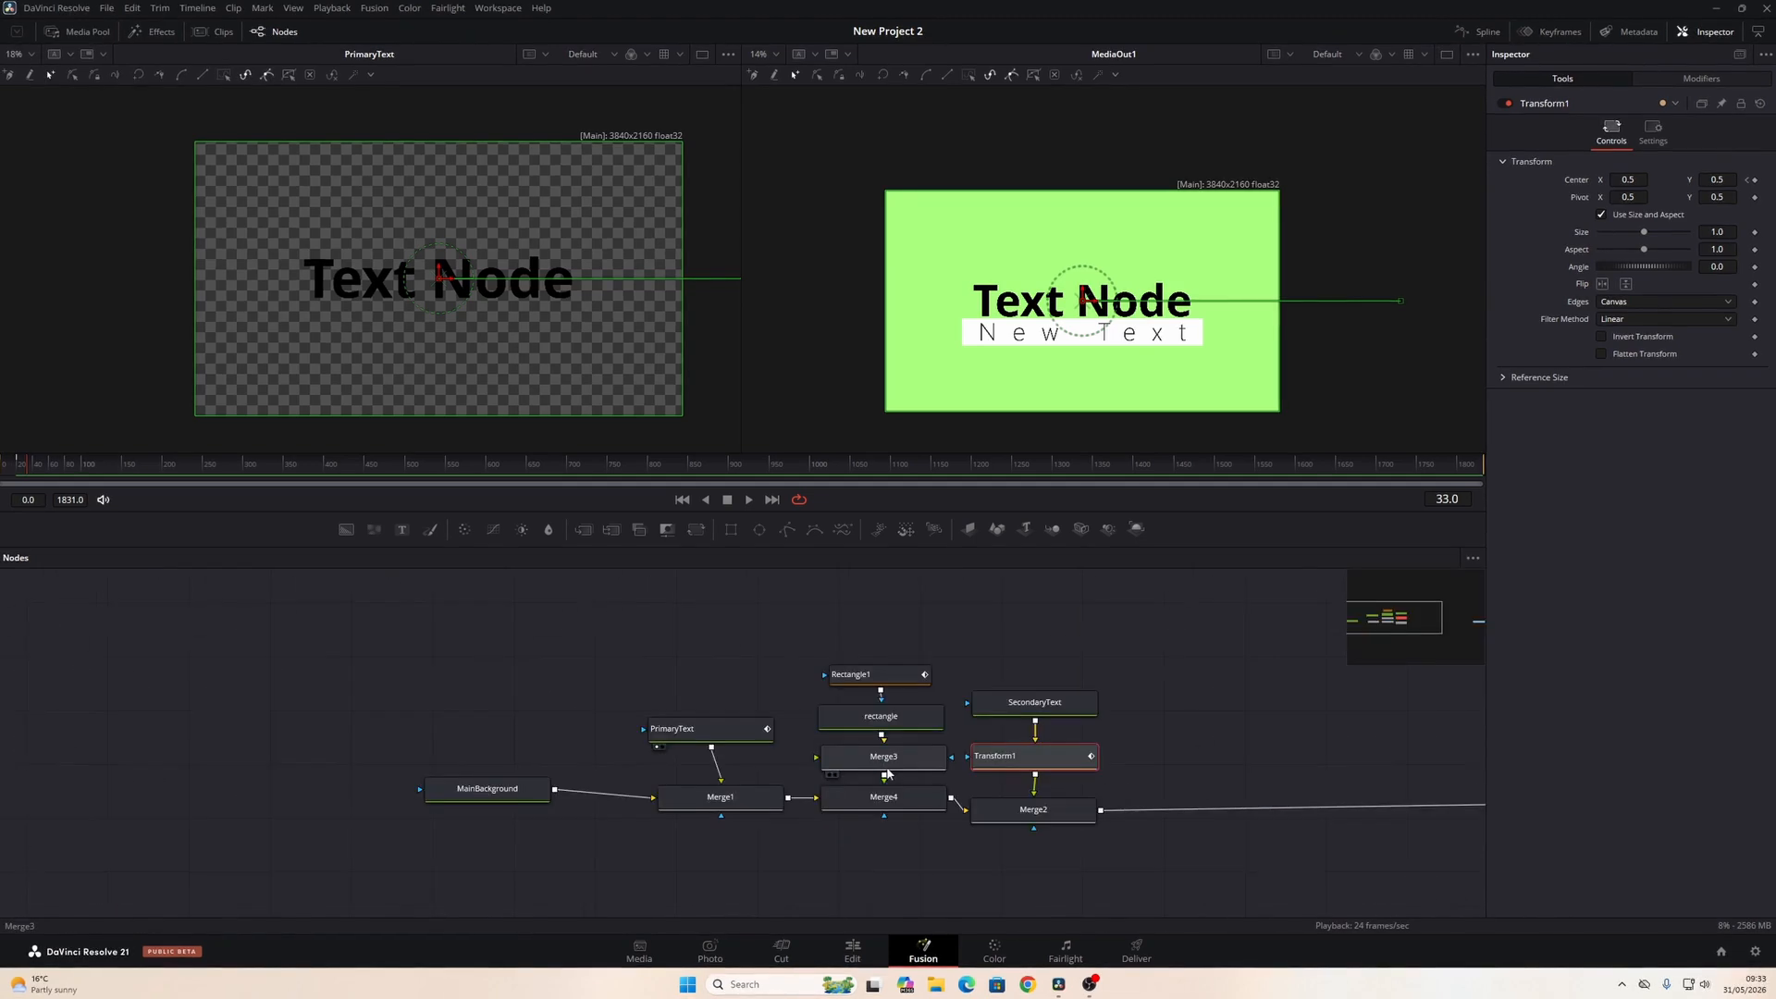
scroll(831, 772, up, 2)
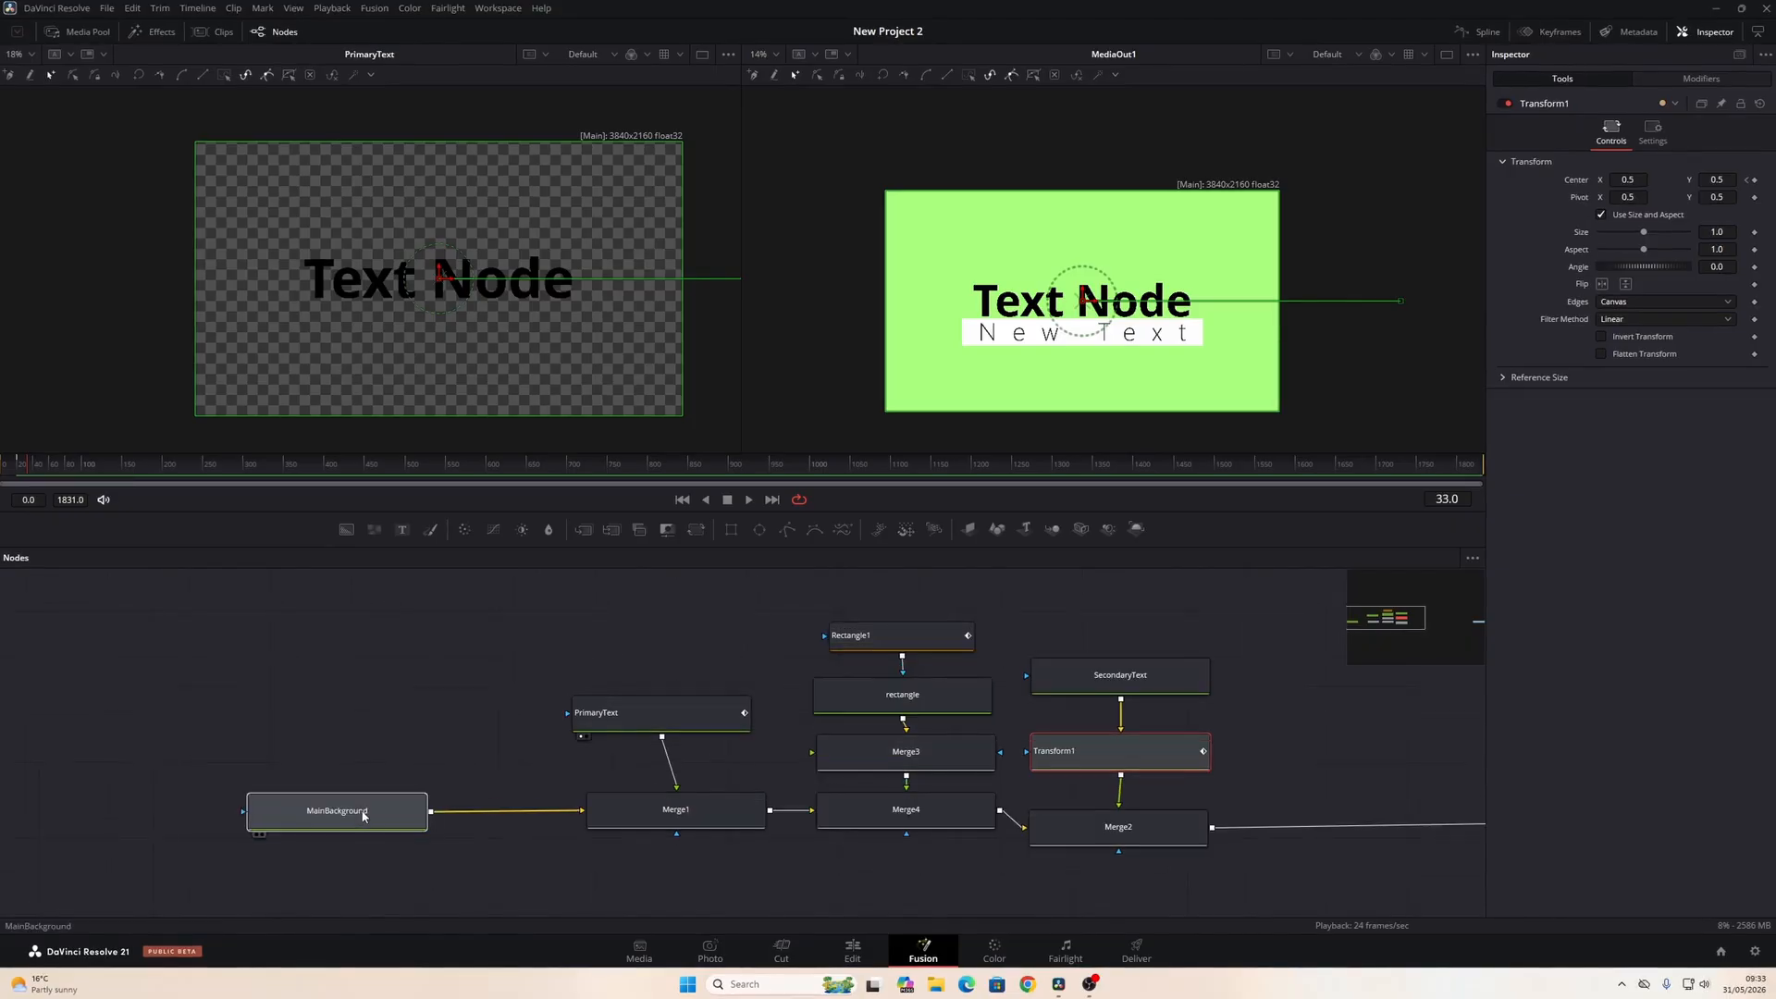
click(401, 813)
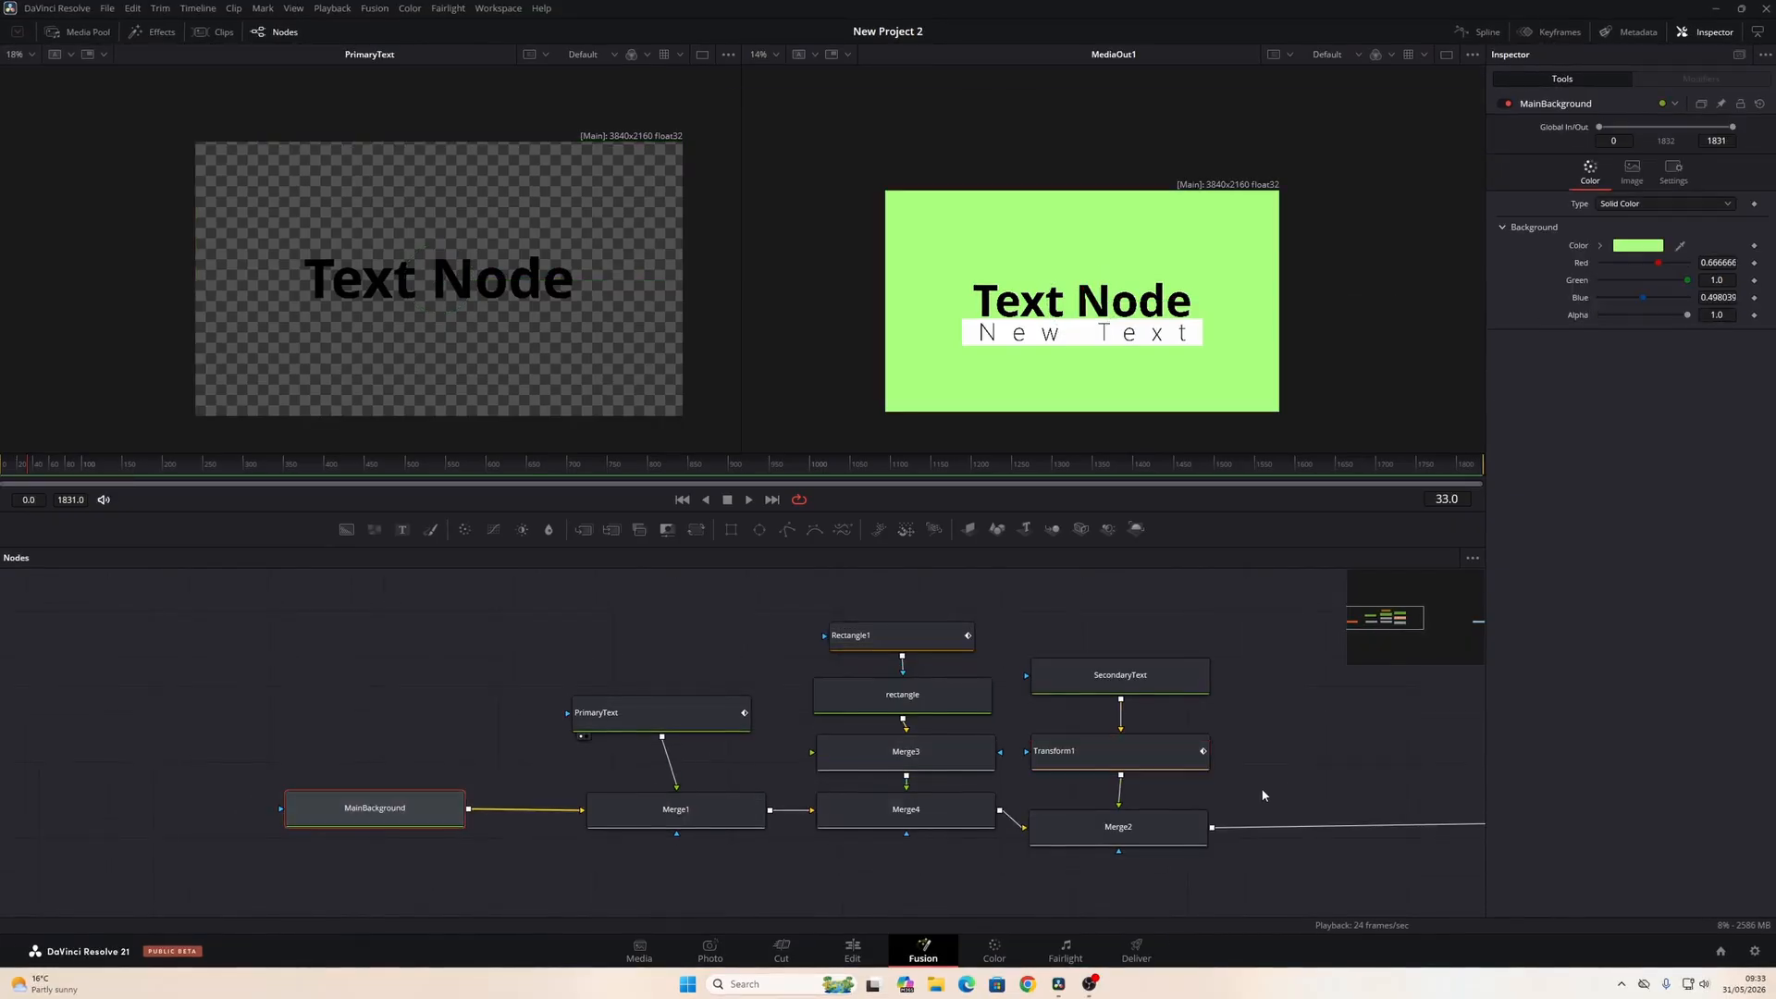
Step: Move the MediaOut1 node closer to Merge2 to shorten their connection
drag(1238, 780, 725, 787)
scroll(1276, 784, down, 2)
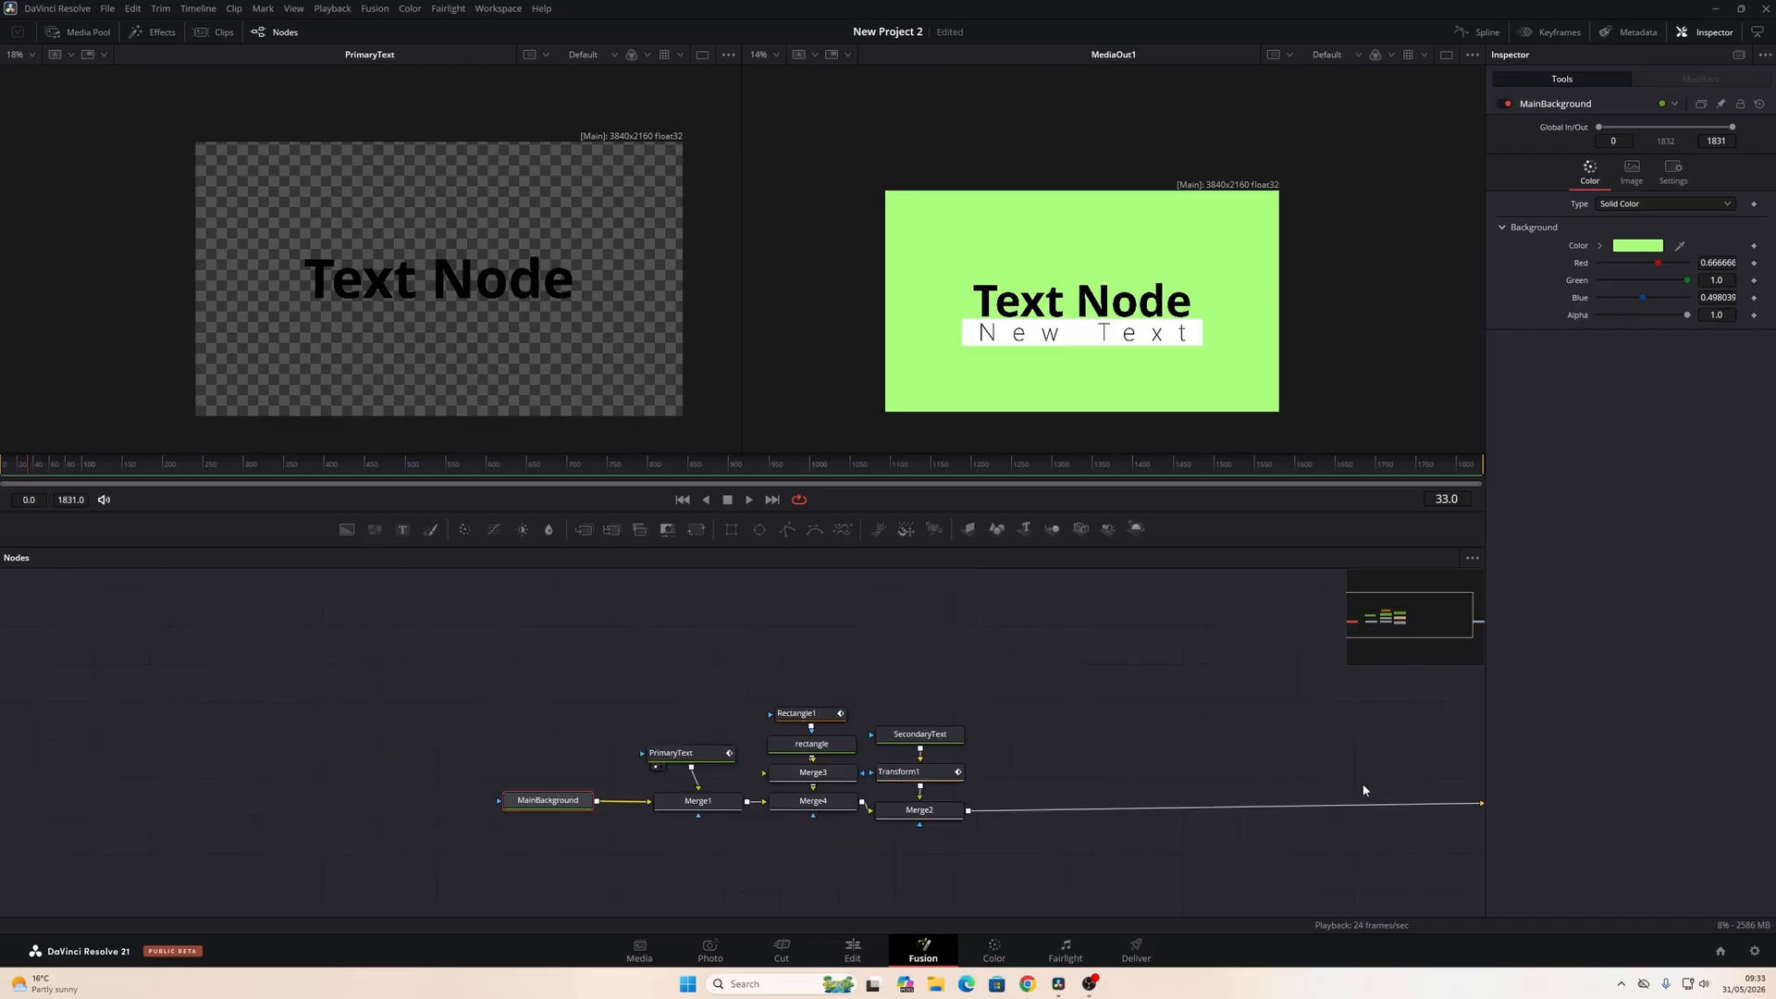
drag(1441, 801, 1249, 768)
drag(1364, 721, 973, 743)
click(967, 737)
scroll(697, 746, up, 2)
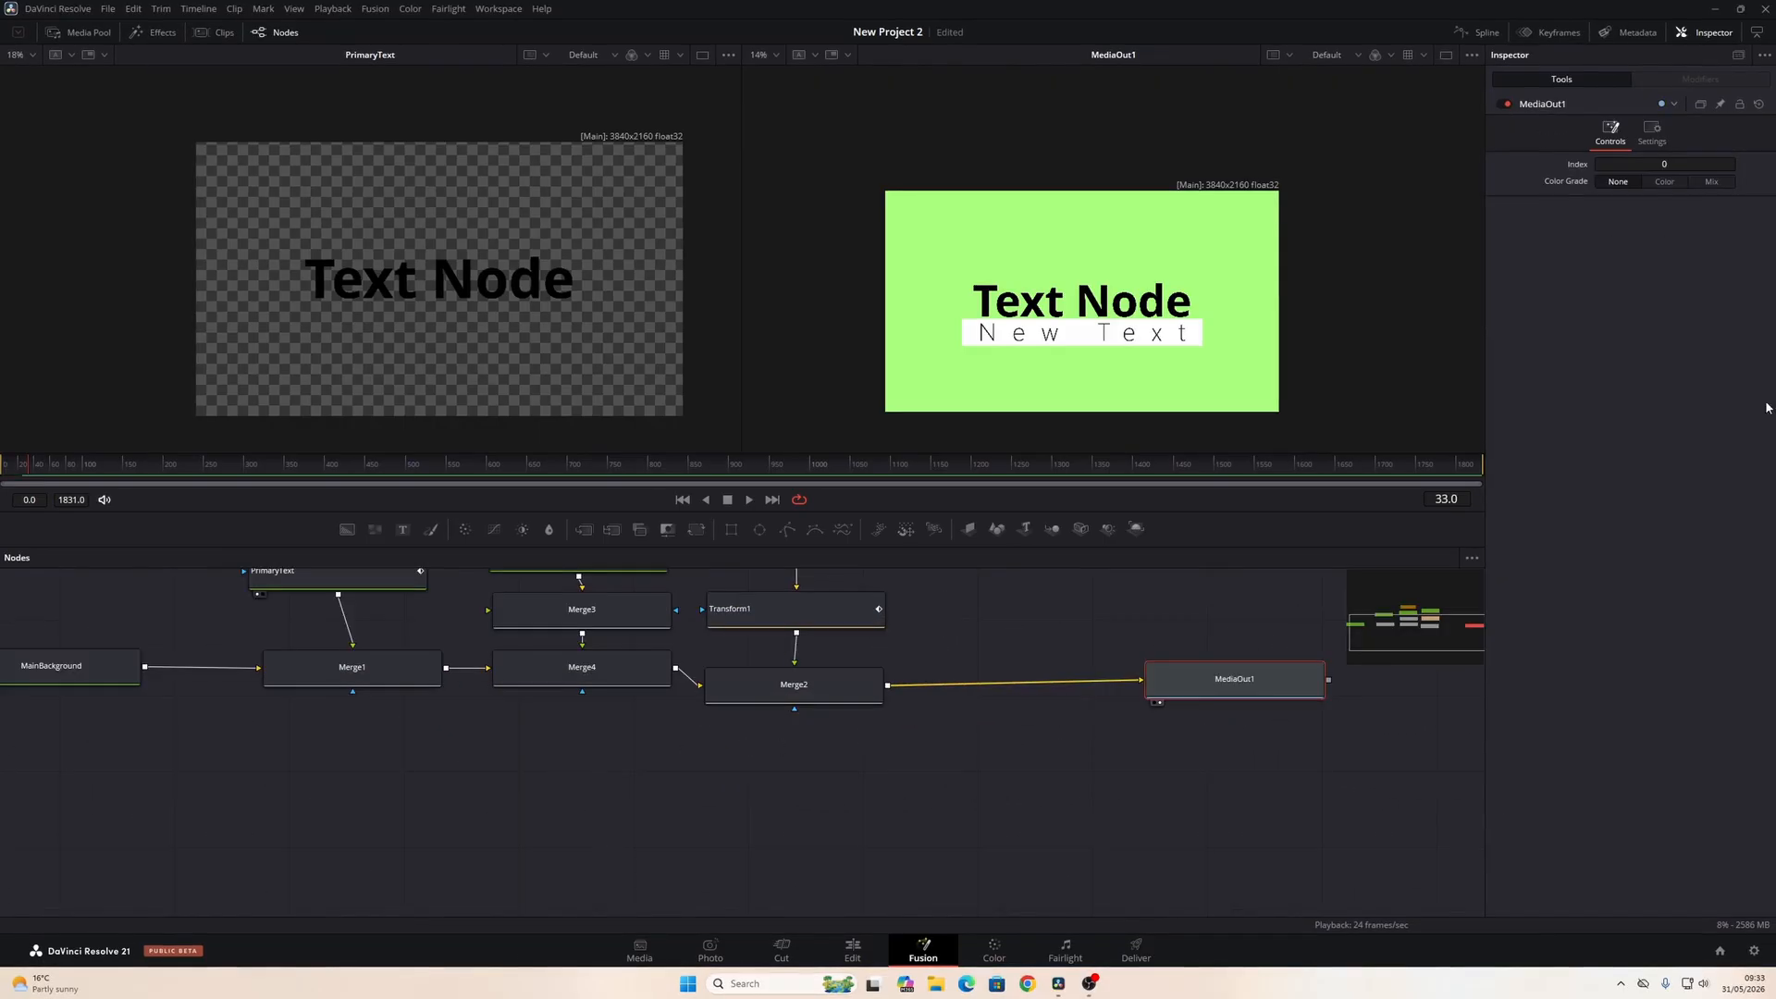
Step: Review the settings of the MainBackground, PrimaryText, Rectangle1 and SecondaryText nodes in turn
drag(984, 663, 1244, 734)
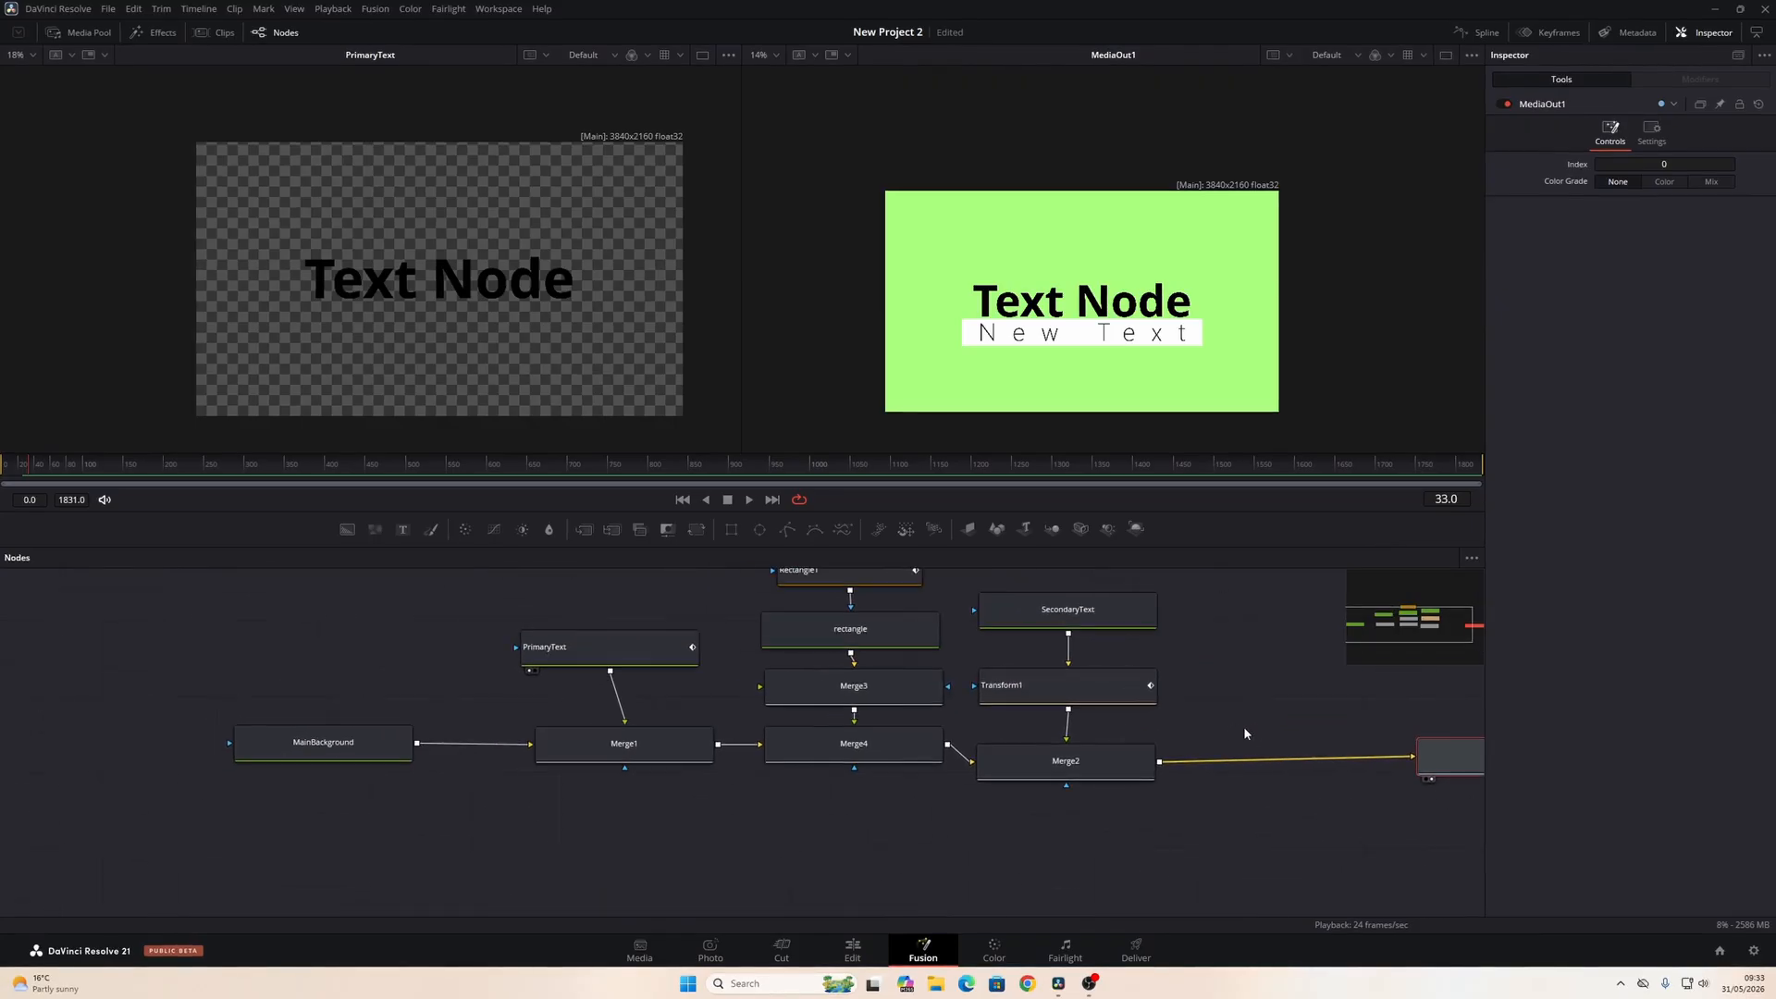
click(335, 740)
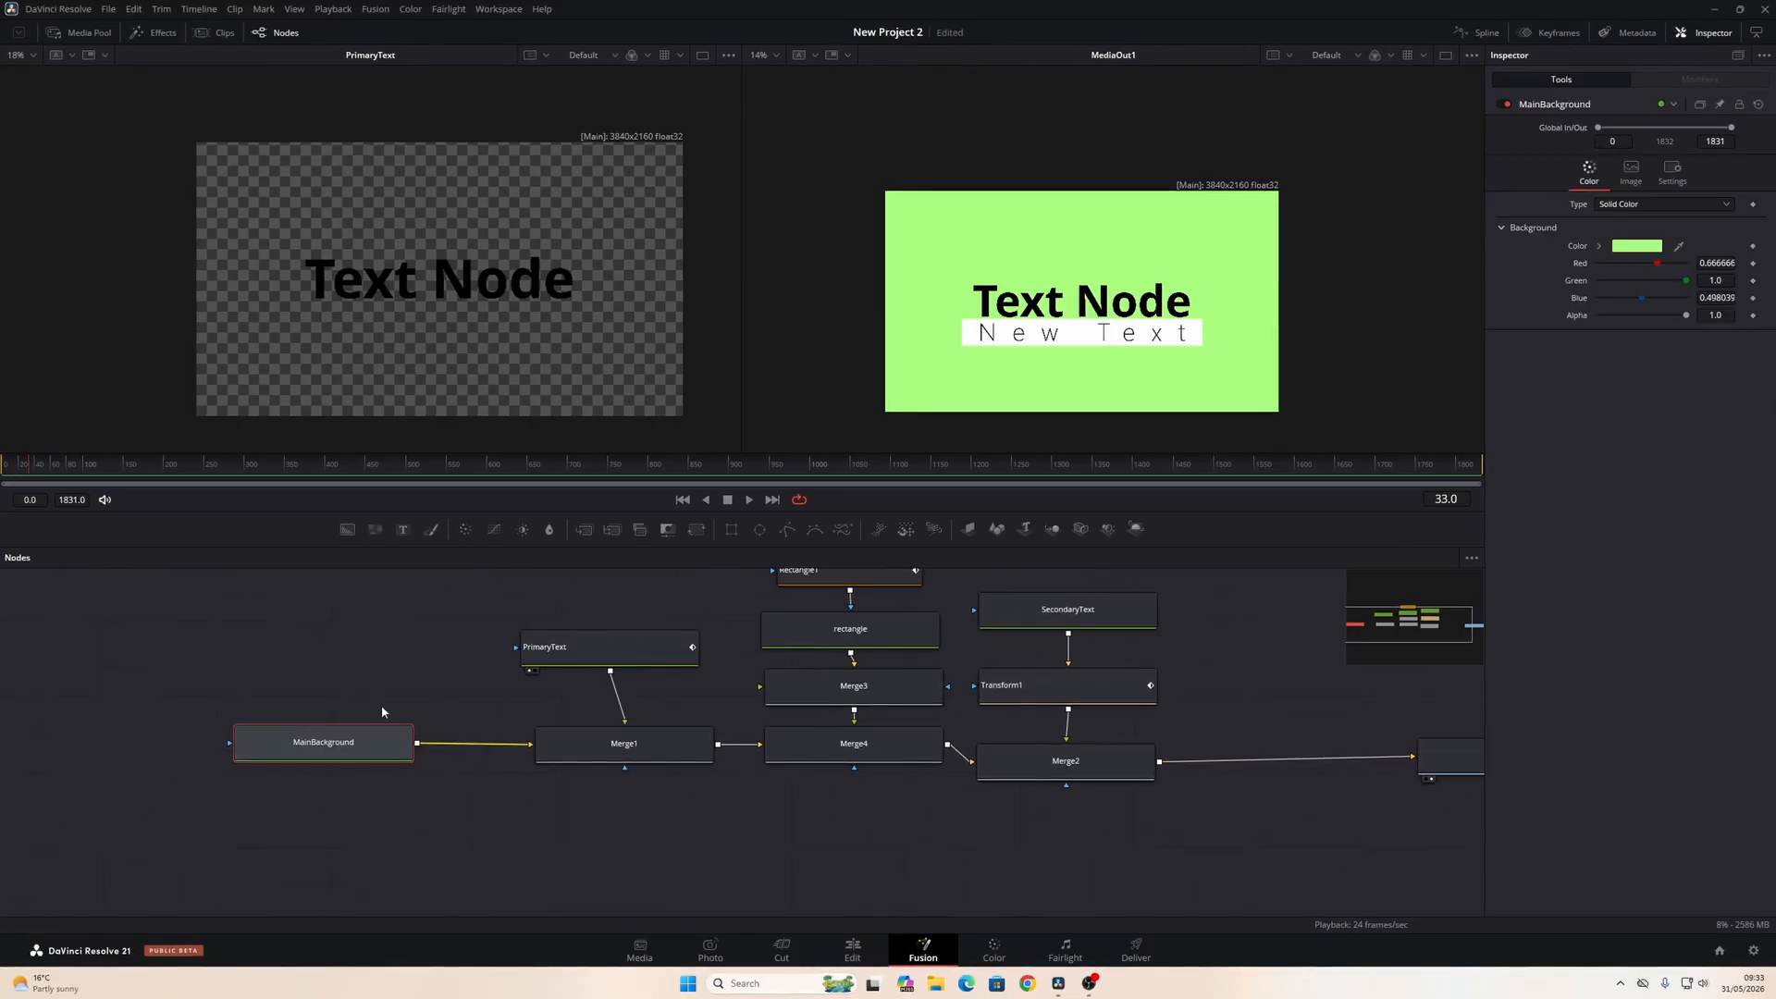
click(579, 651)
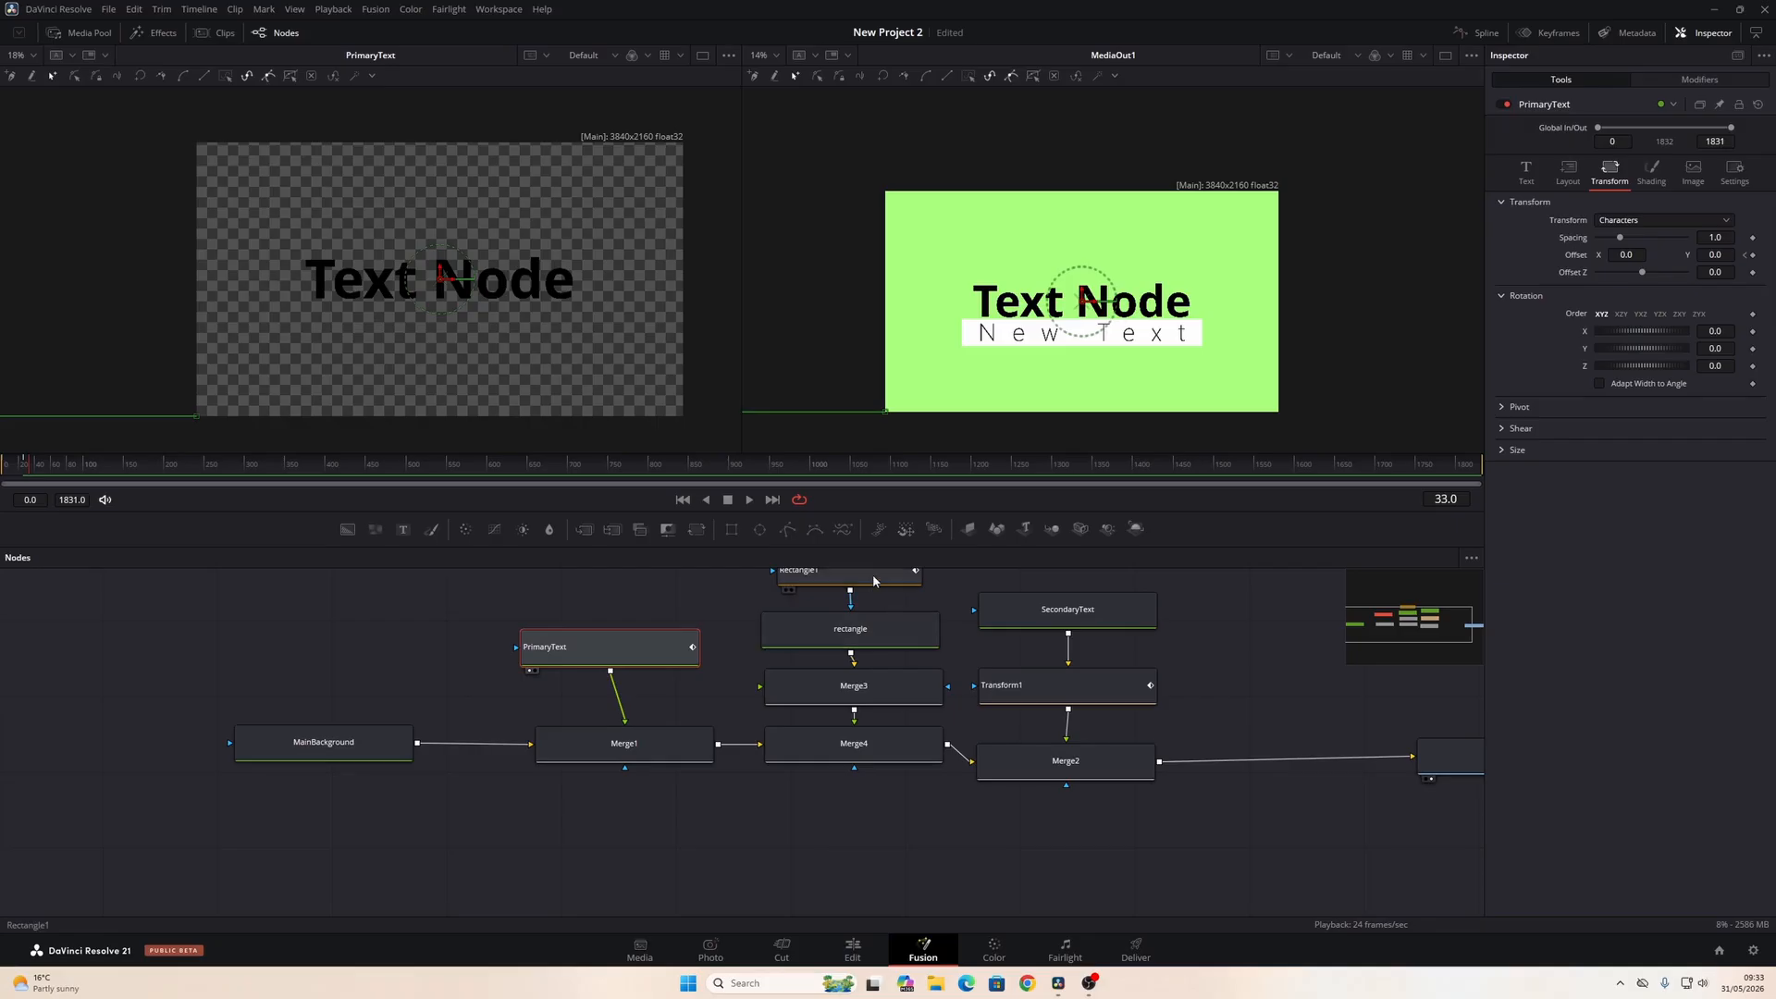
click(832, 573)
scroll(1035, 638, up, 1)
click(1117, 656)
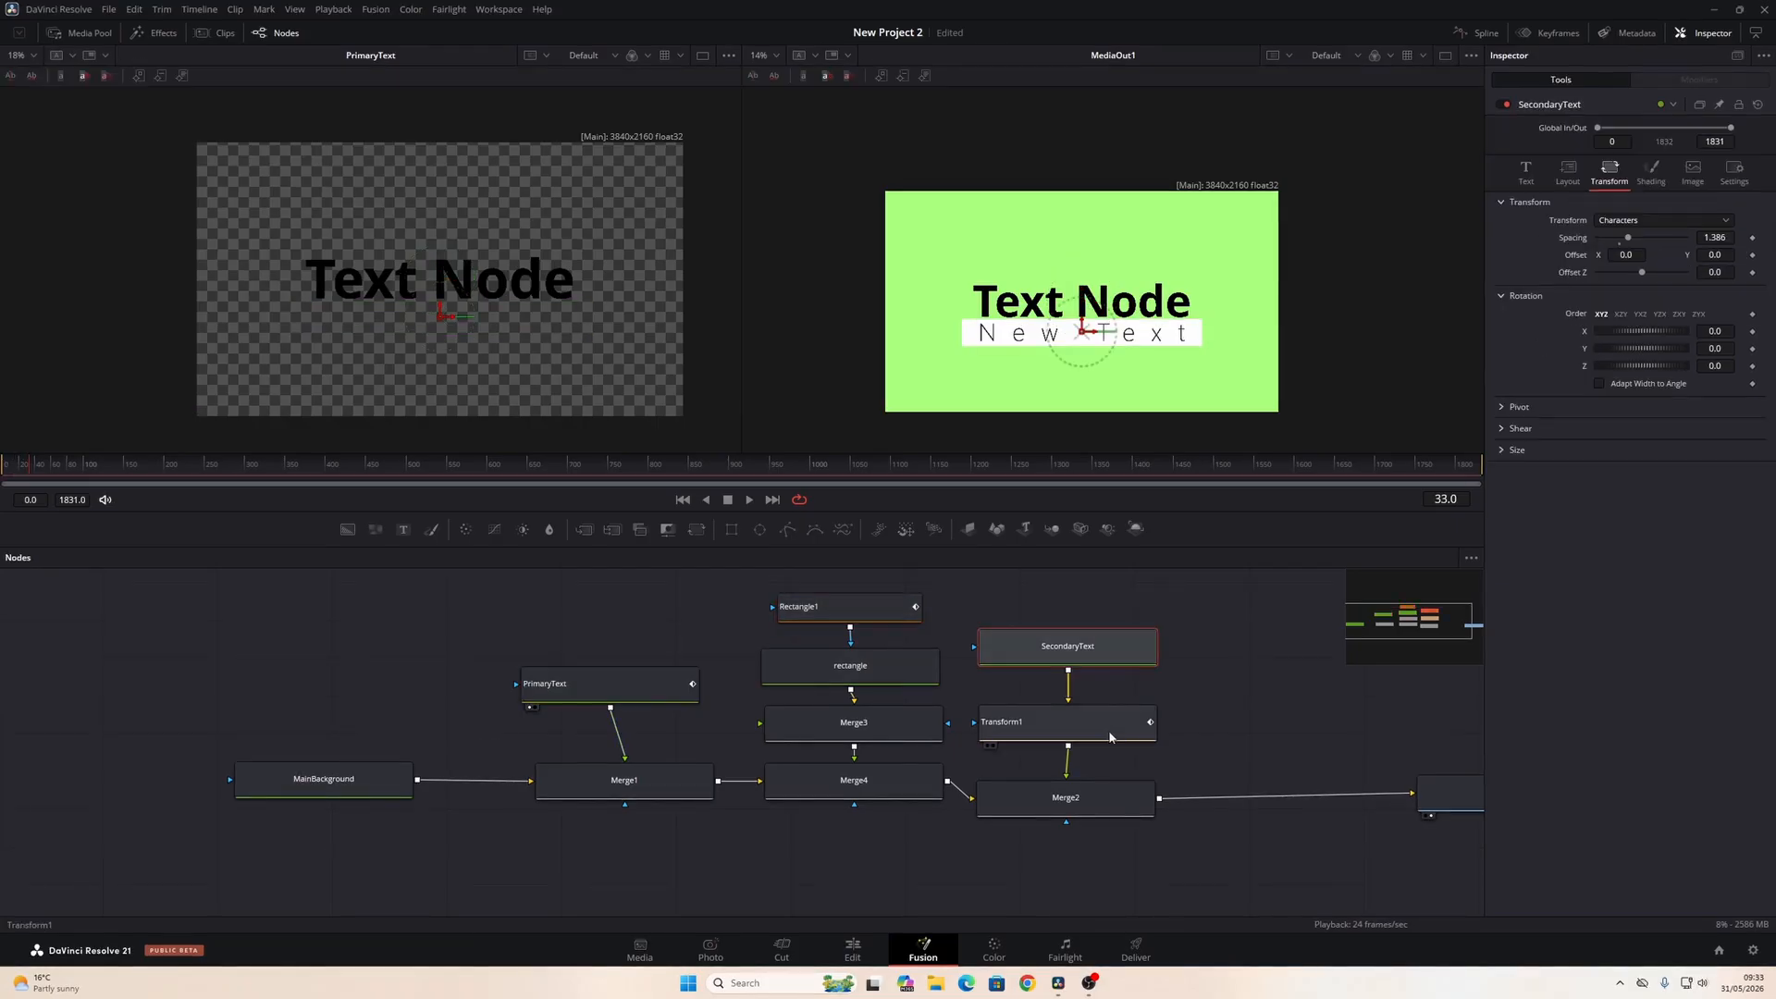